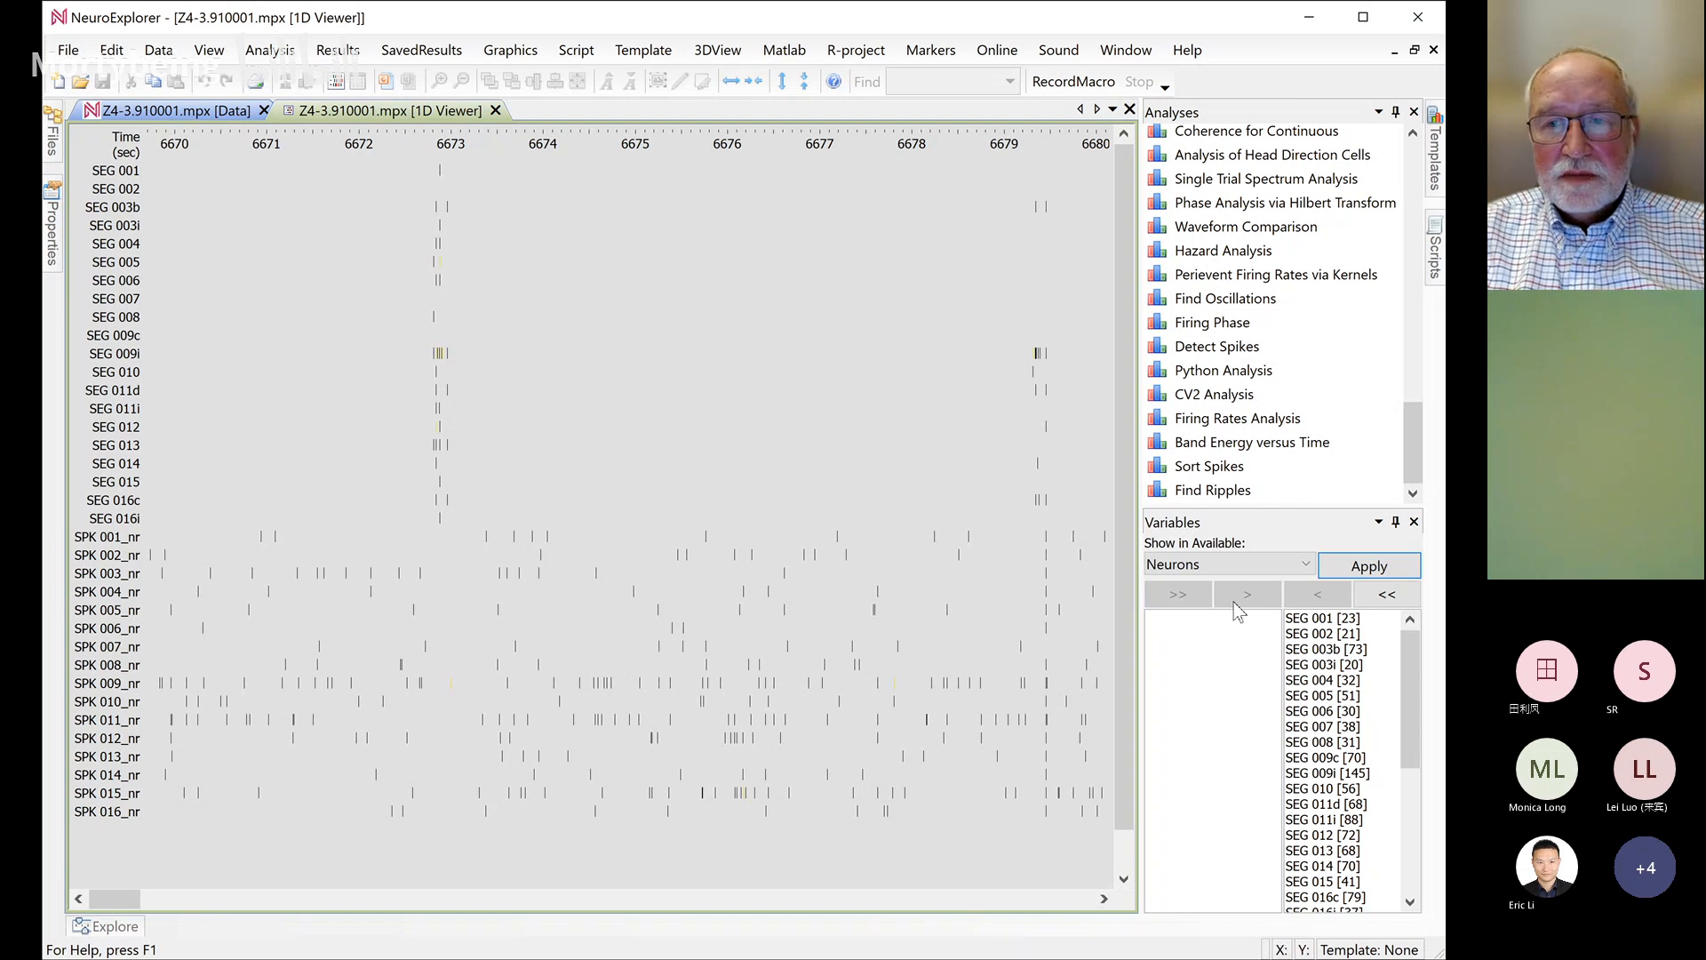
# Remove all the SEG neuron variables from the 1D viewer, leaving only the SPK _nr neurons selected
pyautogui.moveTo(1321, 621); pyautogui.dragTo(1328, 902)
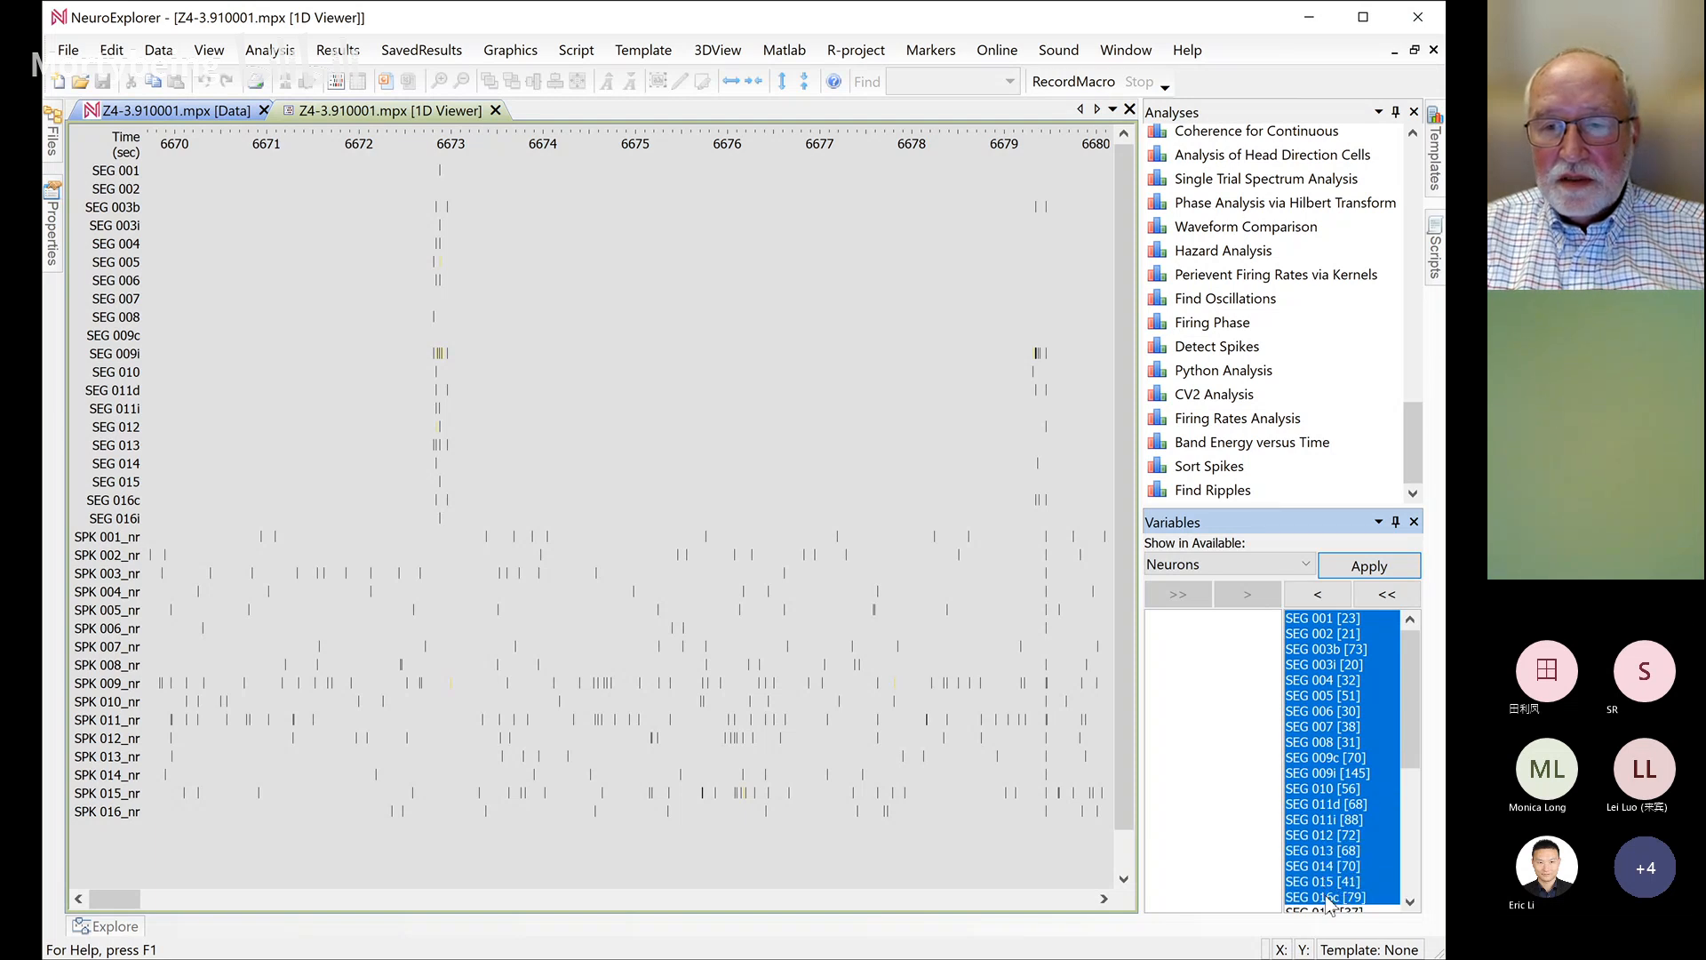
pyautogui.click(1312, 597)
pyautogui.click(1369, 567)
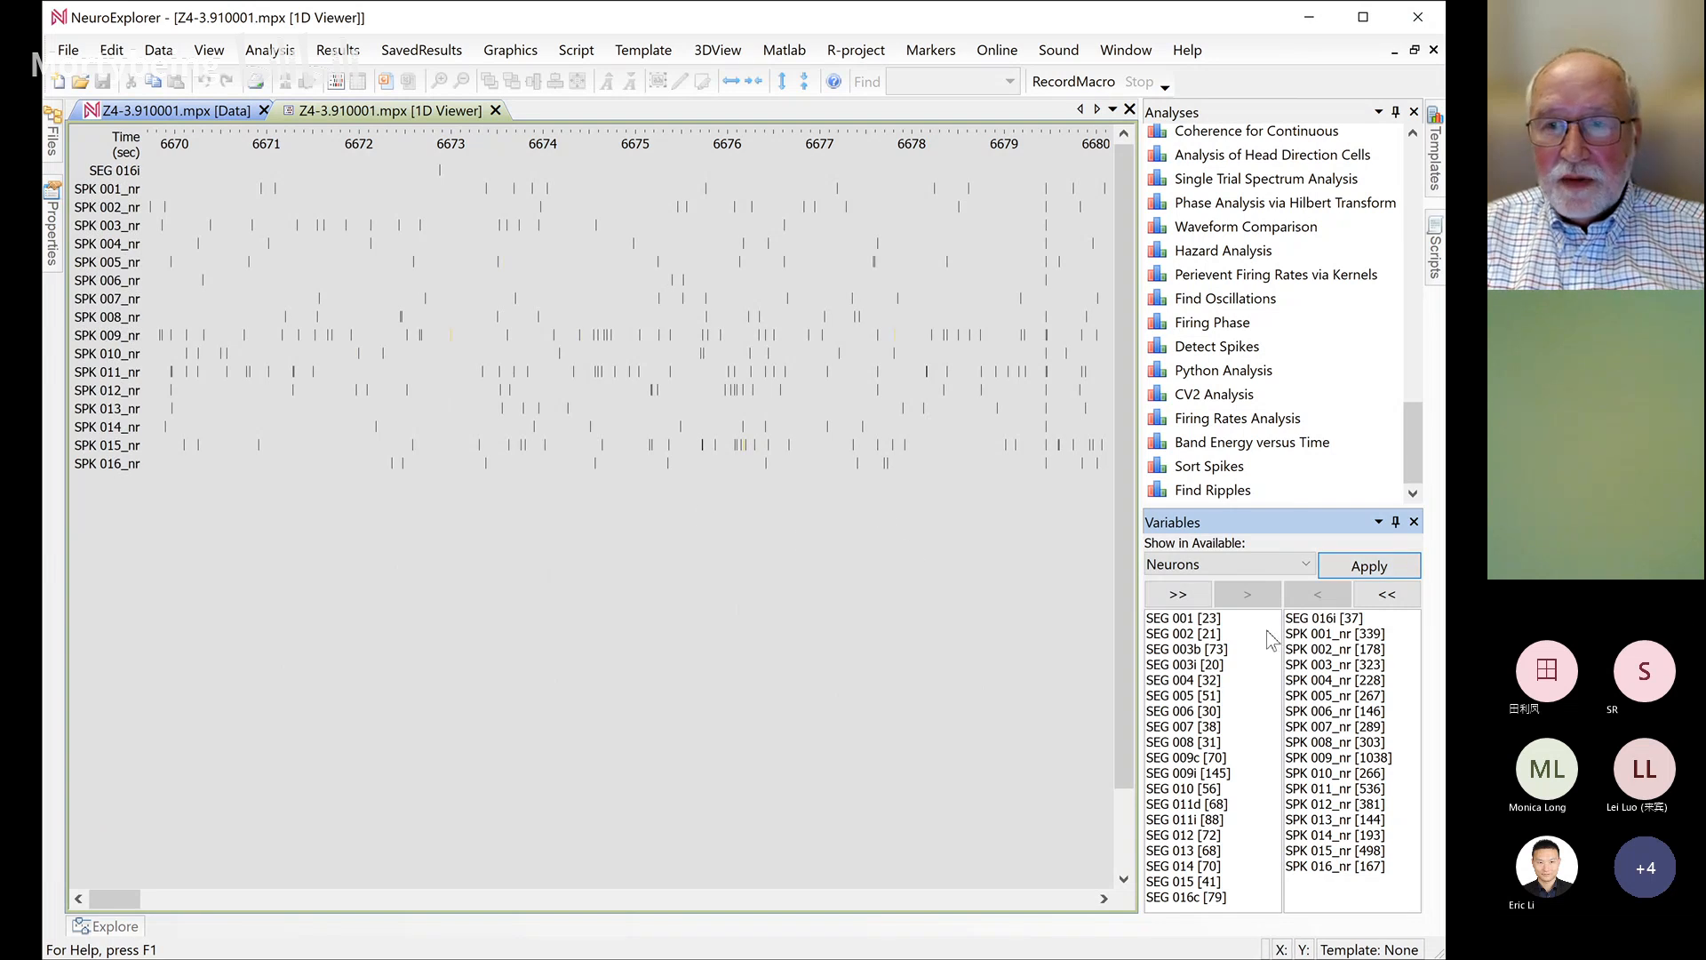
pyautogui.click(1324, 618)
pyautogui.click(1317, 594)
pyautogui.click(1369, 566)
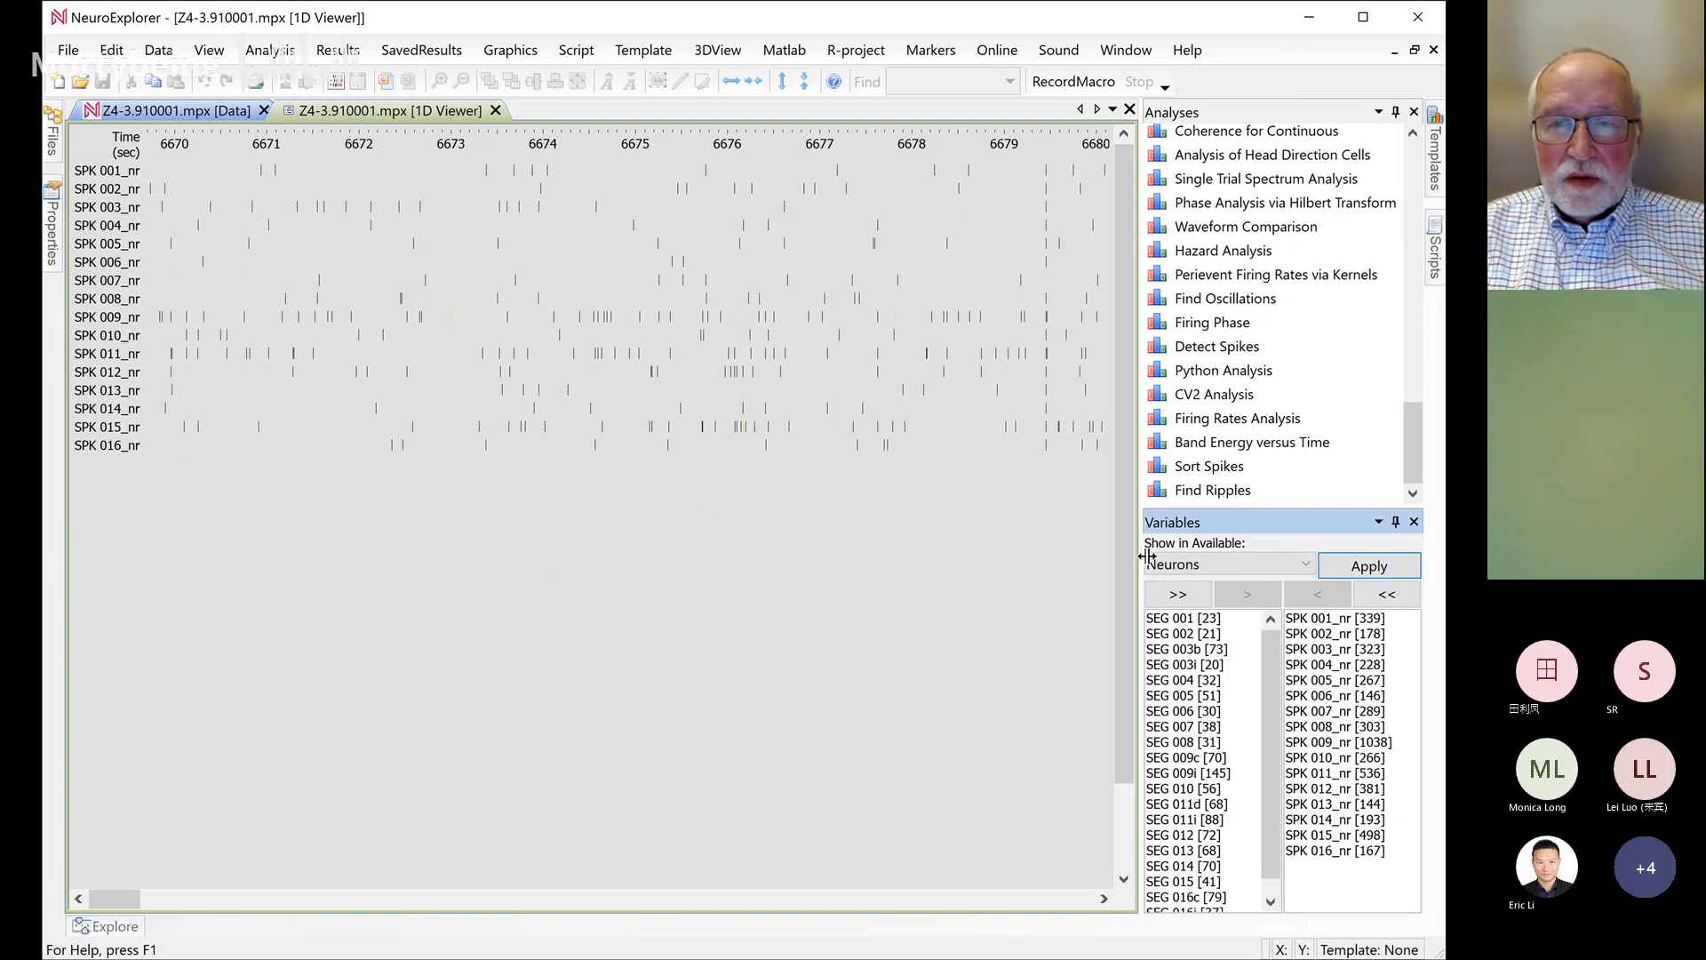
# Add the continuous variables SPK 001 through SPK 004 to the 1D viewer
pyautogui.click(1214, 563)
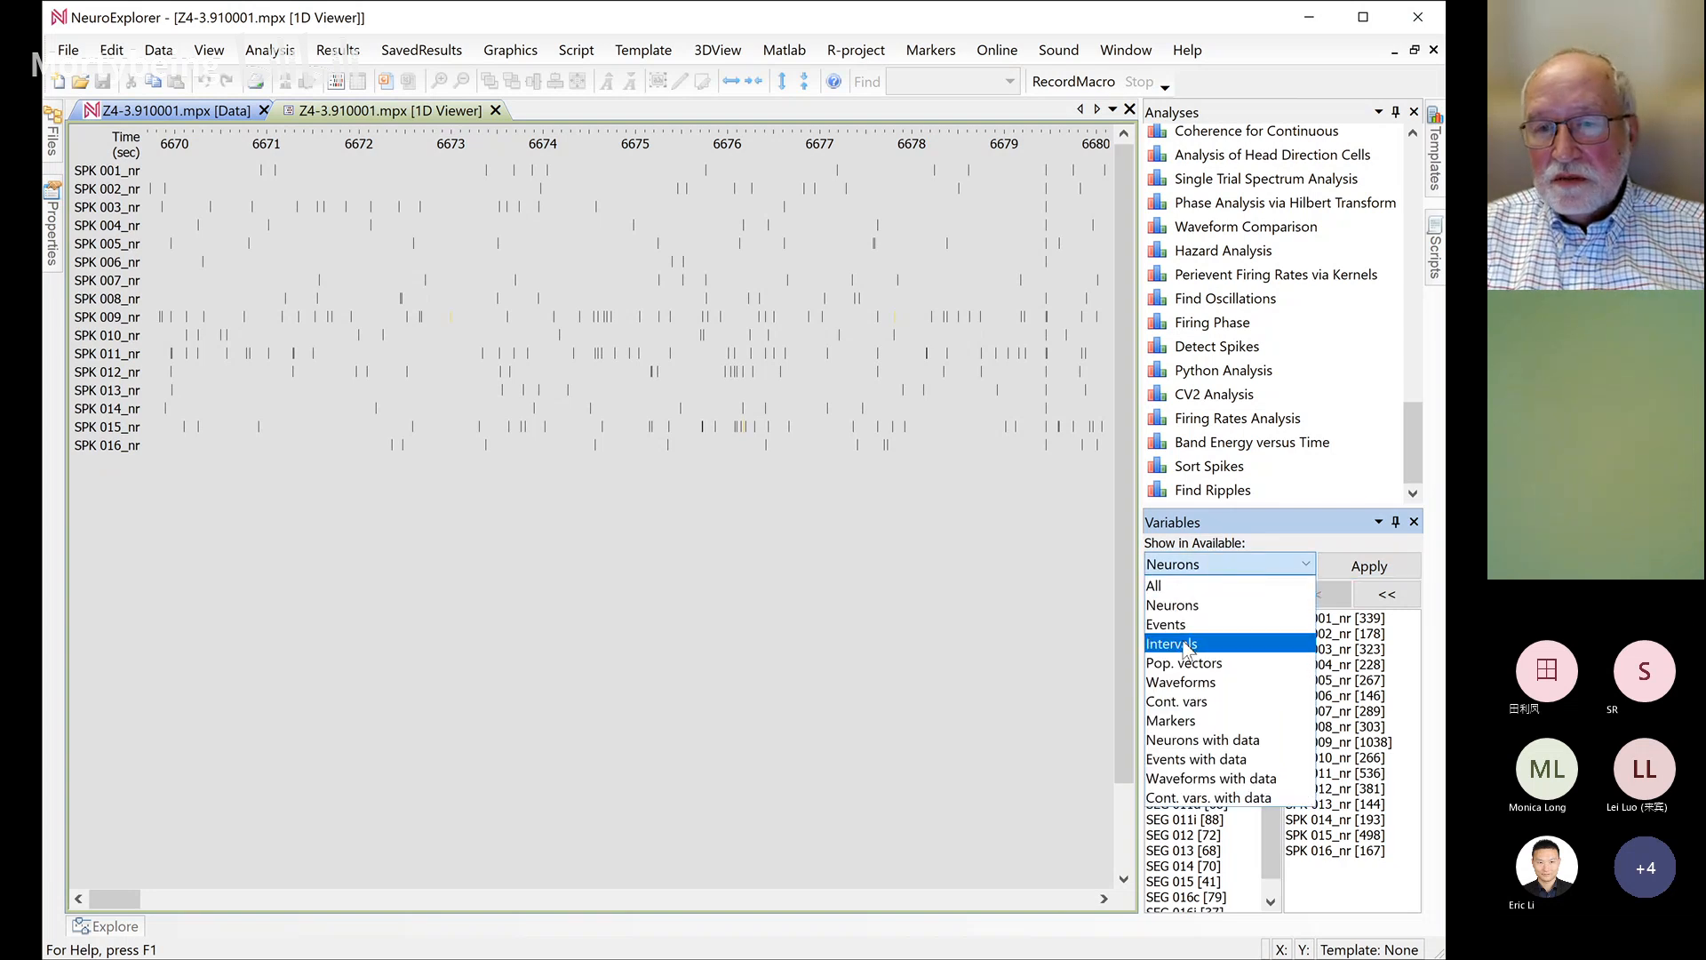
pyautogui.click(1179, 704)
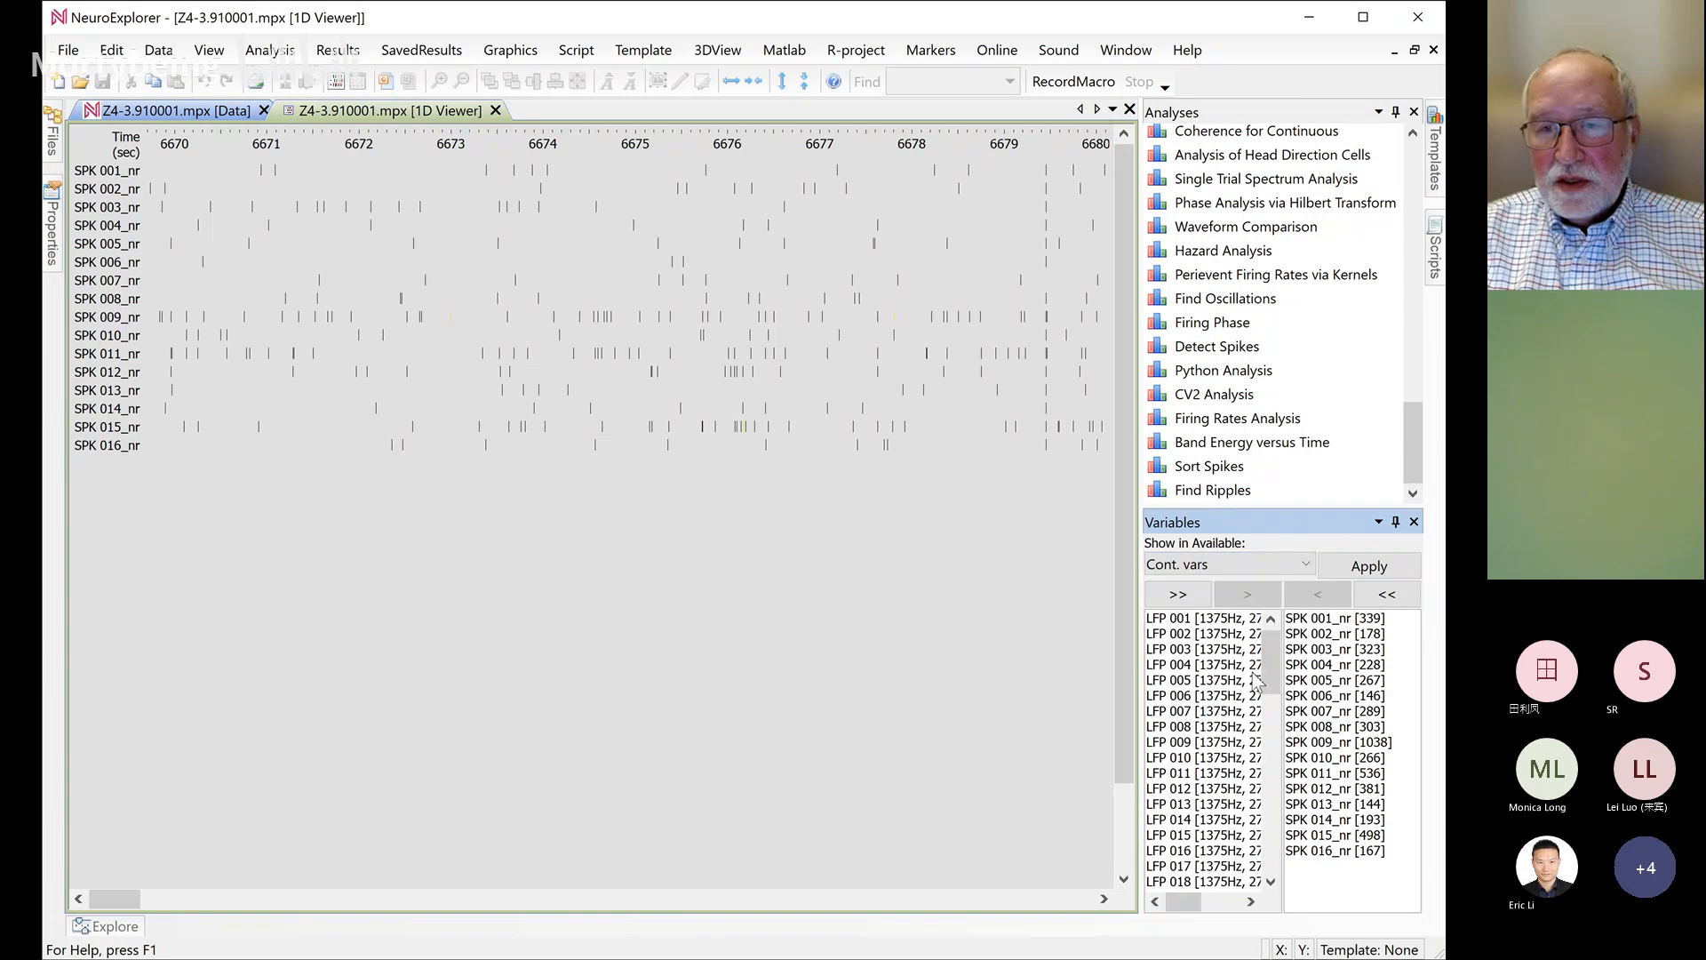
pyautogui.moveTo(1272, 670); pyautogui.dragTo(1276, 787)
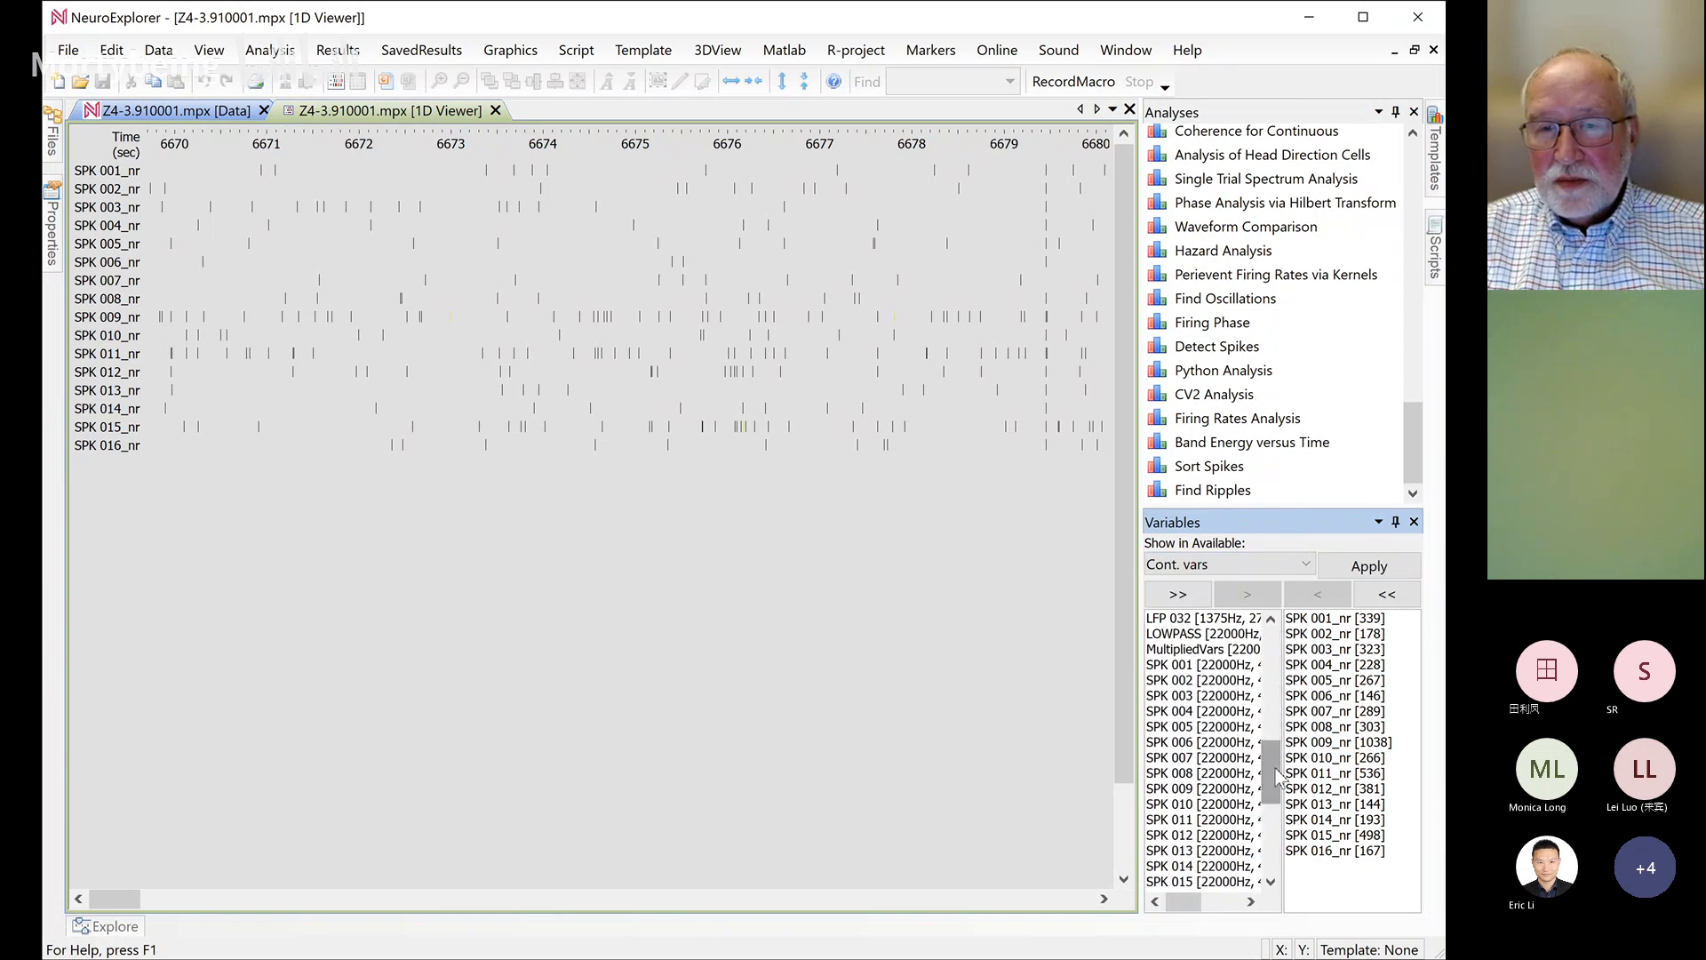
pyautogui.moveTo(1164, 664); pyautogui.dragTo(1155, 718)
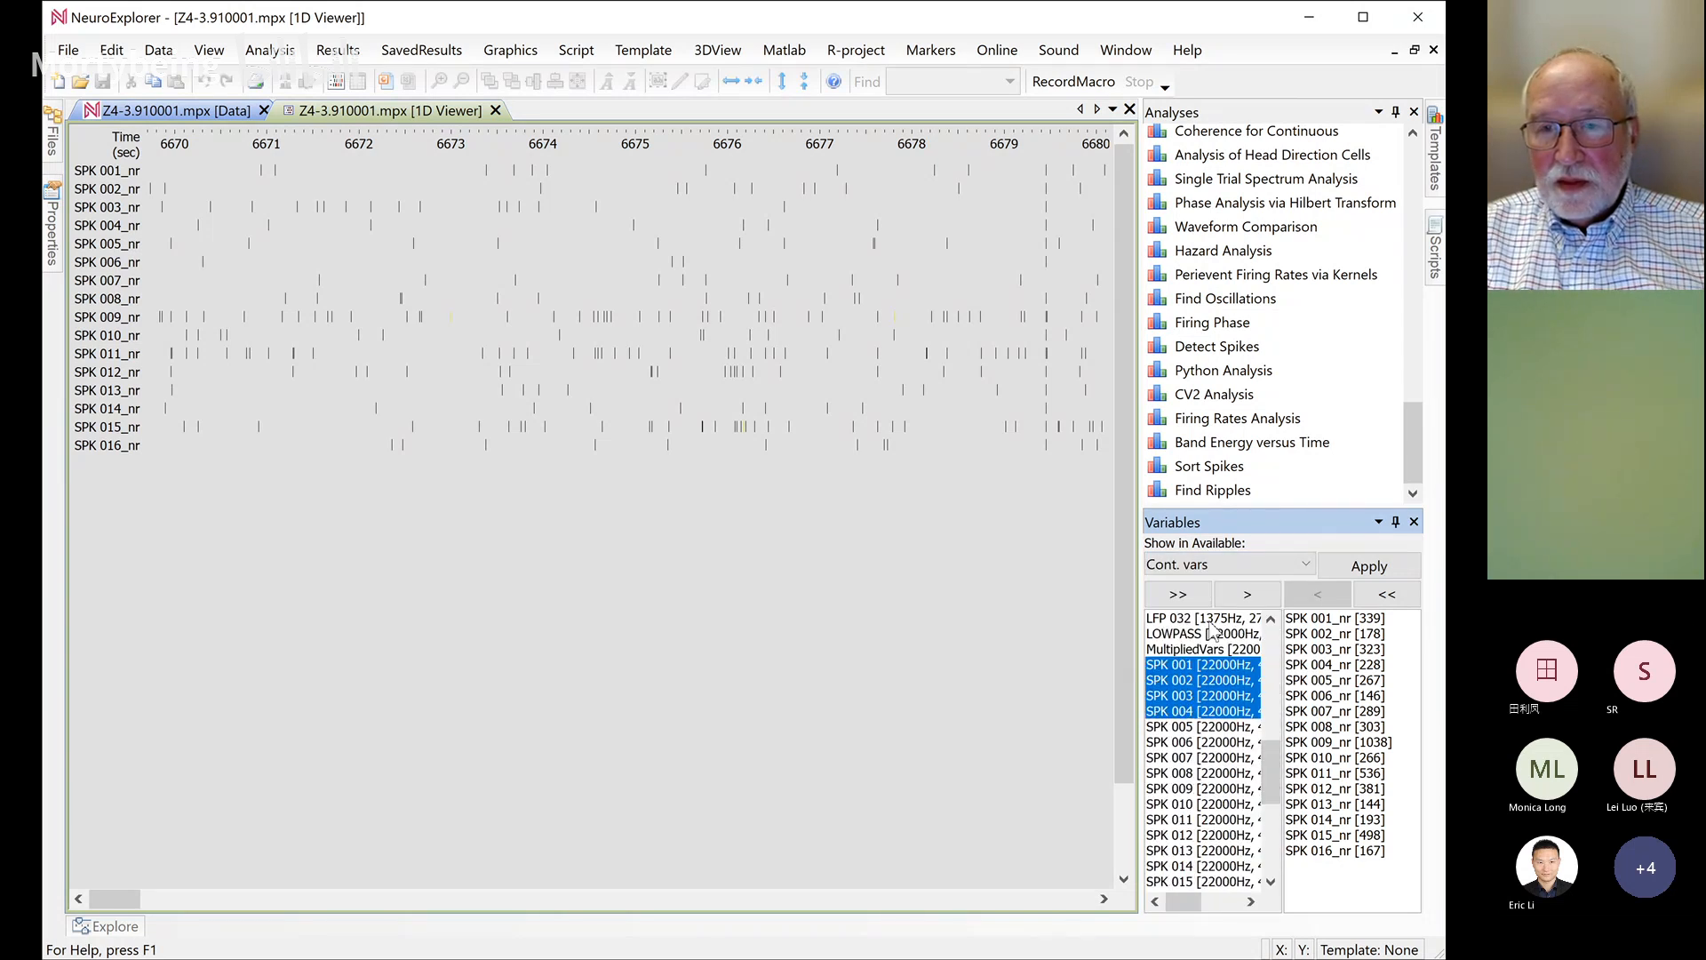
pyautogui.click(1248, 594)
pyautogui.click(1341, 573)
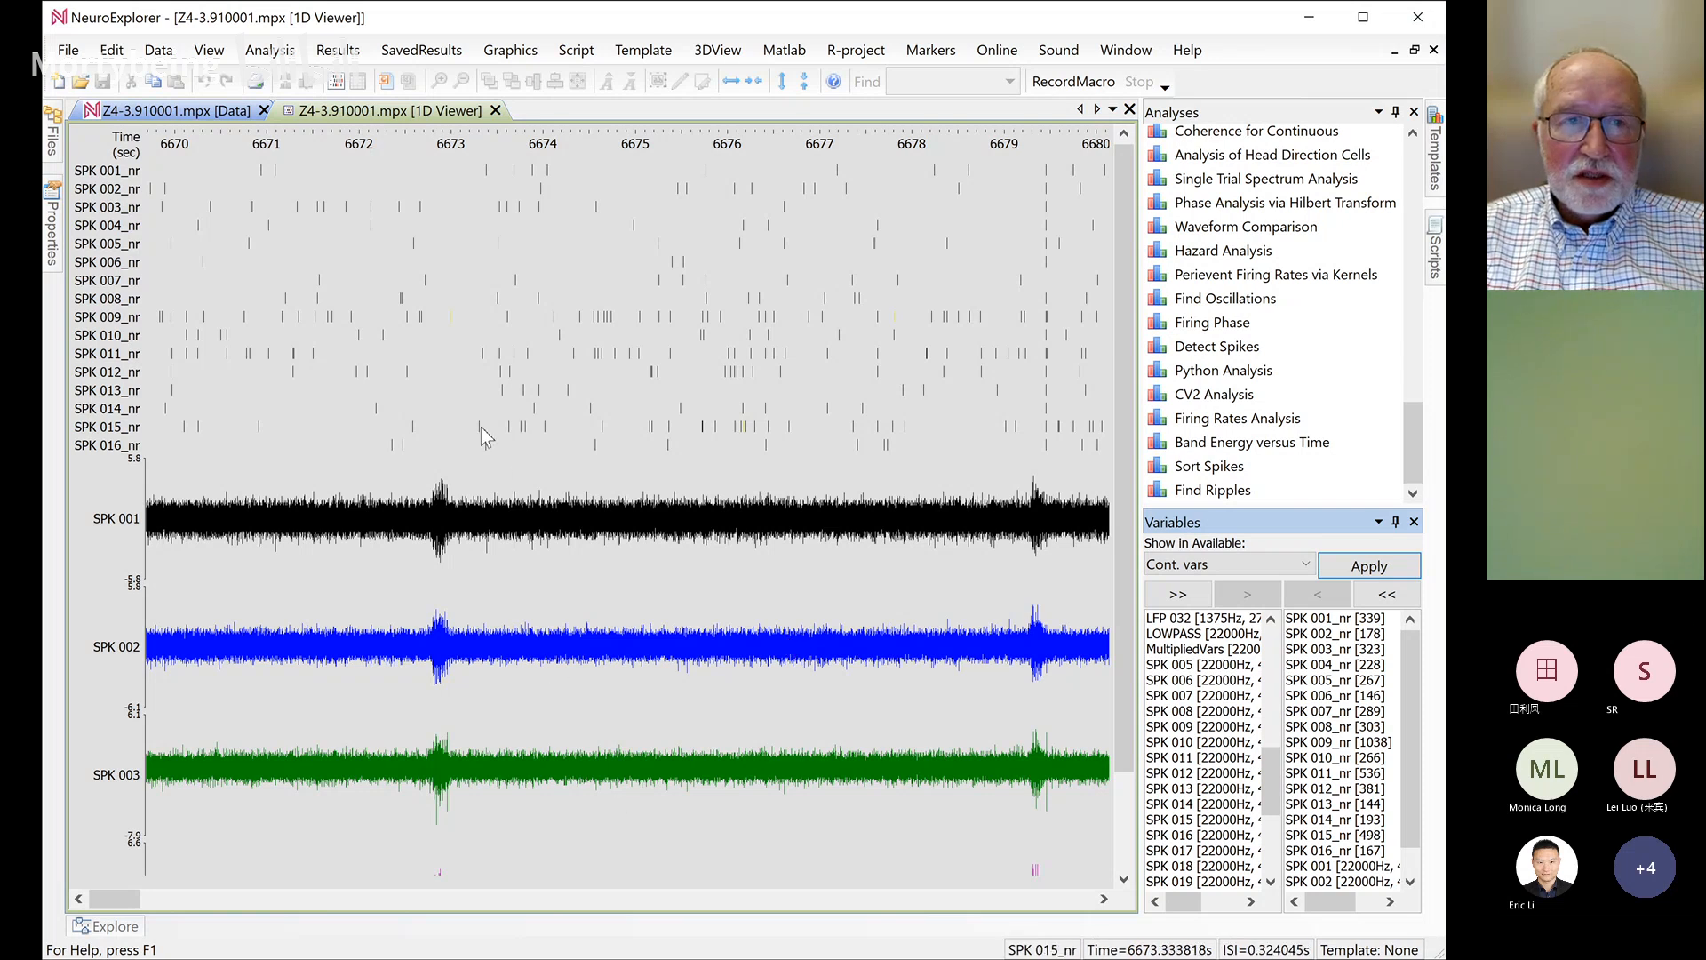
# Remove the neurons SPK 005_nr through SPK 016_nr from the 1D viewer
pyautogui.scroll(-1, 1402, 652)
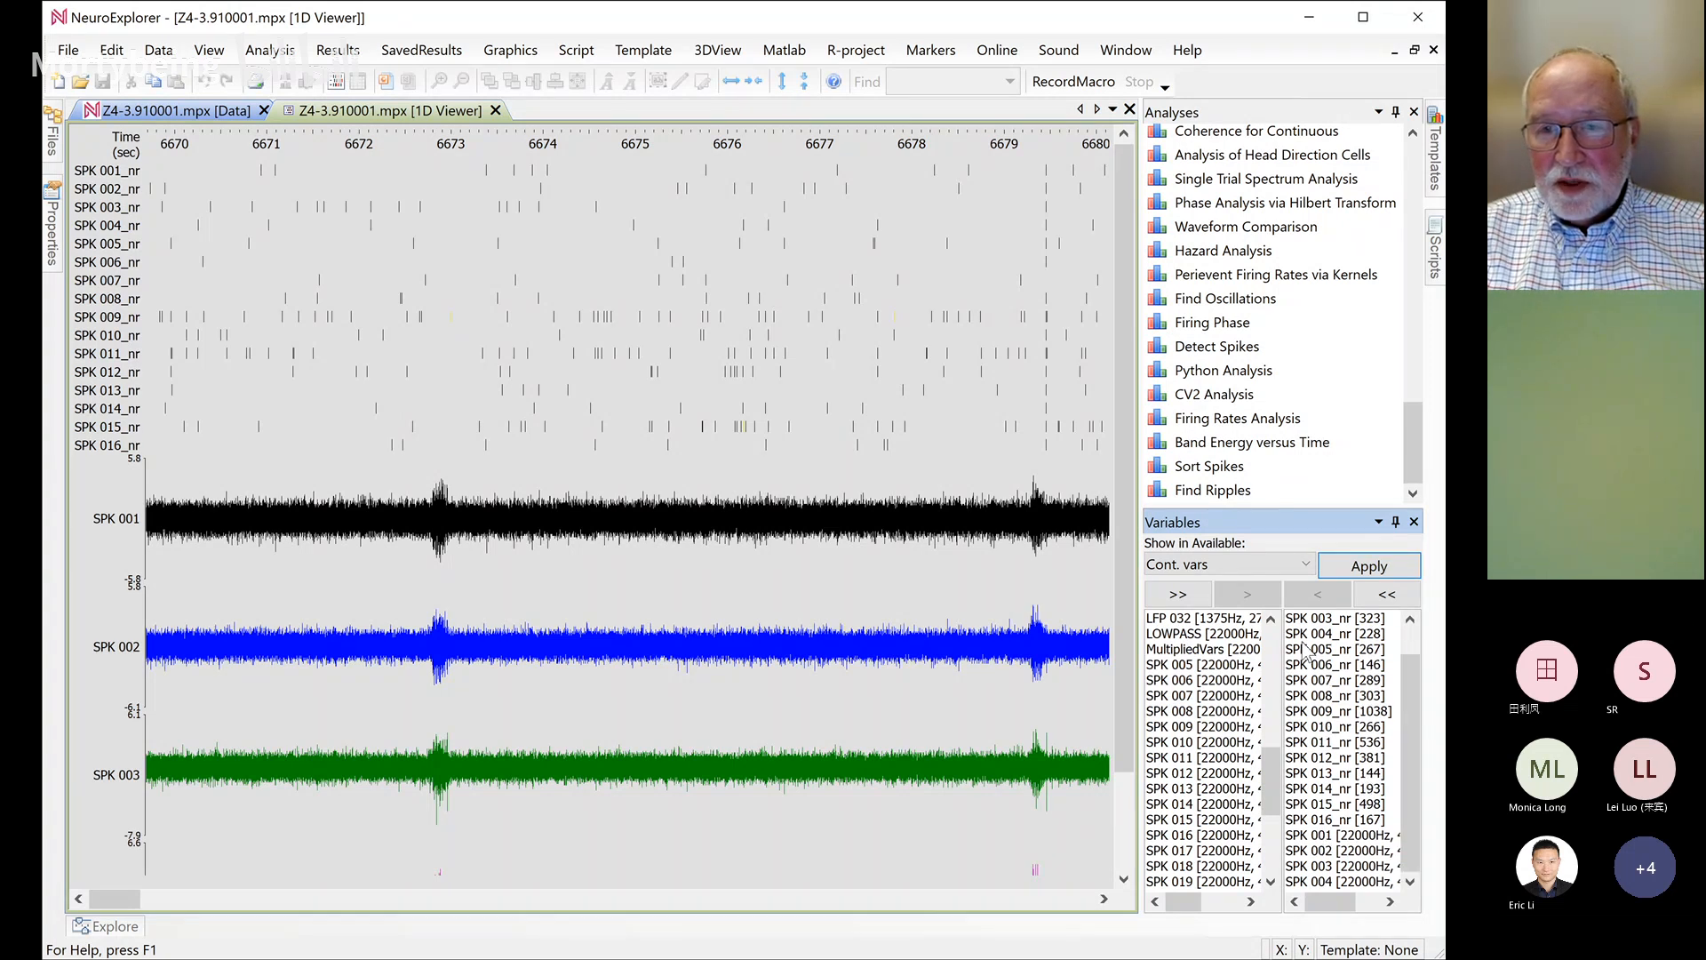
pyautogui.moveTo(1310, 650); pyautogui.dragTo(1309, 823)
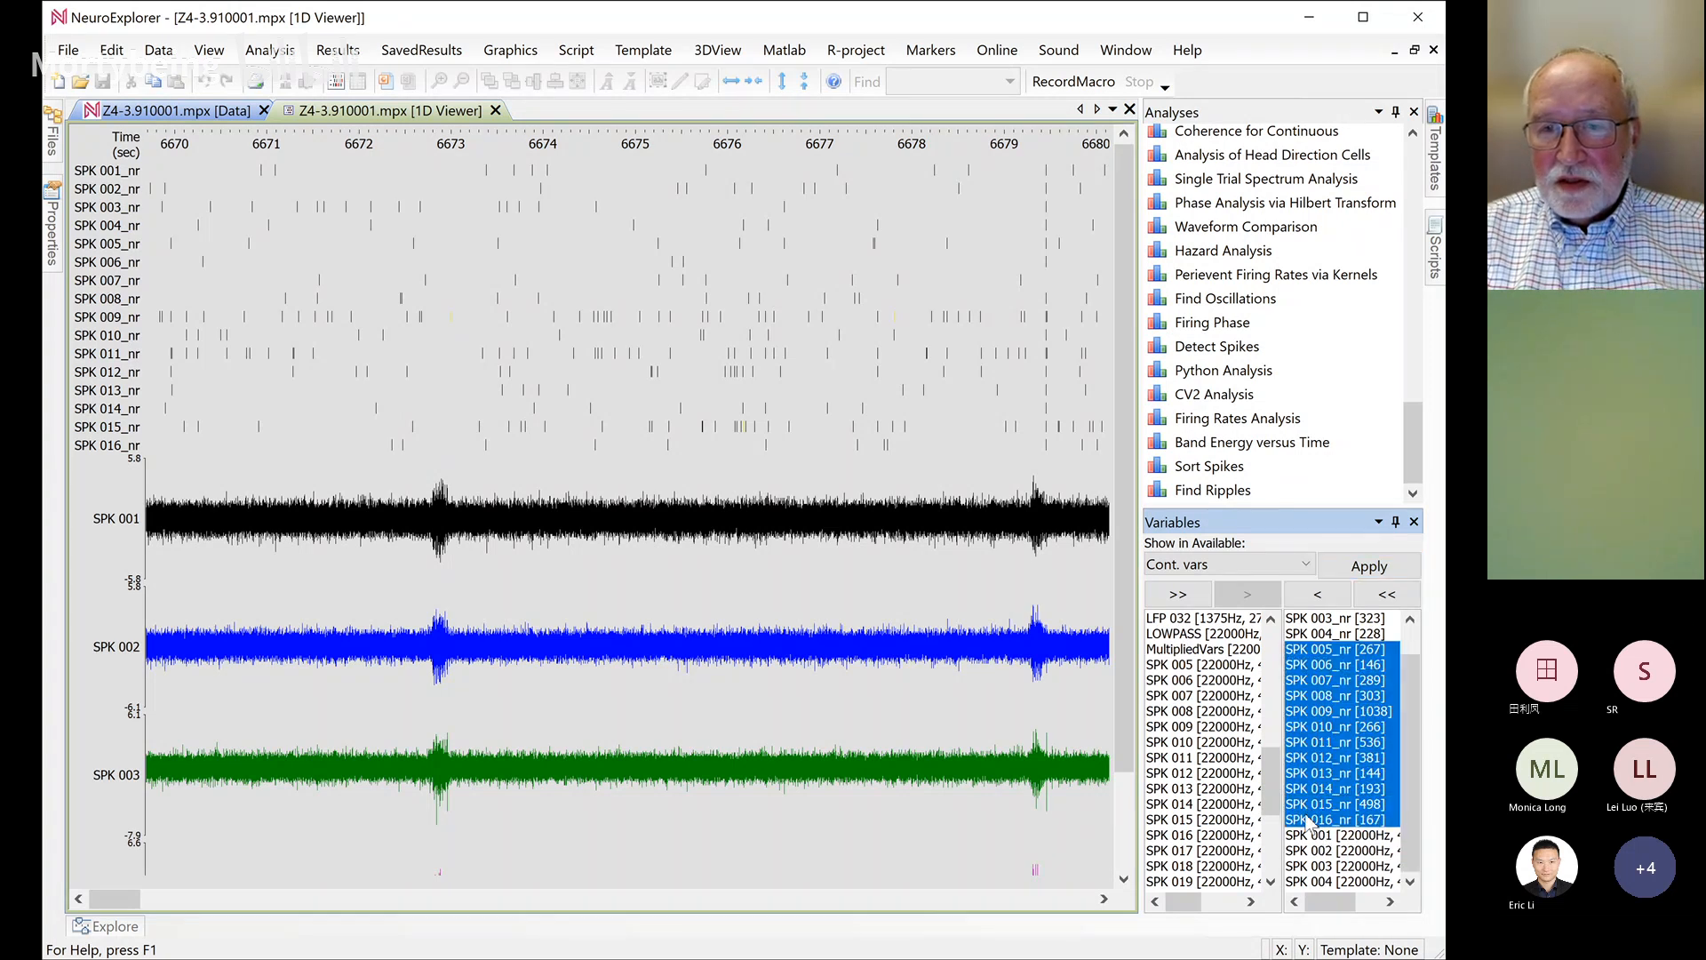
pyautogui.click(1318, 593)
pyautogui.click(1344, 574)
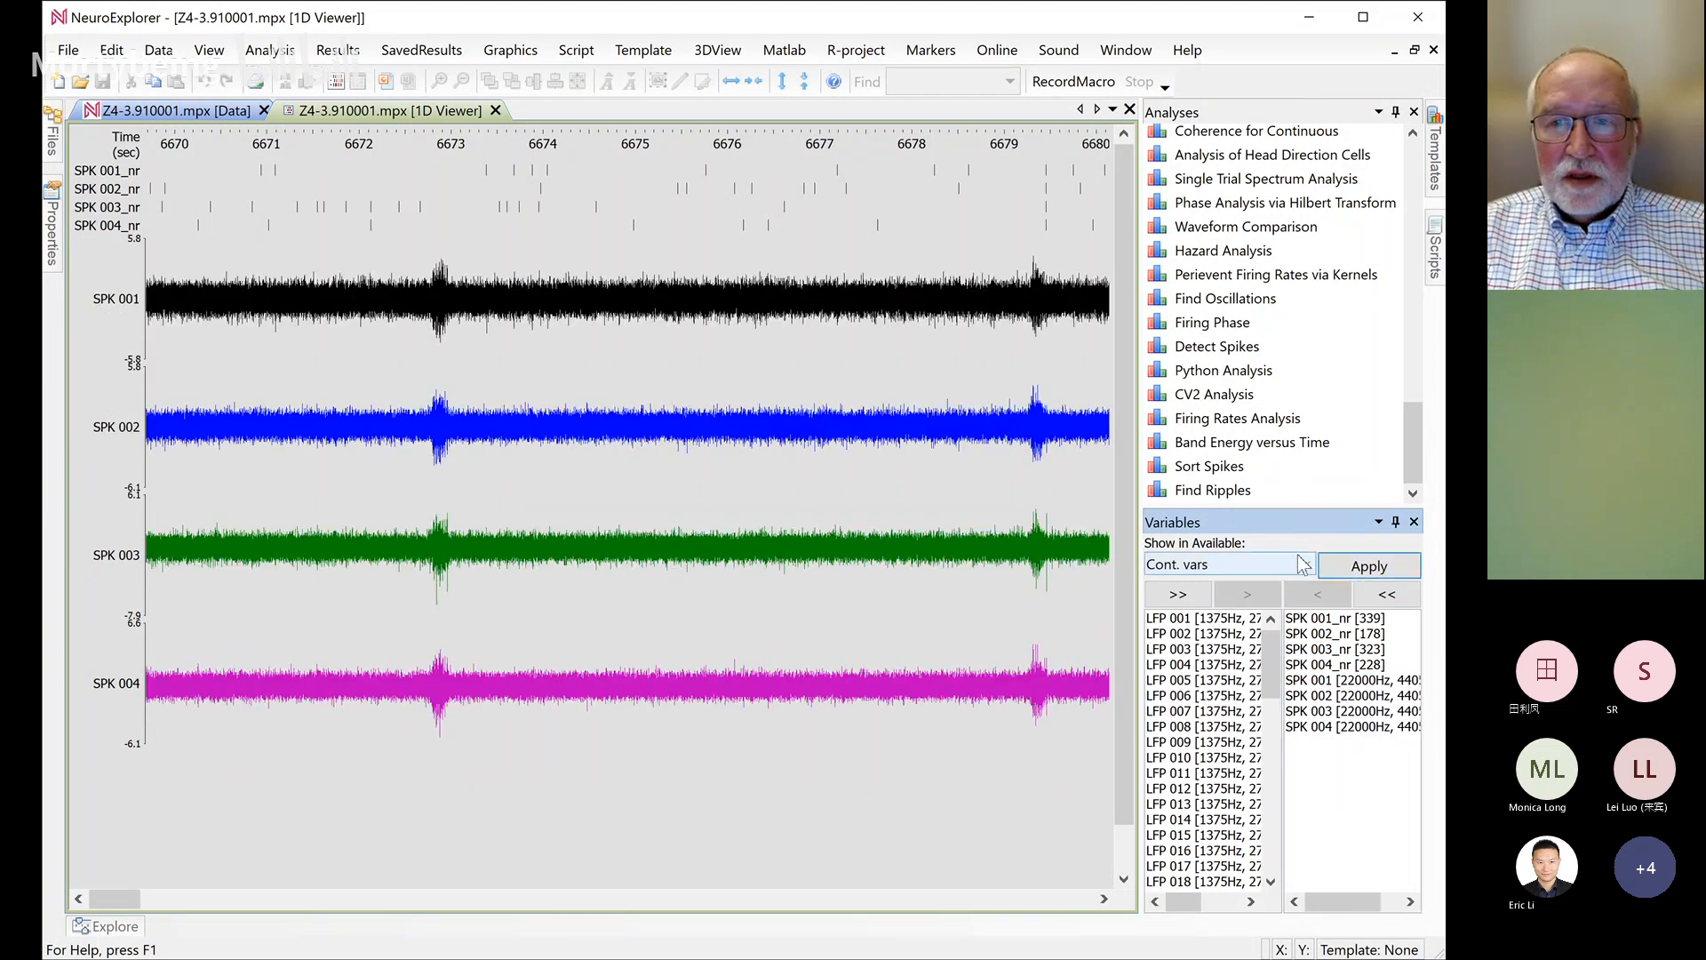
# Add the waveform variables SPK 001_wf, SPK 002_wf and SPK 003_wf to the 1D viewer
pyautogui.click(1273, 568)
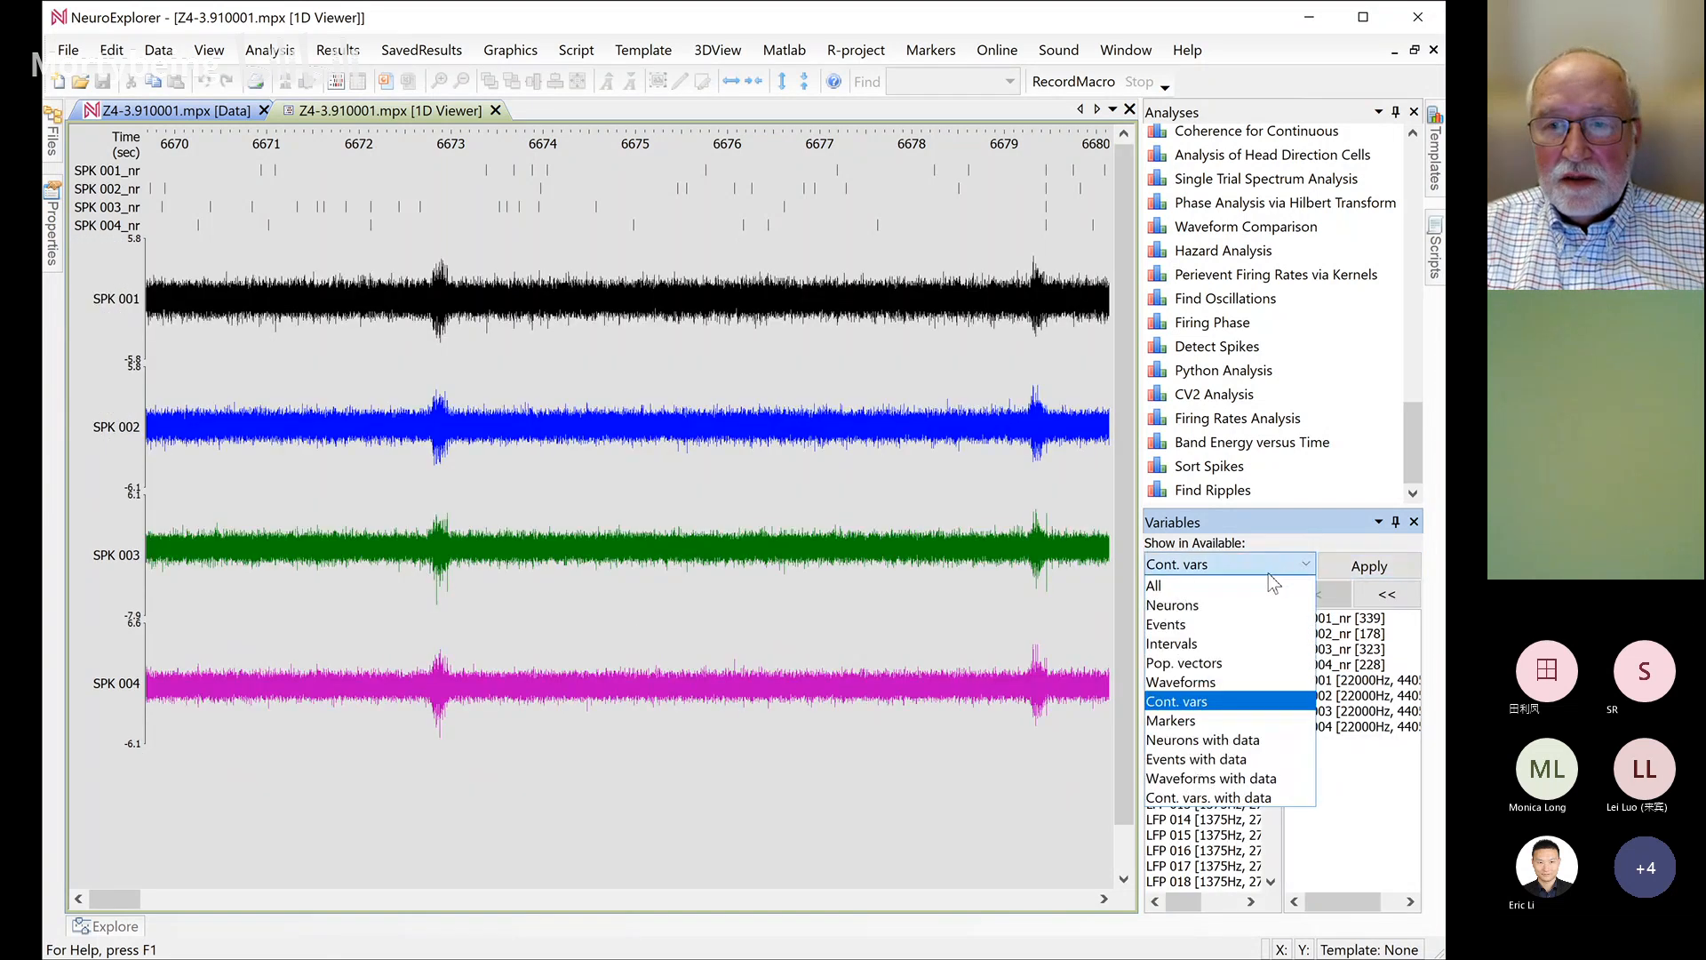
pyautogui.click(1232, 683)
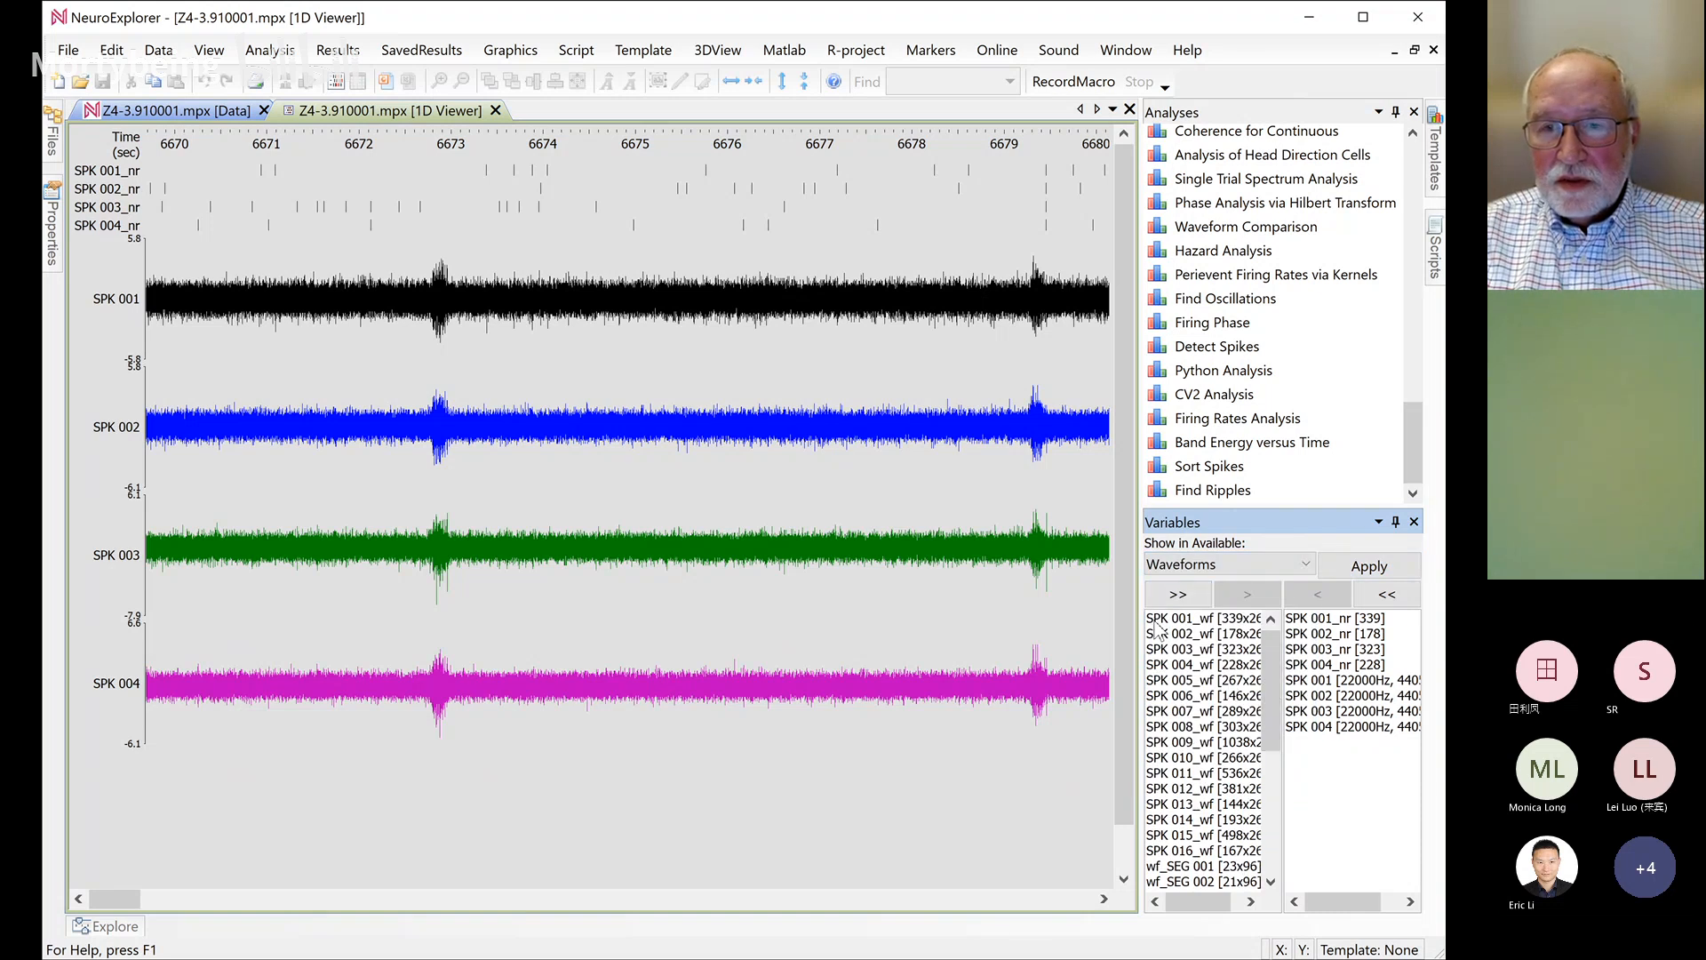
pyautogui.moveTo(1166, 619); pyautogui.dragTo(1160, 650)
pyautogui.click(1248, 594)
pyautogui.click(1349, 573)
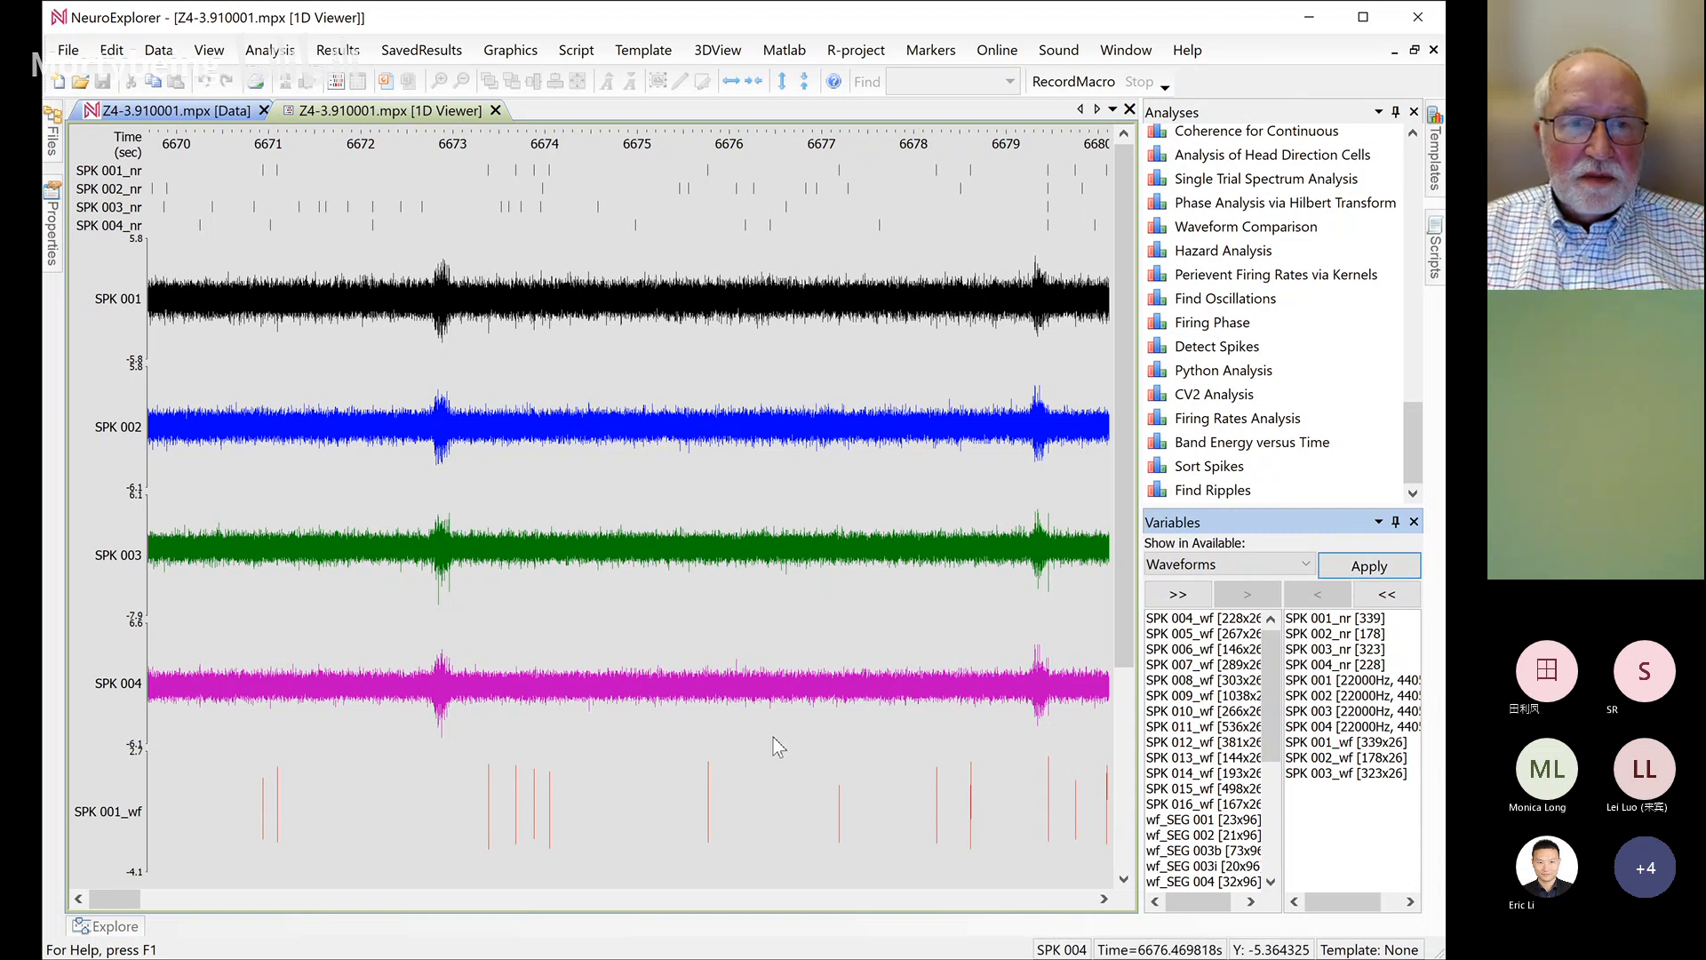
# Remove the continuous variables SPK 002, SPK 003 and SPK 004 from the 1D viewer
pyautogui.click(487, 802)
pyautogui.scroll(5, 487, 809)
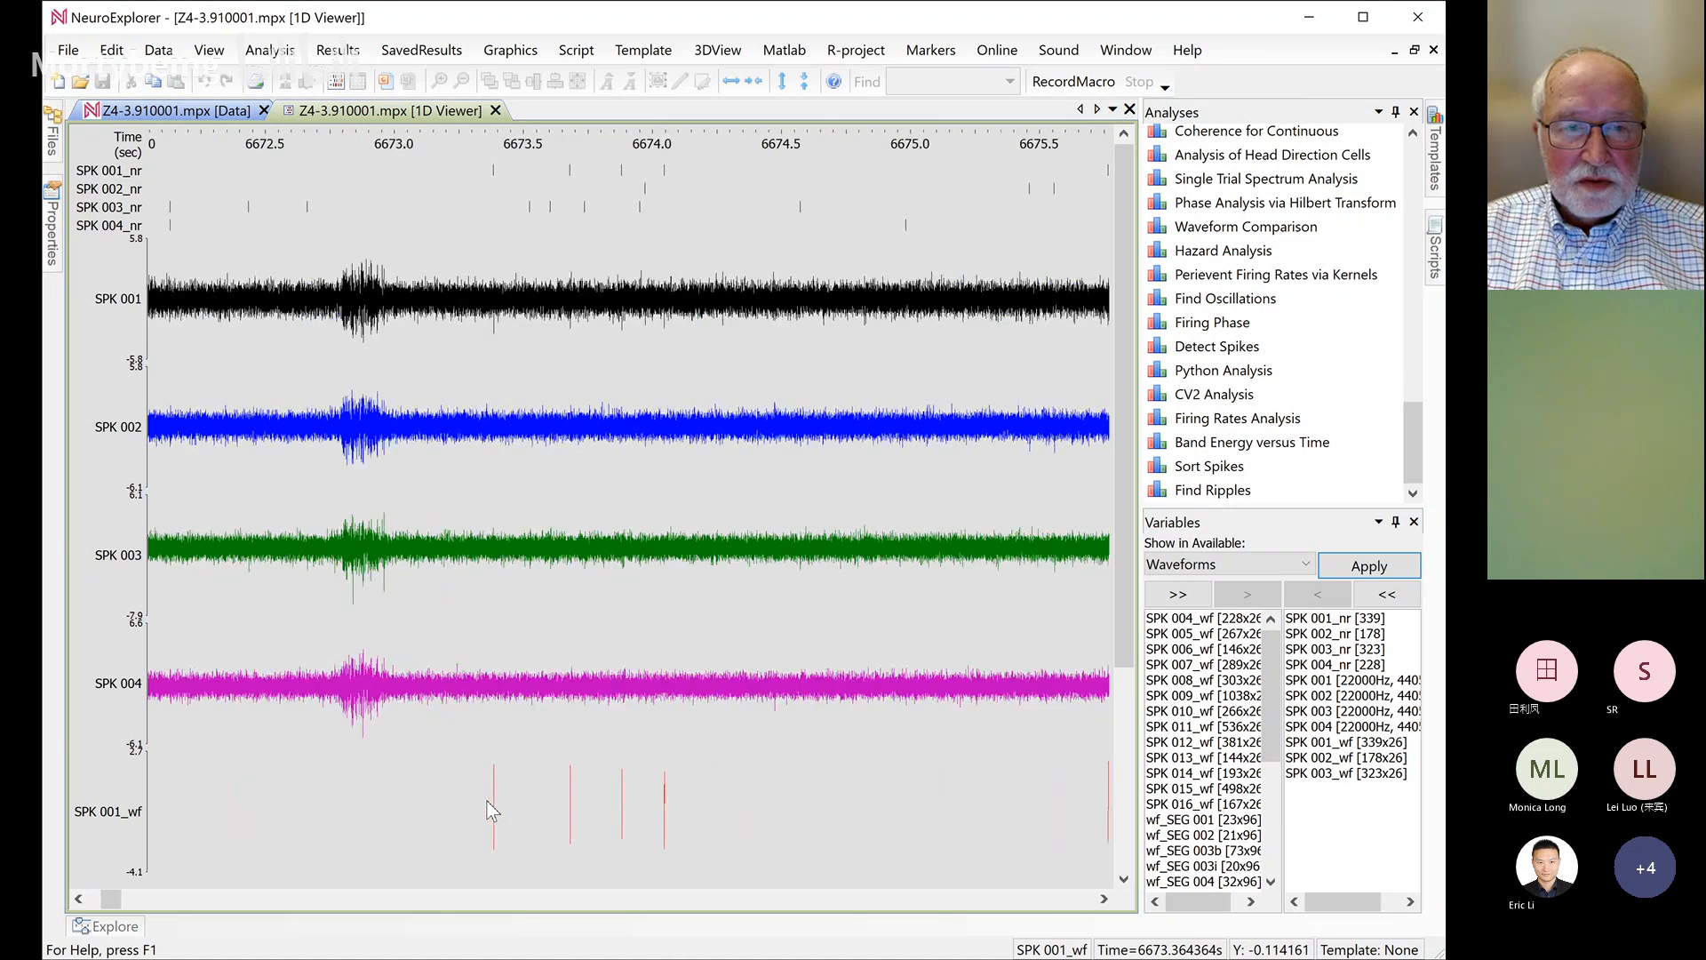
pyautogui.scroll(5, 491, 811)
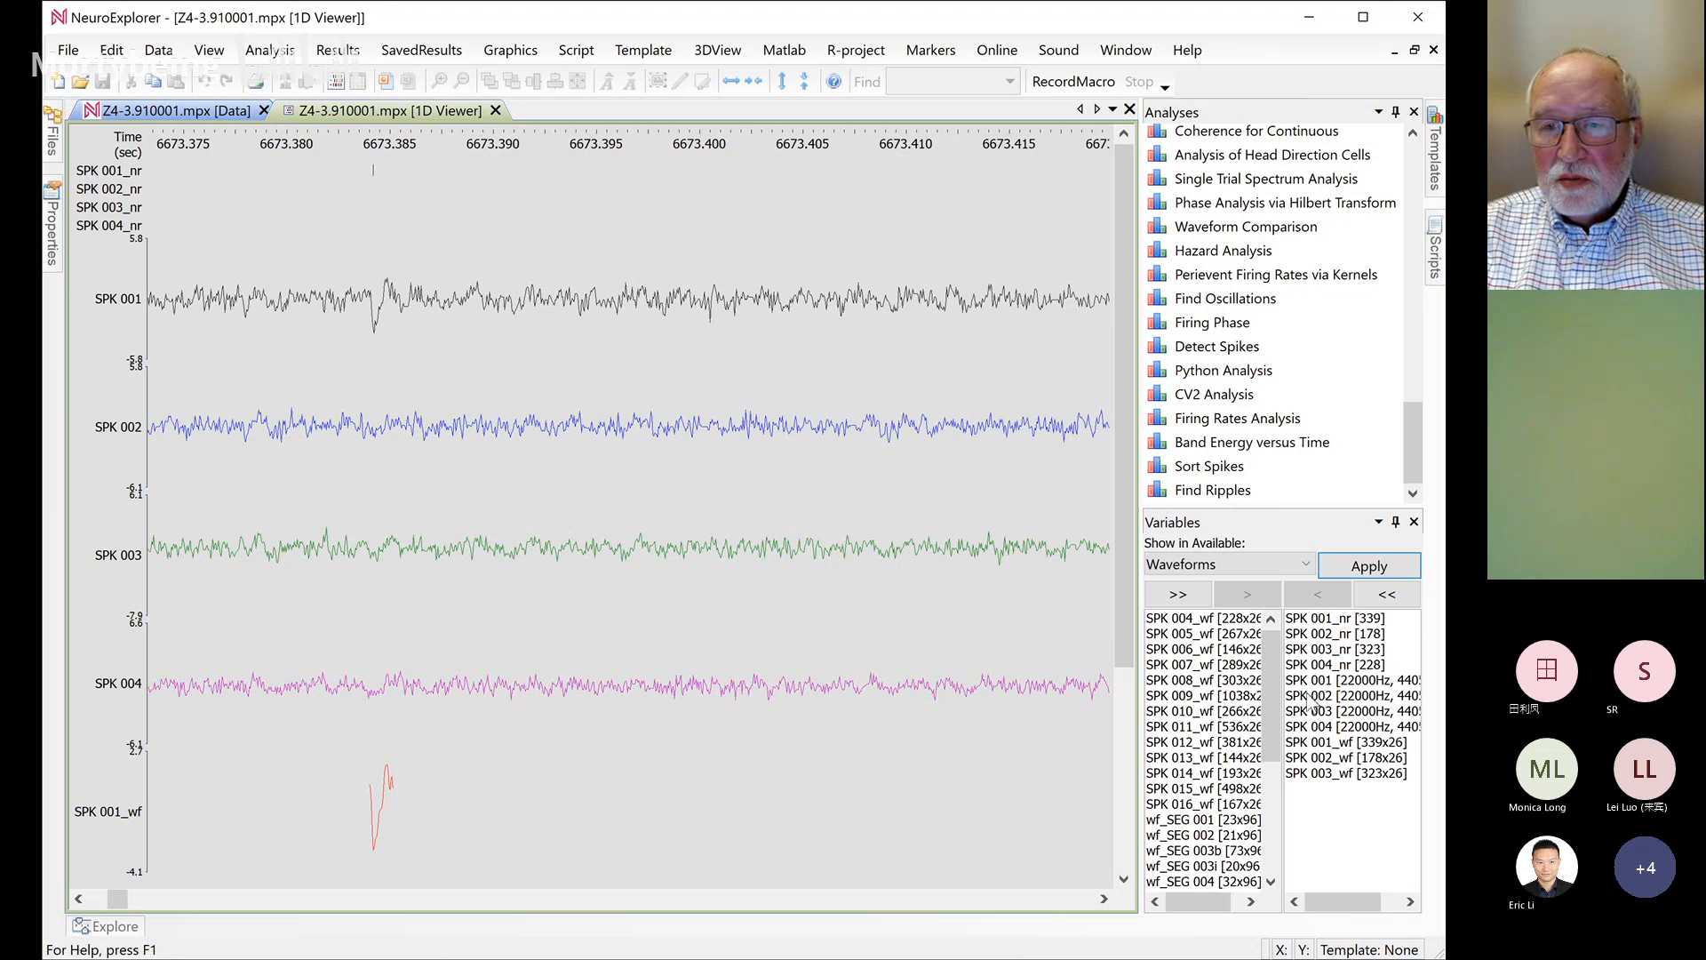
pyautogui.moveTo(1312, 699); pyautogui.dragTo(1313, 727)
pyautogui.click(1318, 593)
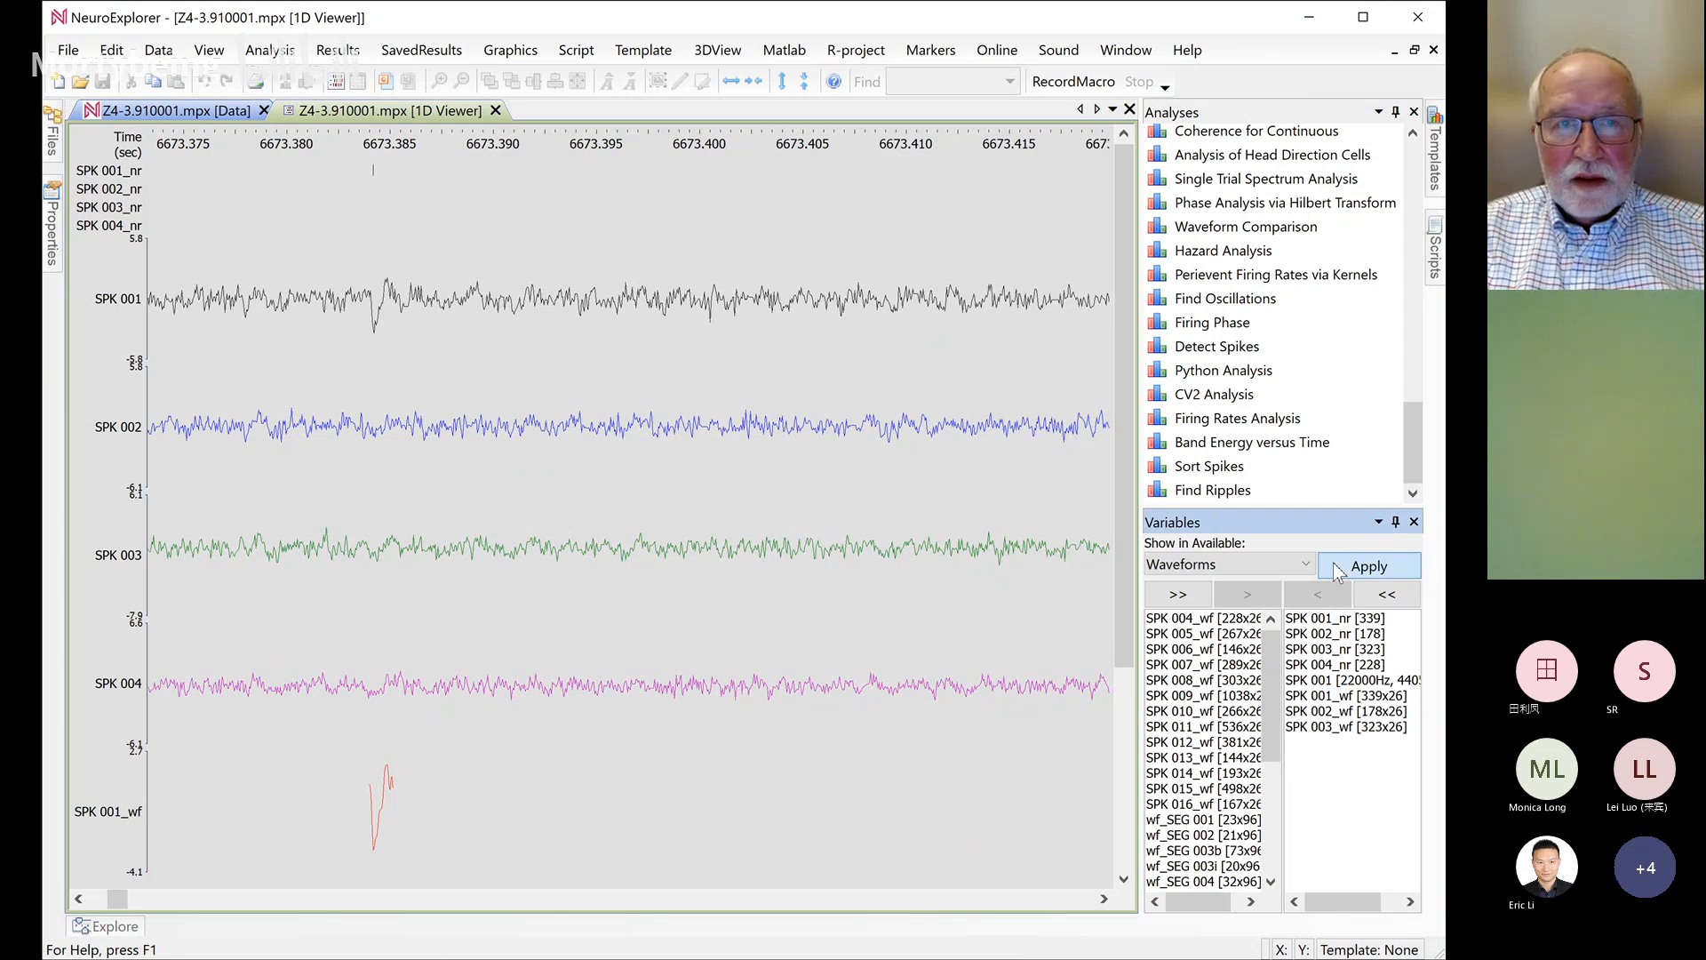
pyautogui.click(1370, 566)
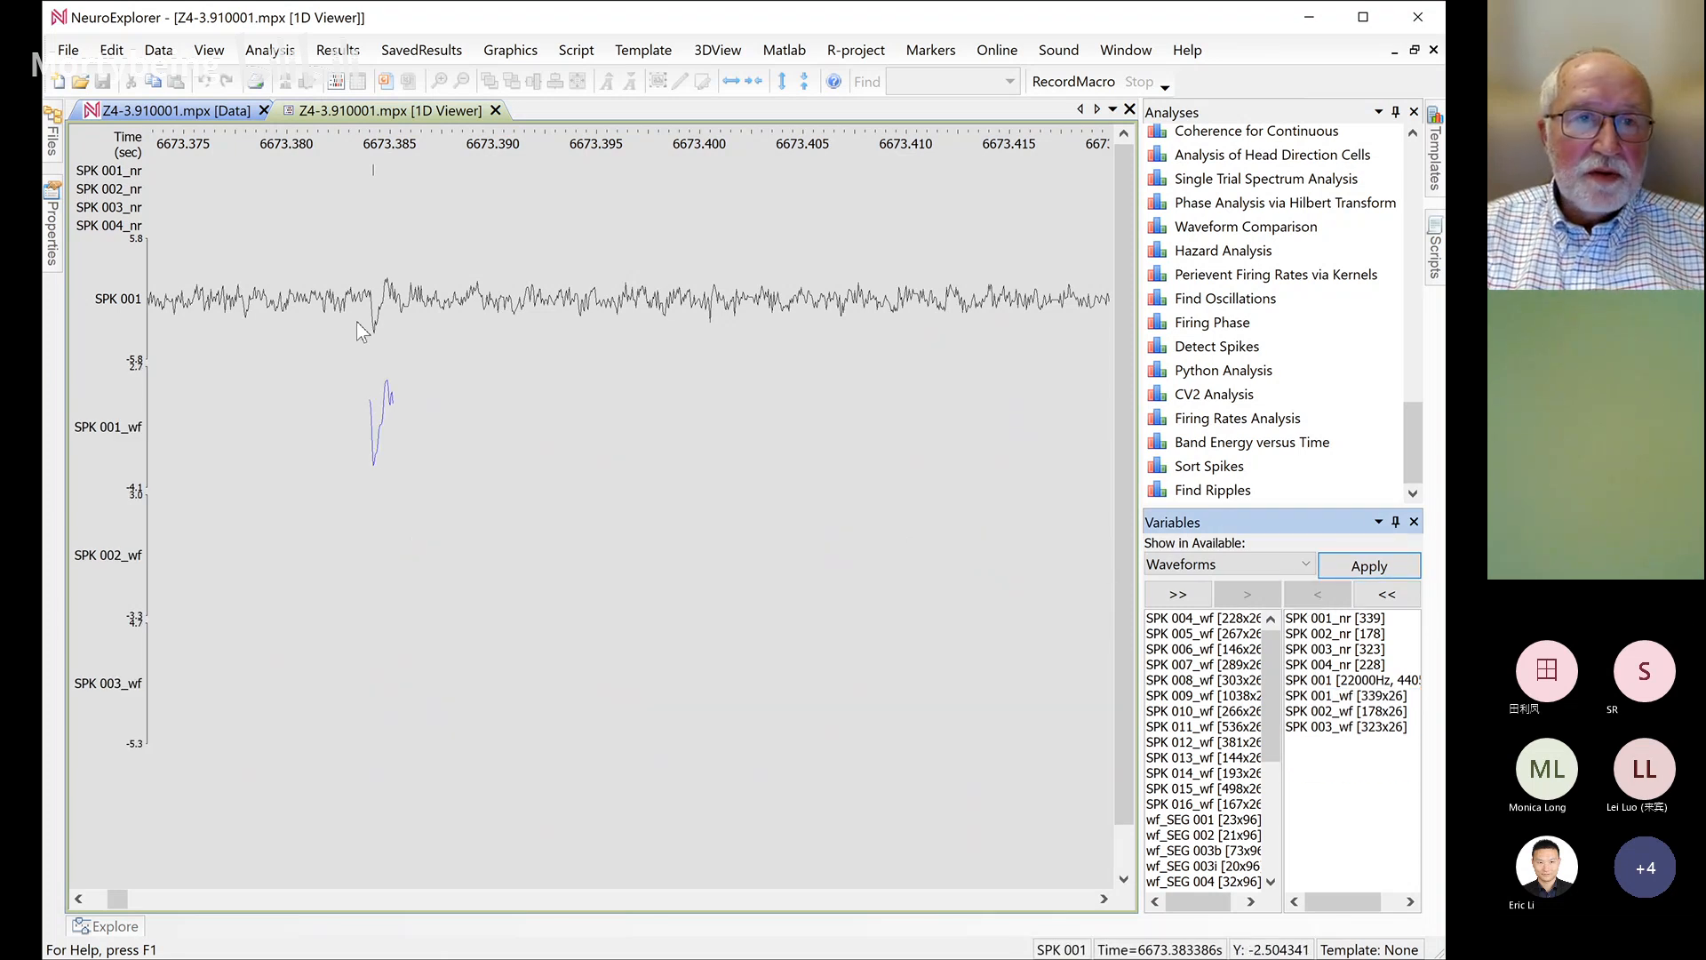
# Compare the SPK 001_wf waveform with the SPK 001 continuous trace, from a single spike out to a span of several seconds
pyautogui.click(375, 278)
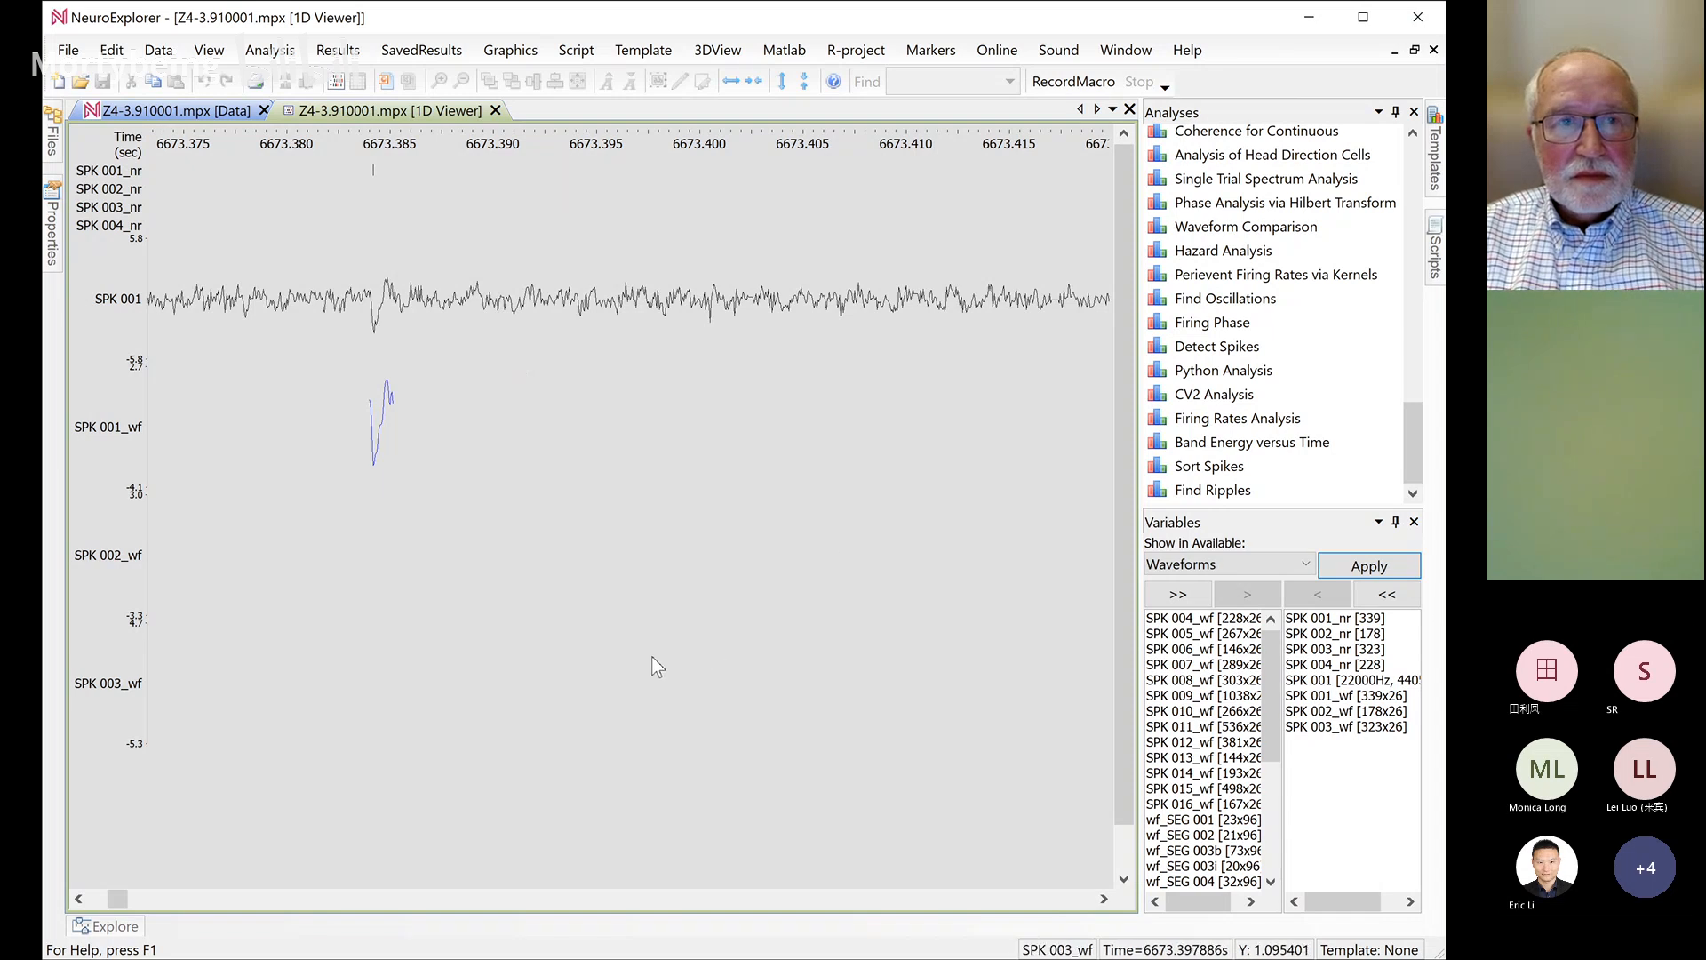
pyautogui.scroll(-3, 610, 446)
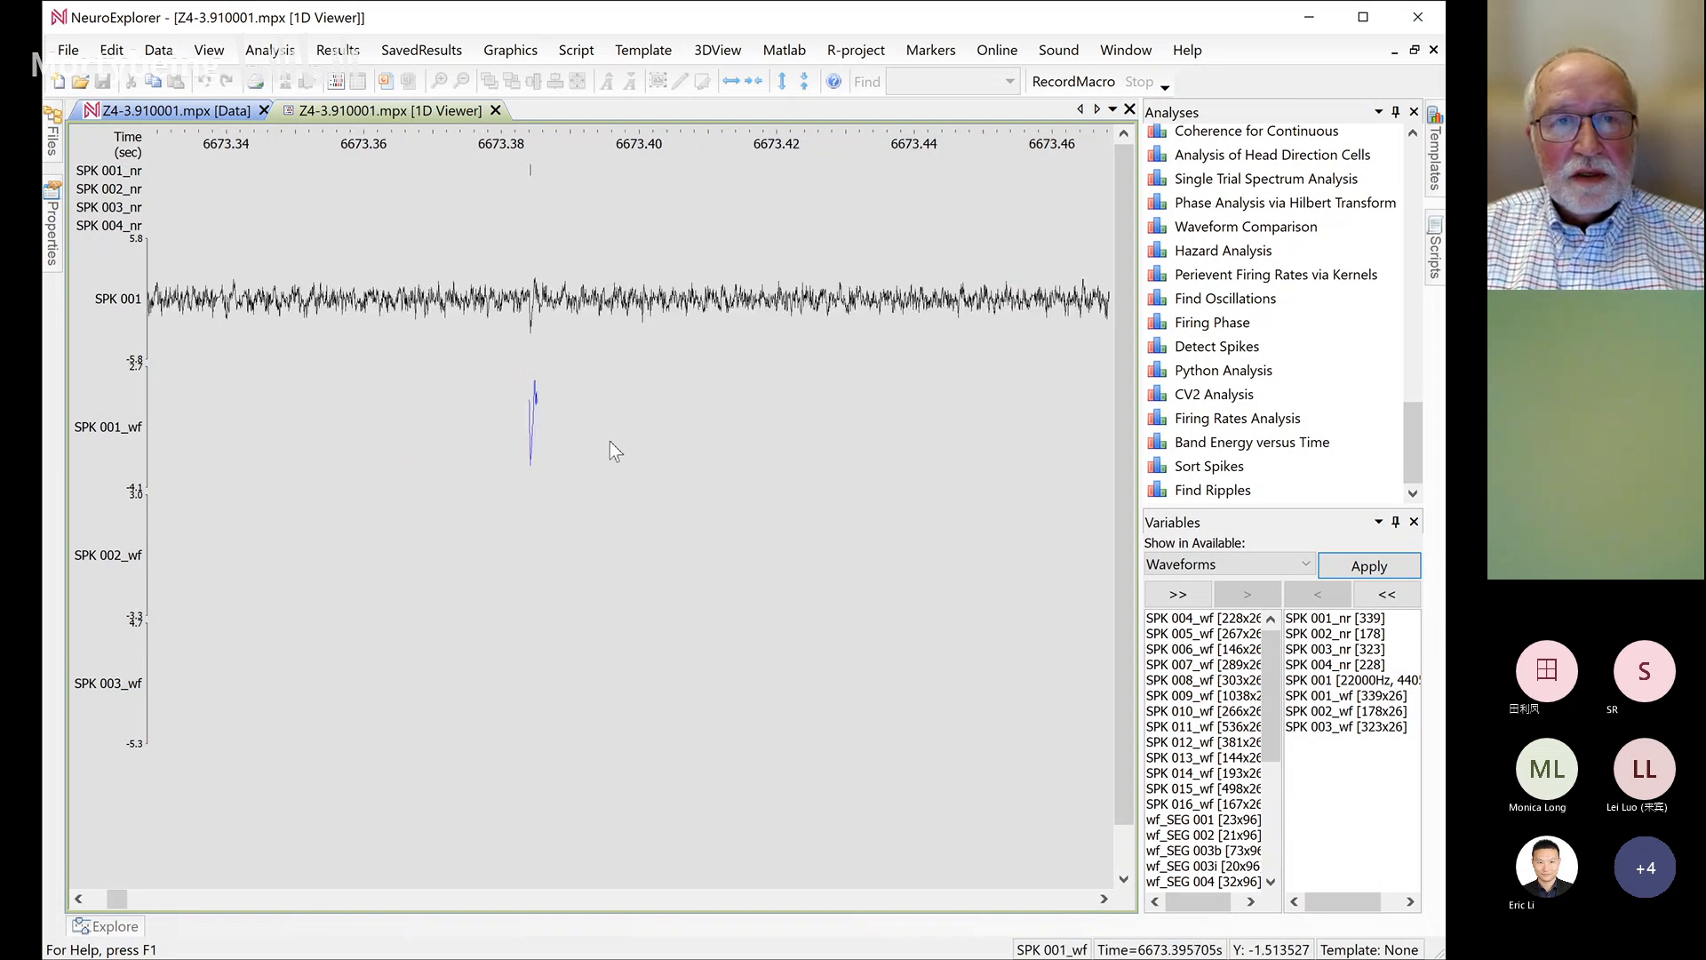
pyautogui.scroll(-1, 610, 441)
pyautogui.scroll(-2, 627, 478)
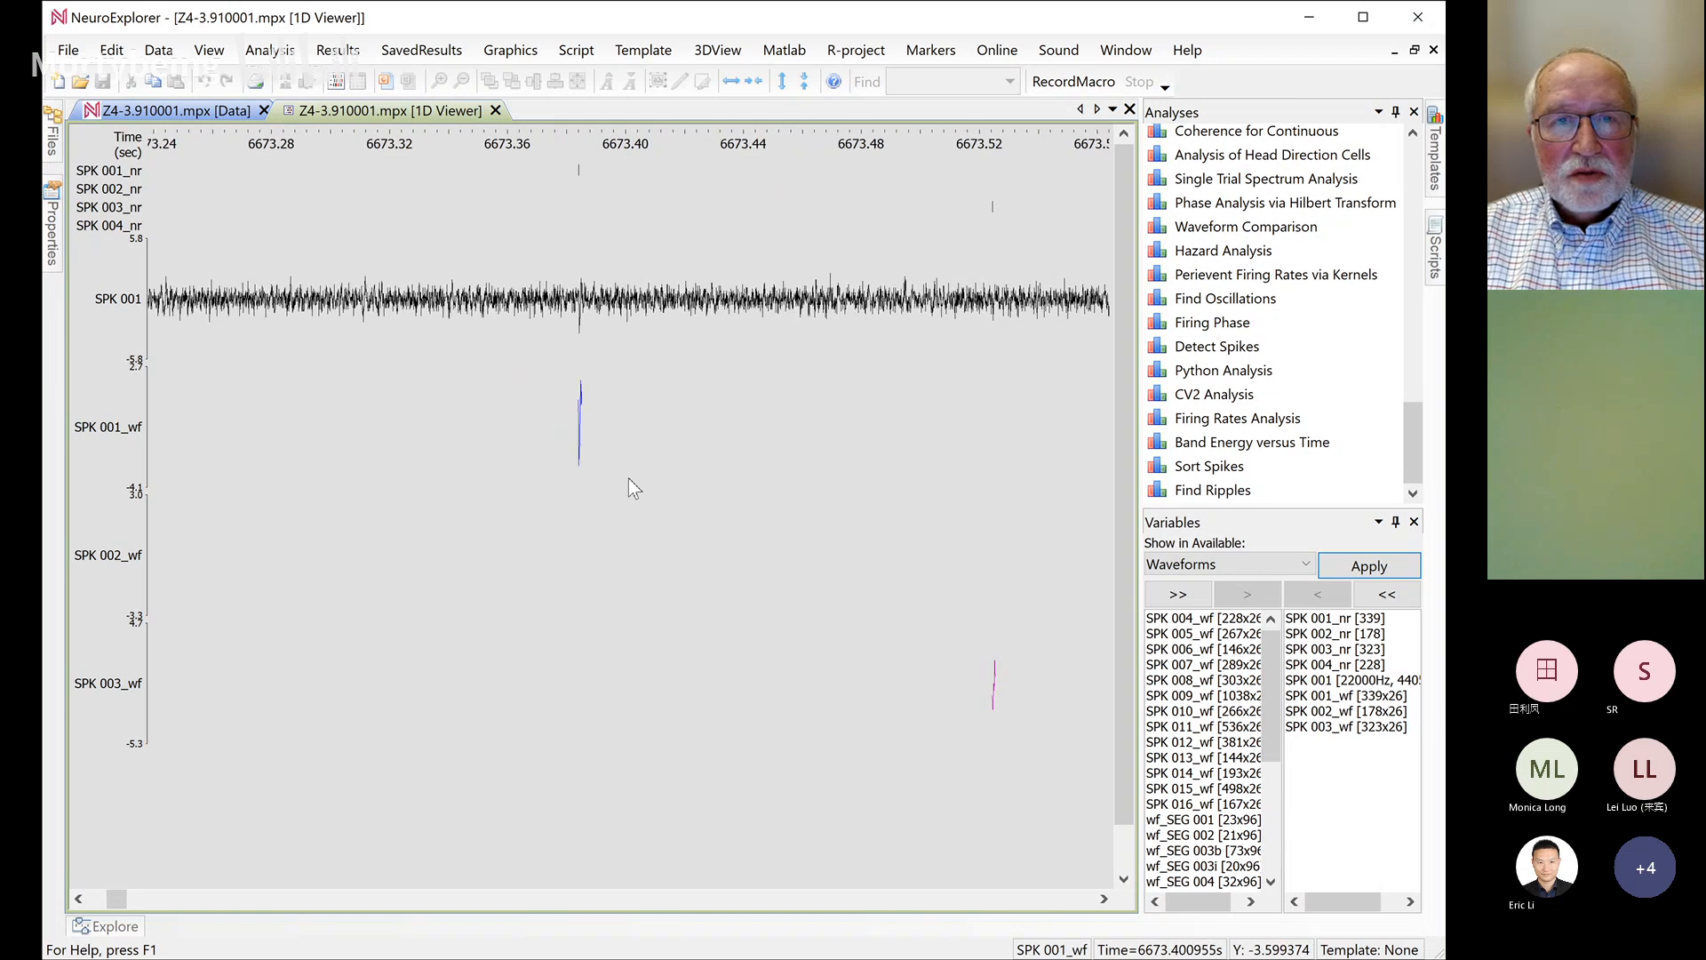
pyautogui.scroll(-1, 627, 478)
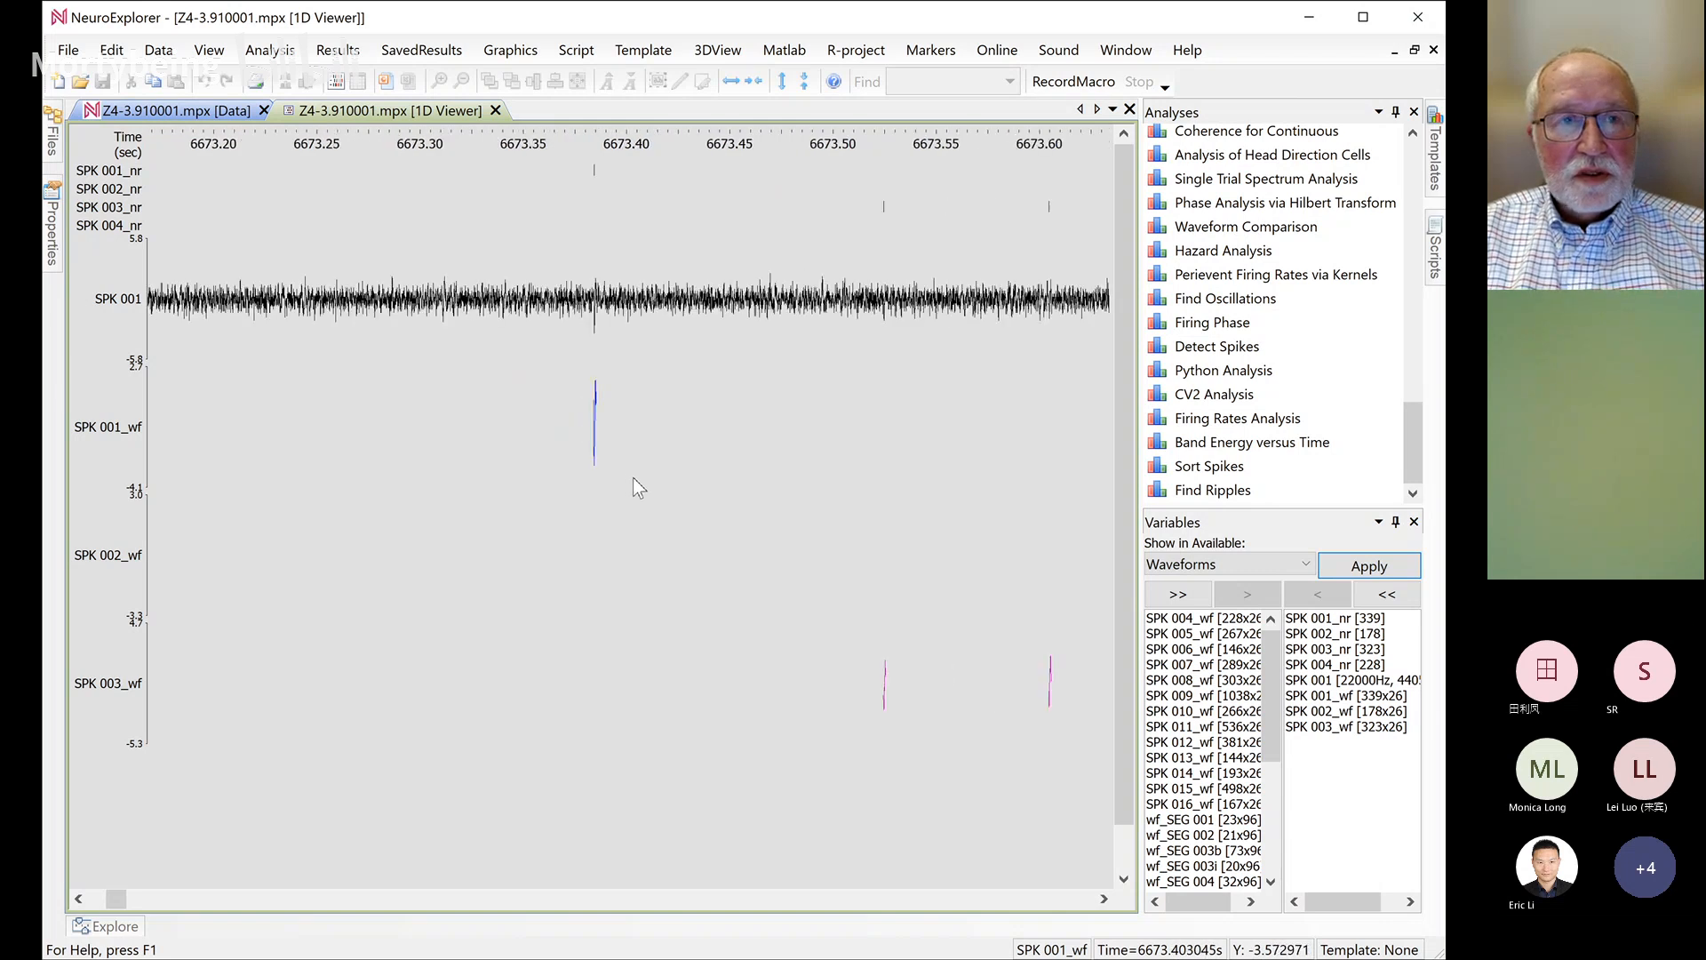
pyautogui.scroll(-7, 648, 469)
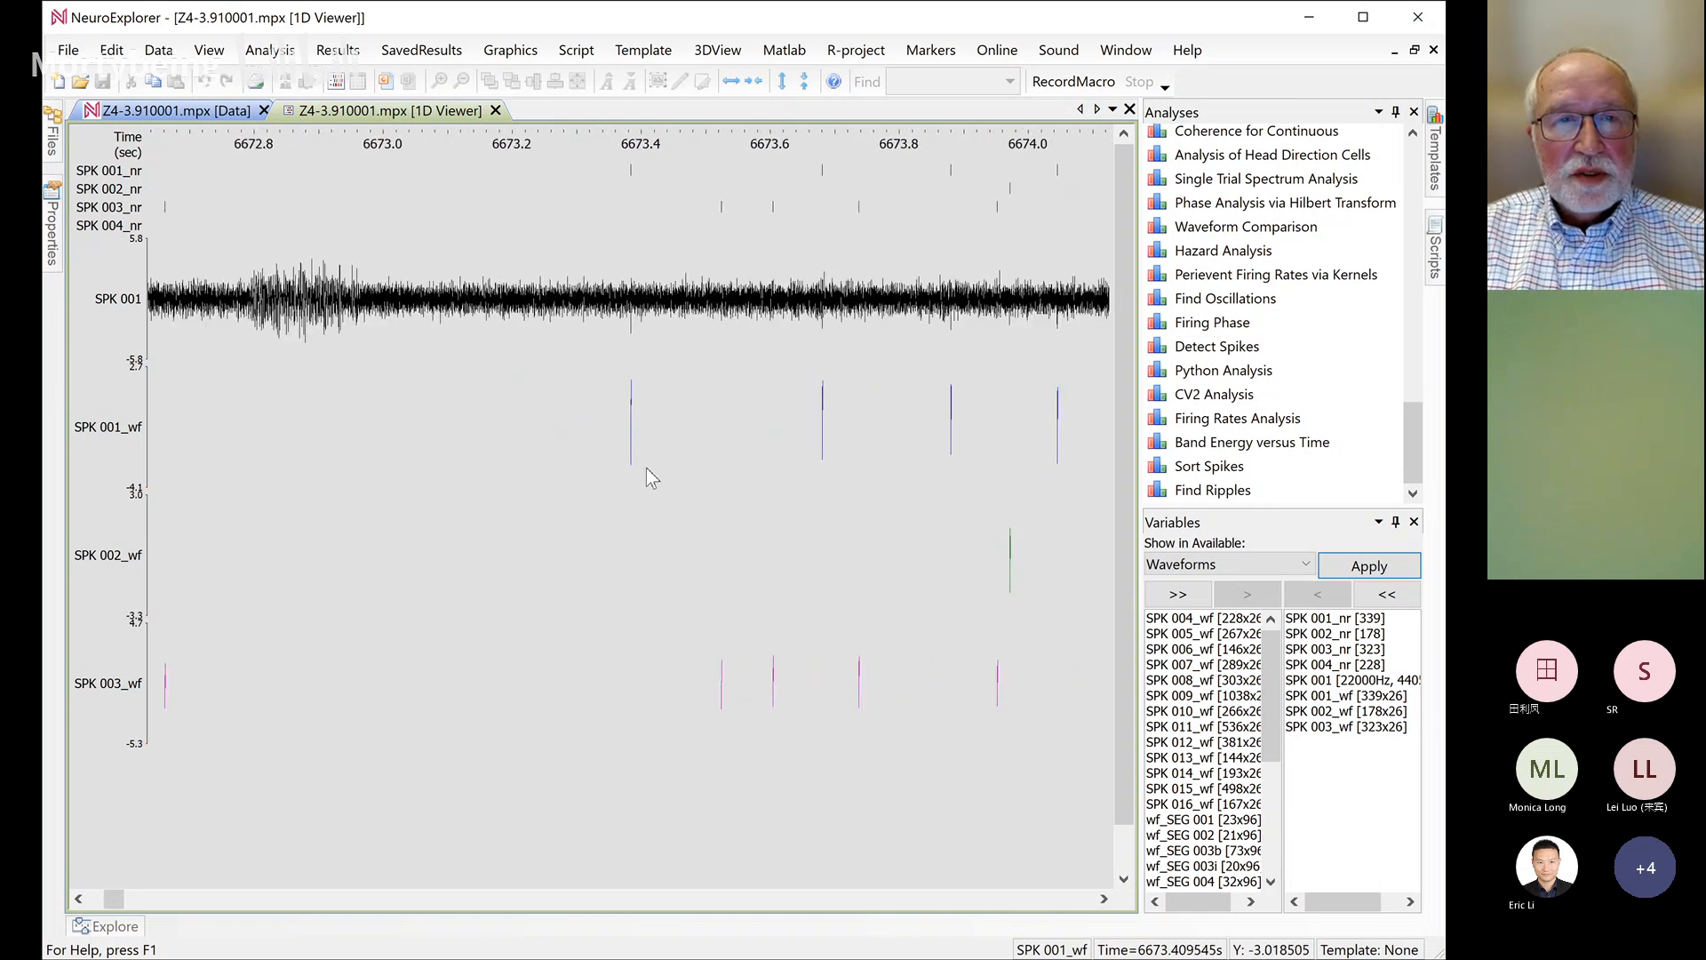
pyautogui.scroll(-2, 648, 470)
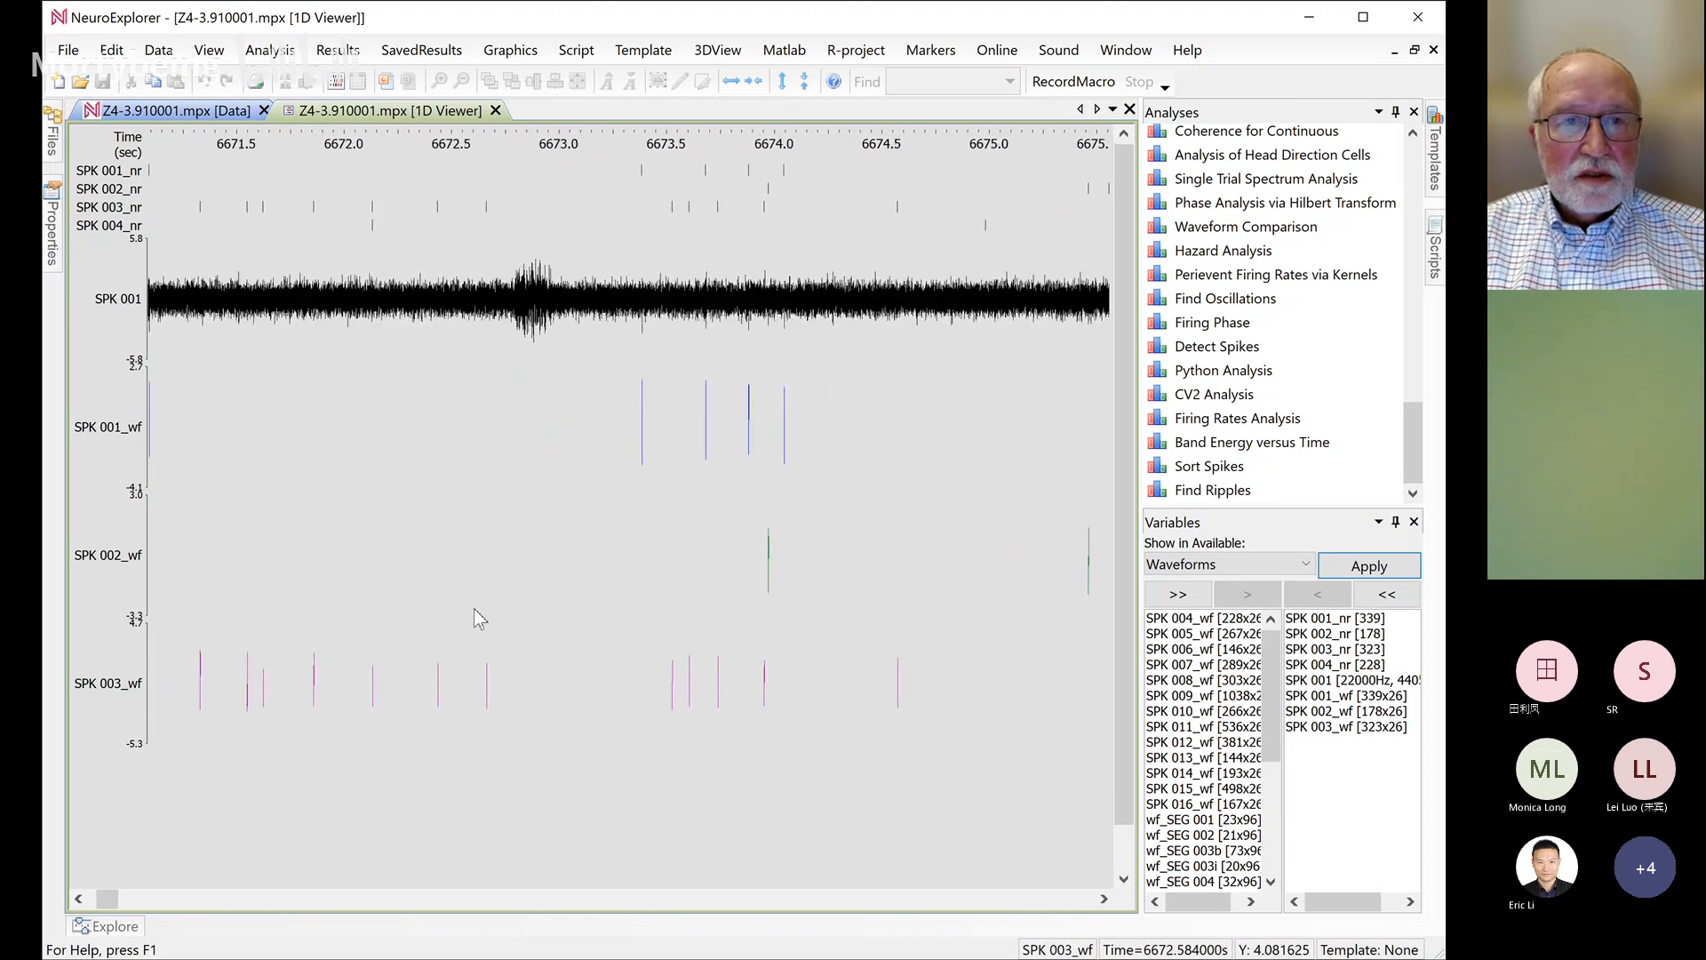
pyautogui.scroll(-1, 481, 560)
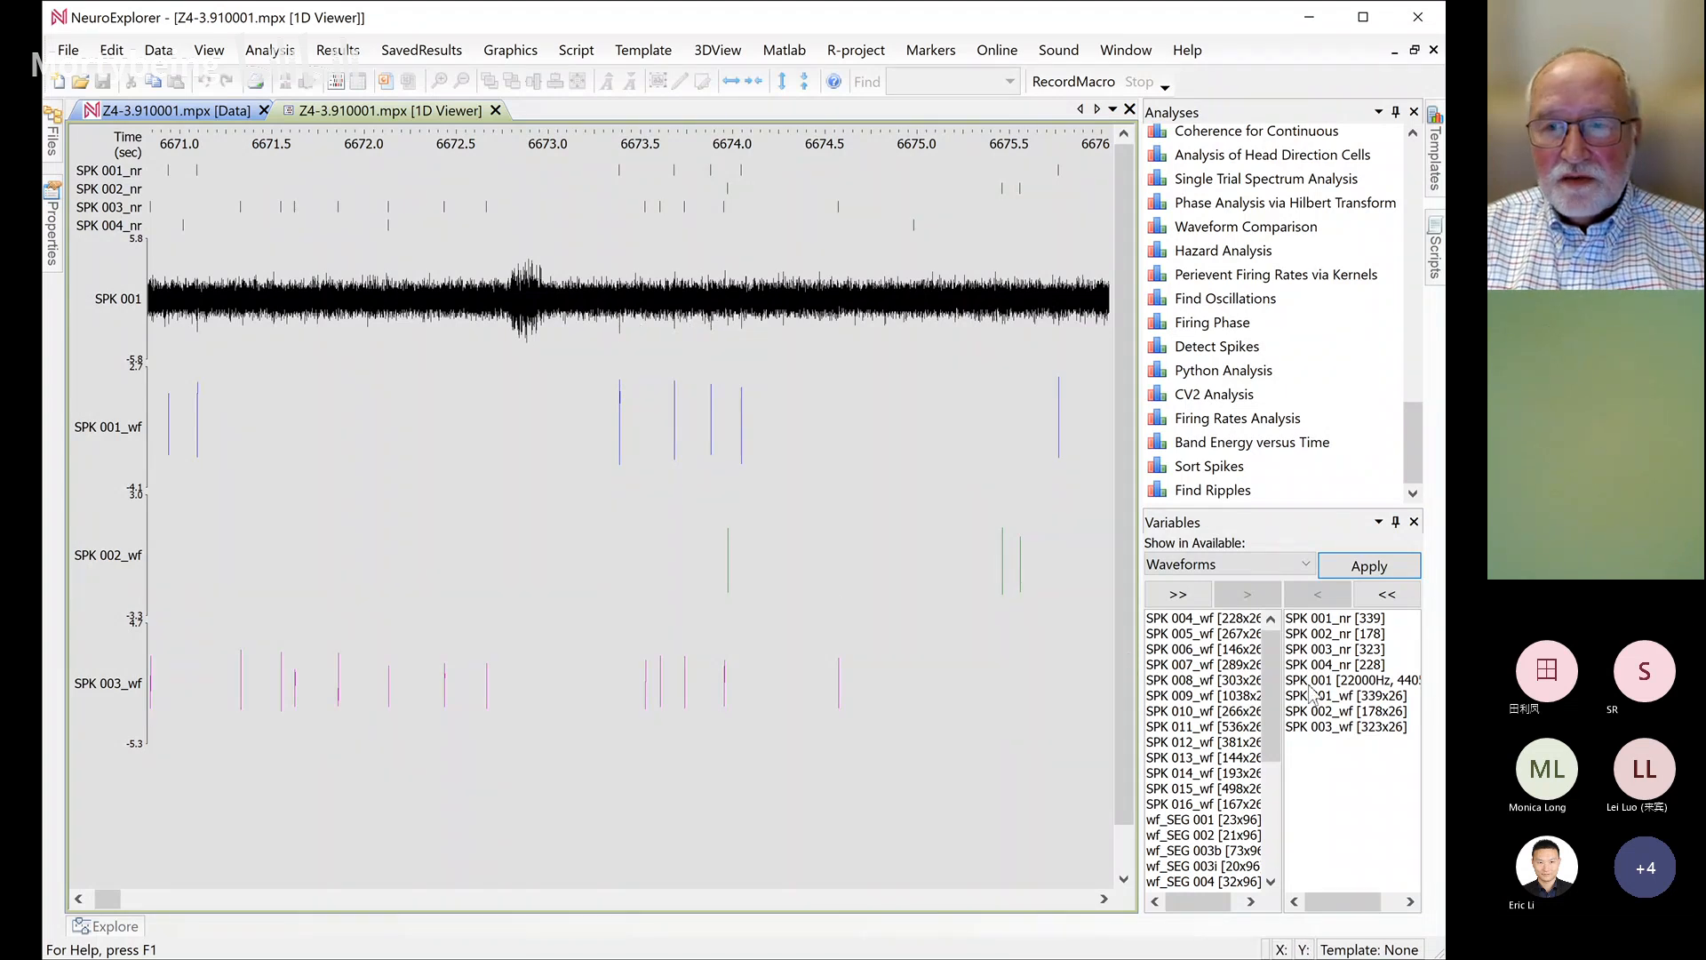
# Replace the waveforms SPK 002_wf and SPK 003_wf with wf_SEG 001 in the 1D viewer
pyautogui.moveTo(1307, 712); pyautogui.dragTo(1305, 729)
pyautogui.click(1318, 593)
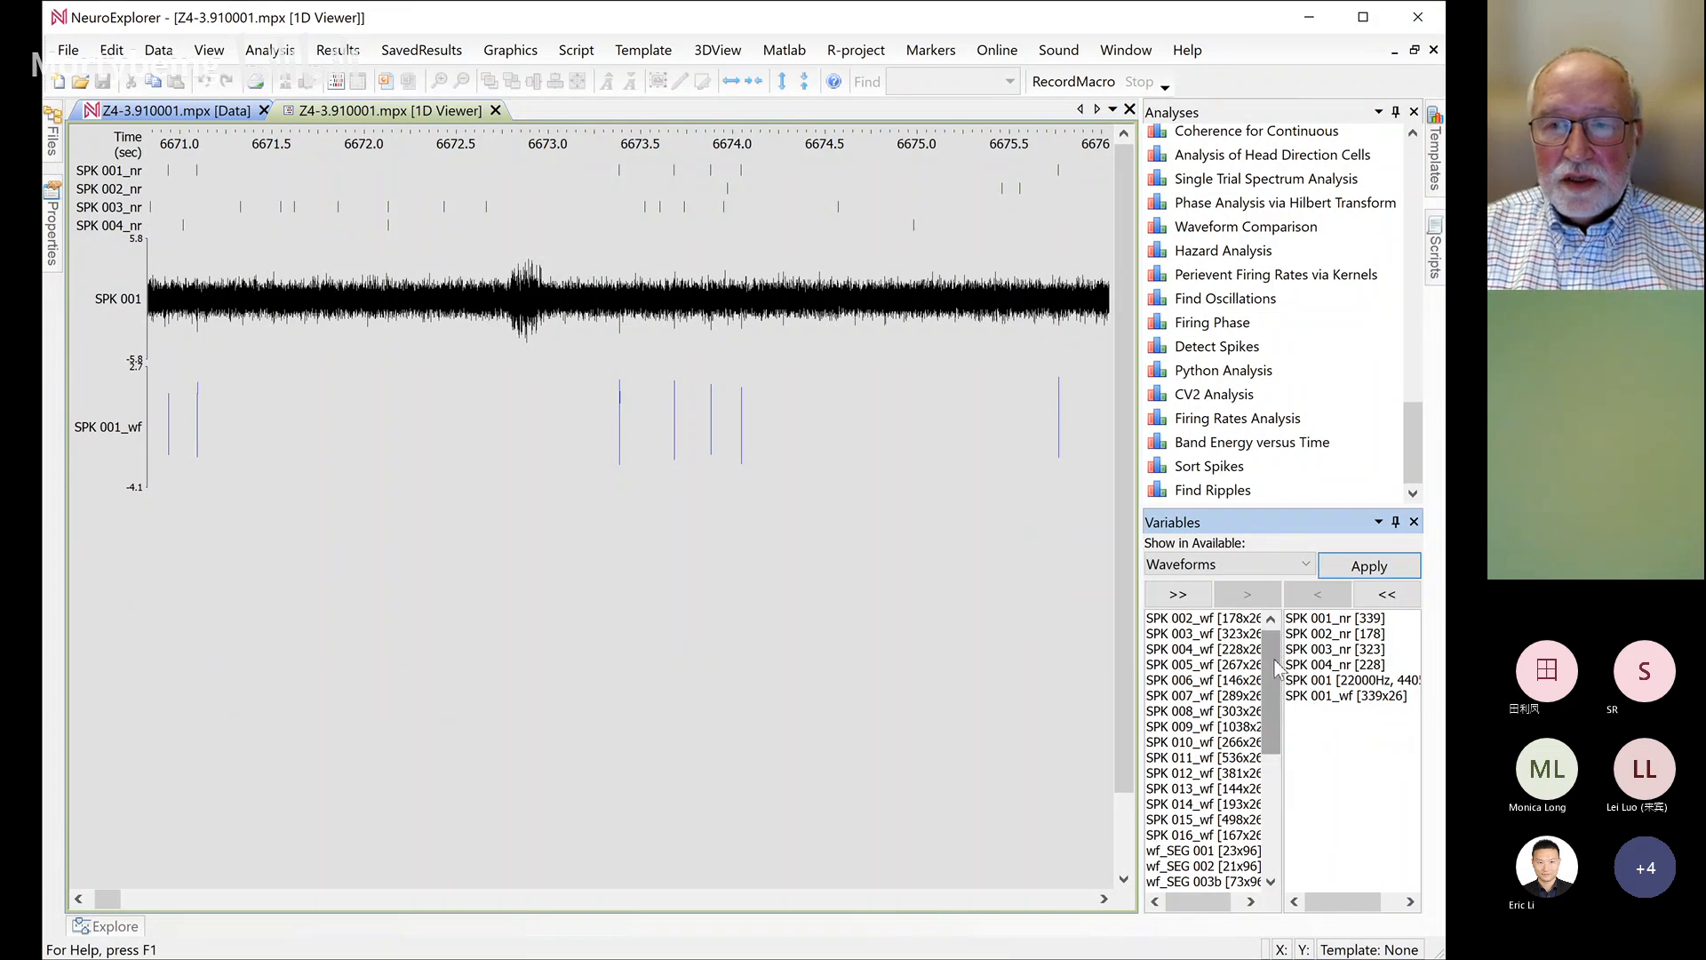
pyautogui.moveTo(1277, 652); pyautogui.dragTo(1263, 739)
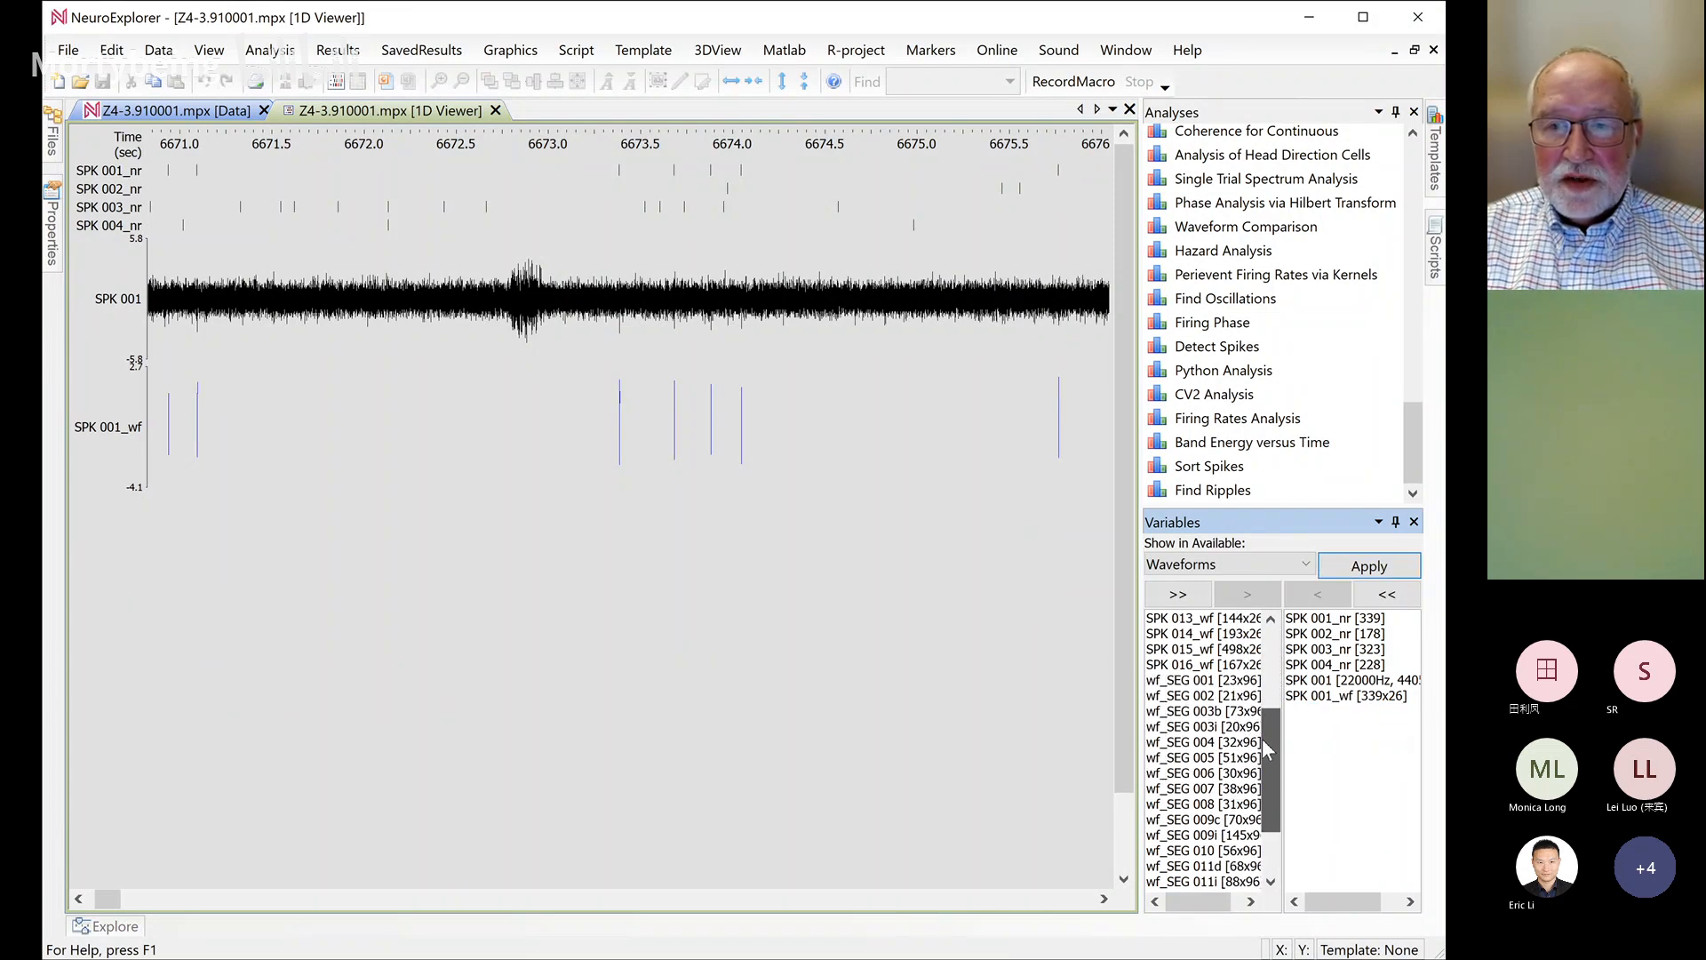
pyautogui.click(1177, 681)
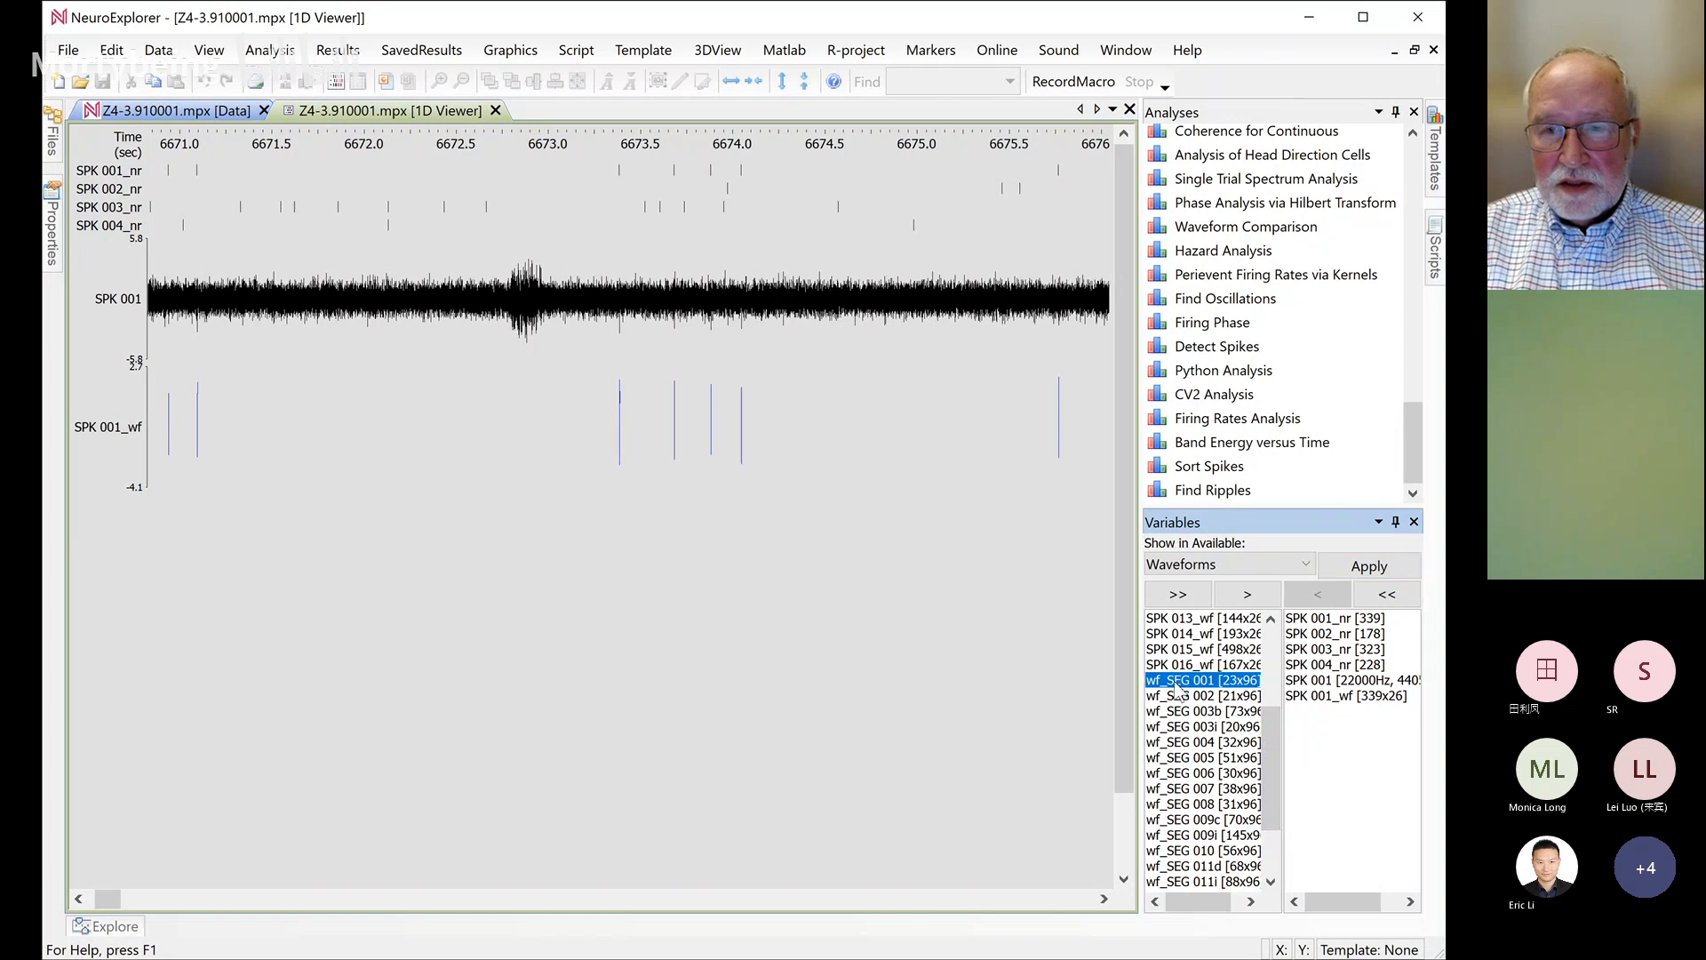
pyautogui.click(1254, 596)
pyautogui.click(1368, 566)
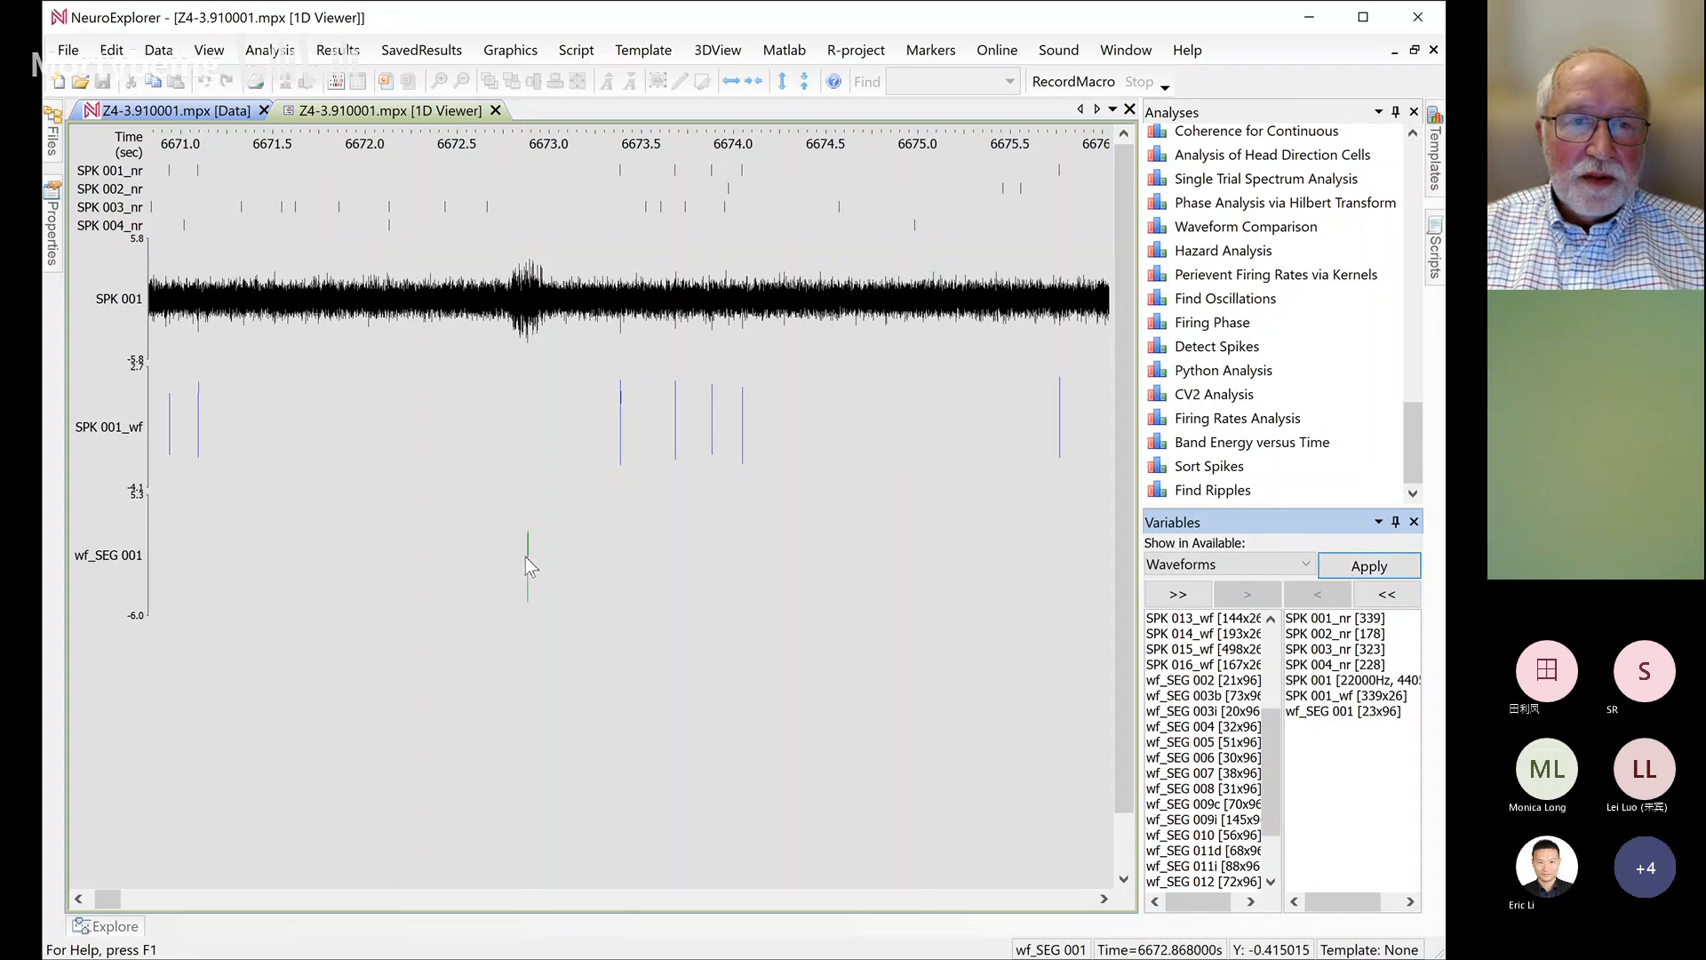
# Examine the wf_SEG 001 waveforms against the bursts in the SPK 001 trace, at close range and over a longer time span
pyautogui.scroll(3, 525, 557)
pyautogui.scroll(4, 560, 558)
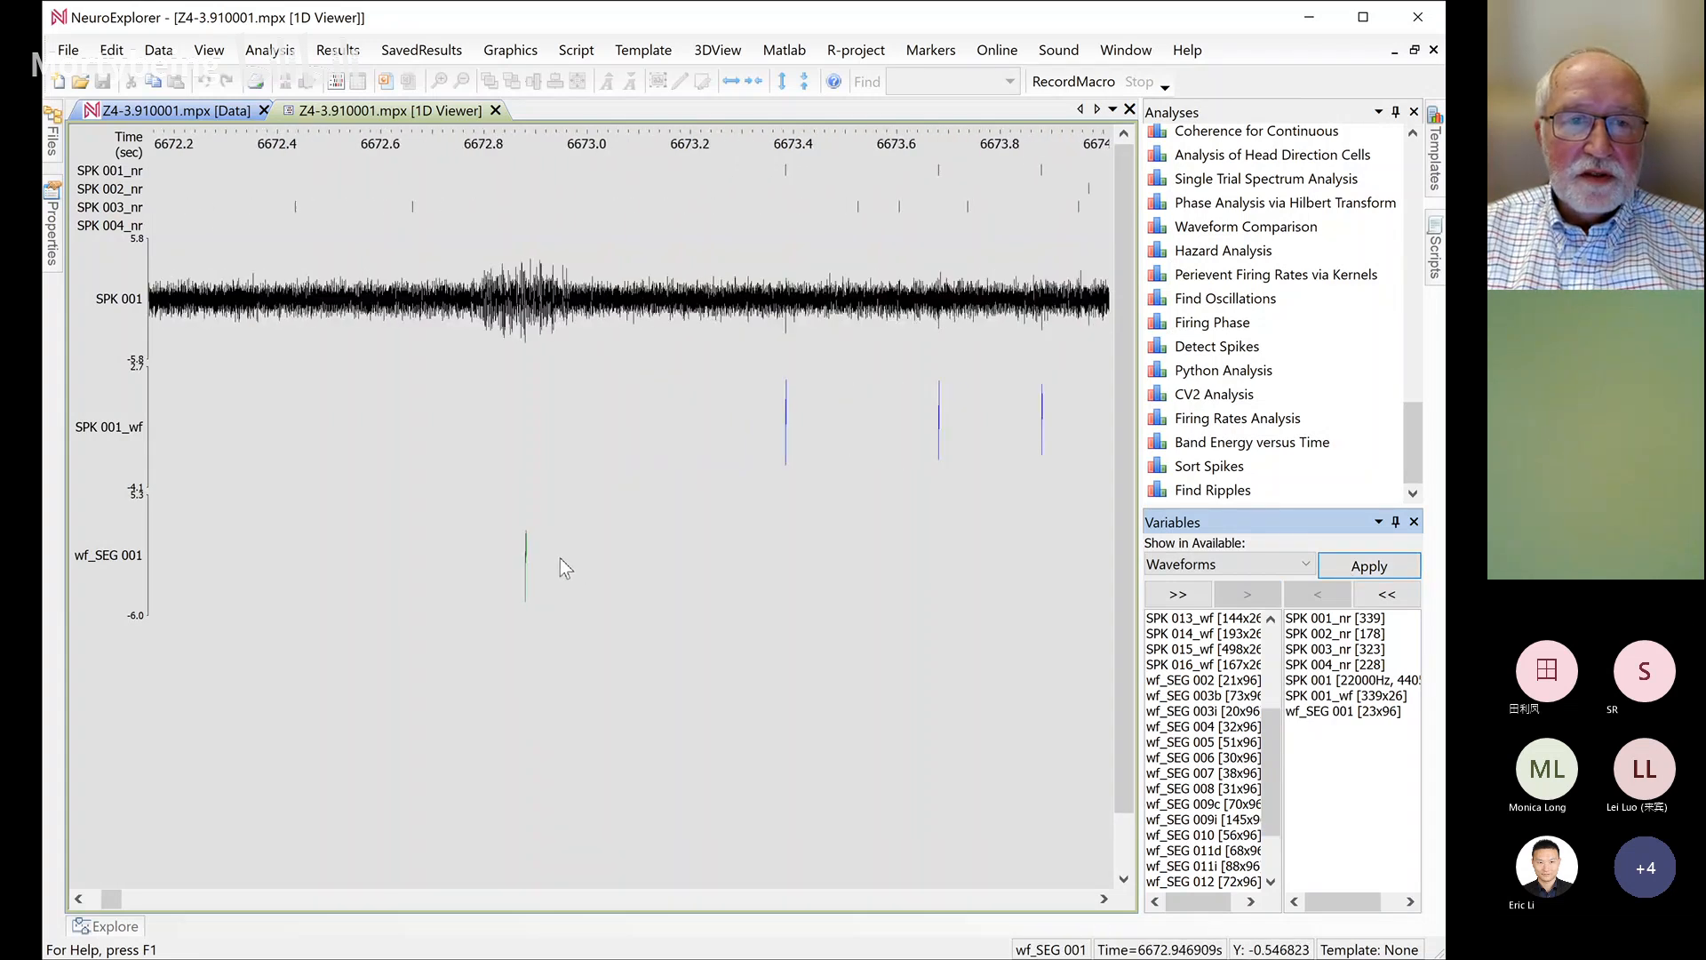
pyautogui.scroll(3, 558, 553)
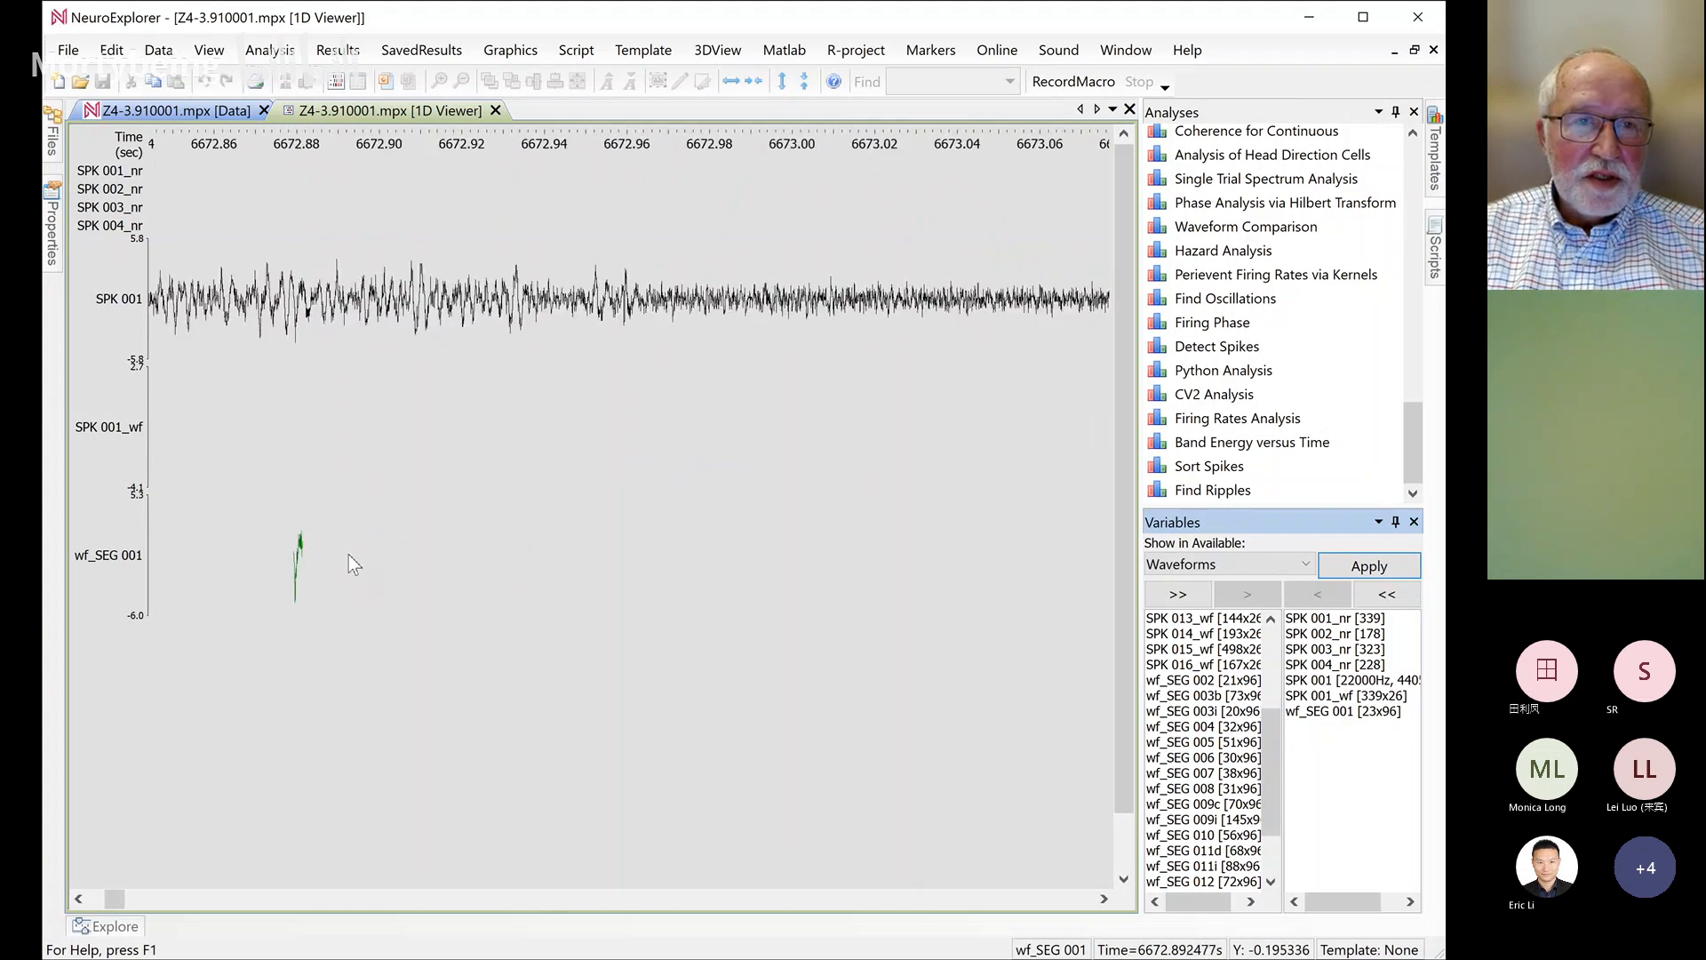
pyautogui.scroll(-4, 348, 555)
pyautogui.scroll(-3, 381, 564)
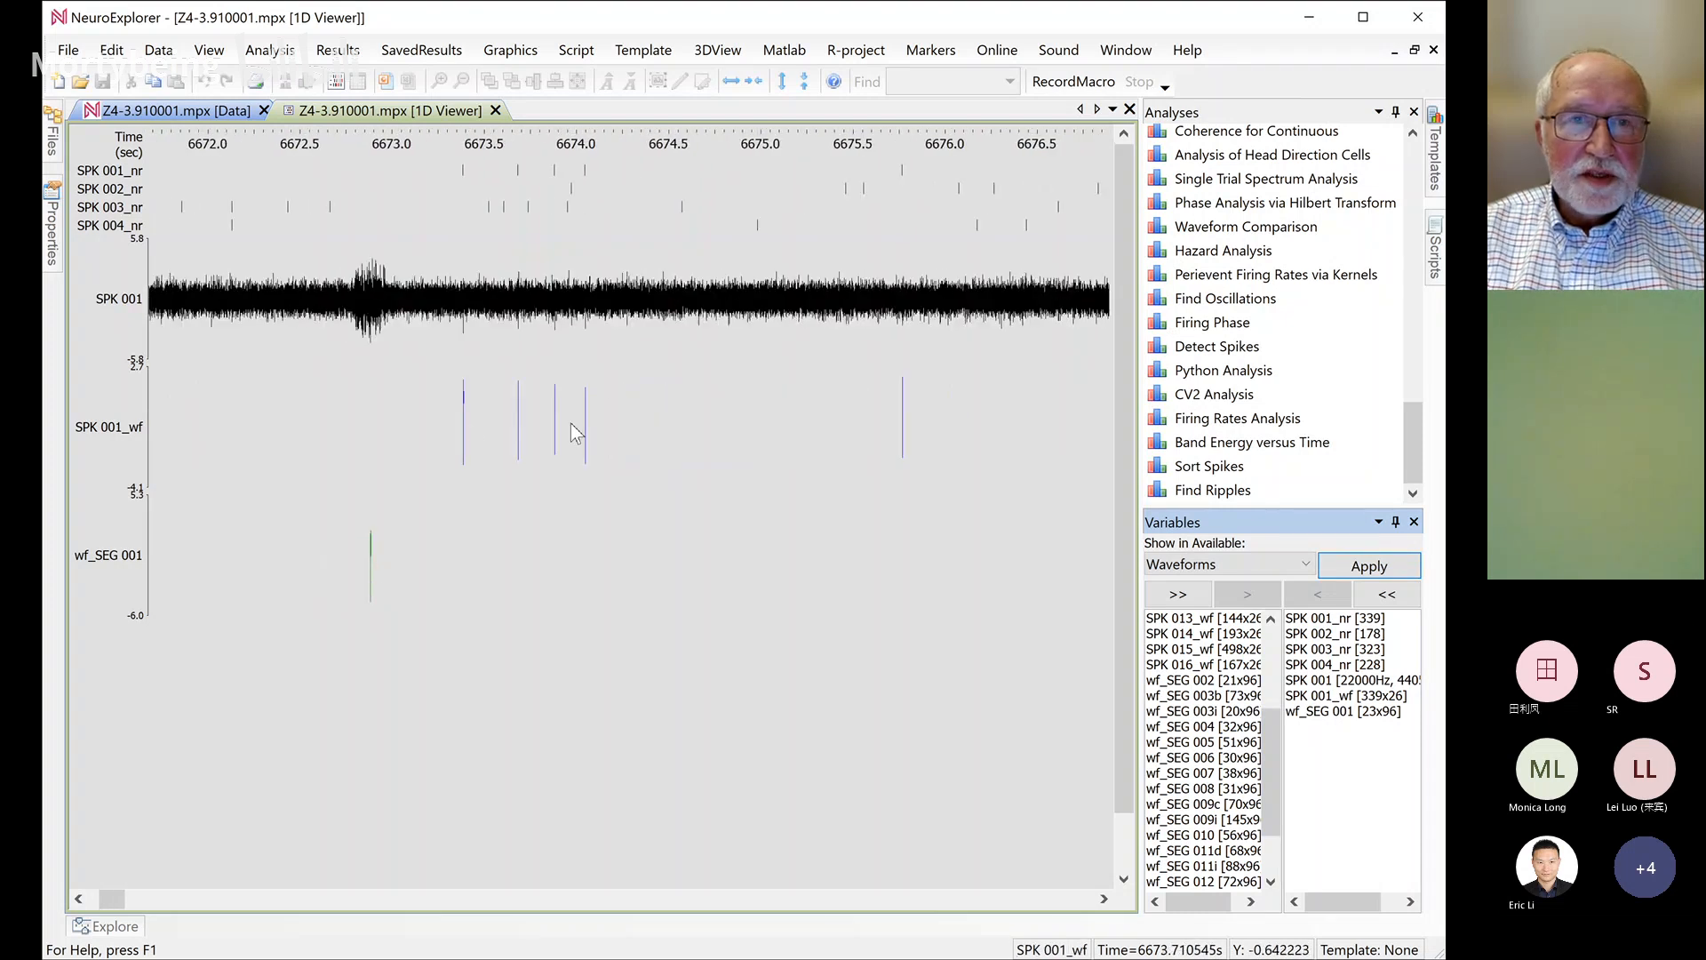
pyautogui.scroll(-3, 631, 544)
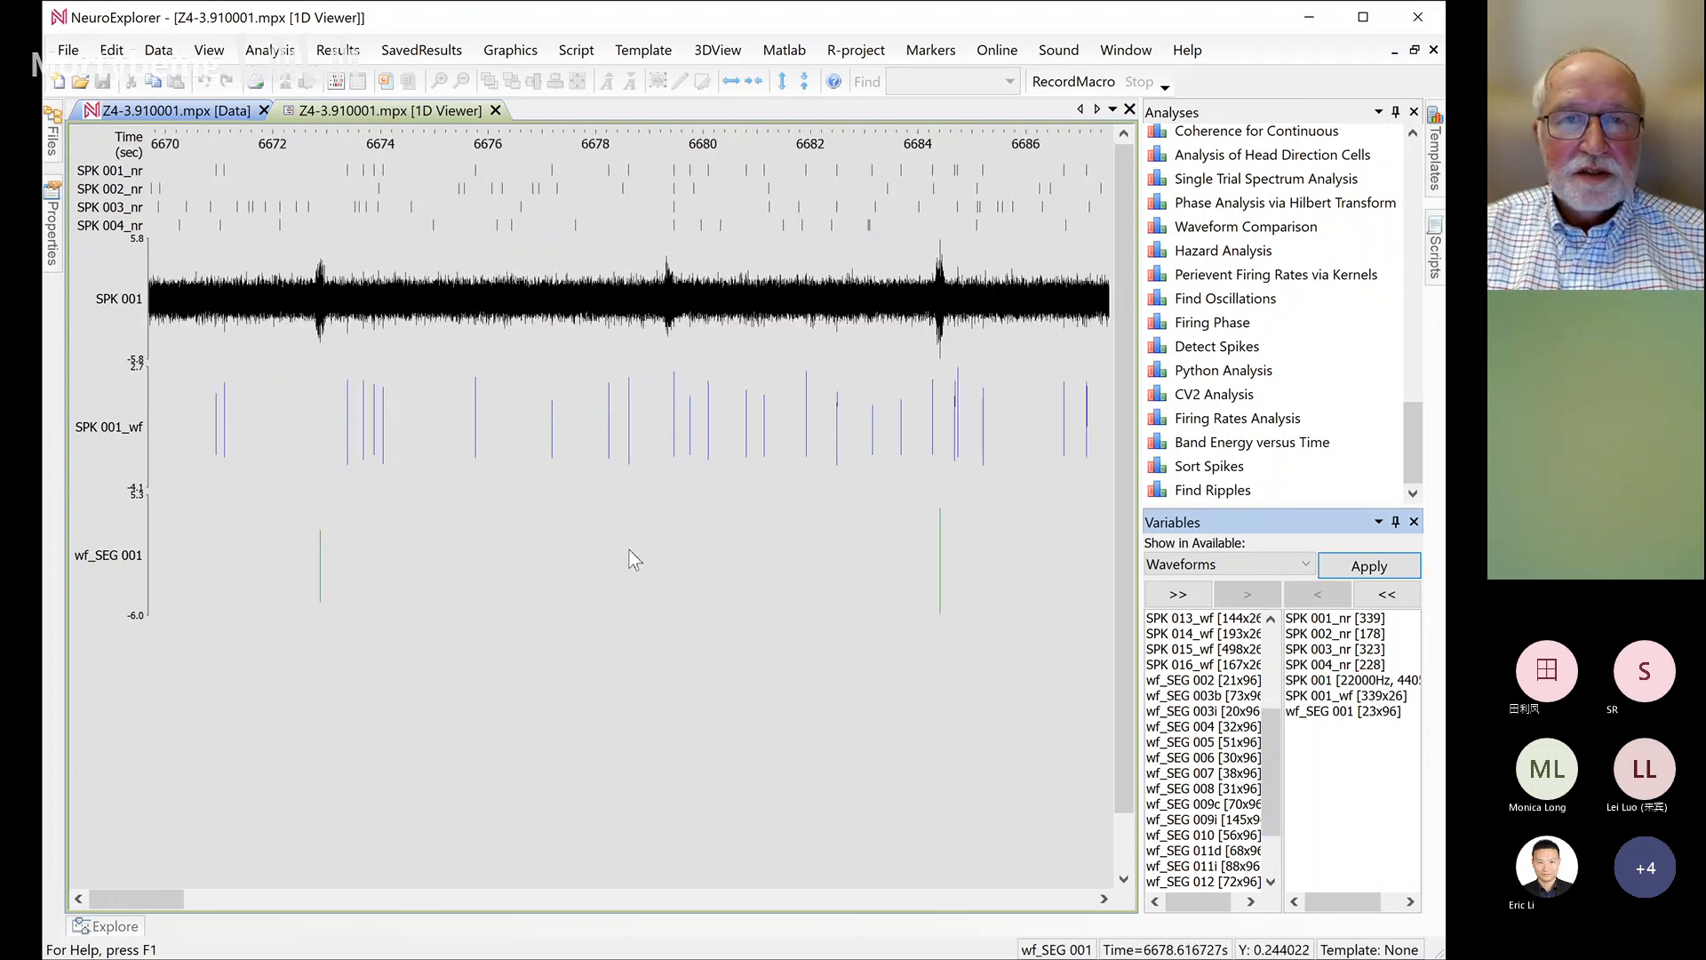
pyautogui.scroll(-1, 631, 558)
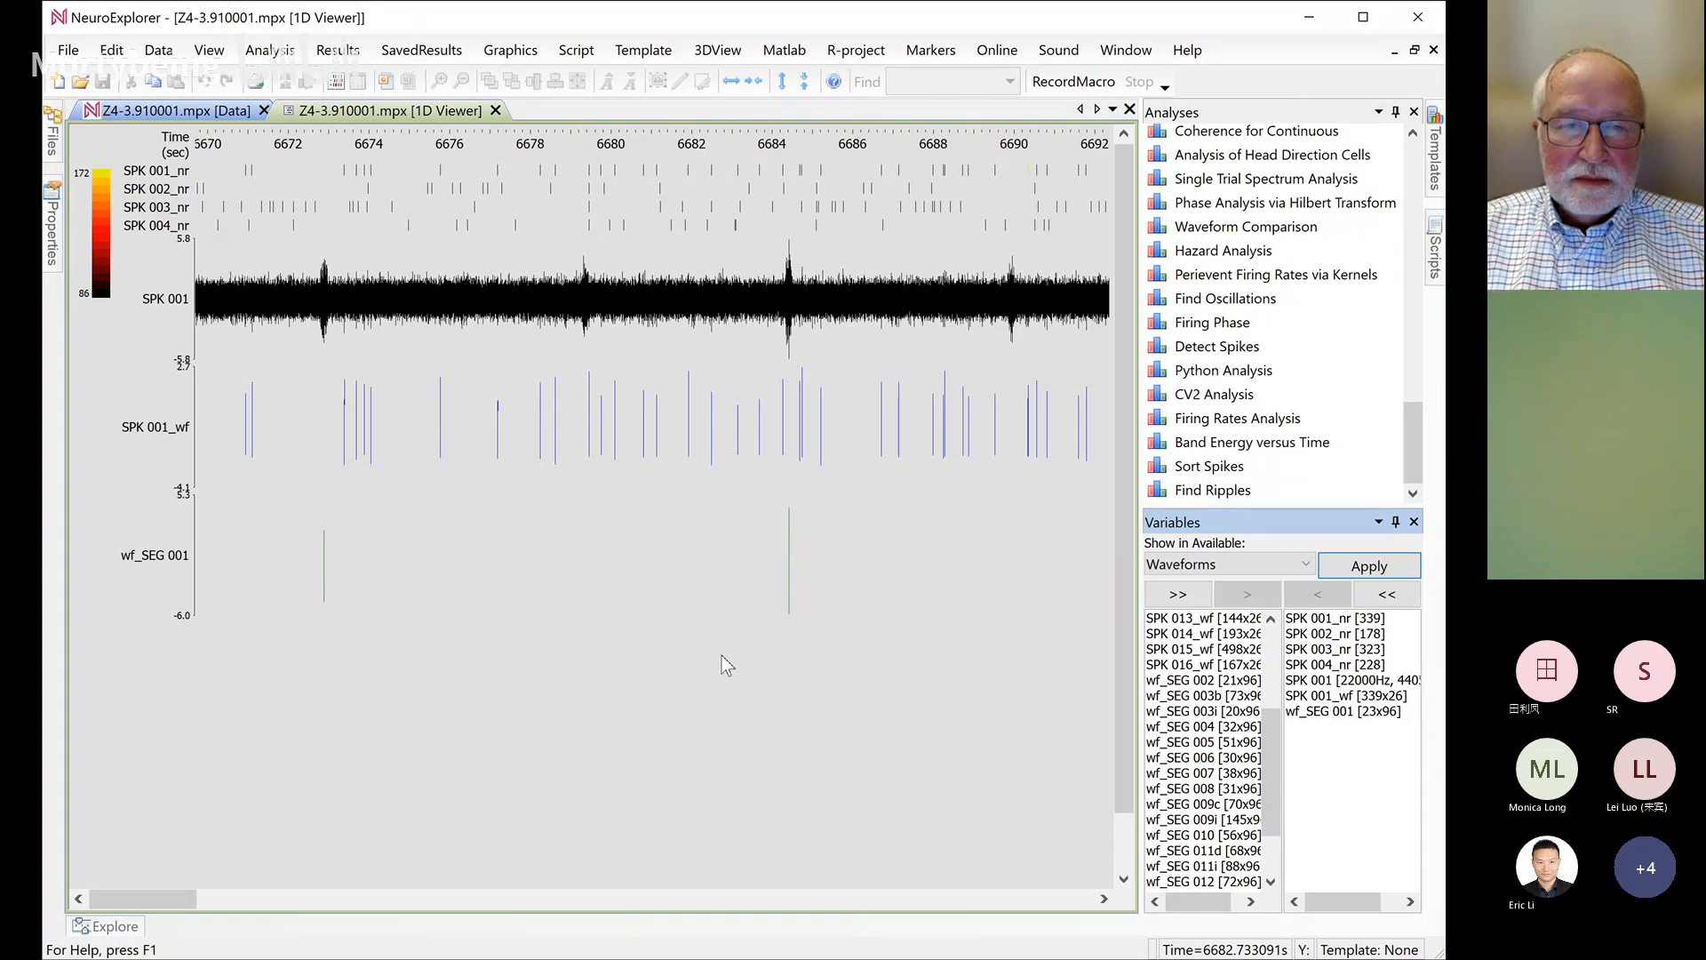
pyautogui.scroll(-2, 735, 570)
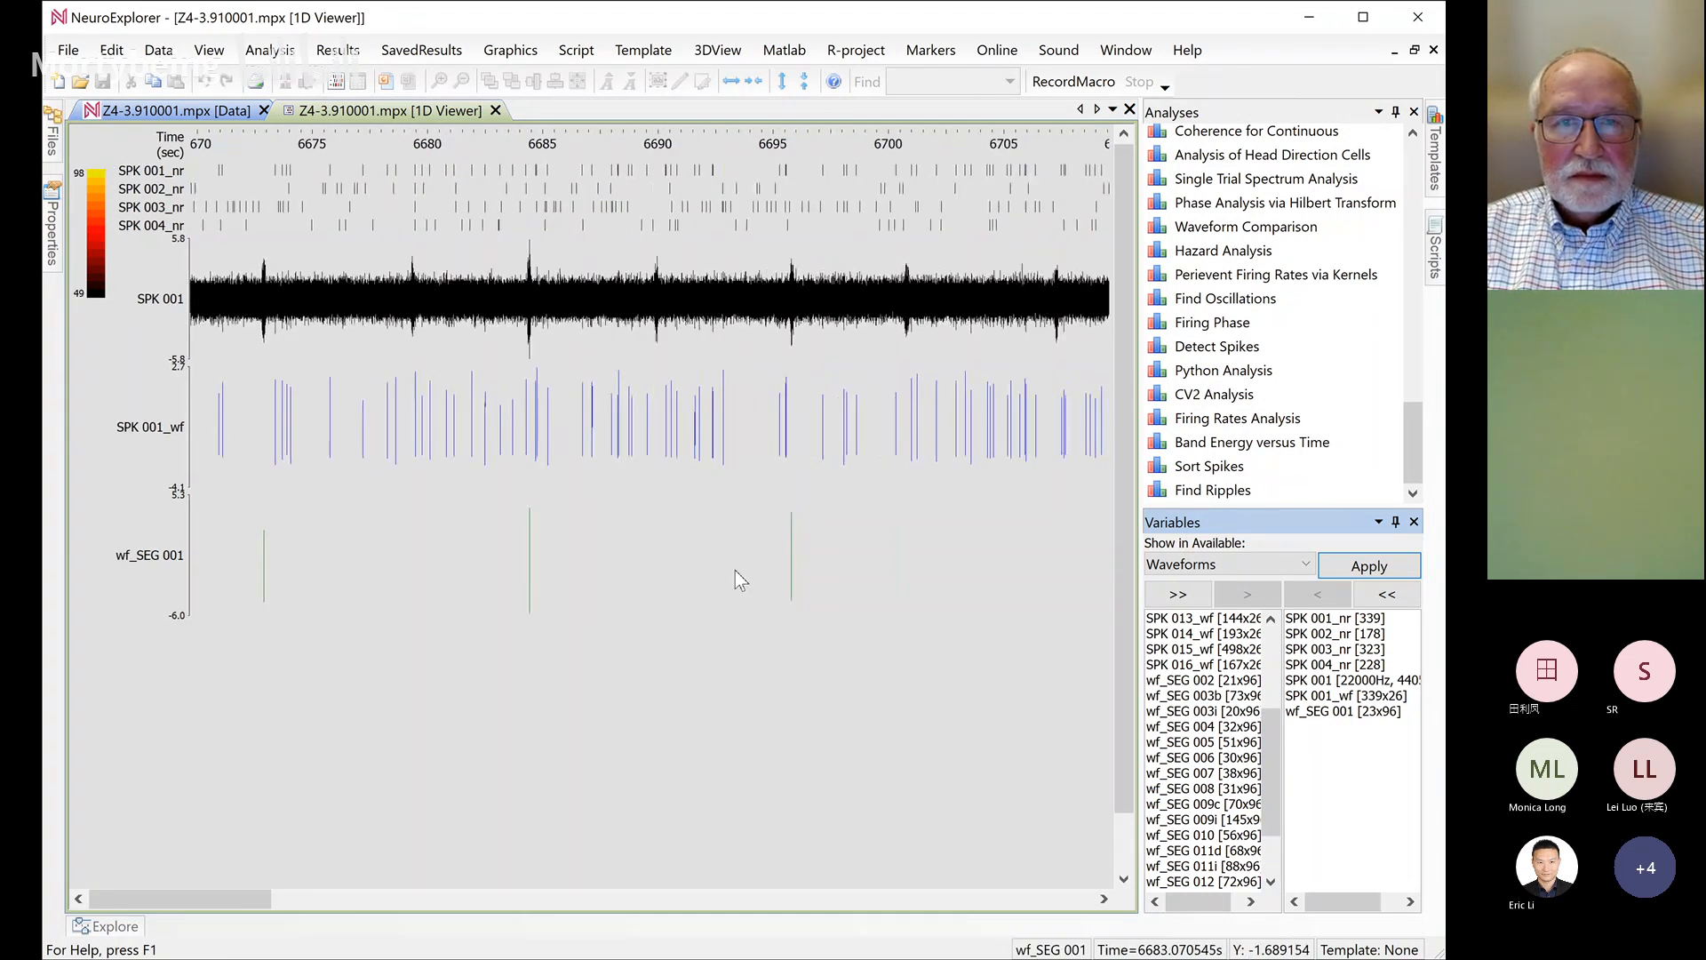
# Add the interval variables Noise and Clean to the 1D viewer
pyautogui.scroll(-2, 747, 580)
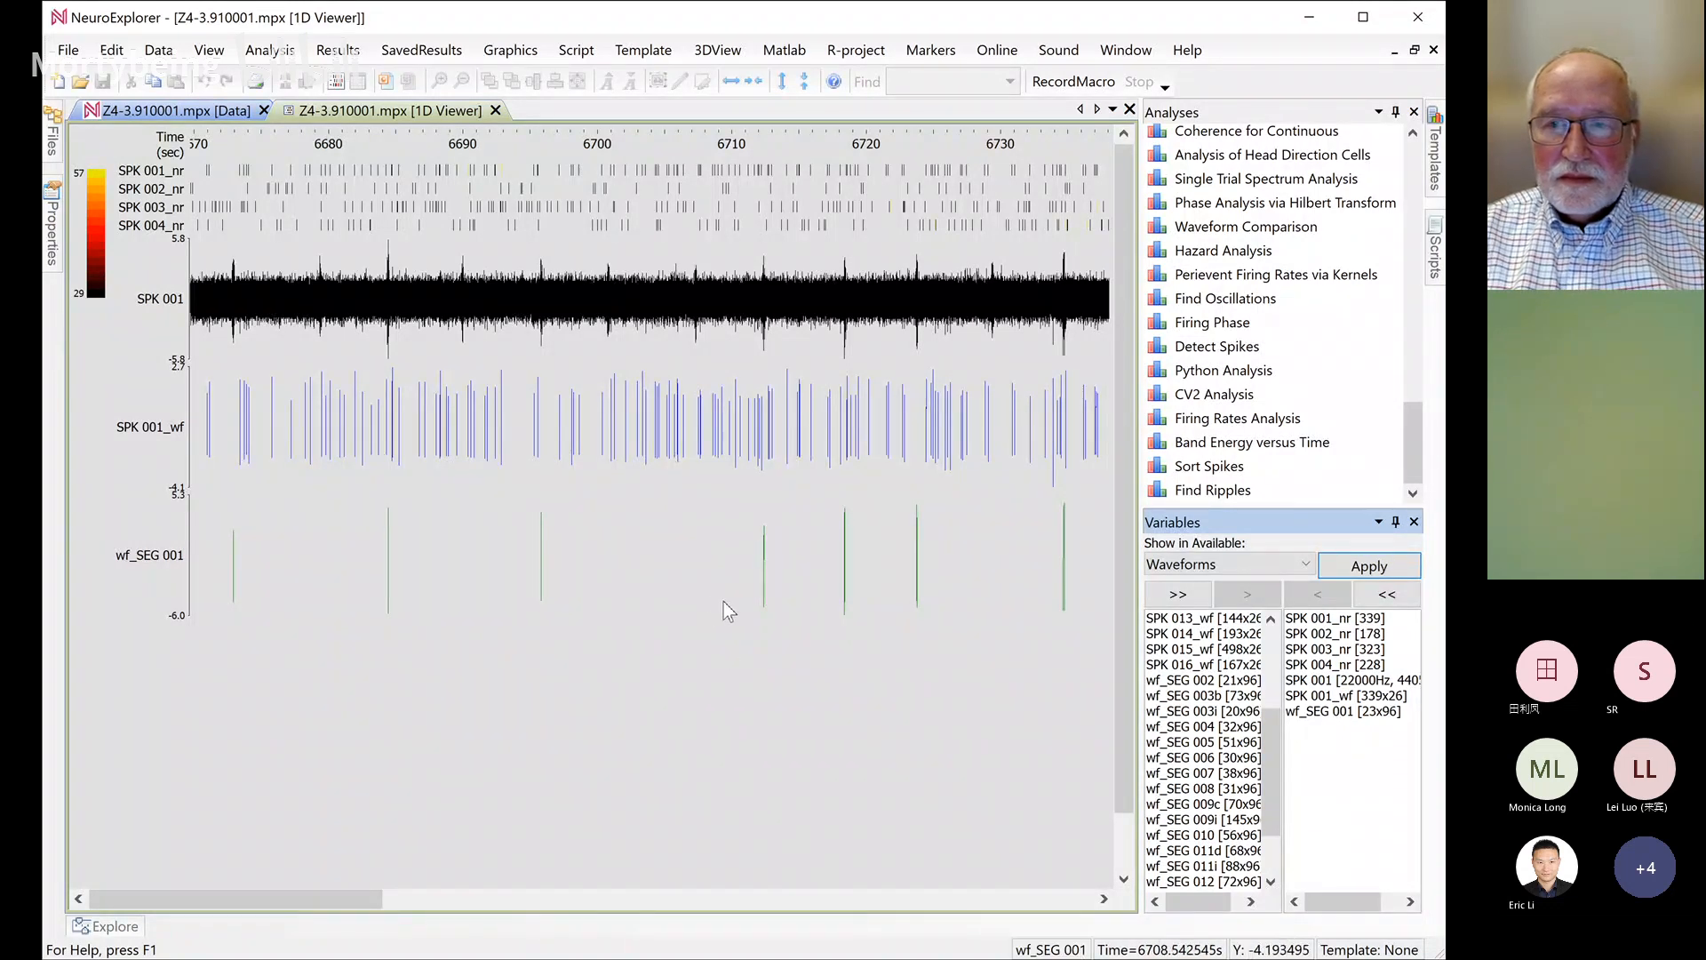
pyautogui.click(1182, 563)
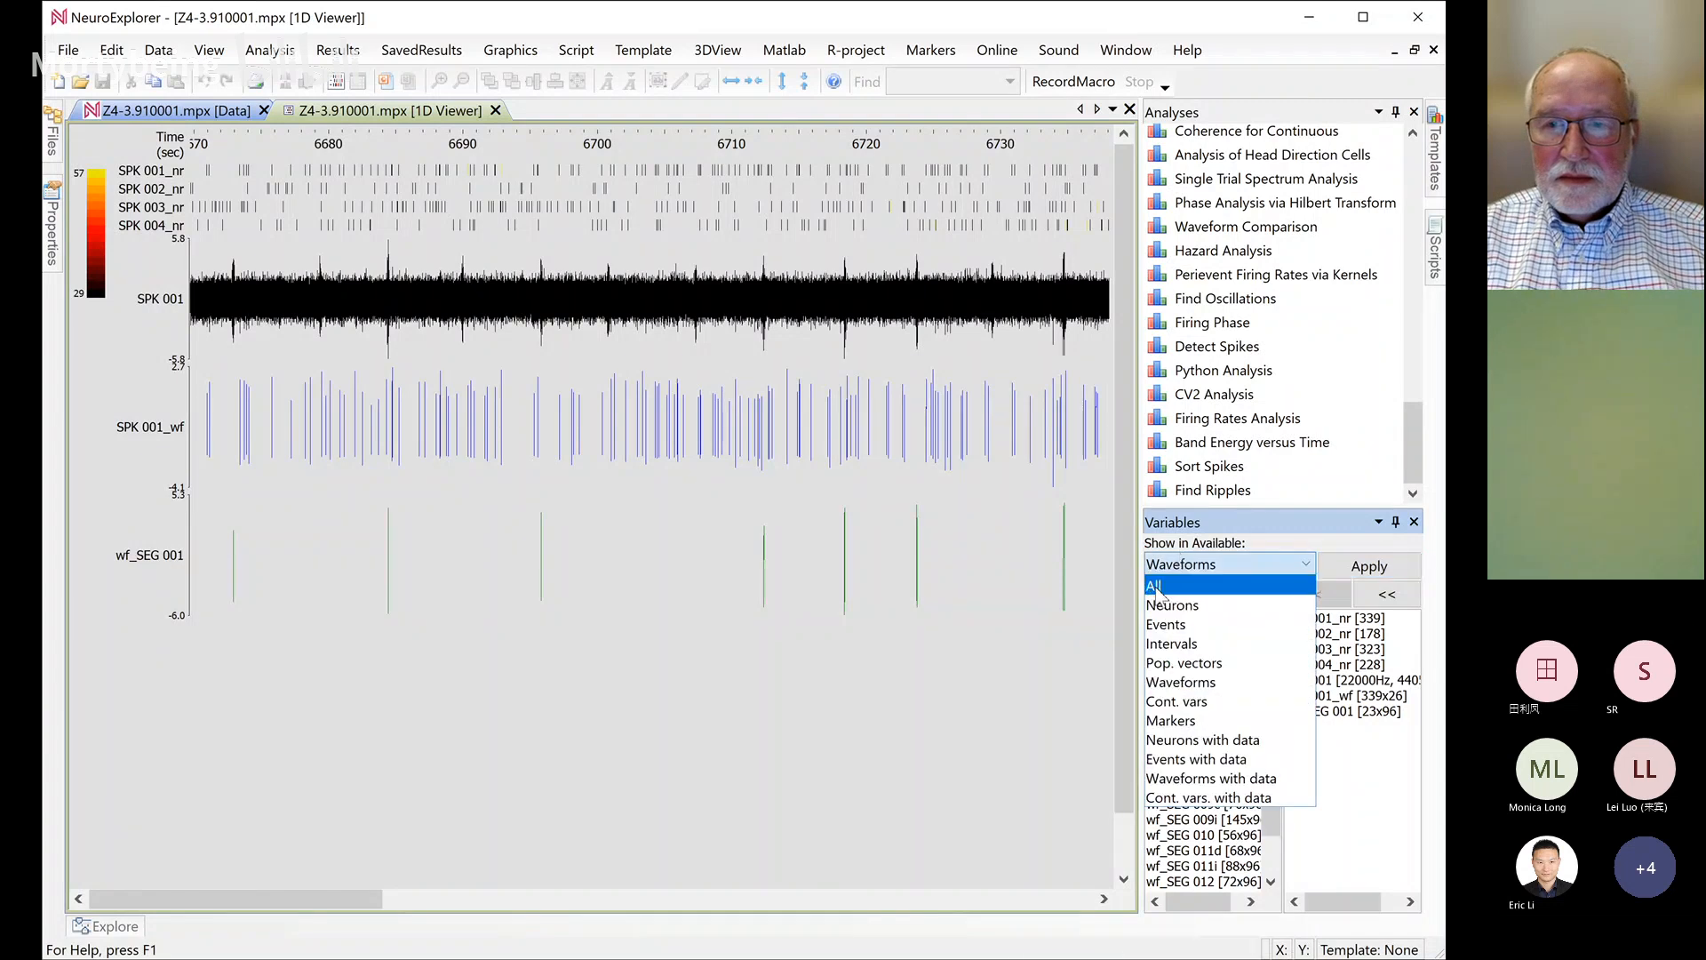
pyautogui.click(1158, 652)
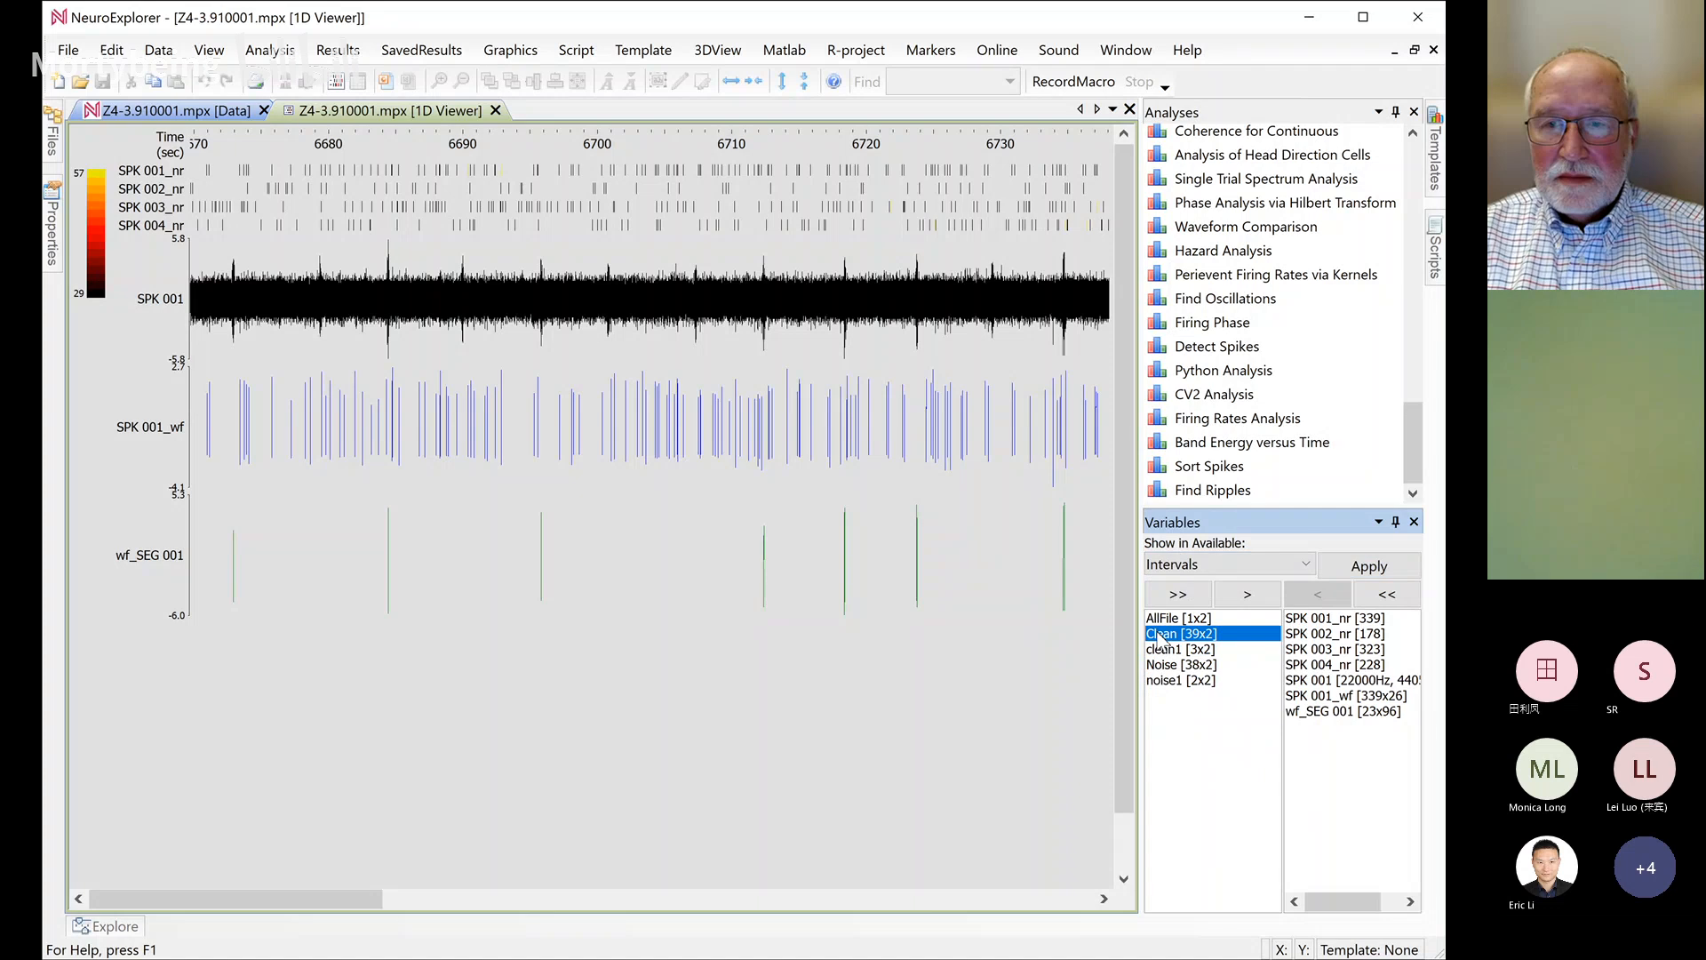
pyautogui.click(1164, 664)
pyautogui.click(1246, 594)
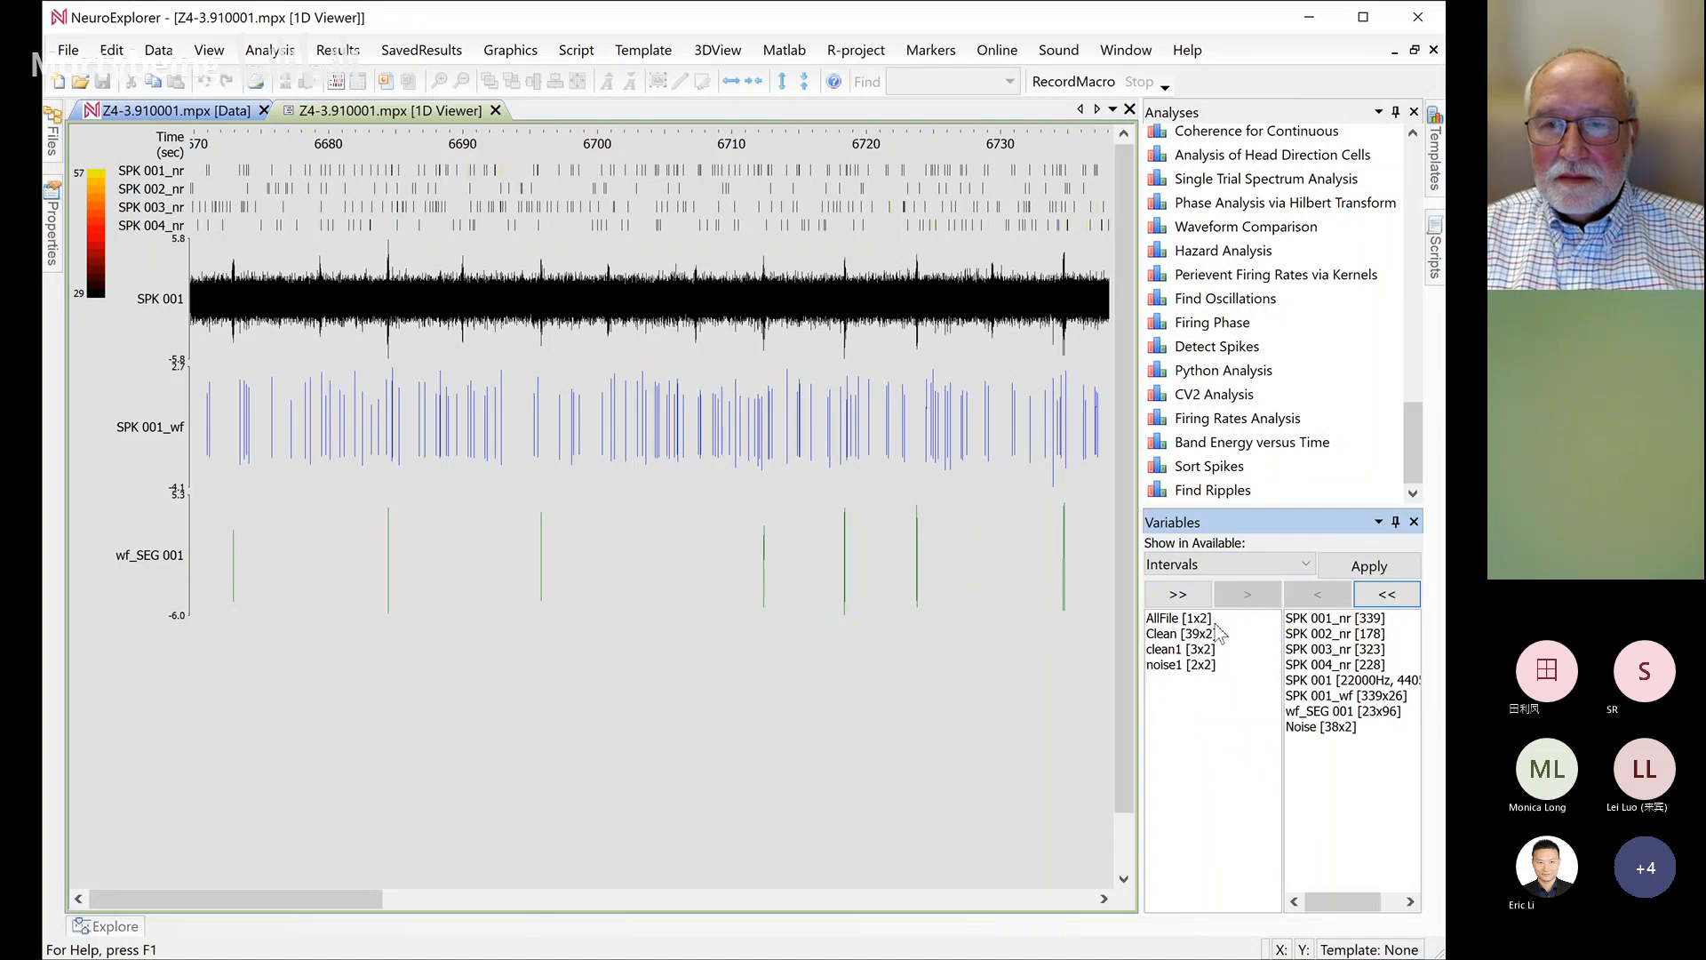
pyautogui.click(1218, 633)
pyautogui.click(1246, 594)
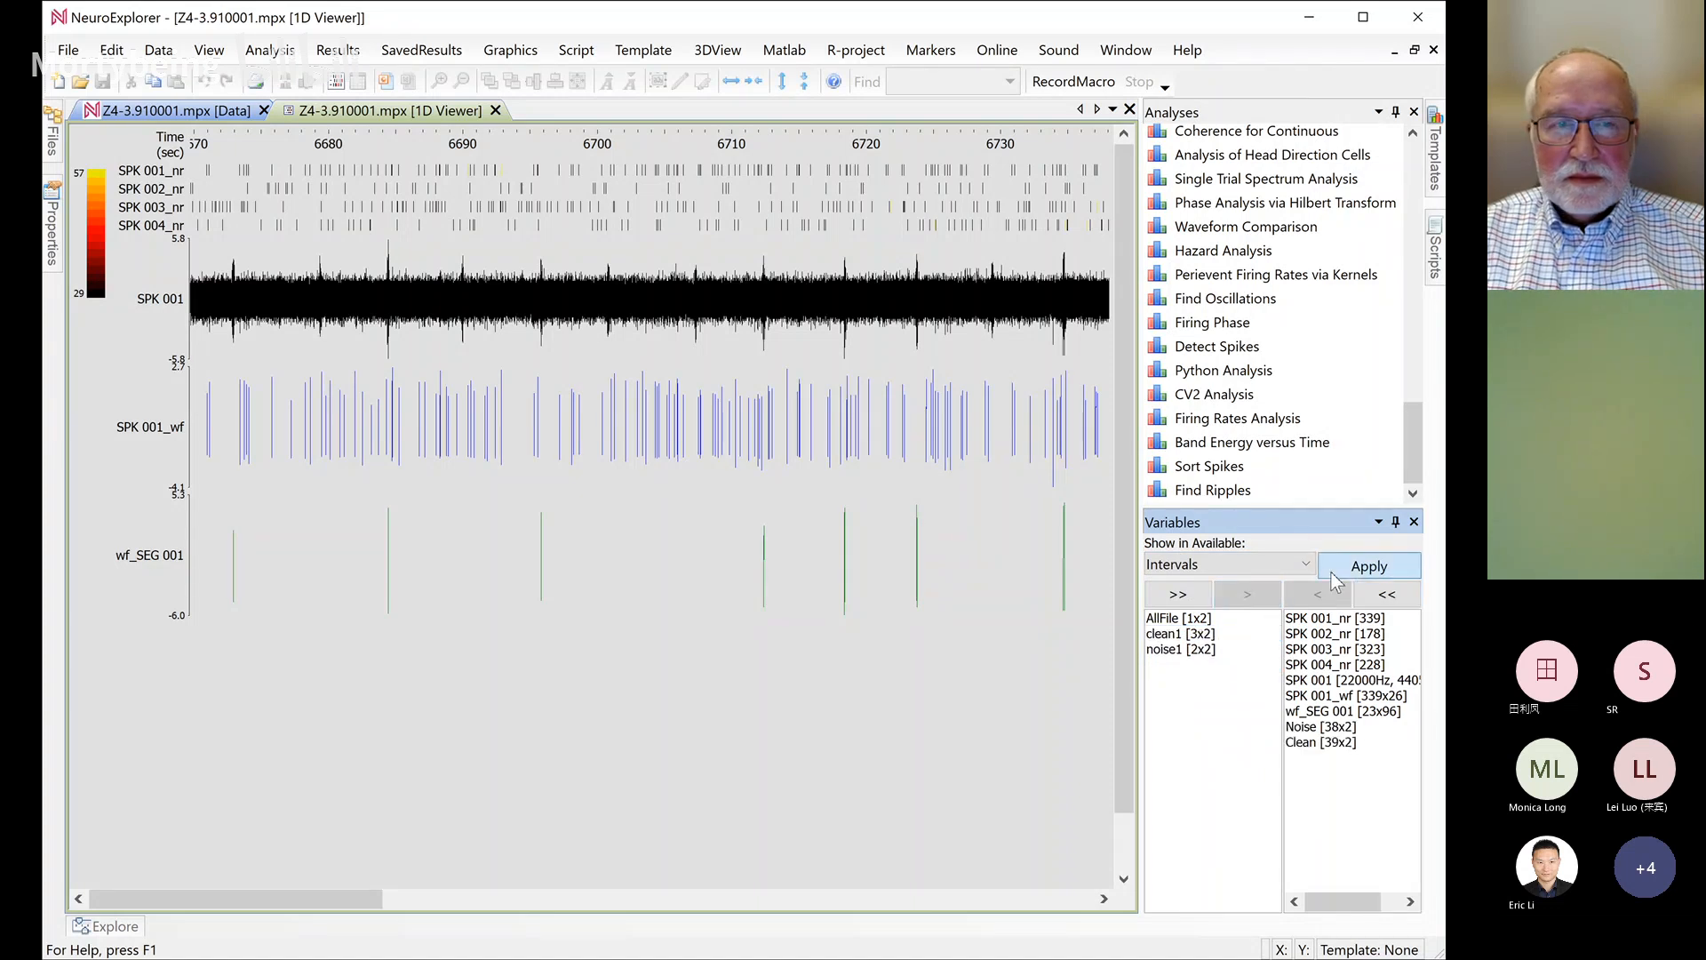
pyautogui.click(1368, 567)
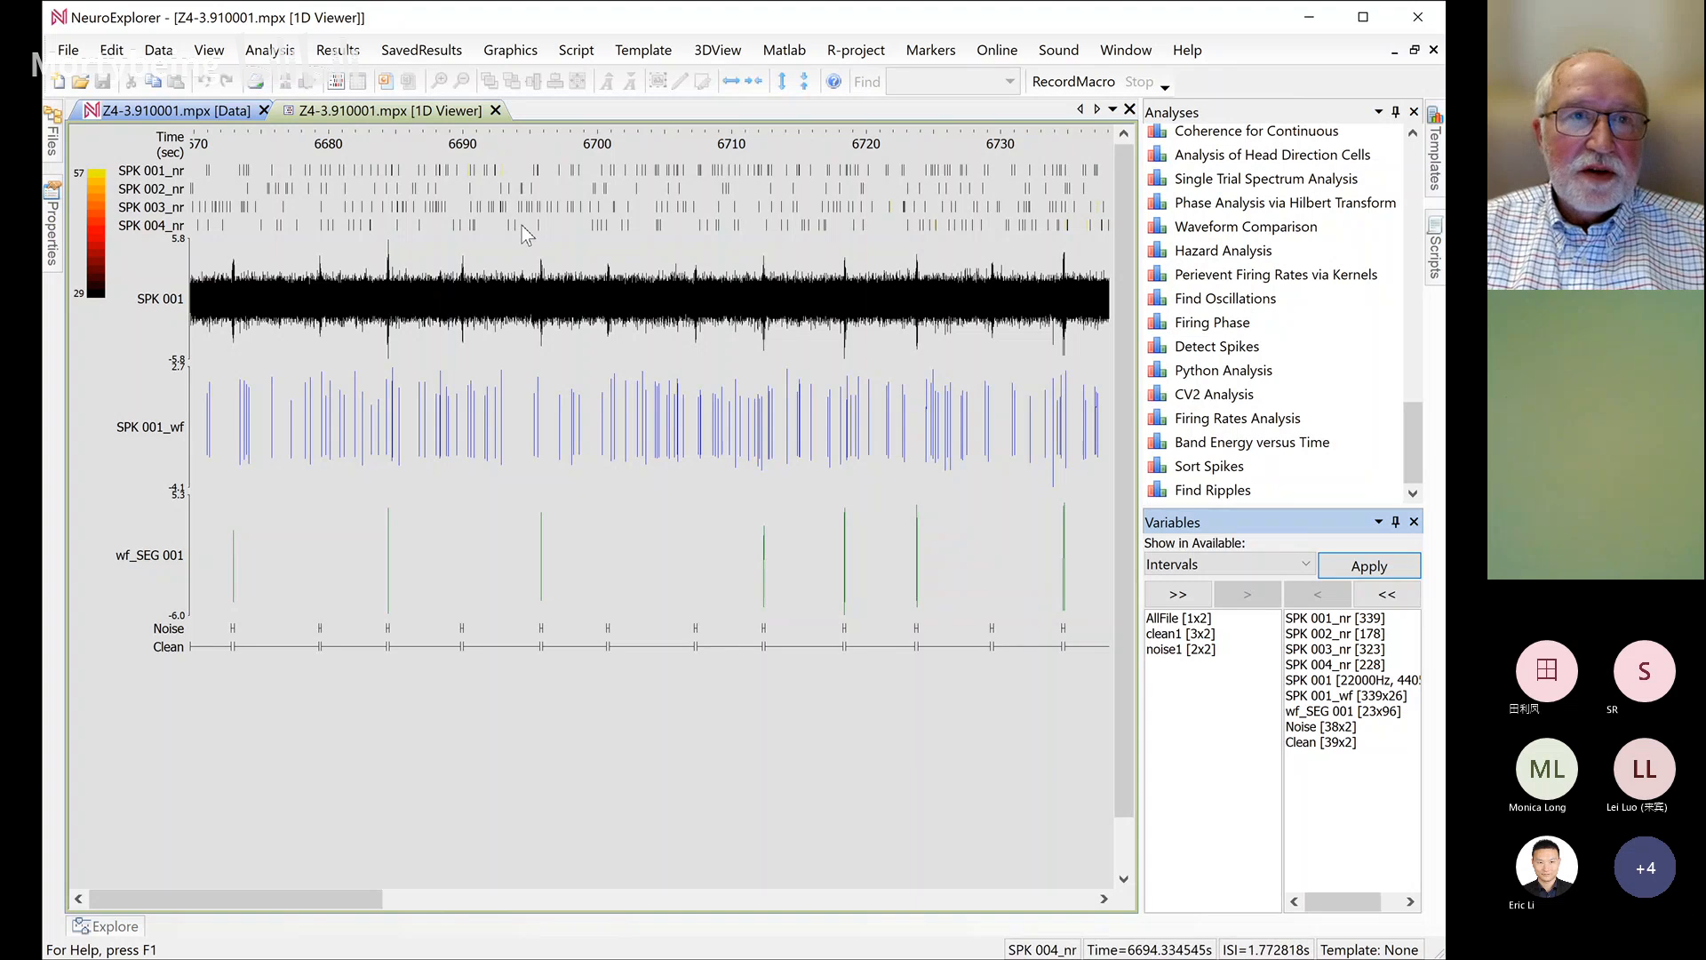
# Close the 1D viewer and open TestDataFile5.nex from the NeuroExplorer 5 Data folder
pyautogui.click(495, 111)
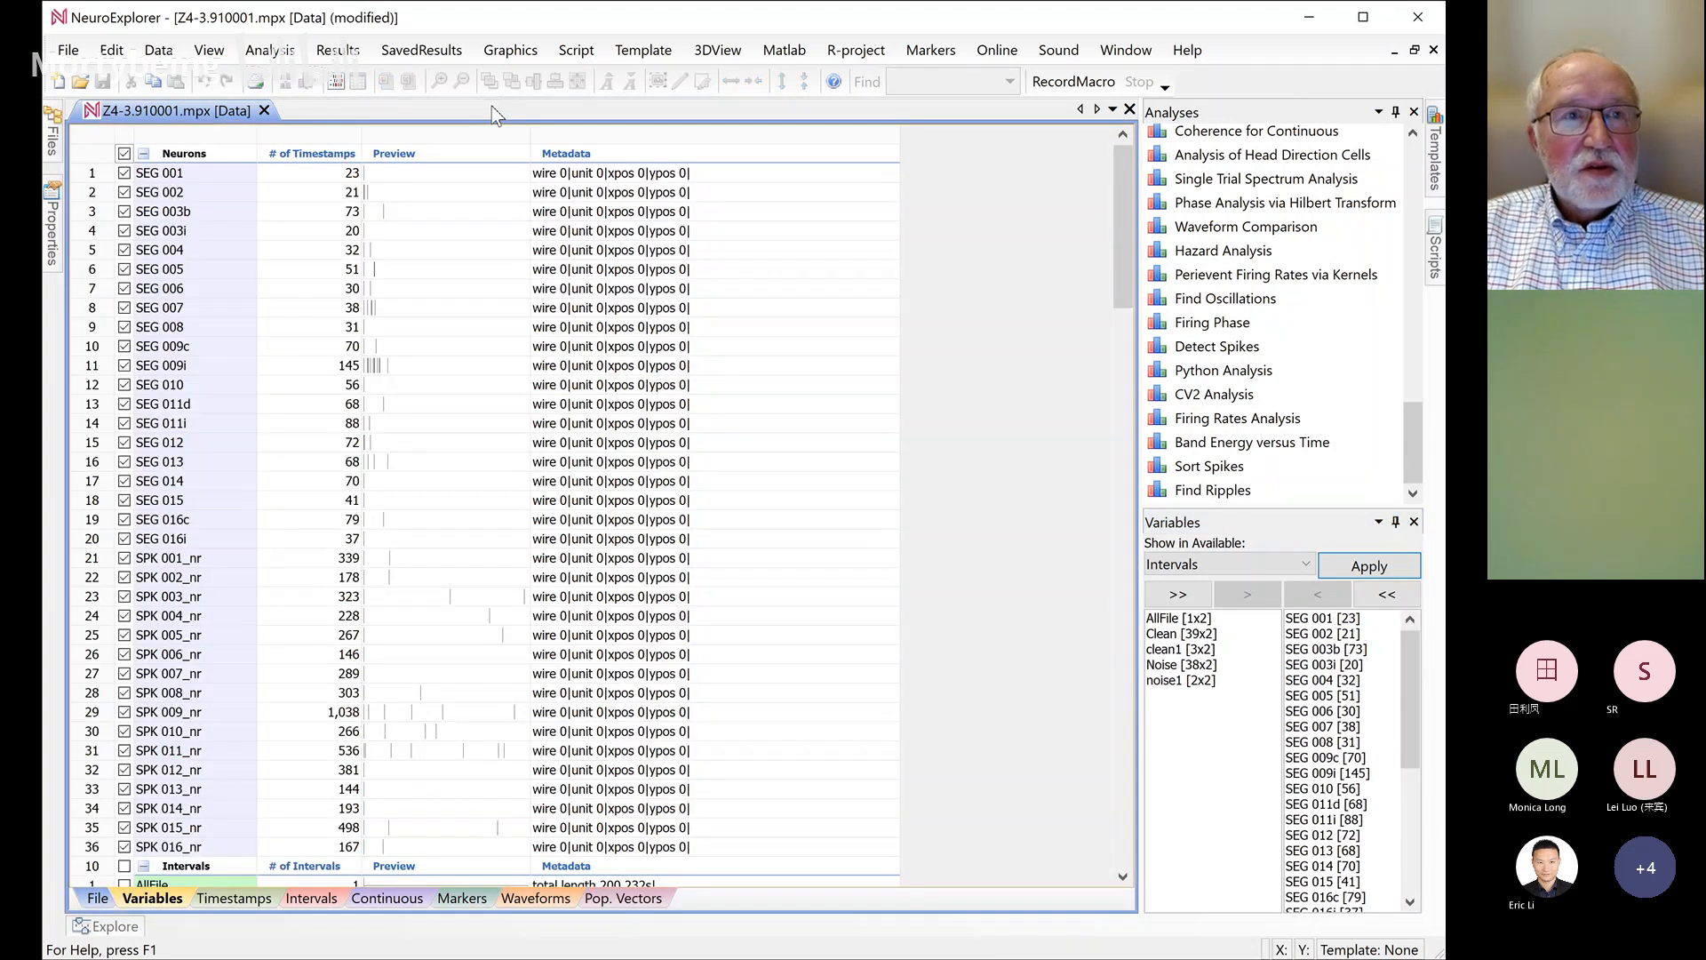
pyautogui.click(80, 82)
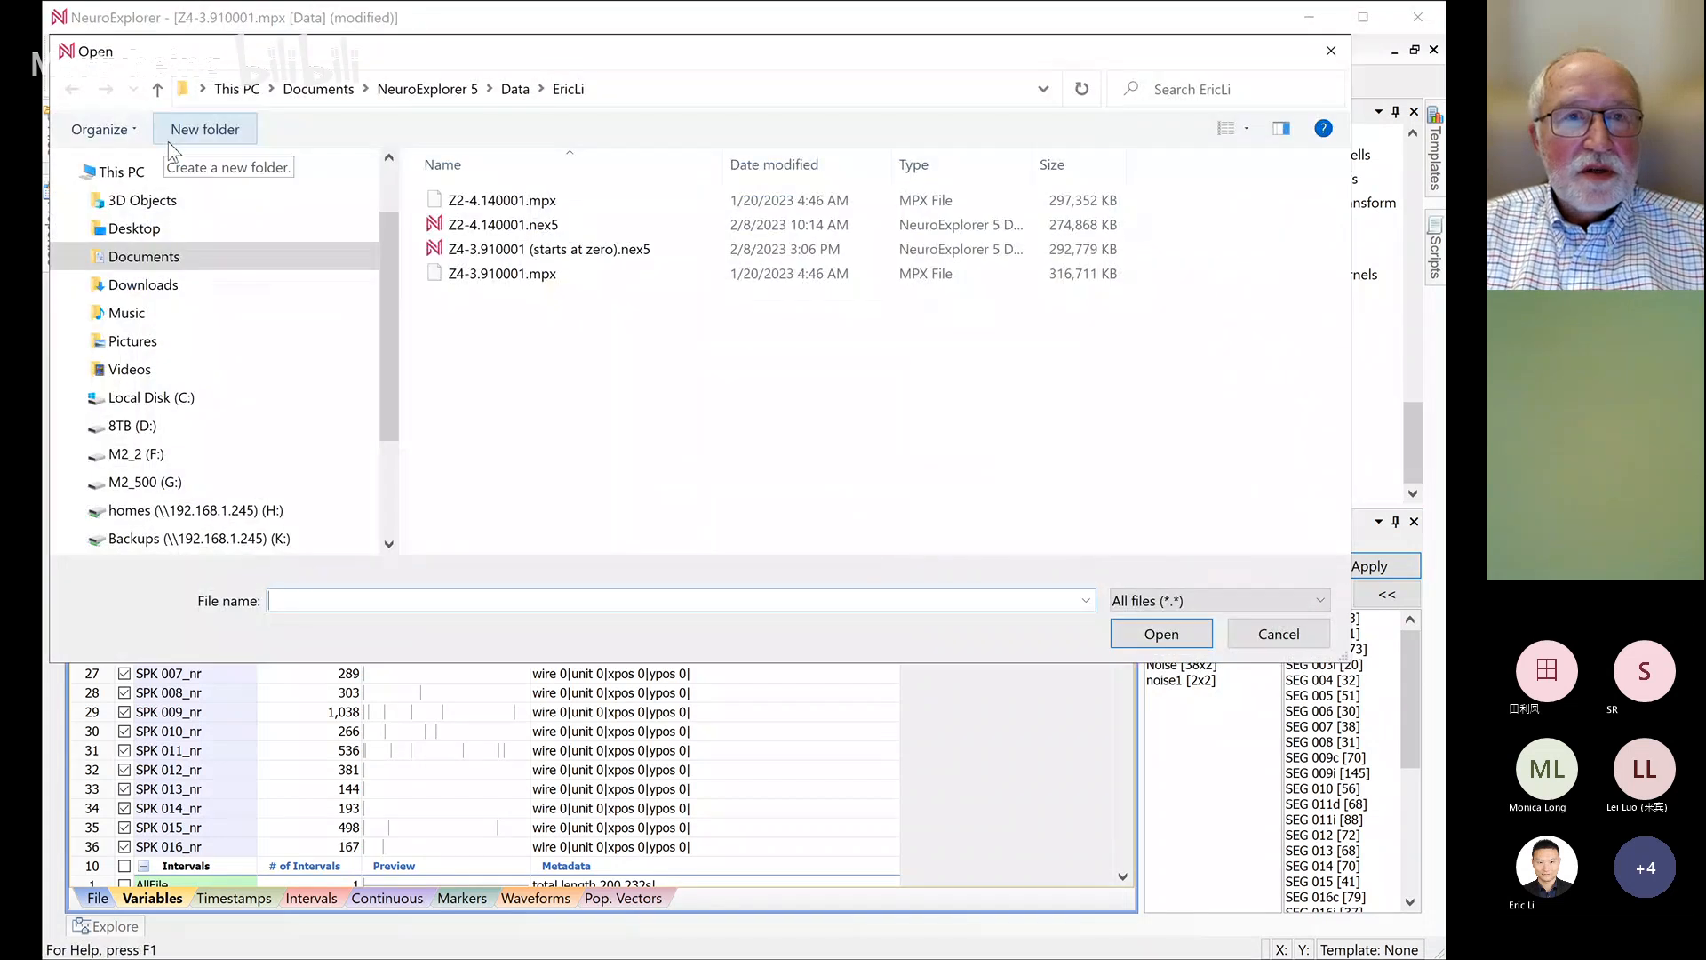
pyautogui.click(515, 89)
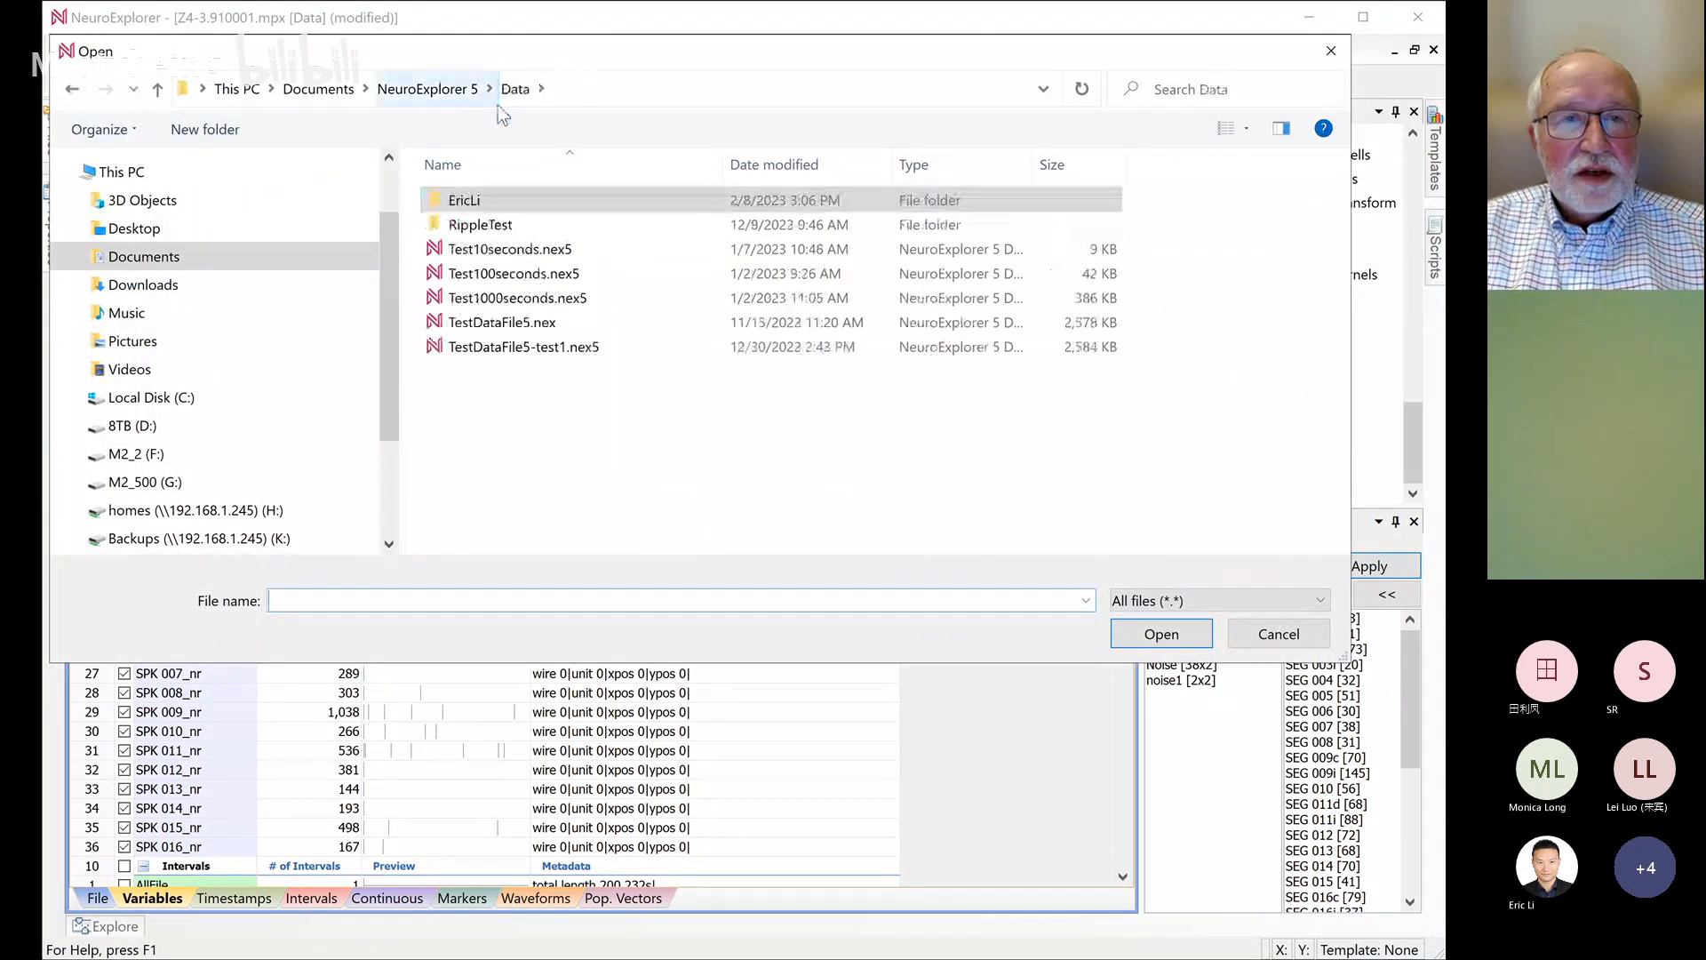
pyautogui.click(525, 322)
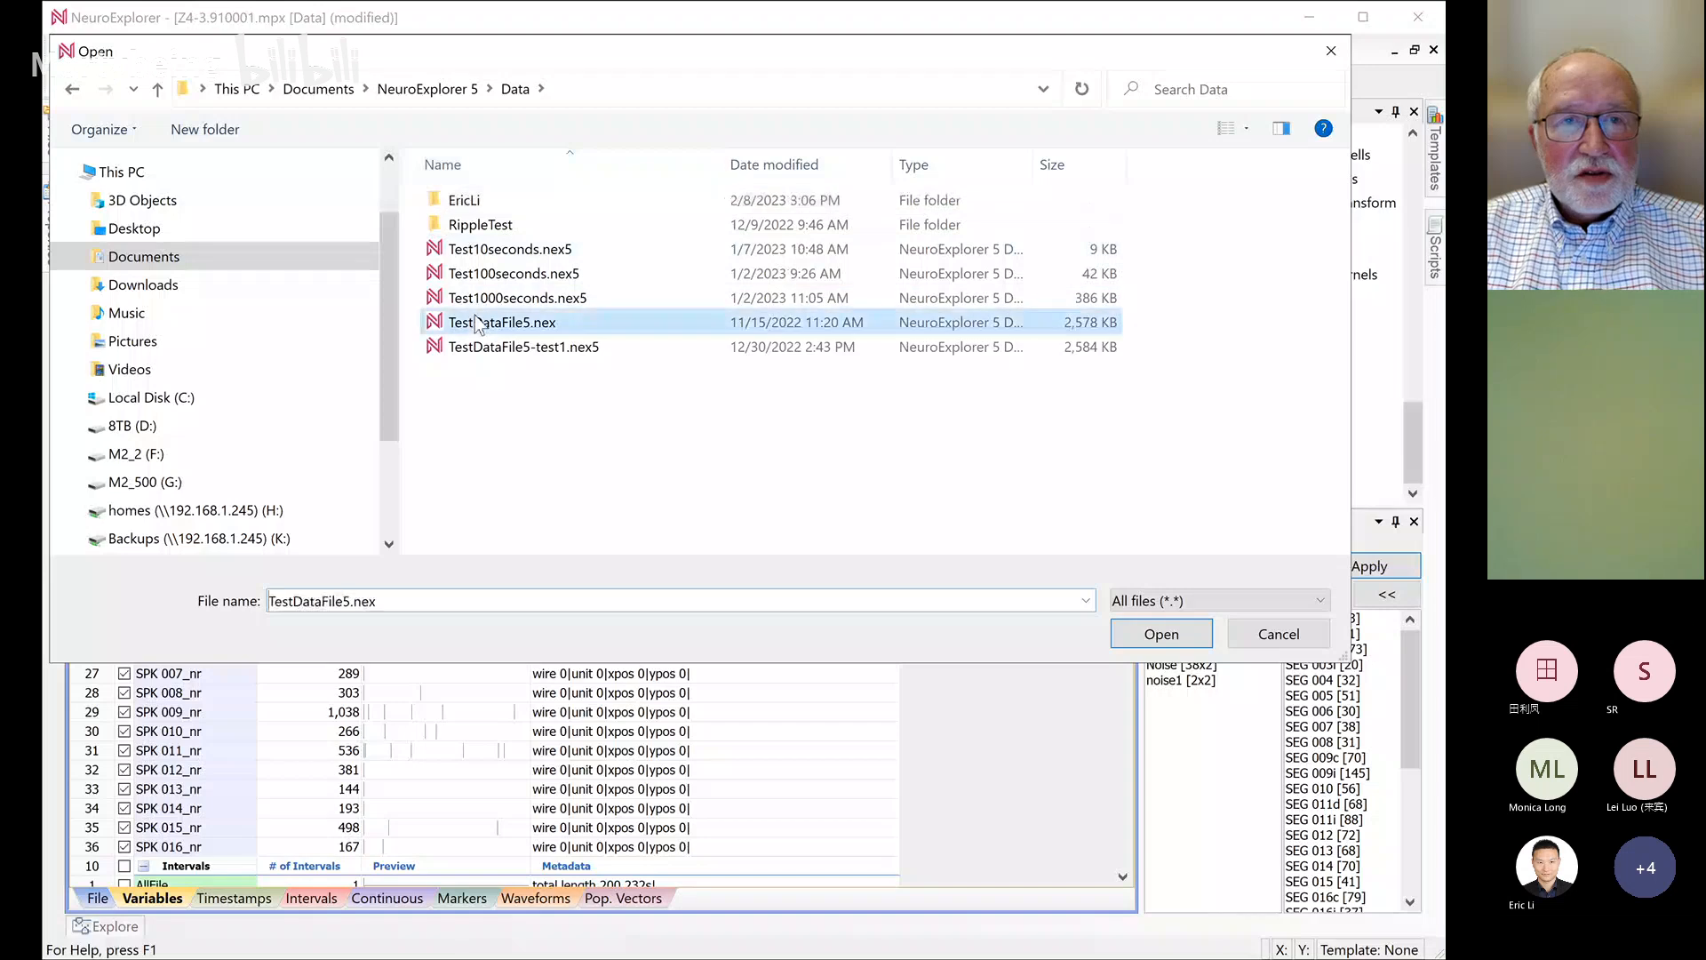
pyautogui.click(1142, 636)
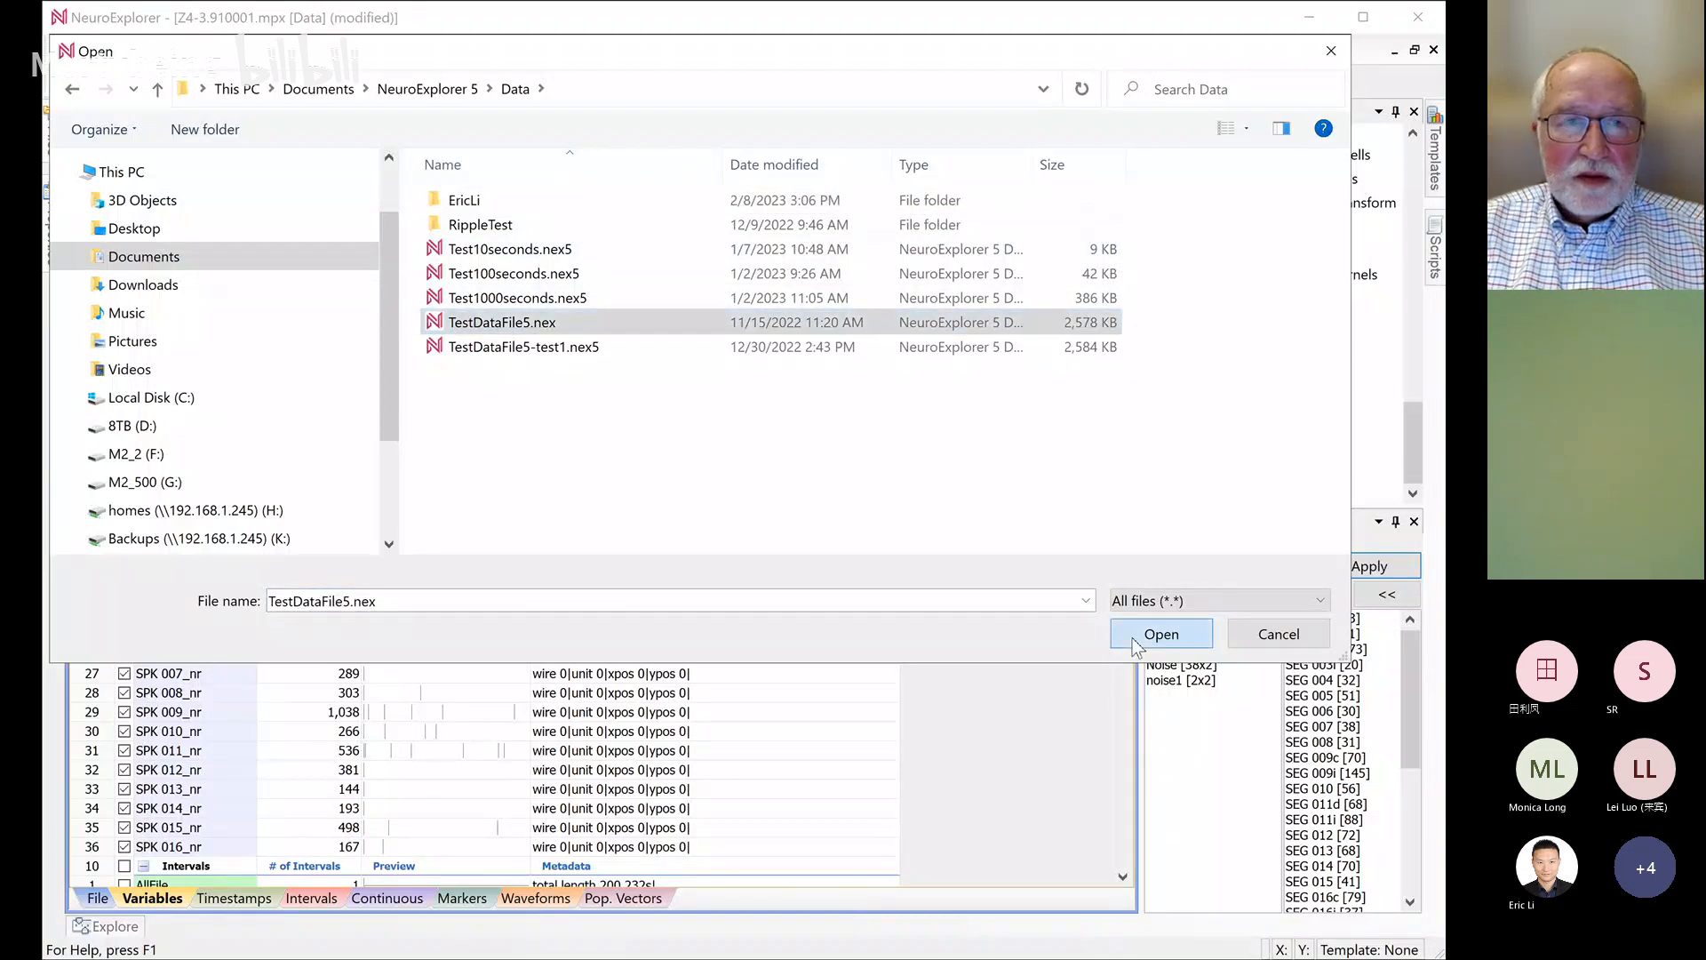
# Deselect all neurons and select both continuous variables, ContChannel01 and ContChannel02, for analysis
pyautogui.scroll(-1, 990, 612)
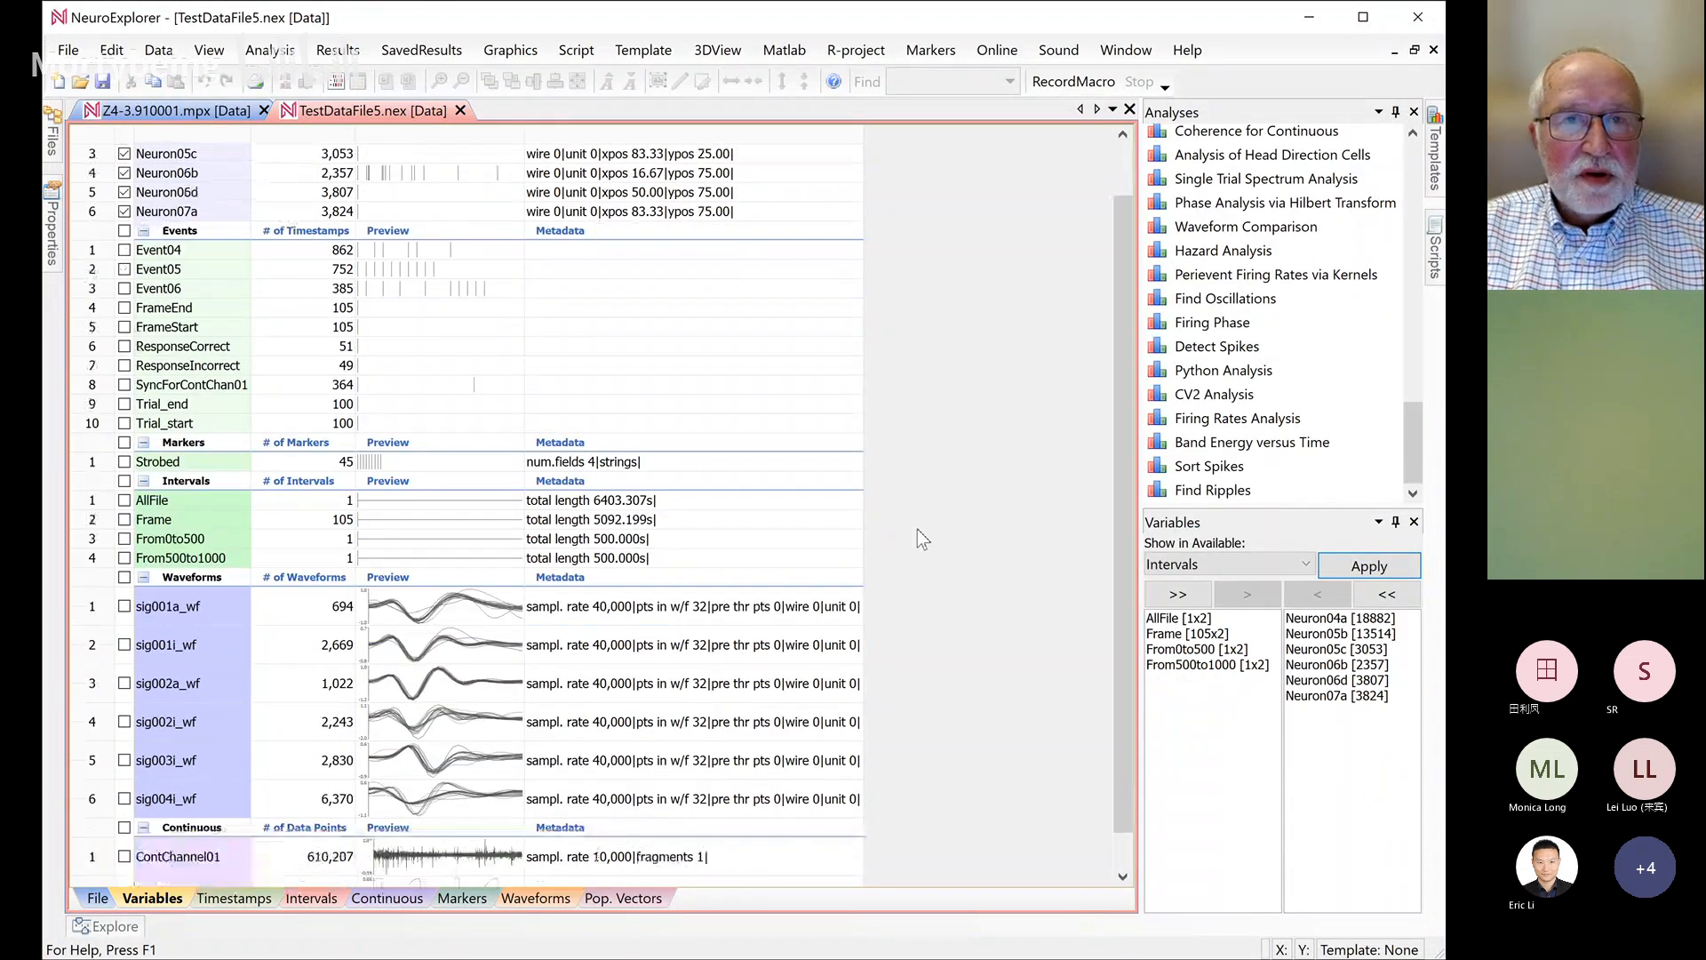
pyautogui.scroll(1, 917, 530)
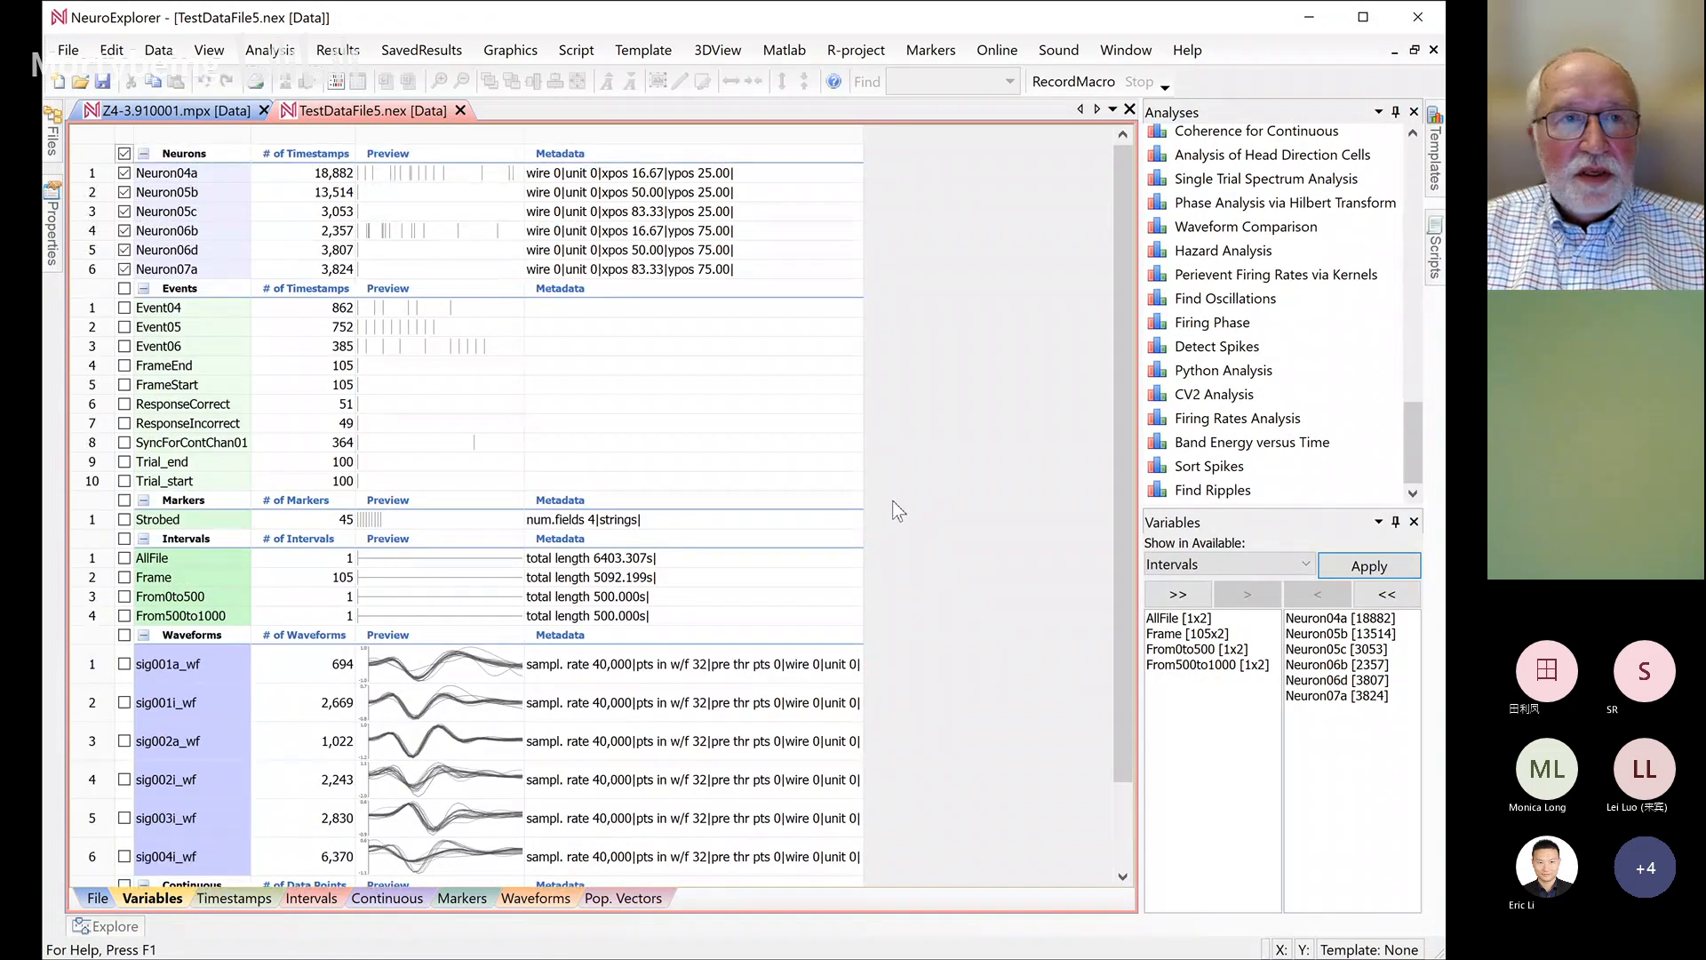
pyautogui.click(124, 153)
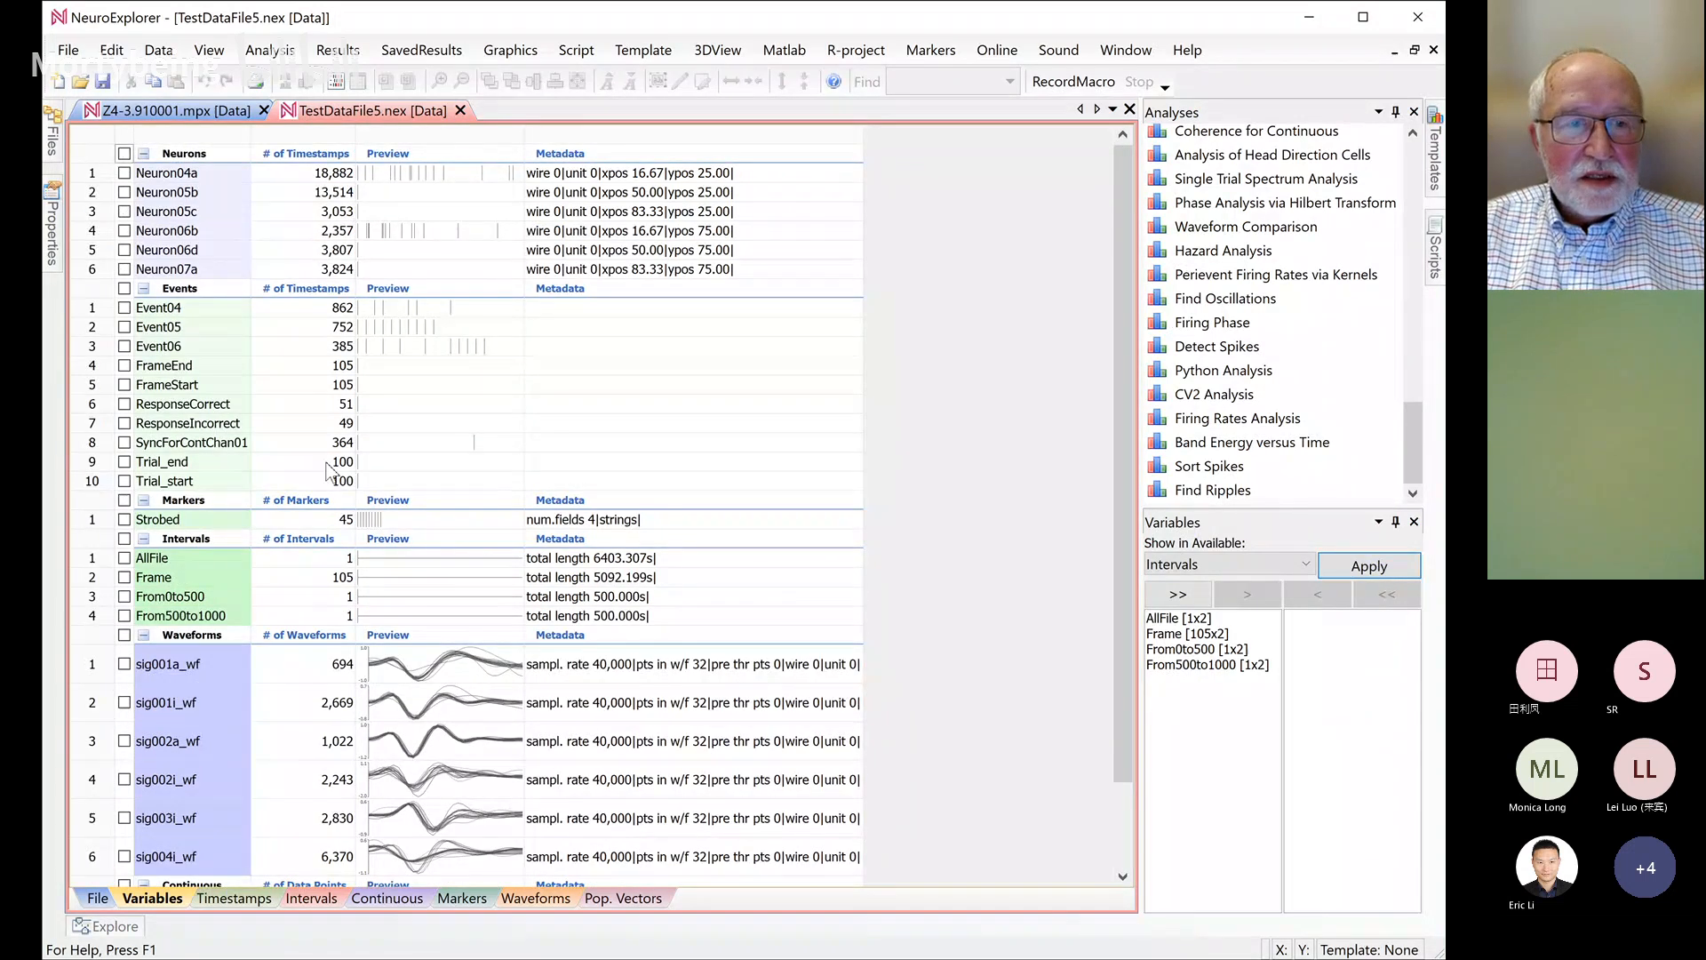
pyautogui.scroll(-1, 221, 716)
pyautogui.click(124, 788)
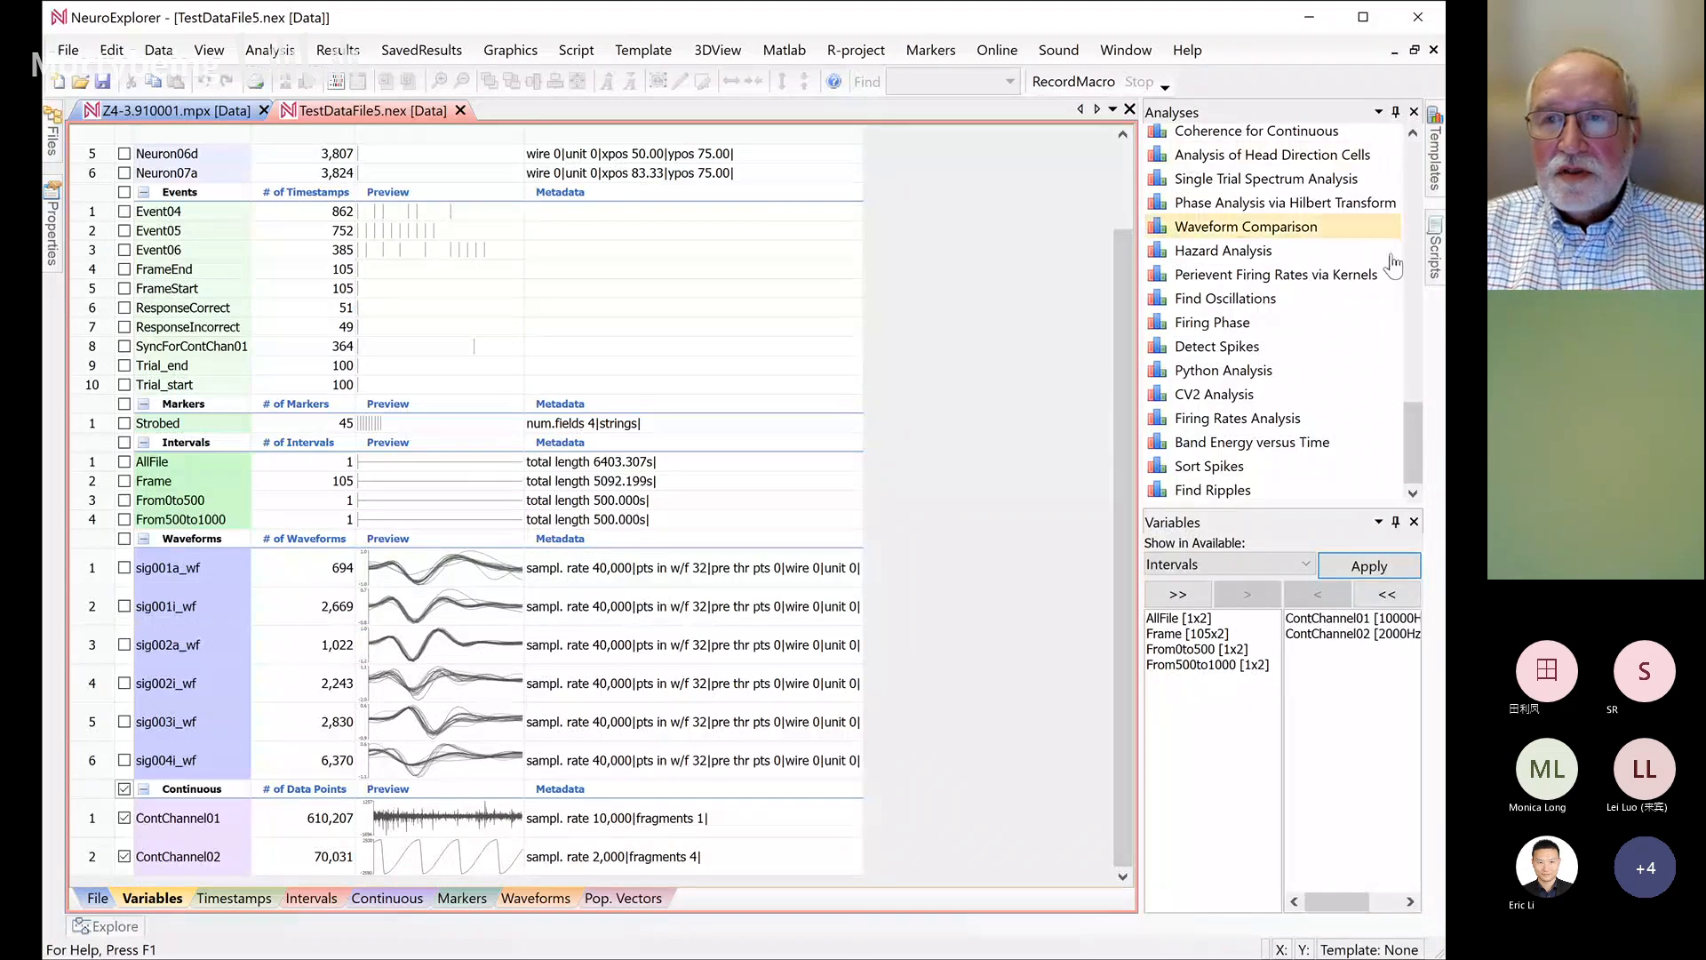
# Run Power Spectra for Continuous on the selected channels, with the displayed frequency range ending at 500 Hz
pyautogui.scroll(10, 1289, 355)
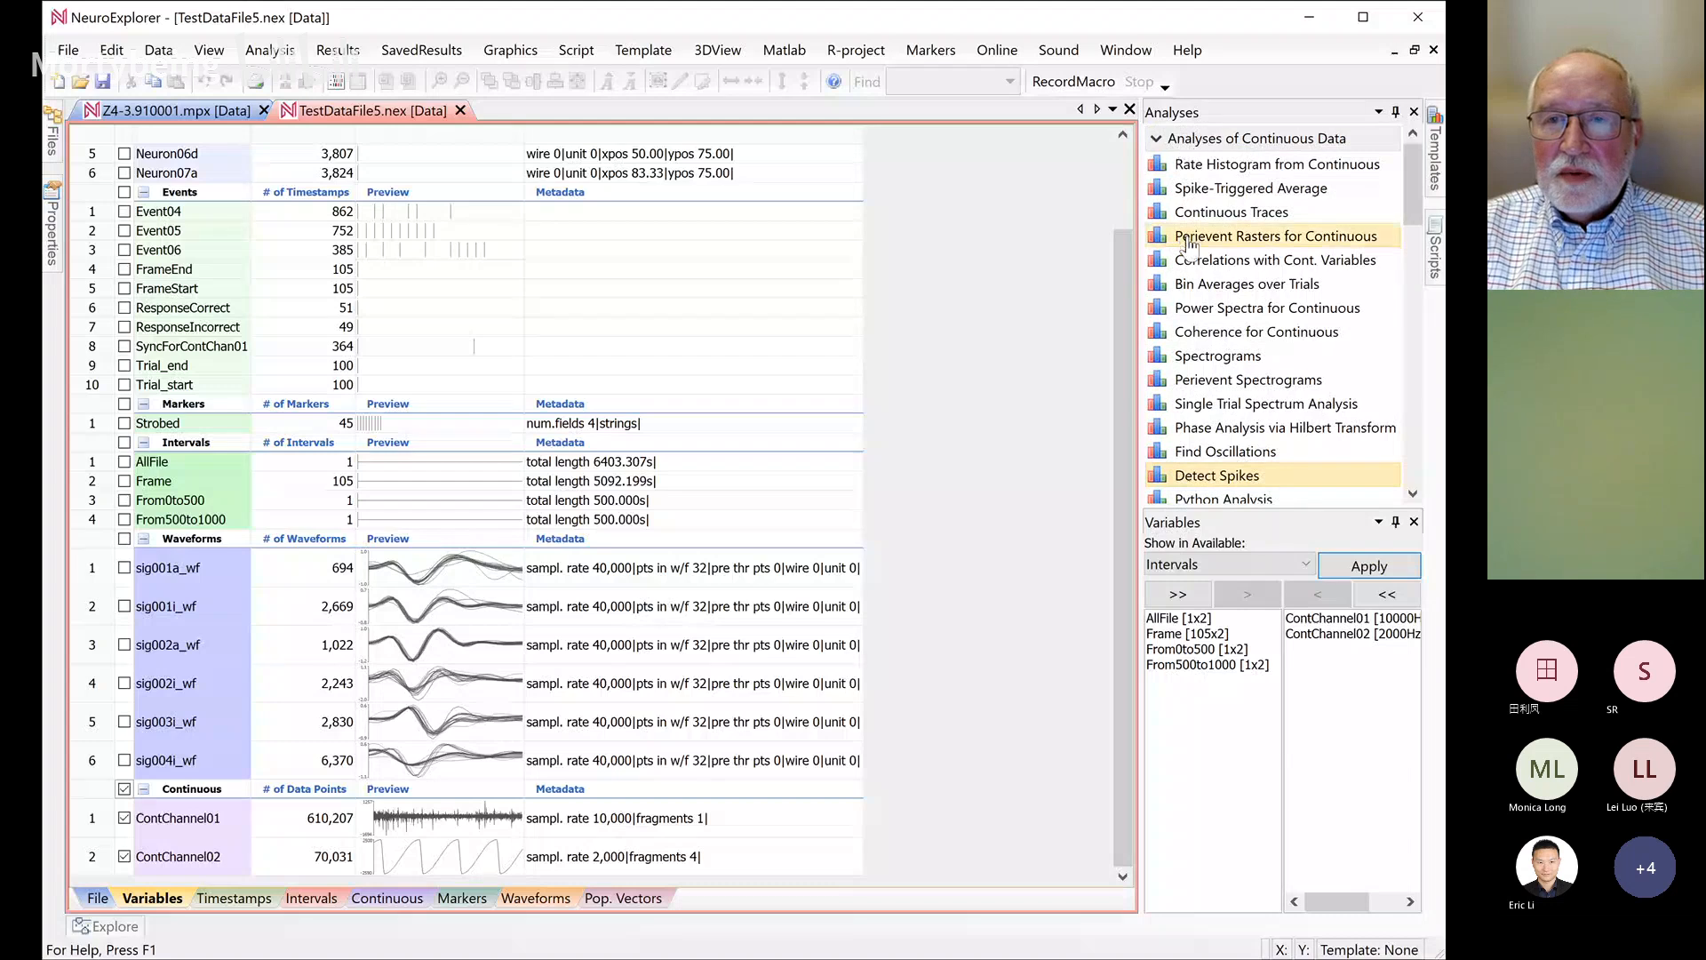
pyautogui.doubleClick(1188, 309)
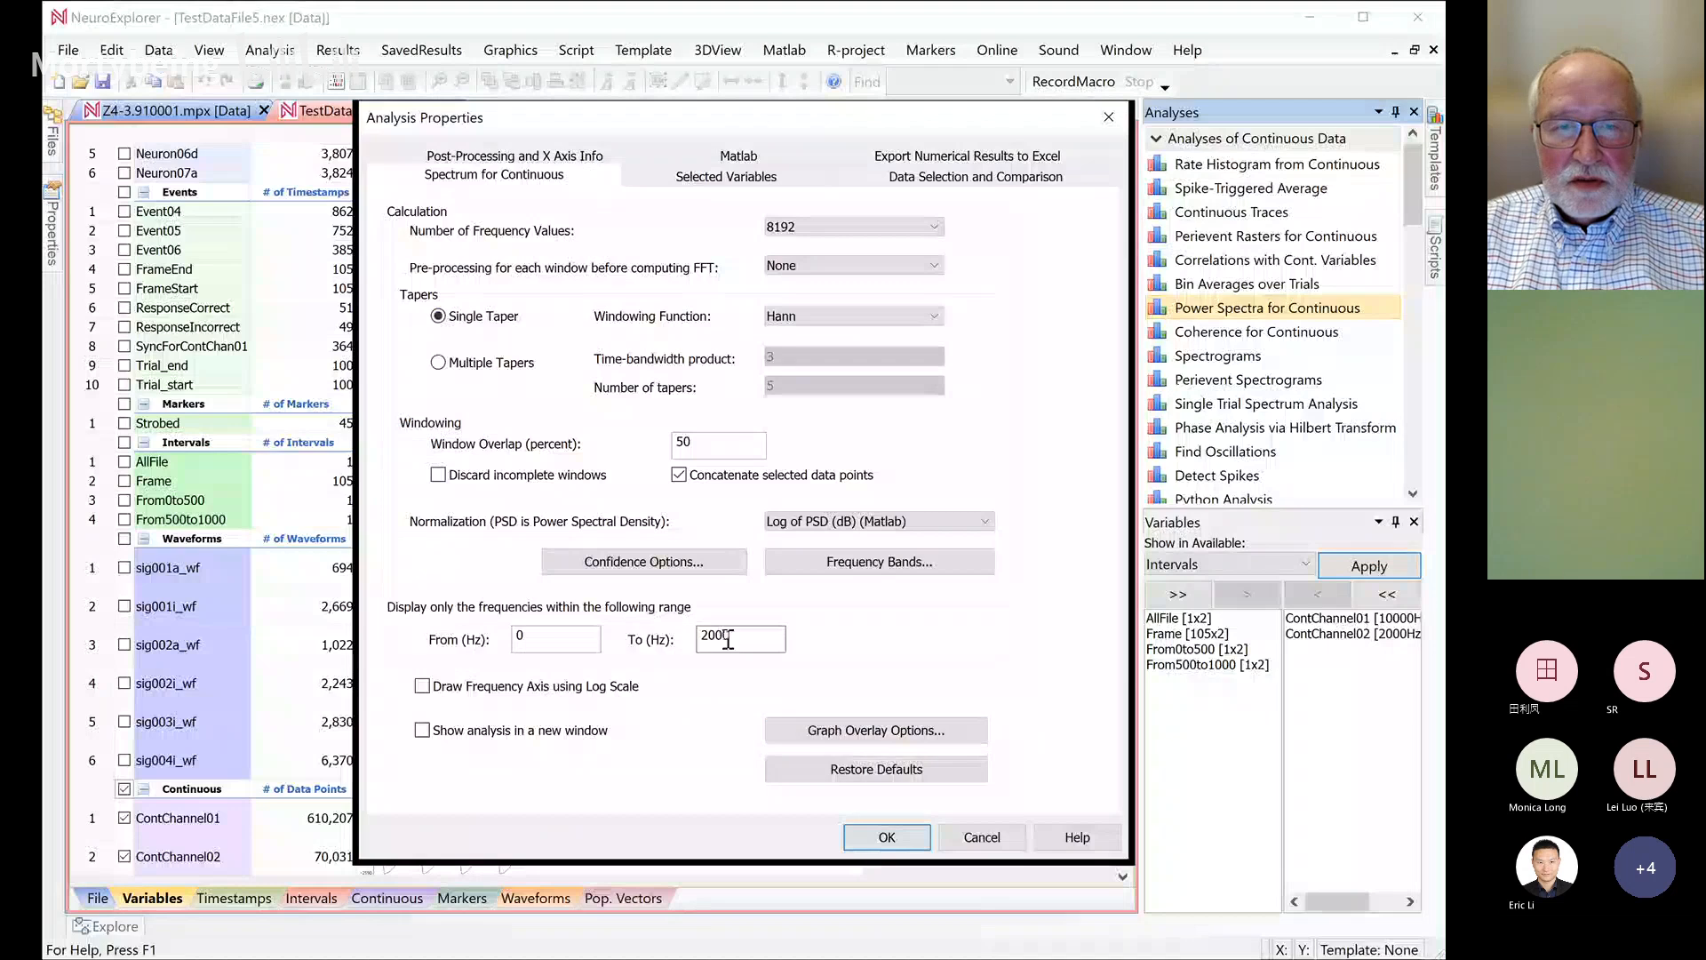
pyautogui.moveTo(728, 640); pyautogui.dragTo(702, 640)
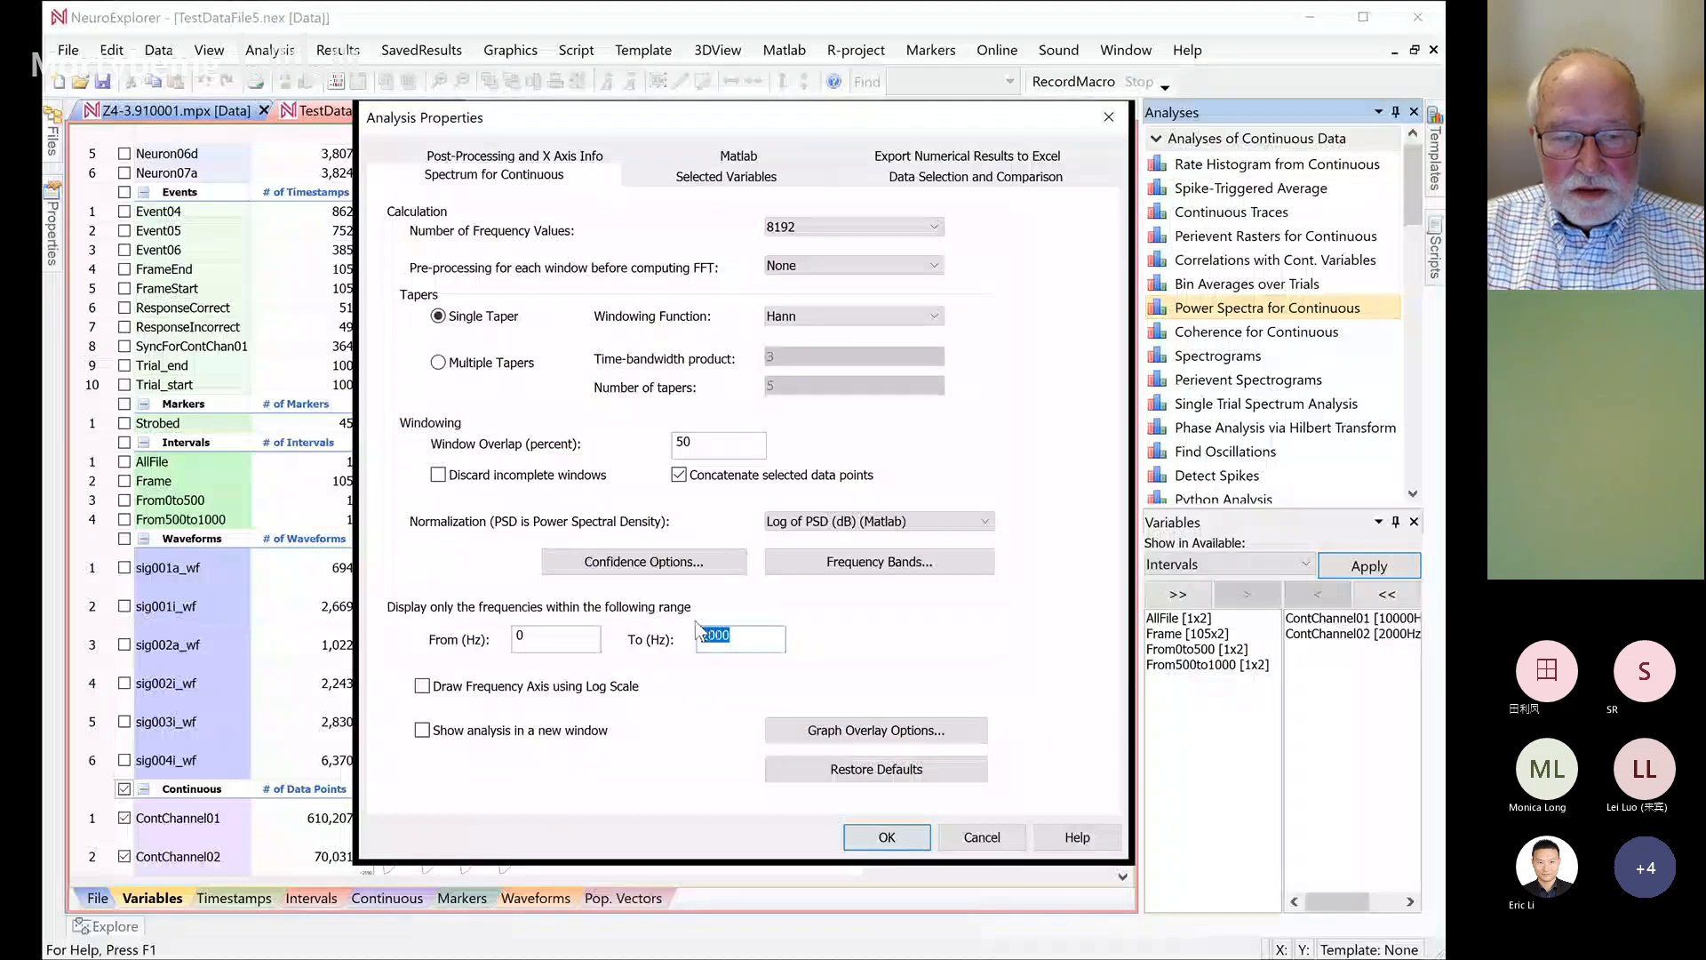
pyautogui.write('500')
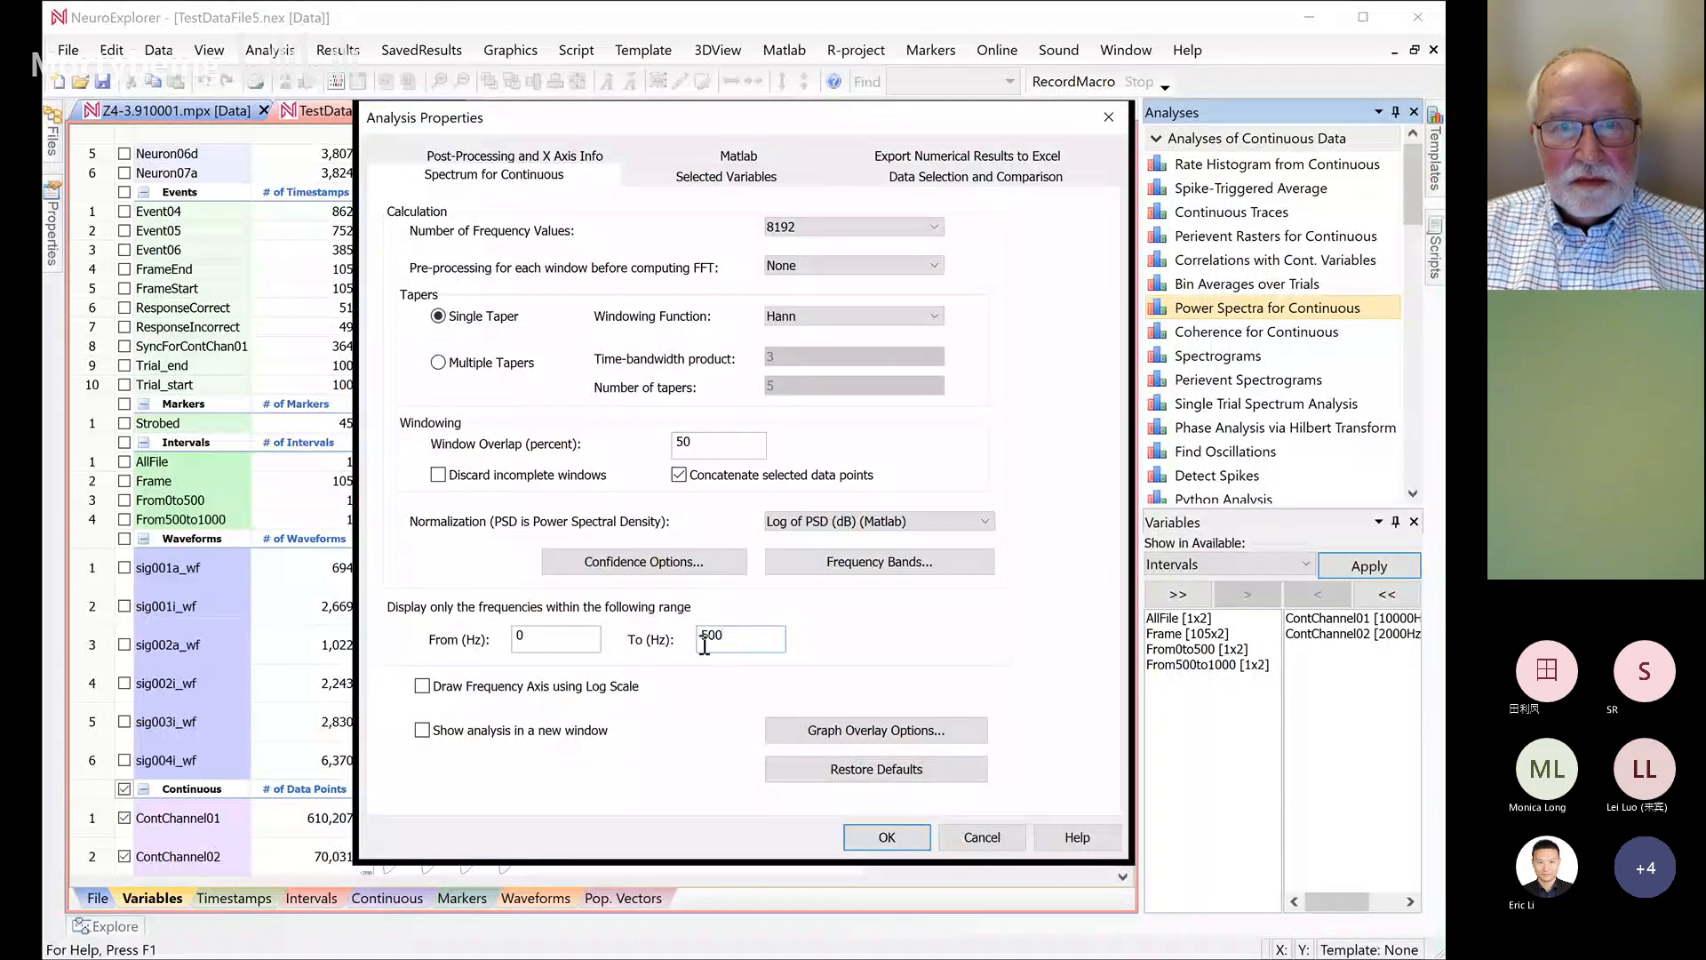
pyautogui.click(862, 839)
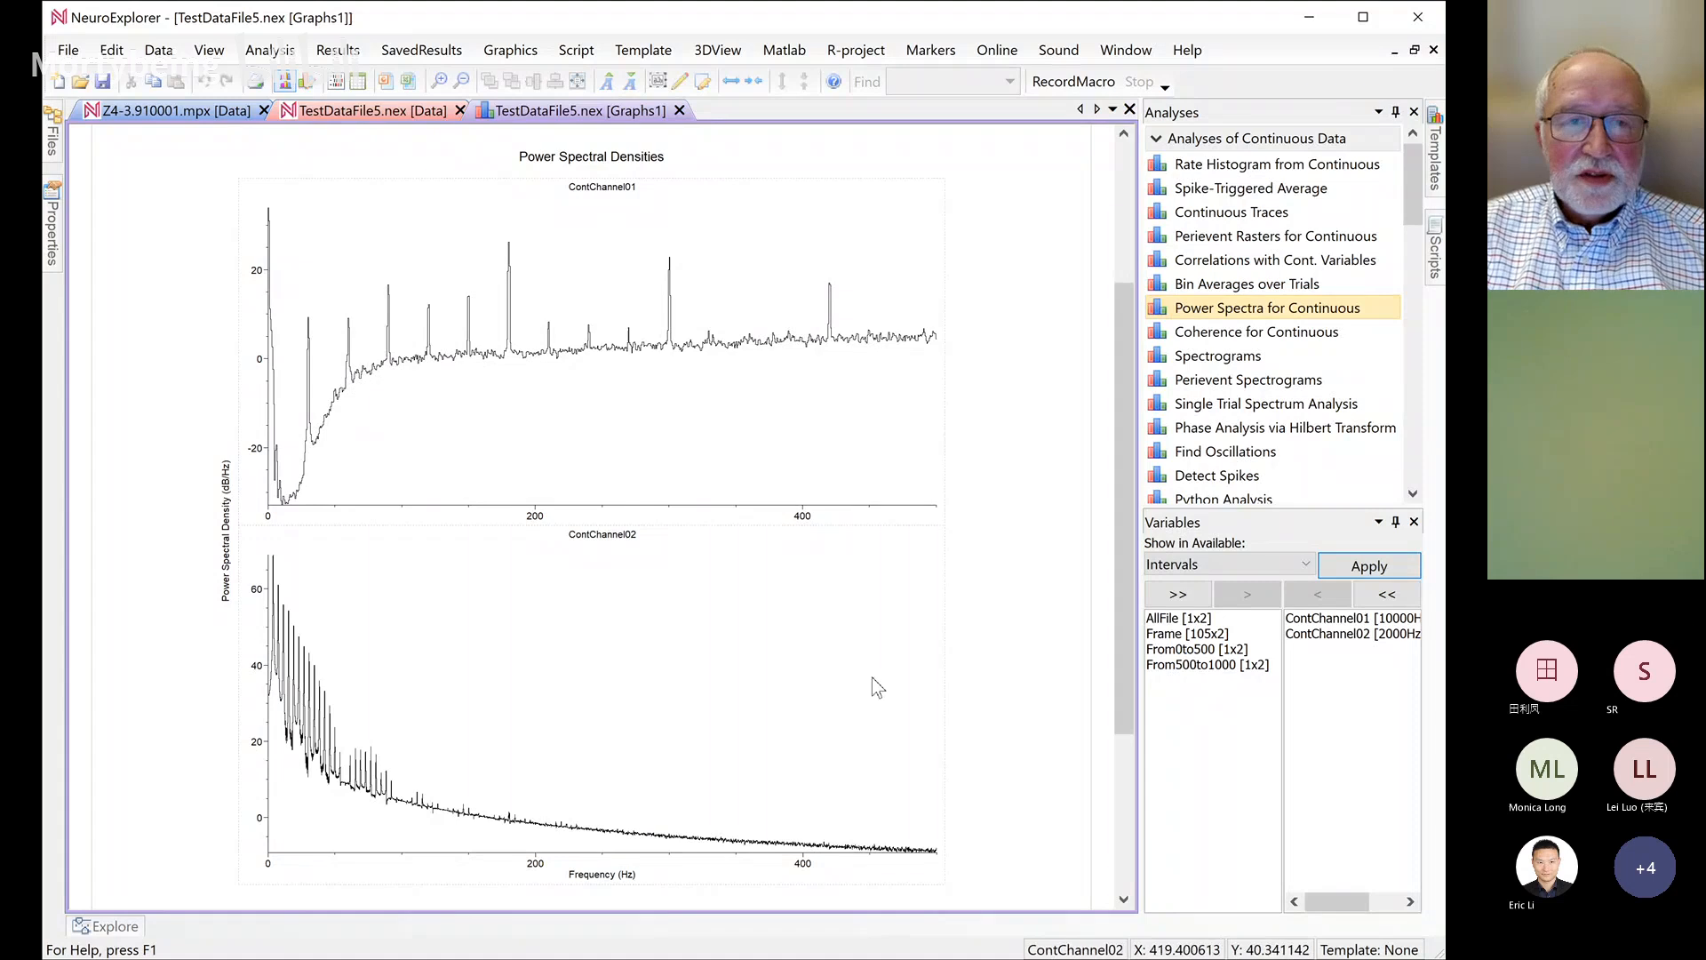
# Remove ContChannel02 from the power spectra graph
pyautogui.click(1304, 628)
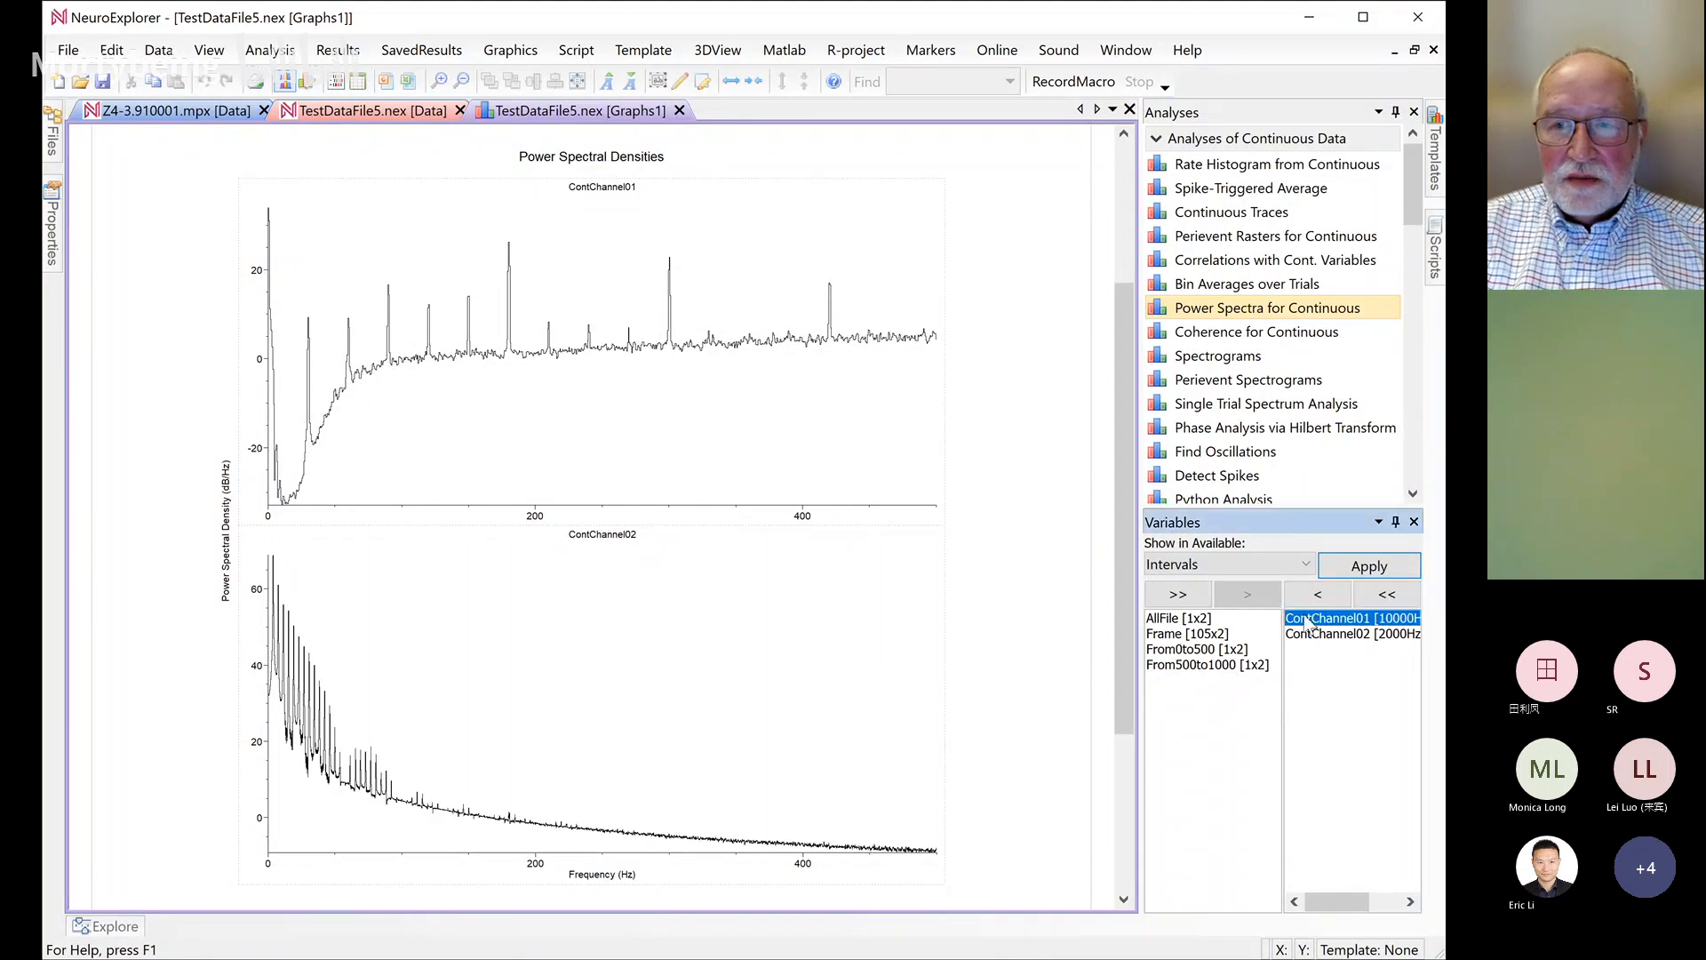
pyautogui.click(1306, 635)
pyautogui.click(1319, 594)
pyautogui.click(1369, 566)
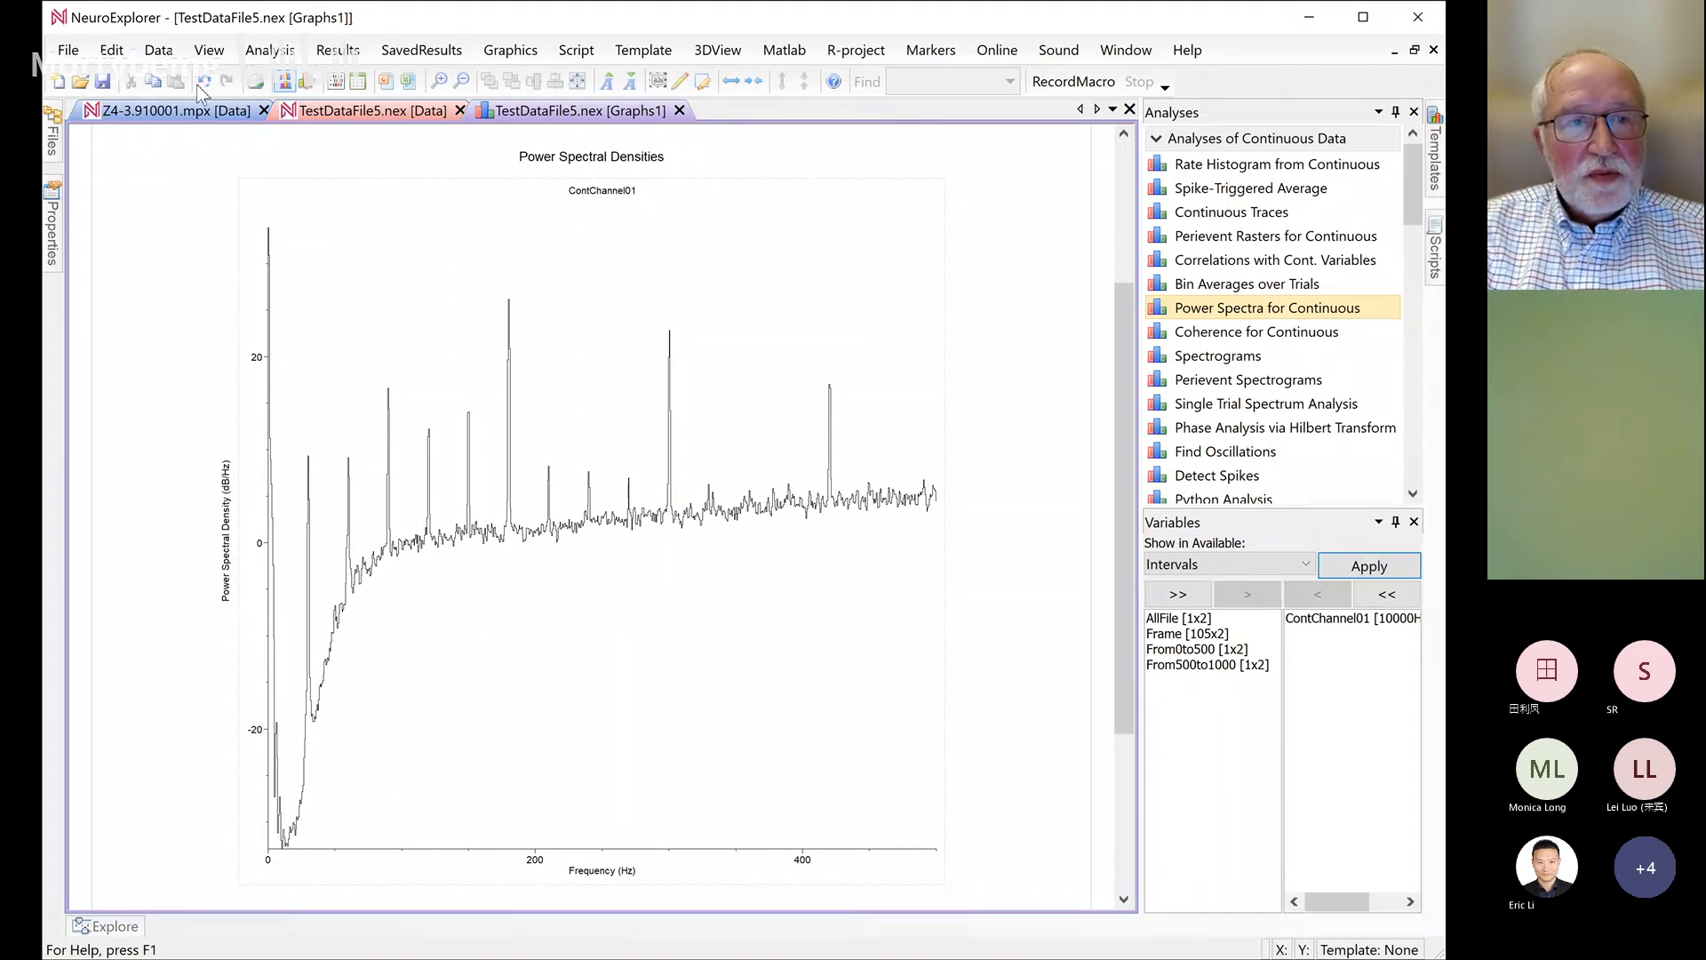
# Set up a digital filter for ContChannel01 with a Notch (IIR) response and a notch frequency of 180 Hz
pyautogui.click(112, 50)
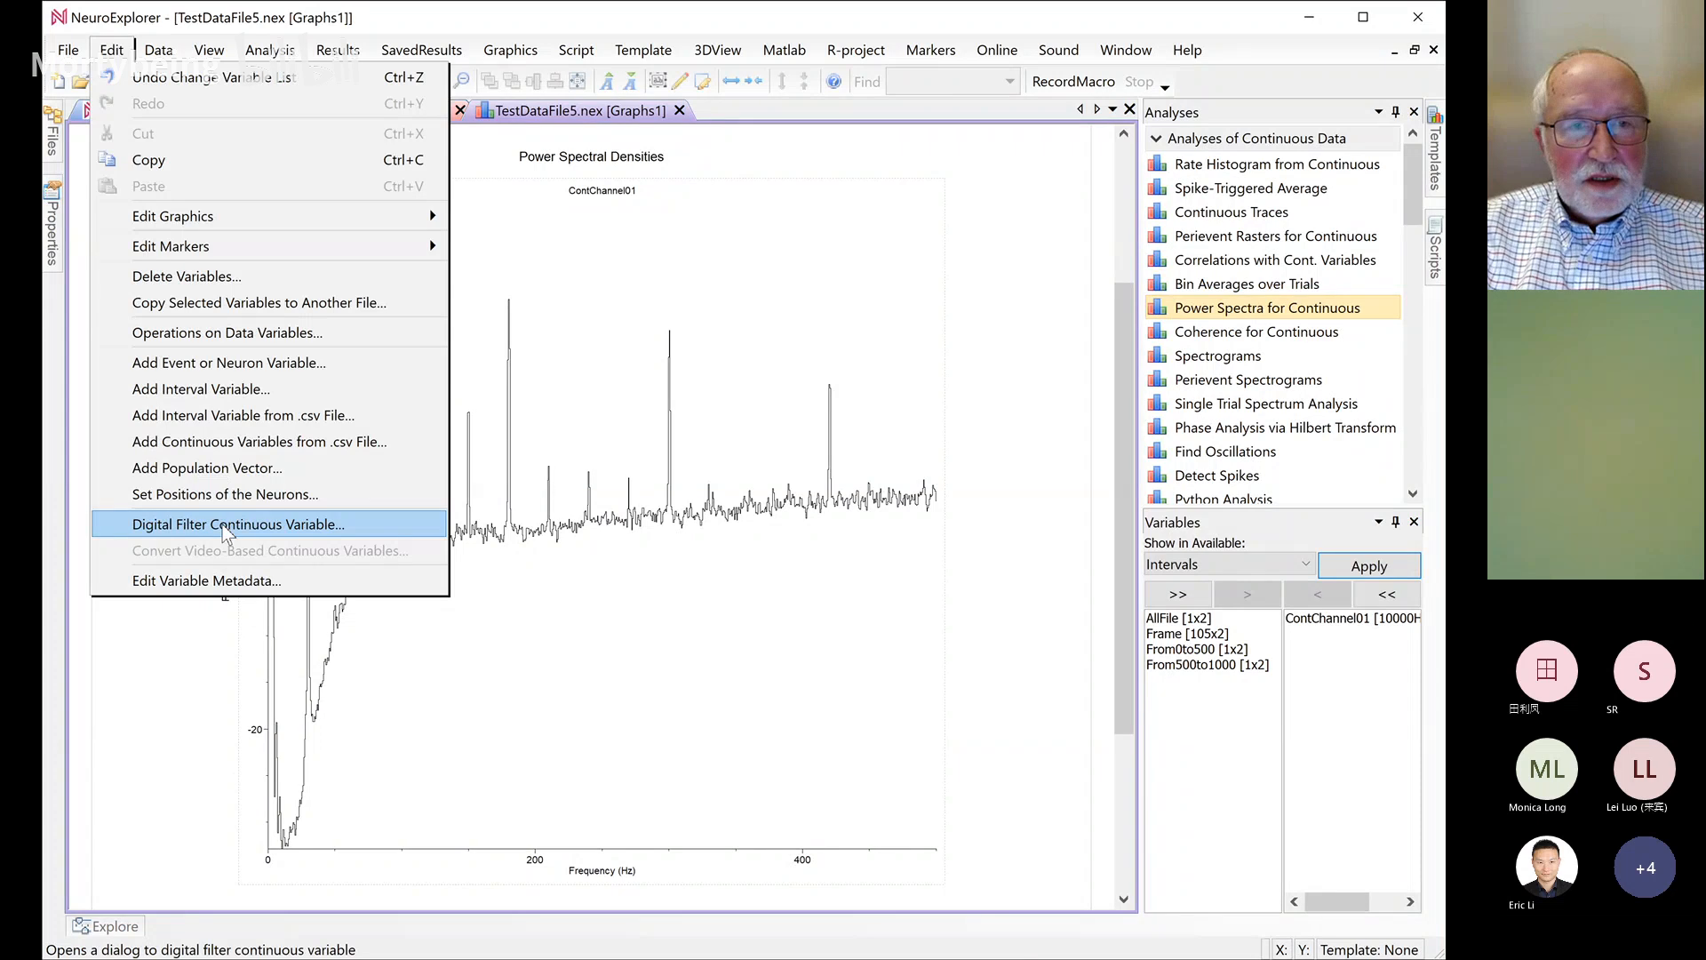
pyautogui.click(227, 526)
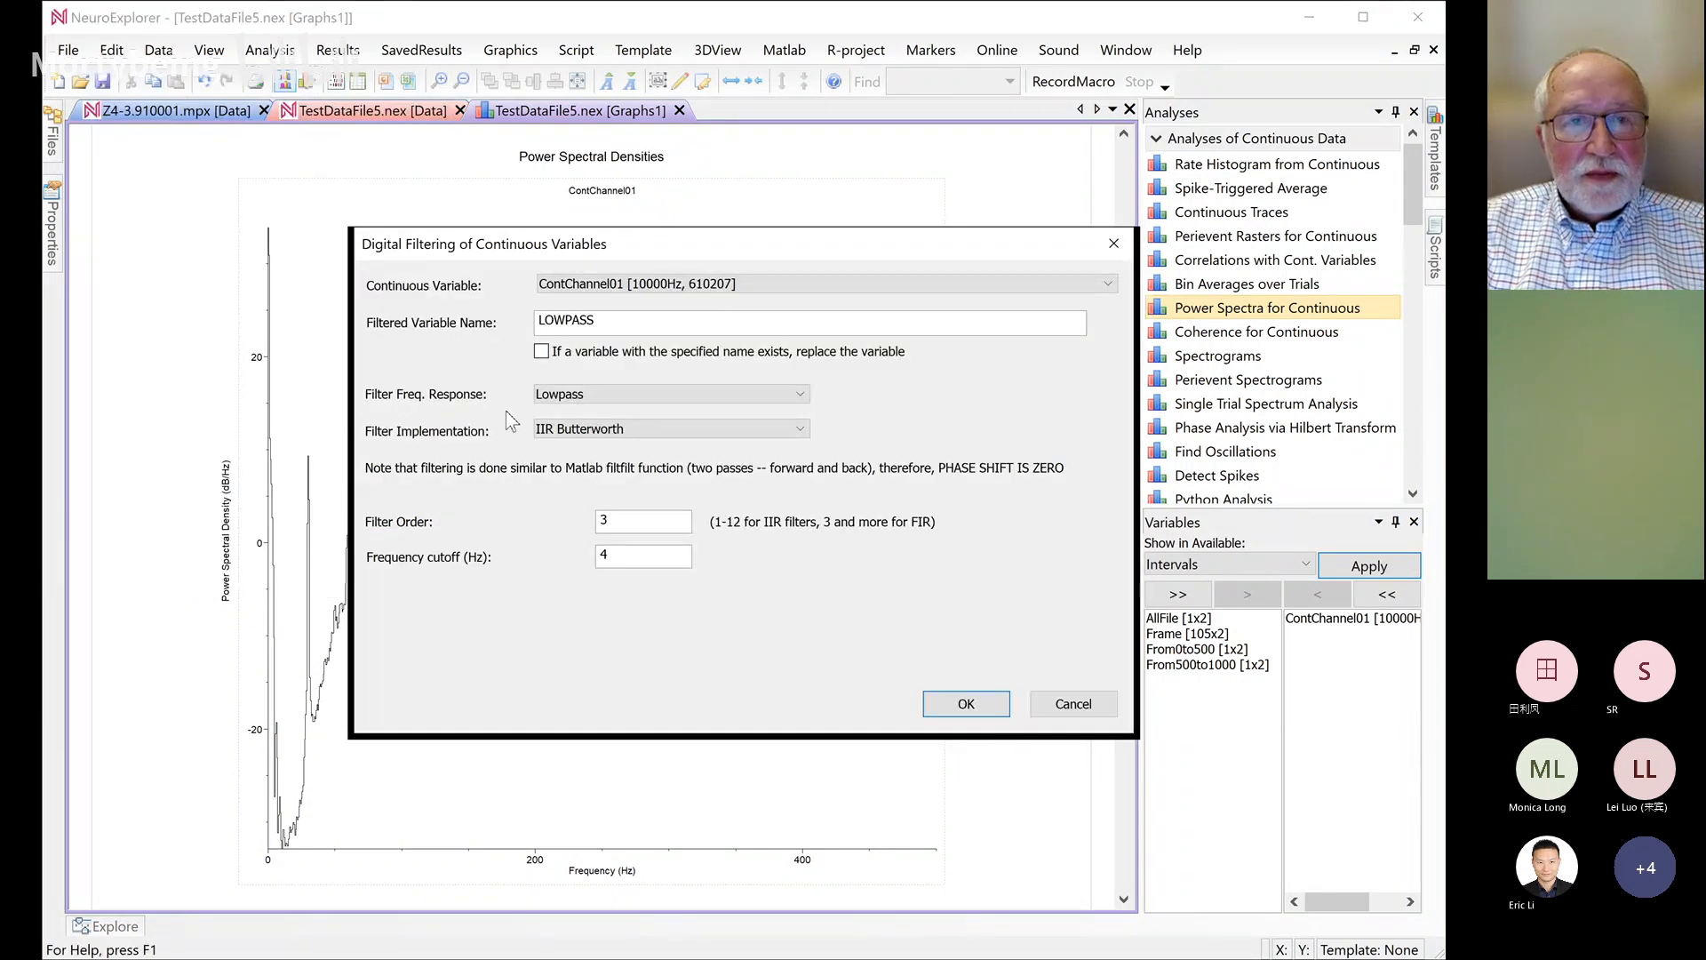
pyautogui.click(652, 406)
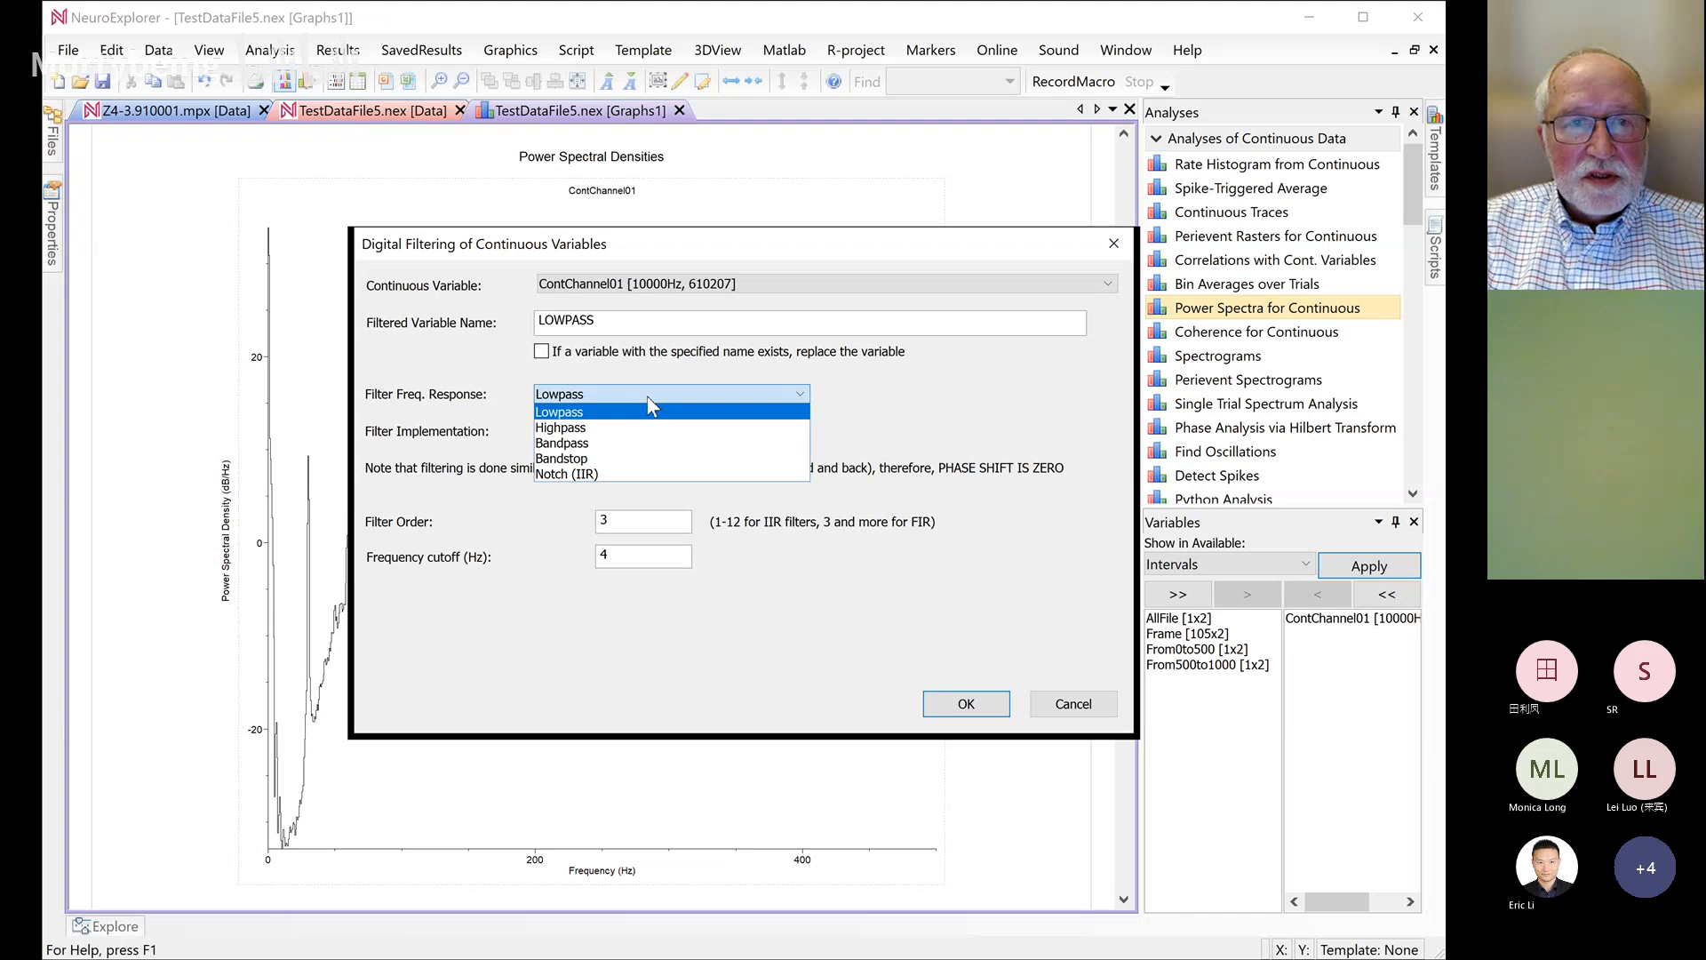
pyautogui.click(543, 475)
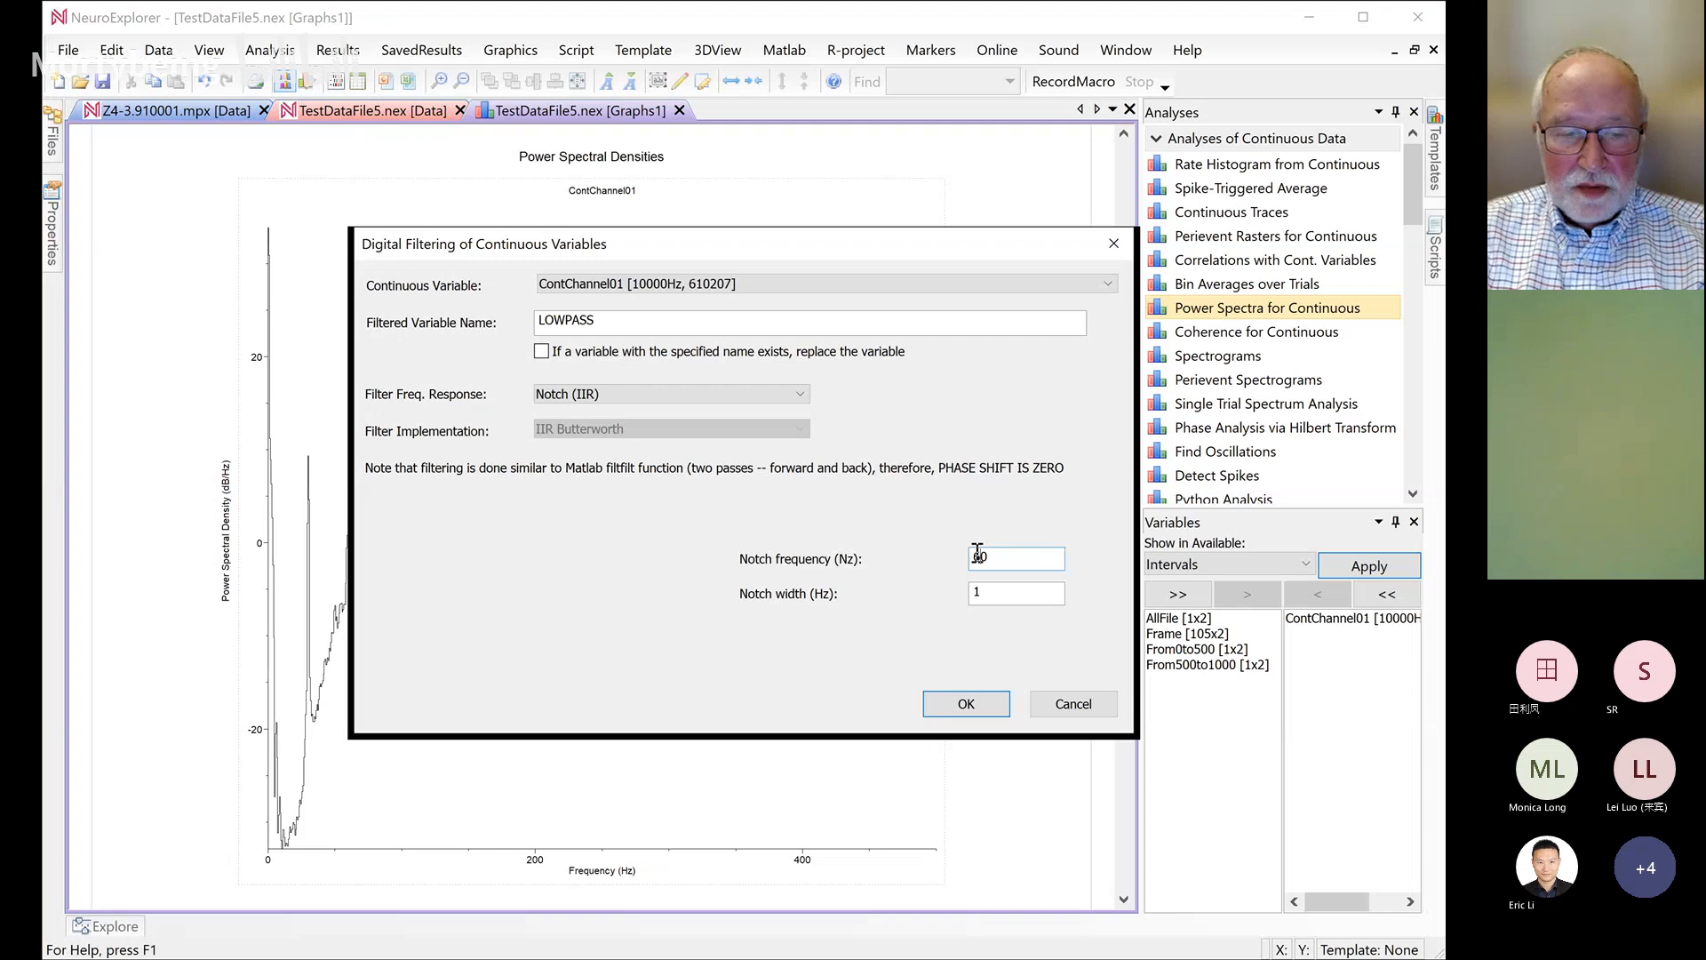
pyautogui.press('BackSpace')
pyautogui.write('198')
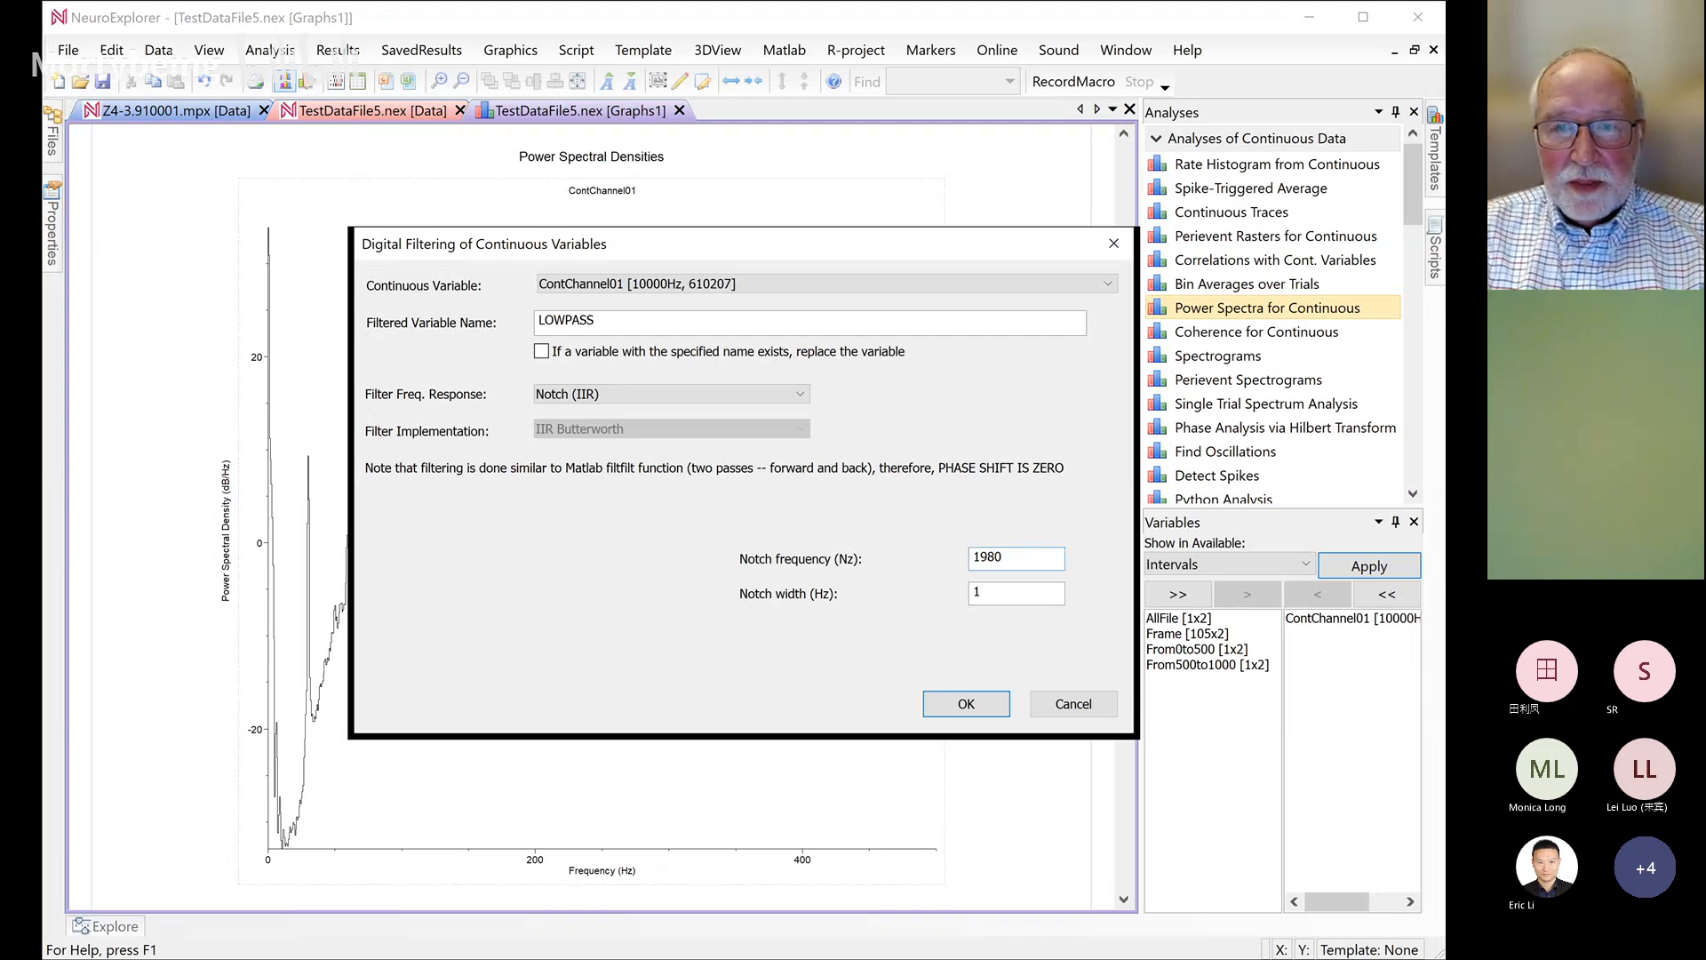
pyautogui.press('BackSpace')
pyautogui.press('BackSpace')
pyautogui.write('8')
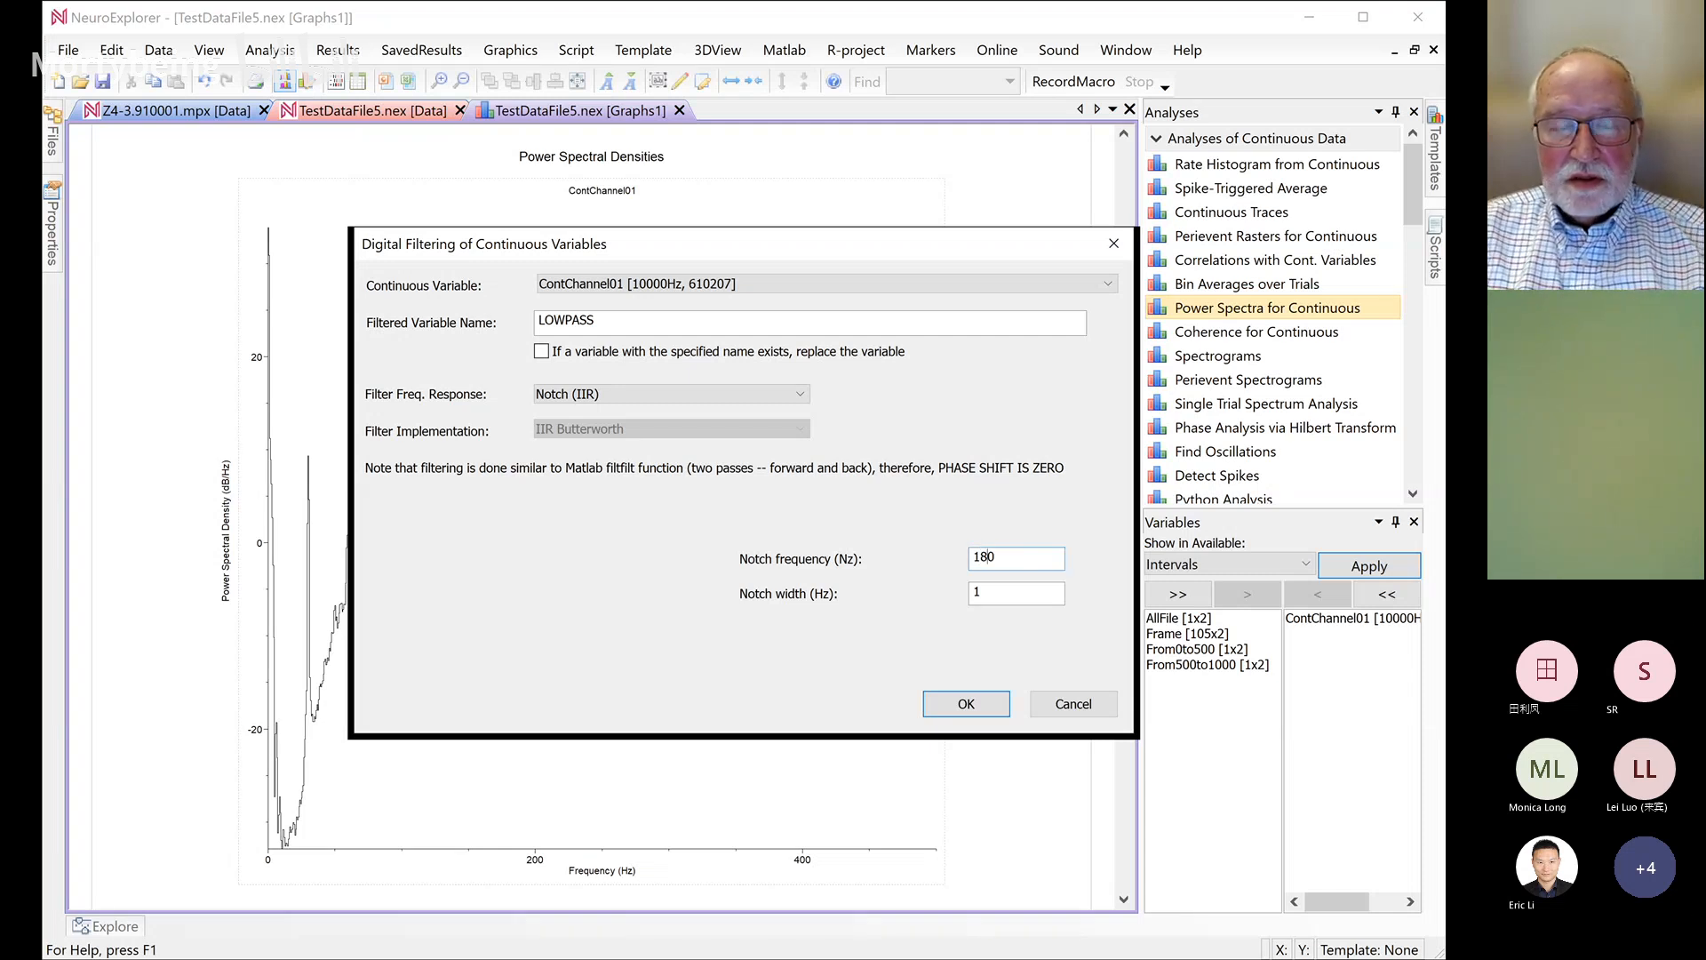
# Name the filter's output variable Filtered and run the filtering
pyautogui.doubleClick(620, 320)
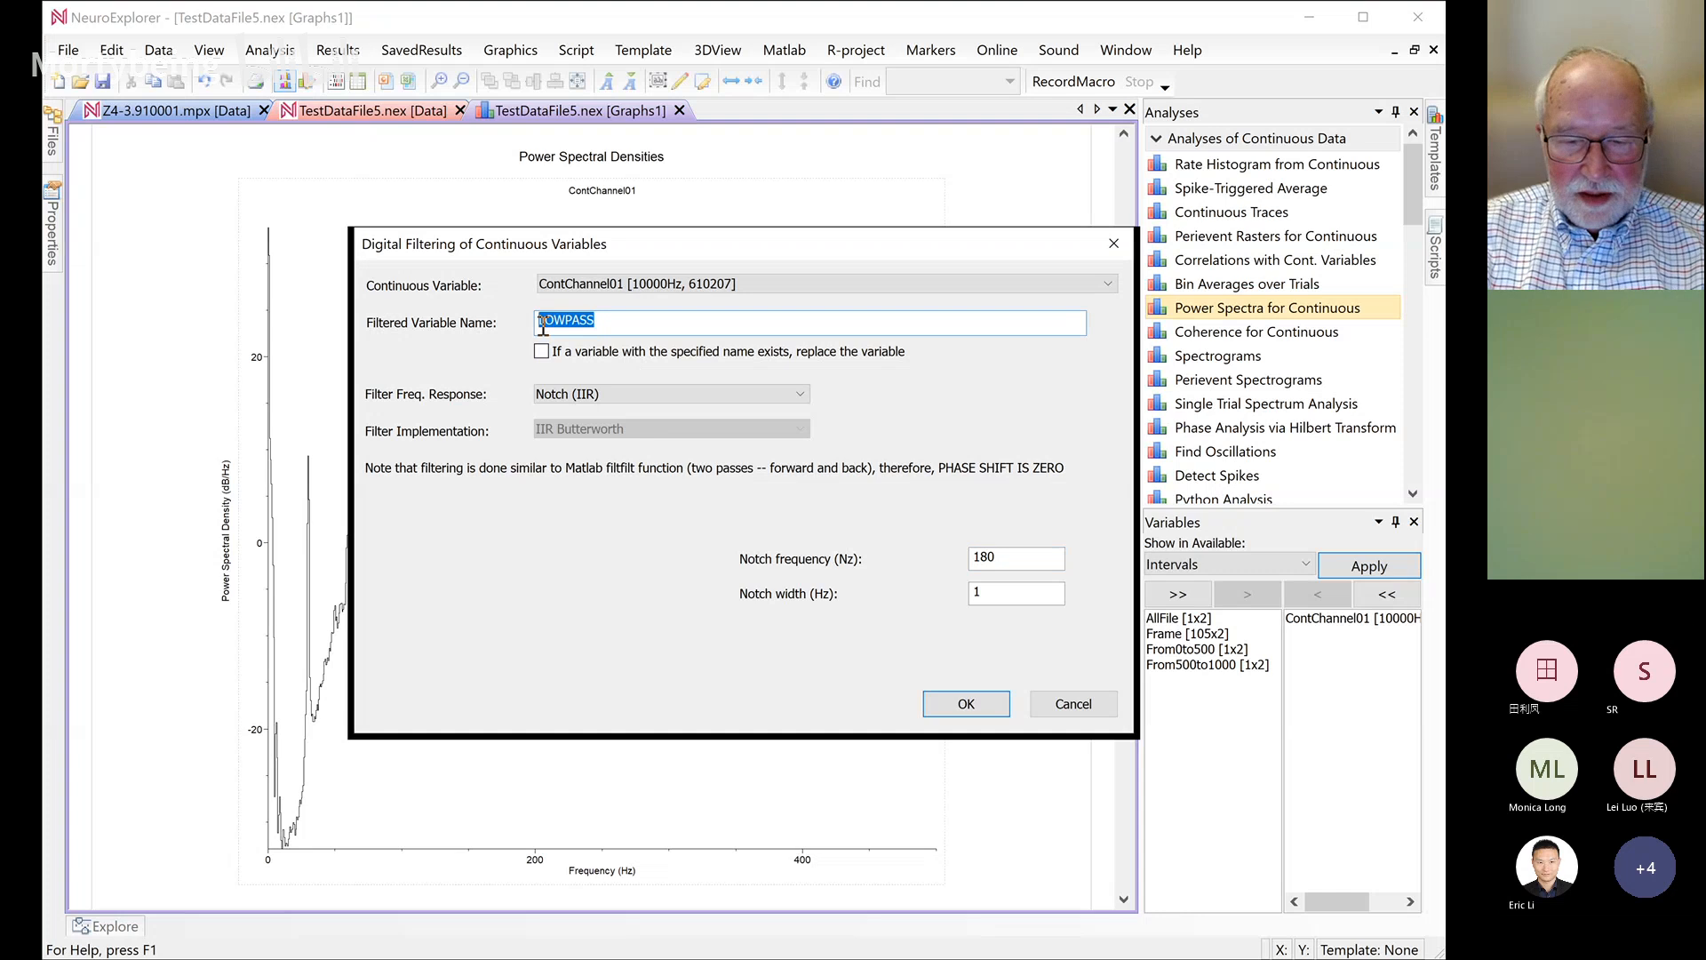
pyautogui.write('Fil')
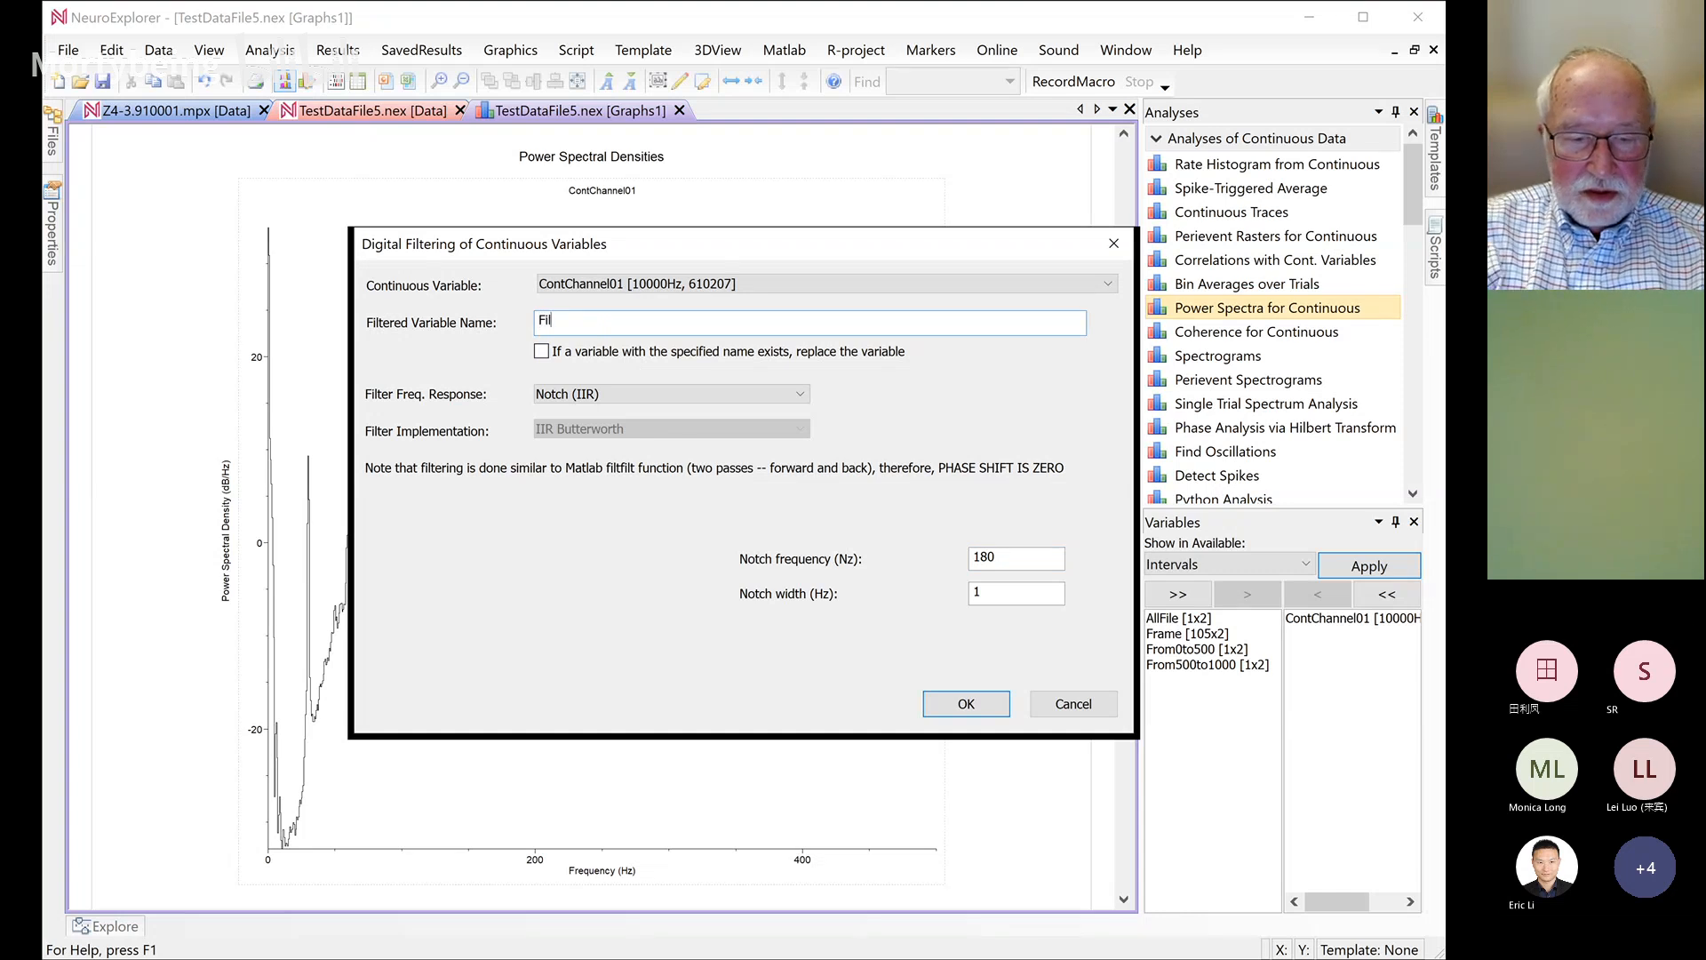
pyautogui.write('tered')
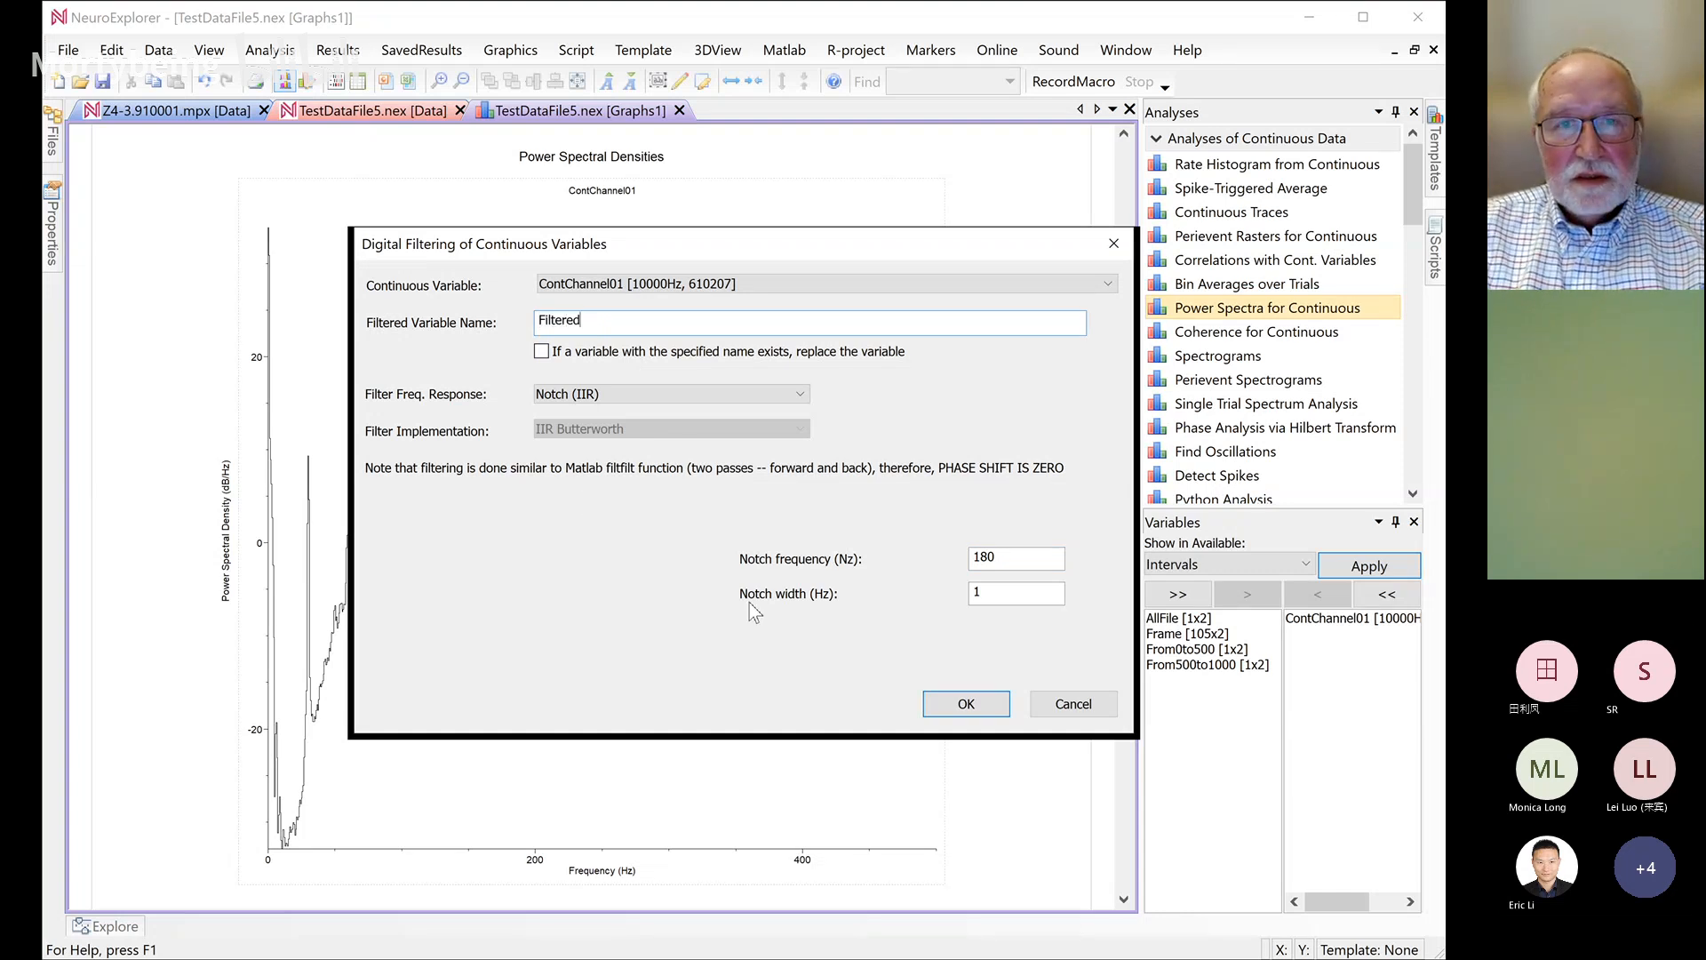
pyautogui.click(966, 705)
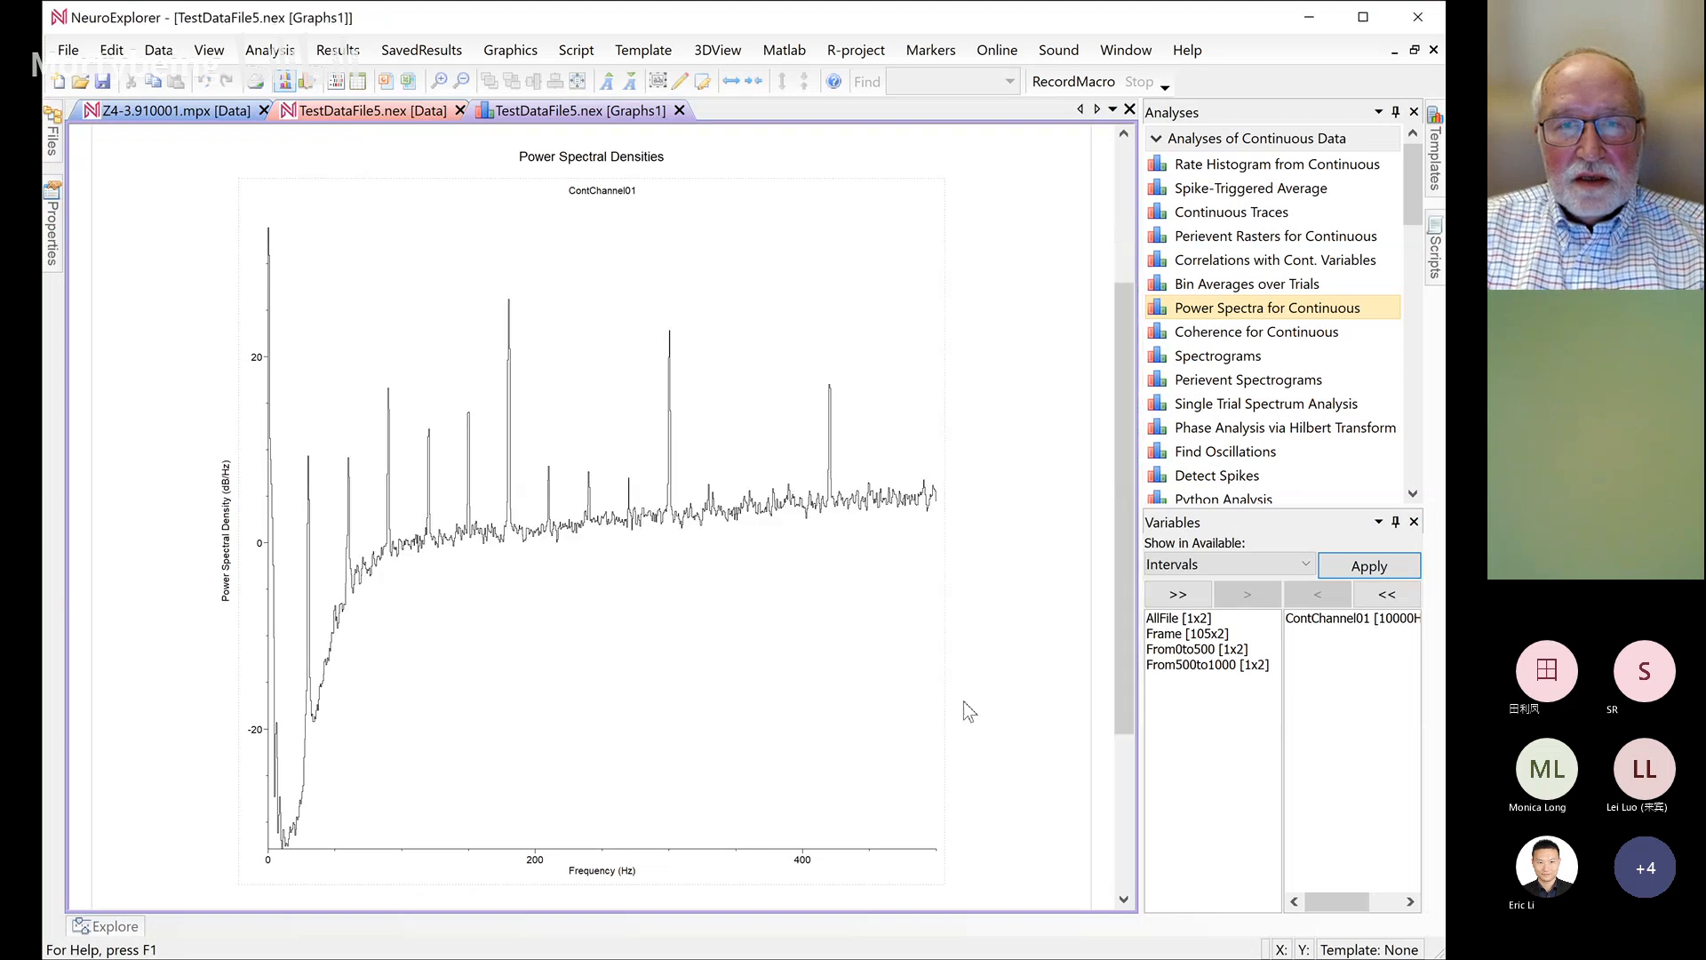
# Add the continuous variable Filtered to the power spectra graph alongside ContChannel01
pyautogui.click(1164, 565)
pyautogui.click(1160, 704)
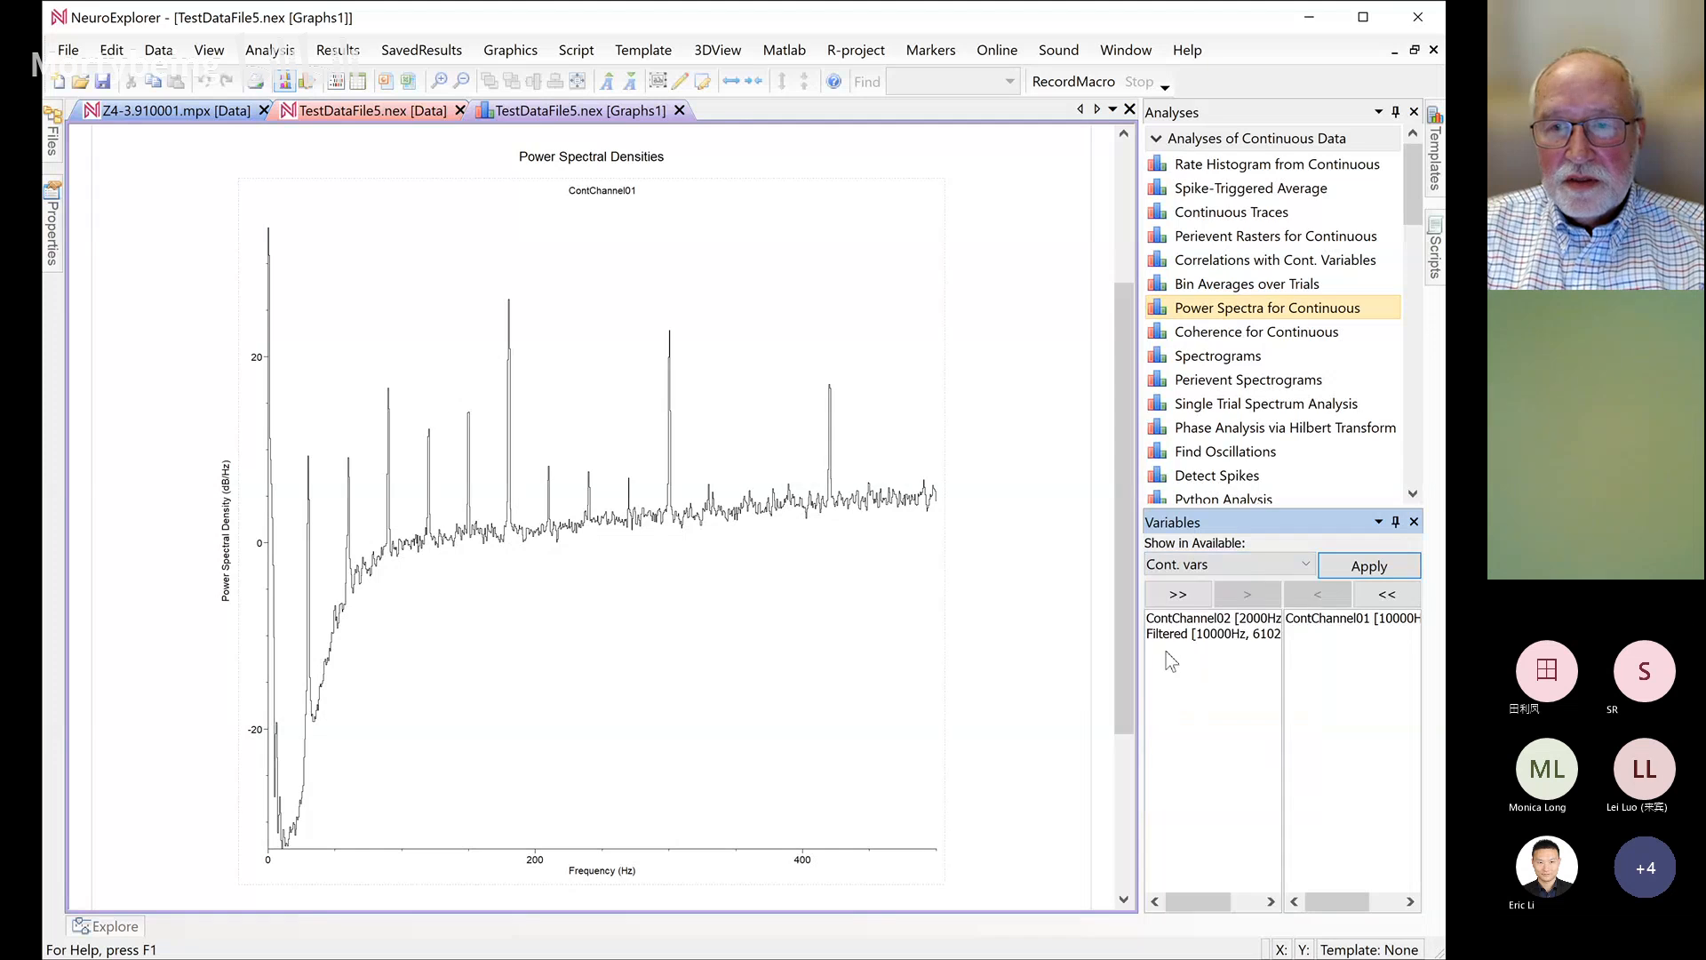
pyautogui.click(1172, 633)
pyautogui.click(1247, 593)
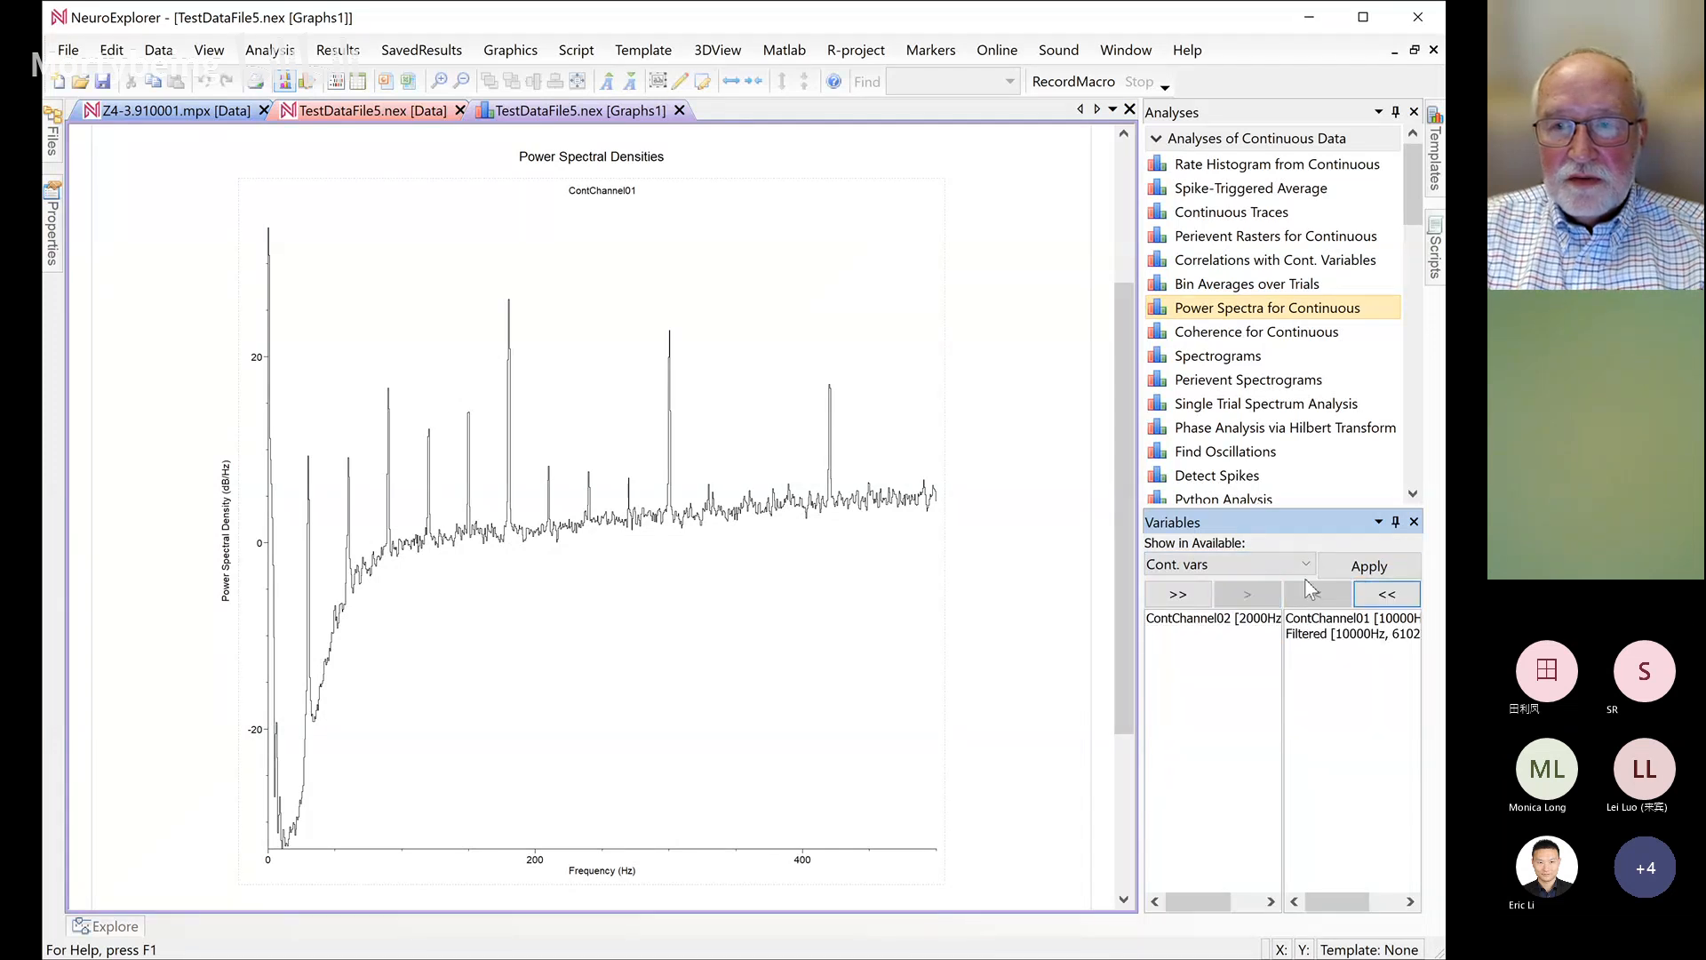
pyautogui.click(1360, 569)
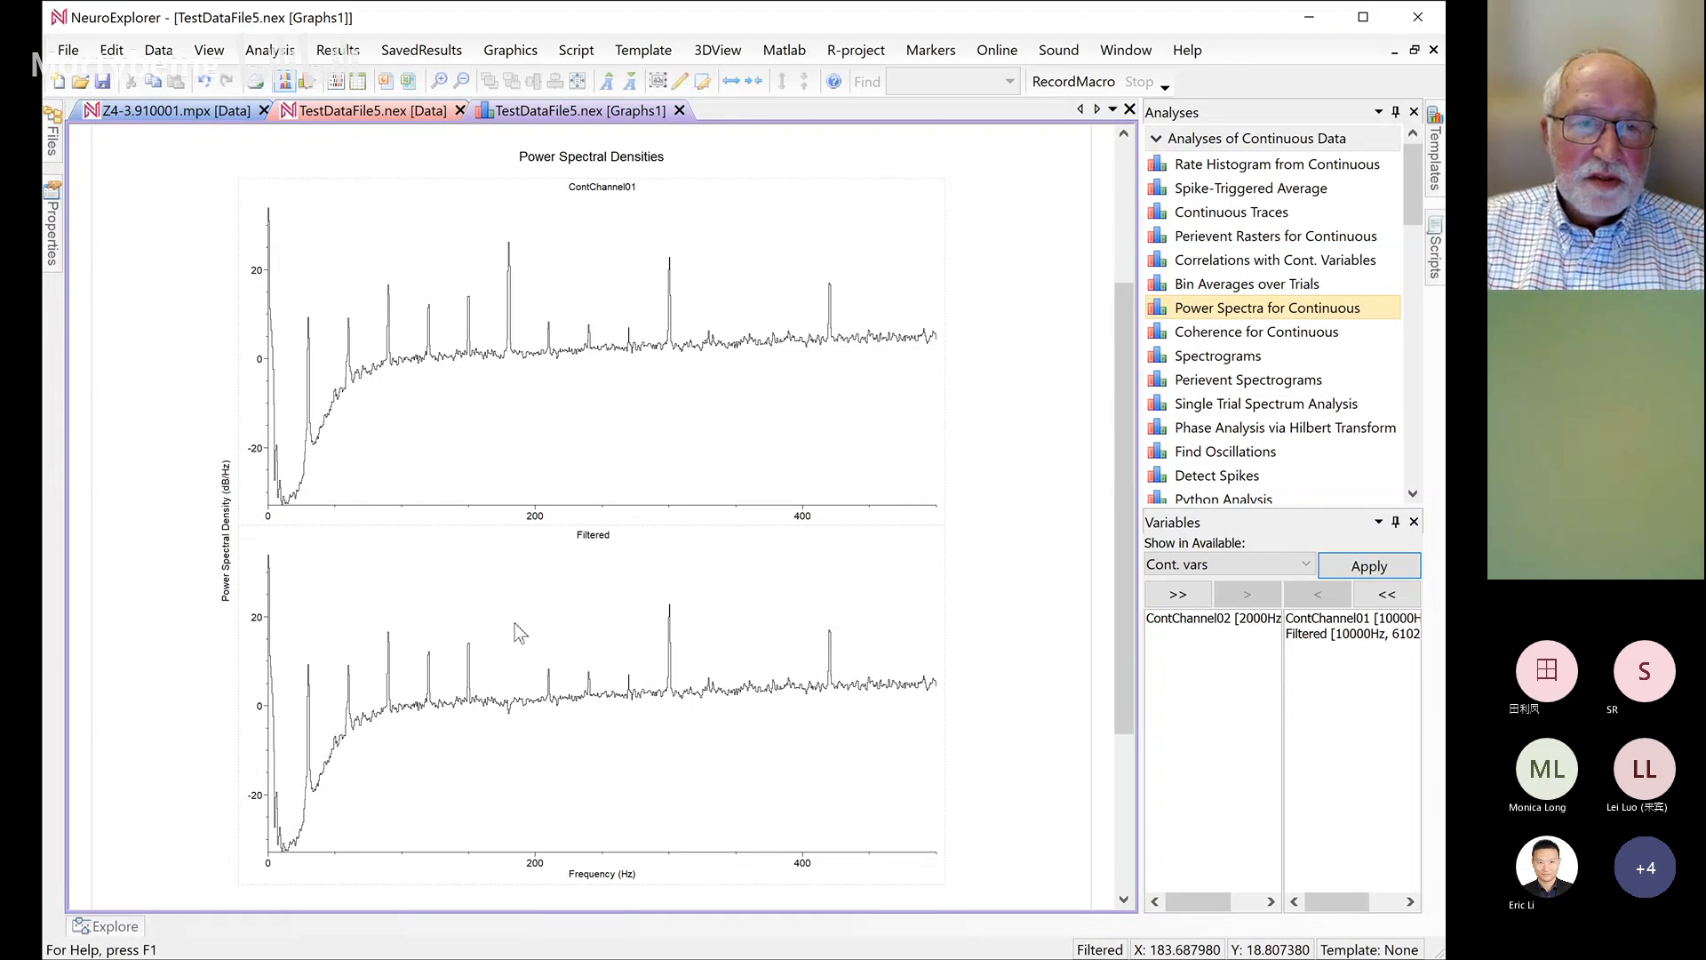
pyautogui.click(110, 52)
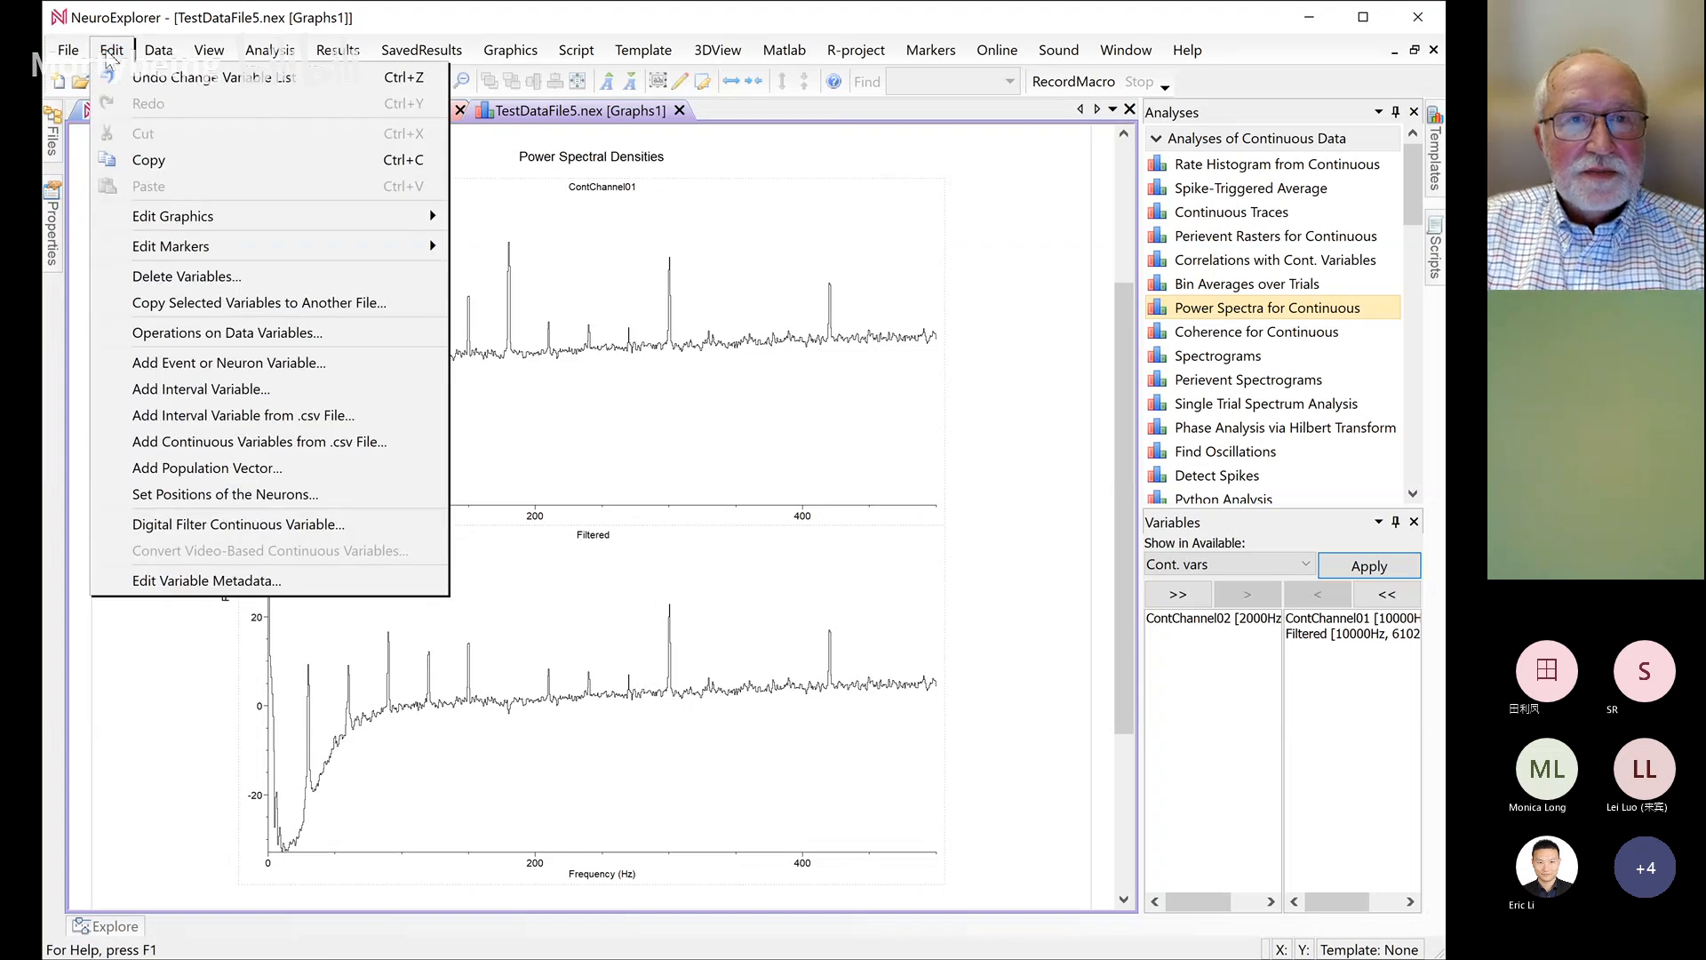
pyautogui.click(110, 51)
pyautogui.click(109, 50)
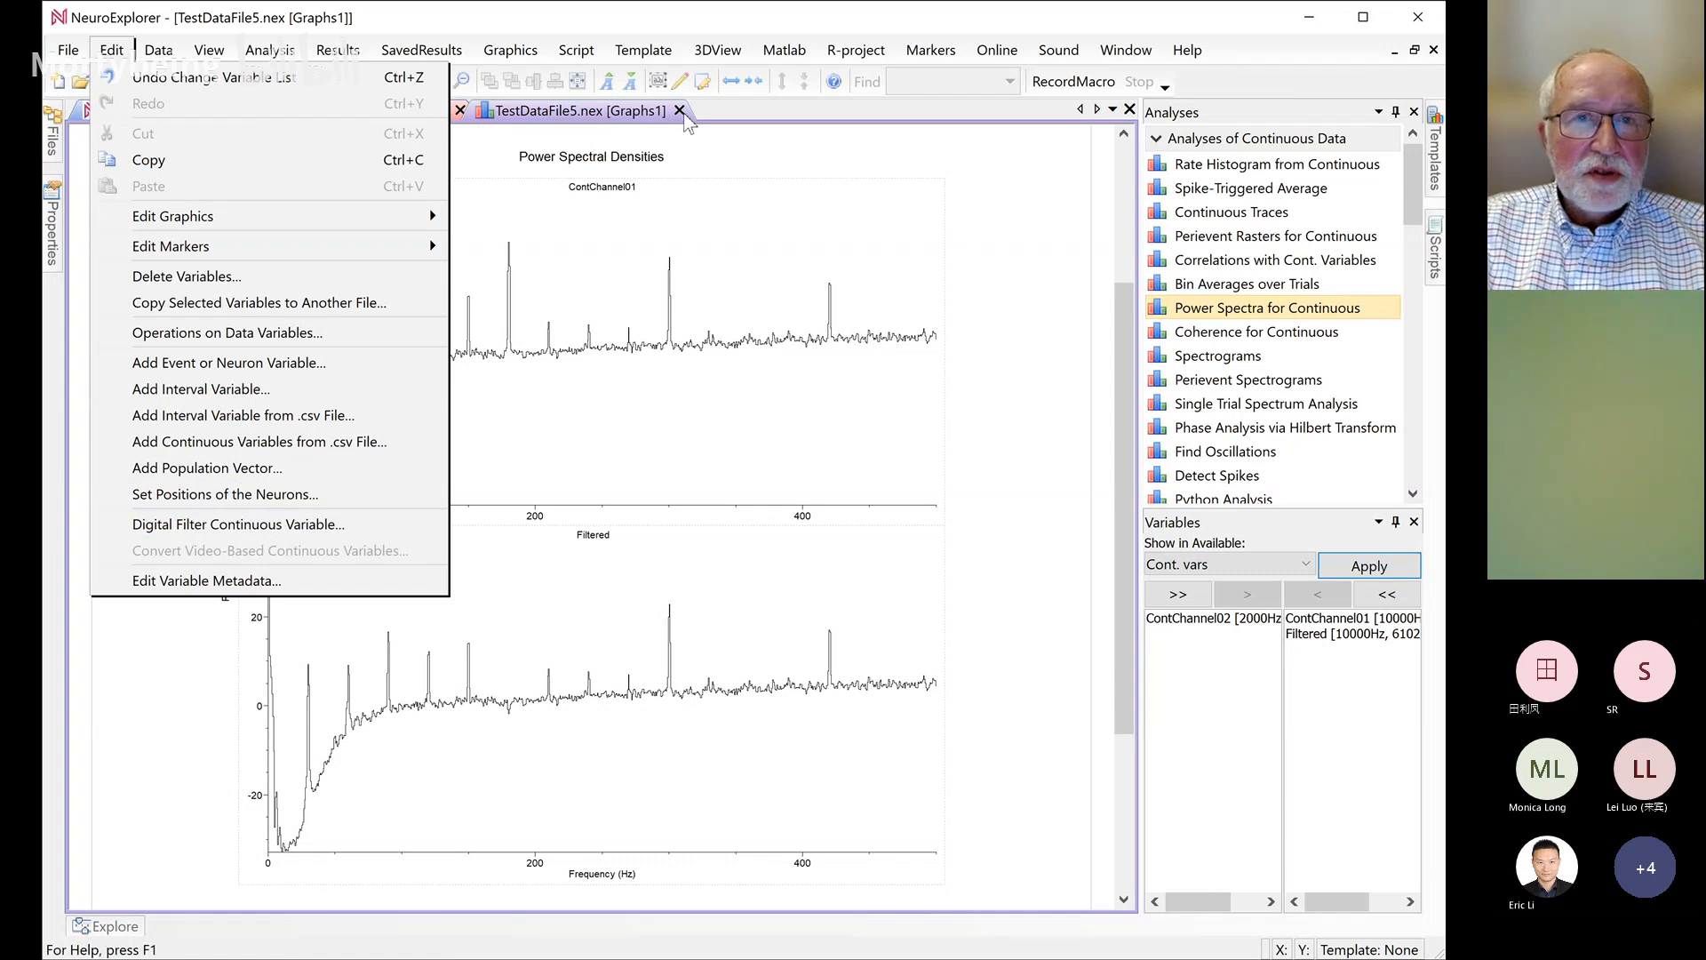
pyautogui.click(603, 371)
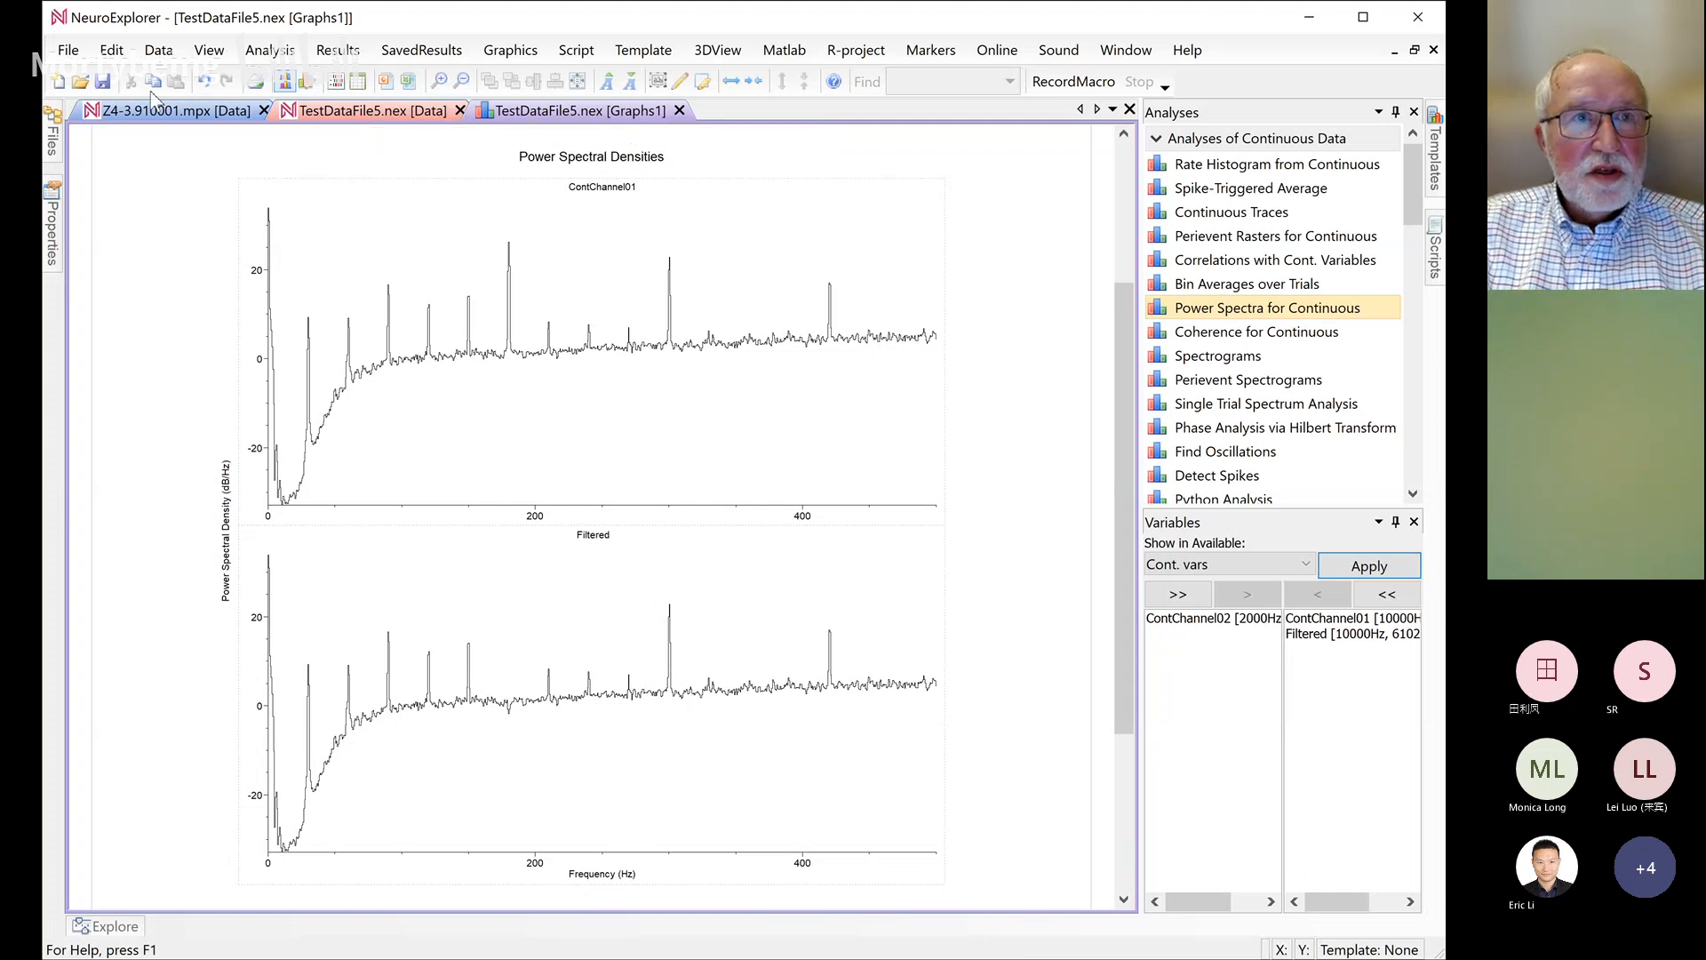
# Review the digital filter settings for ContChannel01, checking the Notch (IIR) response and its 180 Hz notch frequency
pyautogui.click(112, 52)
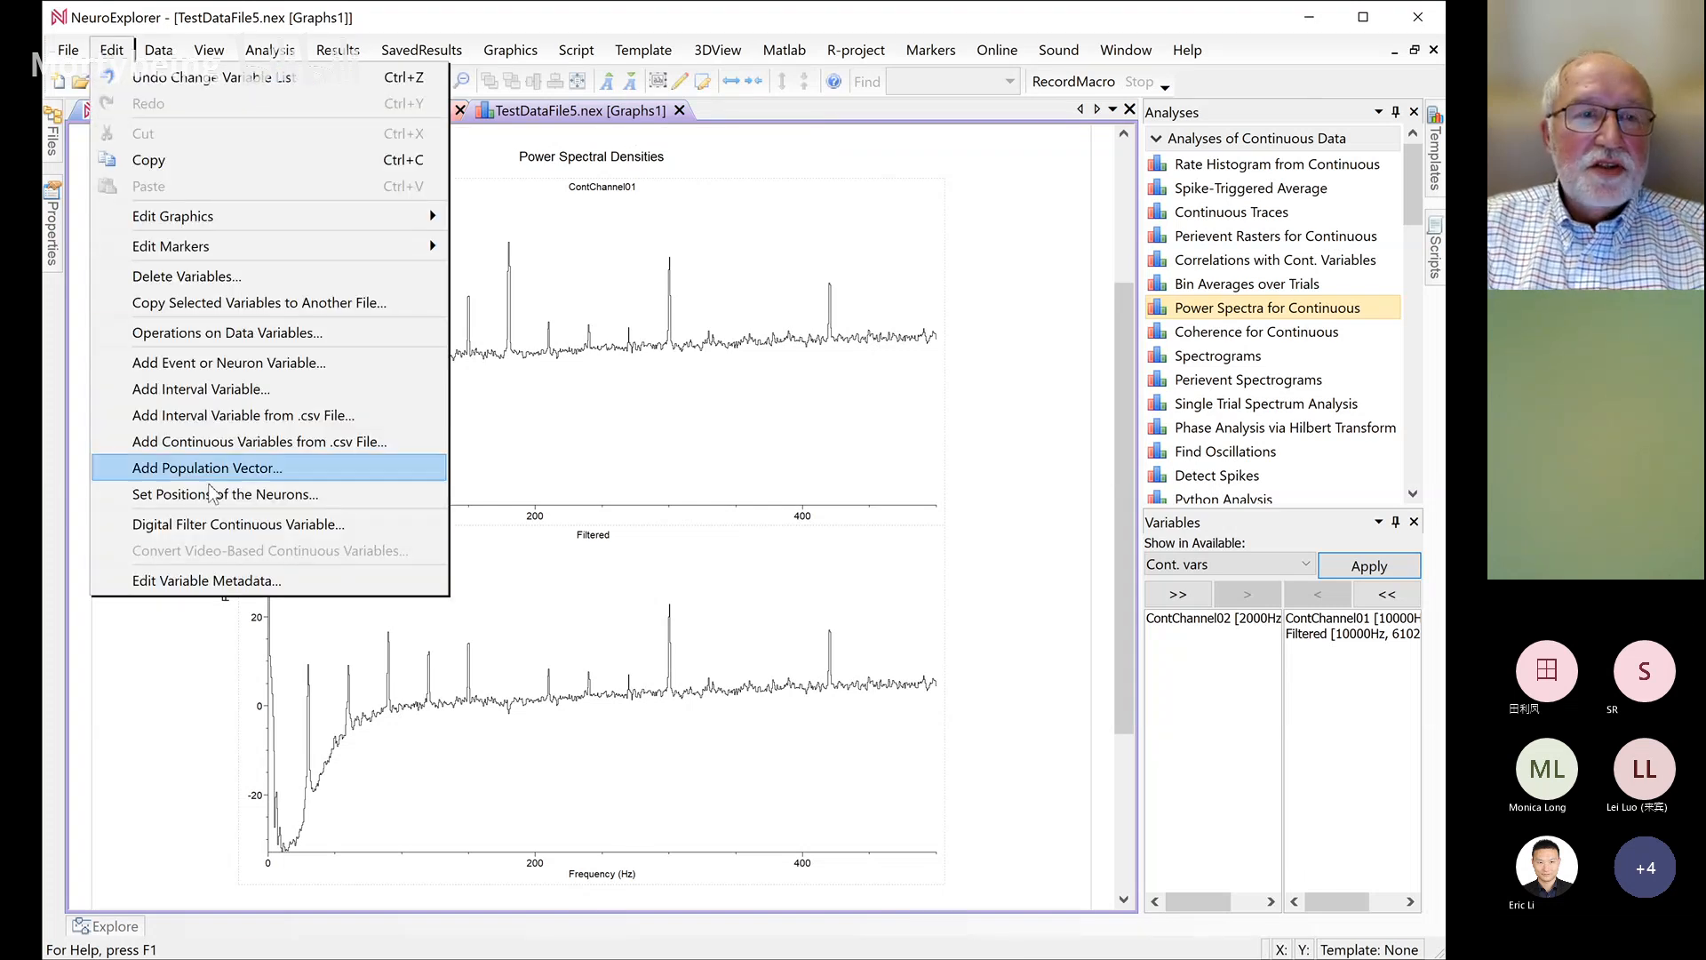
pyautogui.click(227, 522)
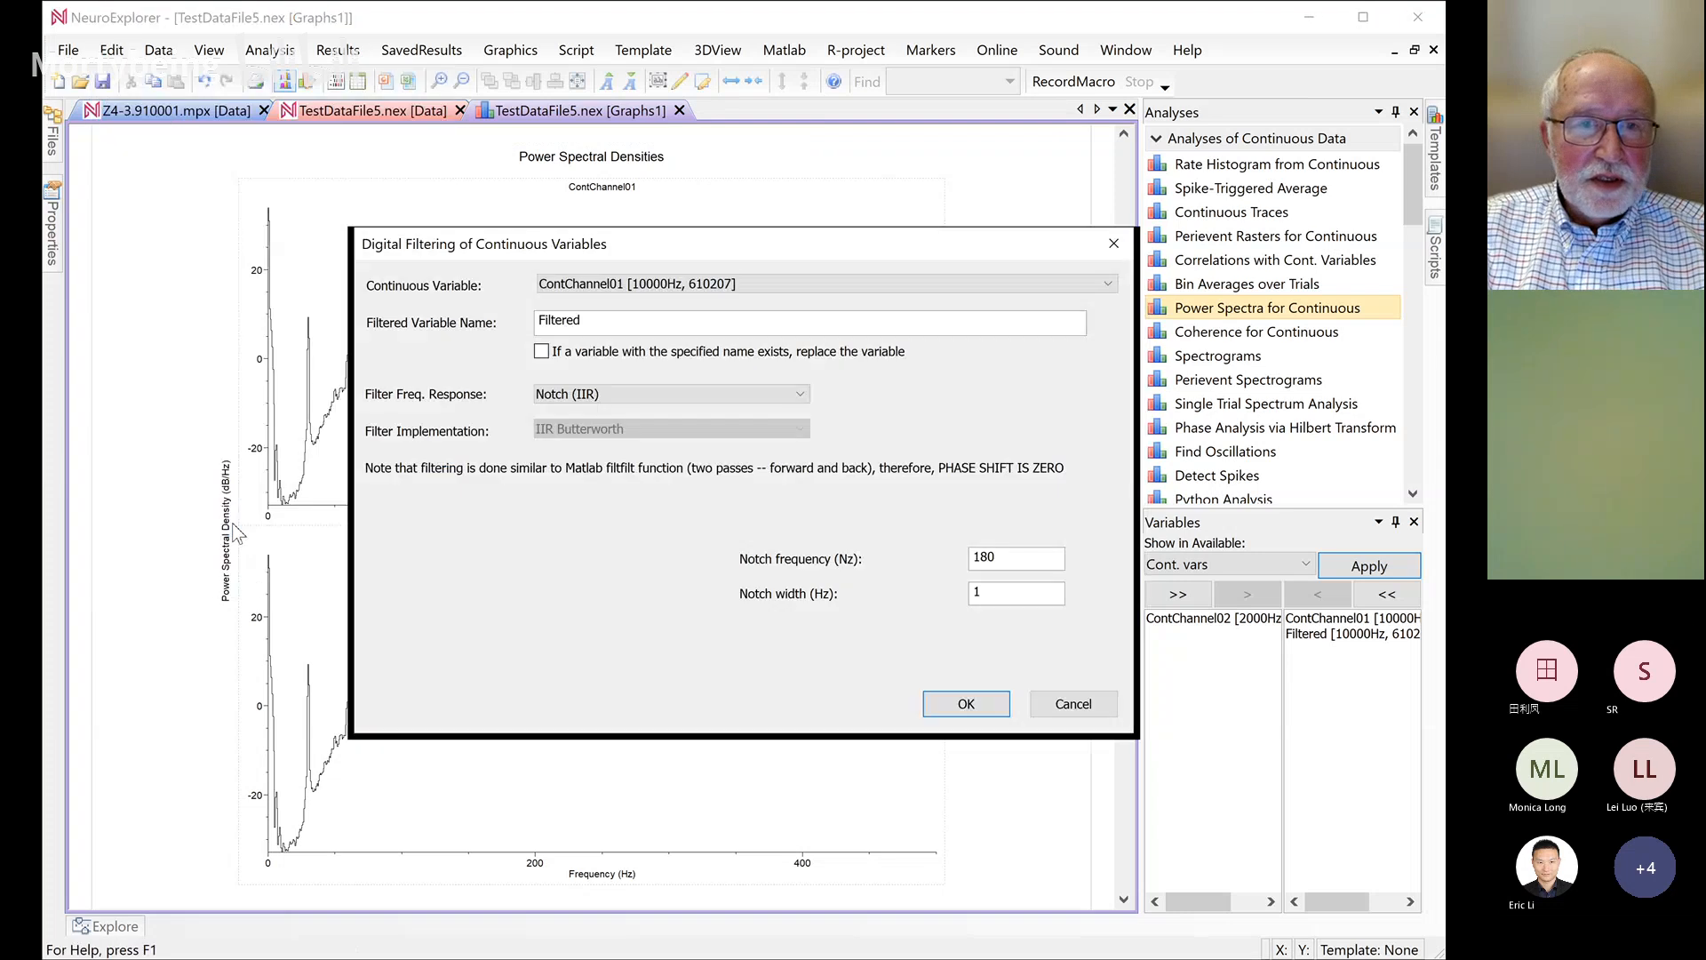
pyautogui.click(609, 393)
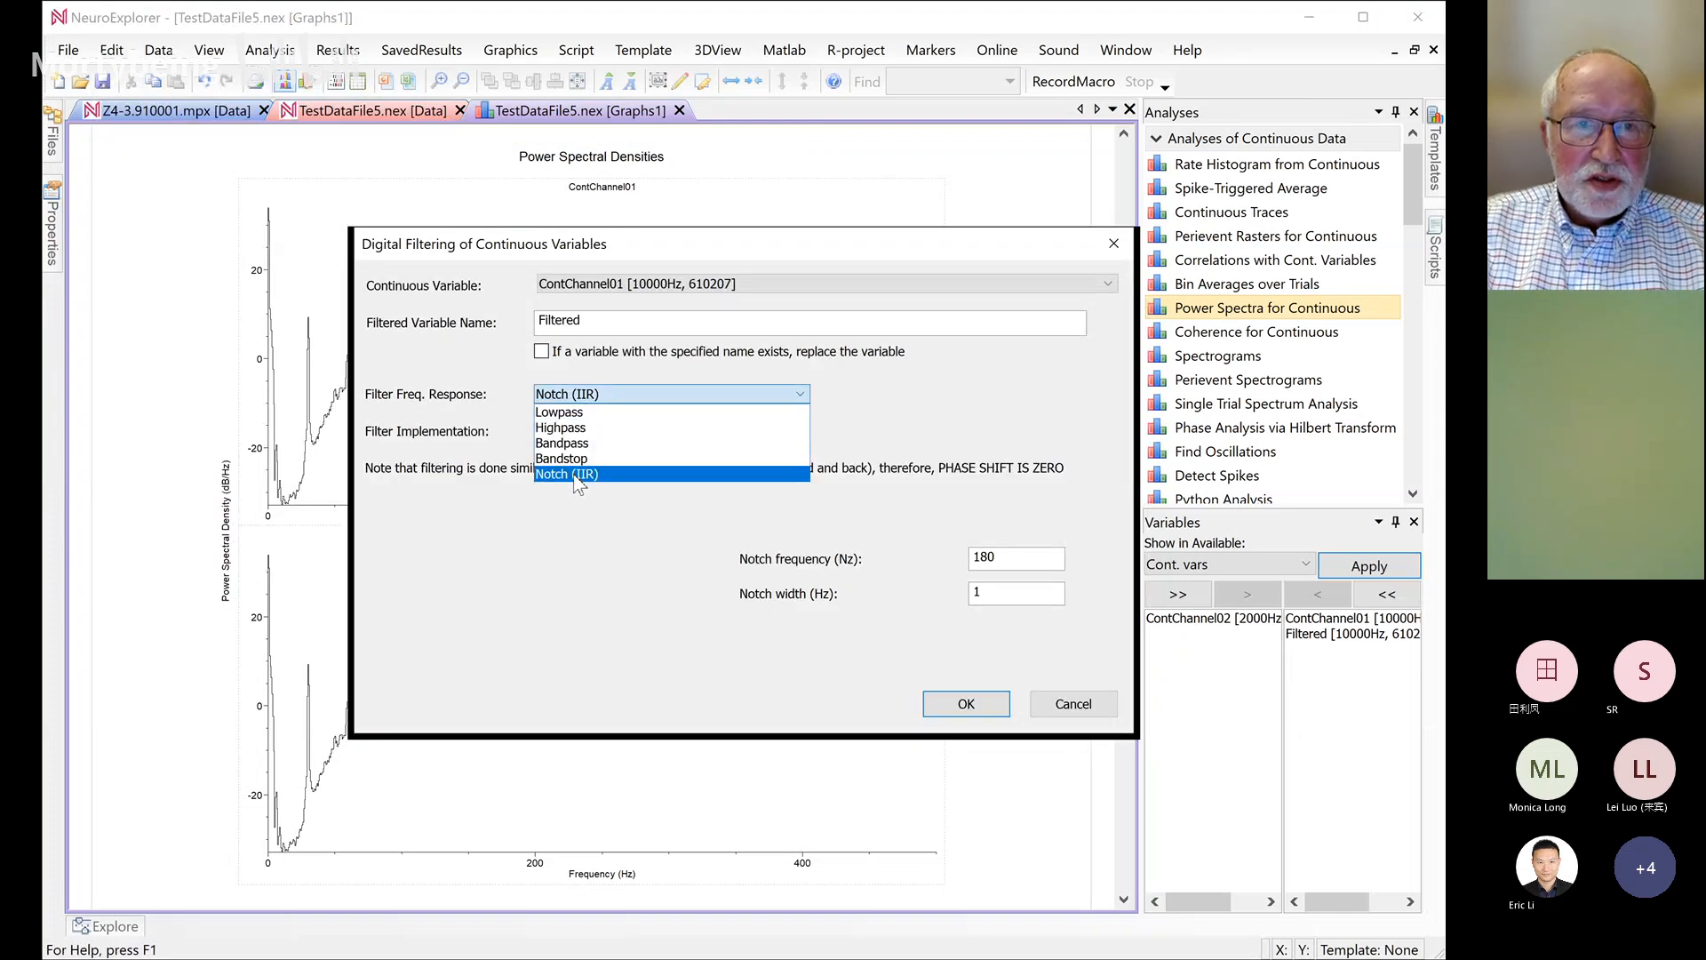
pyautogui.click(573, 475)
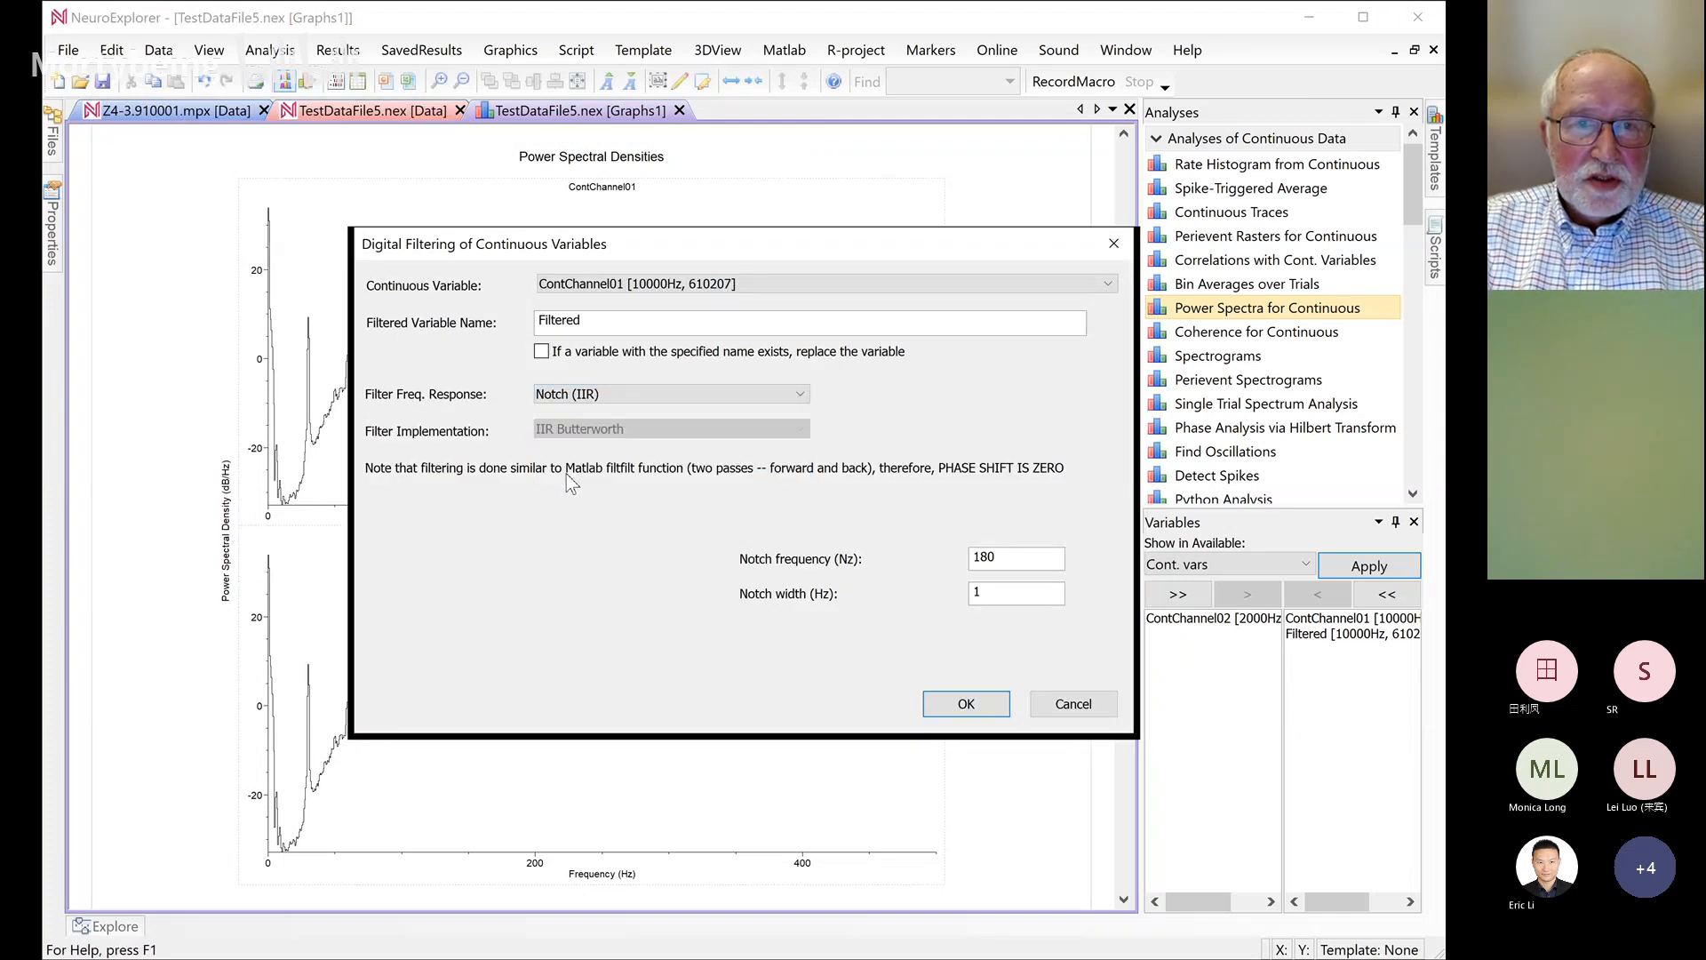
pyautogui.doubleClick(962, 558)
pyautogui.write('180')
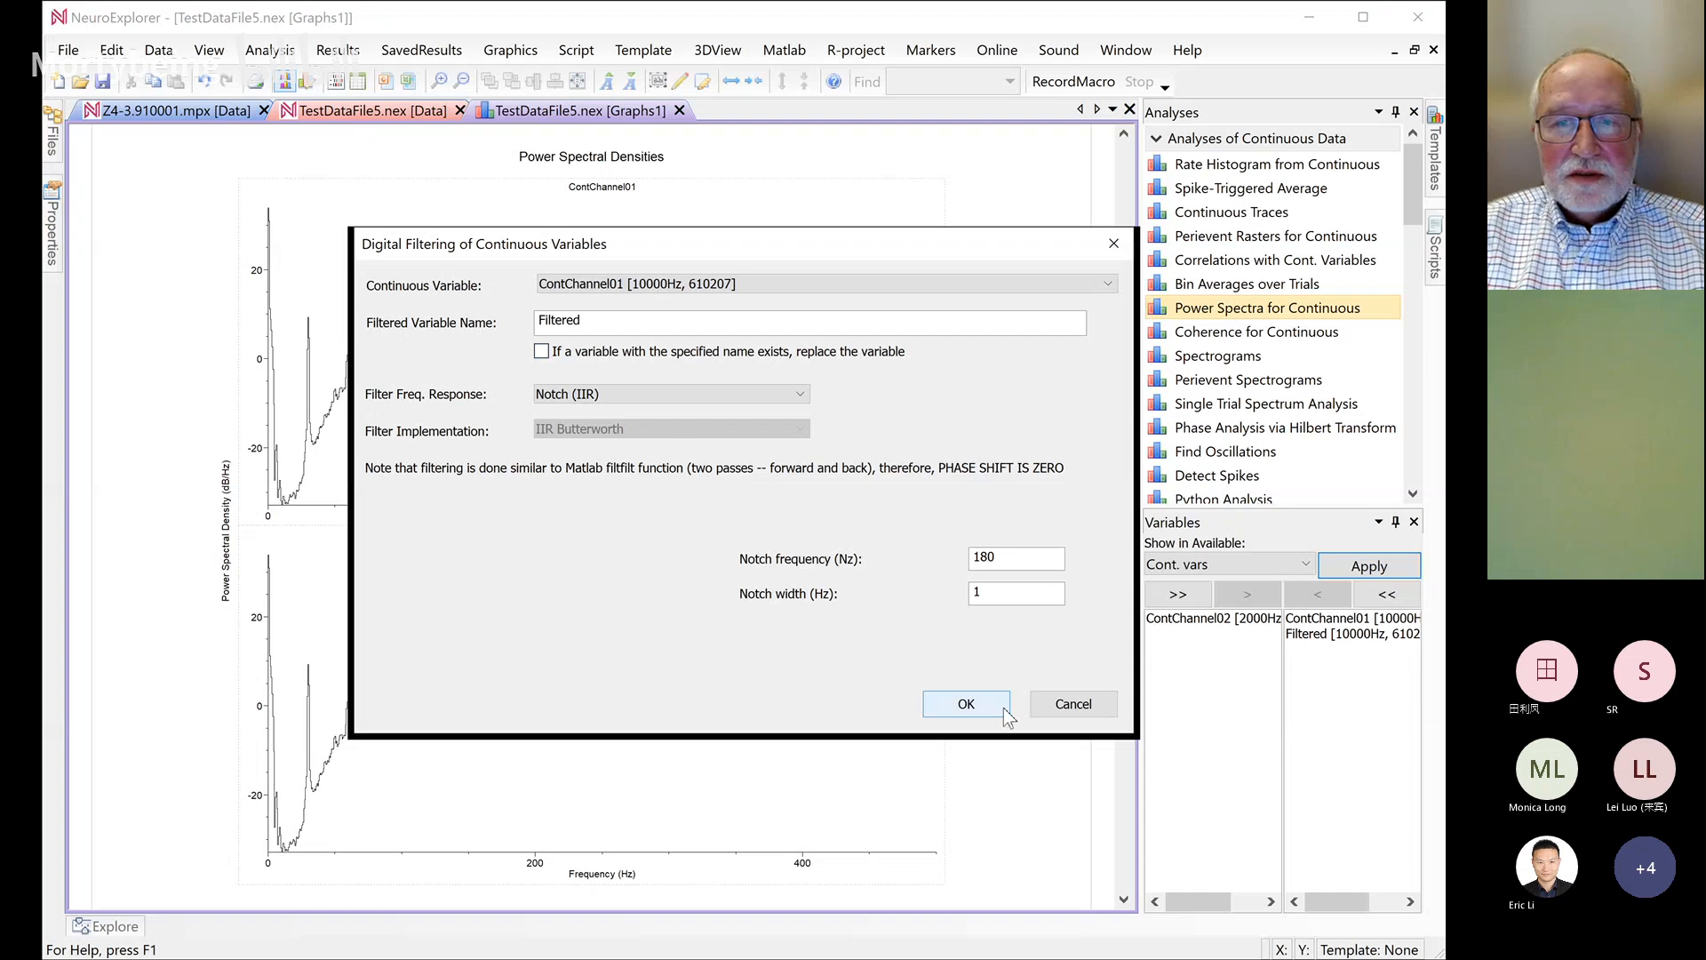
pyautogui.click(969, 704)
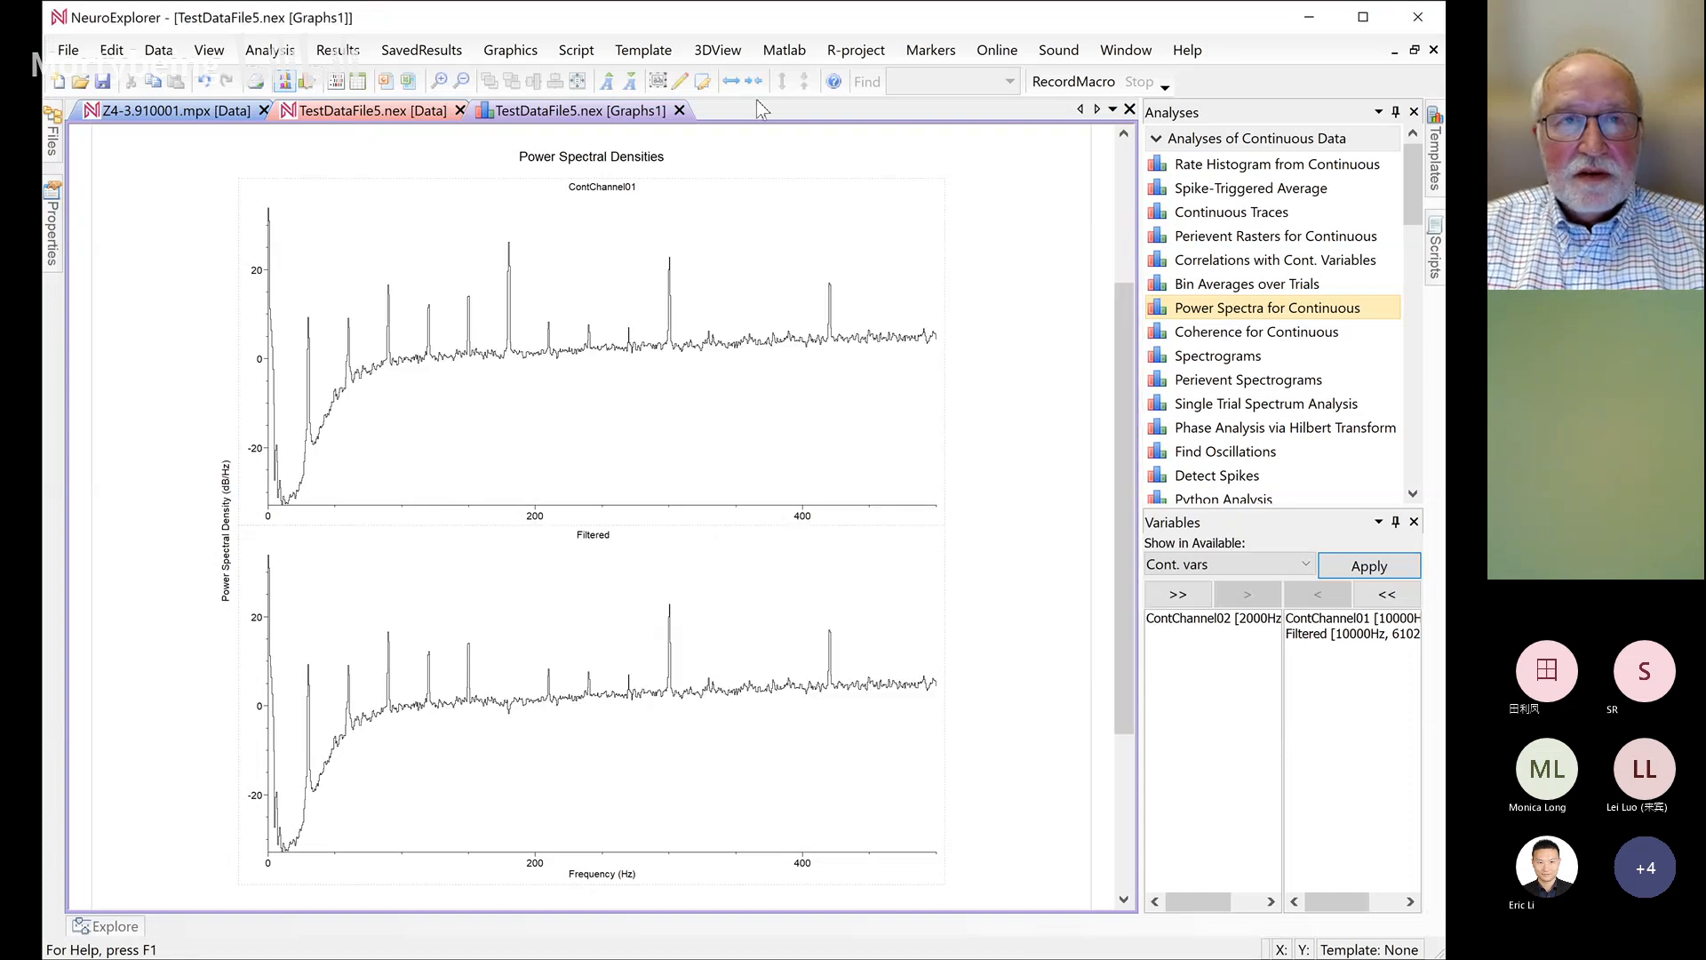
# Close the power spectra graph and the TestDataFile5.nex data file without saving its changes
pyautogui.click(681, 111)
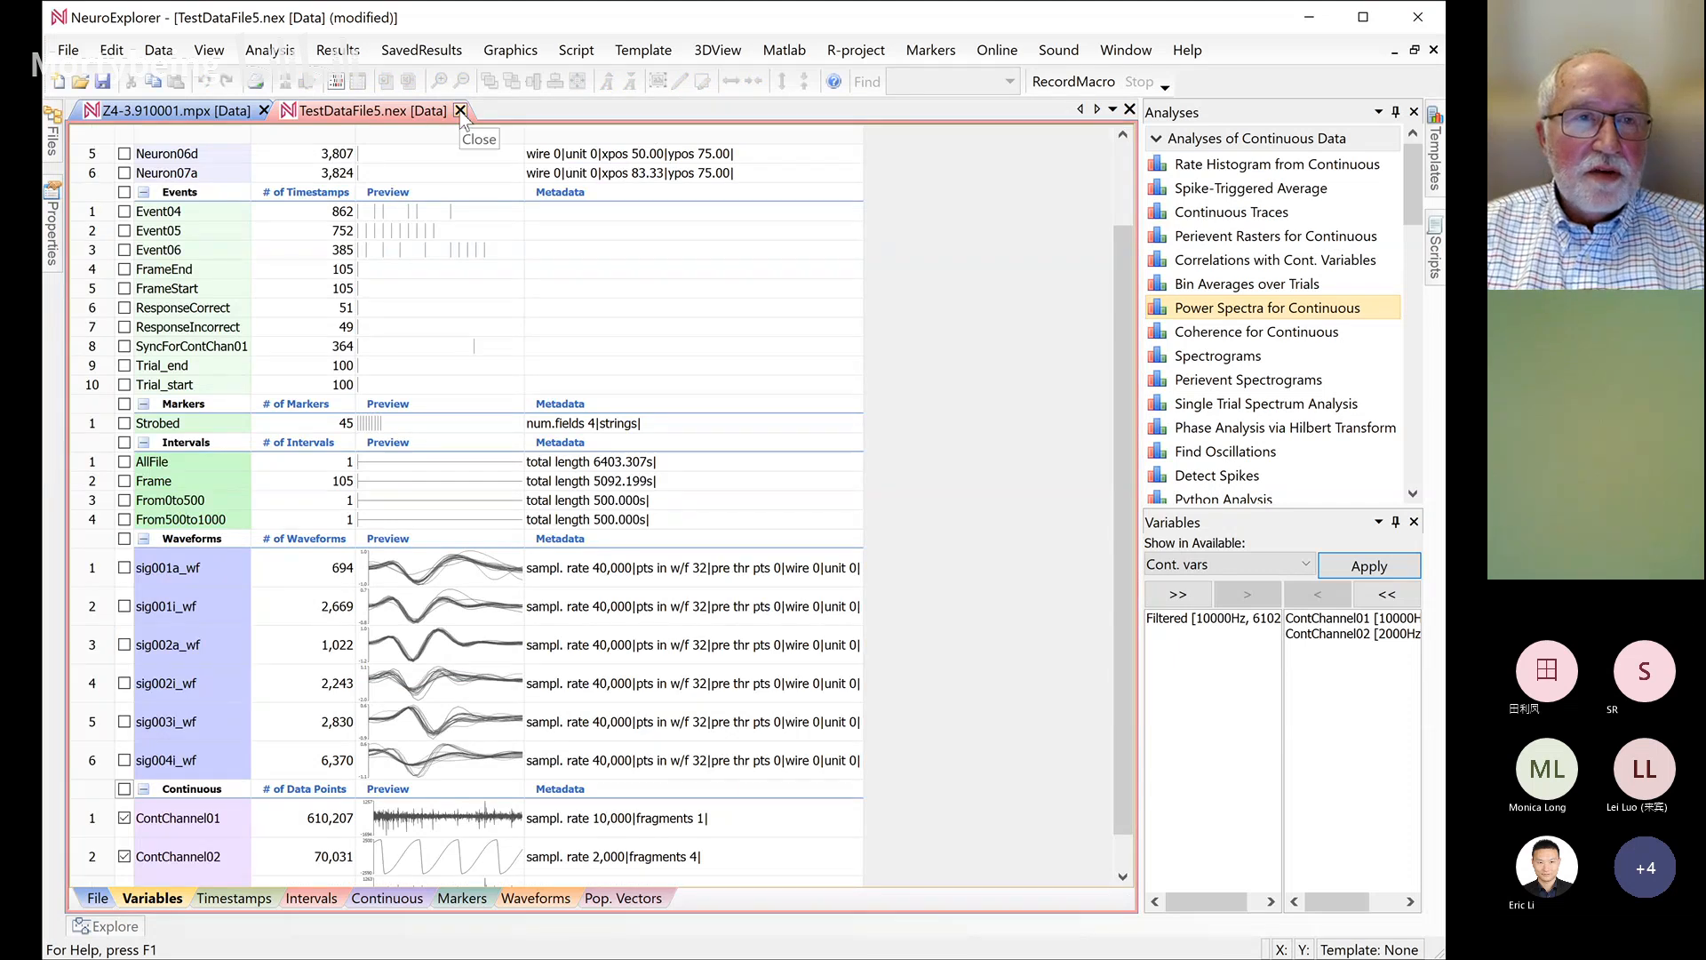
pyautogui.click(460, 111)
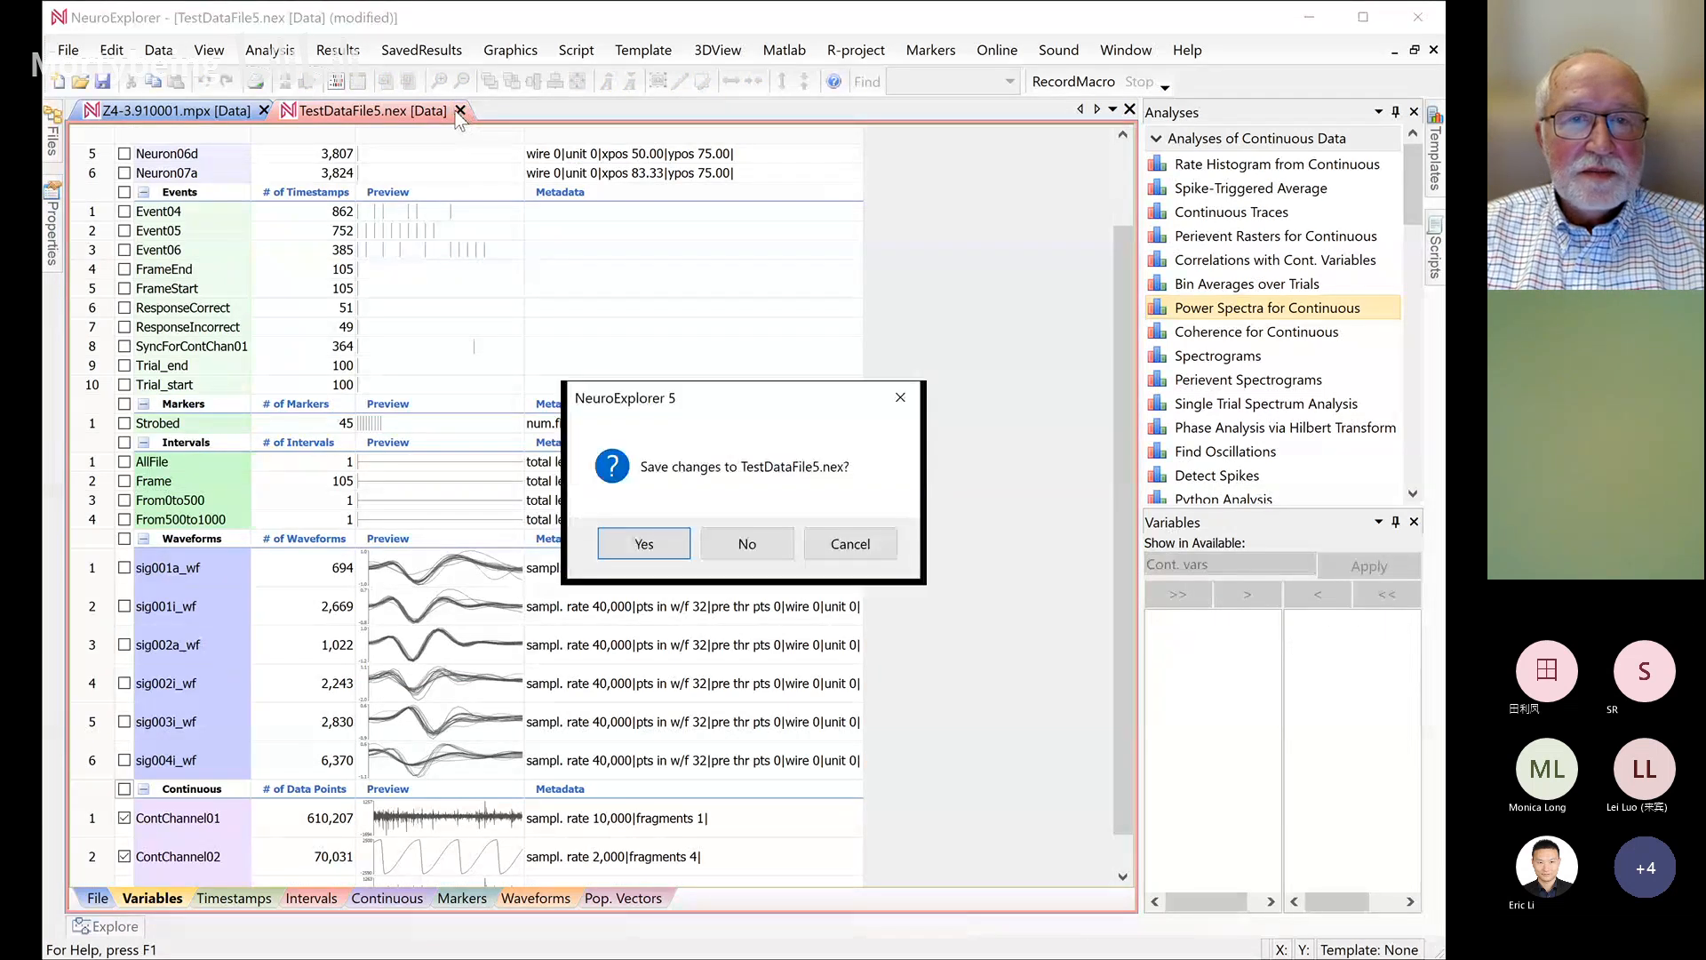
pyautogui.click(738, 544)
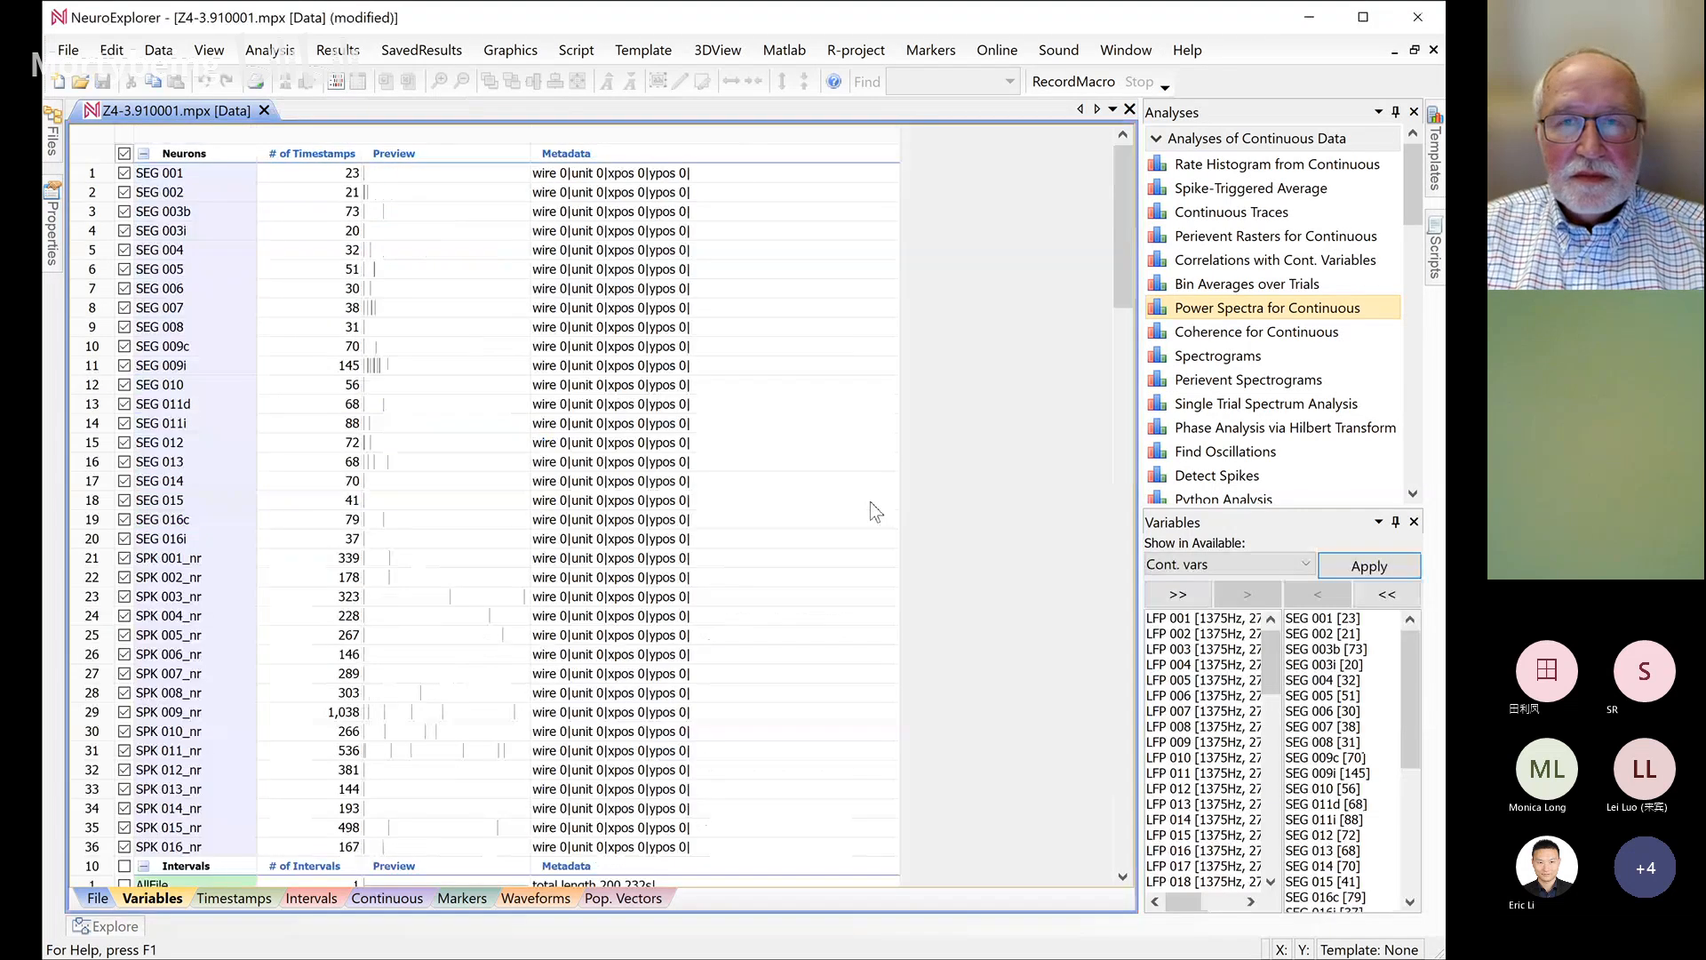
# Look through the variable list of Z4-3.910001.mpx, from the neurons down to the SPK continuous channels
pyautogui.scroll(-3, 872, 504)
pyautogui.scroll(-3, 996, 440)
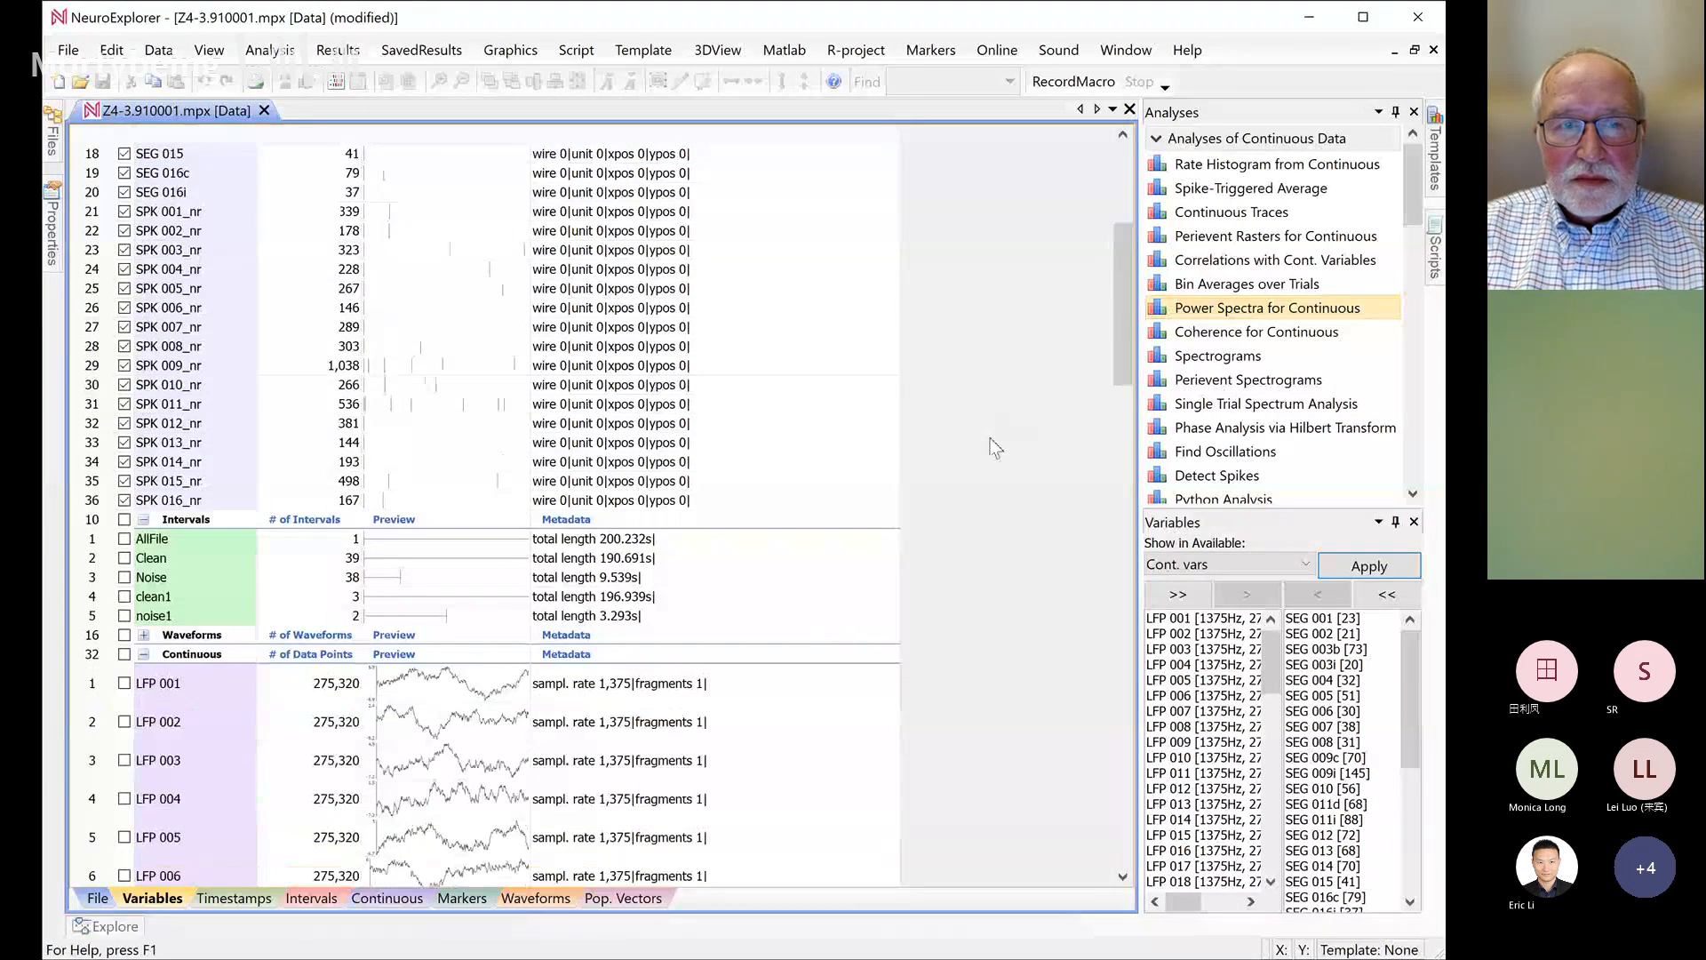
pyautogui.scroll(-3, 969, 514)
pyautogui.scroll(-14, 969, 528)
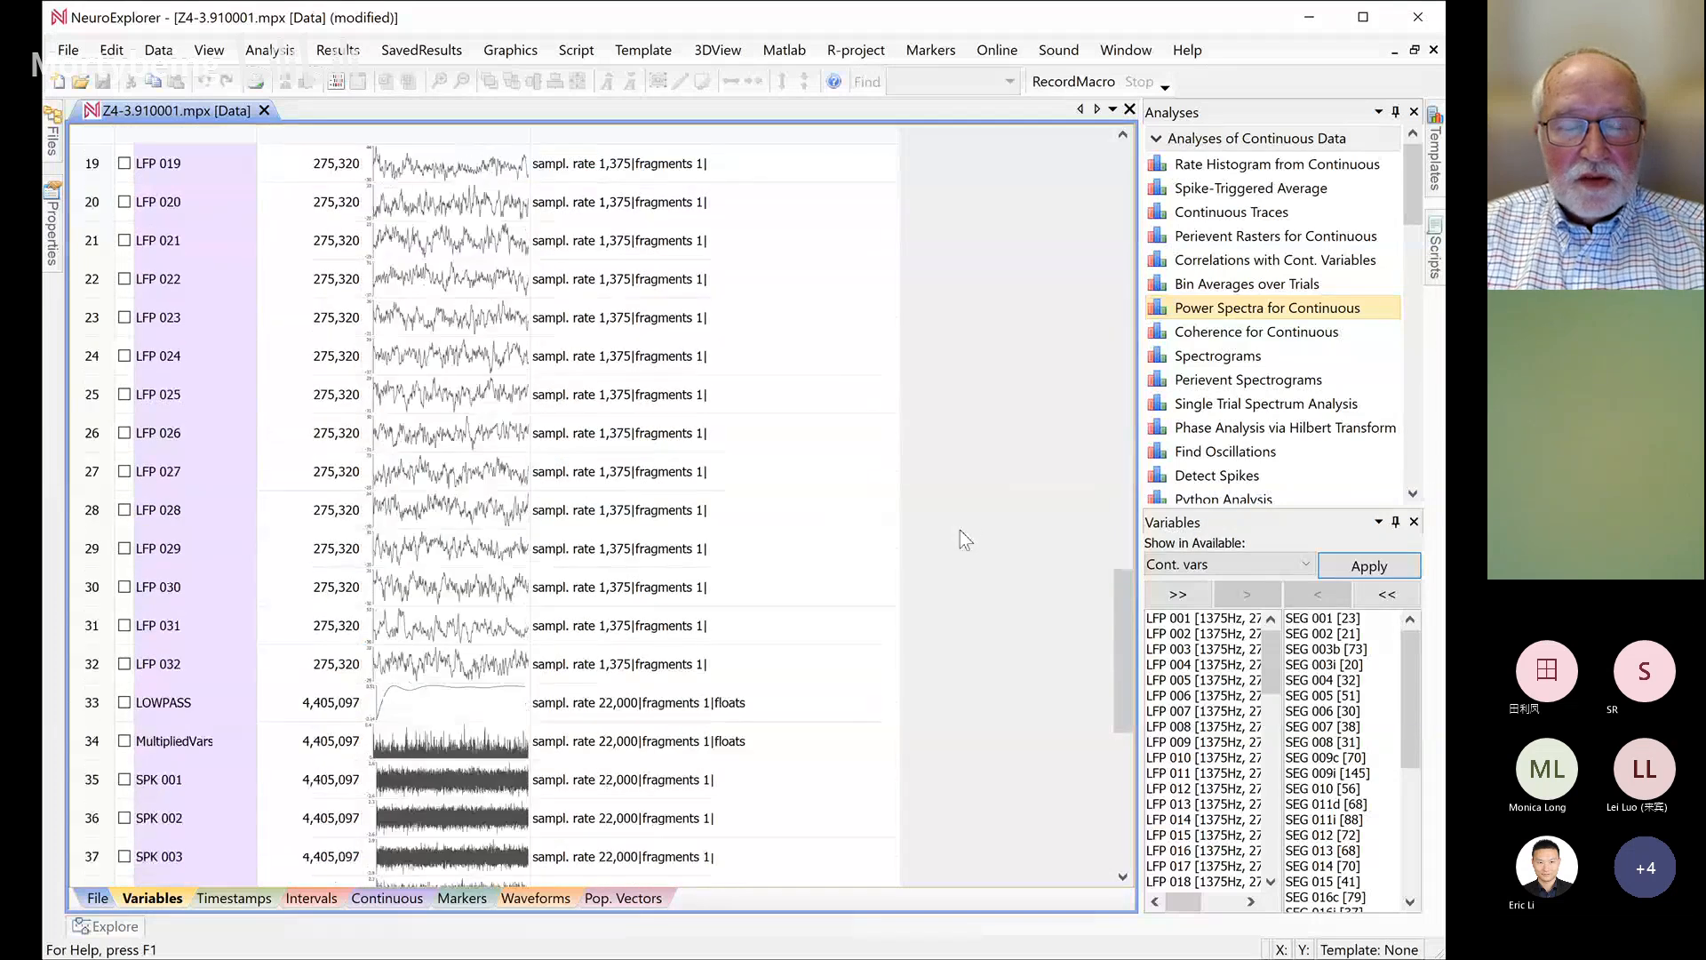
pyautogui.scroll(-3, 960, 530)
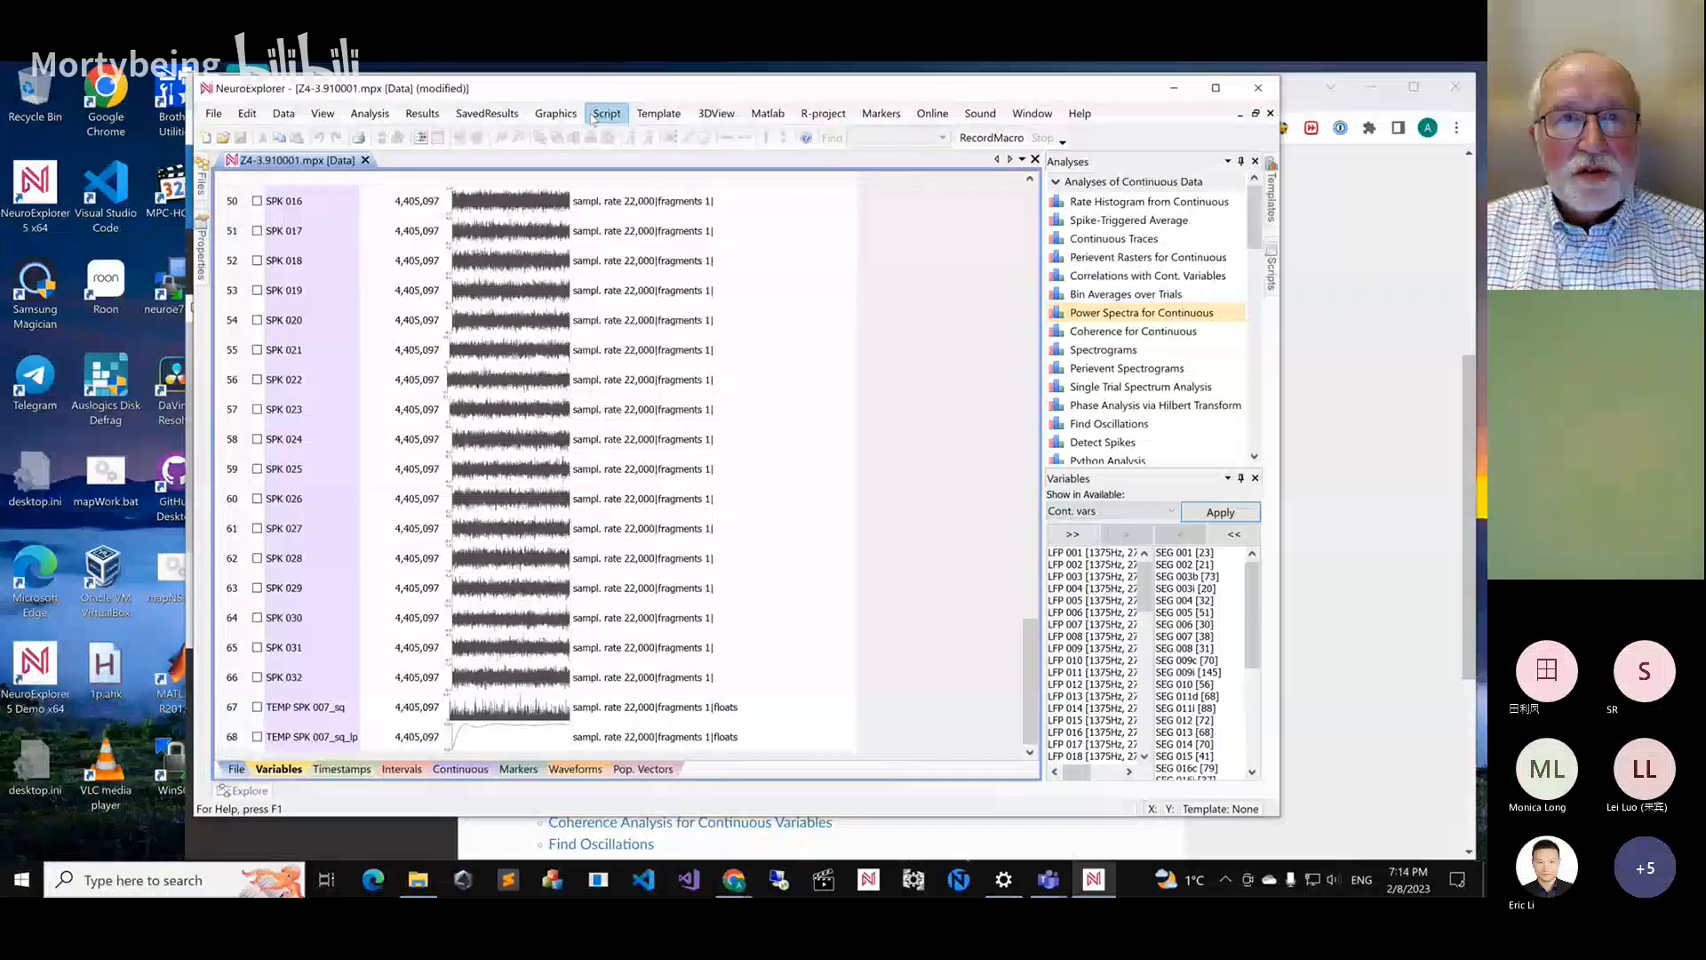
# Open the recently used script CleanFilter.py, examine how it interval-filters the SPK channels, and close the script editor
pyautogui.click(604, 114)
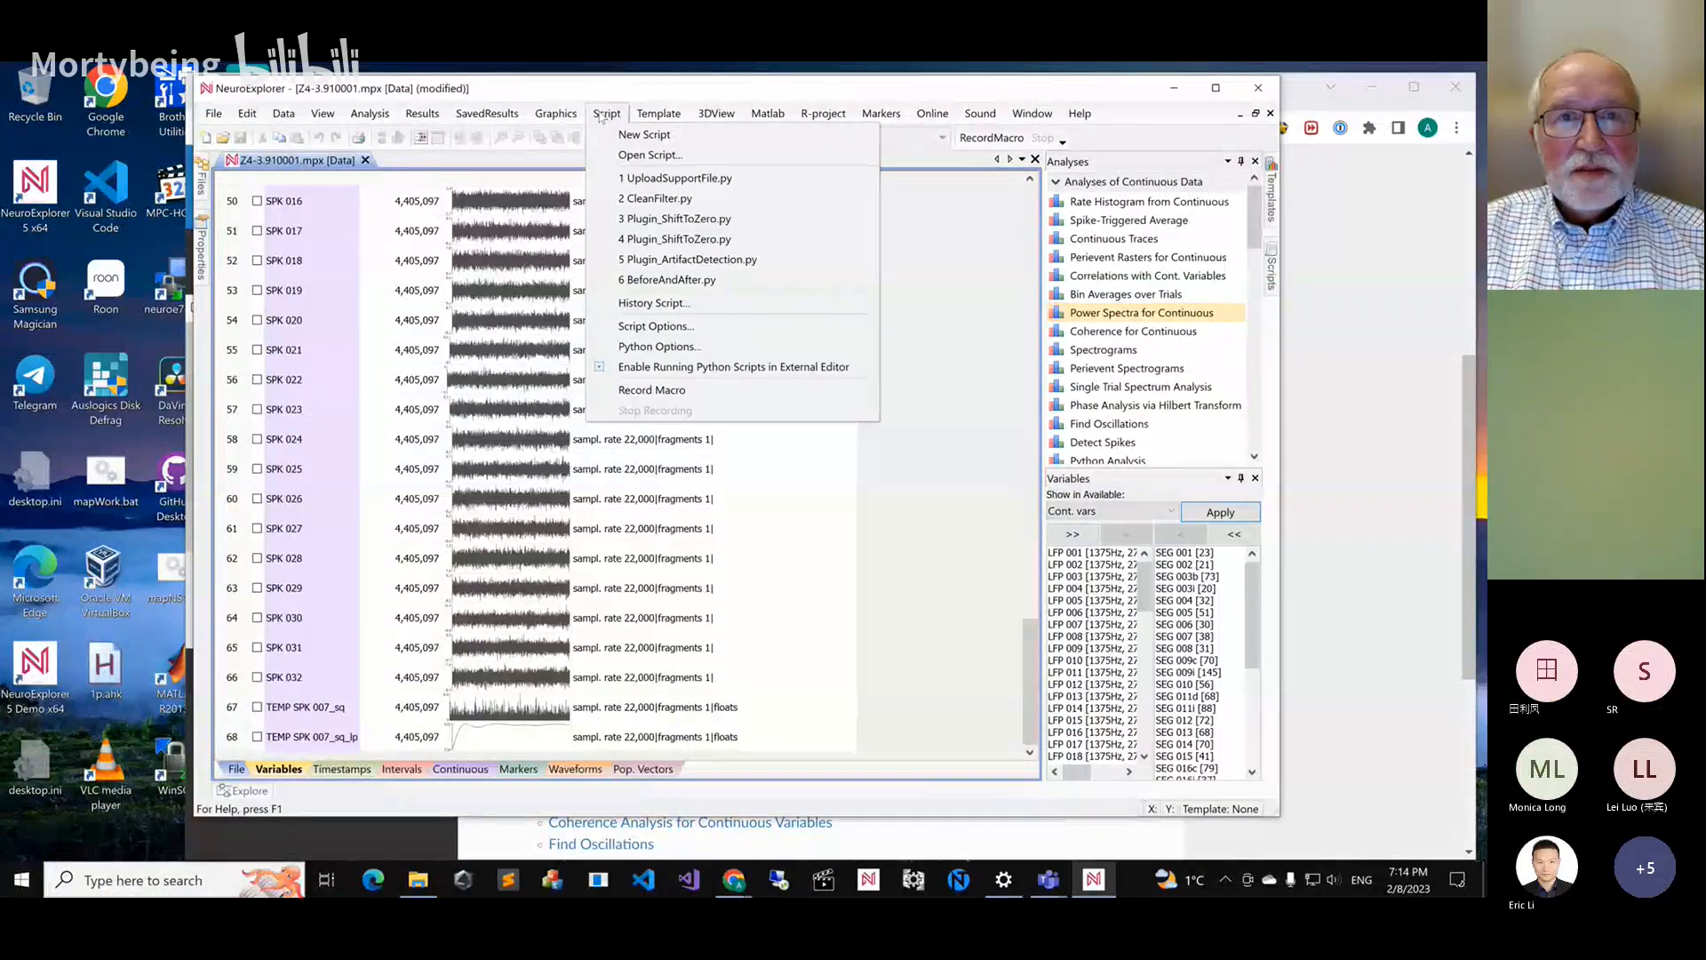
pyautogui.click(654, 199)
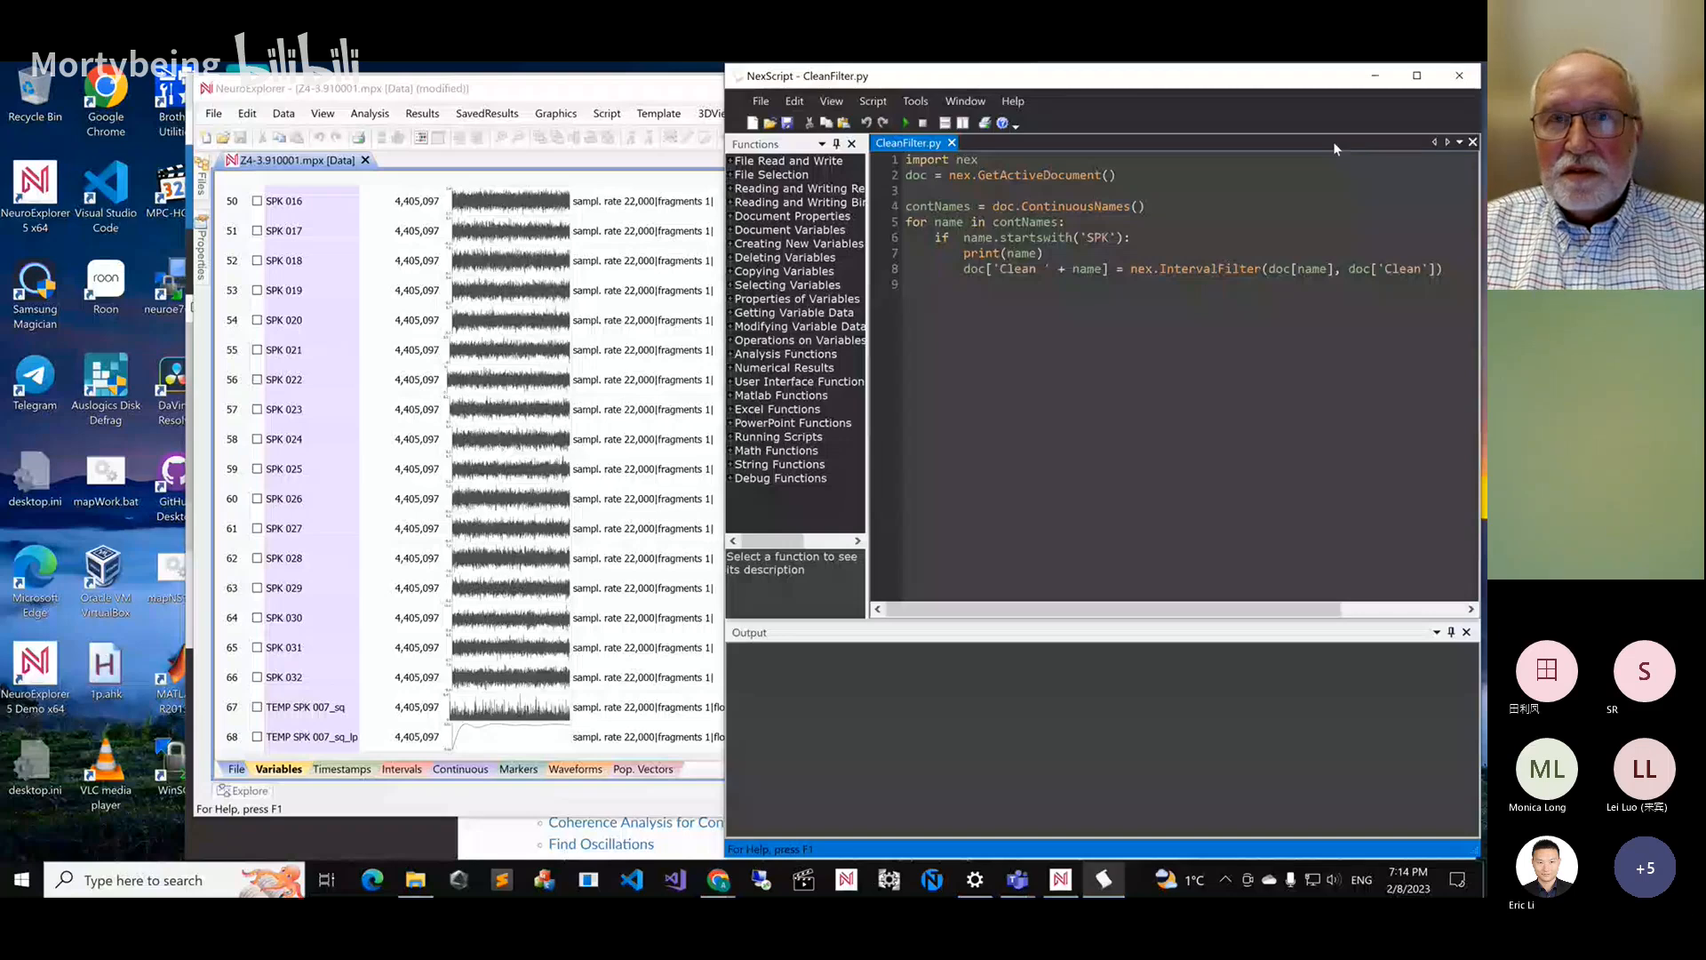
pyautogui.click(1458, 76)
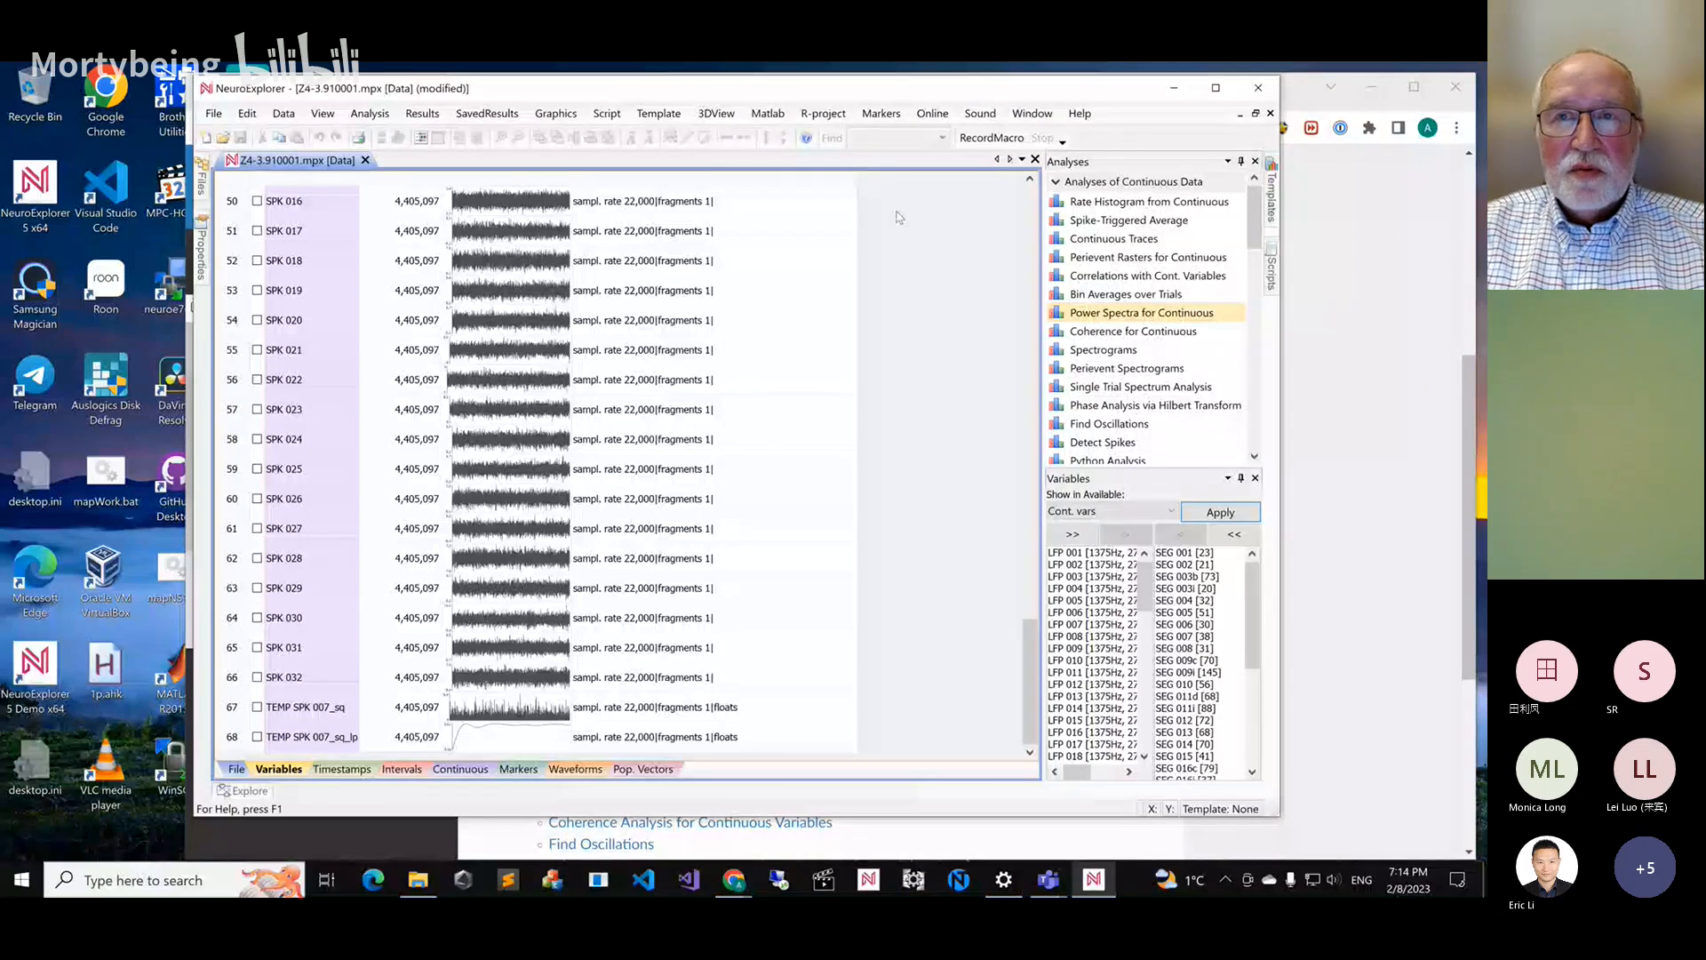
pyautogui.click(1080, 115)
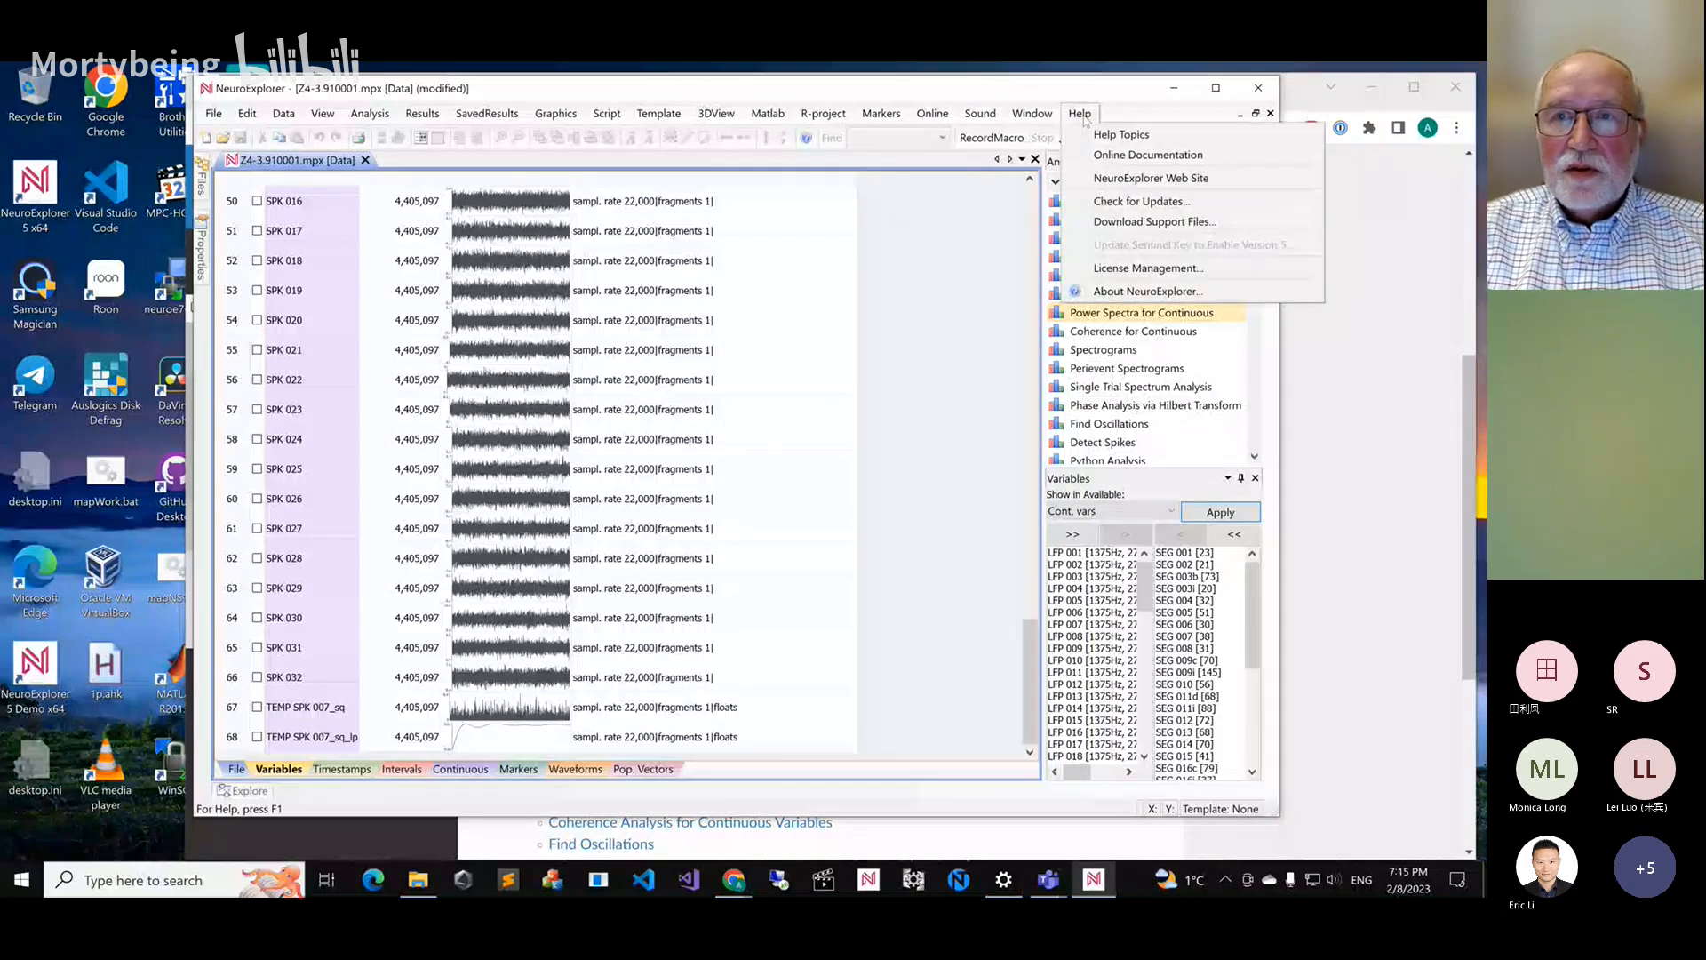
pyautogui.click(1081, 114)
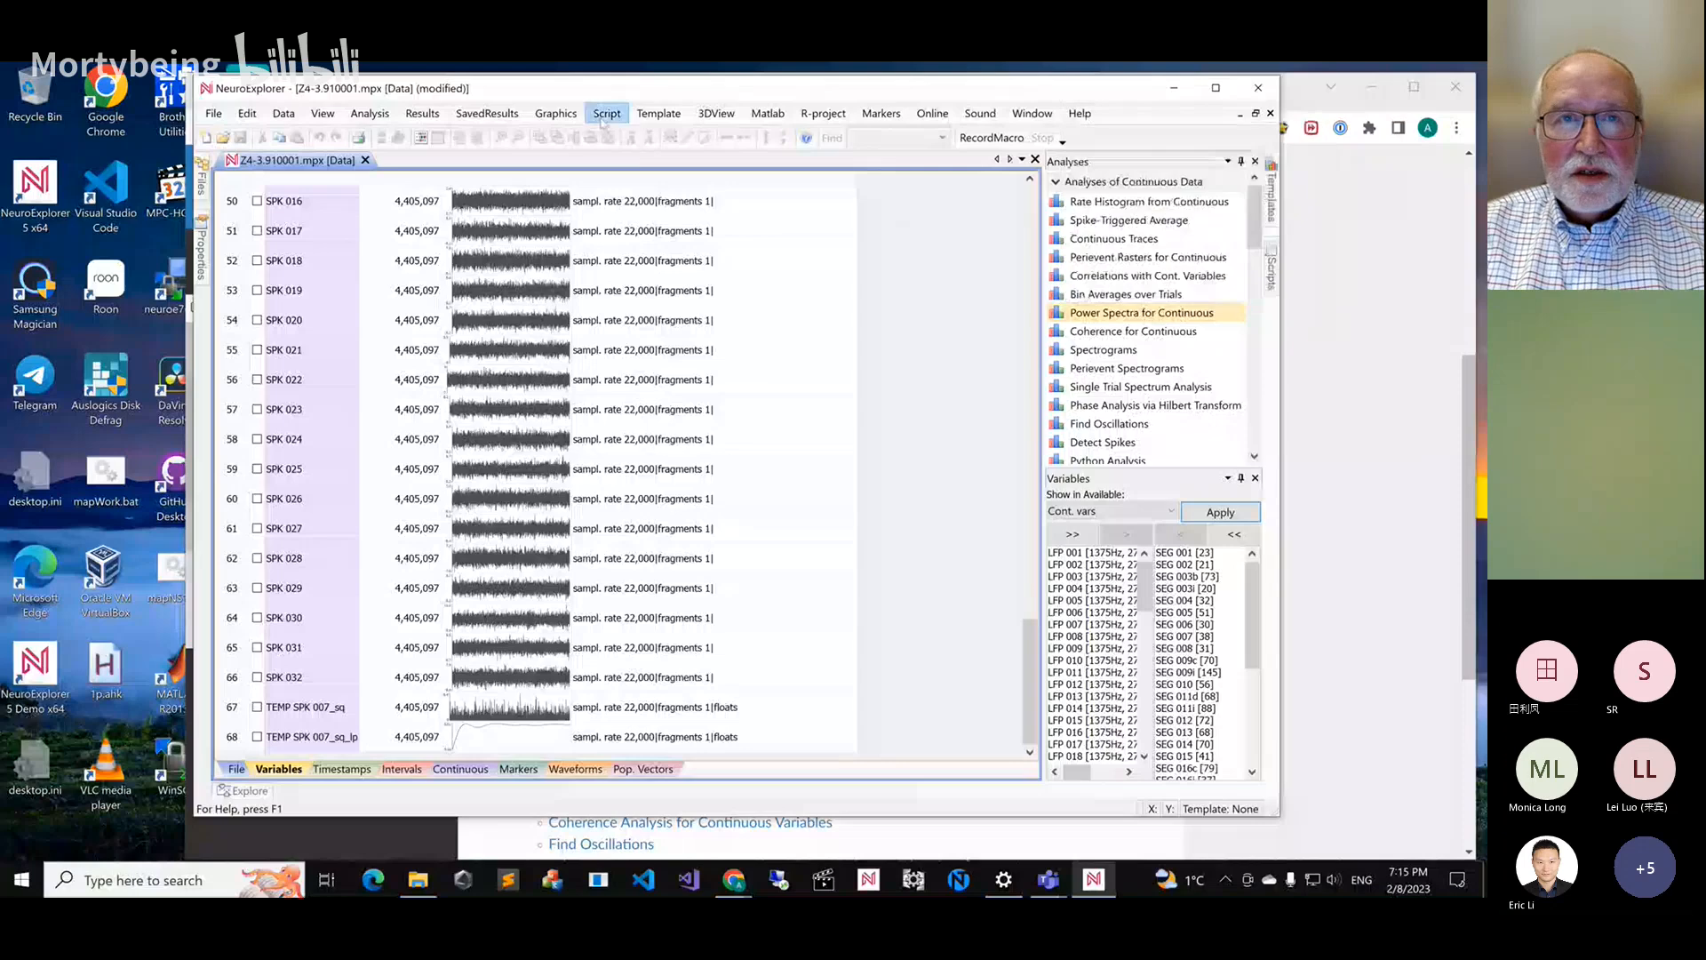
# Open CleanFilter.py from the Scripts folder sorted by date modified, examine its code and how to start it, and close the script editor
pyautogui.click(606, 113)
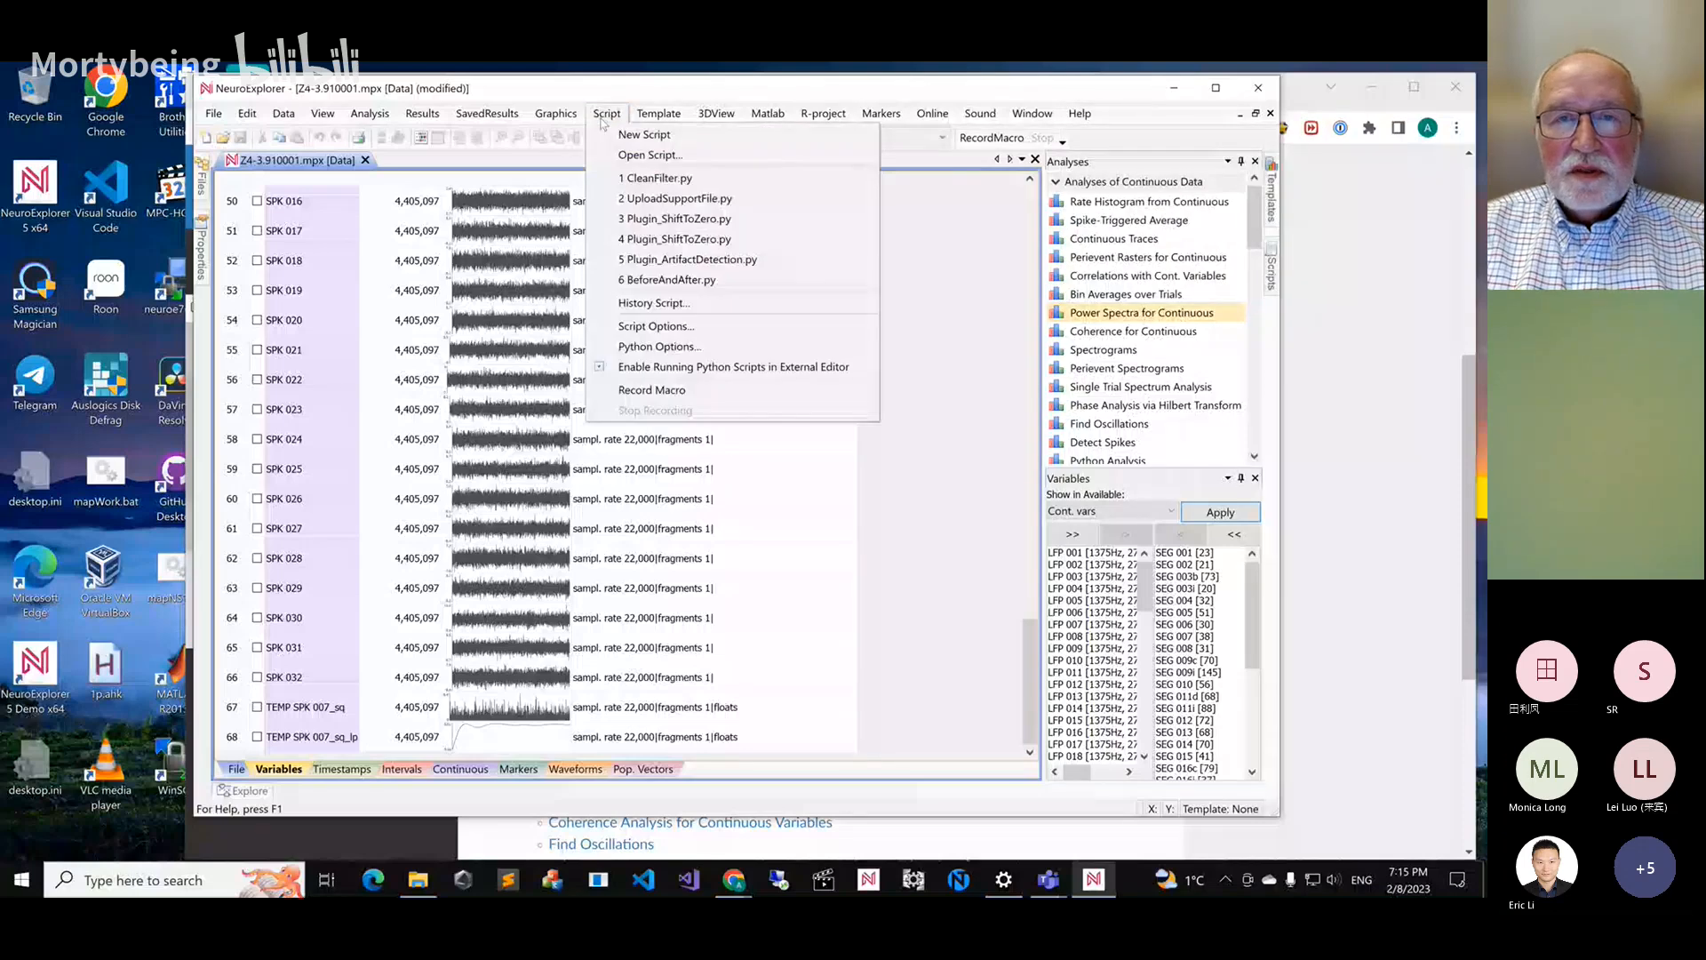
pyautogui.click(649, 155)
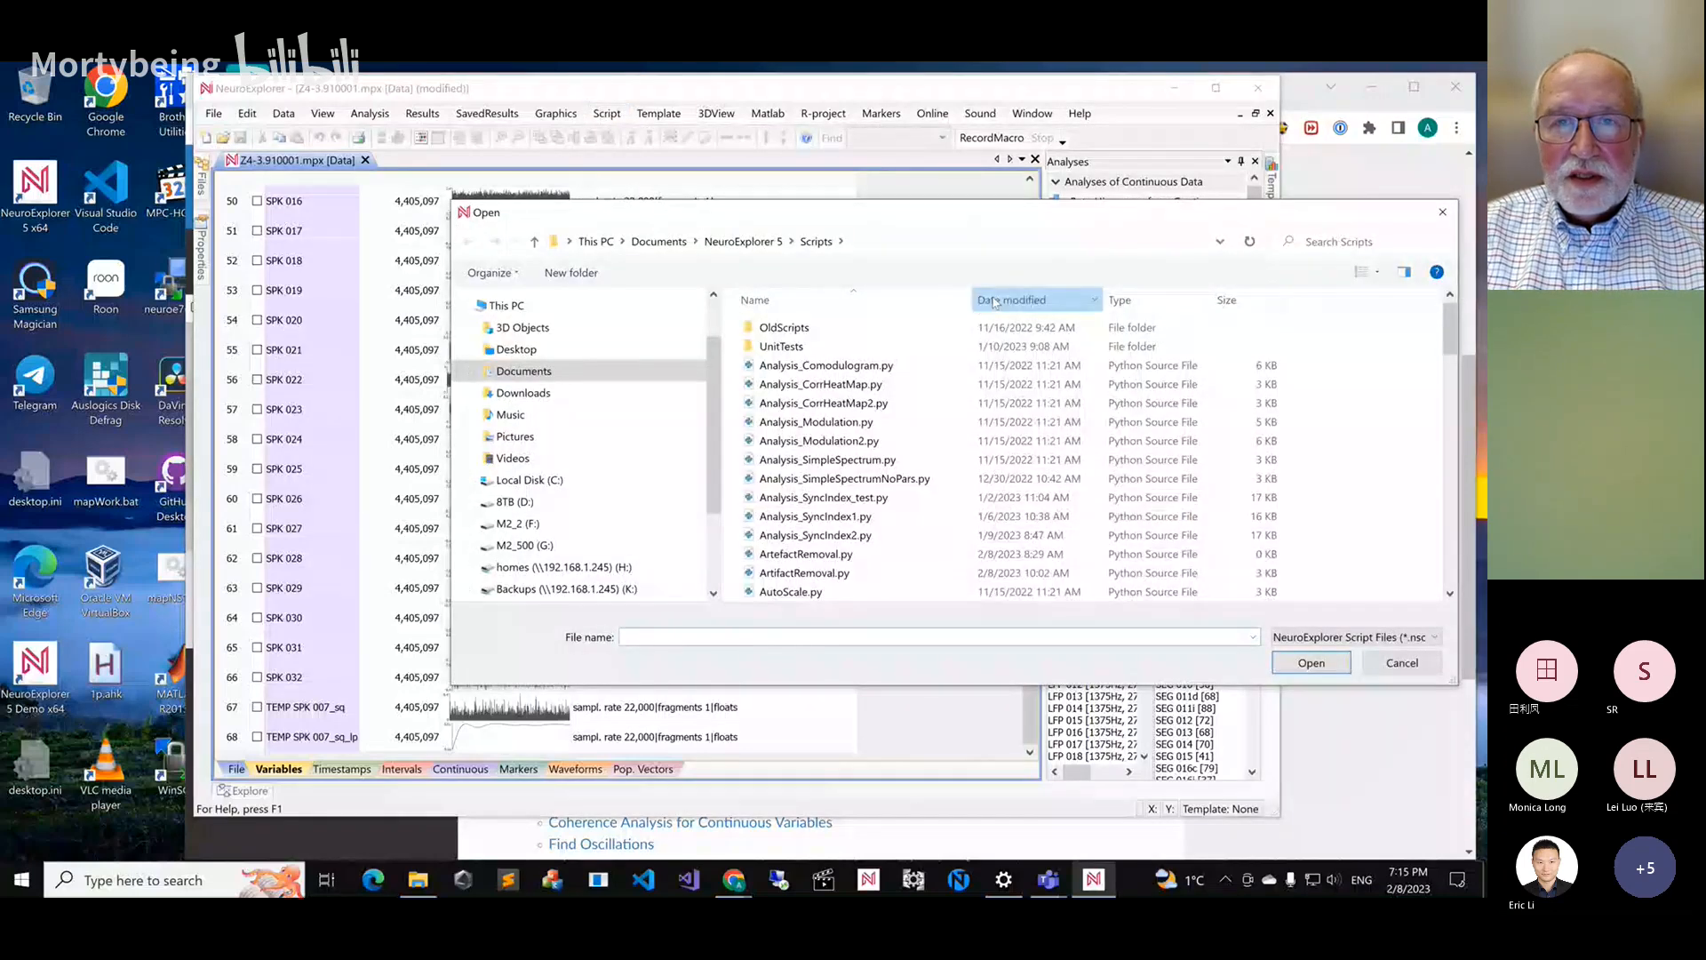
pyautogui.click(995, 303)
pyautogui.click(1014, 345)
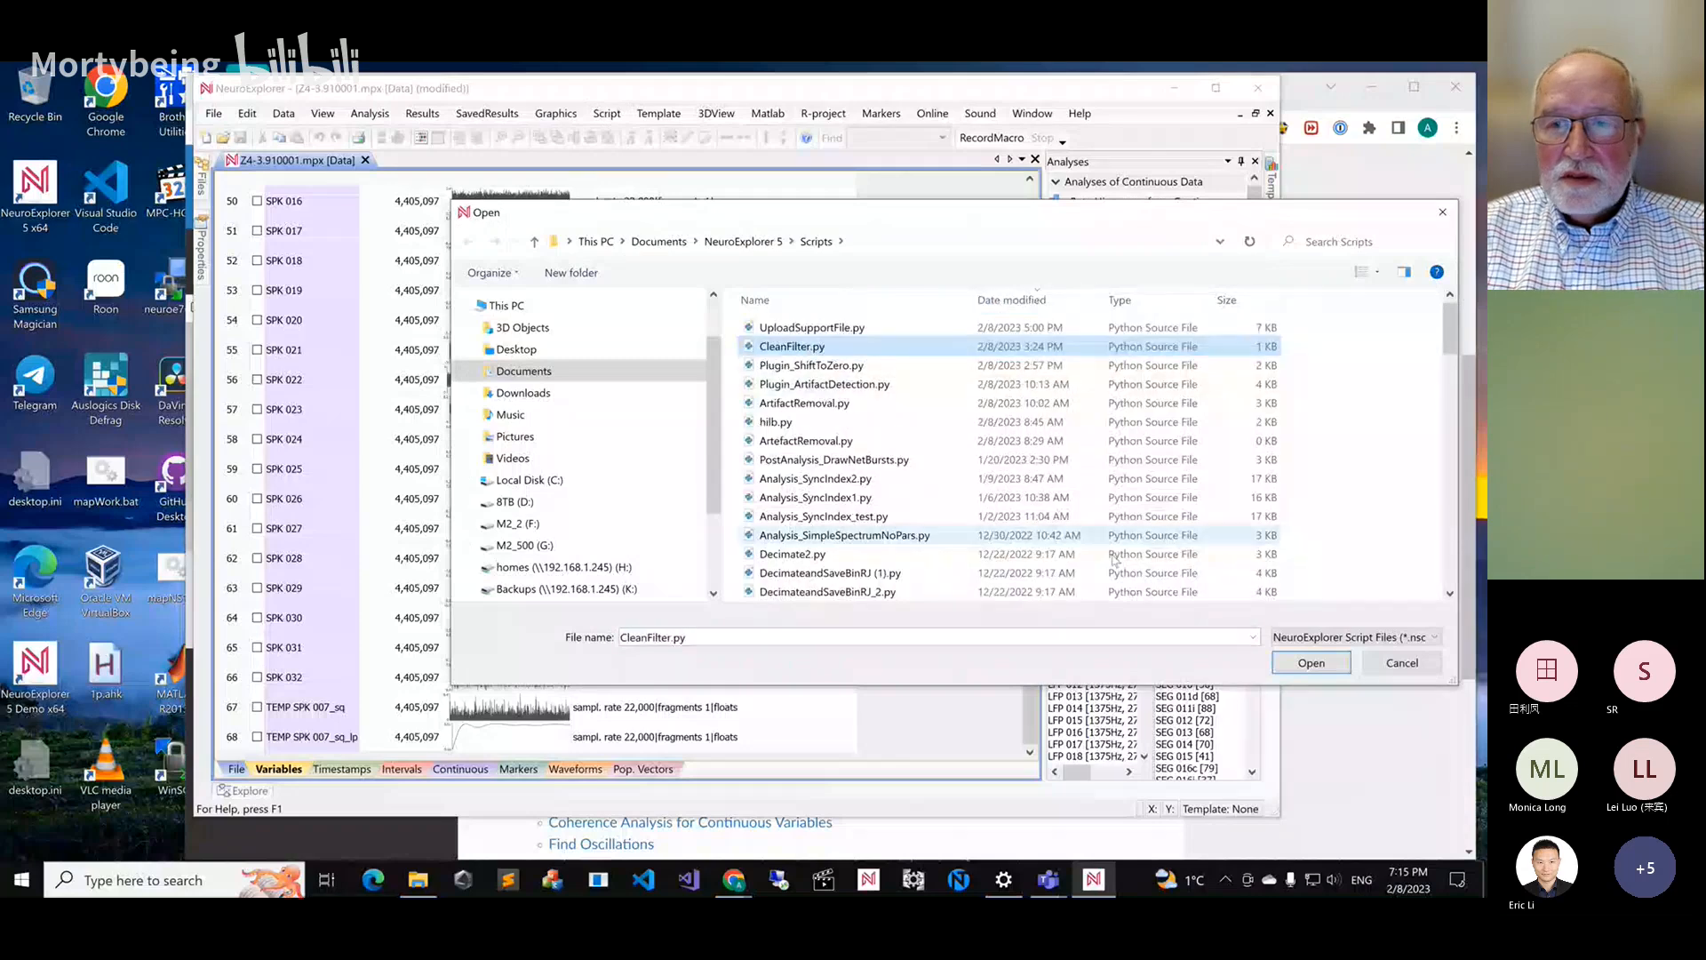
pyautogui.click(1311, 663)
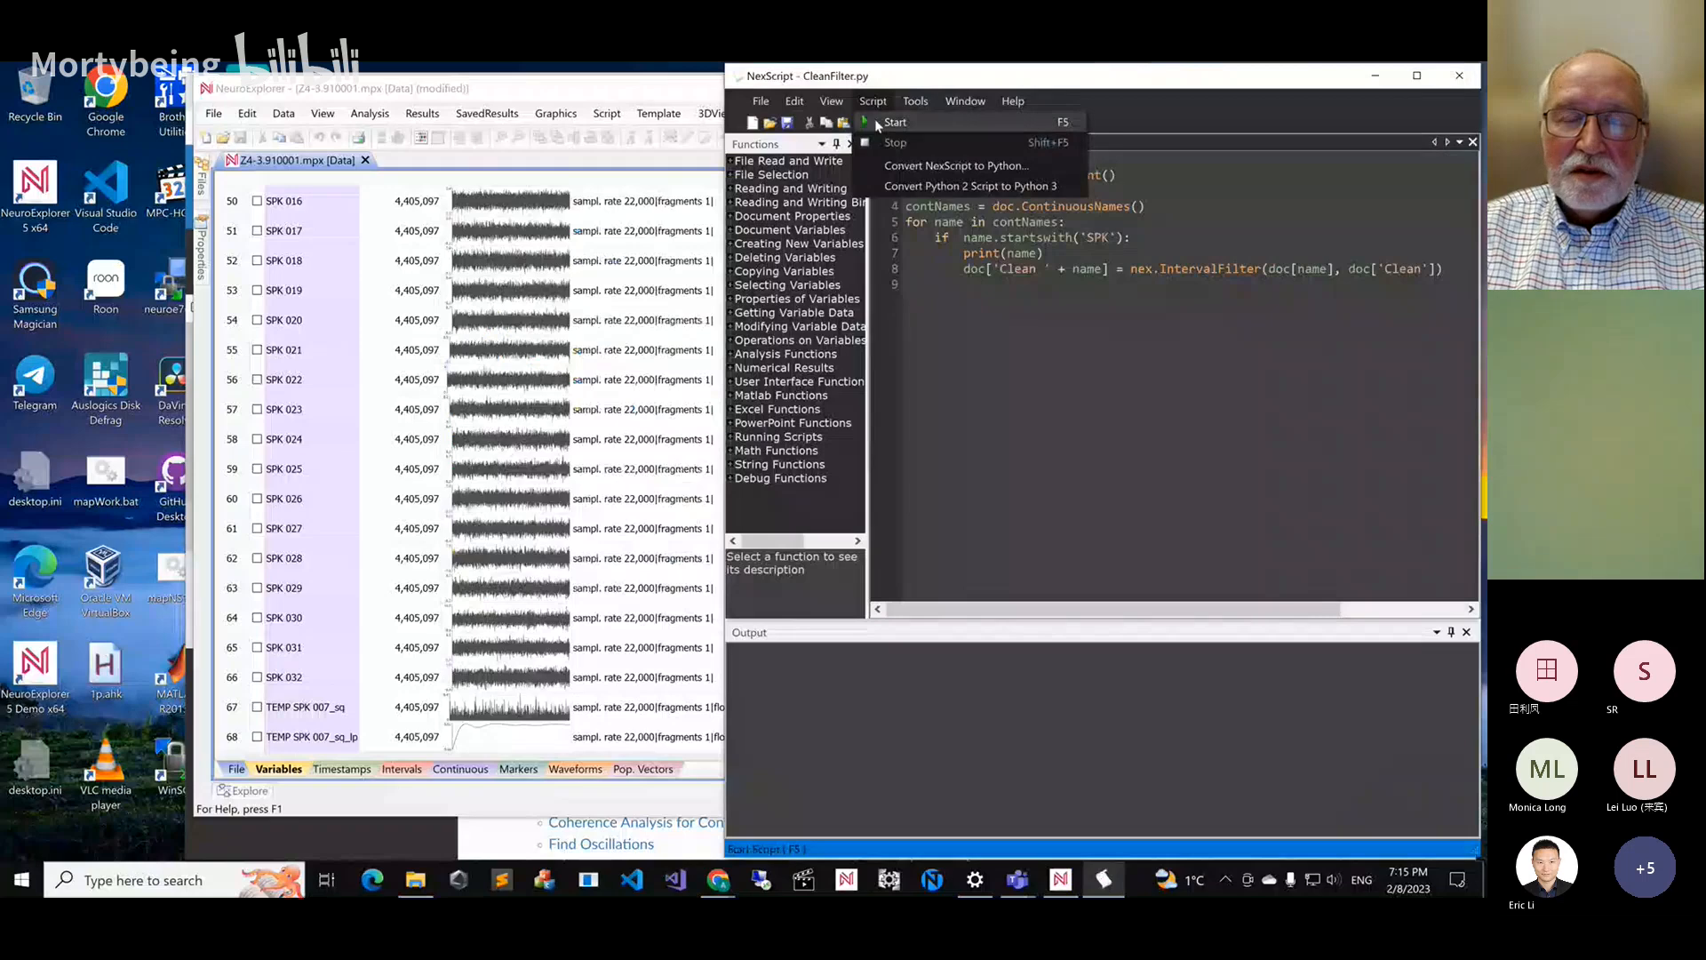
pyautogui.click(875, 119)
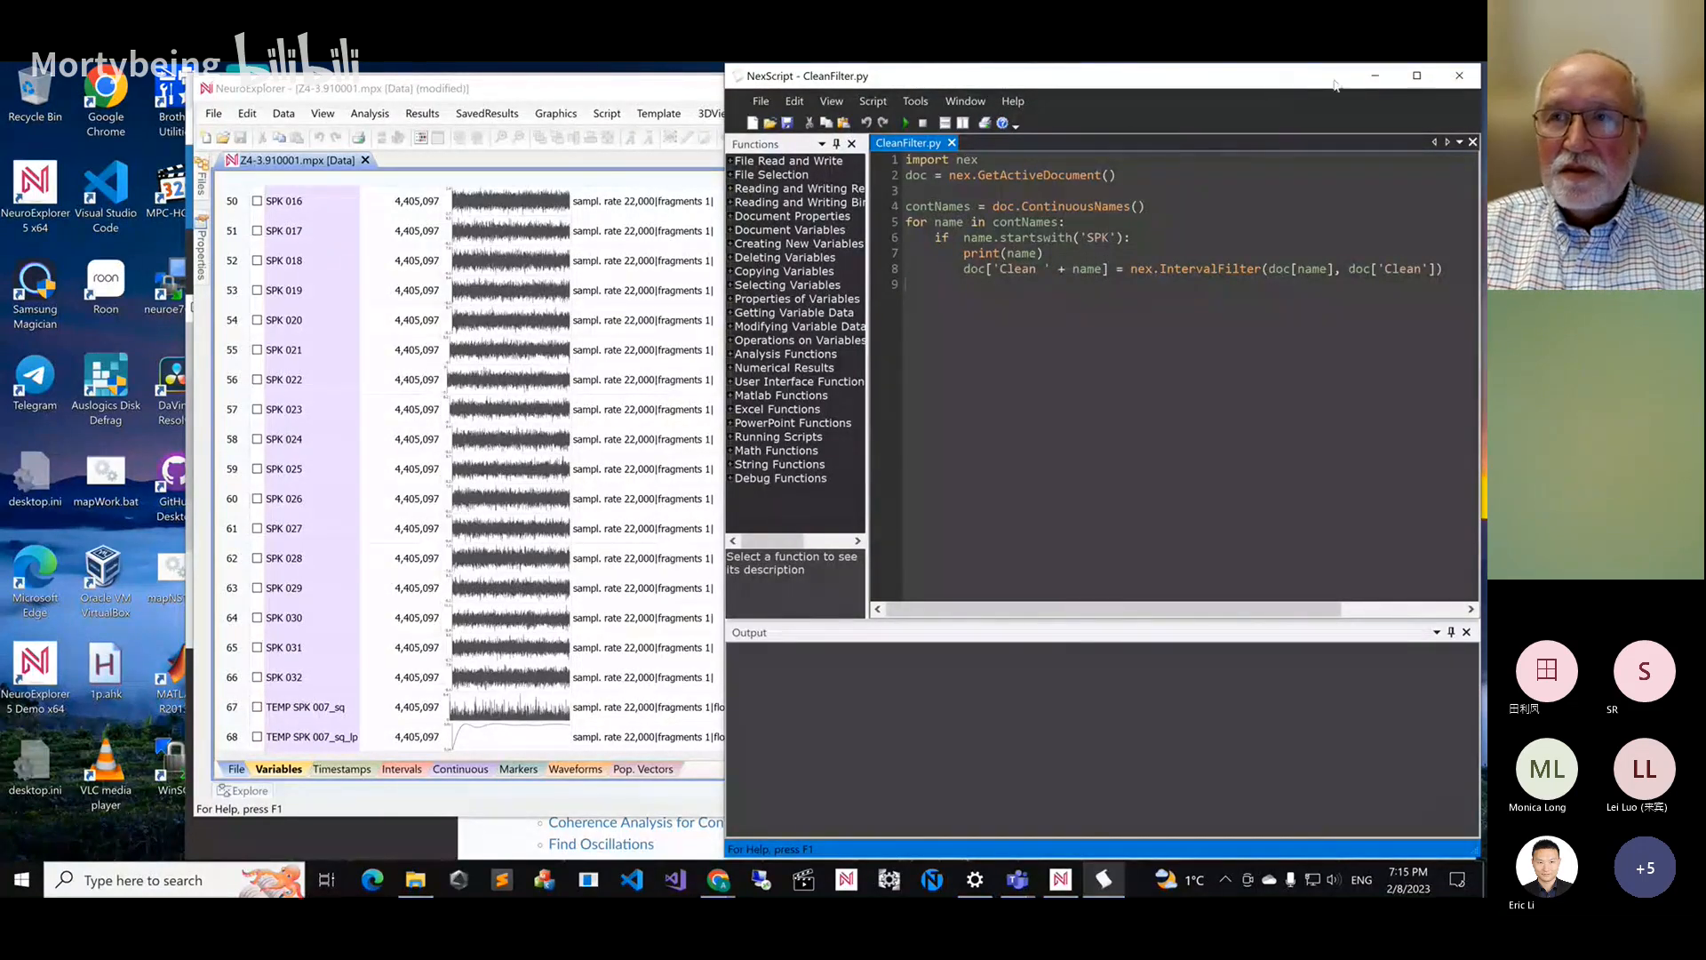
pyautogui.click(1458, 76)
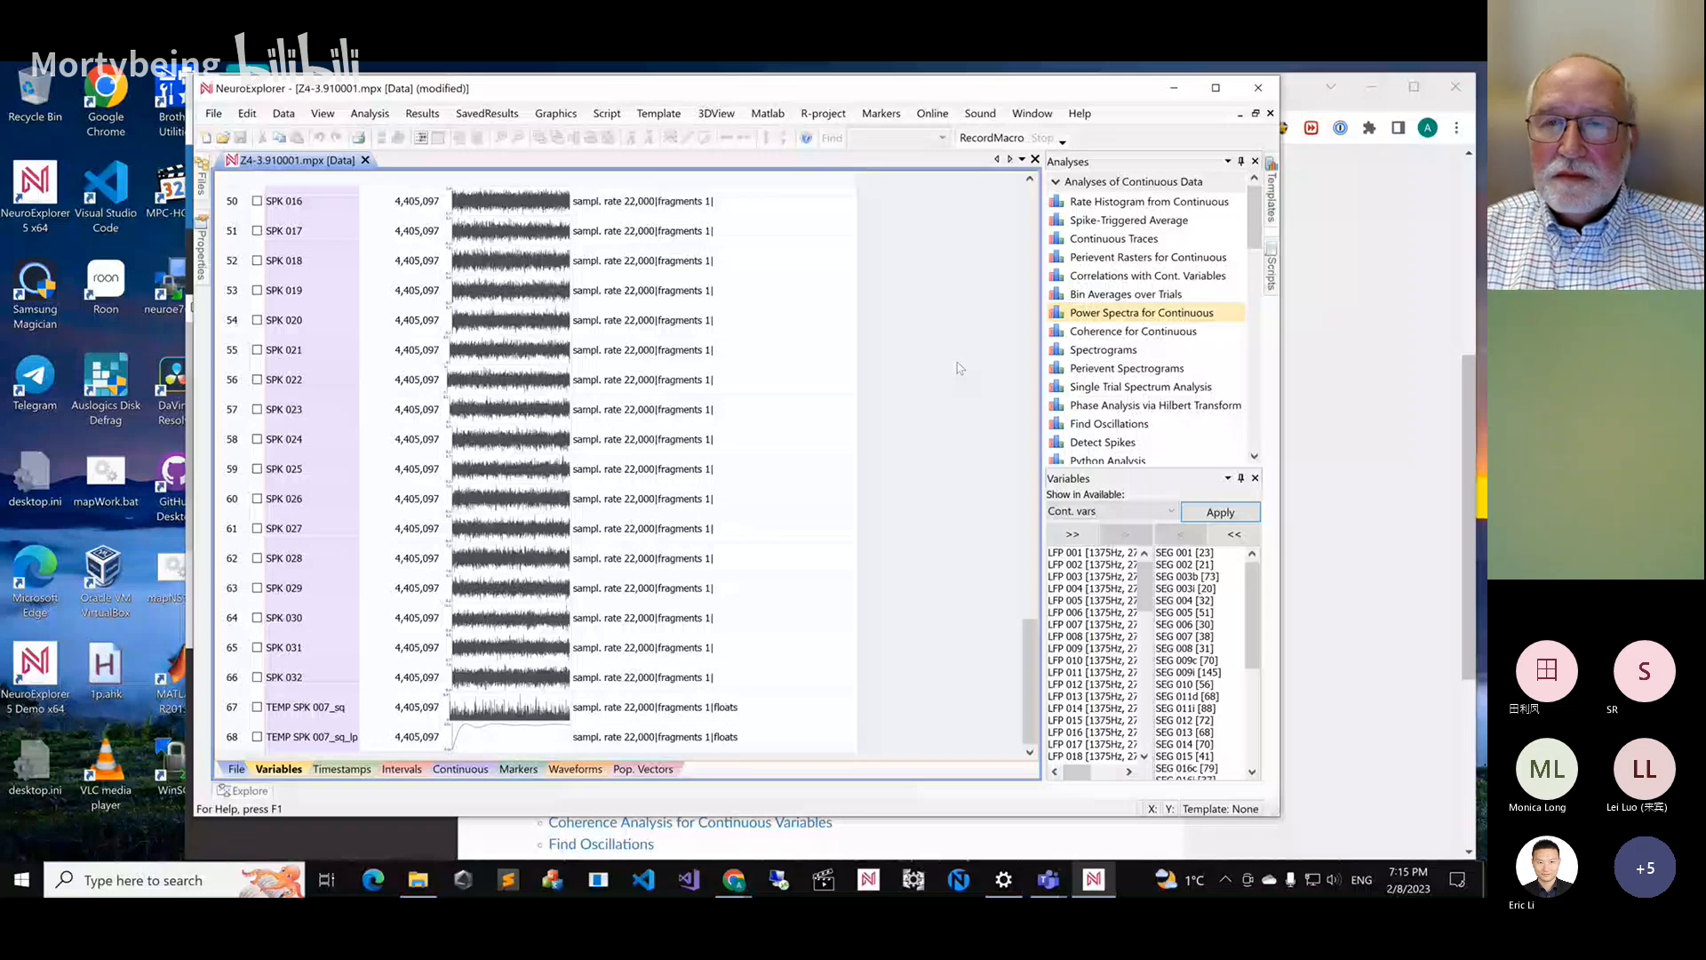
# Collapse the Analyses of Continuous Data group, open the 1D Viewer for Z4-3.910001.mpx, and return to its data view
pyautogui.click(1057, 182)
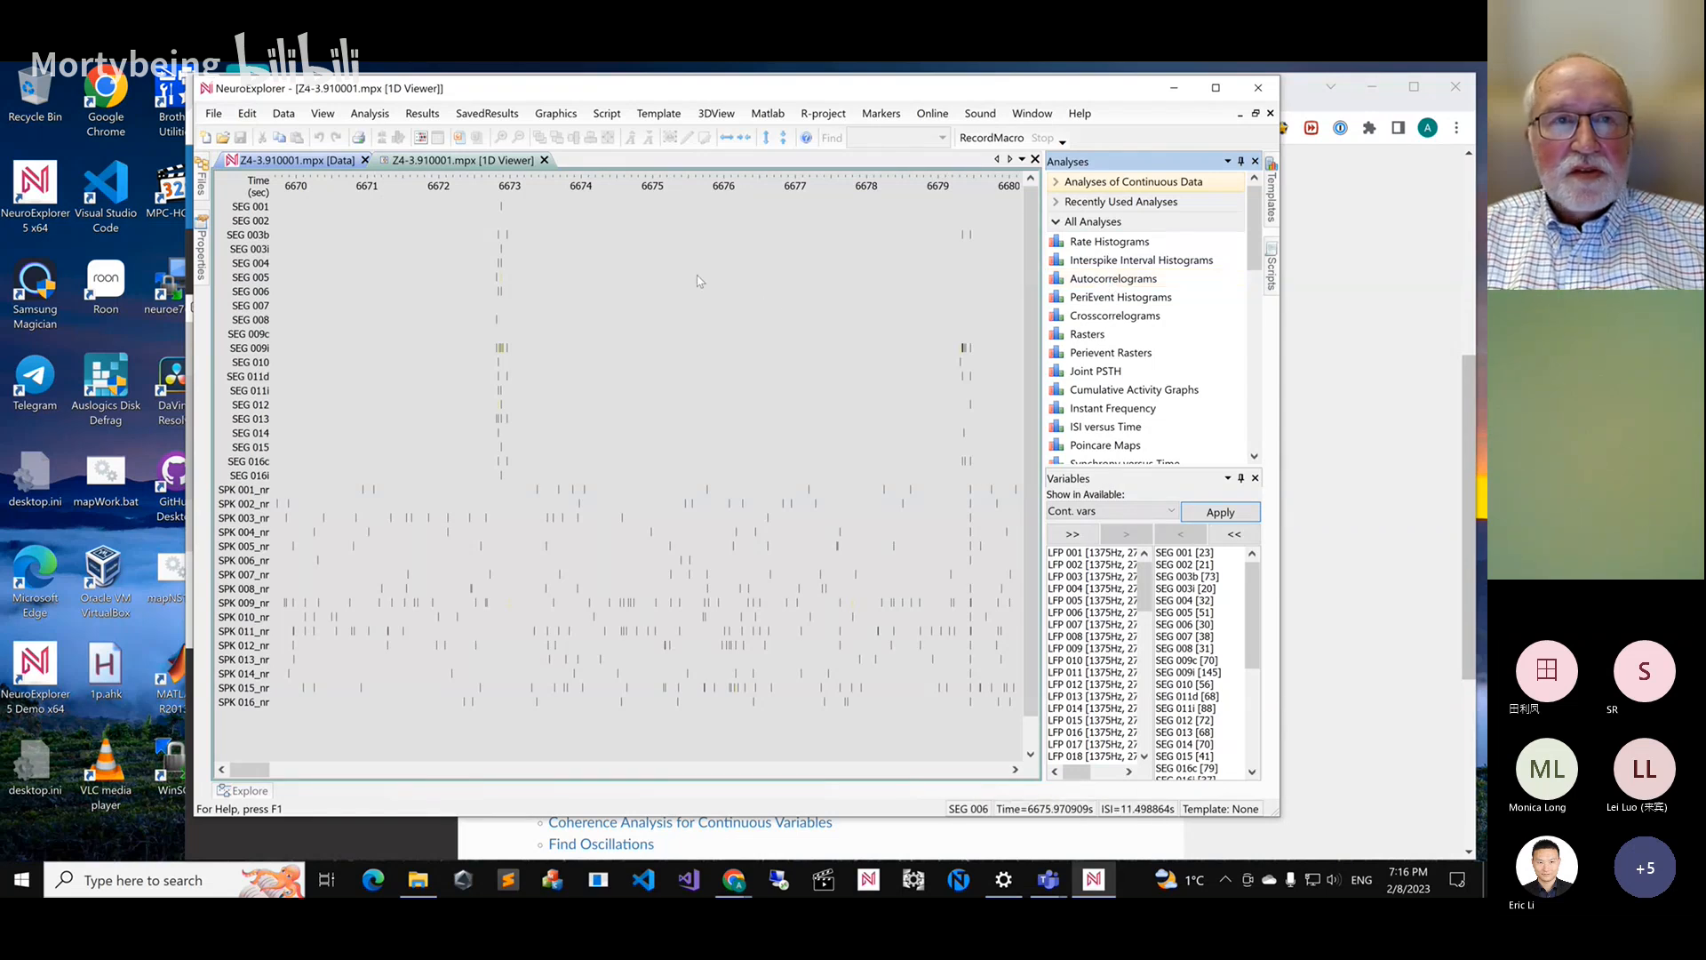
pyautogui.click(544, 160)
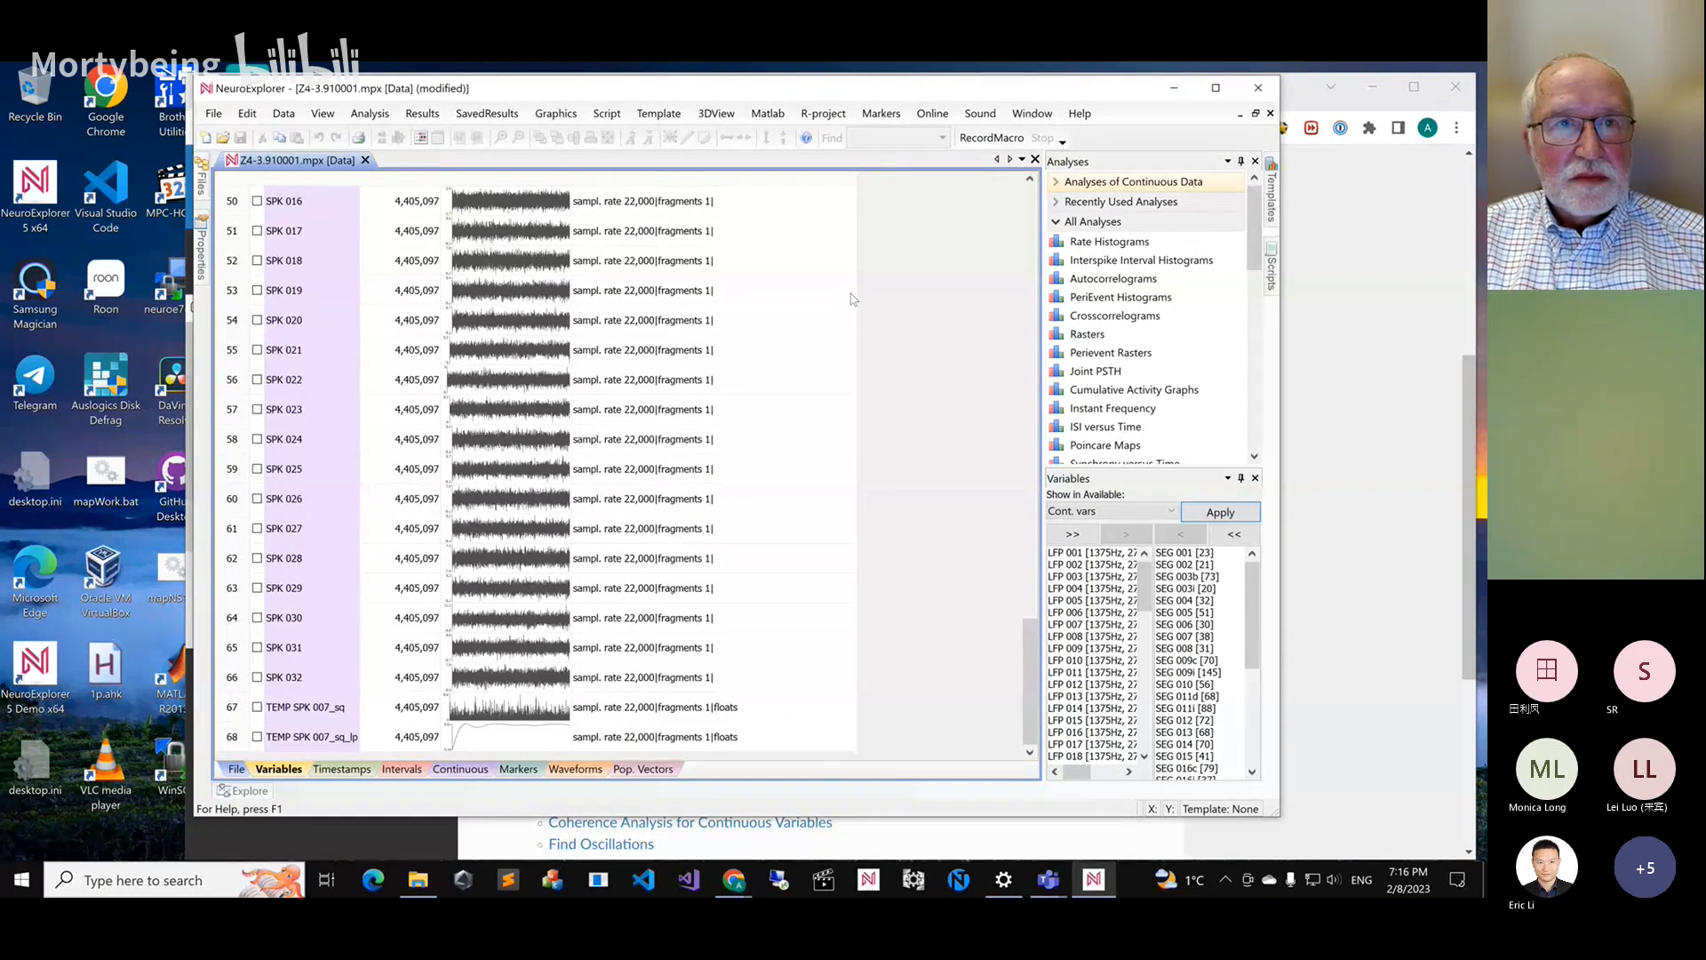
pyautogui.click(421, 137)
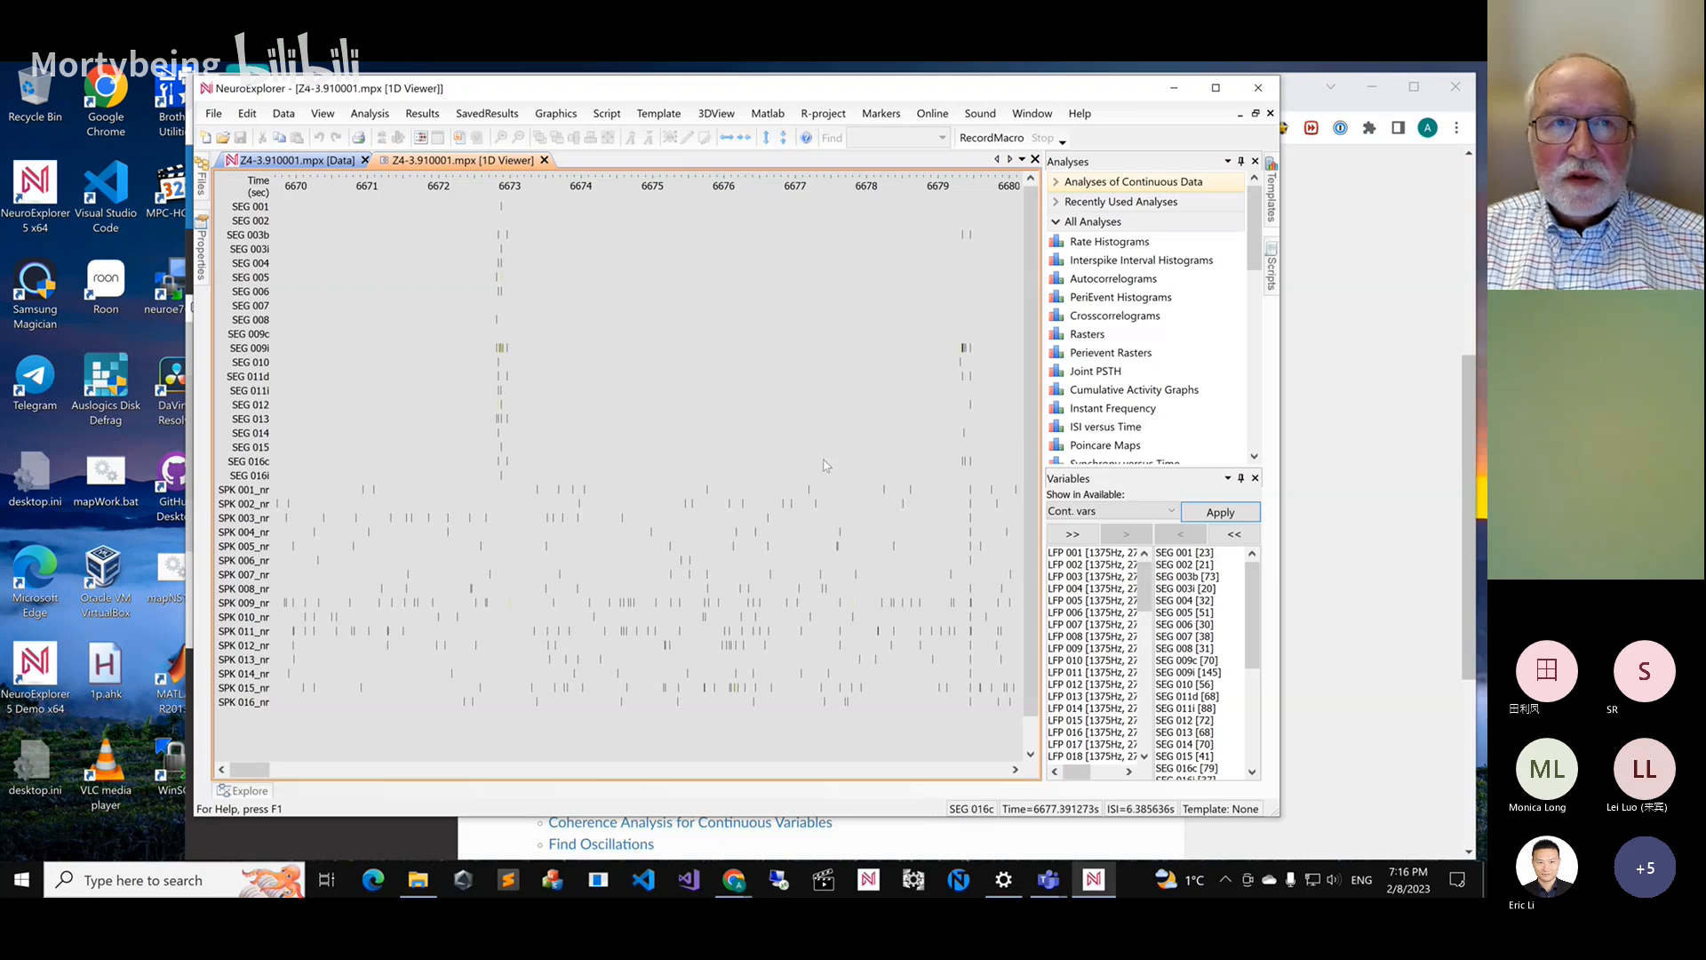
pyautogui.click(299, 160)
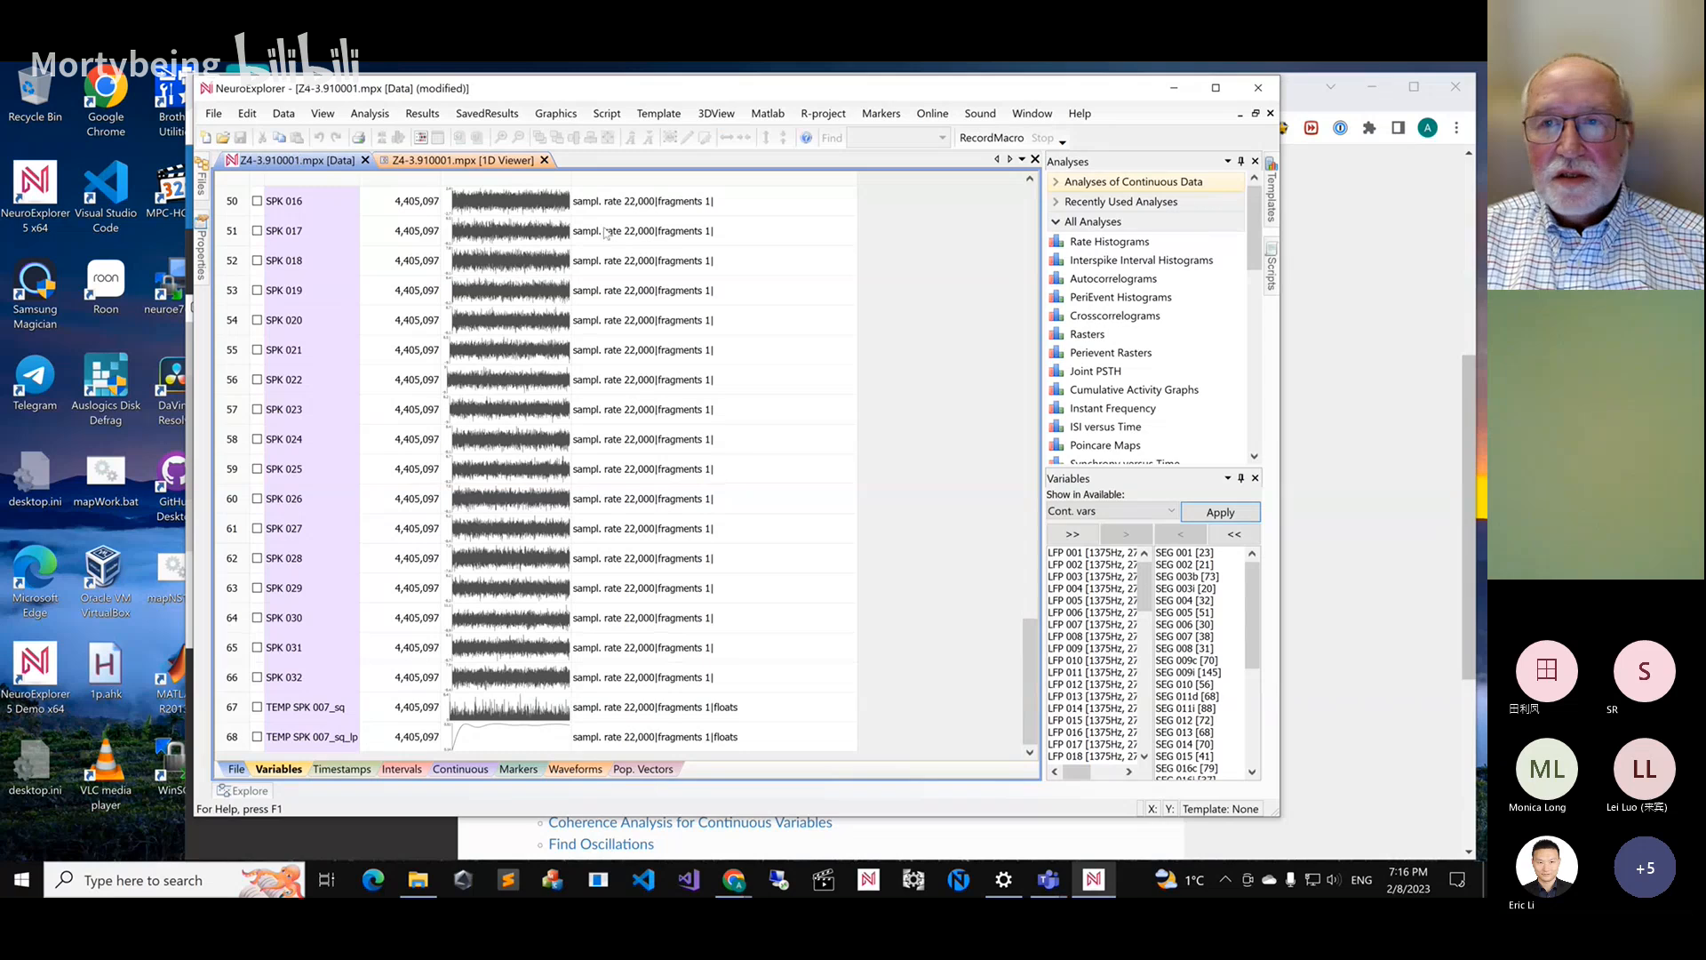
# Open the Firing Rates Analysis properties, examine the time selection settings of the periods, and cancel
pyautogui.moveTo(1251, 256); pyautogui.dragTo(1255, 429)
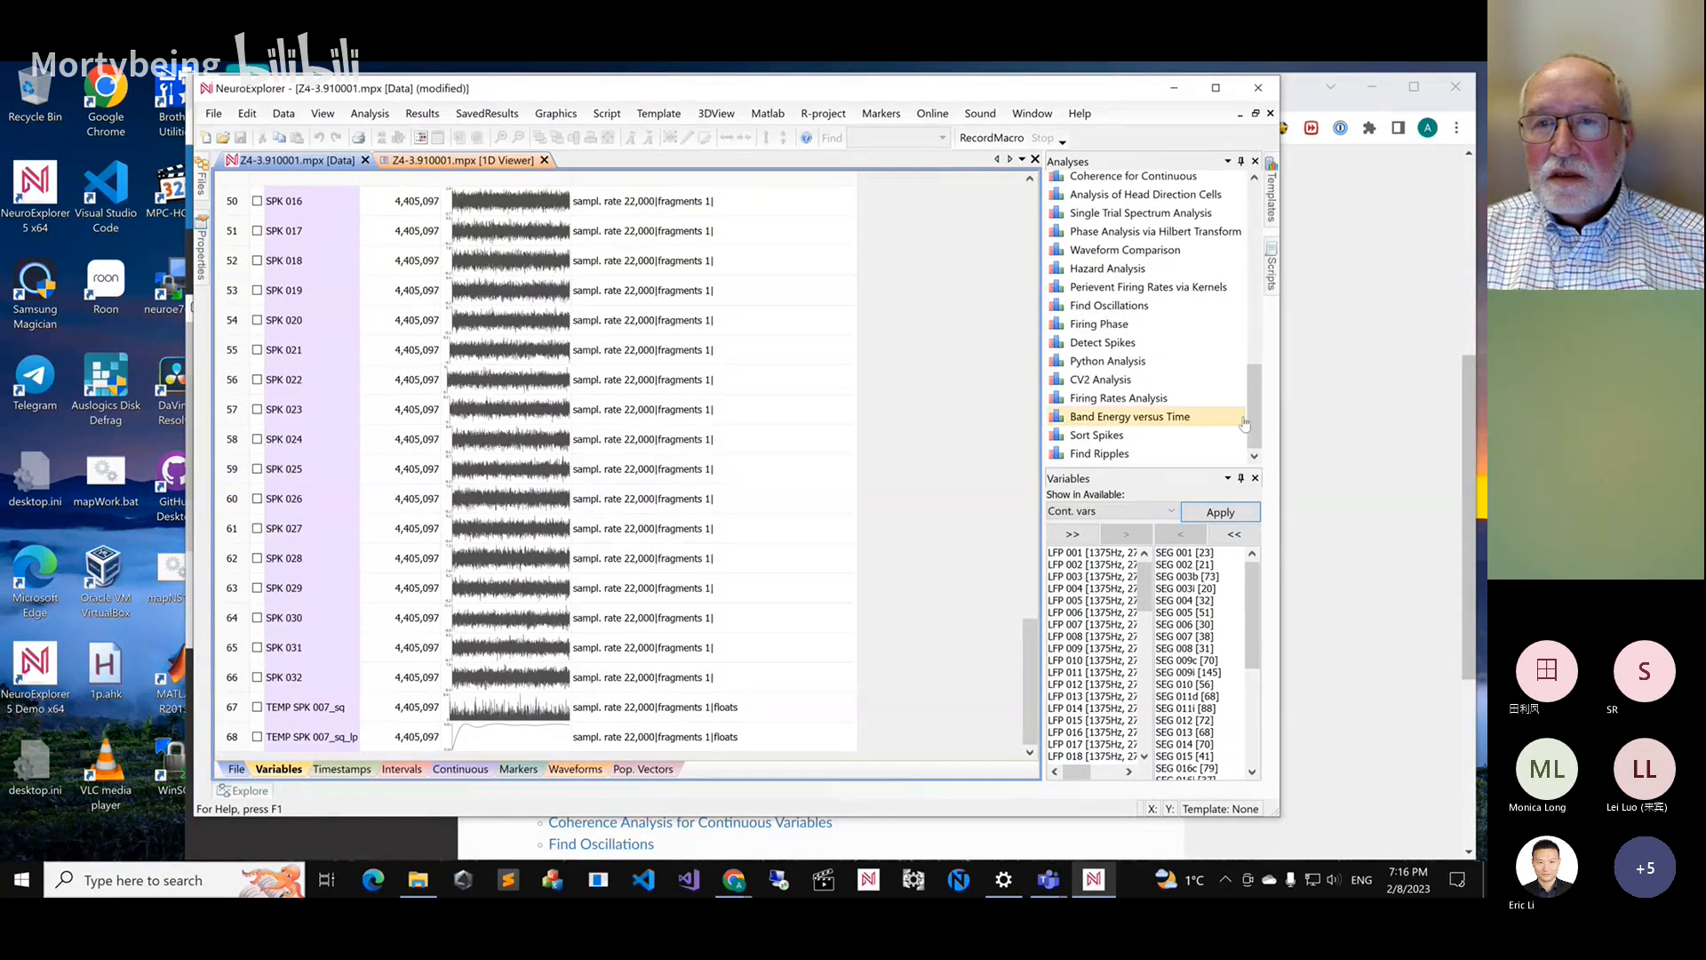
pyautogui.doubleClick(1113, 399)
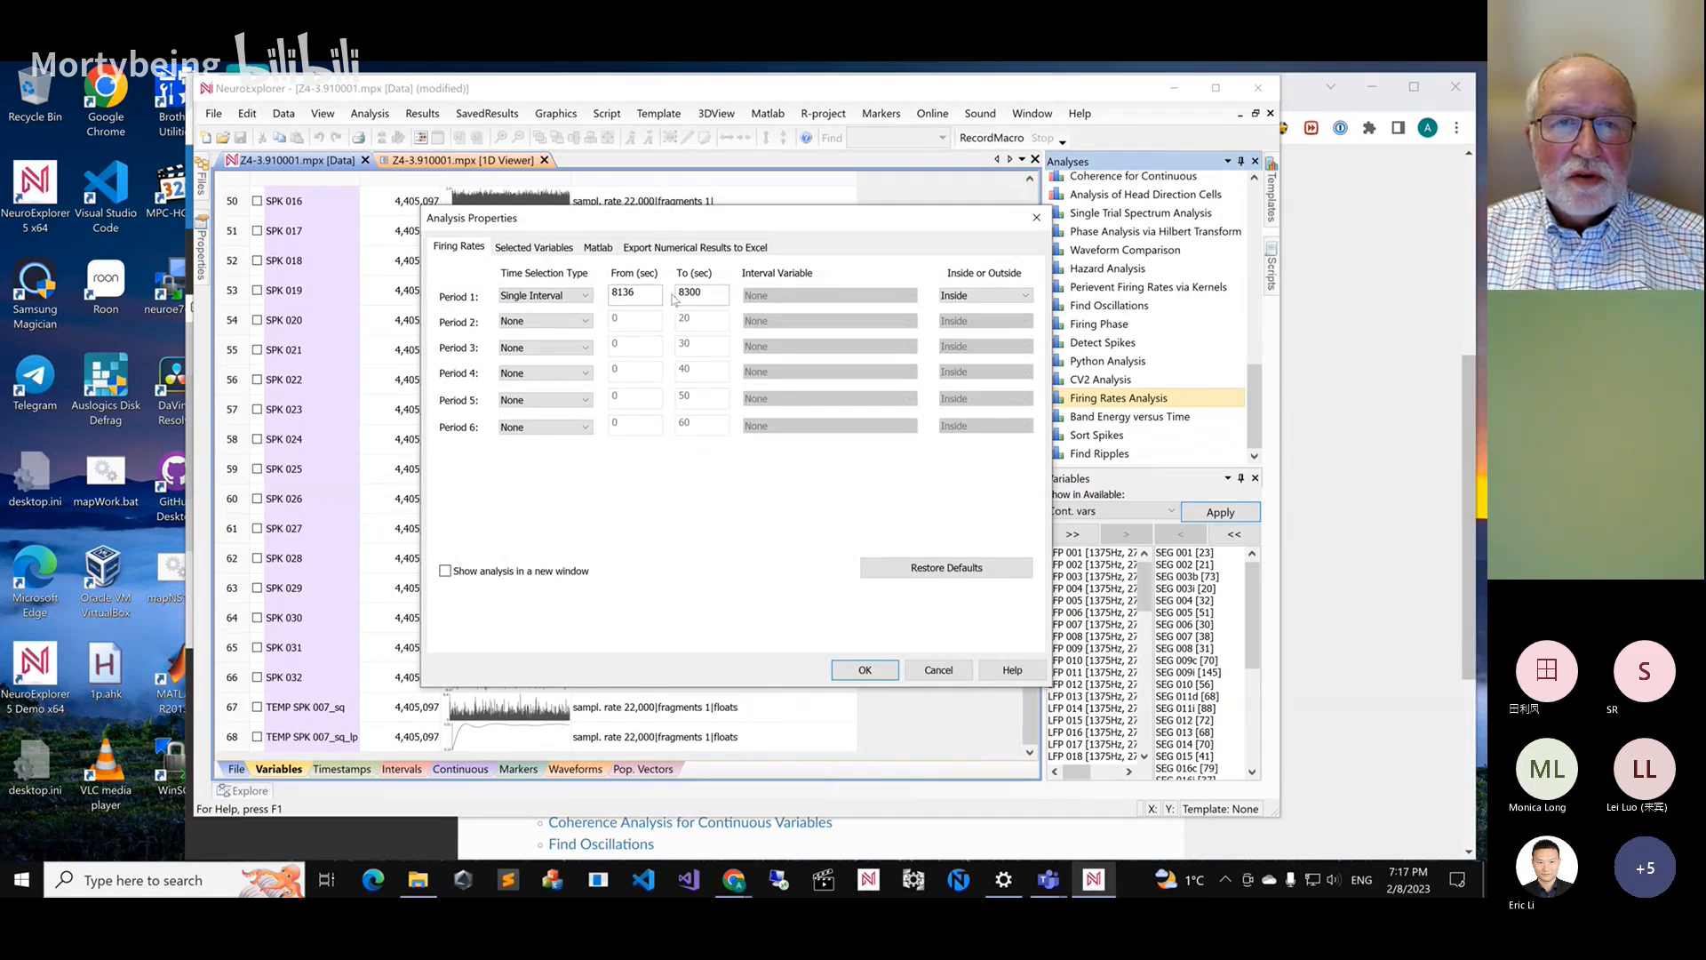
pyautogui.click(937, 668)
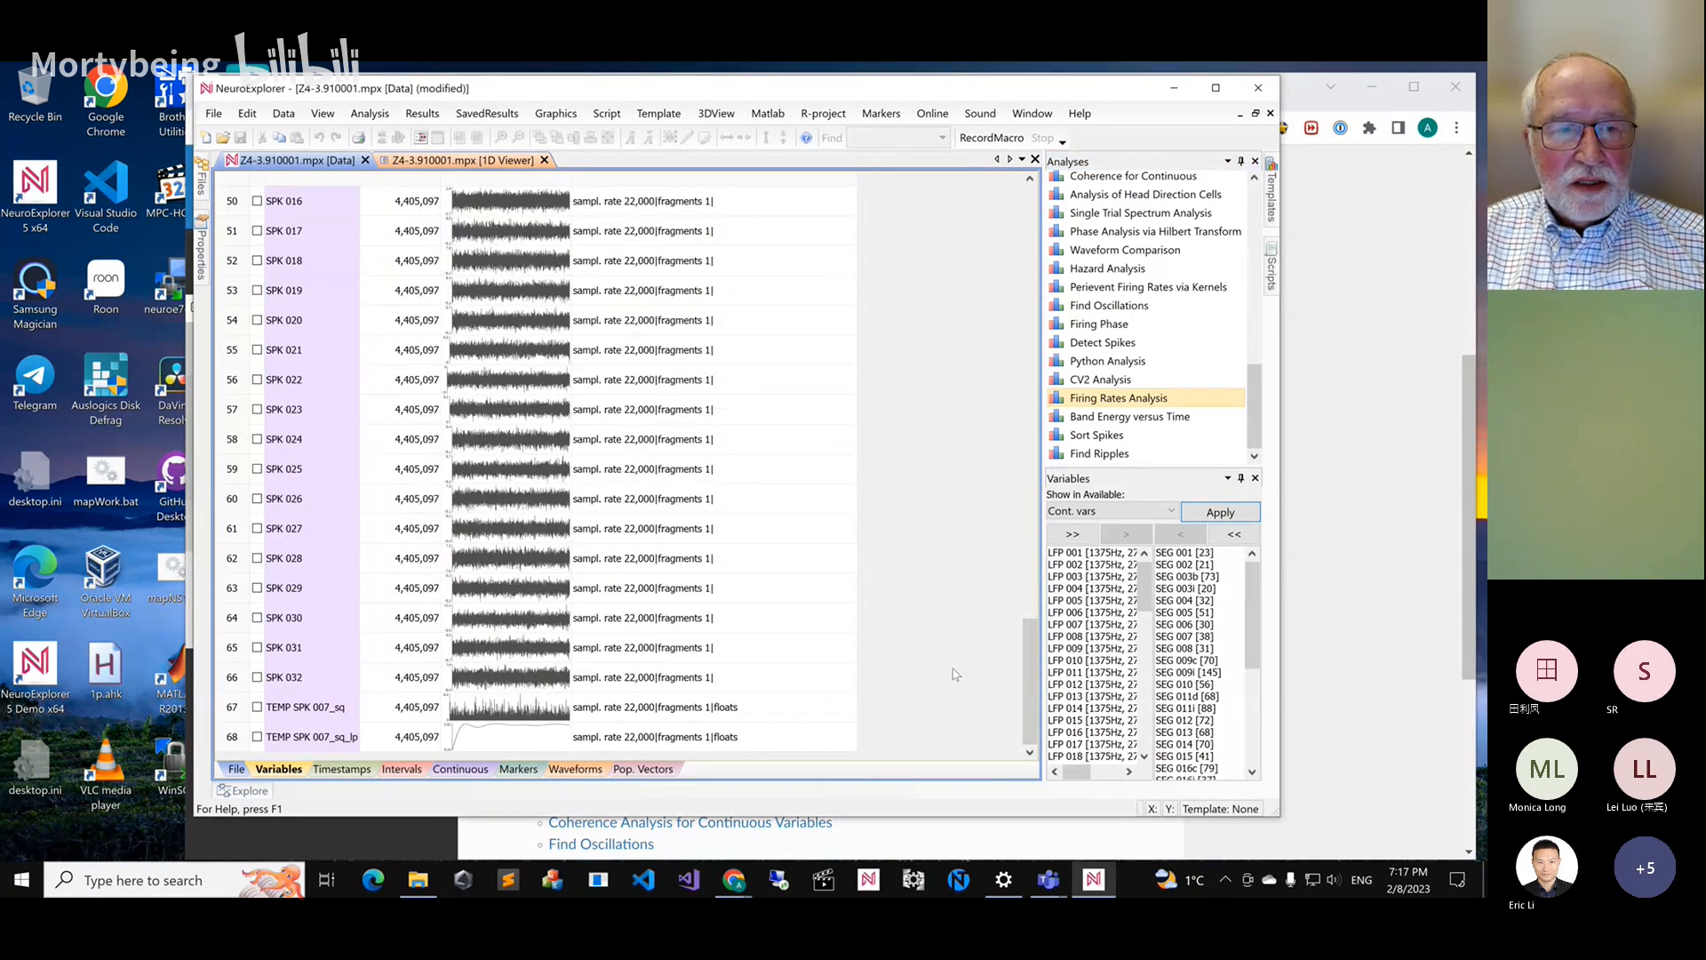
# Examine the SEG and SPK spike trains in the 1D Viewer and return to the data view
pyautogui.click(432, 161)
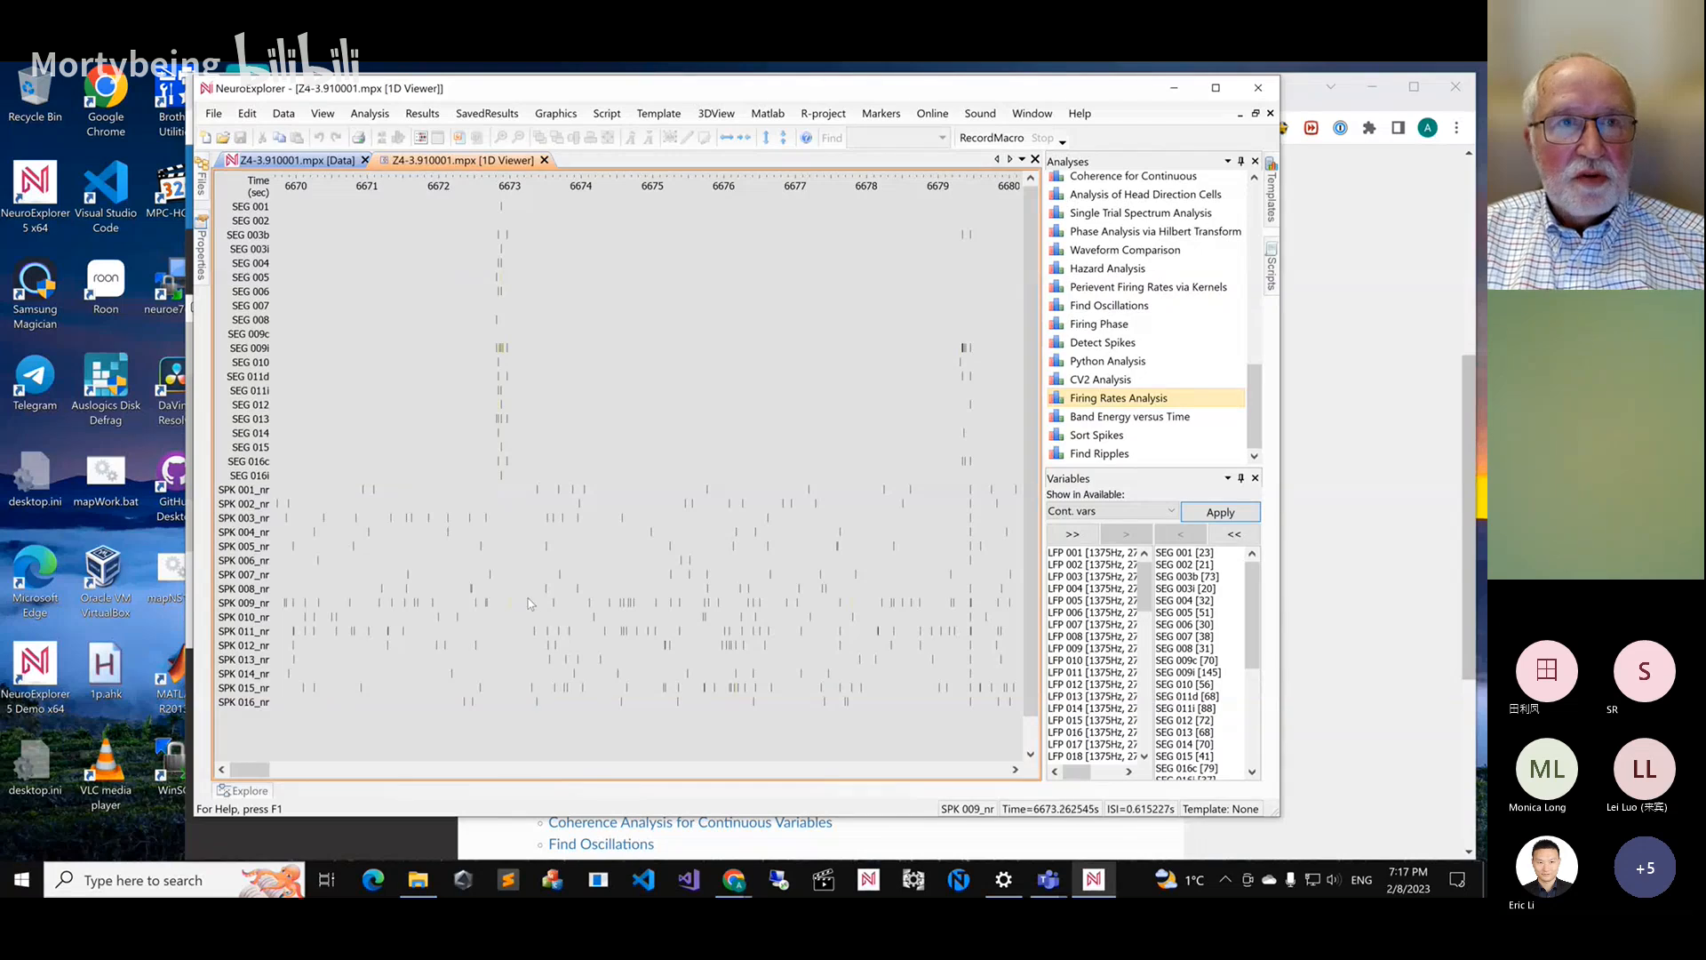
pyautogui.click(284, 161)
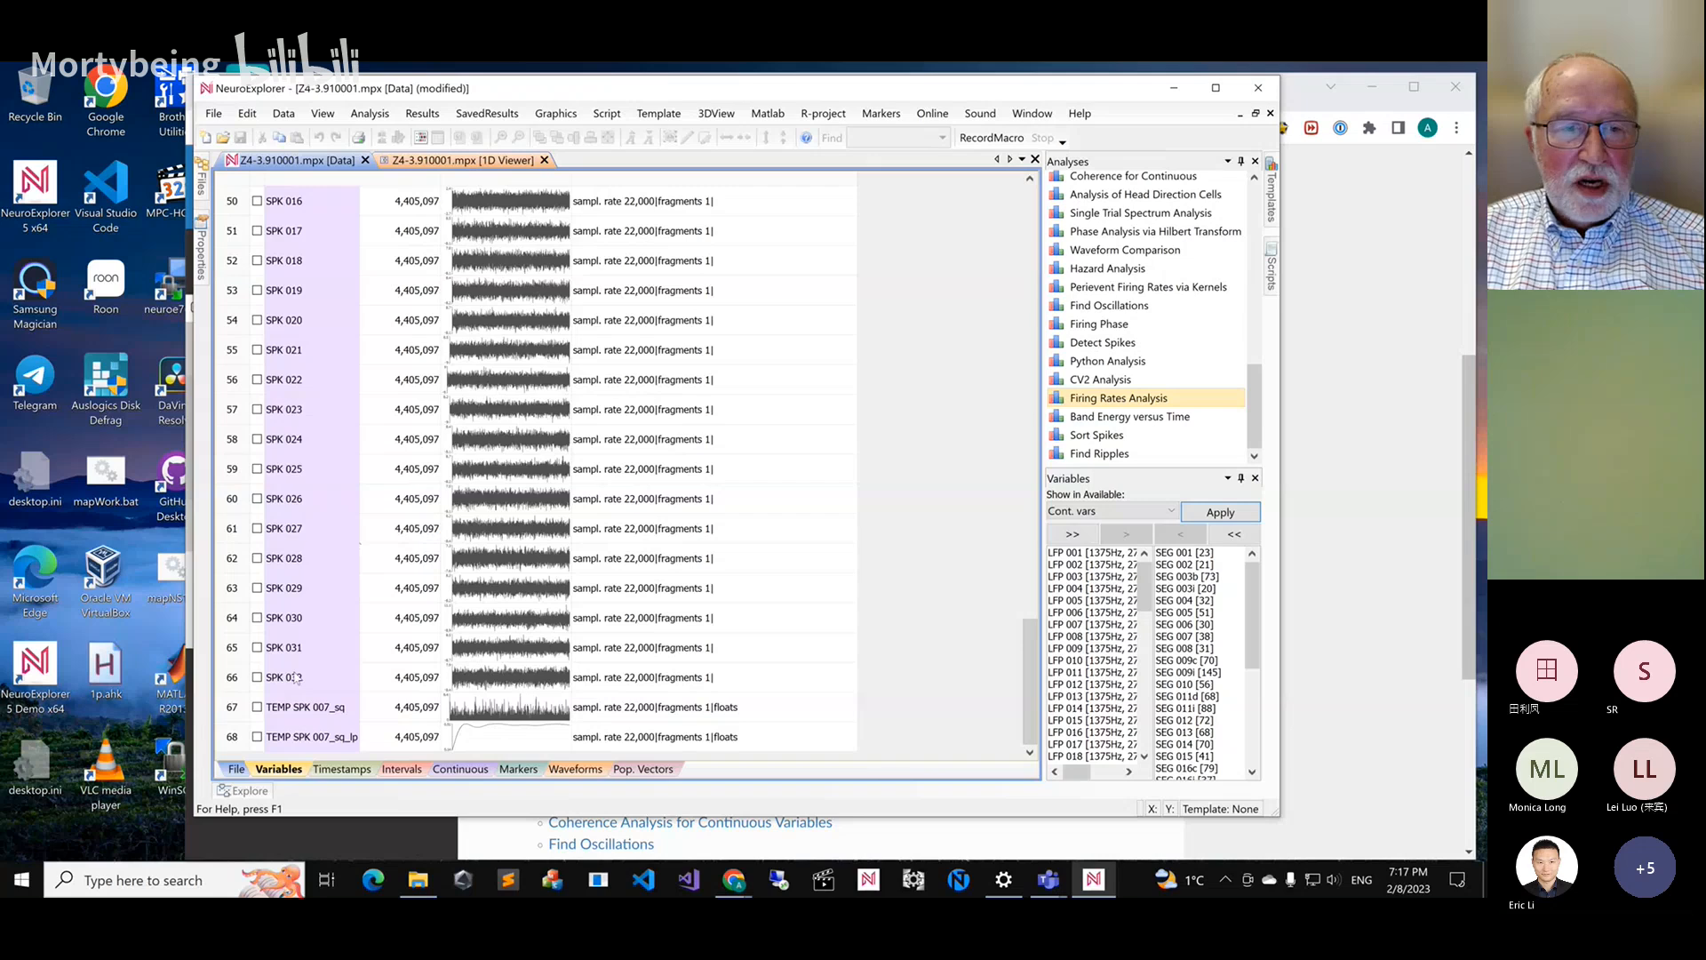
# Show the file's interval table, open the Firing Rates Analysis properties, and set the start of Period 1 to 6670 seconds
pyautogui.click(402, 770)
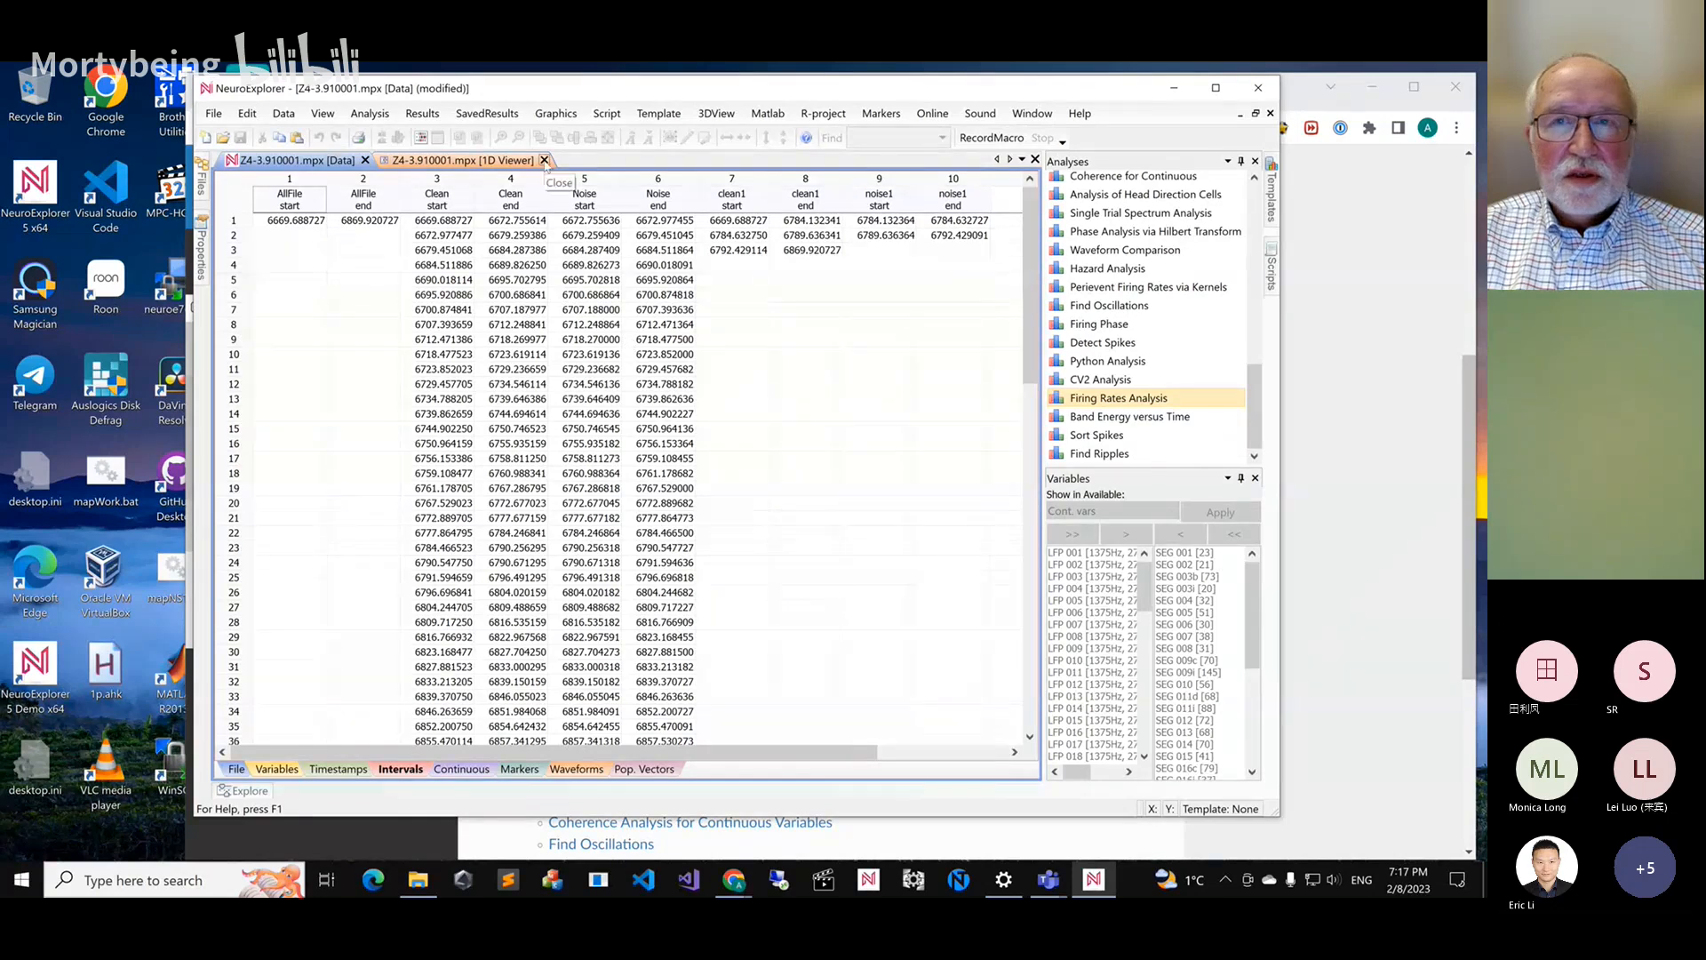
pyautogui.doubleClick(1069, 402)
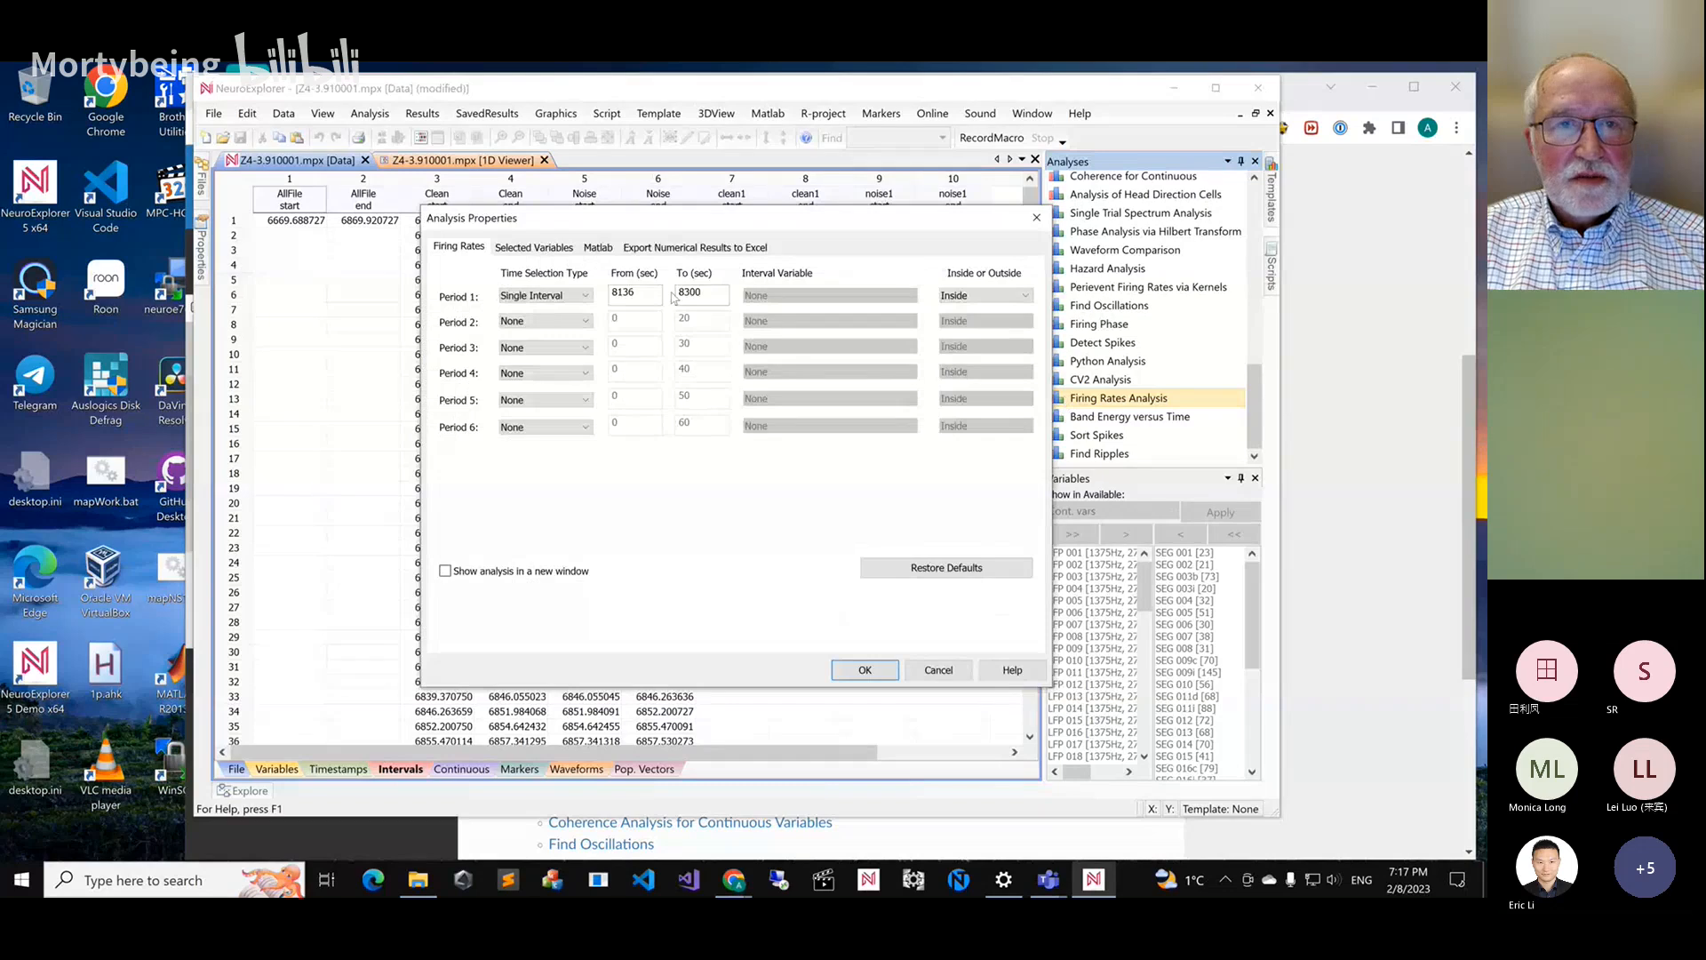
pyautogui.moveTo(637, 292); pyautogui.dragTo(604, 292)
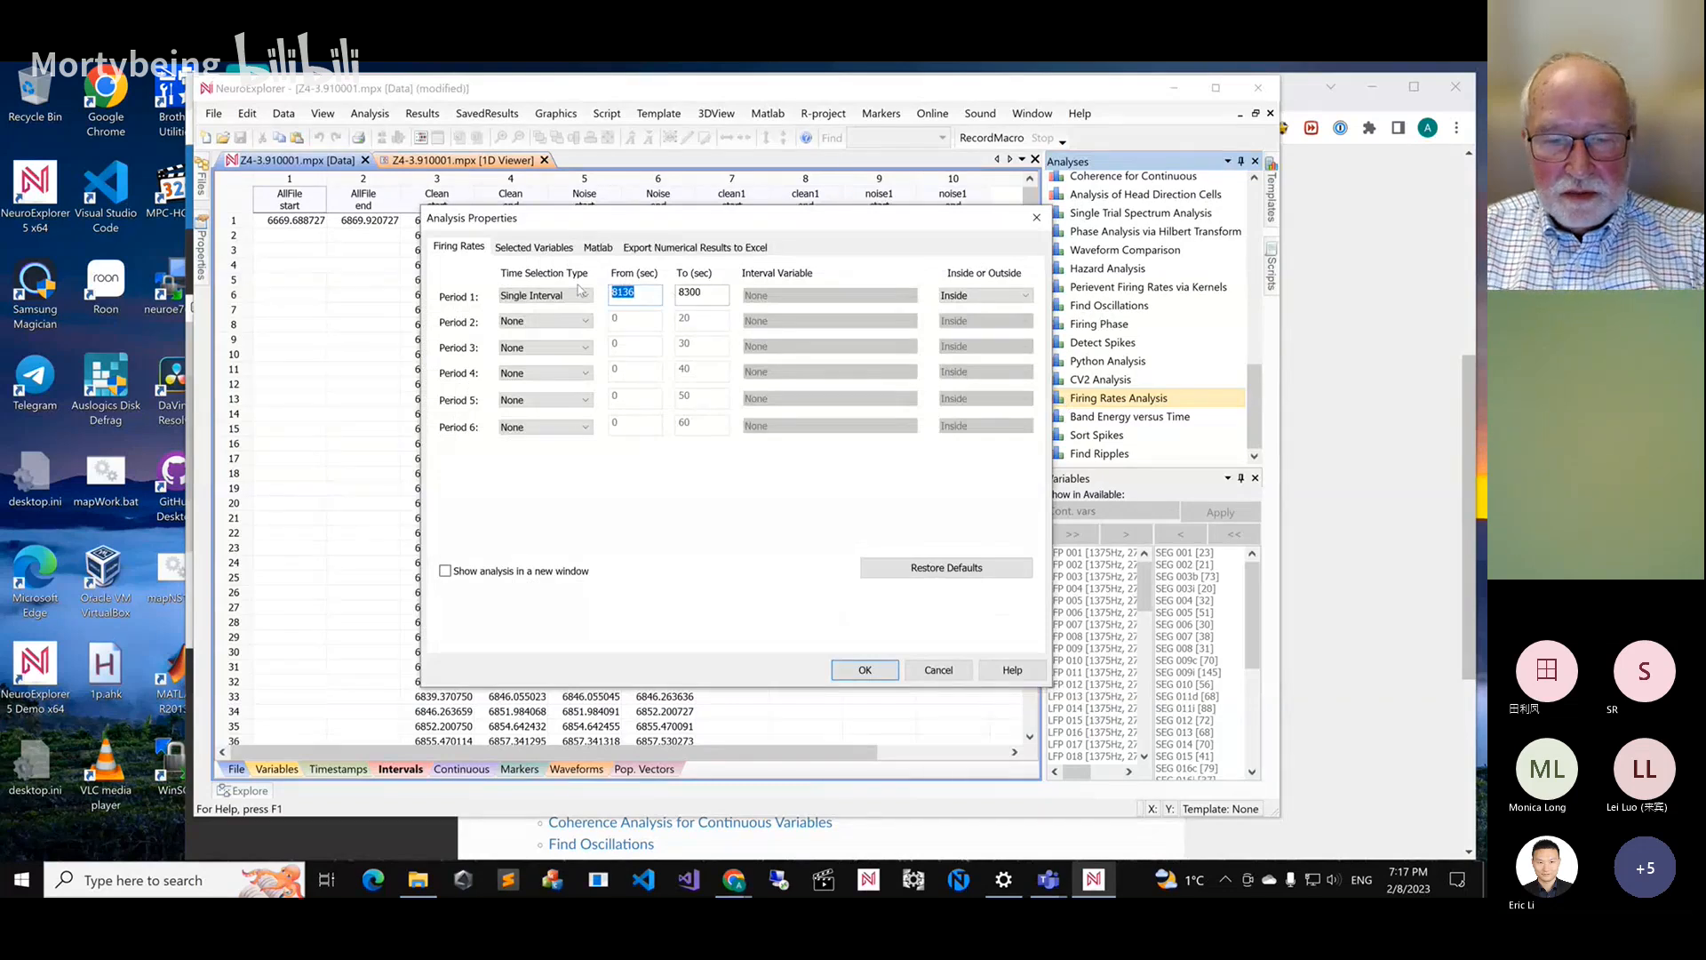
pyautogui.write('670')
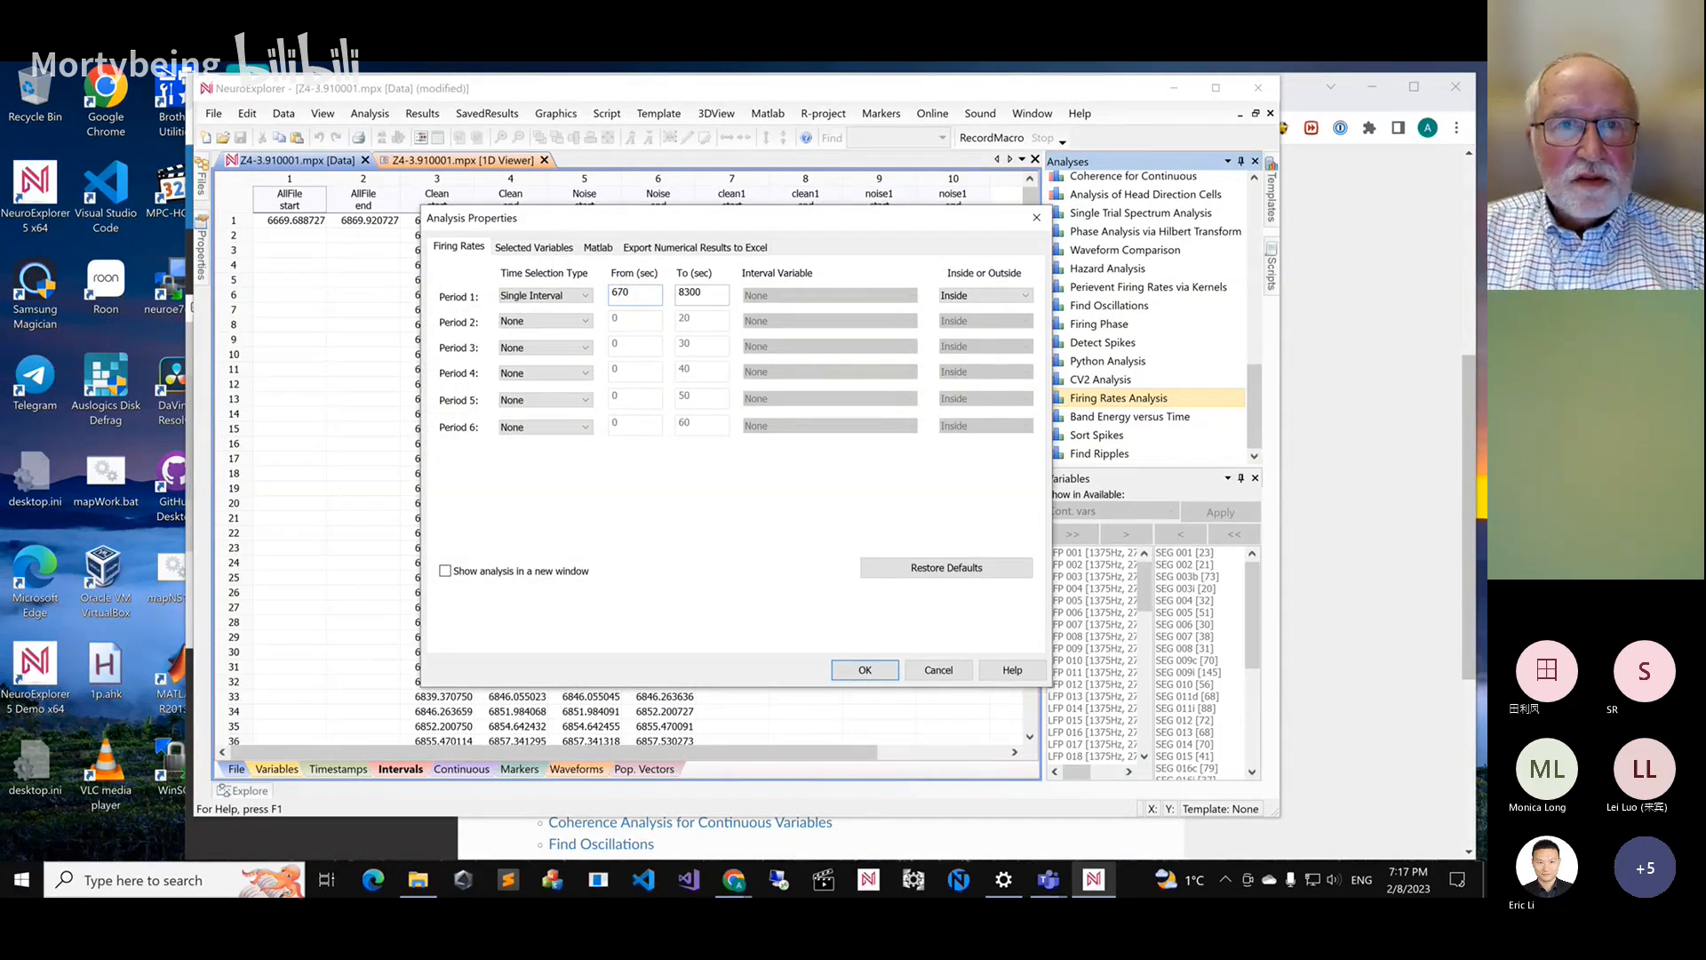
pyautogui.press('BackSpace')
pyautogui.press('BackSpace')
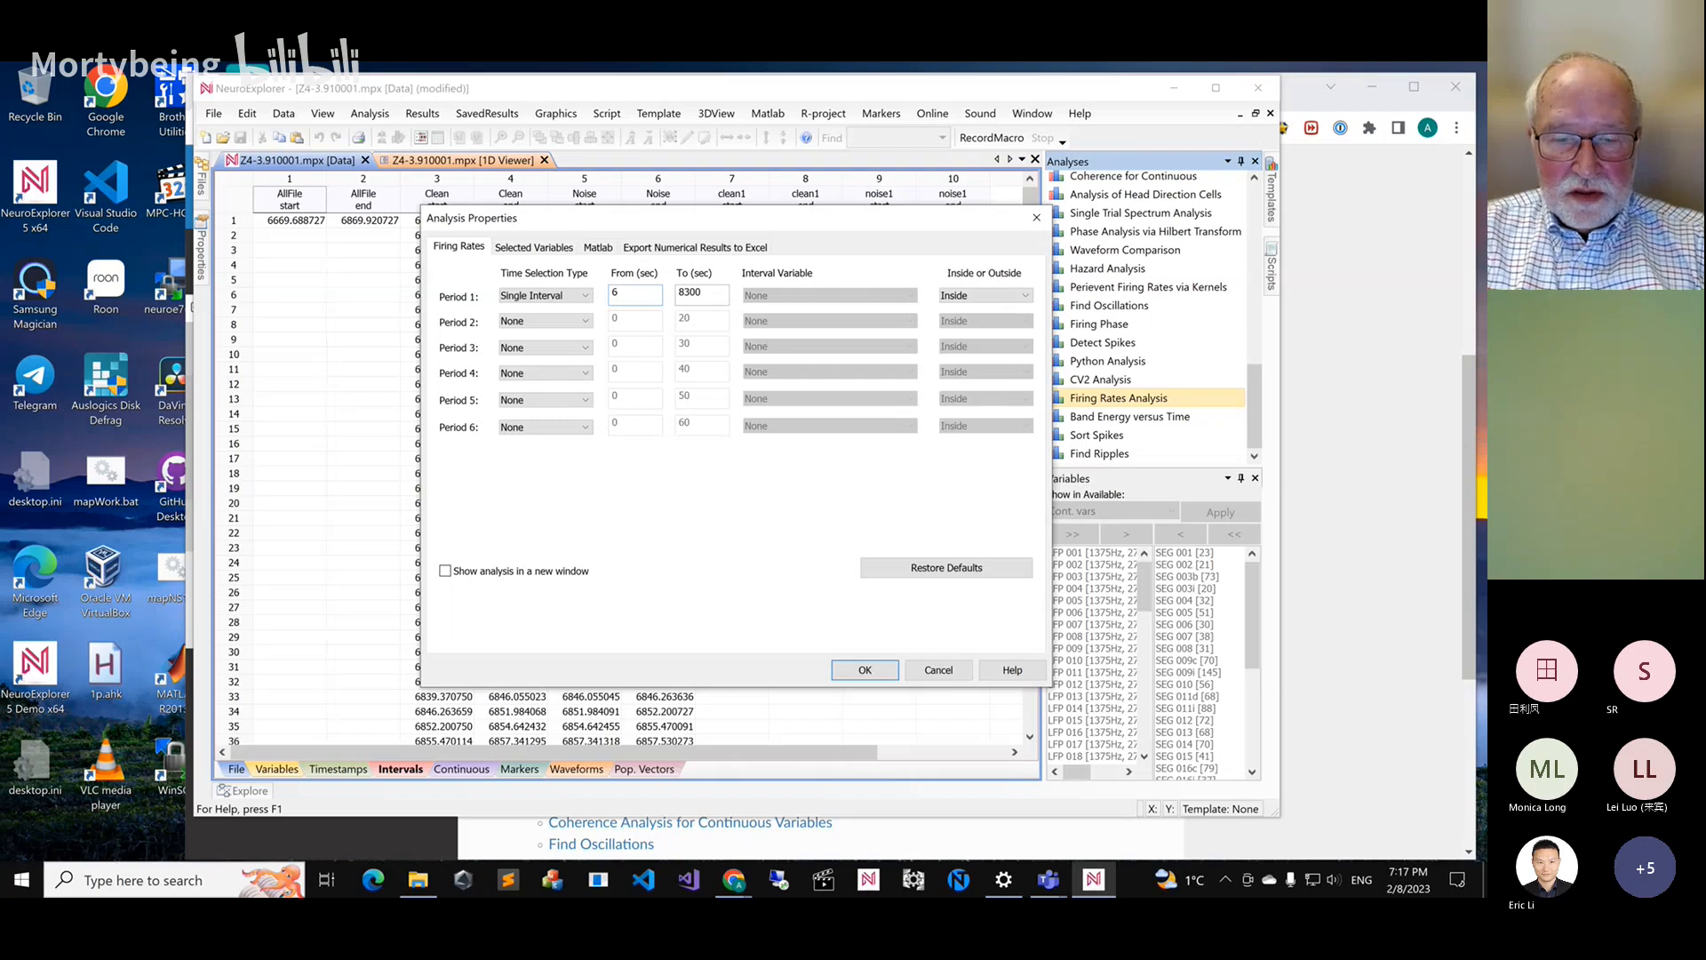
pyautogui.write('6')
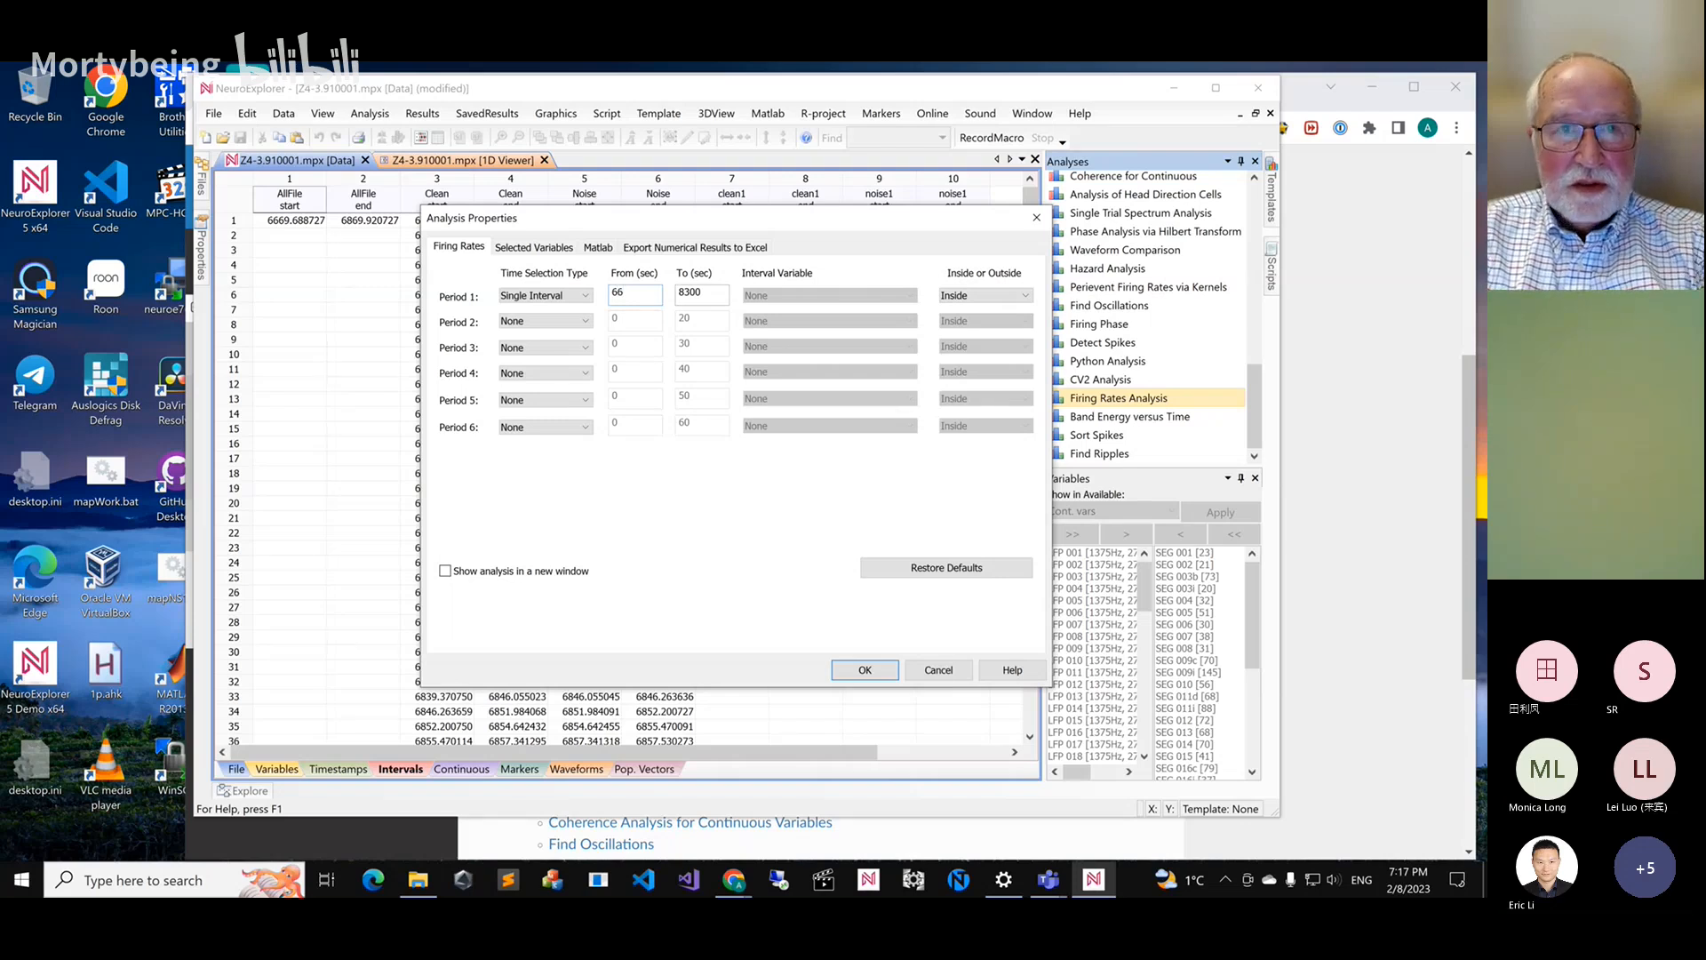
pyautogui.write('70')
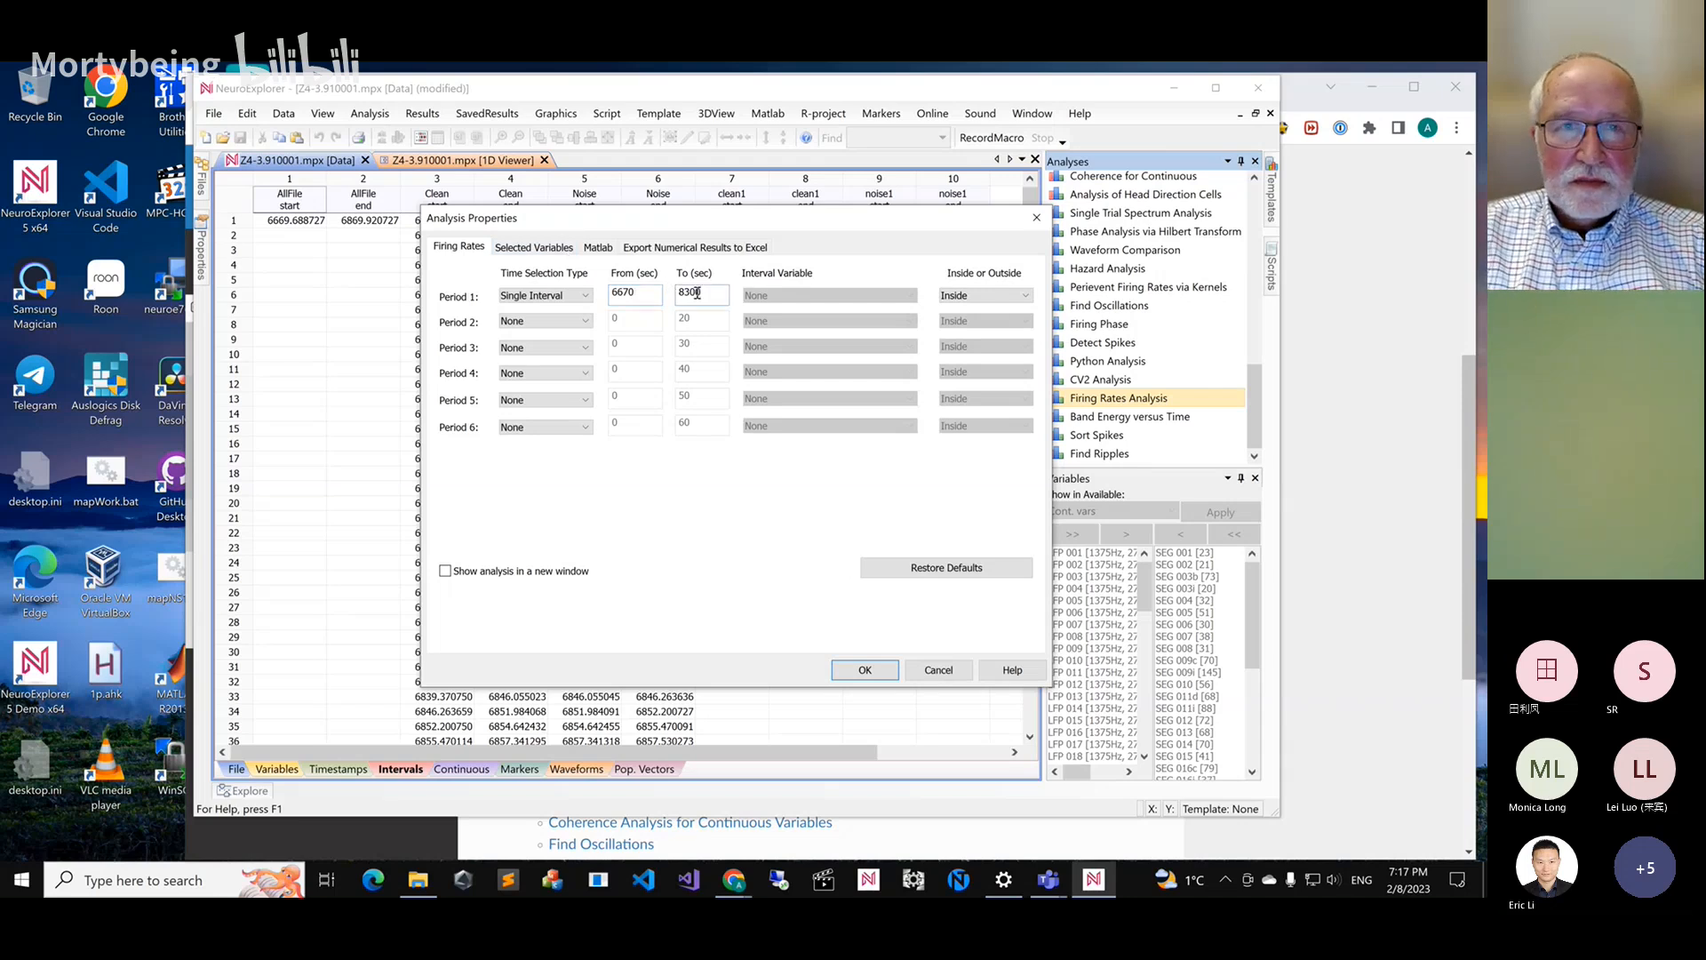
# Set the end of Period 1 to 6970 seconds and run the Firing Rates Analysis
pyautogui.press('BackSpace')
pyautogui.press('BackSpace')
pyautogui.press('BackSpace')
pyautogui.press('BackSpace')
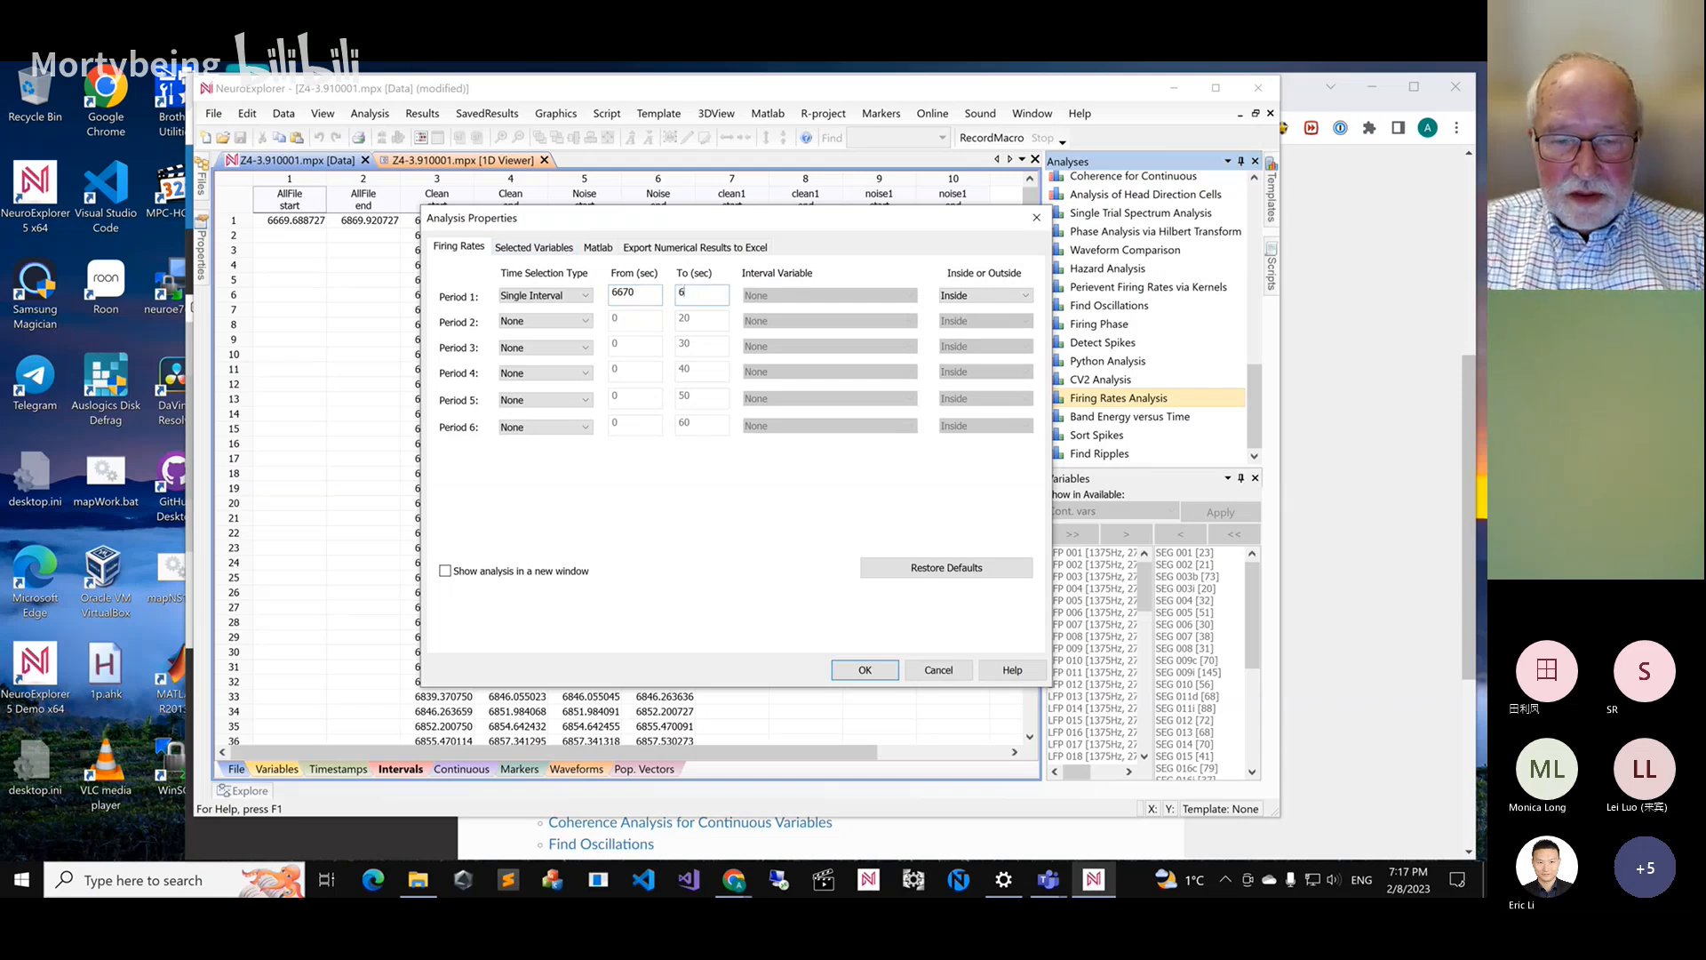
pyautogui.write('6970')
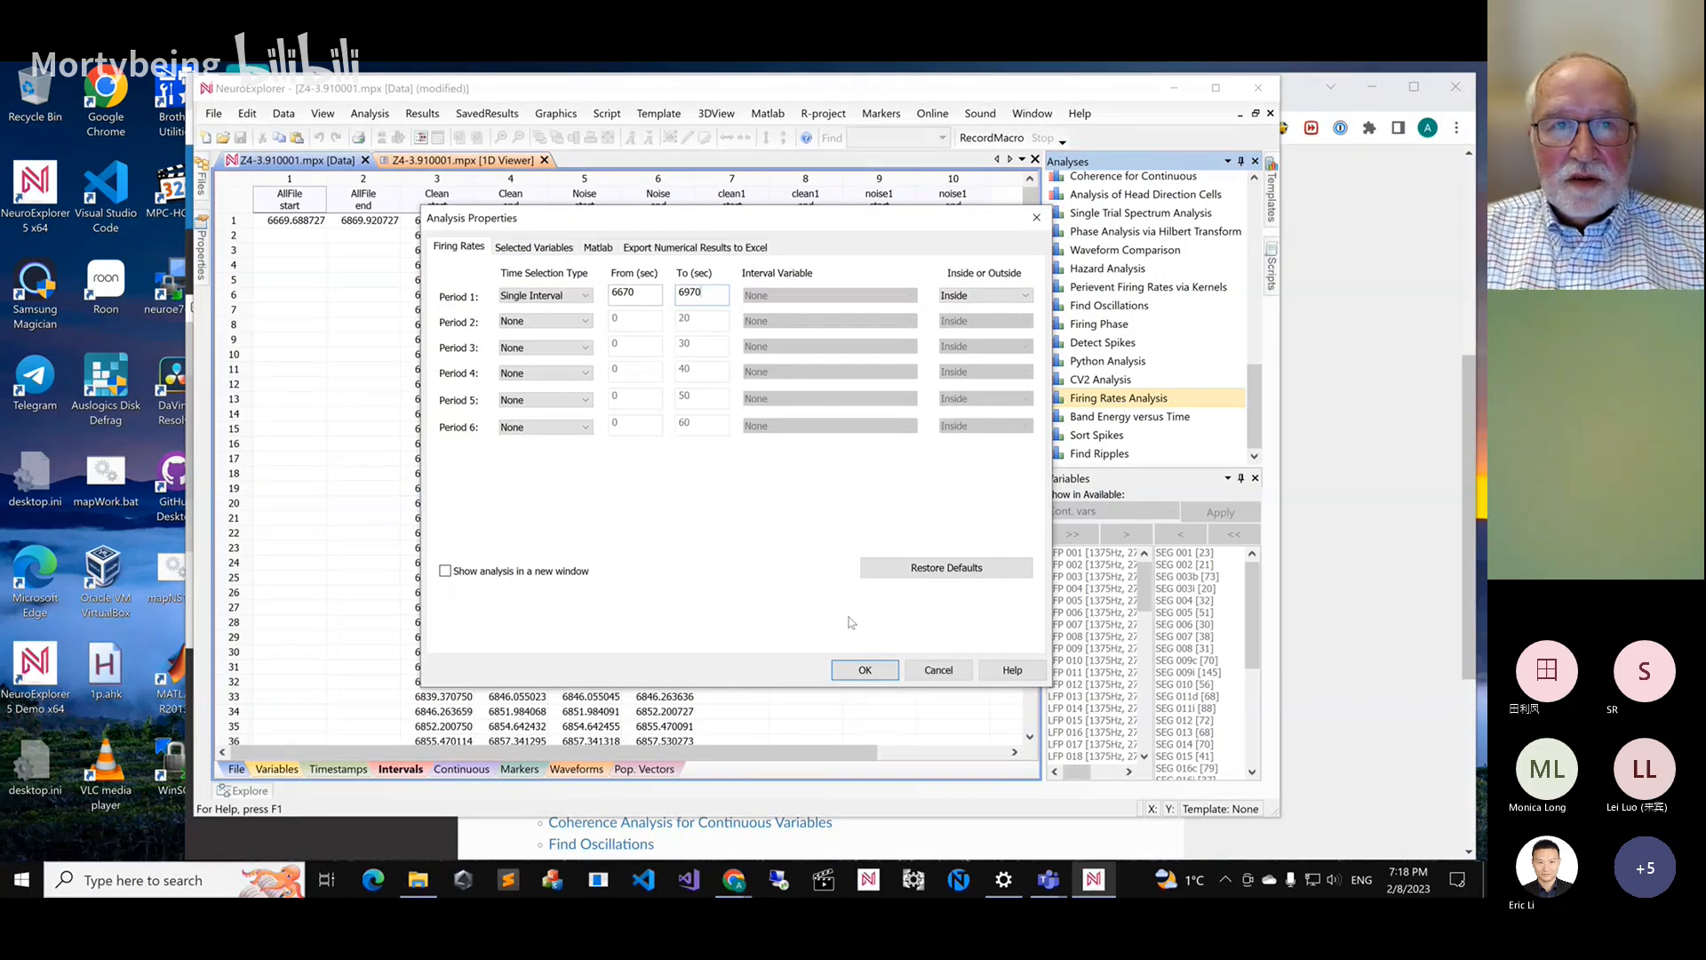
pyautogui.click(876, 670)
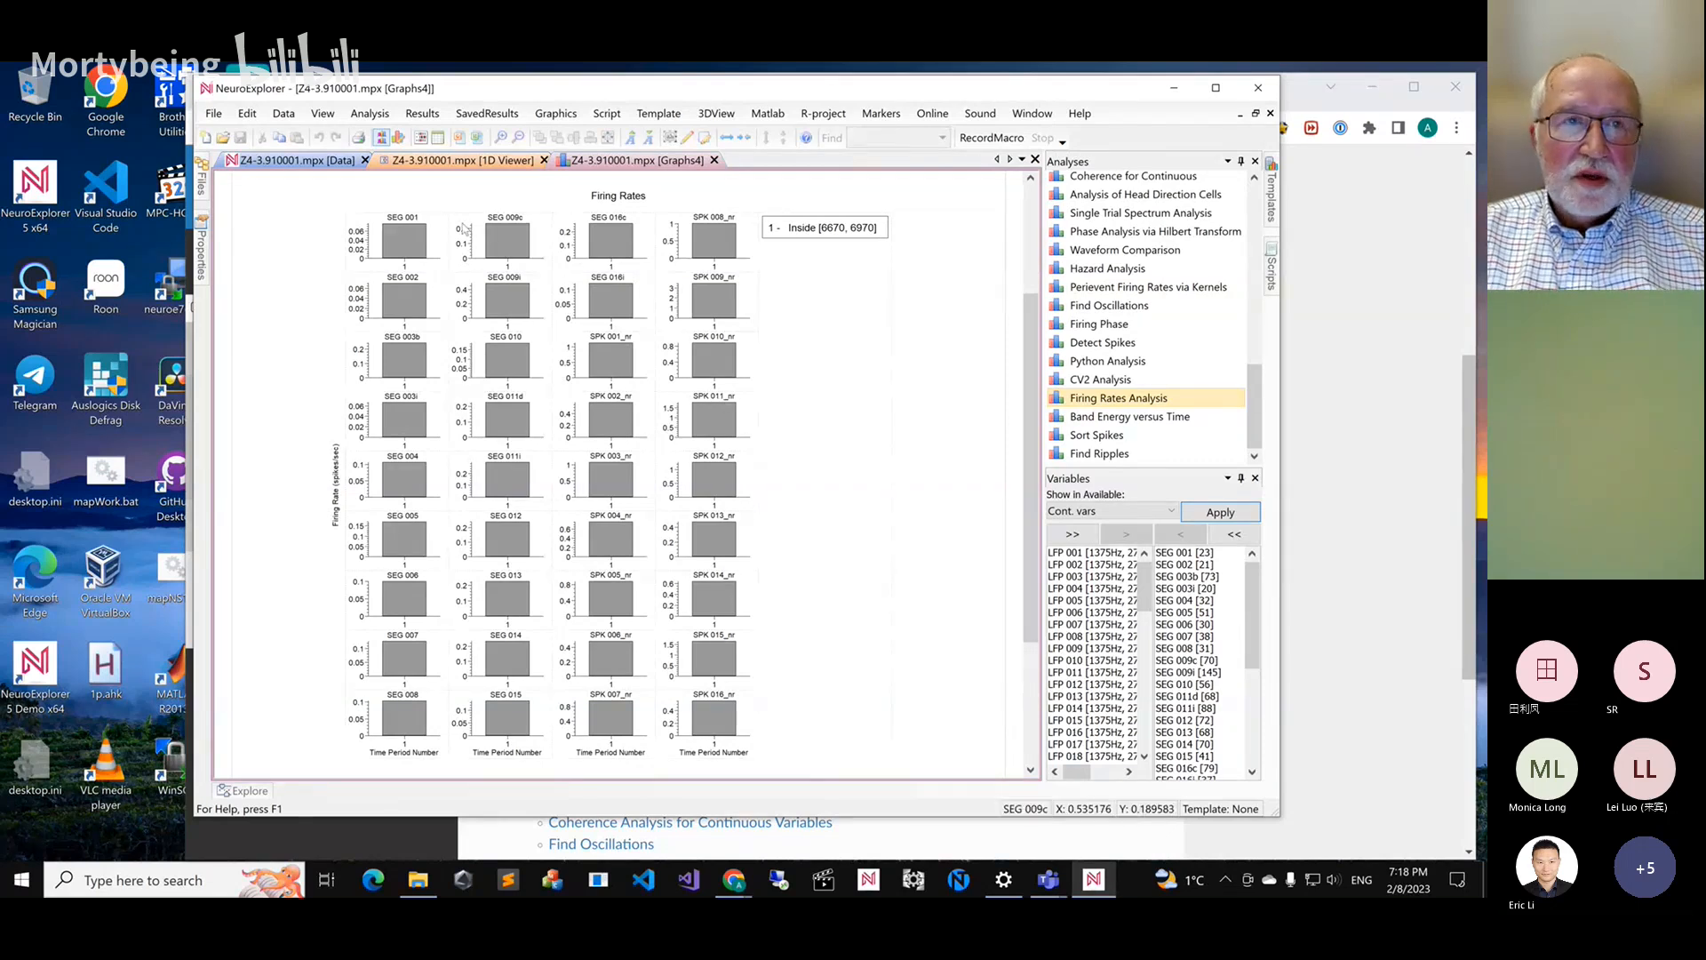
# Open the numerical results of the firing rates, examine the SEG and SPK columns, and return to the graphs
pyautogui.click(322, 115)
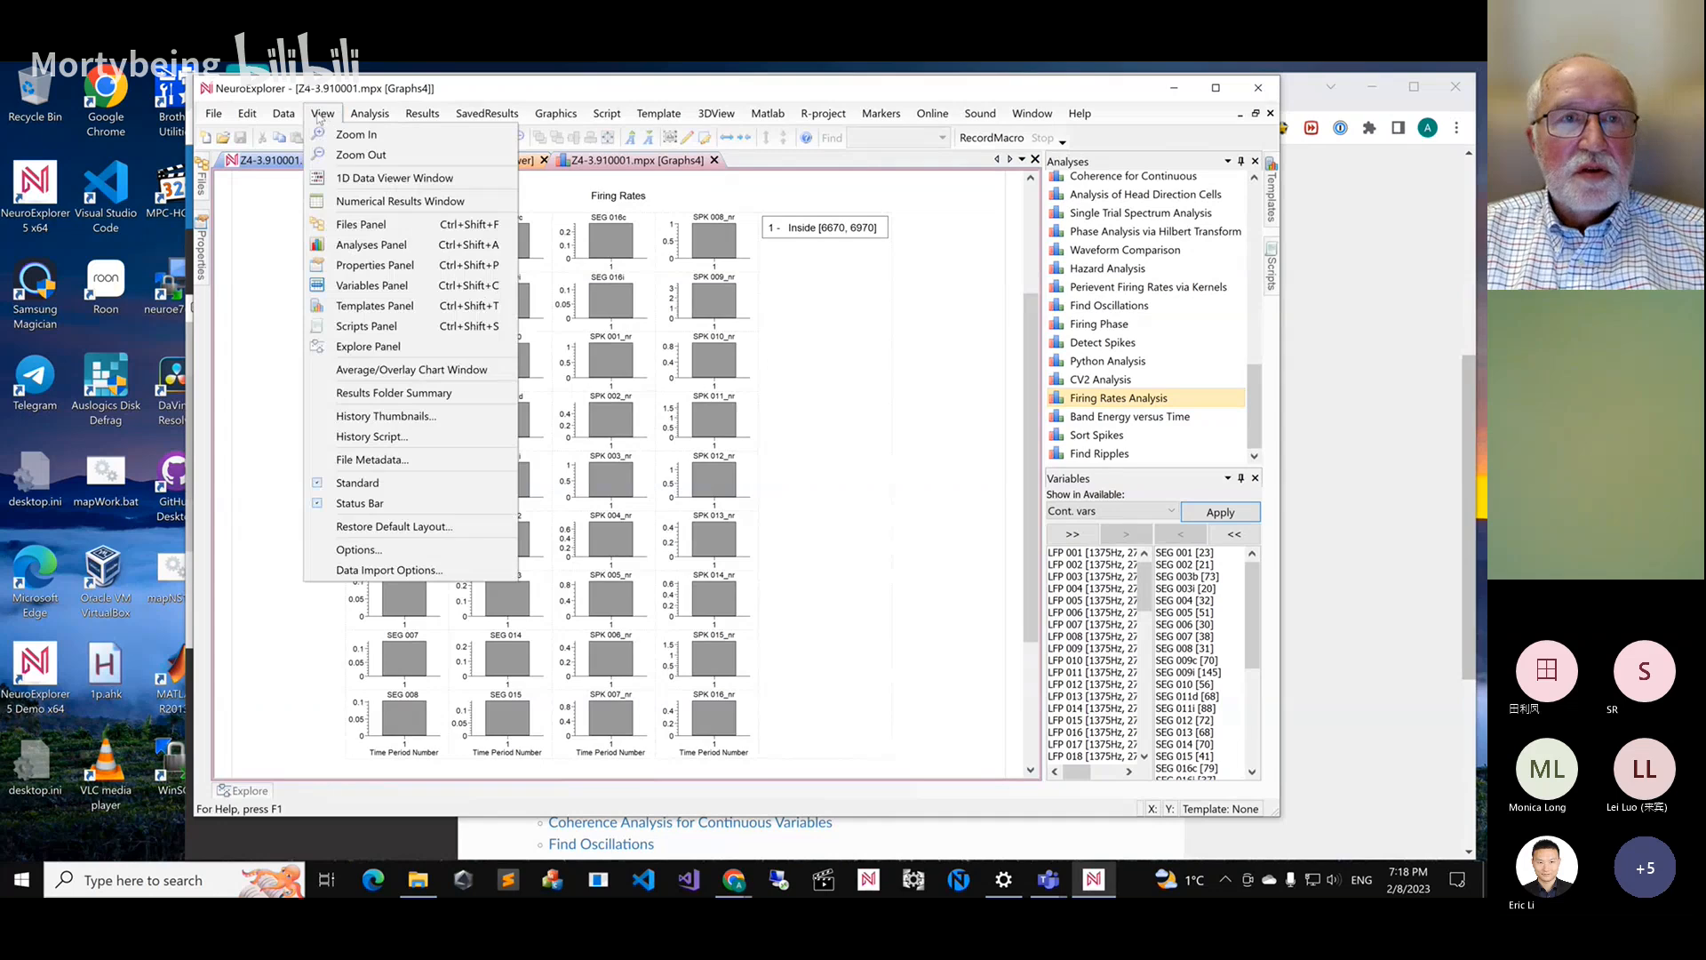
pyautogui.click(344, 205)
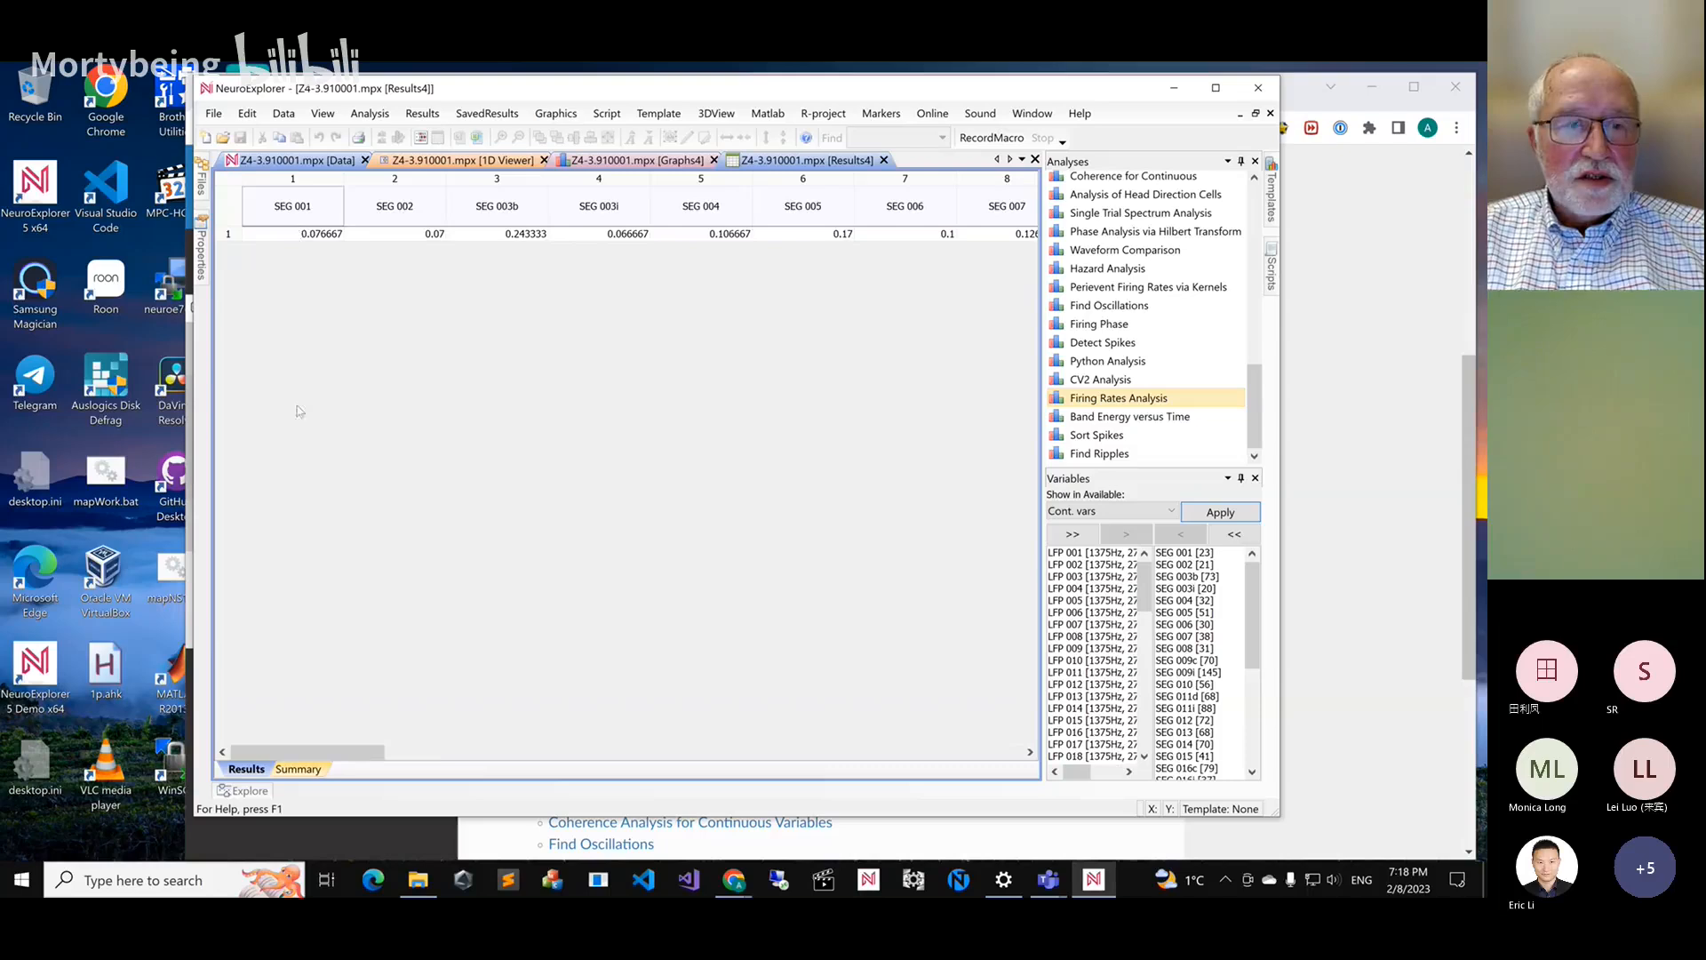
pyautogui.moveTo(307, 752); pyautogui.dragTo(661, 753)
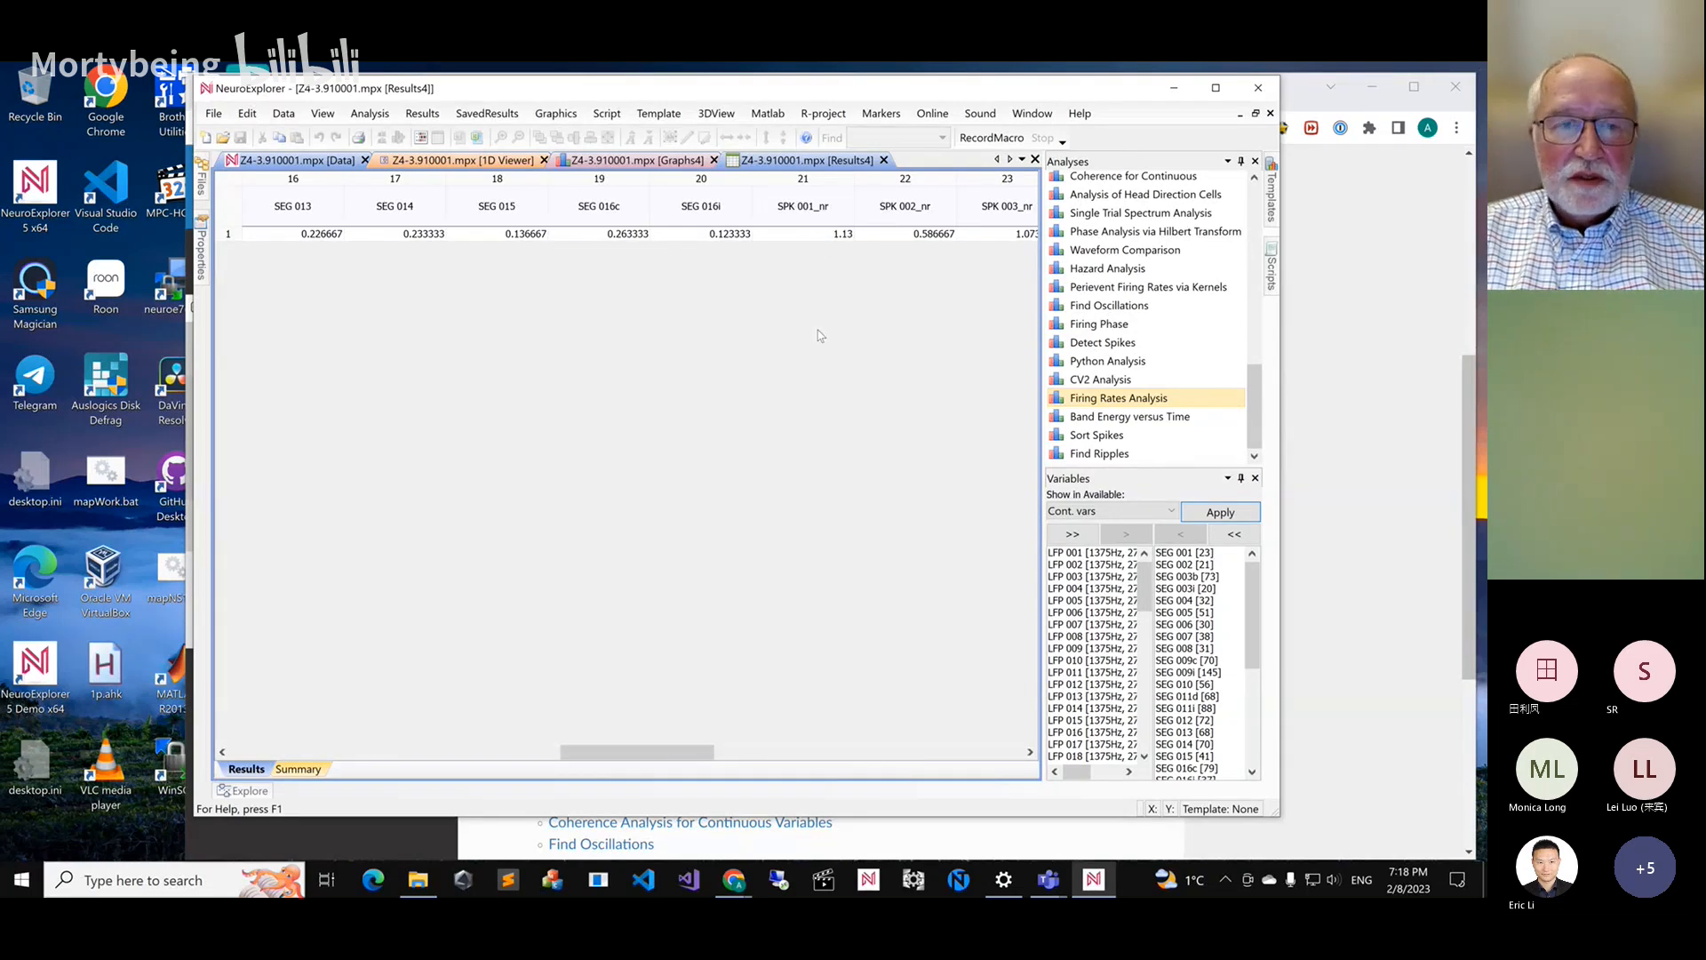
pyautogui.moveTo(696, 753); pyautogui.dragTo(326, 516)
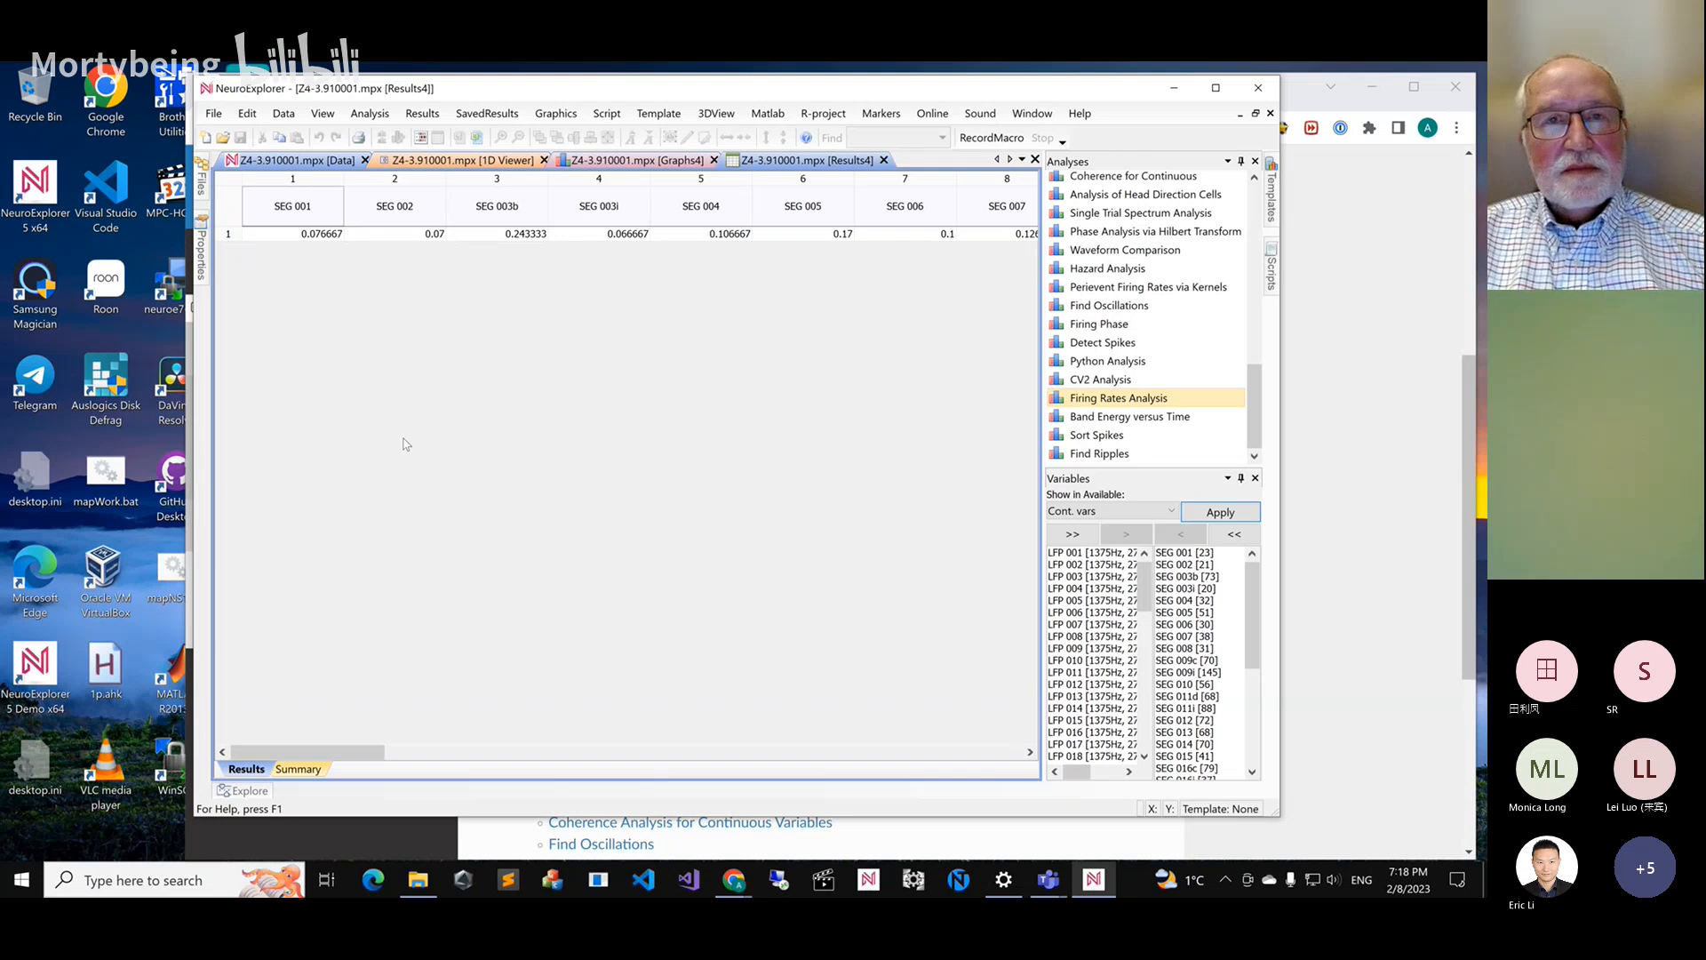
pyautogui.click(694, 163)
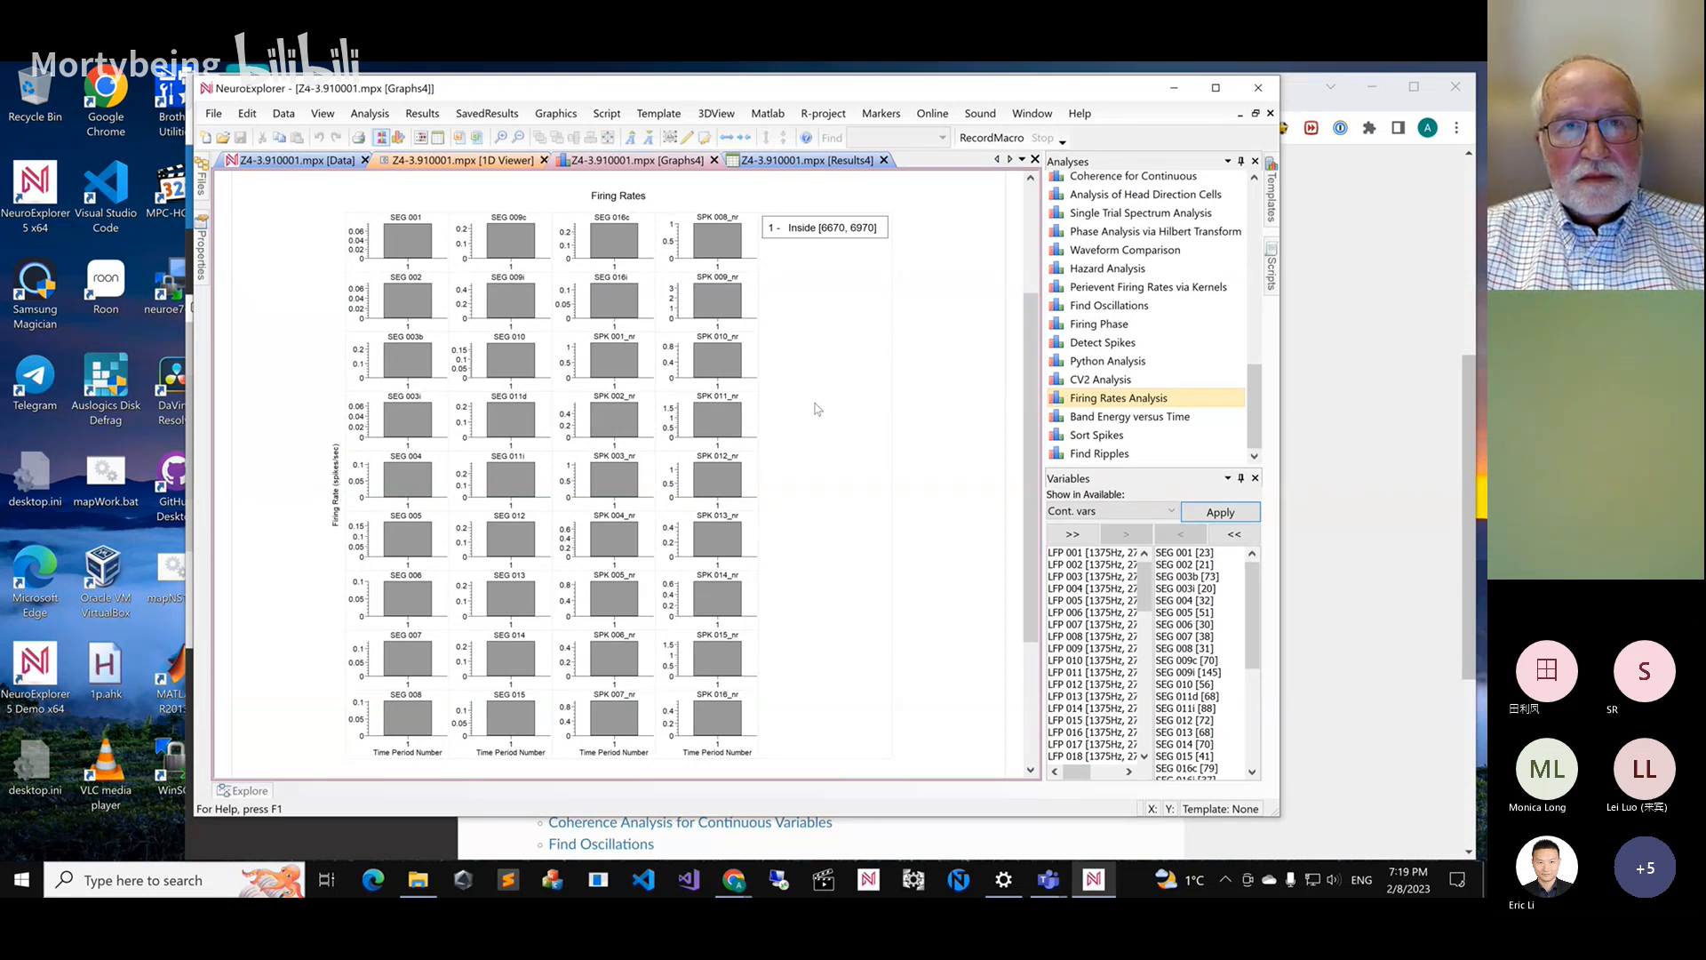
# Add Period 2 to the firing rates analysis as a single interval from 6670 to 6870 seconds and recalculate
pyautogui.doubleClick(630, 237)
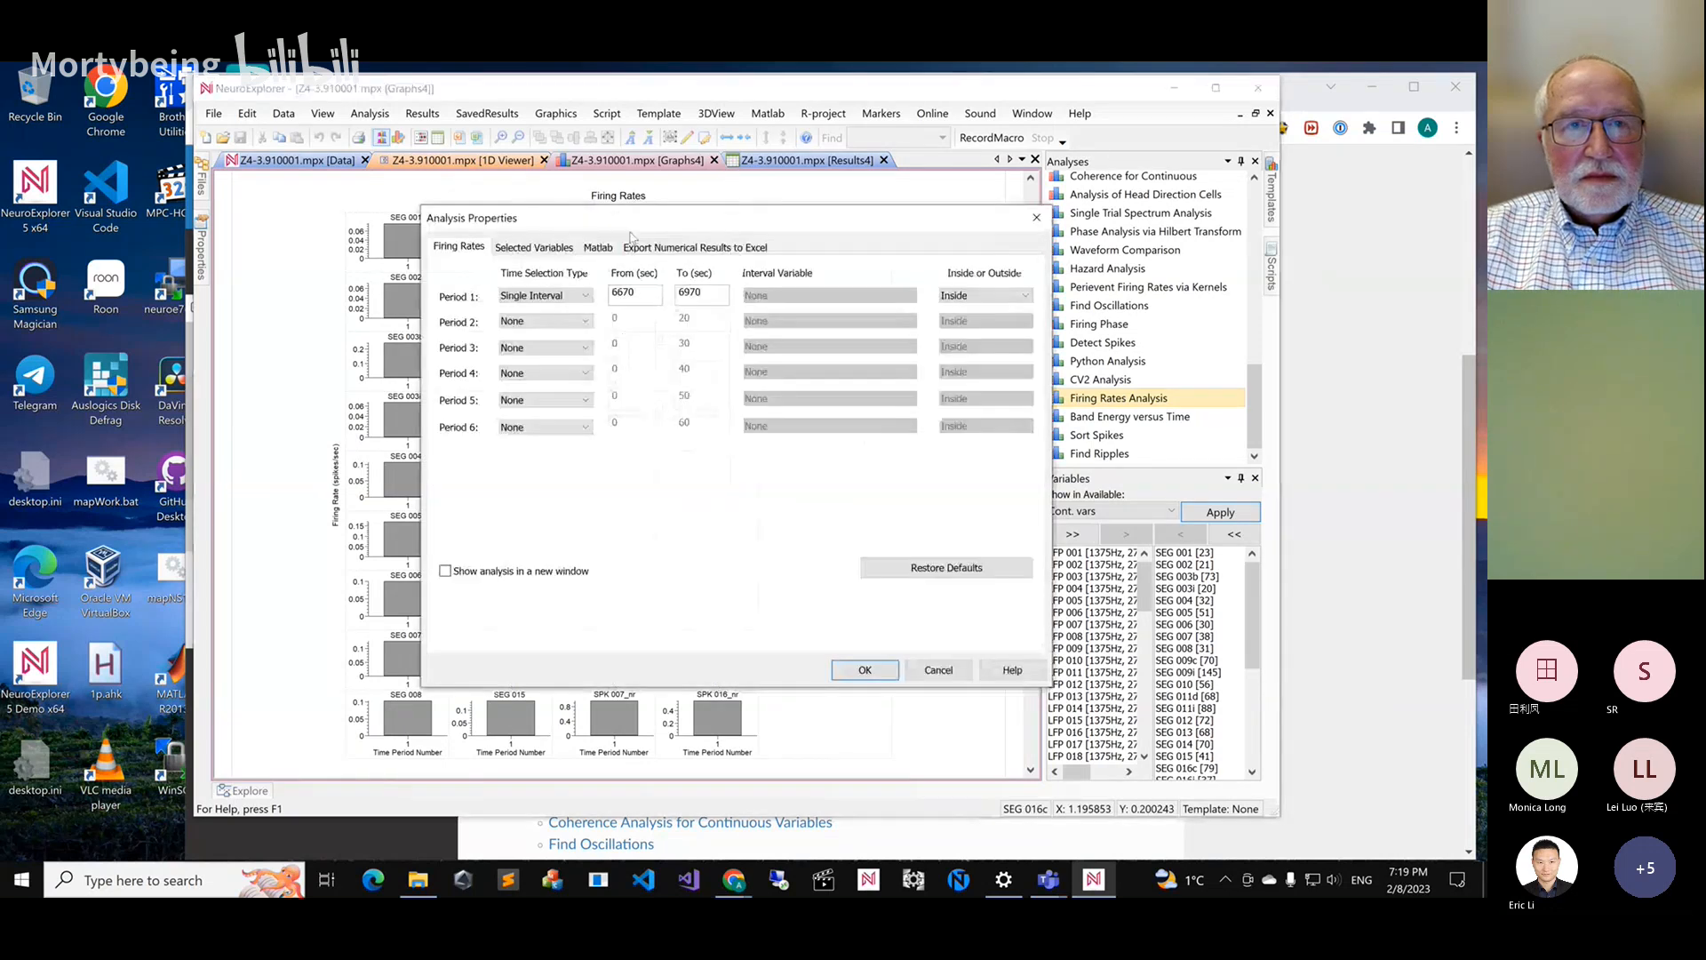
pyautogui.click(563, 321)
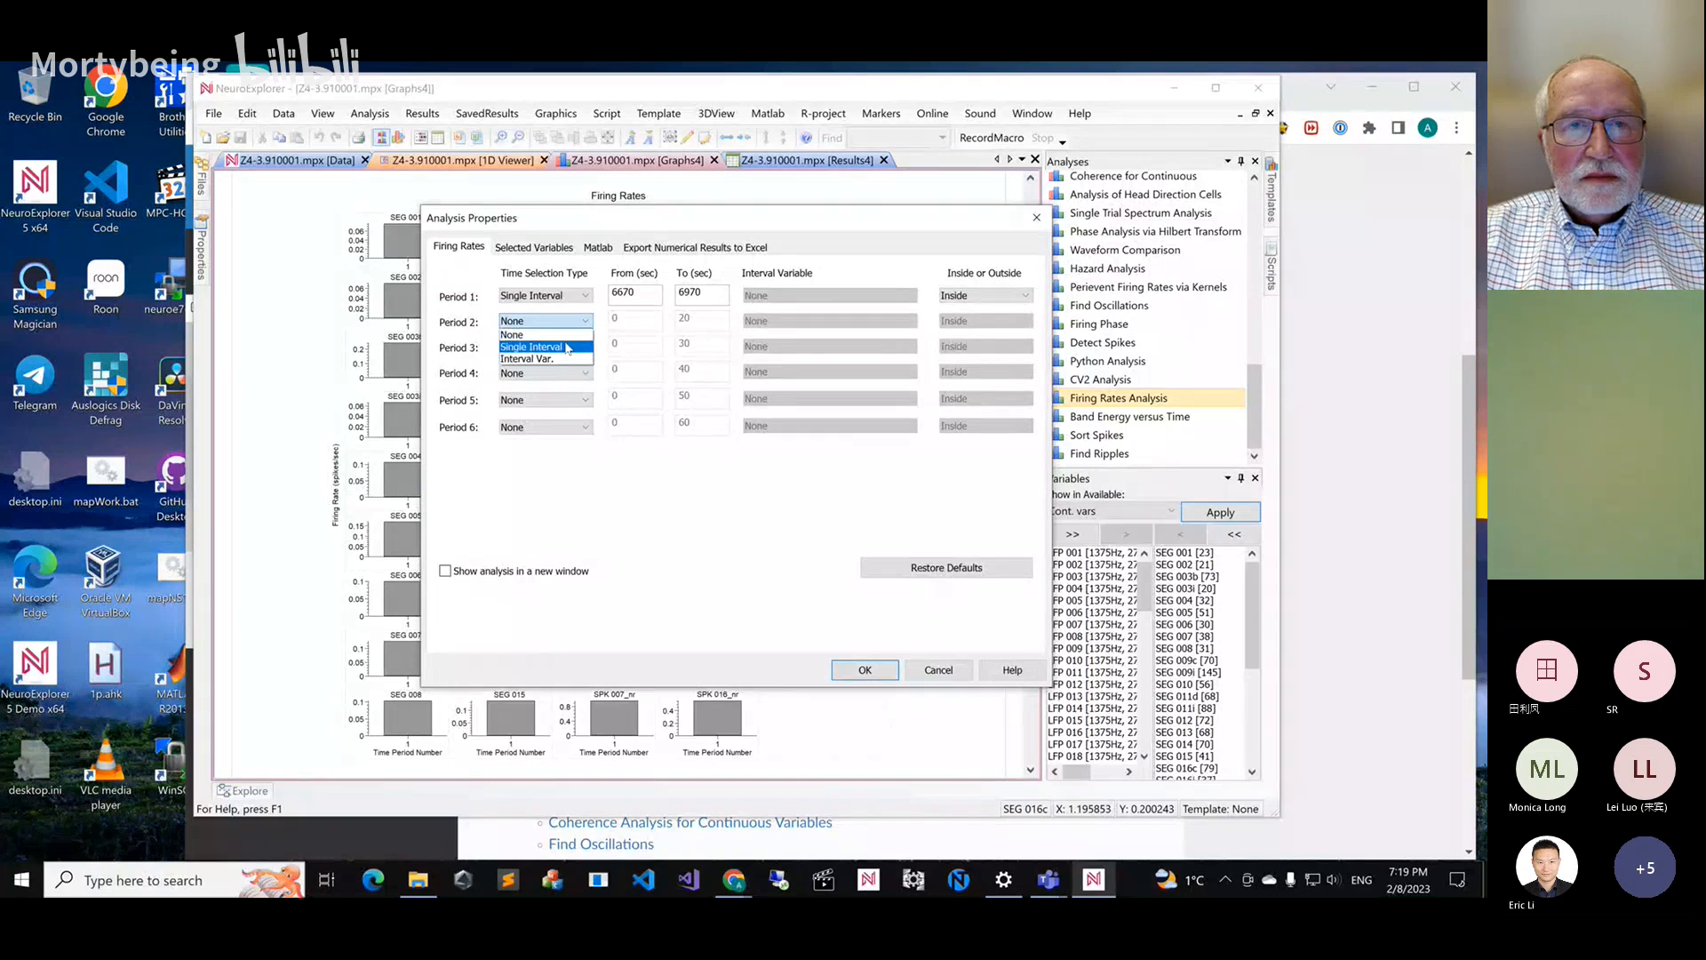
pyautogui.click(567, 348)
pyautogui.click(623, 316)
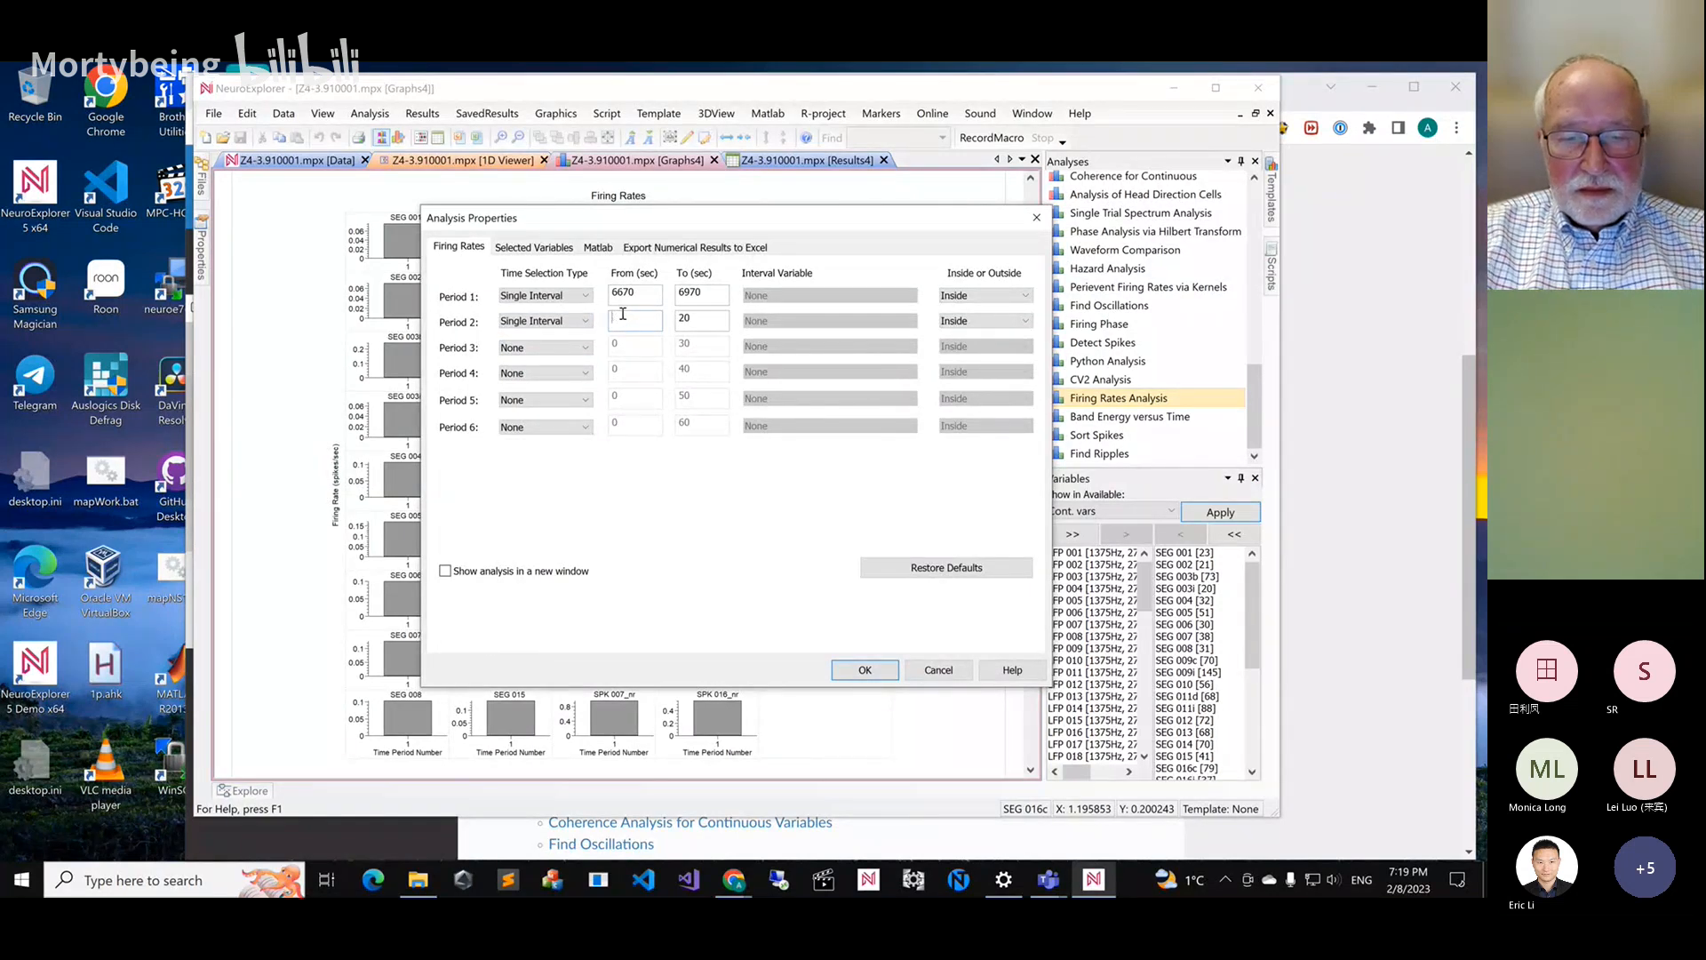
pyautogui.write('6')
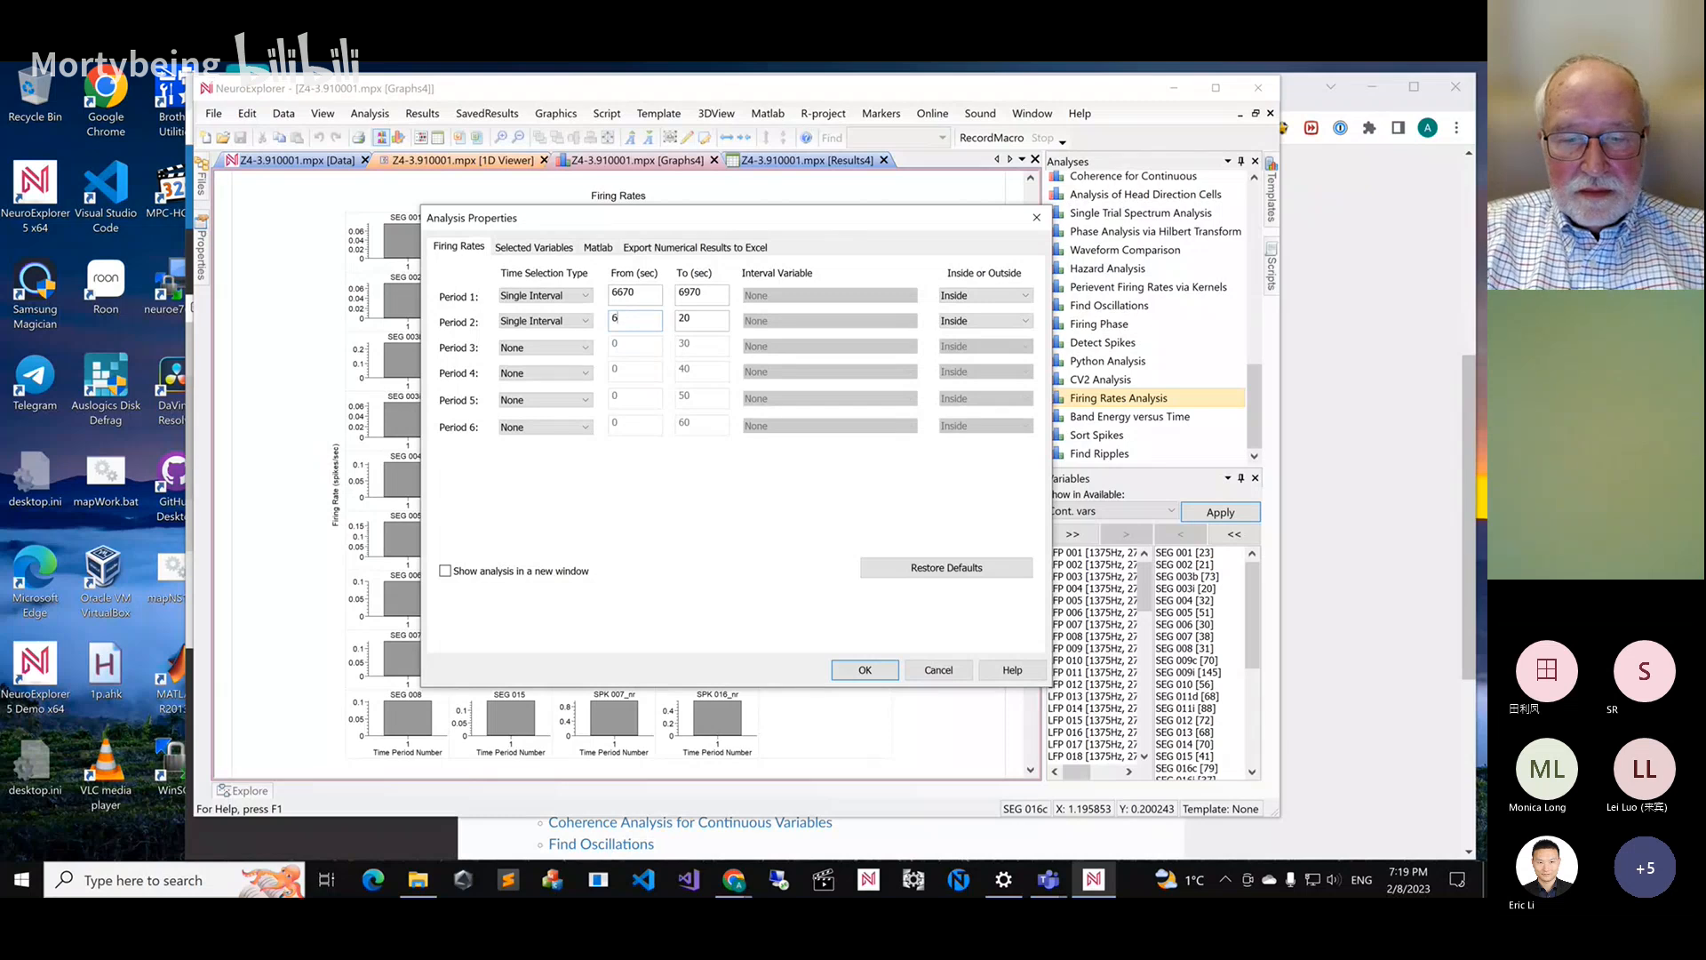
pyautogui.write('670')
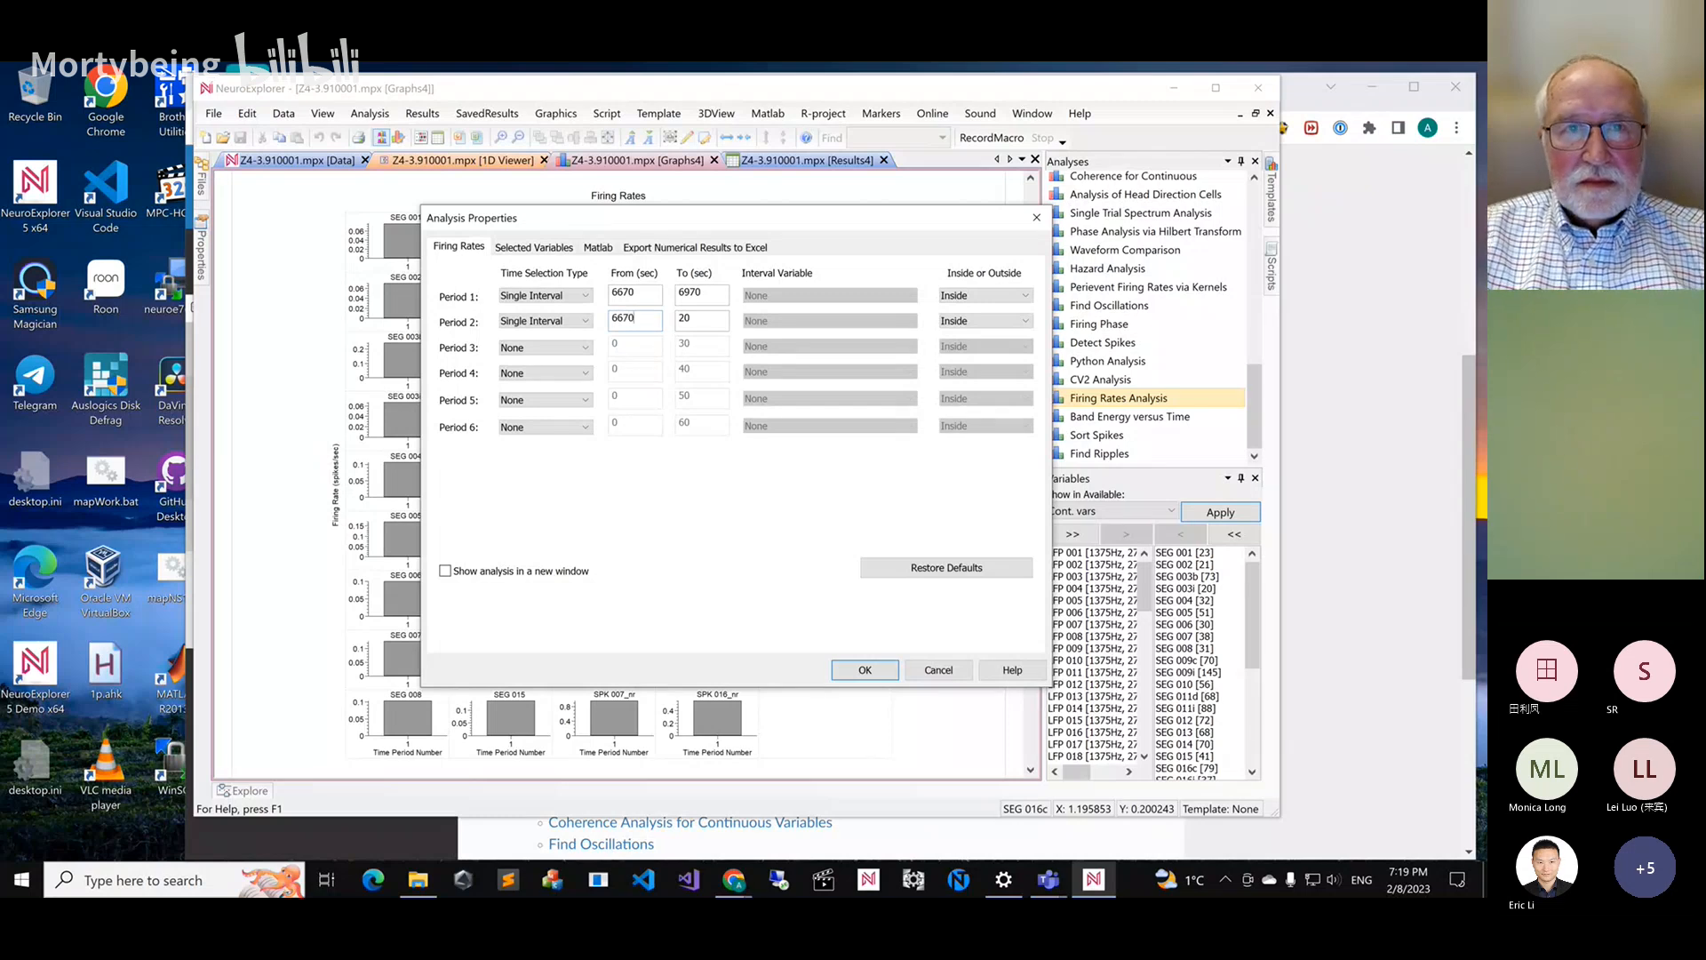
pyautogui.click(712, 320)
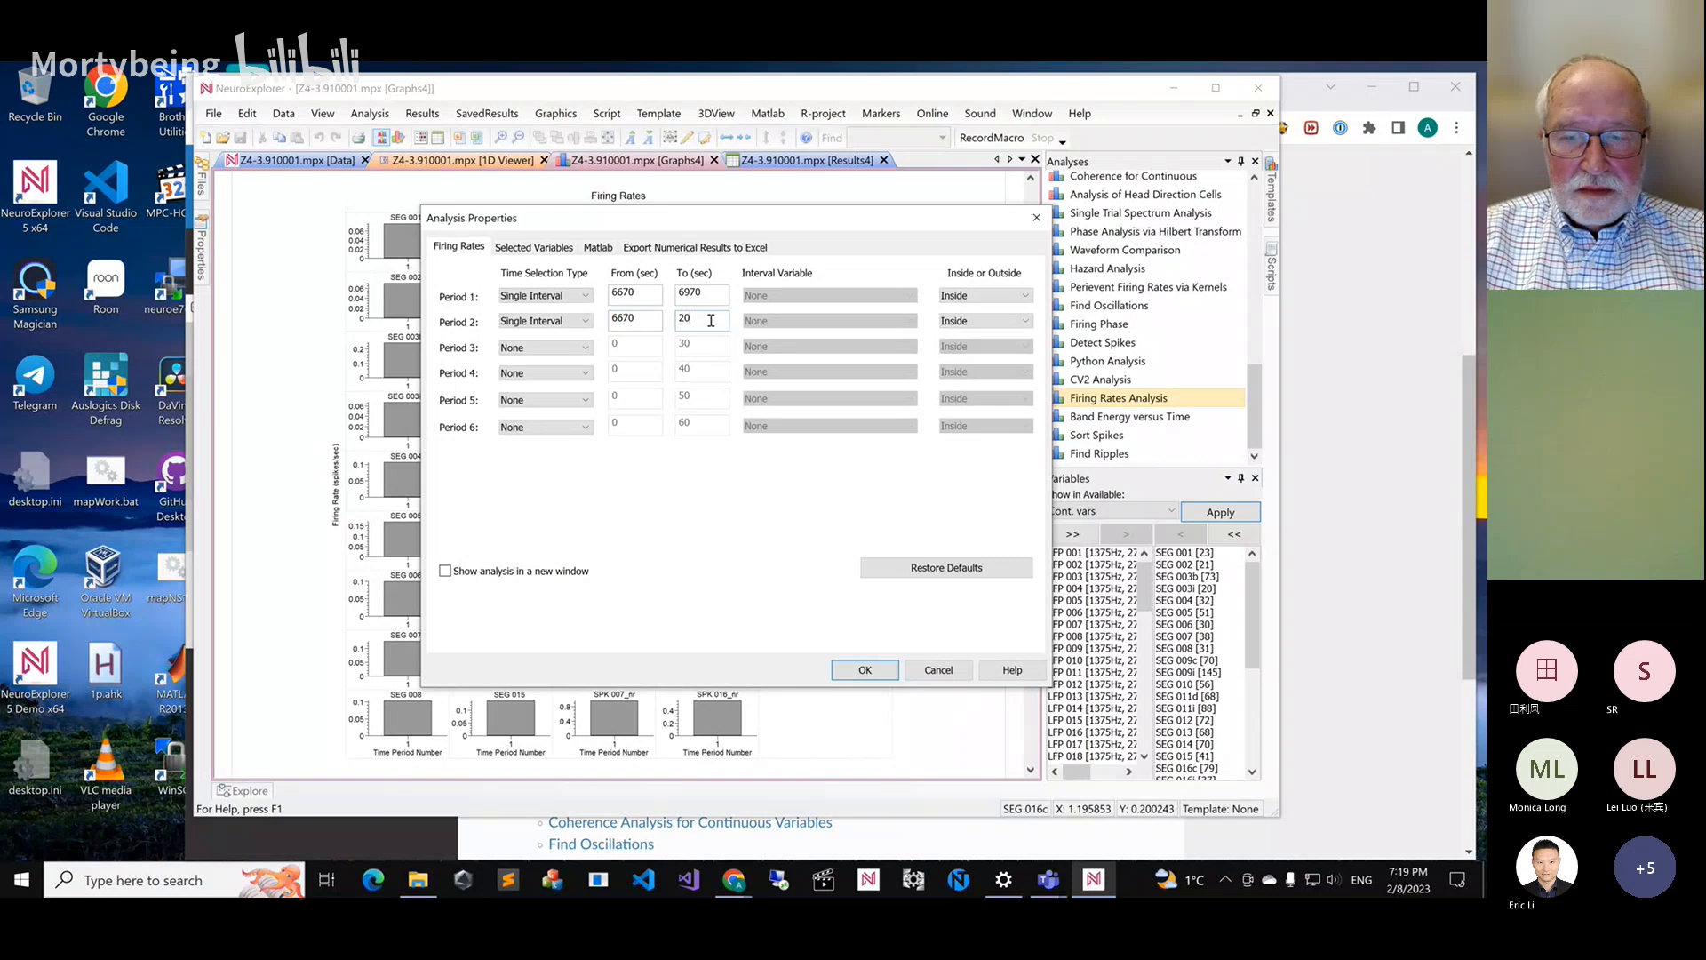
pyautogui.press('BackSpace')
pyautogui.press('BackSpace')
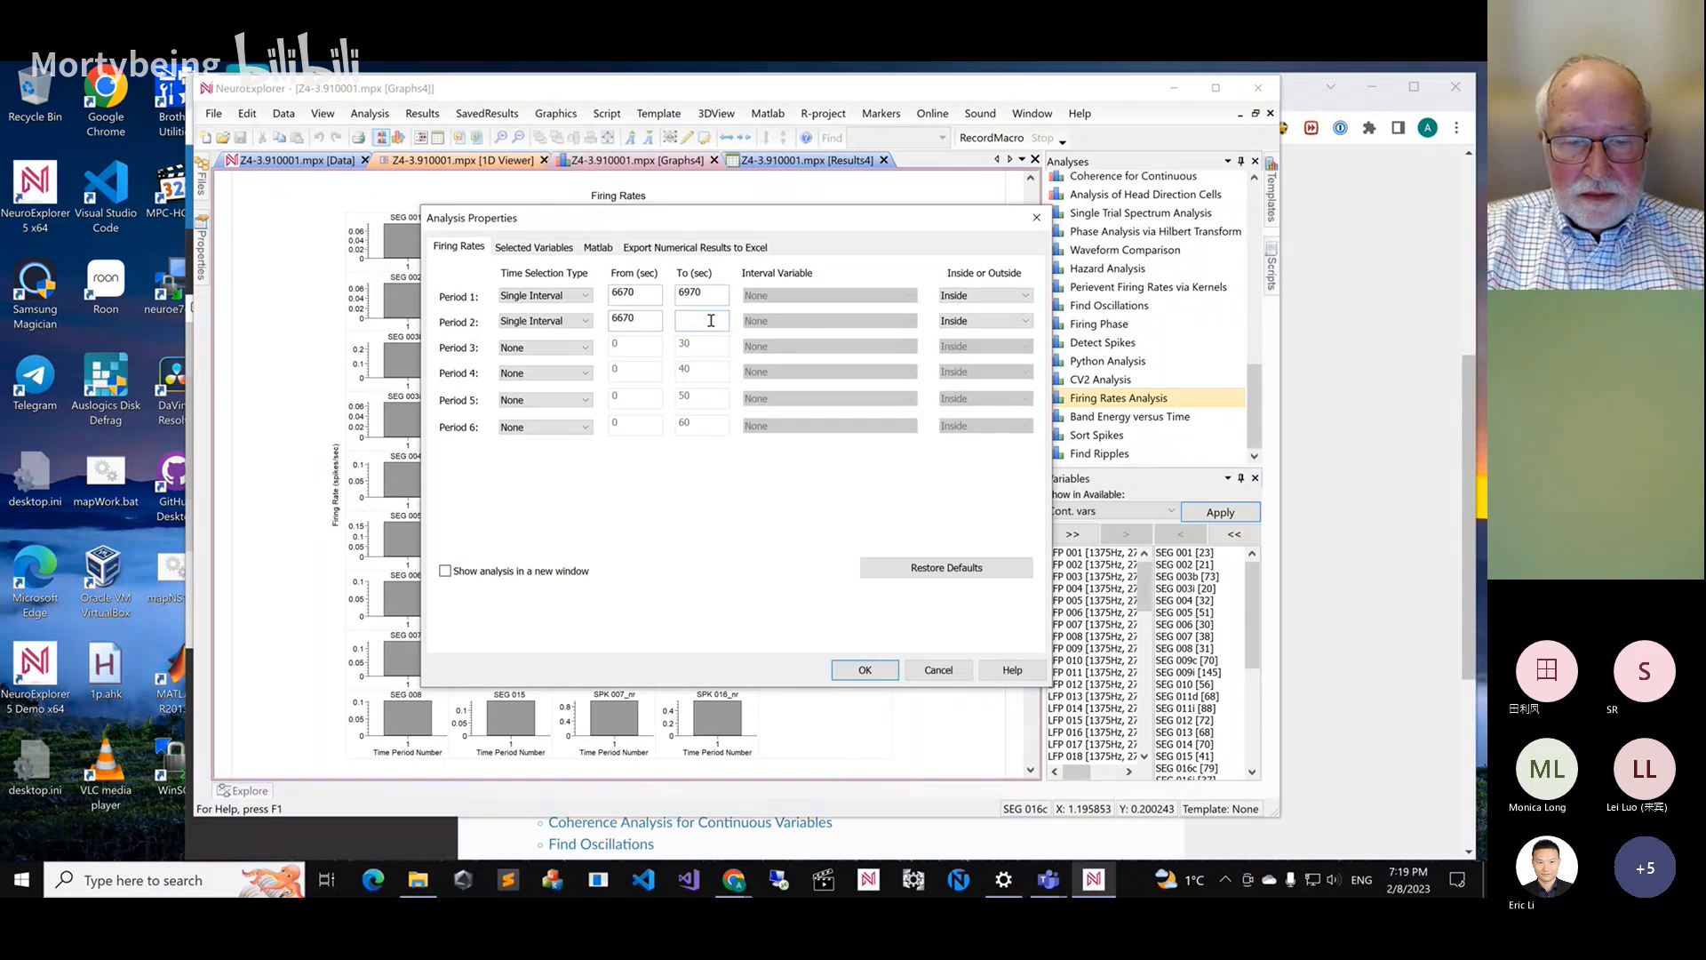
pyautogui.write('687')
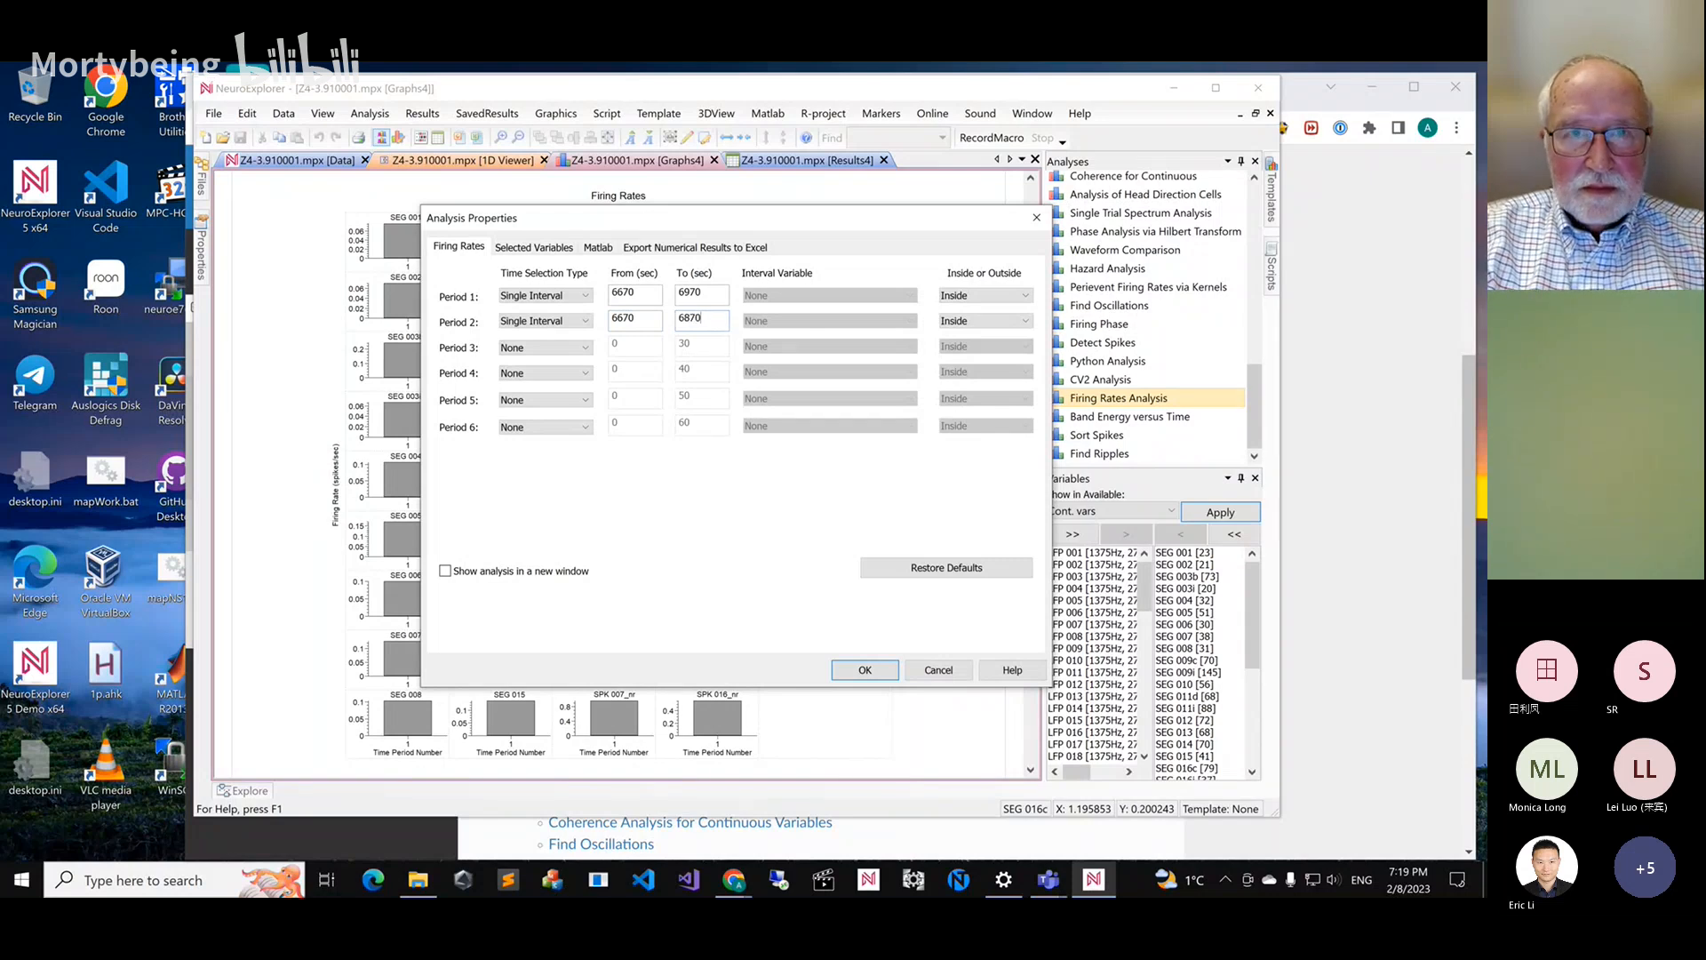
pyautogui.write('0')
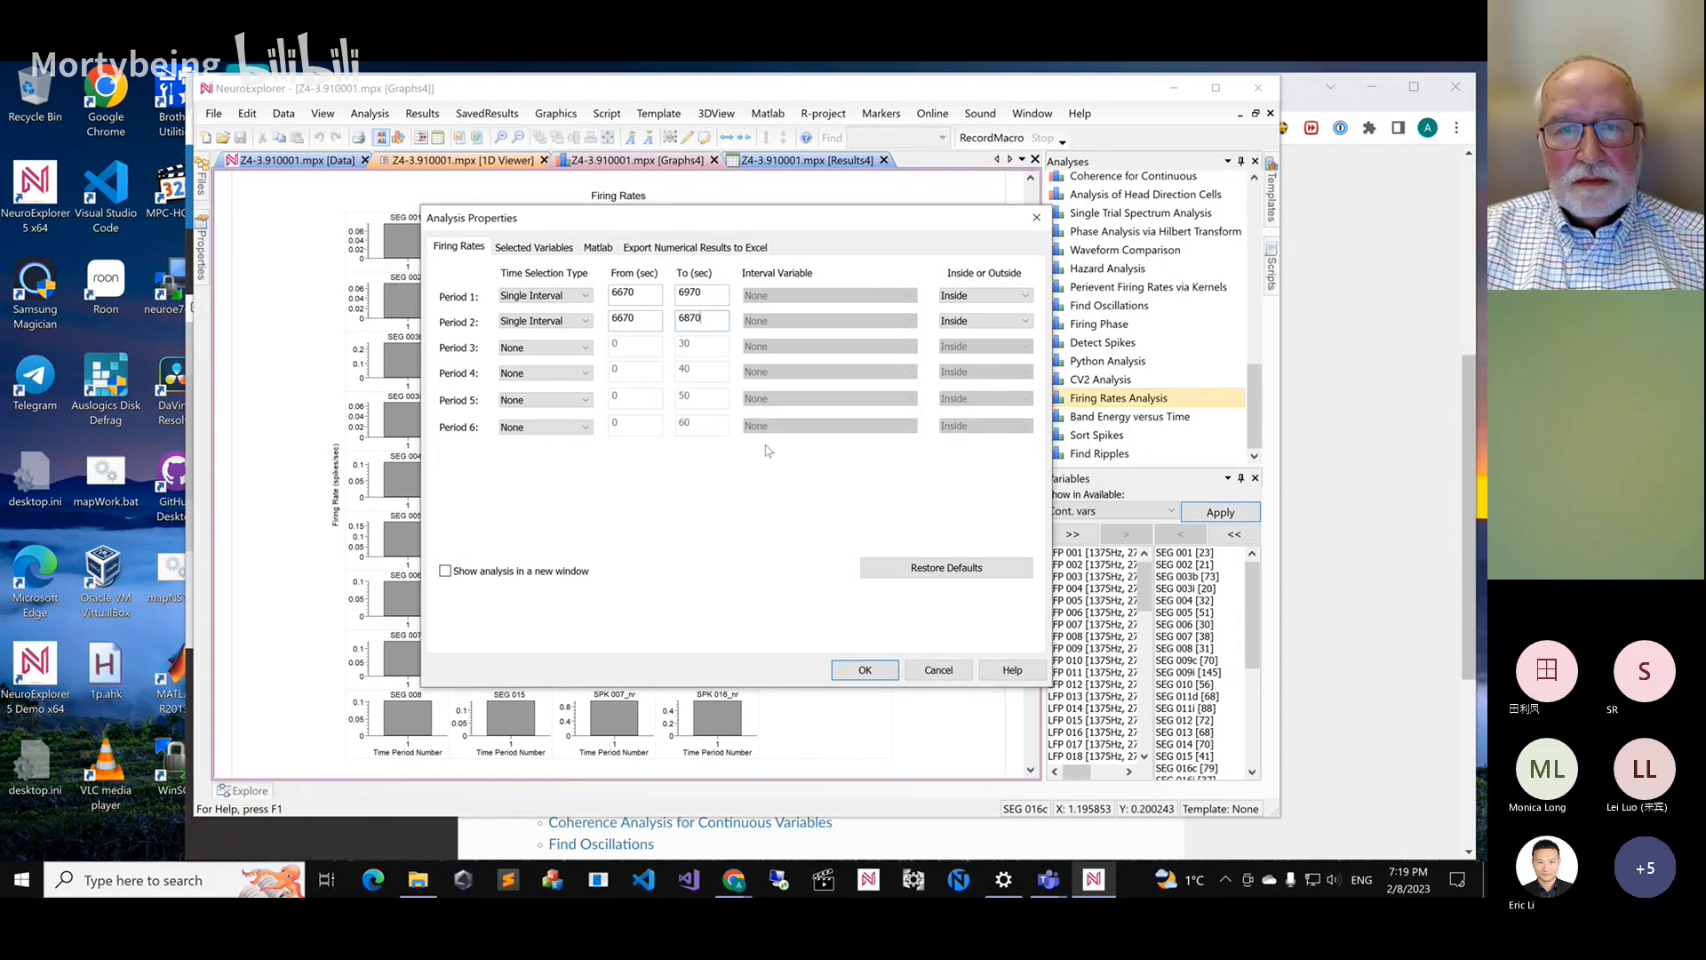
pyautogui.click(883, 672)
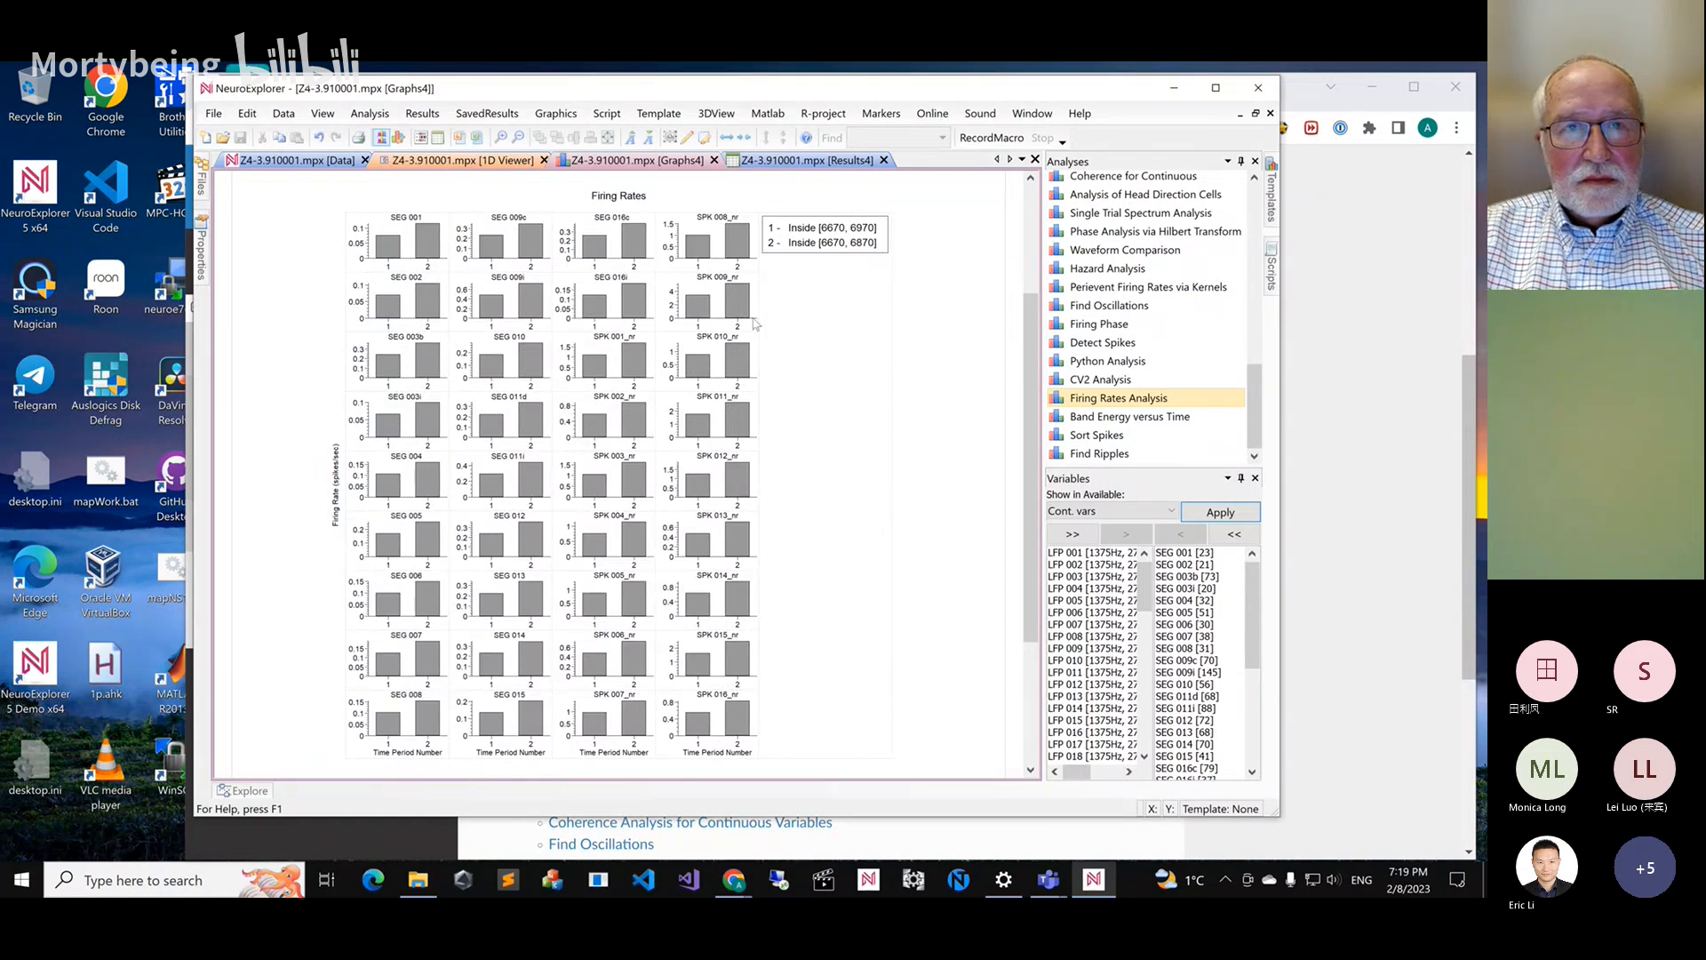
# Compare the firing rates of the two periods in the numerical results and return to the graphs
pyautogui.click(761, 163)
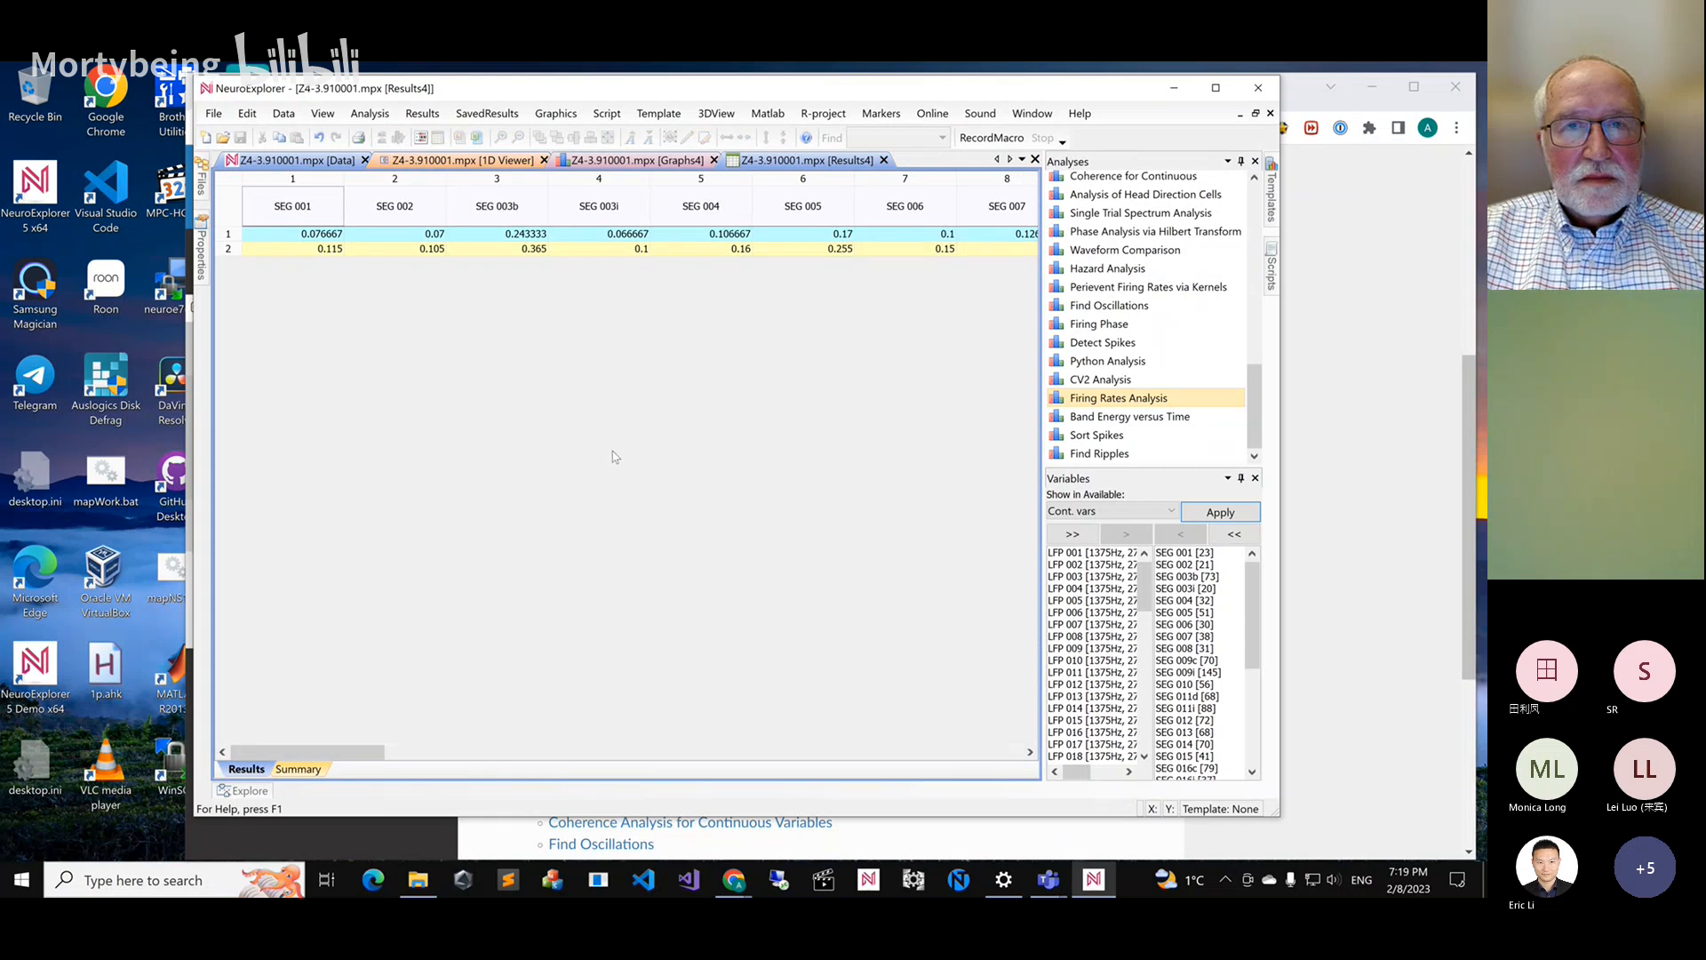
pyautogui.moveTo(378, 755); pyautogui.dragTo(325, 751)
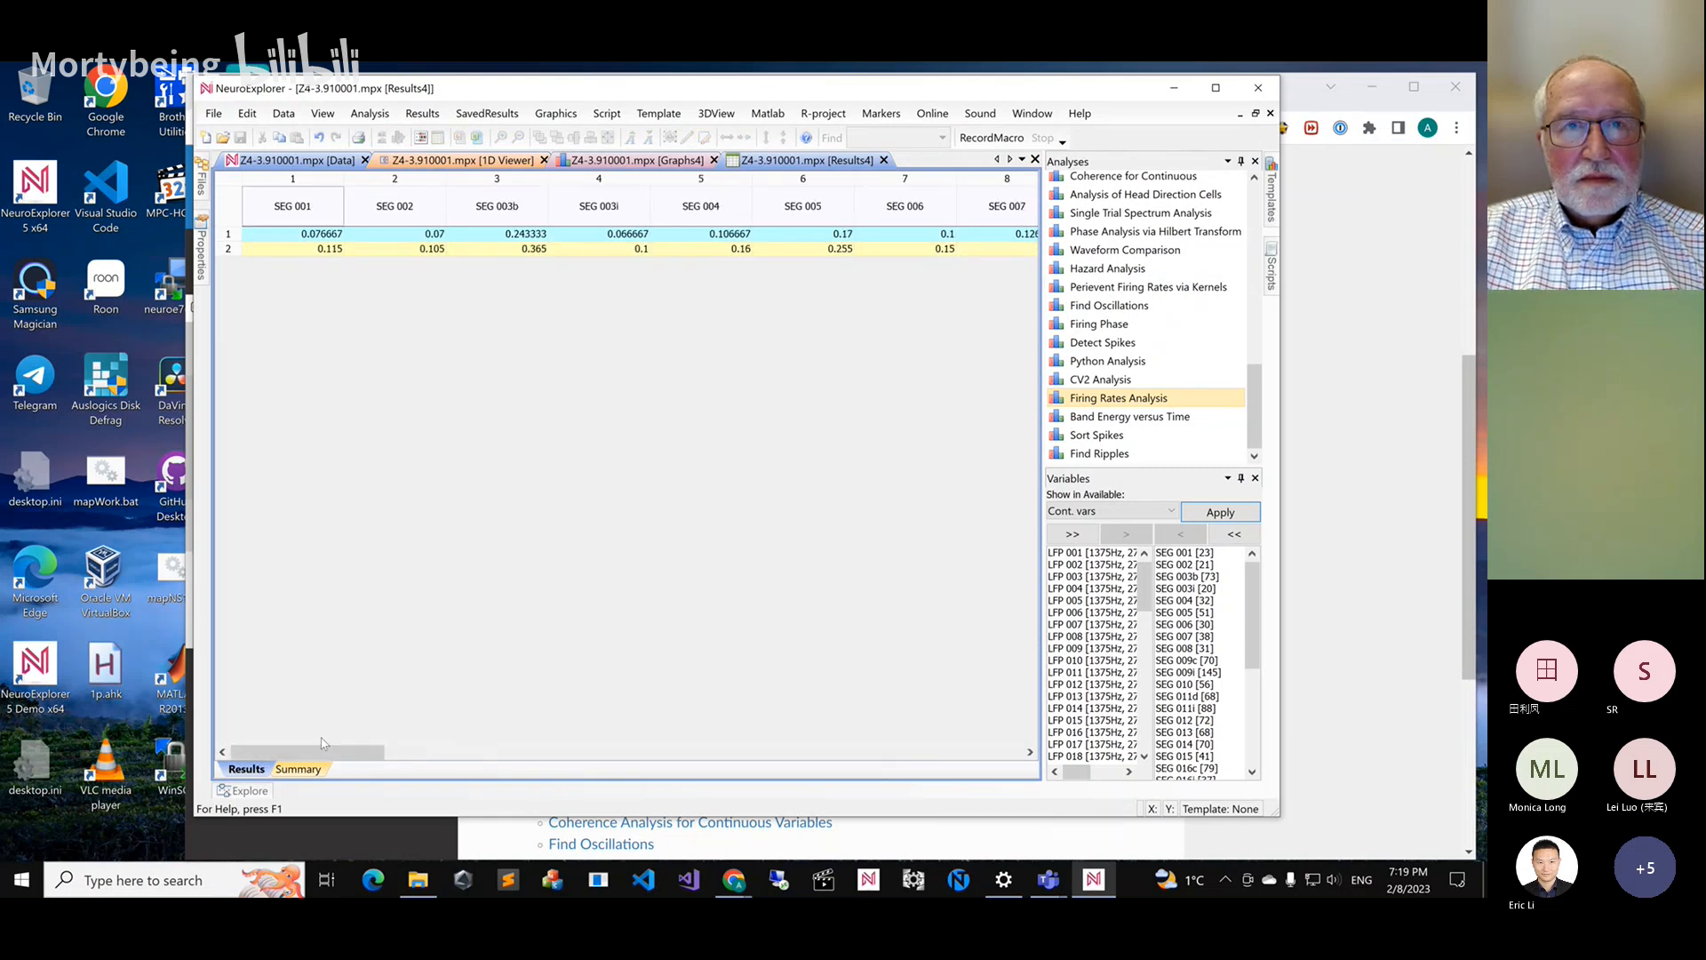
pyautogui.click(637, 160)
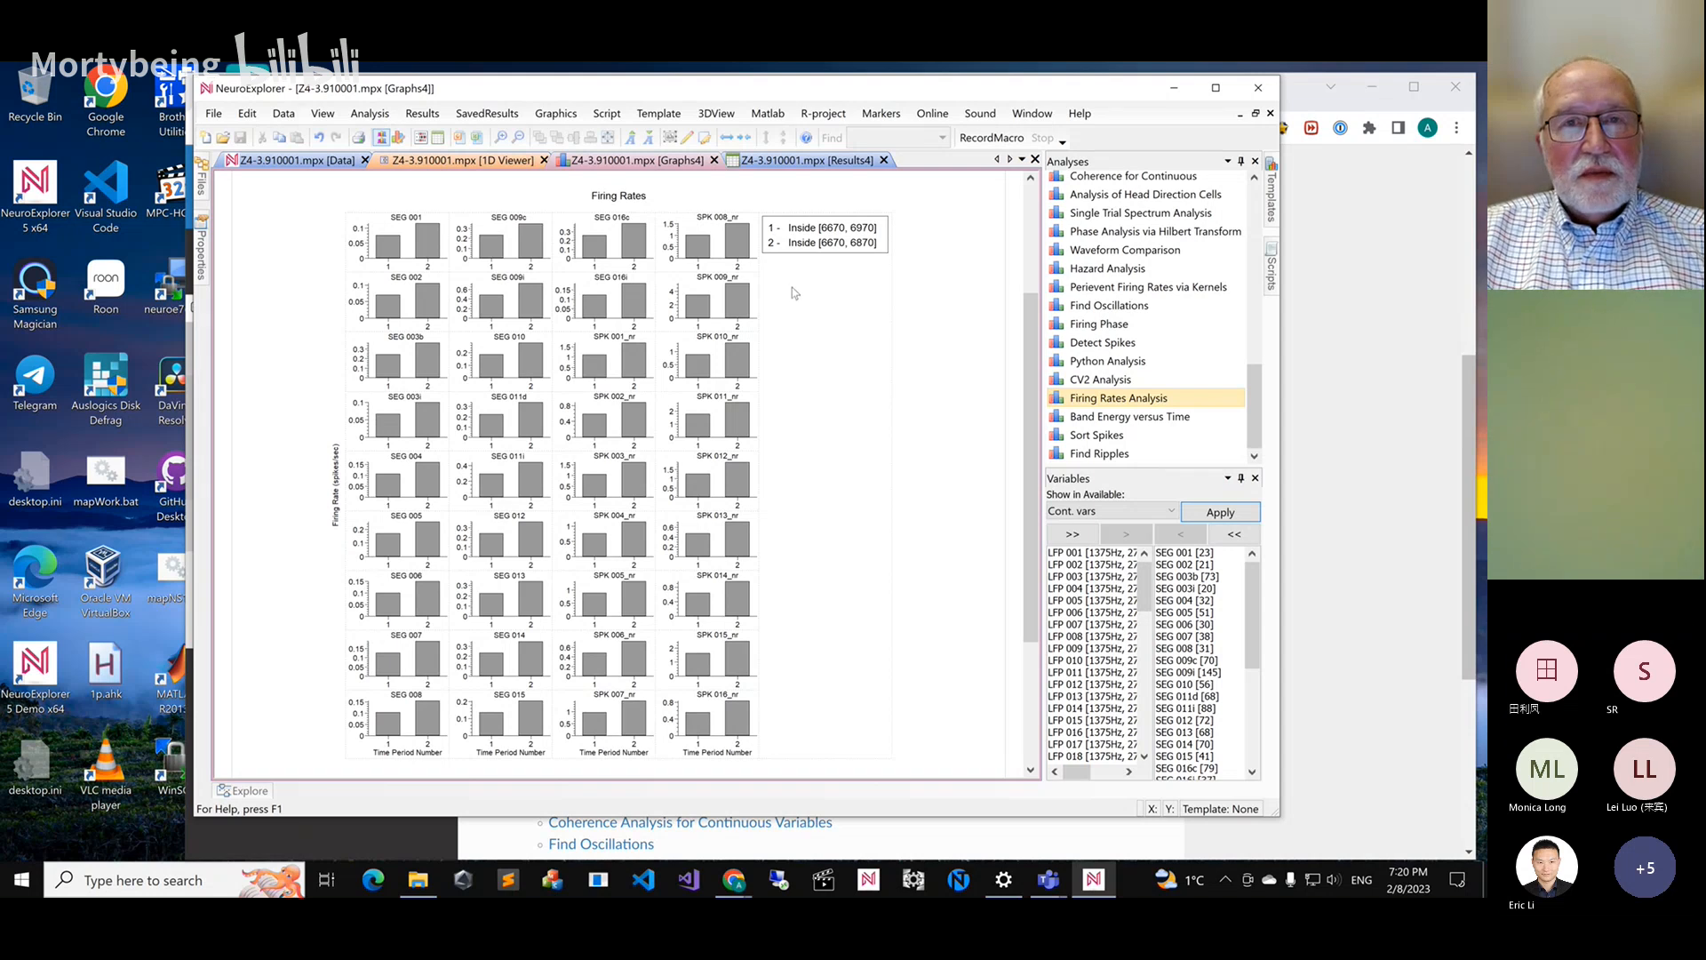
pyautogui.doubleClick(635, 242)
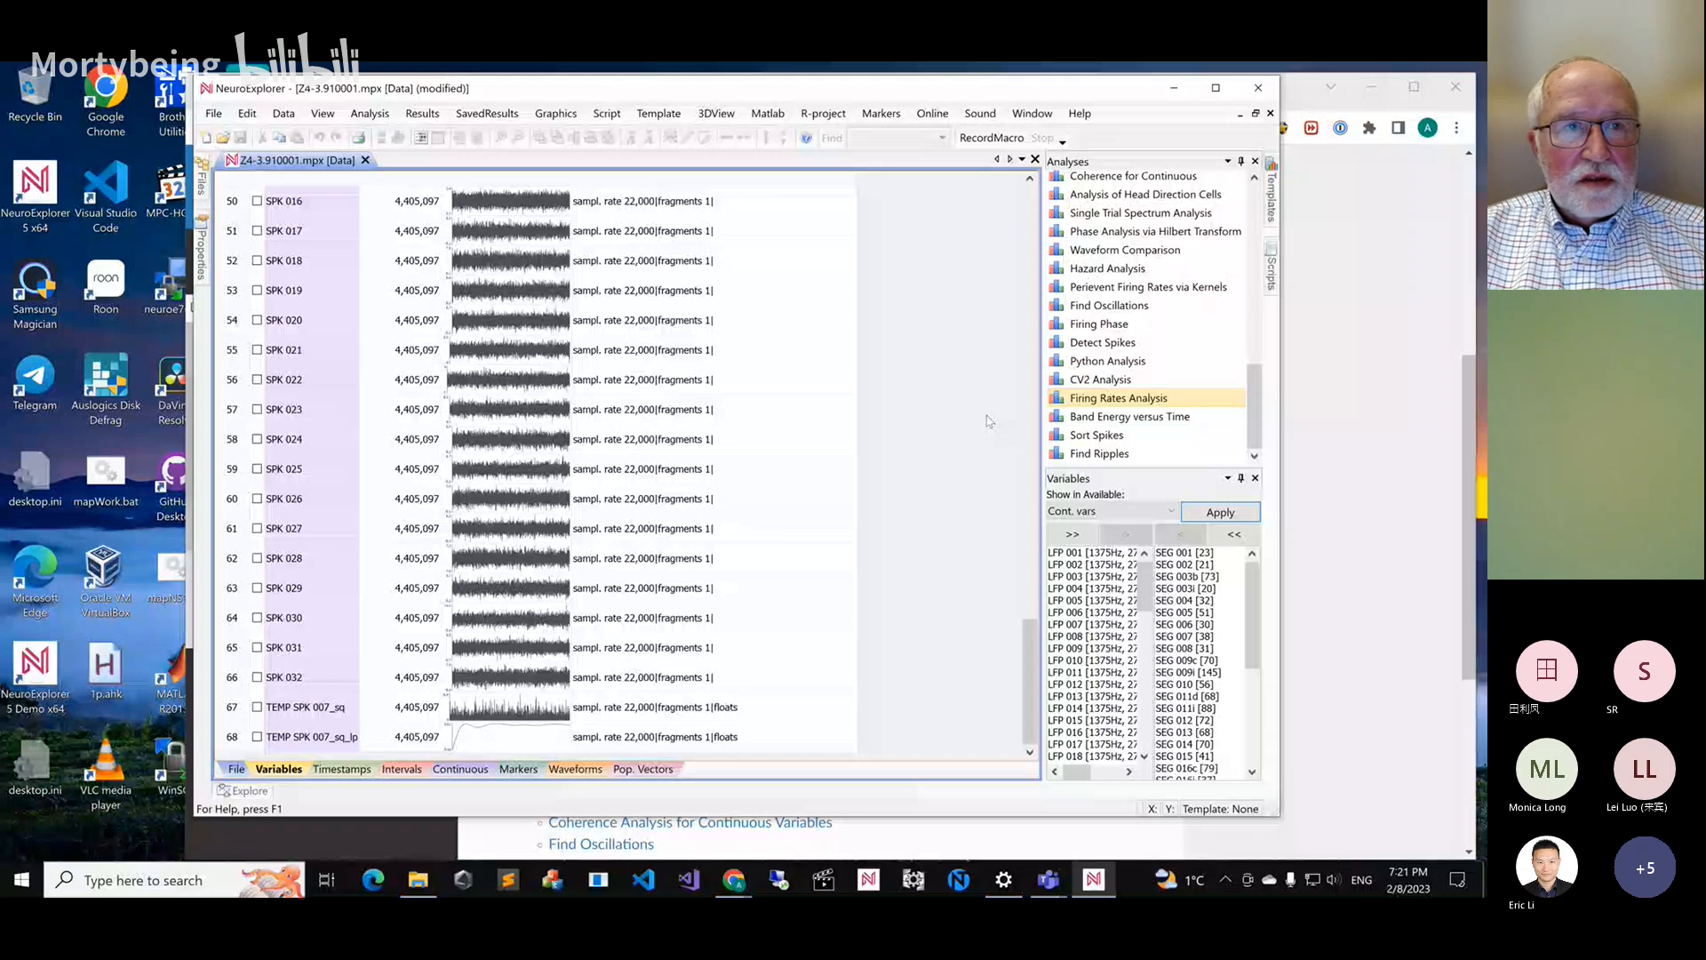
# Run Power Spectra for Continuous on SPK 001 to SPK 008, first with 128 and again with 8192 frequency values
pyautogui.scroll(7, 554, 333)
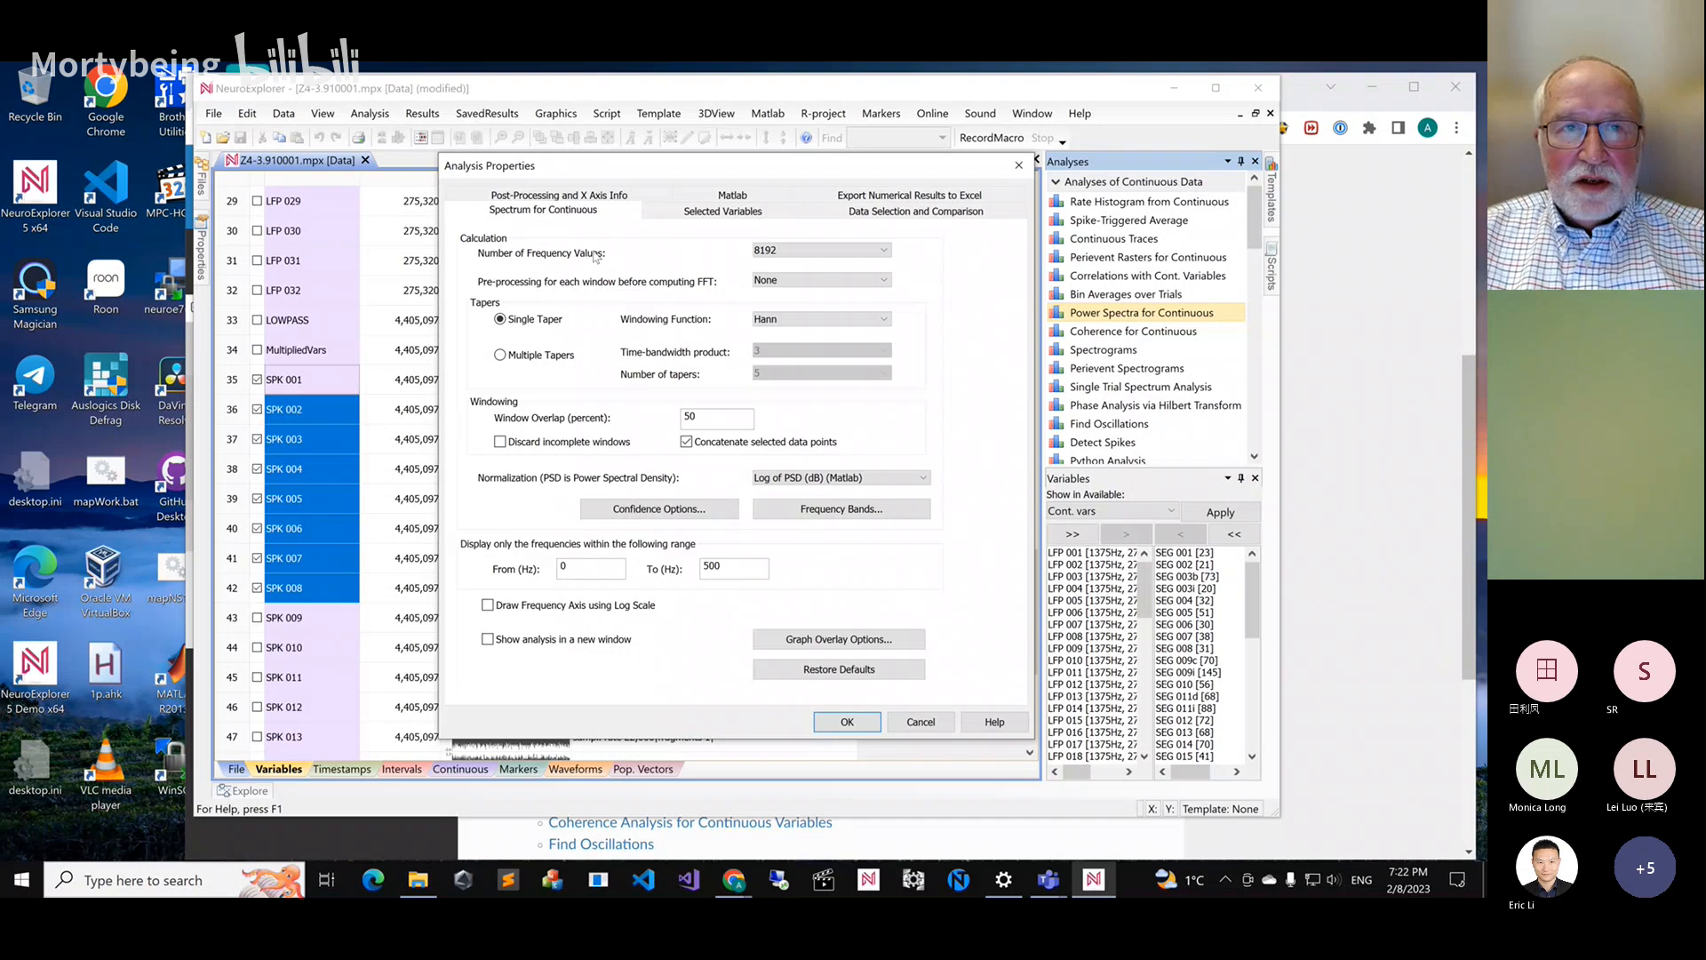
pyautogui.press('Return')
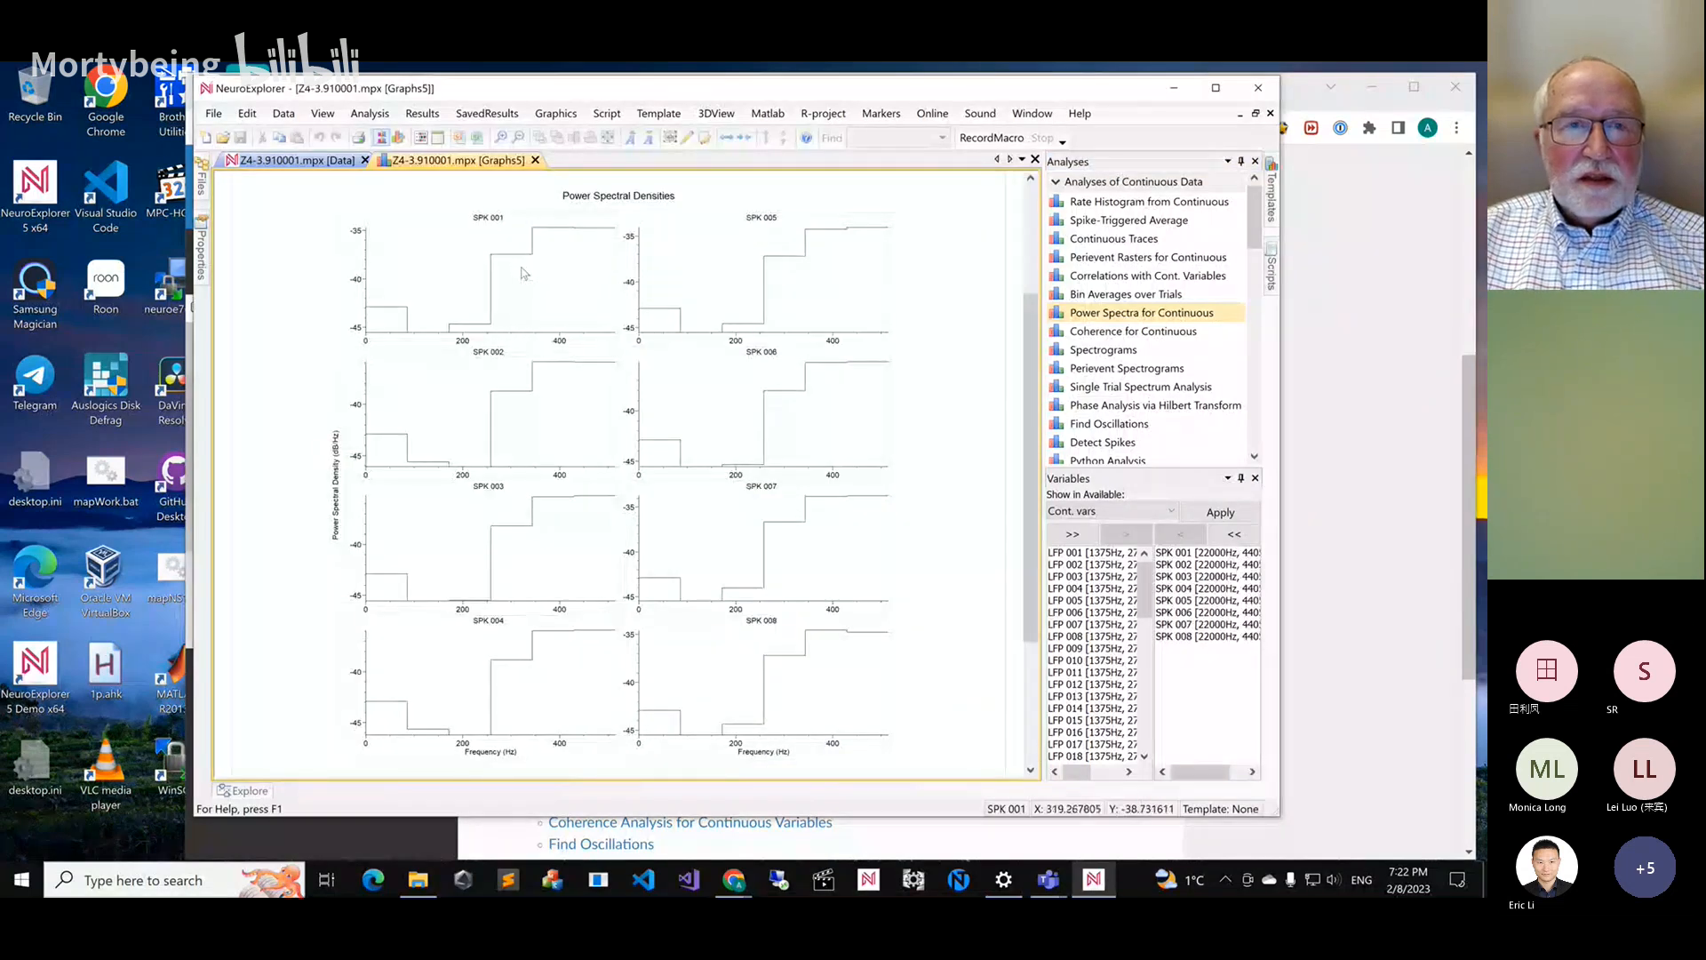
pyautogui.doubleClick(521, 269)
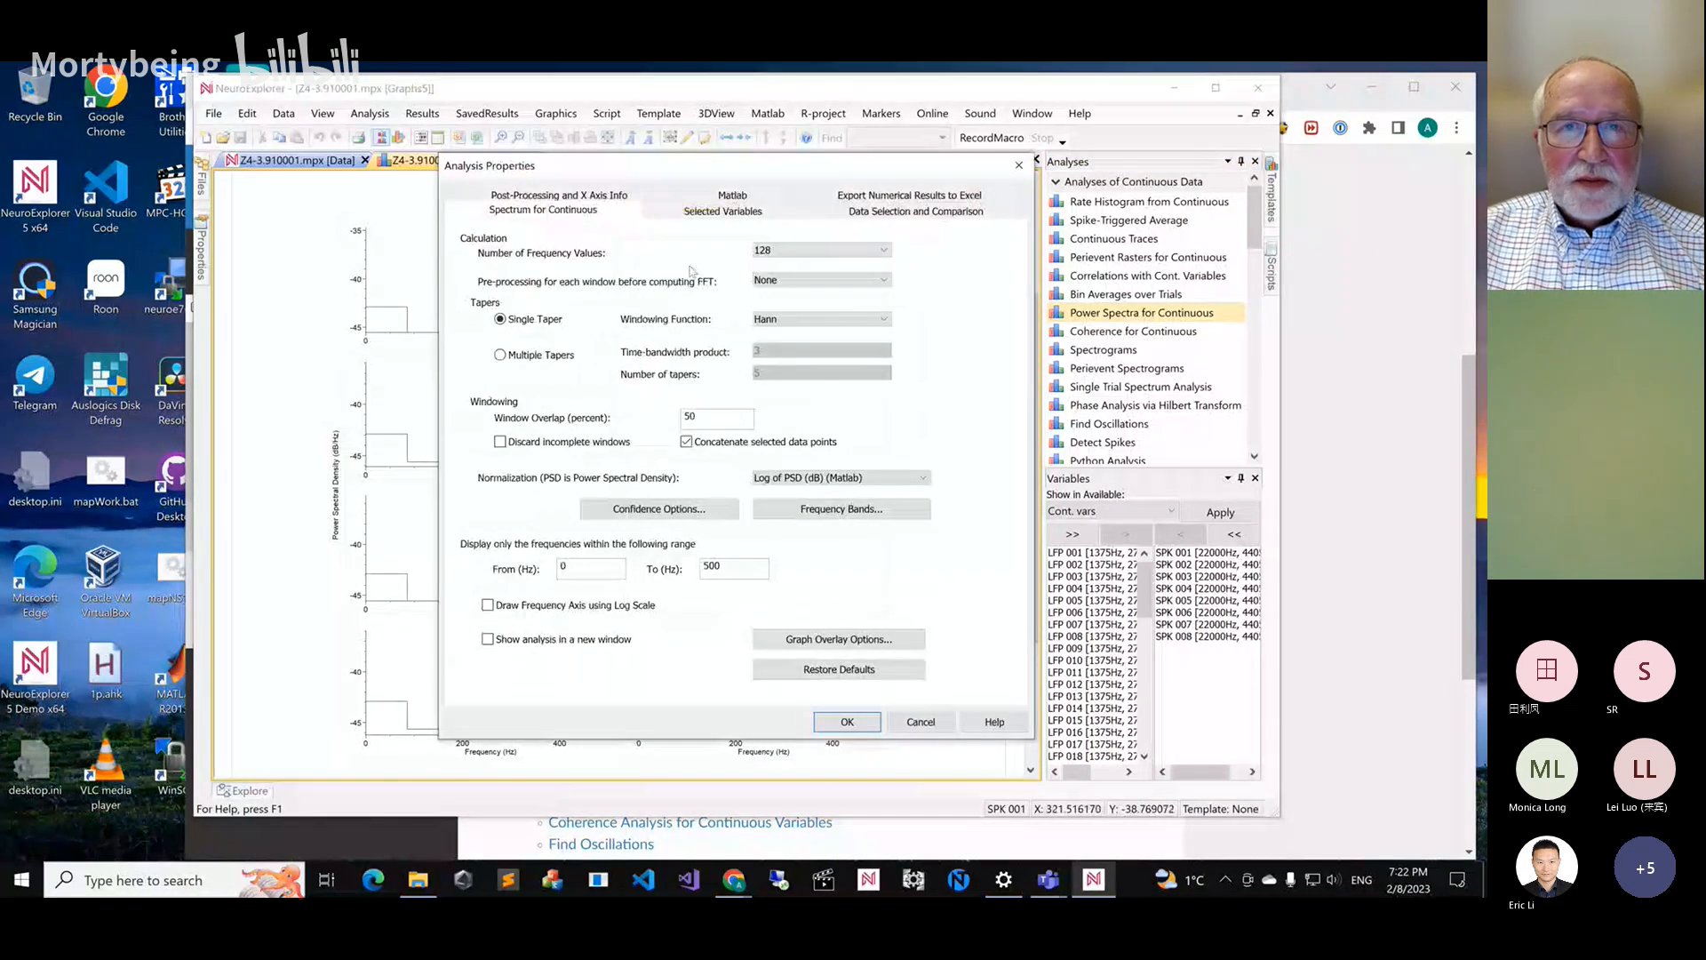
pyautogui.click(800, 251)
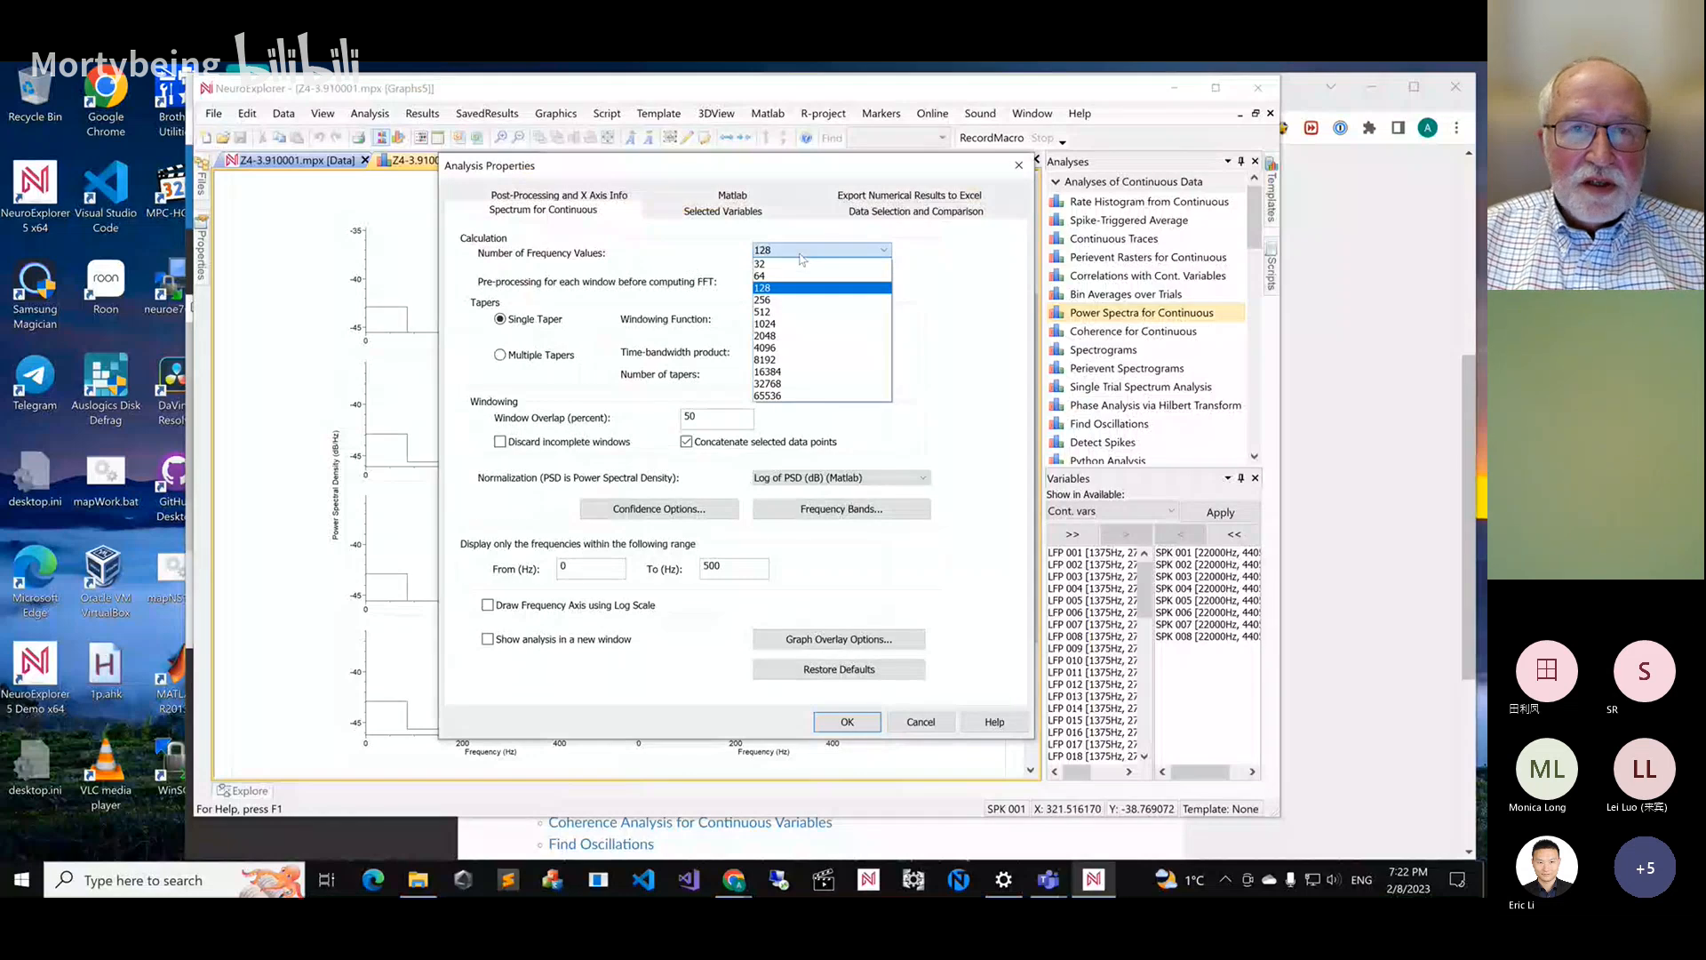
pyautogui.click(786, 360)
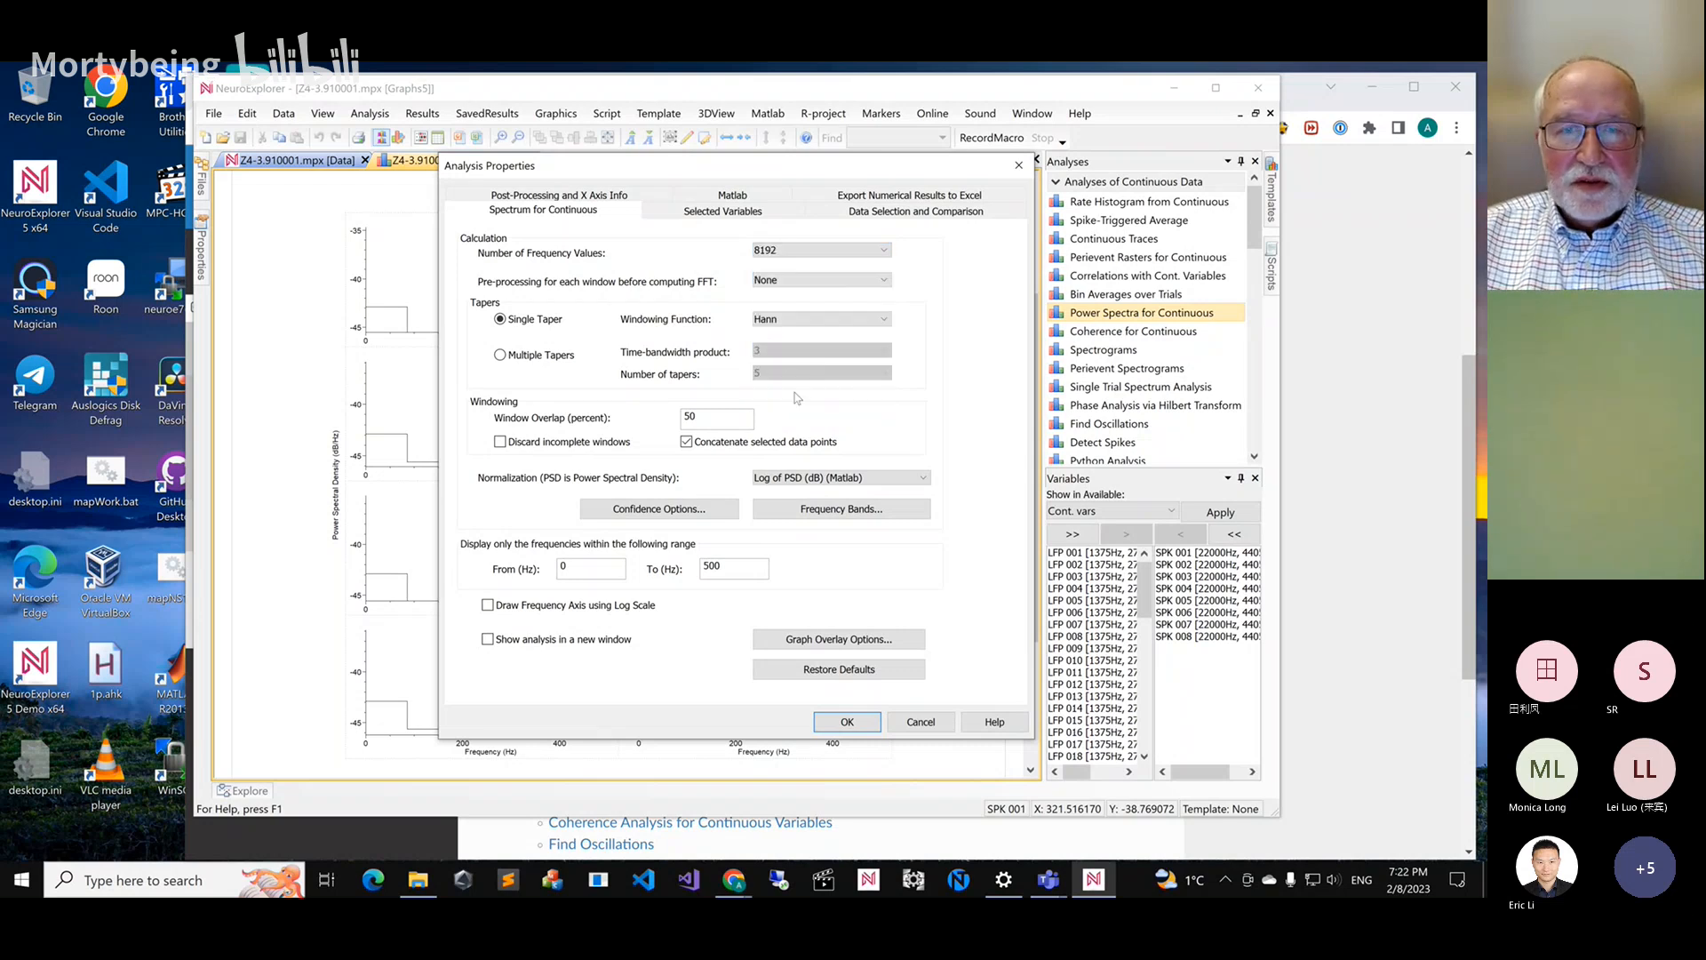
pyautogui.click(849, 723)
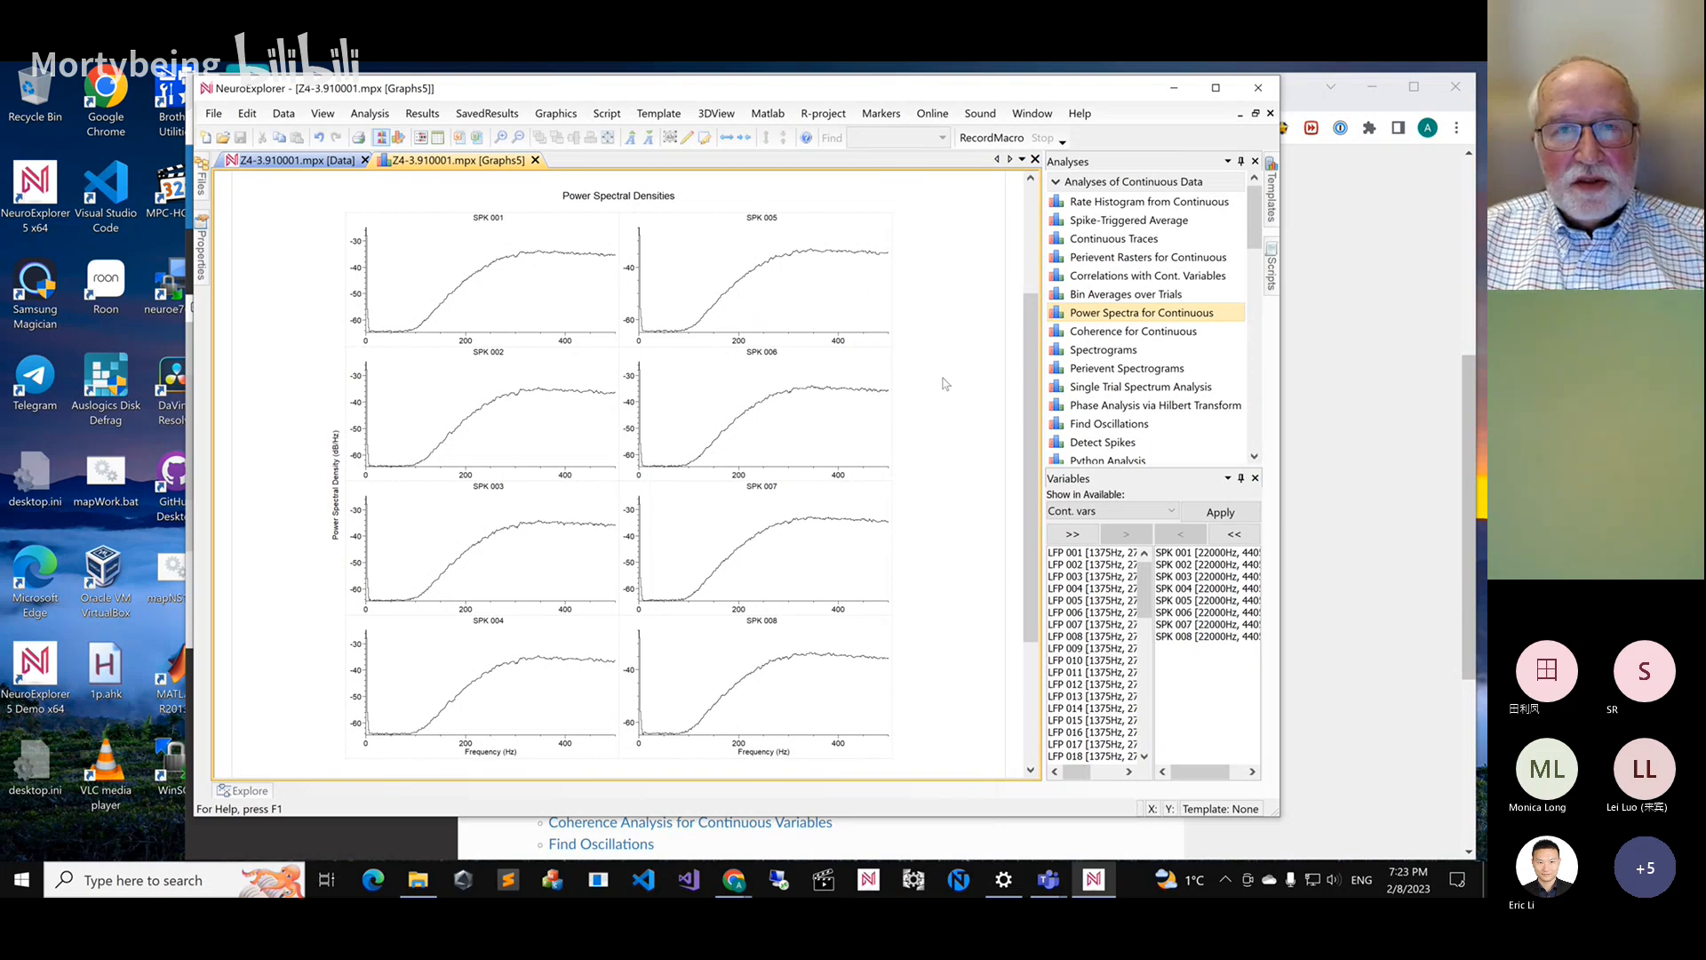
# Set the upper limit of the displayed frequency range to 2000 Hz and recalculate the power spectra
pyautogui.doubleClick(772, 283)
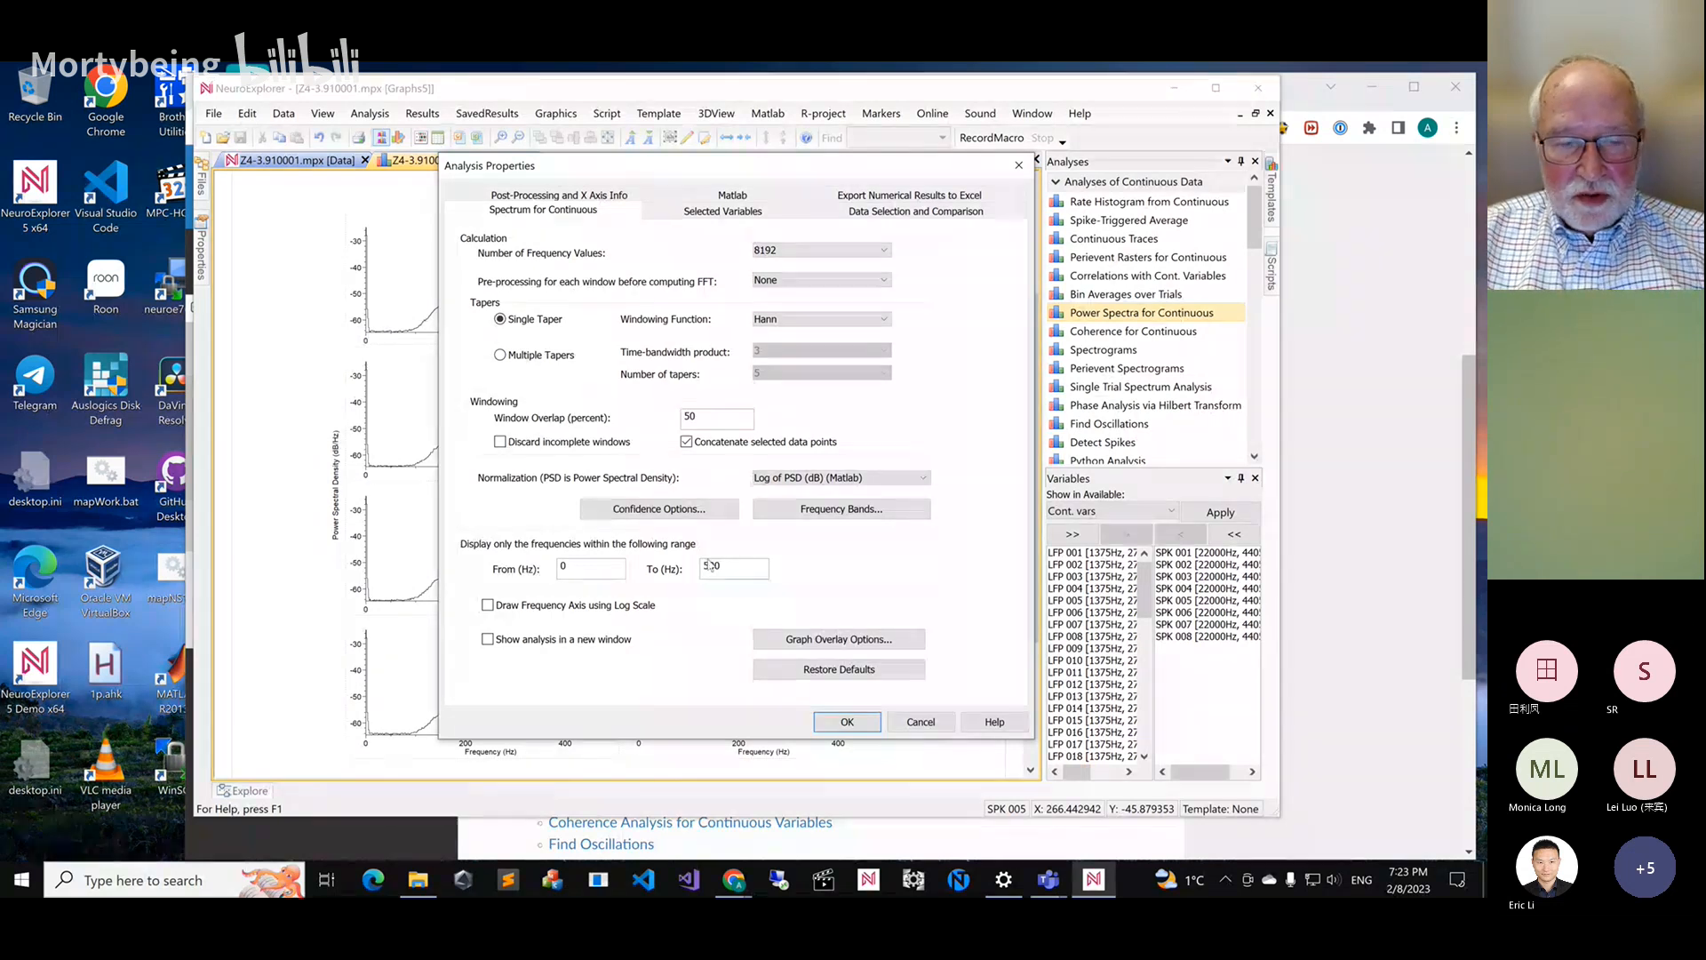
pyautogui.doubleClick(711, 568)
pyautogui.write('200')
pyautogui.press('BackSpace')
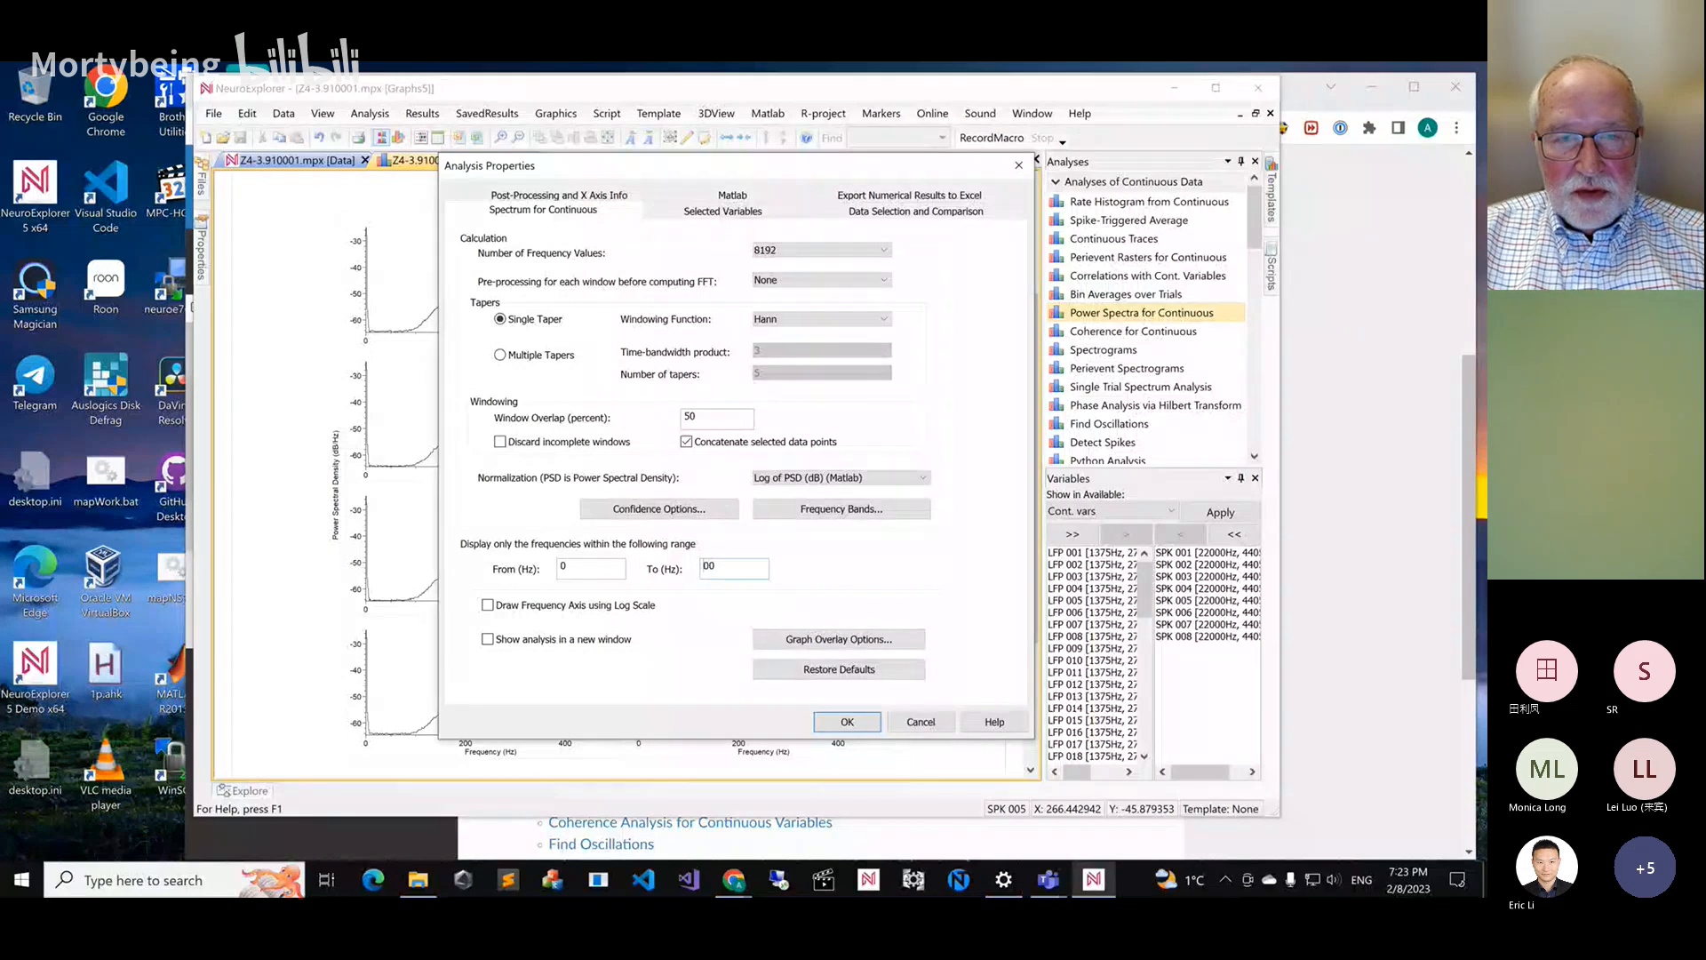
pyautogui.write('20')
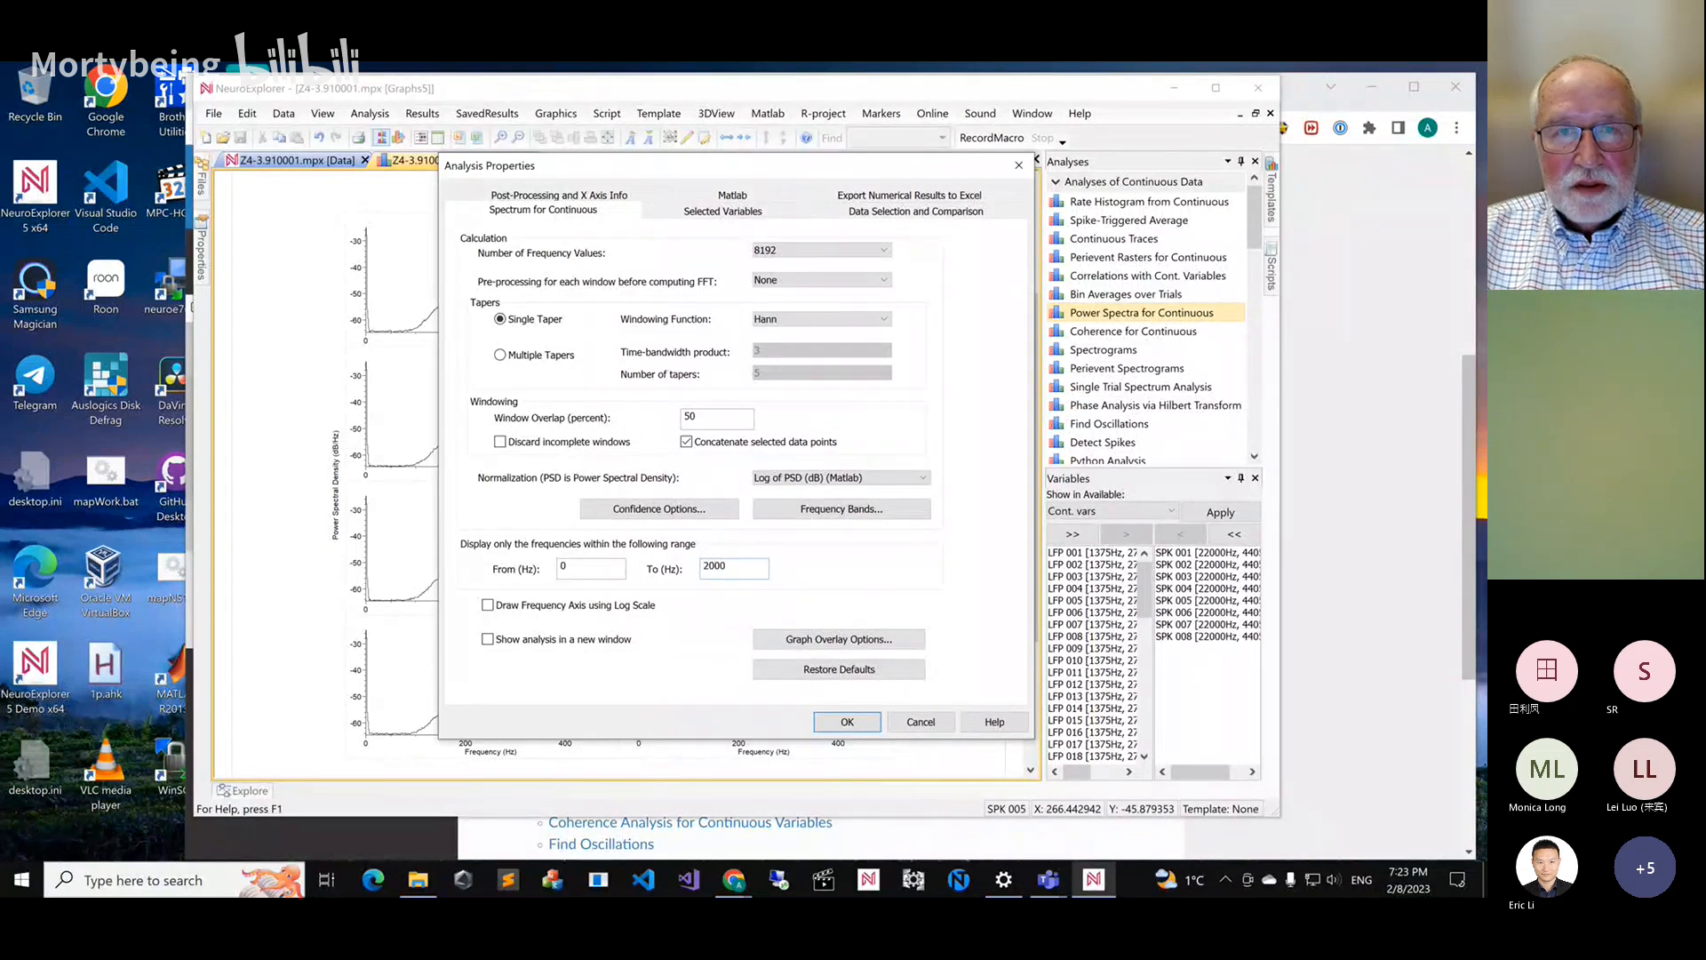
pyautogui.press('Return')
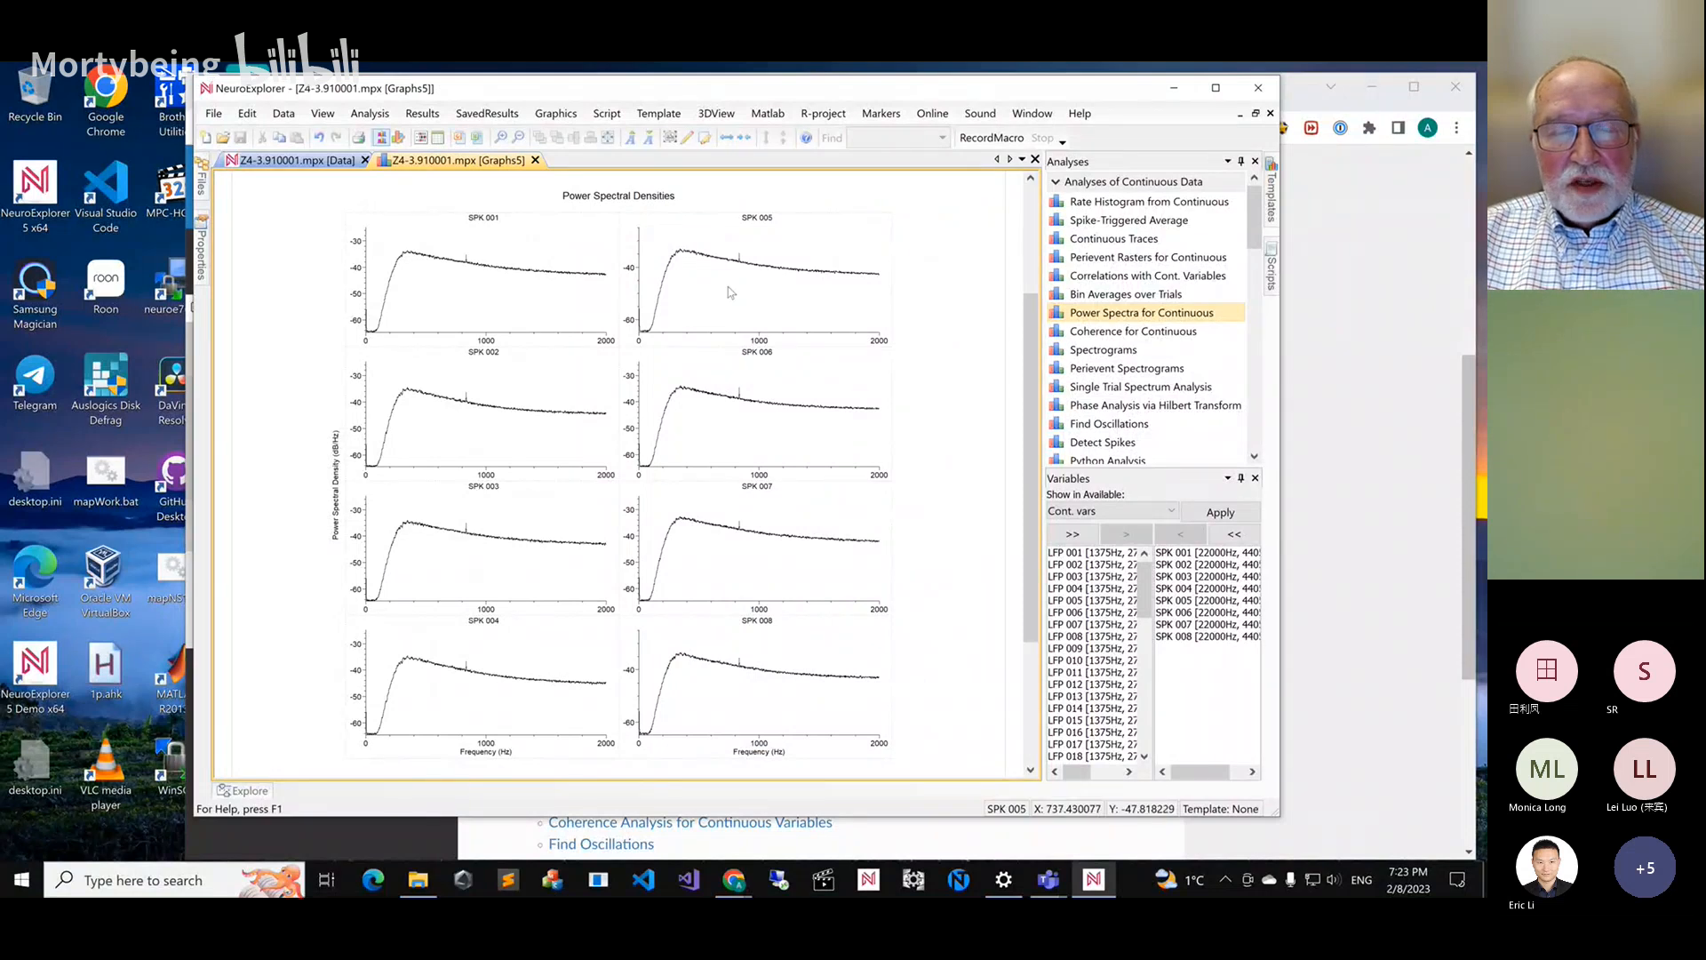
# Reduce the upper limit of the displayed frequency range to 200 Hz and recalculate the power spectra
pyautogui.moveTo(741, 275)
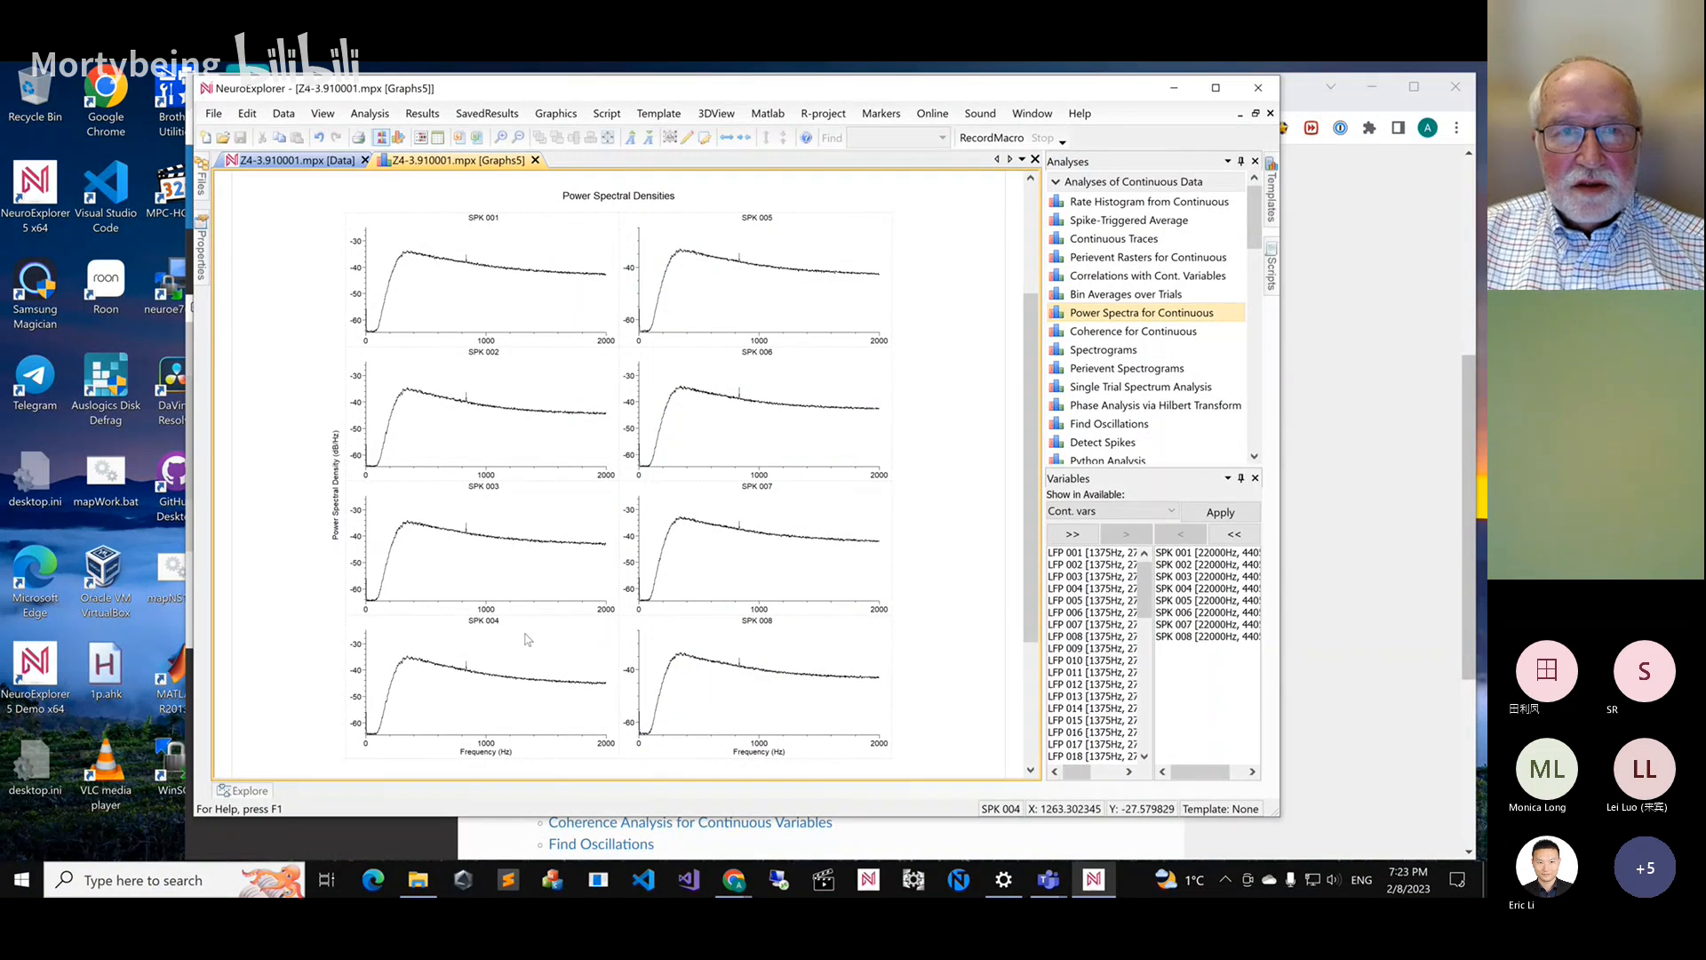
pyautogui.doubleClick(696, 332)
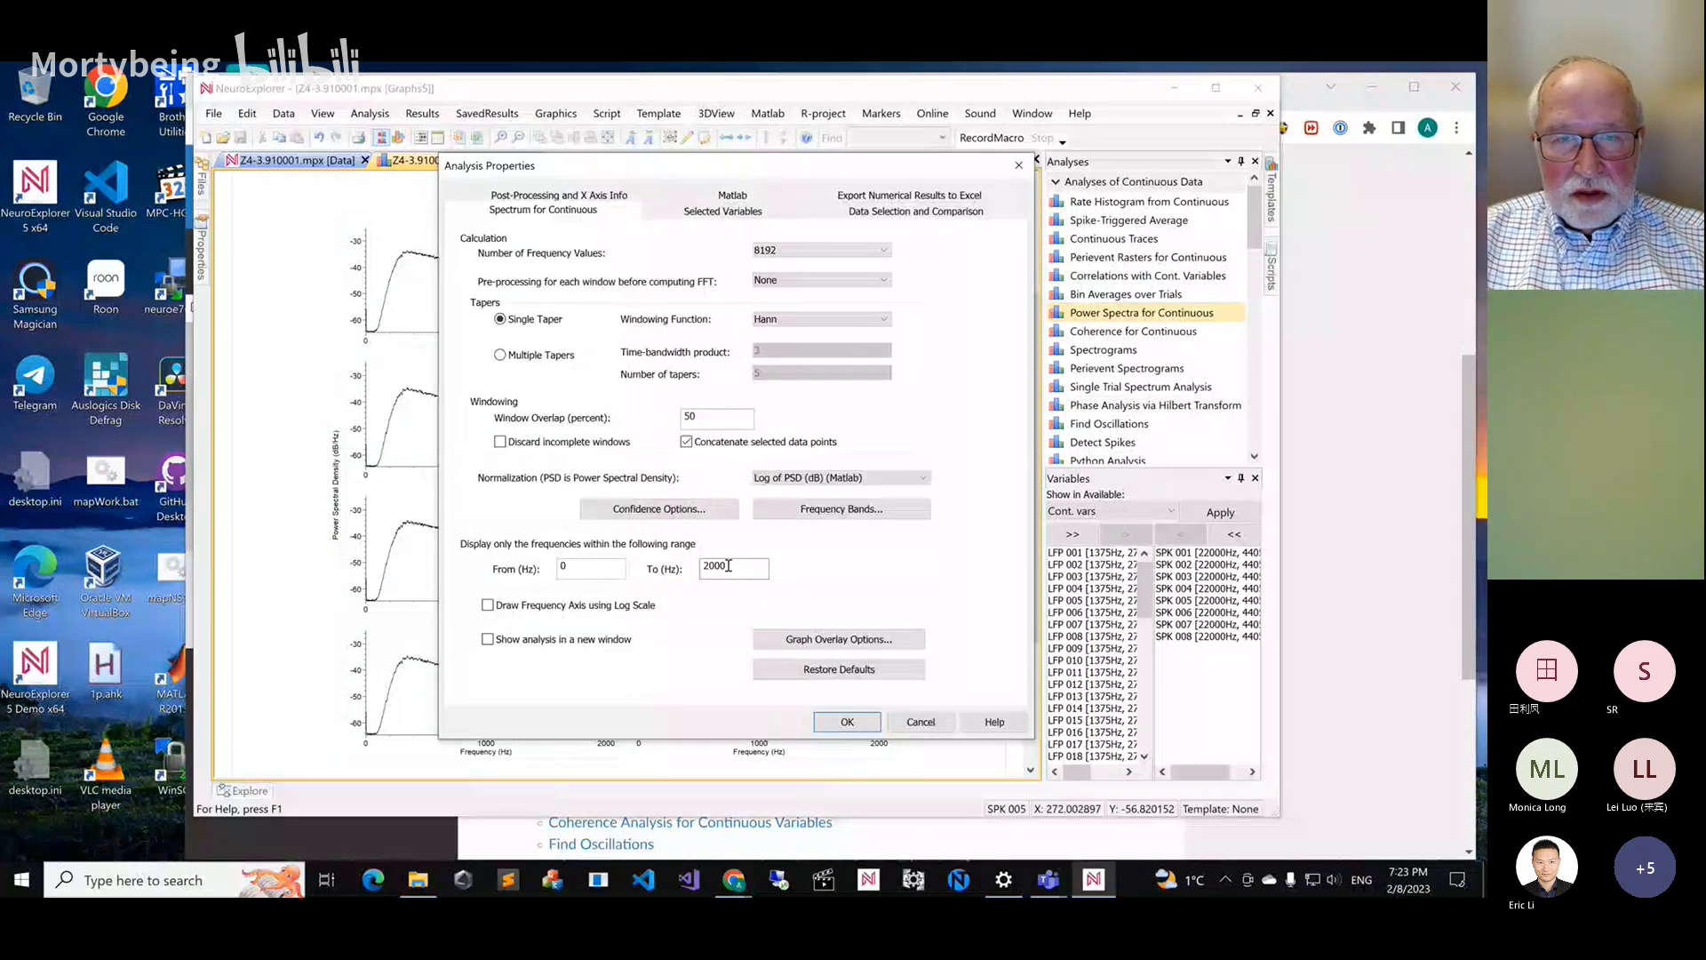
pyautogui.press('BackSpace')
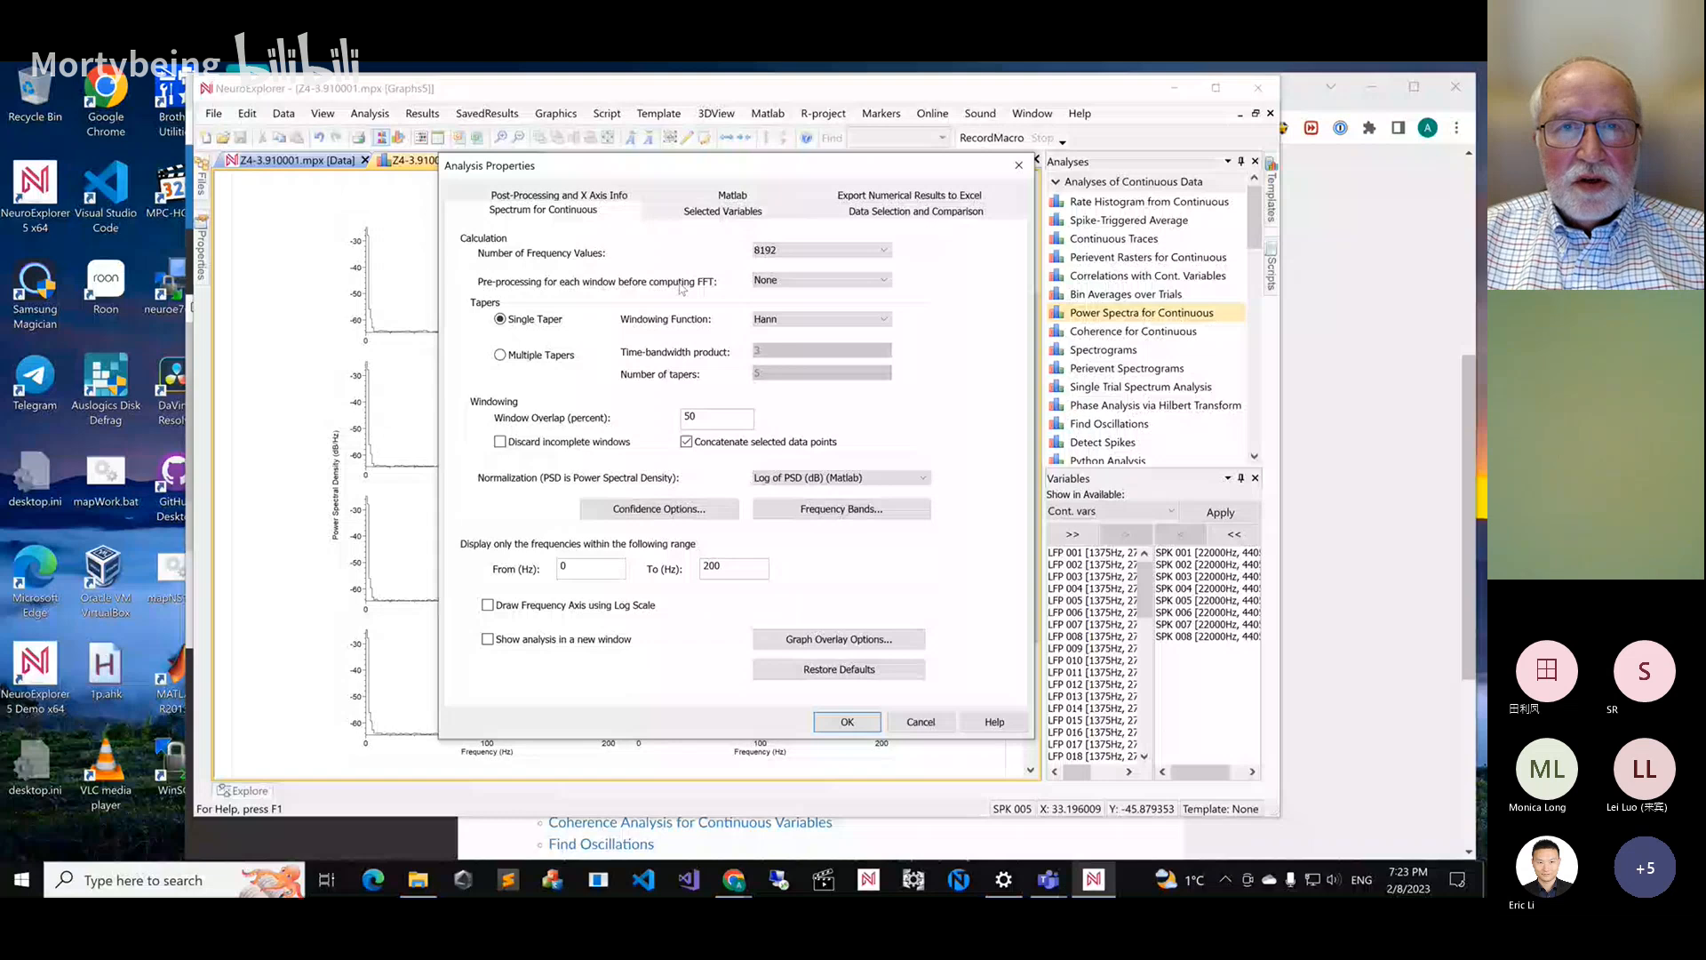
# Restrict the power spectra to the single interval filter Clean, undo that change, and inspect the SPK 001 graph
pyautogui.click(916, 212)
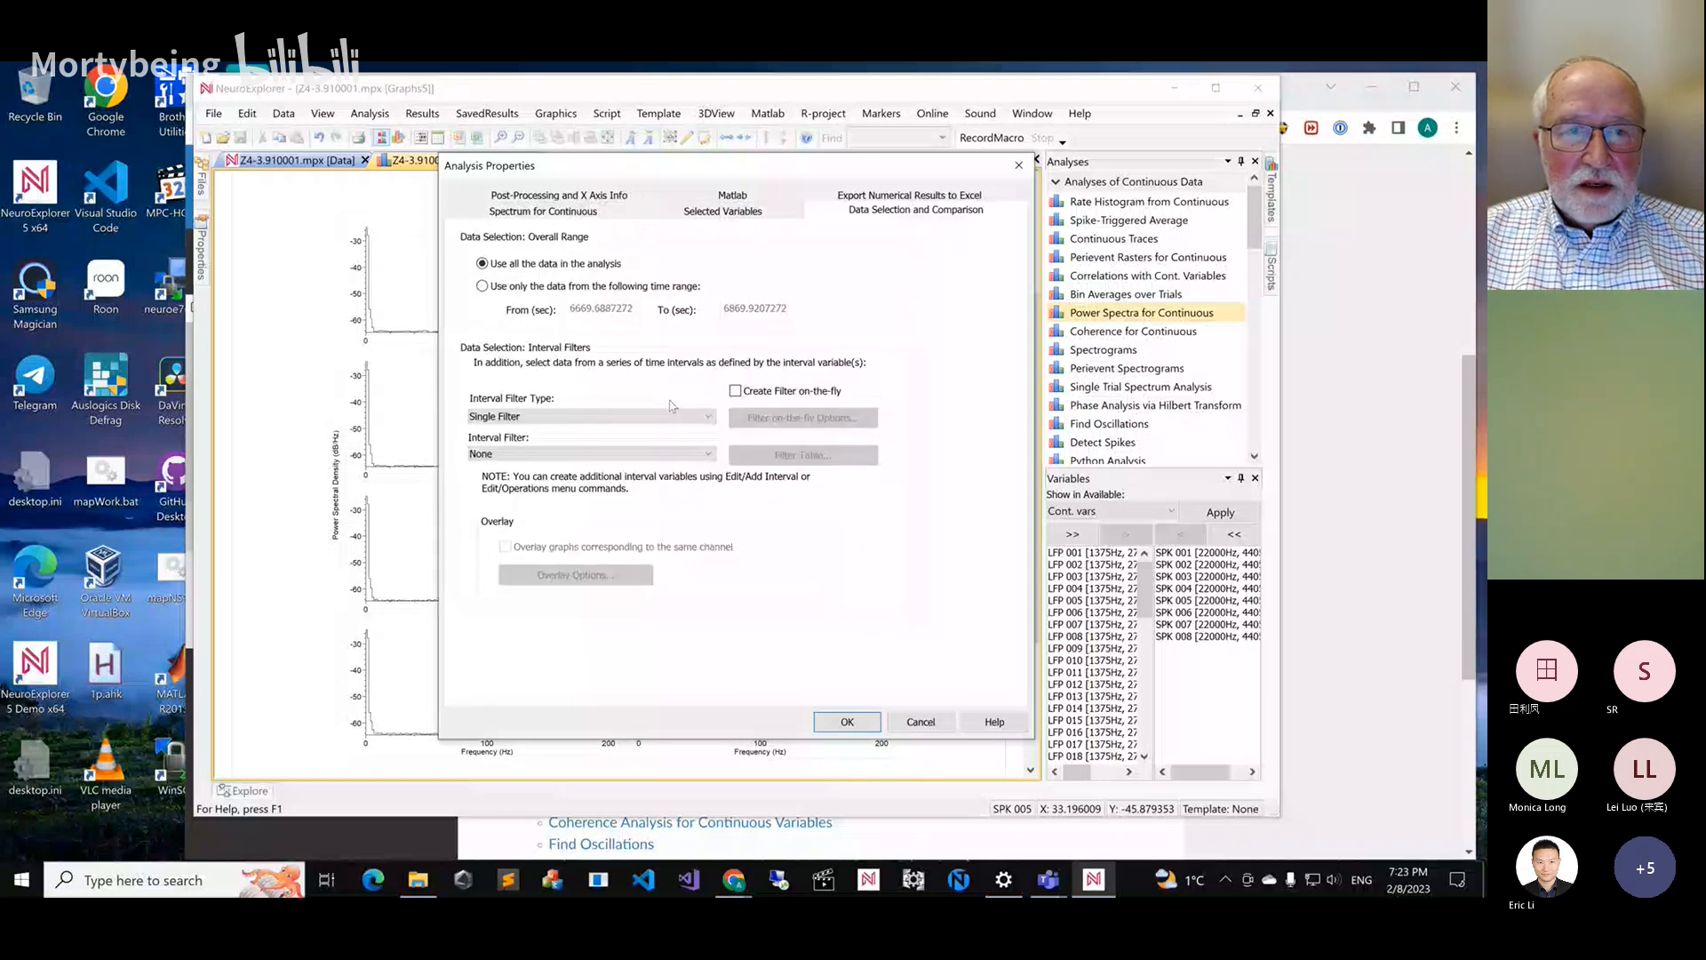
pyautogui.click(652, 454)
pyautogui.click(628, 492)
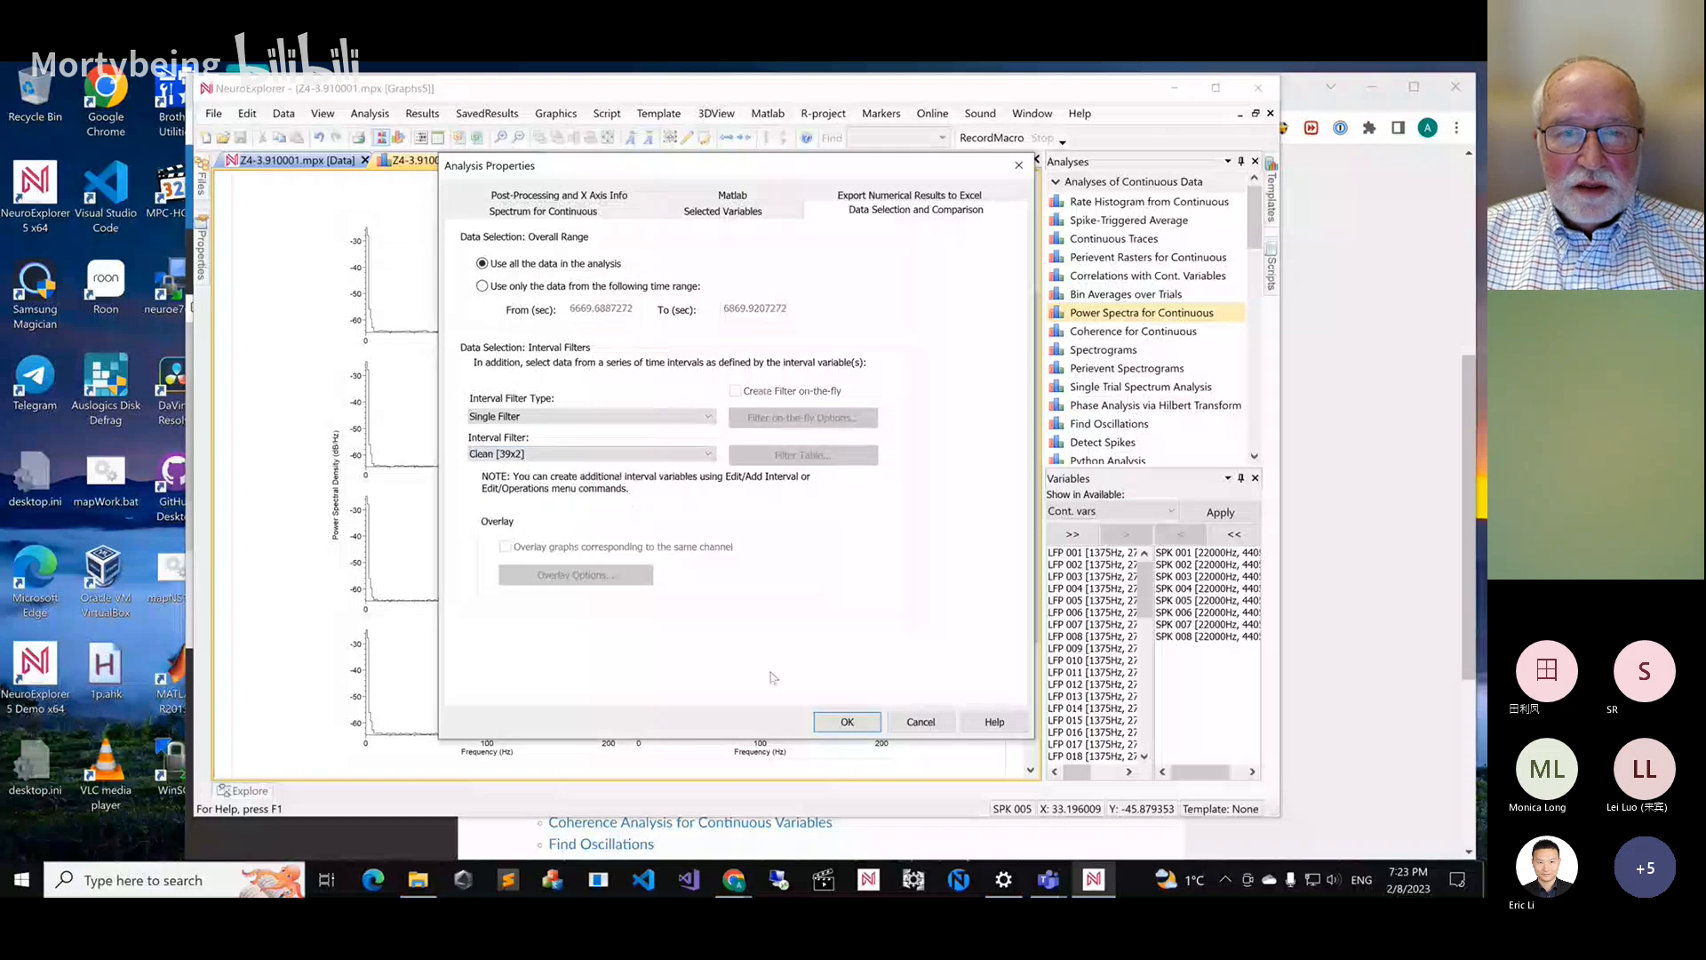
pyautogui.click(832, 722)
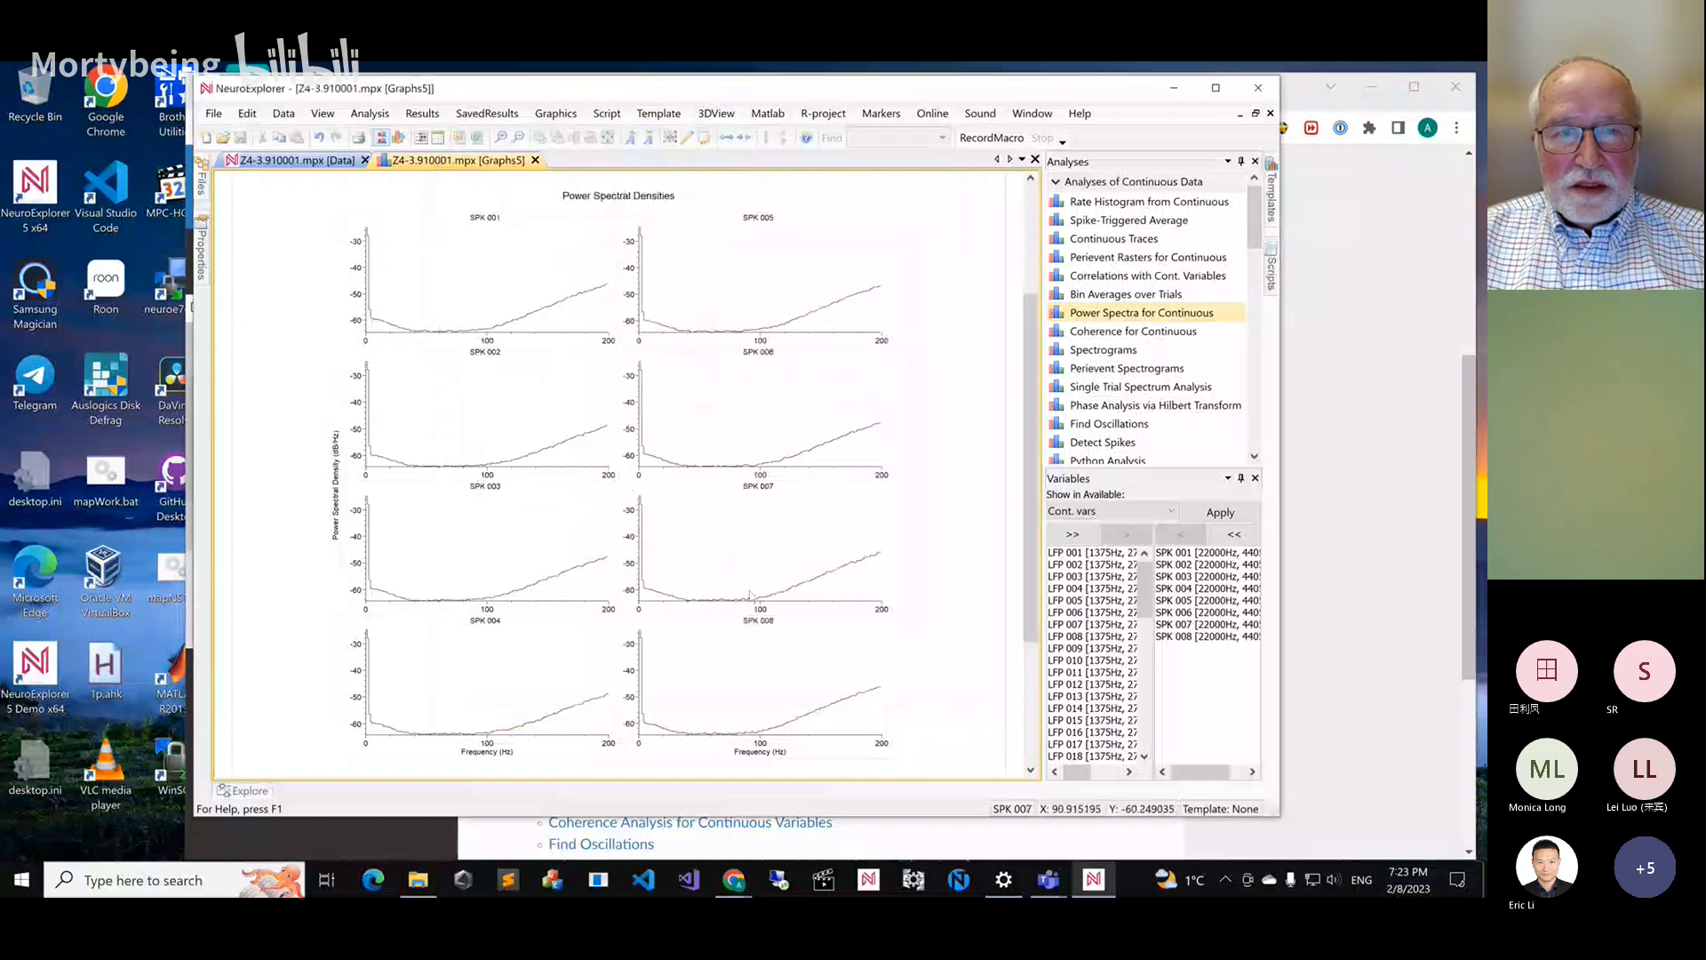
pyautogui.click(317, 139)
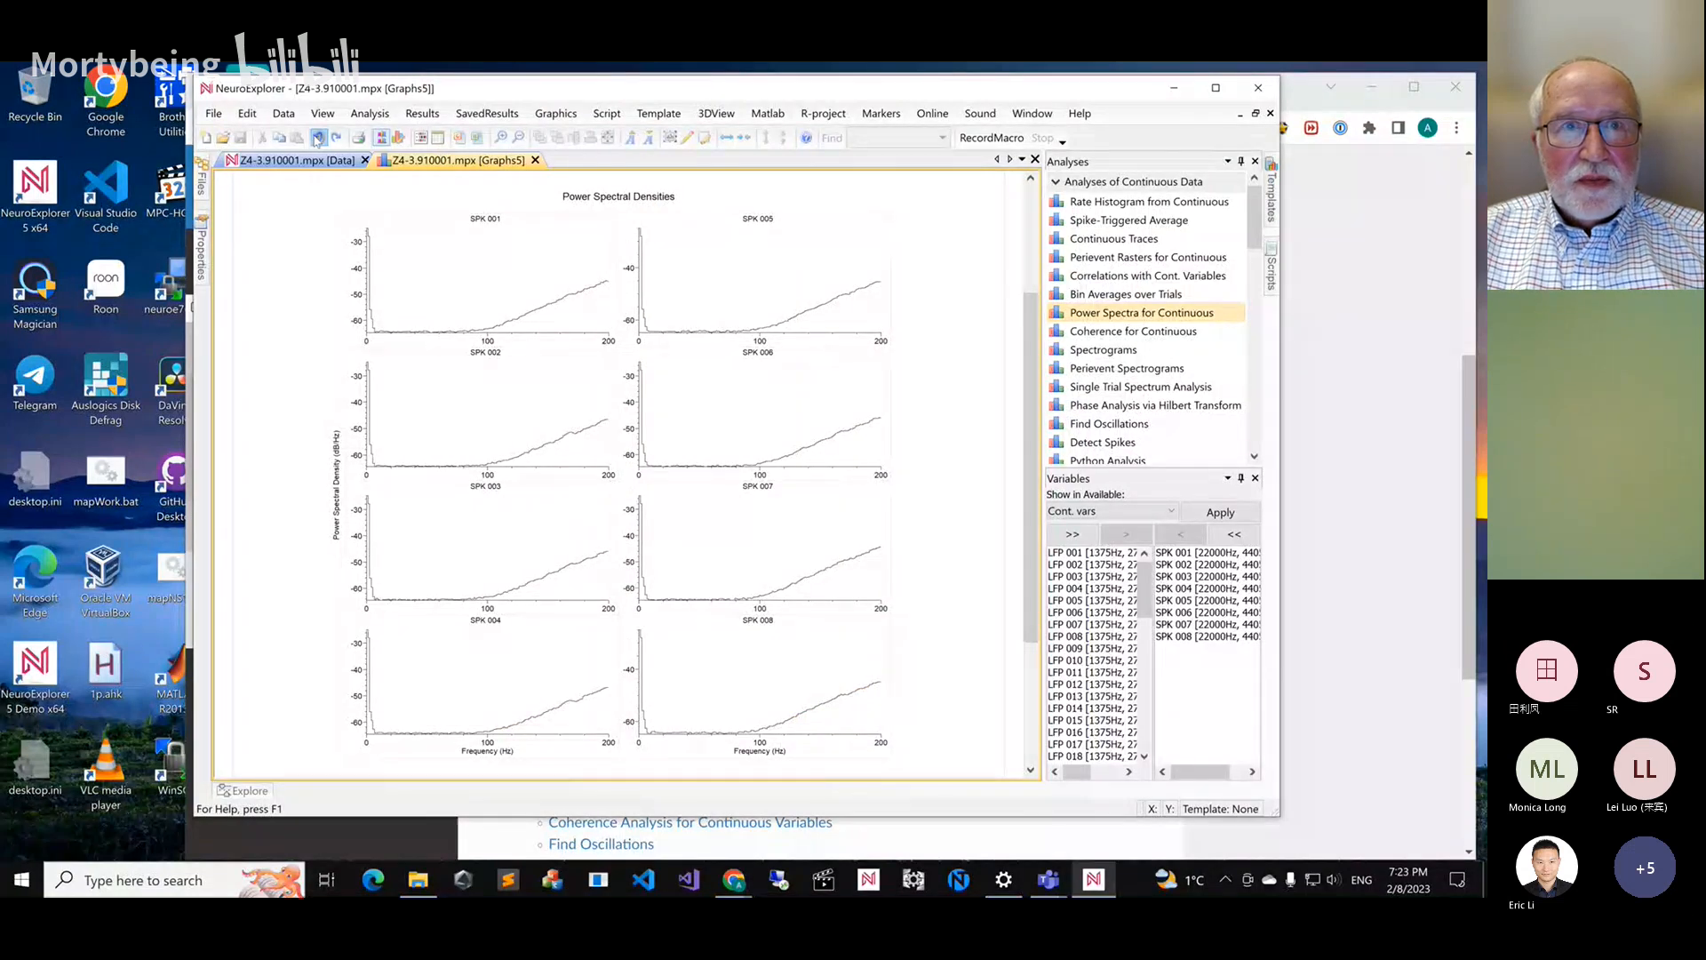
pyautogui.moveTo(471, 278)
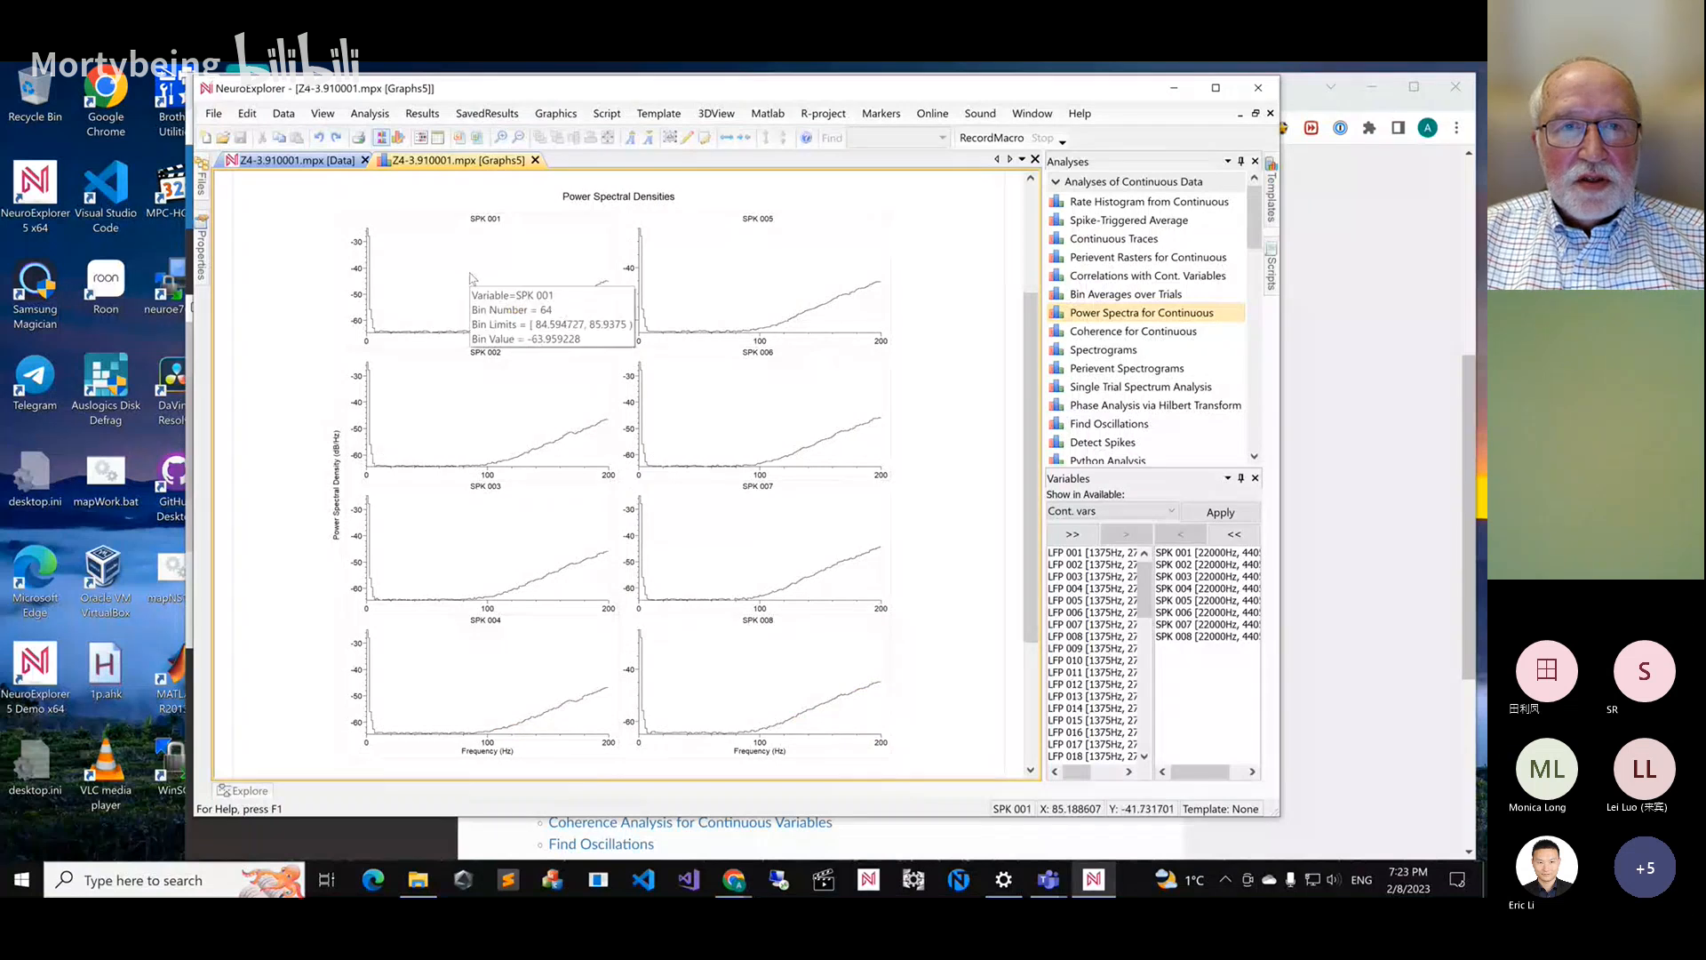
pyautogui.moveTo(550, 279)
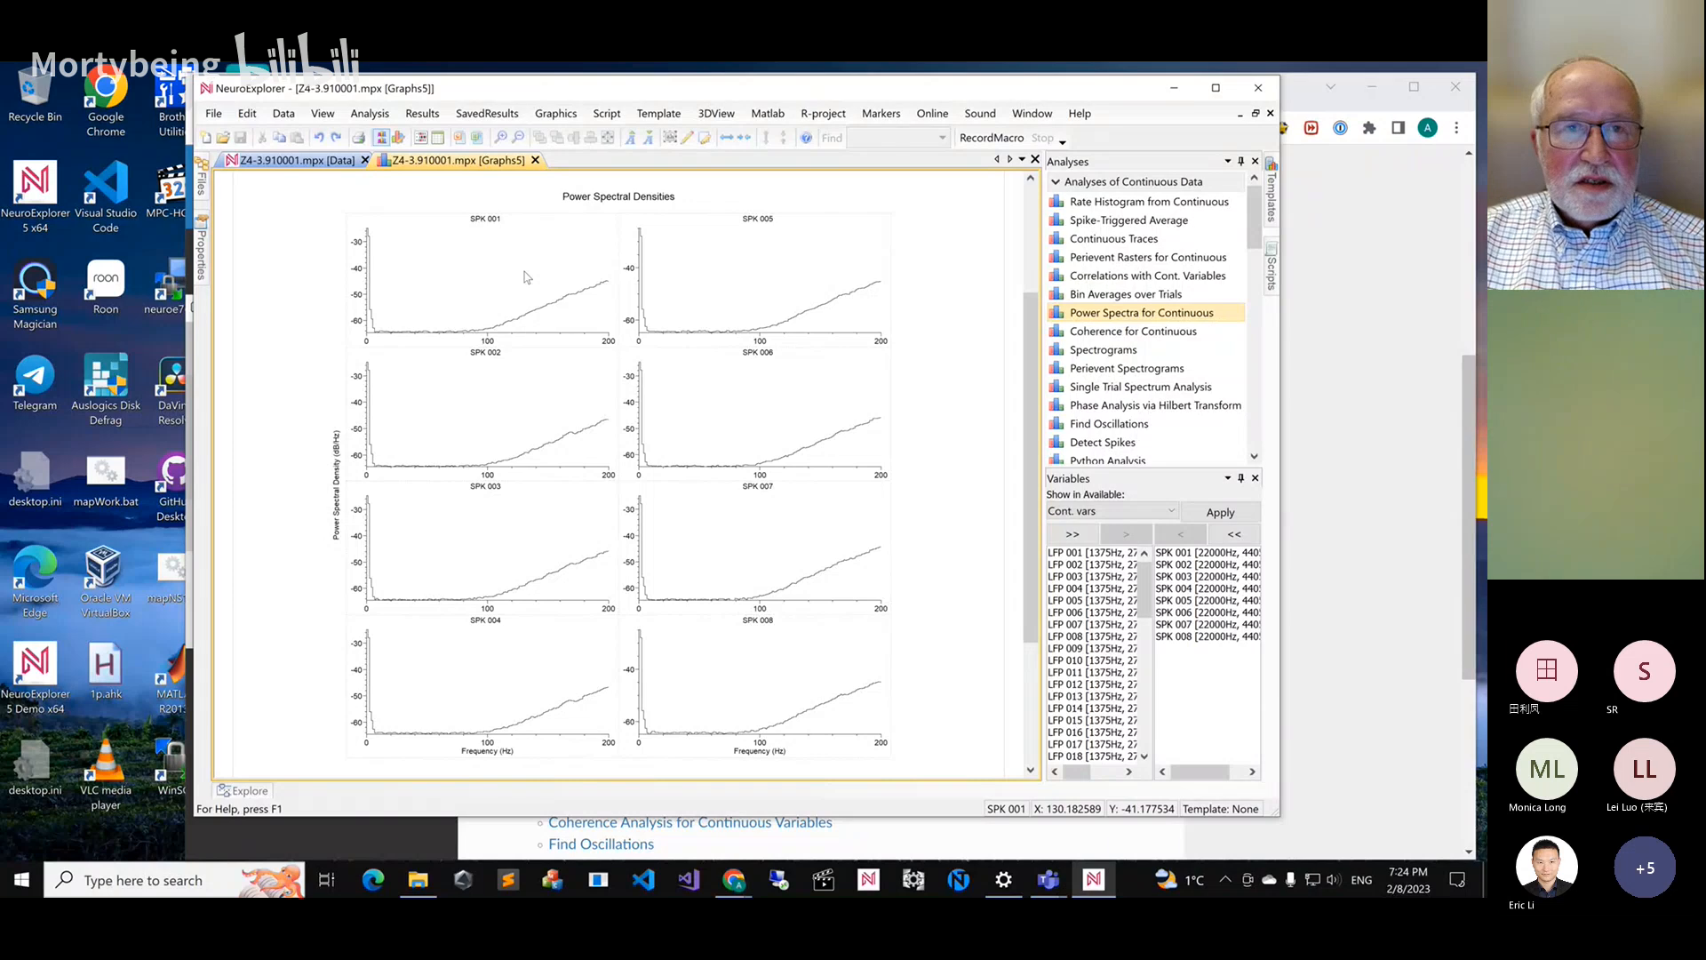
# Recalculate the power spectra with multiple interval filters, one per column of graphs, using AllFile and Clean
pyautogui.doubleClick(525, 276)
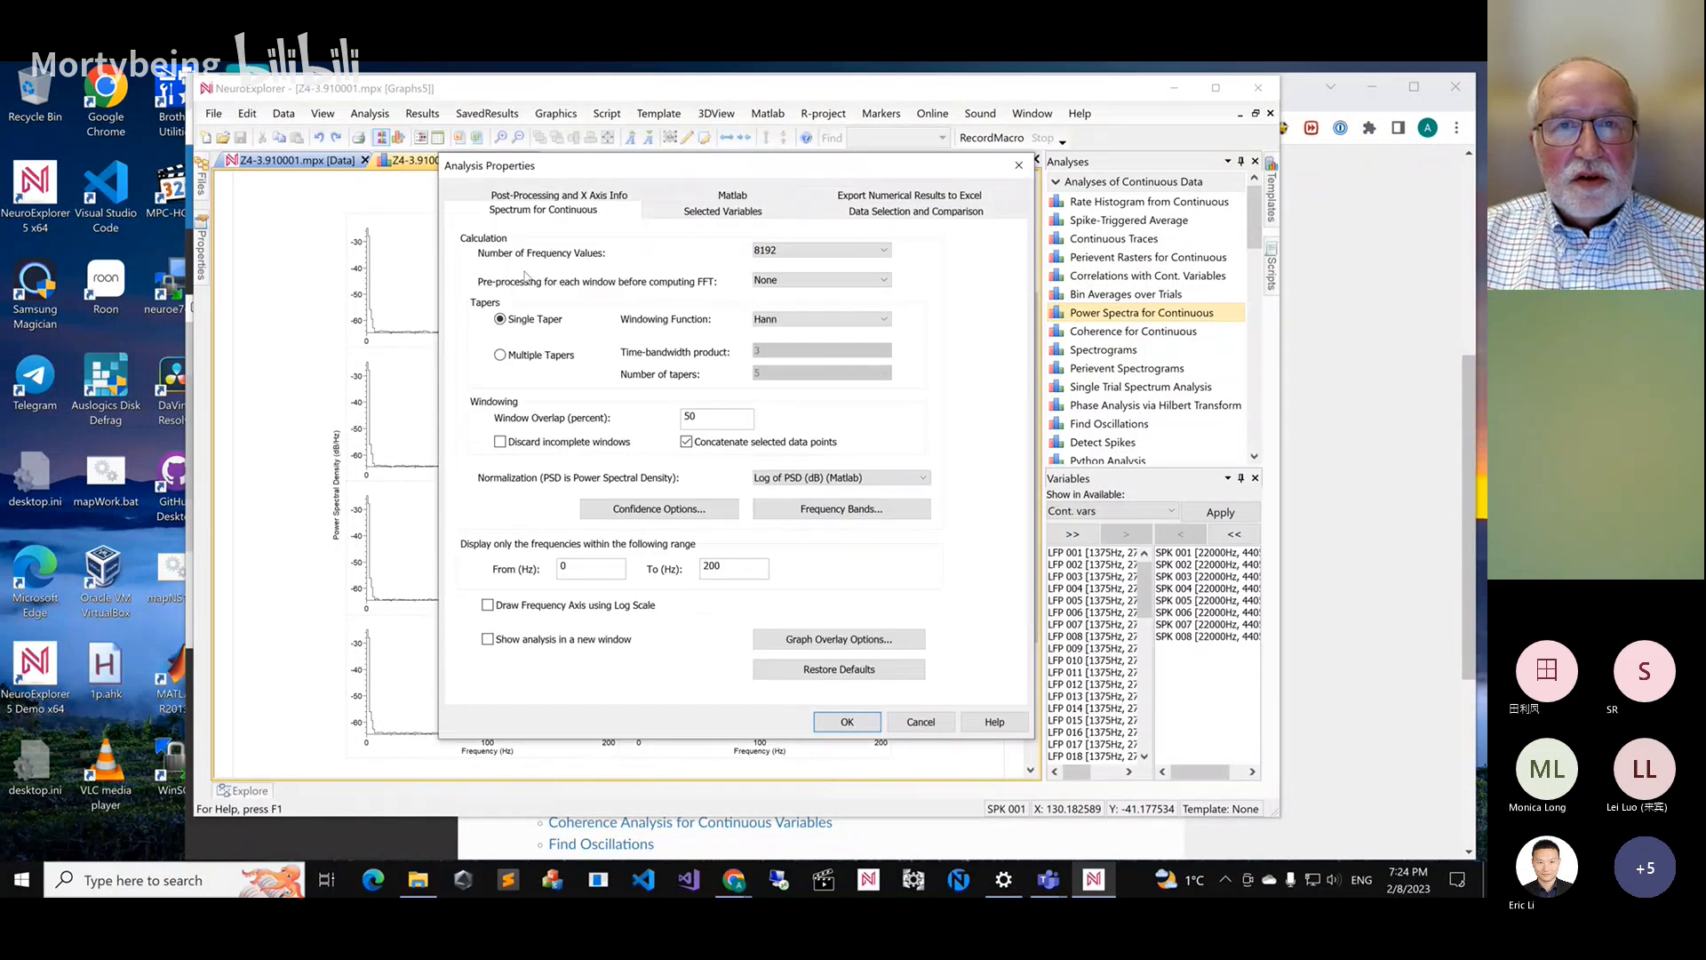
pyautogui.click(867, 211)
pyautogui.click(711, 417)
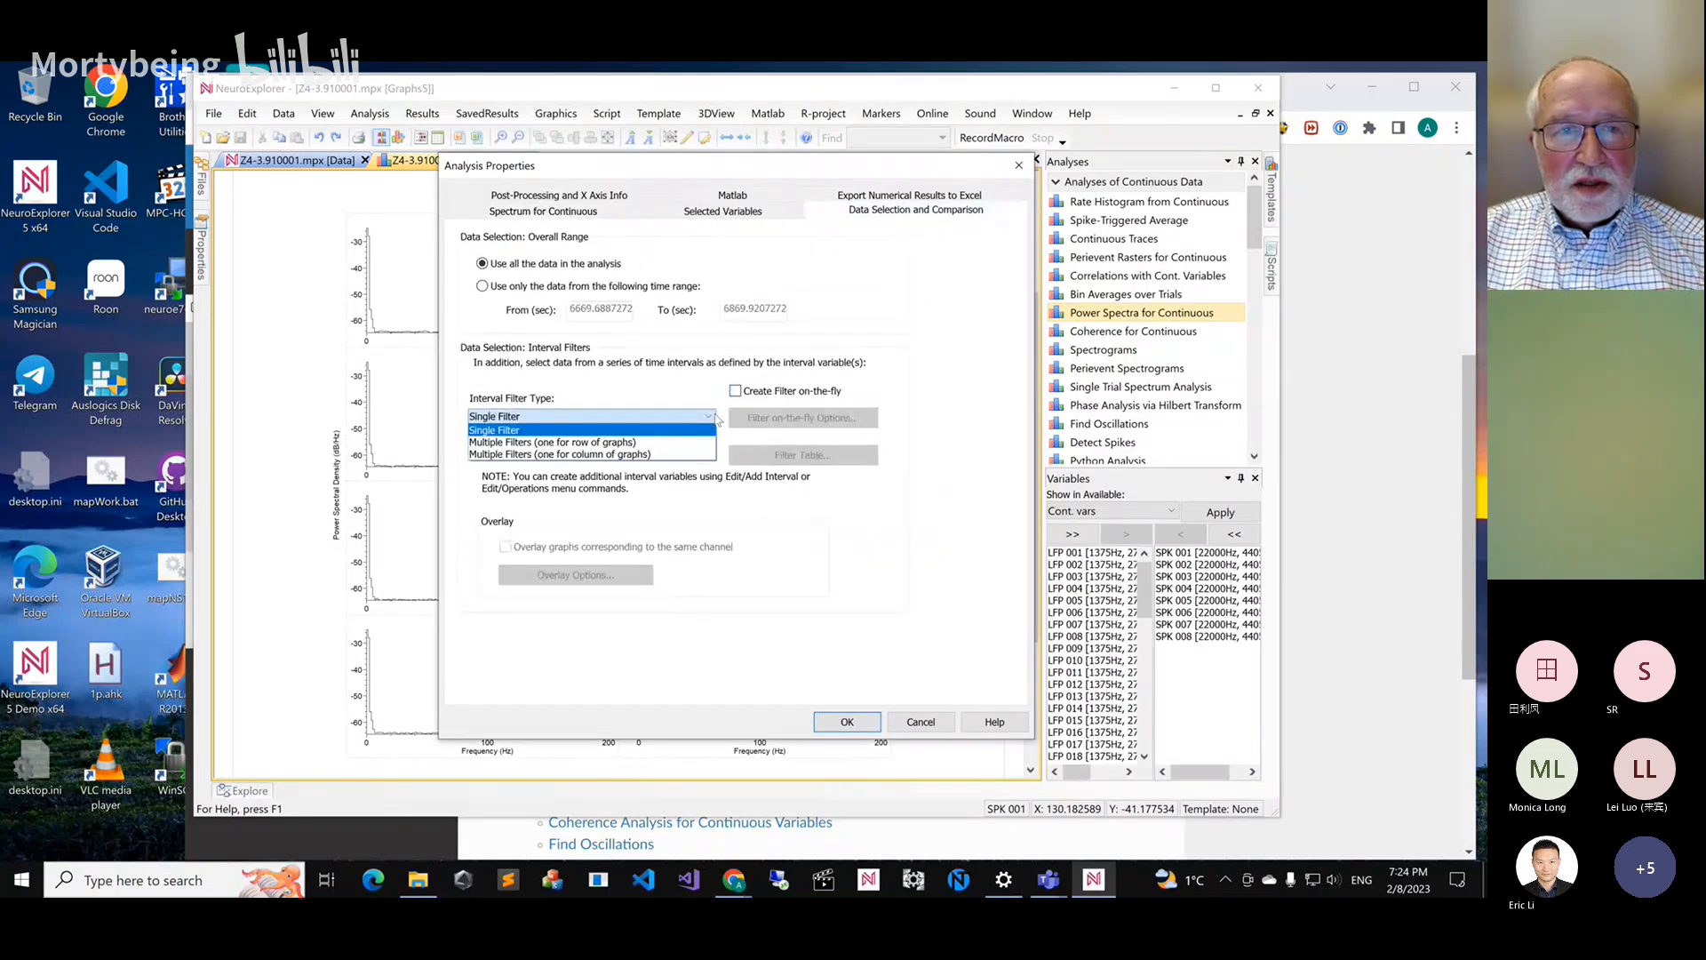
pyautogui.click(647, 455)
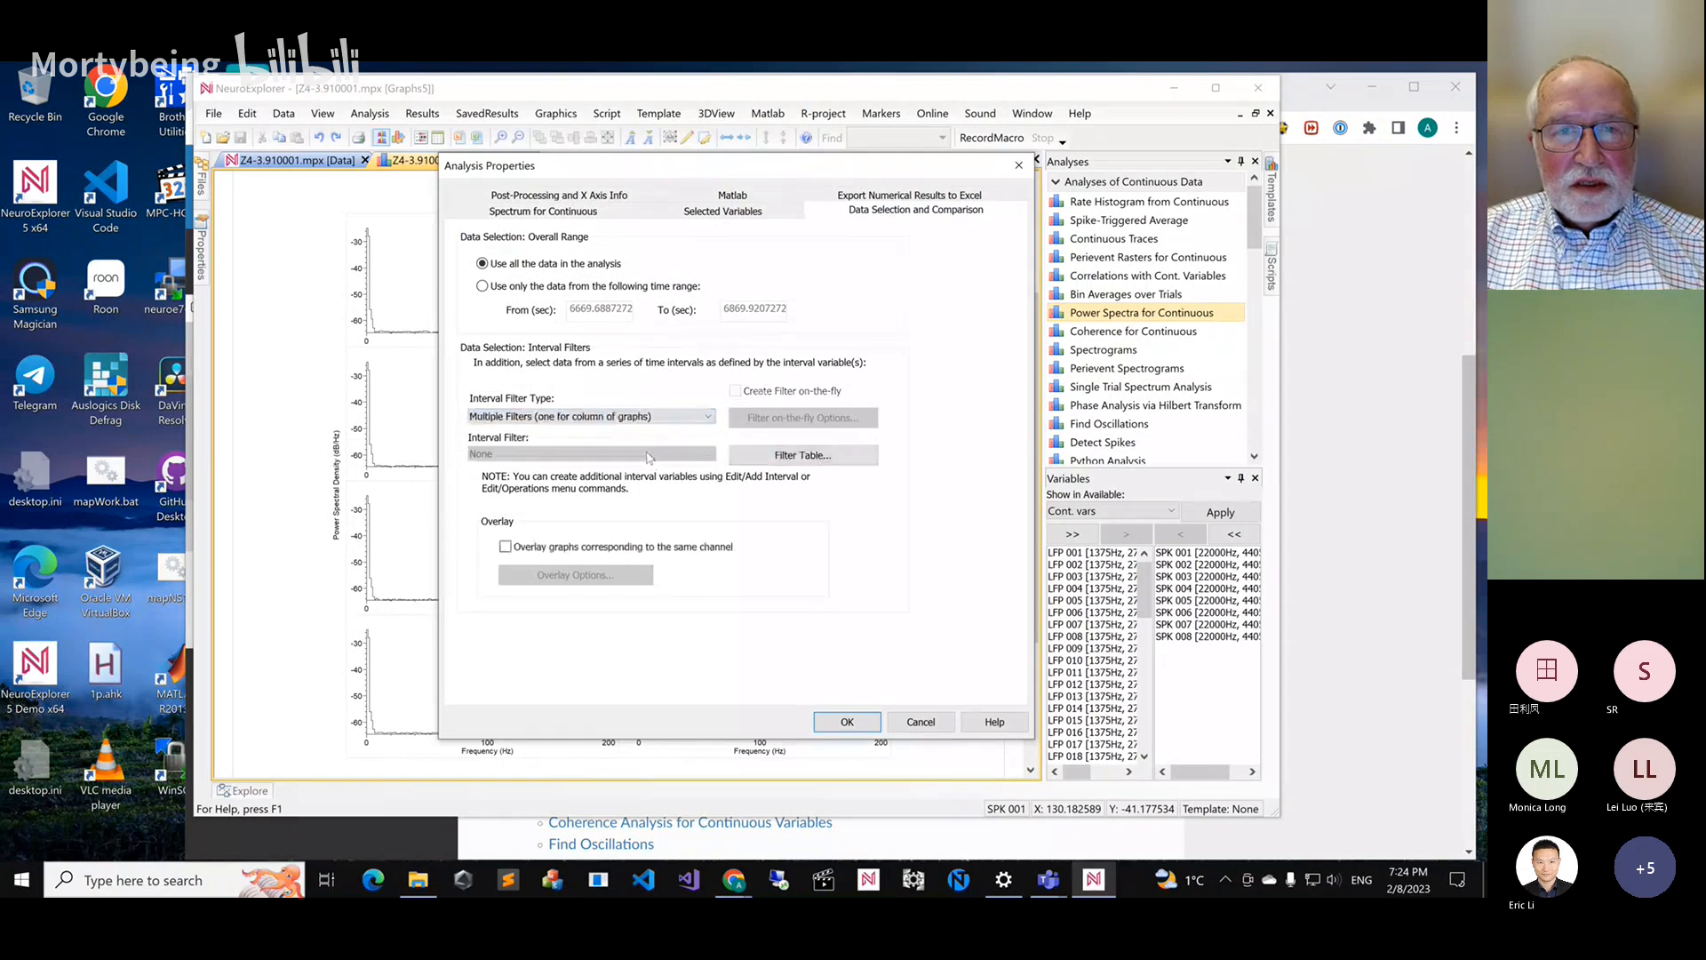
pyautogui.click(768, 455)
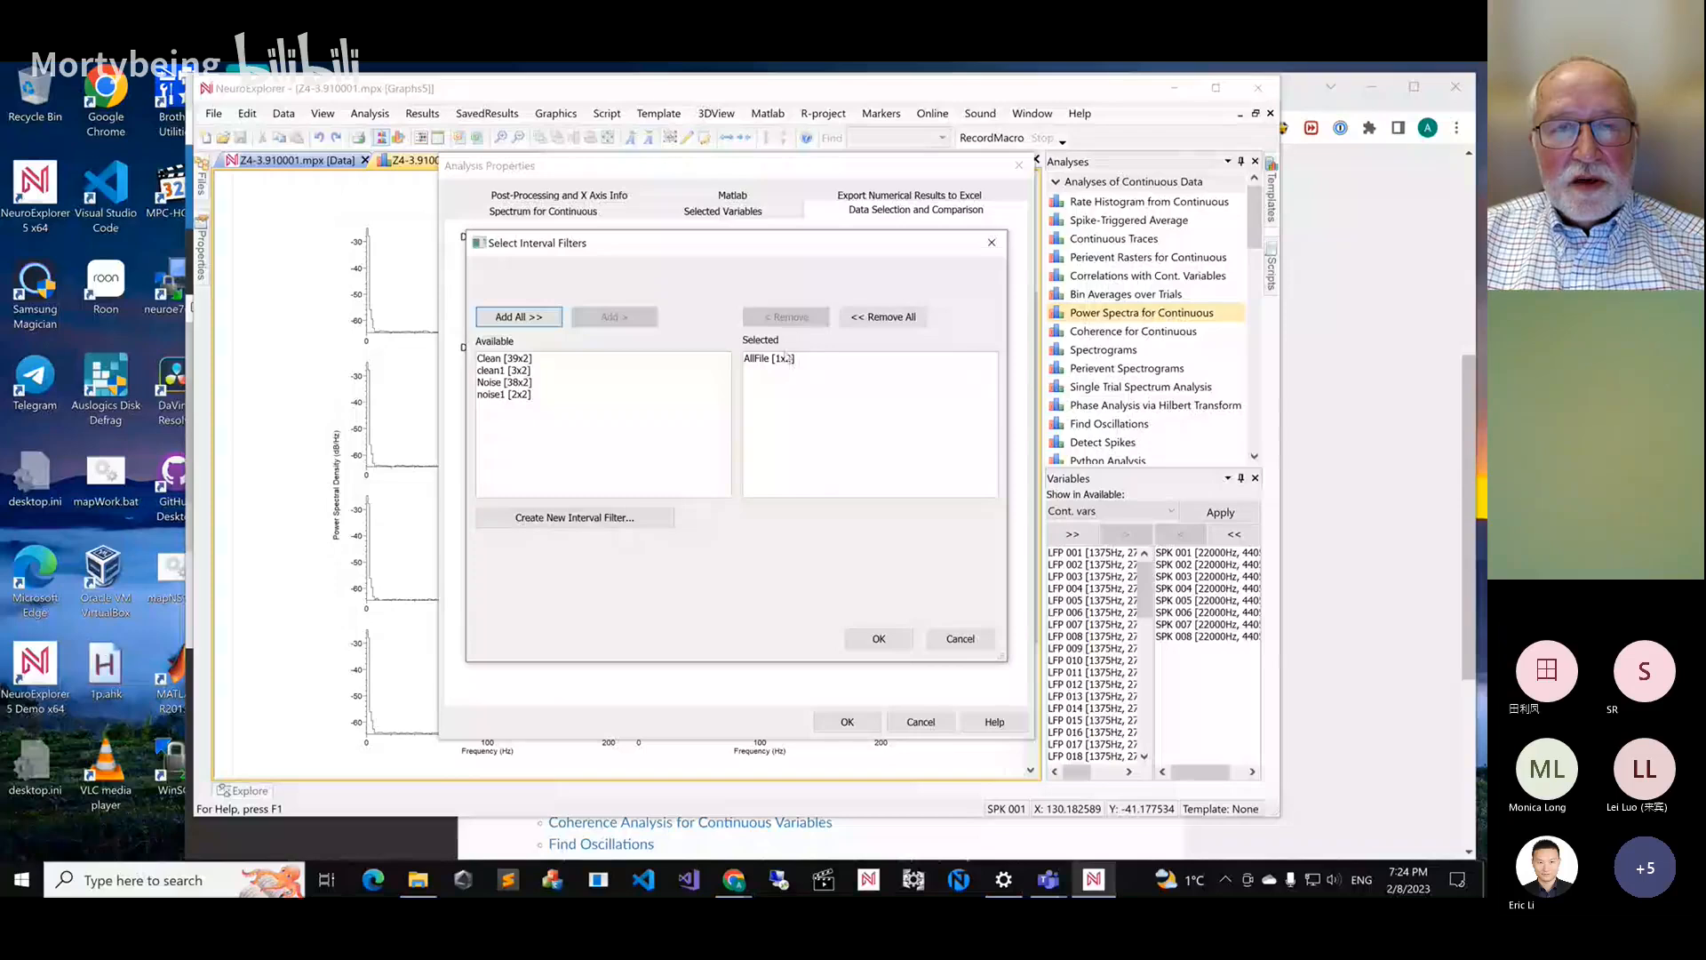
pyautogui.click(631, 359)
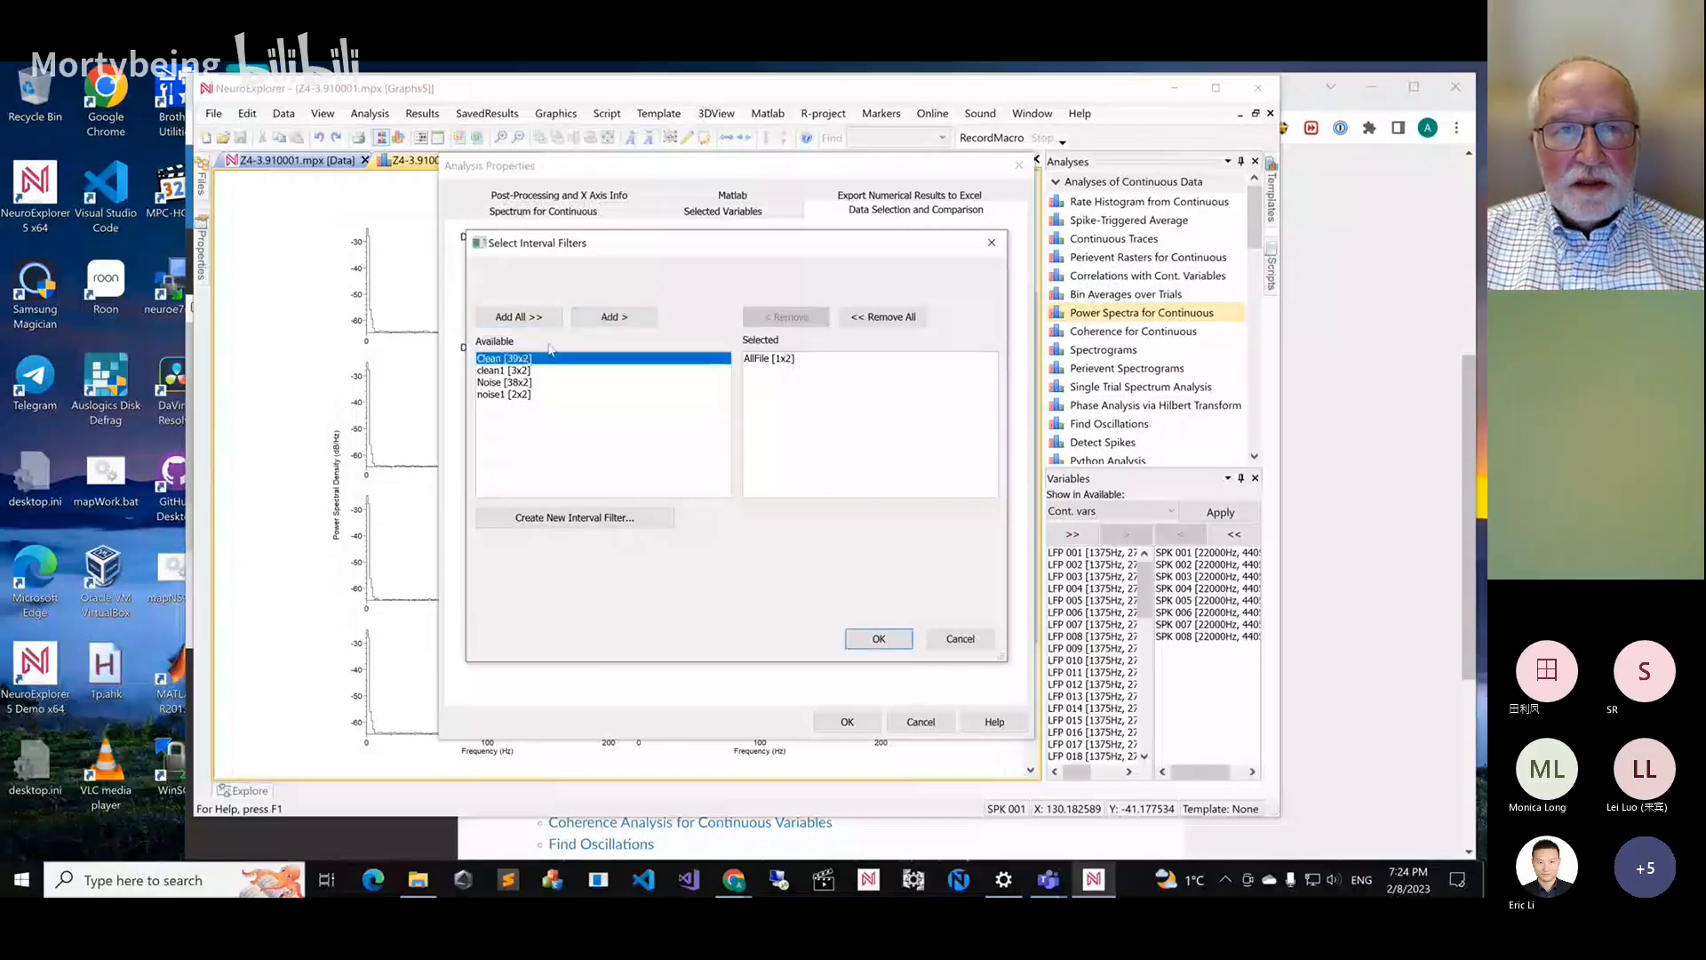
pyautogui.click(602, 318)
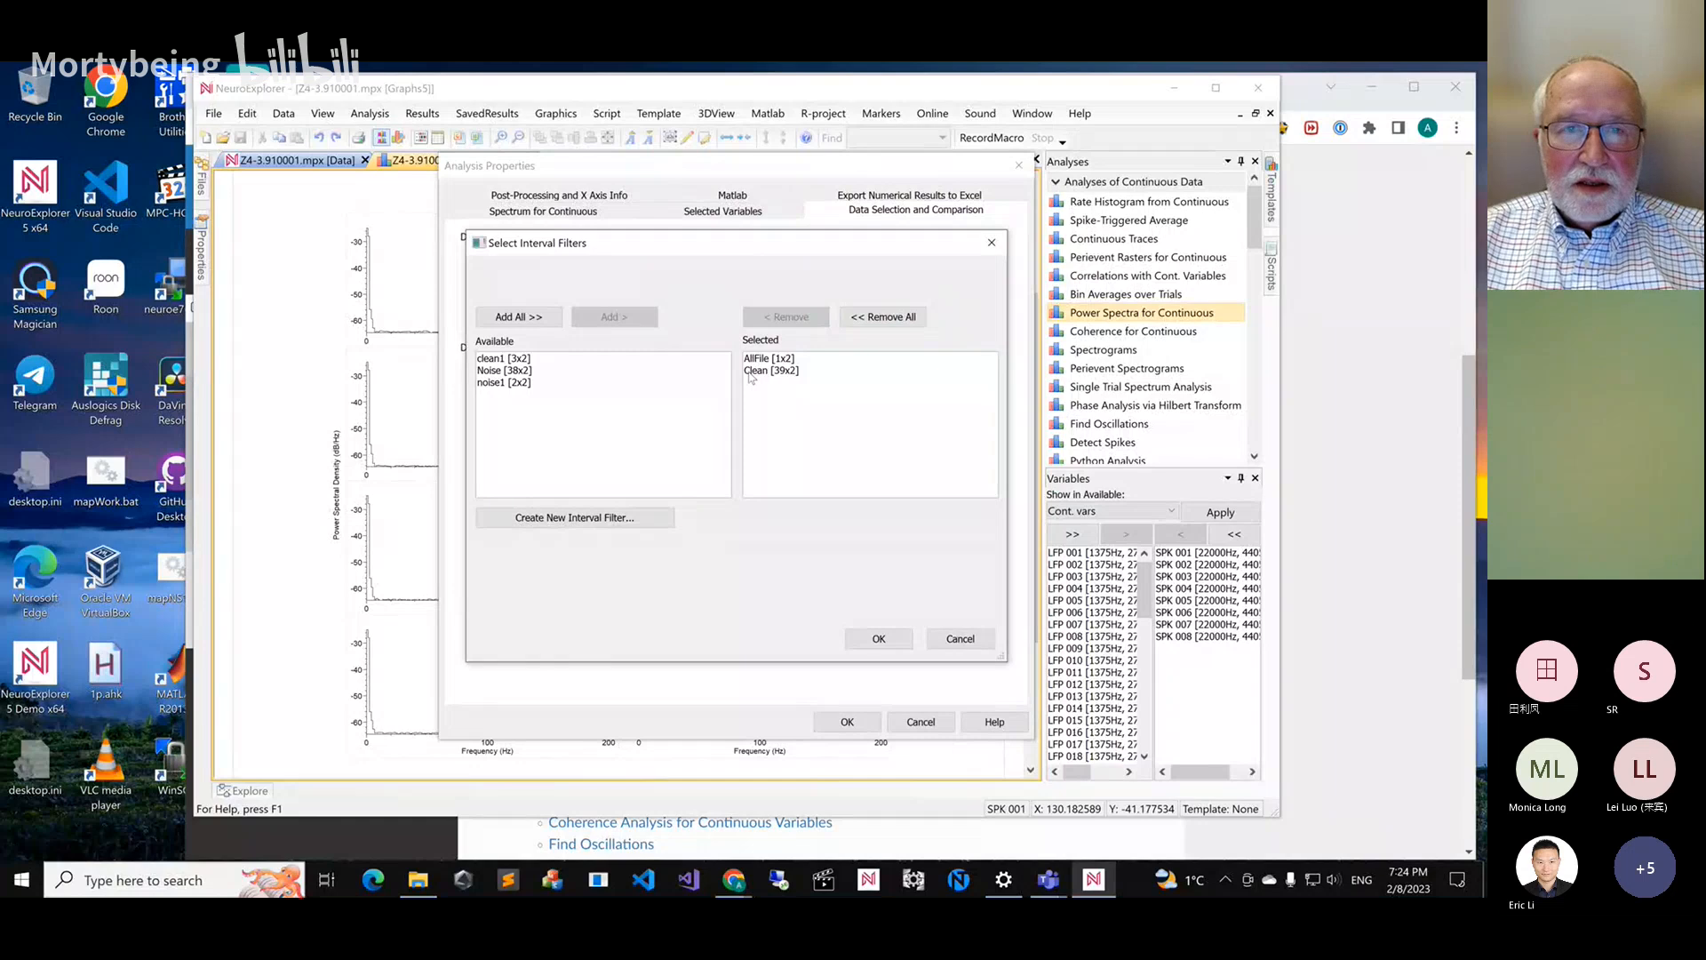
pyautogui.click(879, 639)
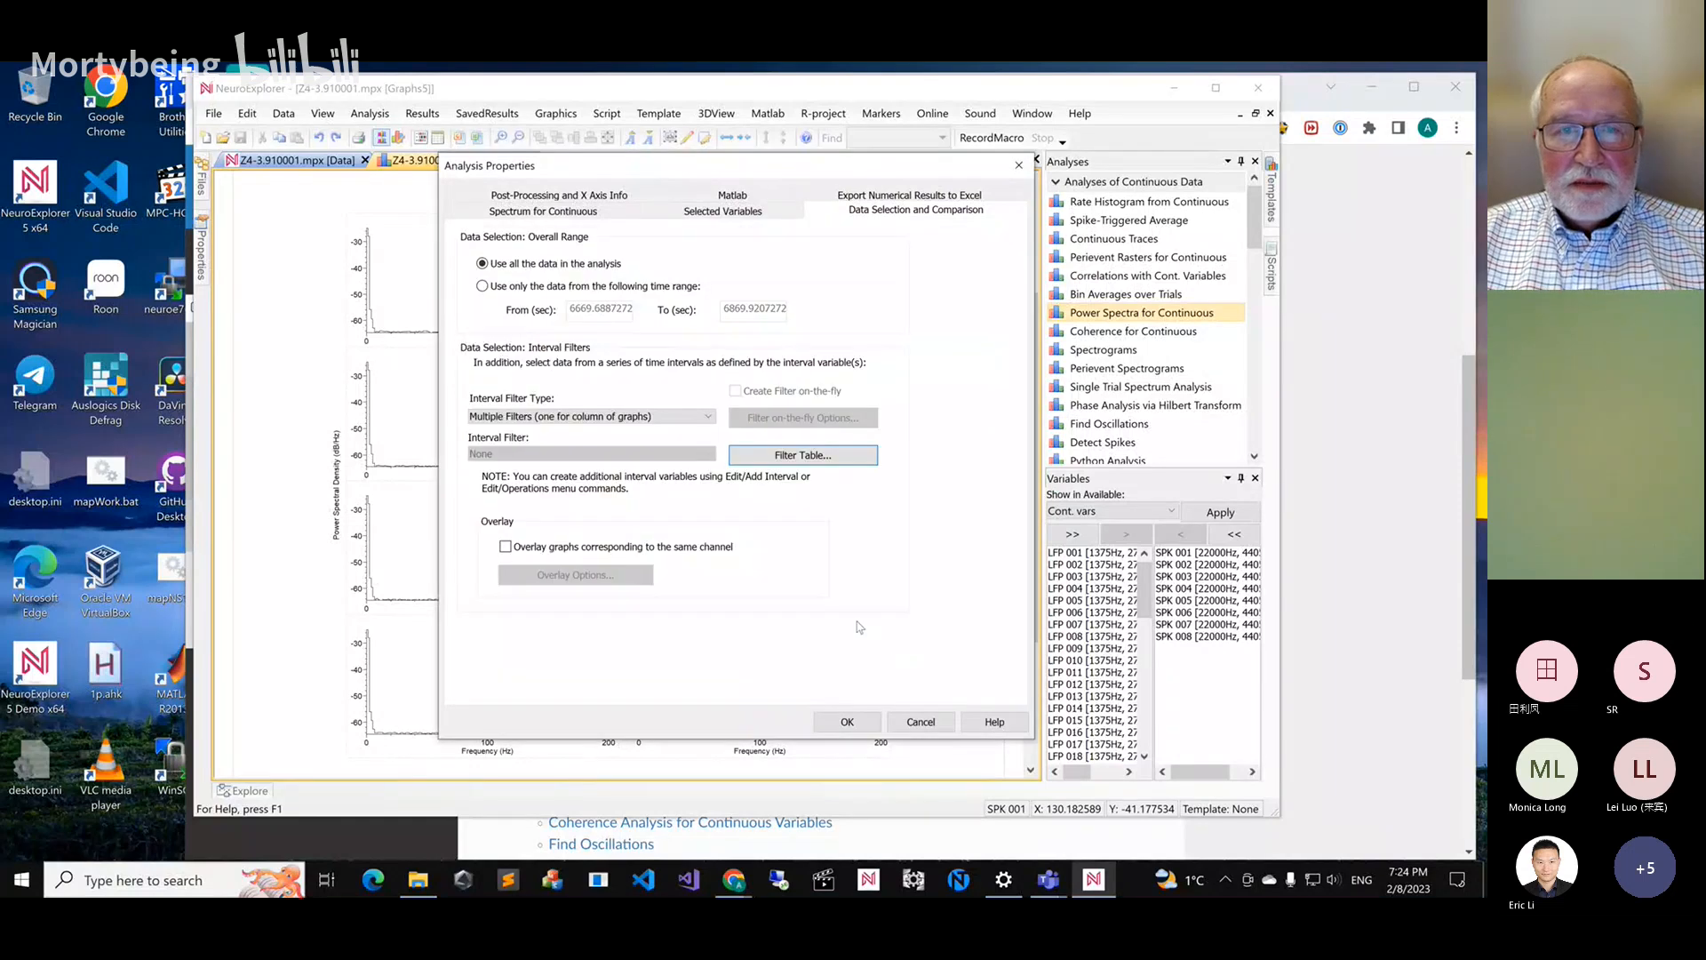
pyautogui.click(847, 721)
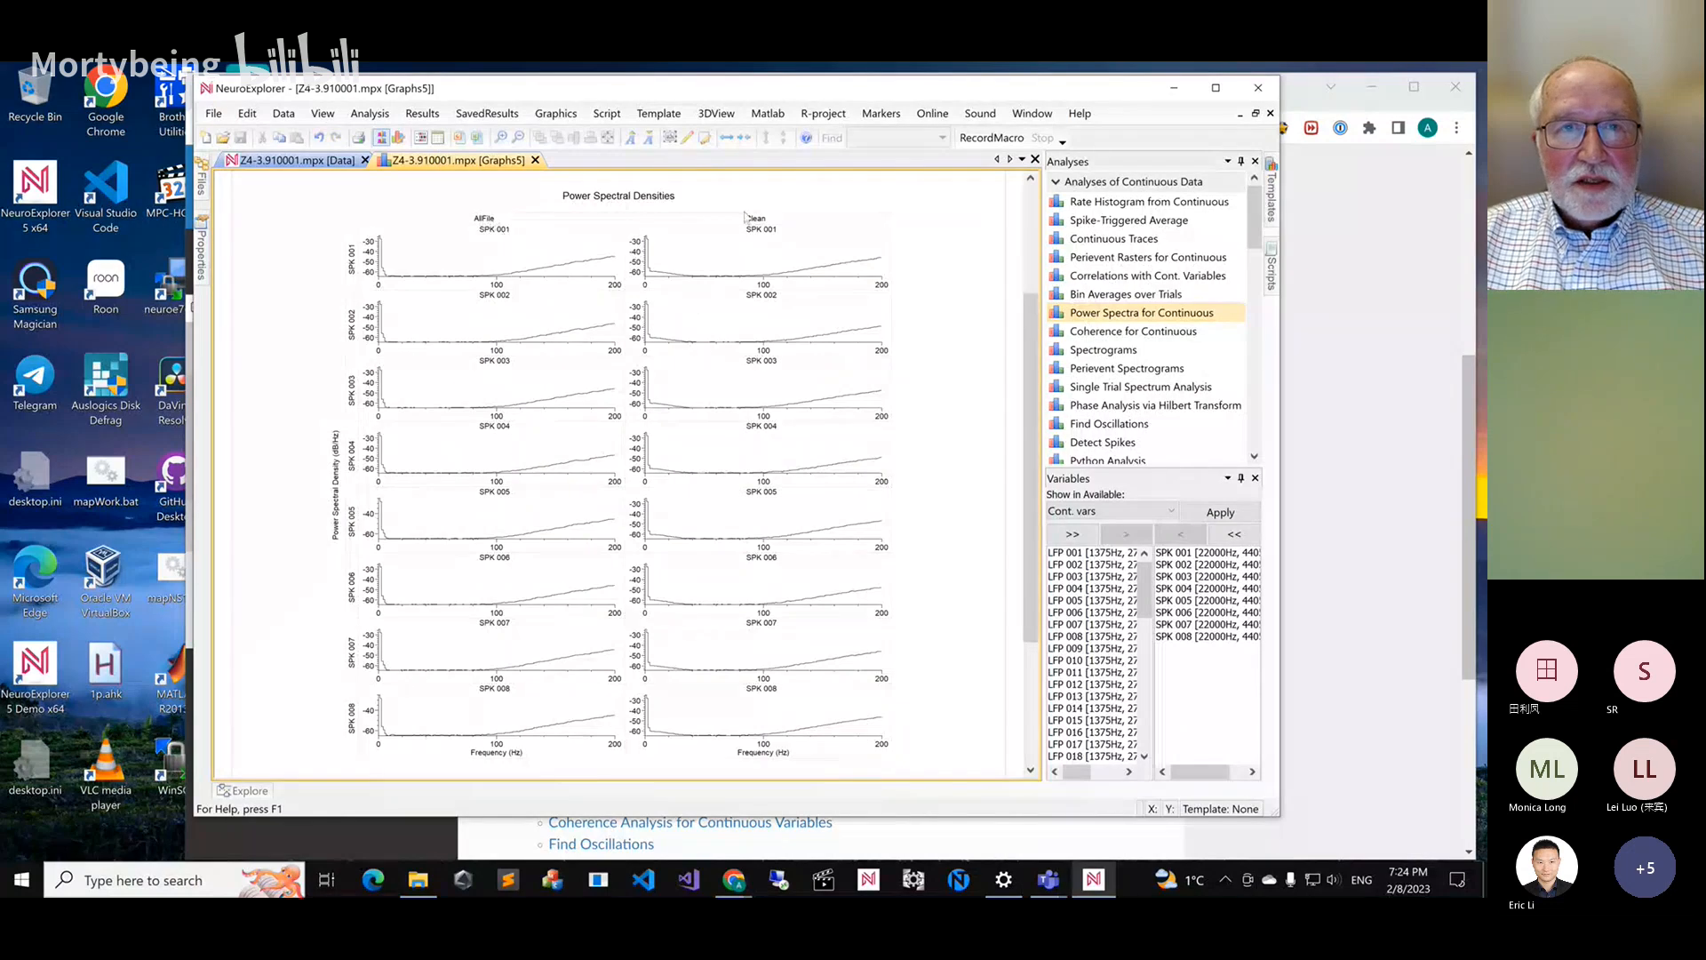
# Overlay the AllFile and Clean spectra of the same channel in one graph and recalculate
pyautogui.doubleClick(538, 249)
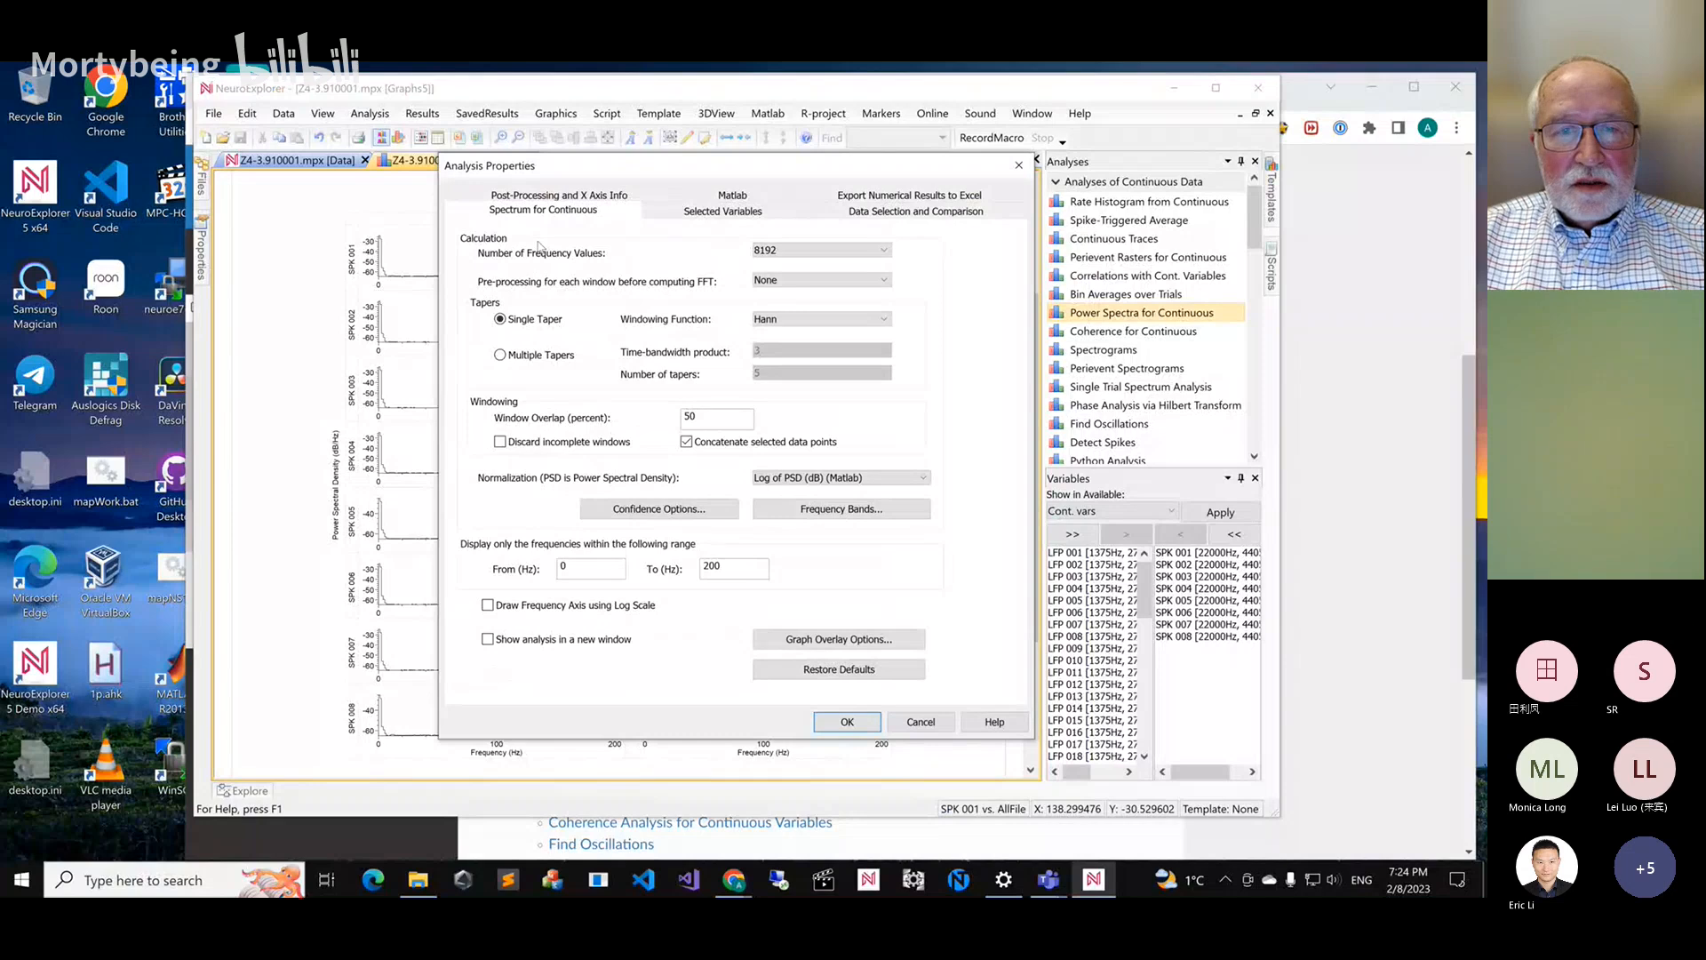
pyautogui.click(797, 643)
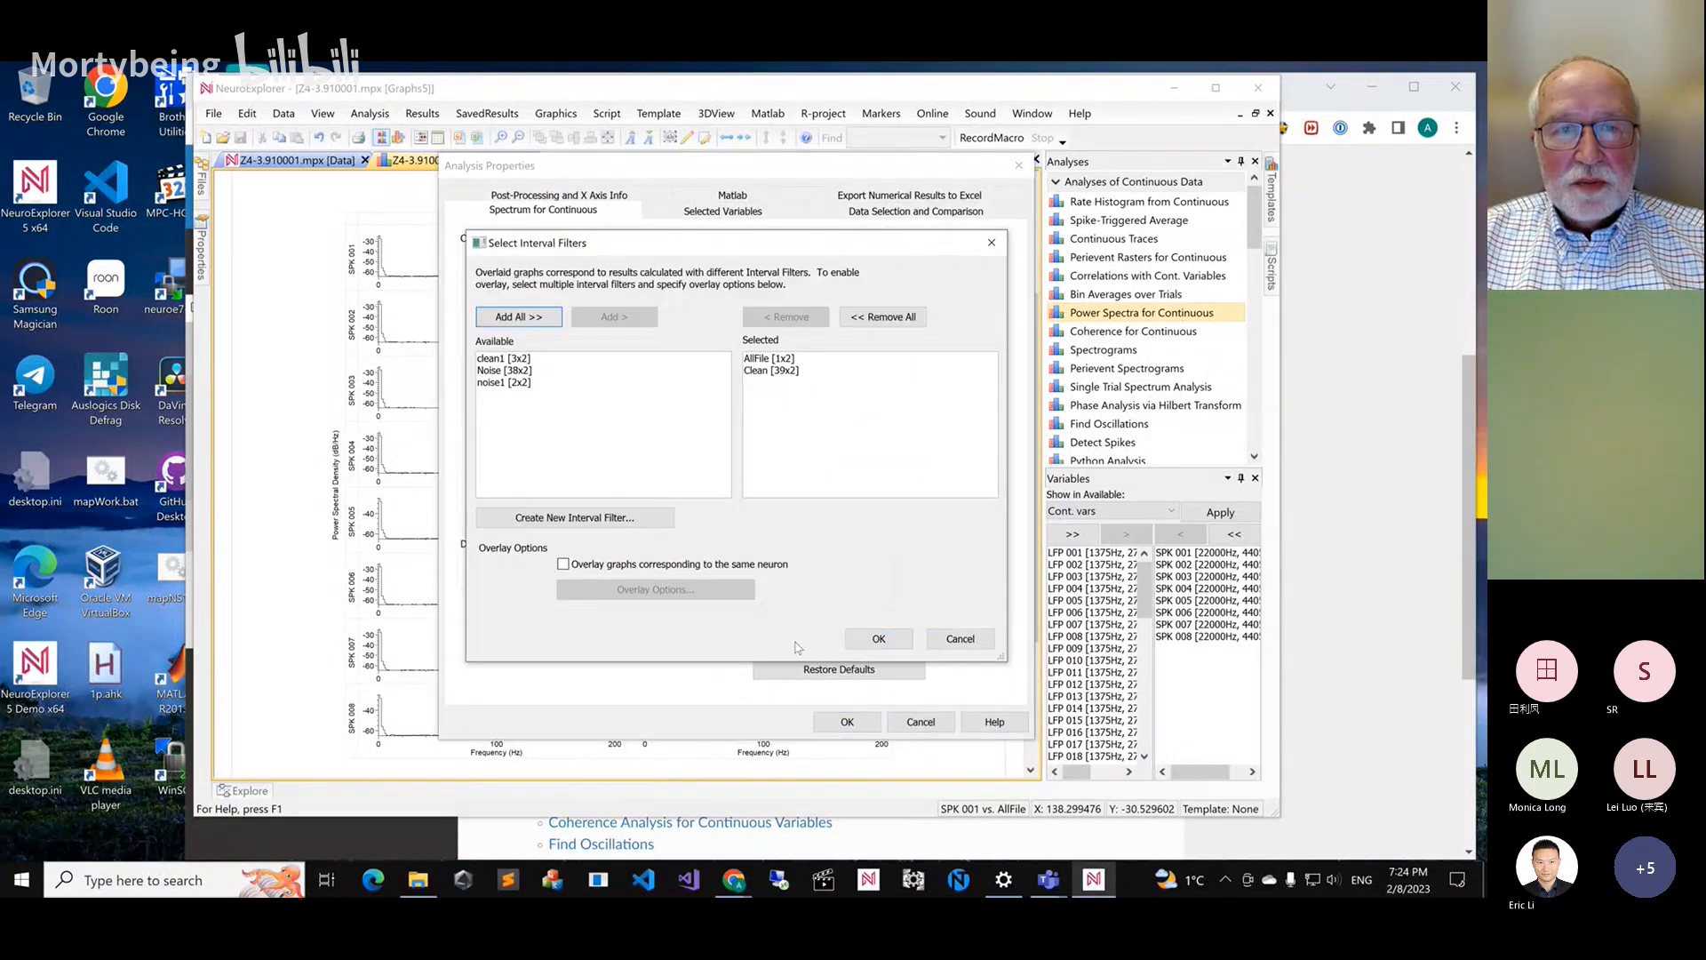
pyautogui.click(565, 564)
pyautogui.click(877, 638)
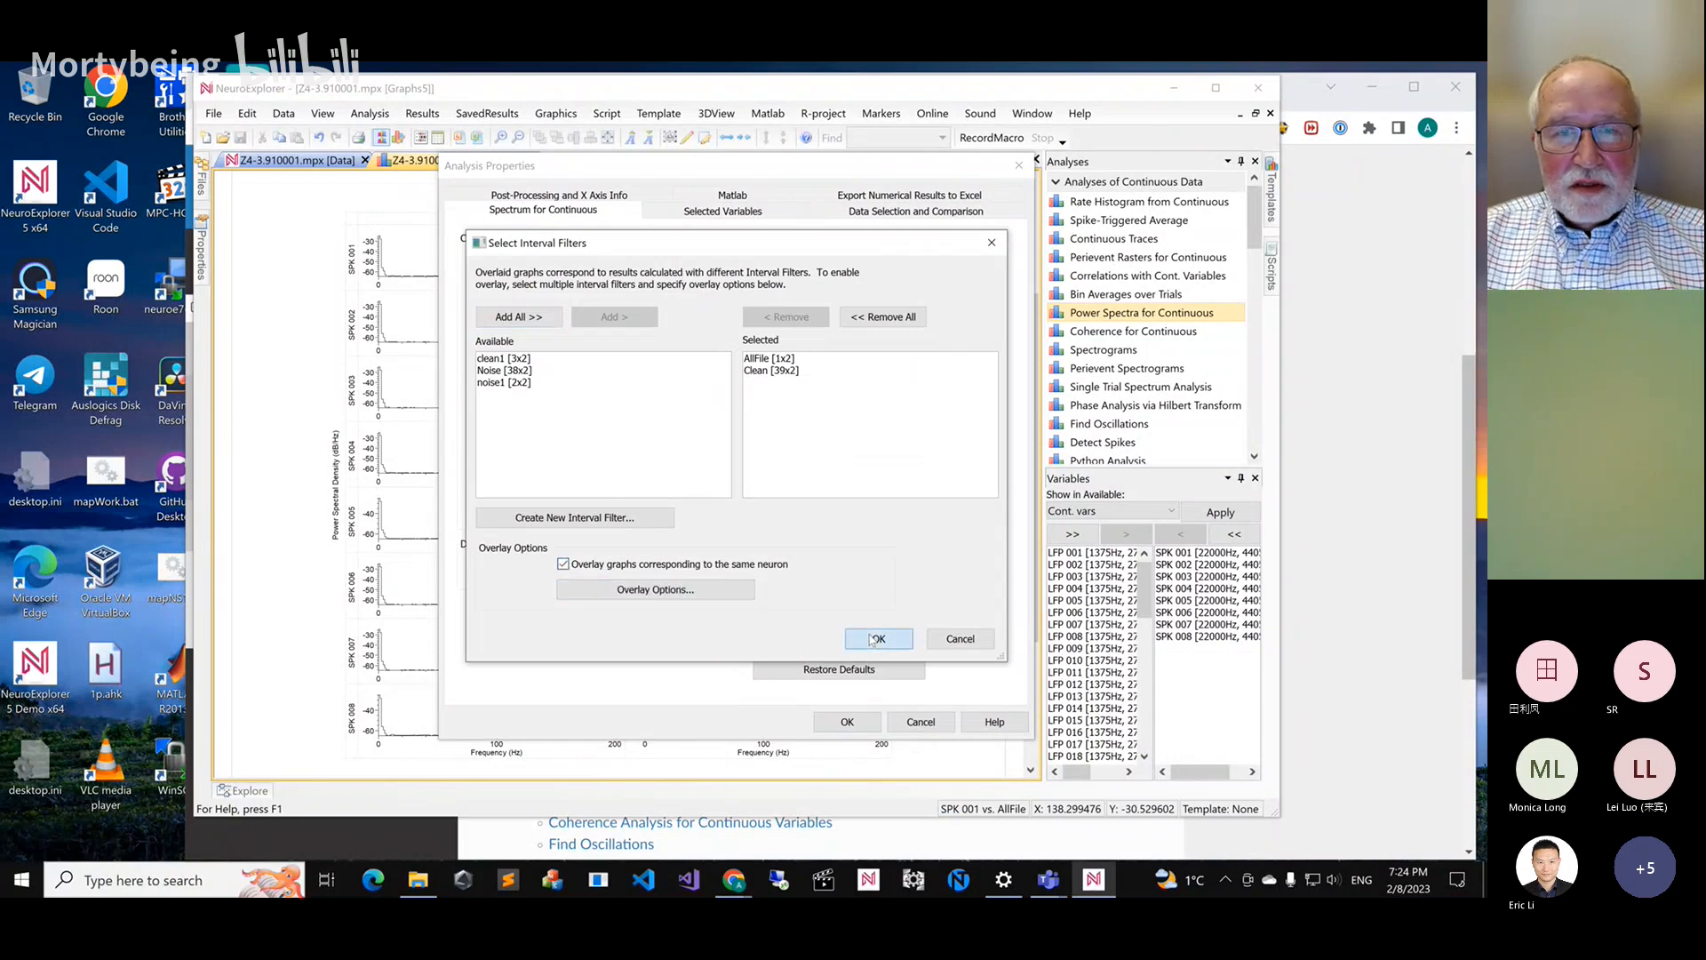
pyautogui.click(847, 720)
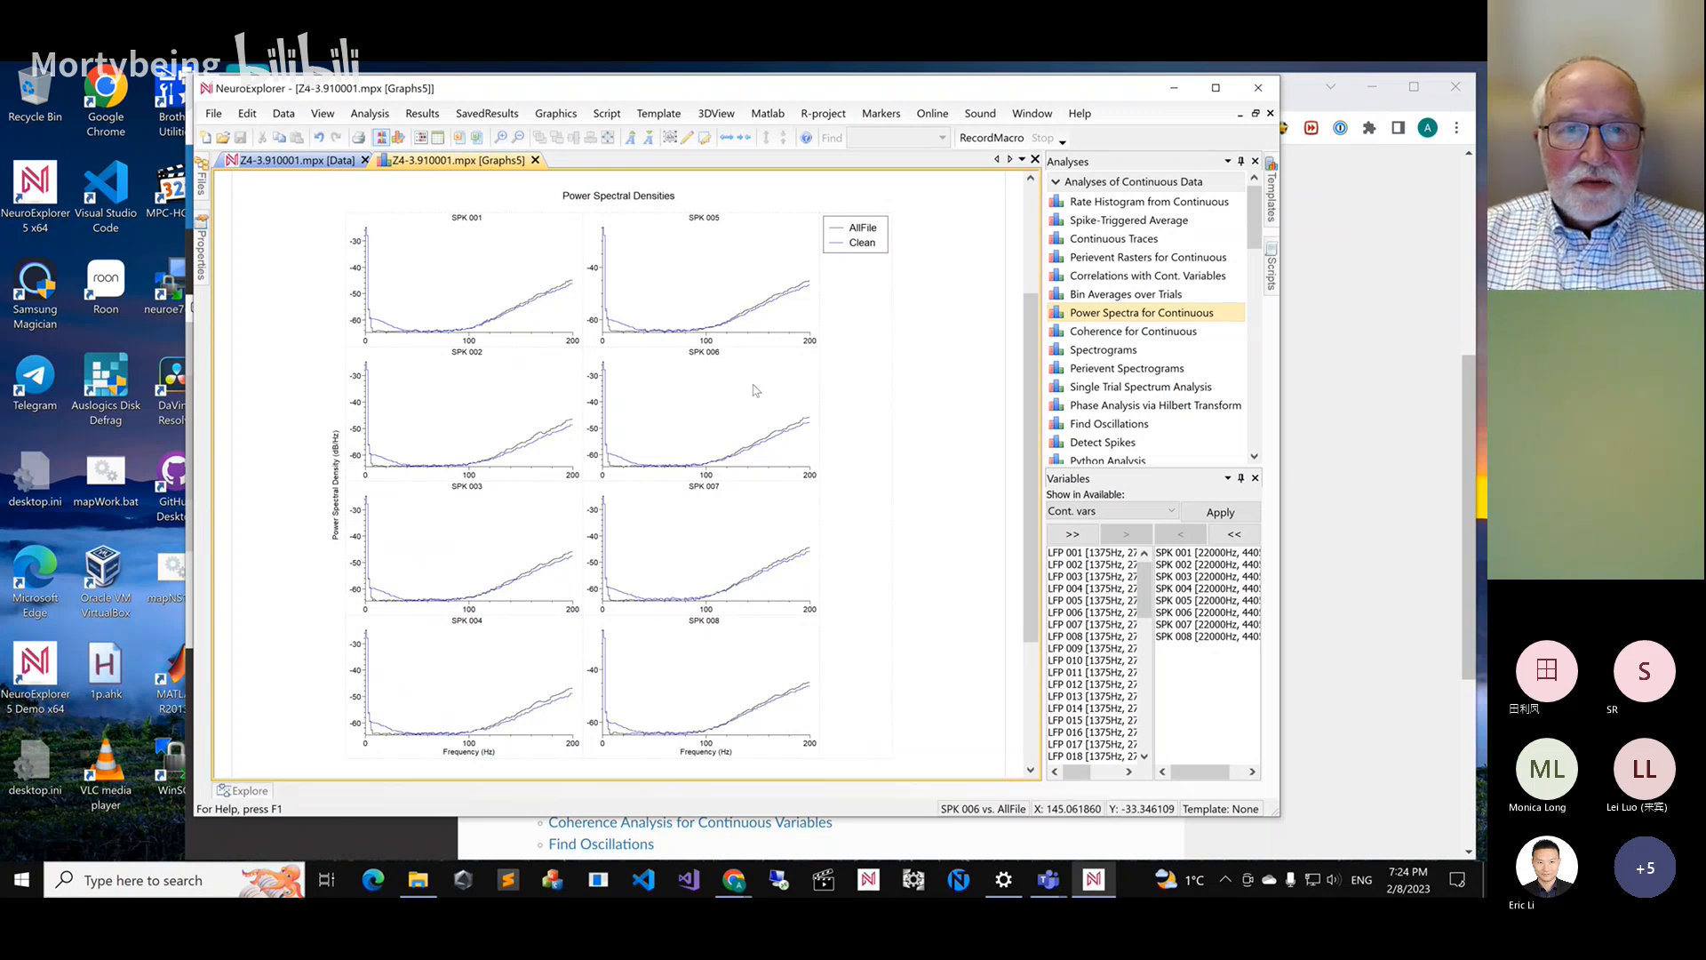
# Increase the font size of the power spectrum graphs by two steps
pyautogui.moveTo(752, 321)
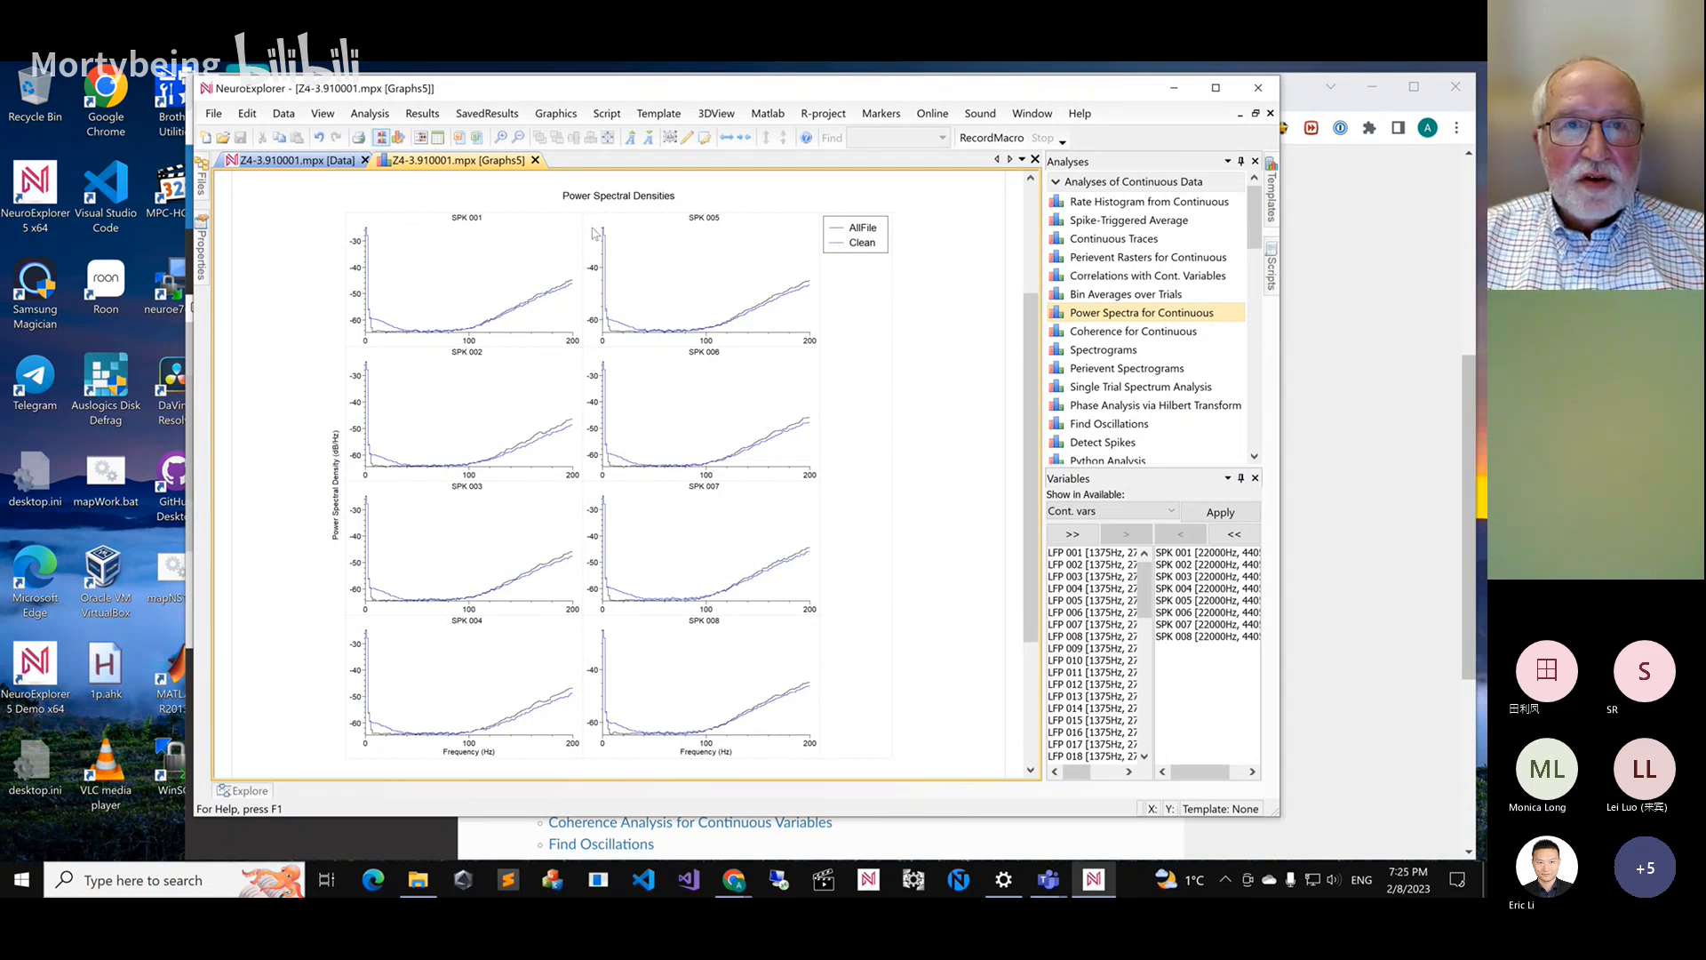
pyautogui.click(630, 139)
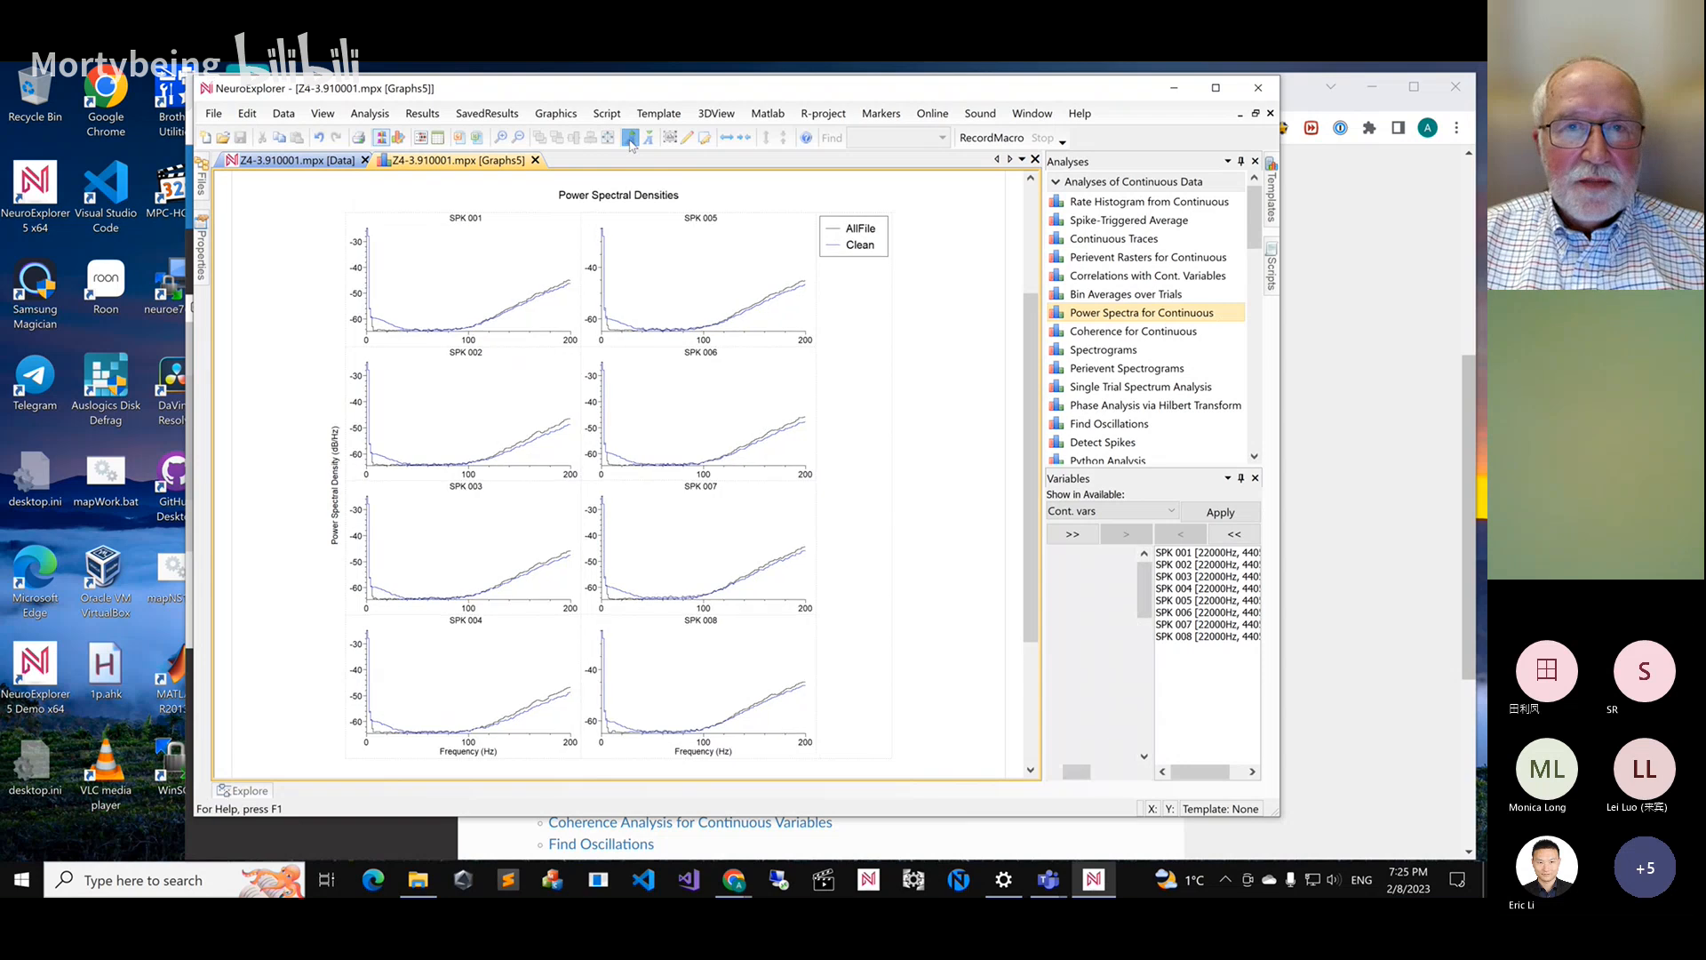
pyautogui.click(630, 139)
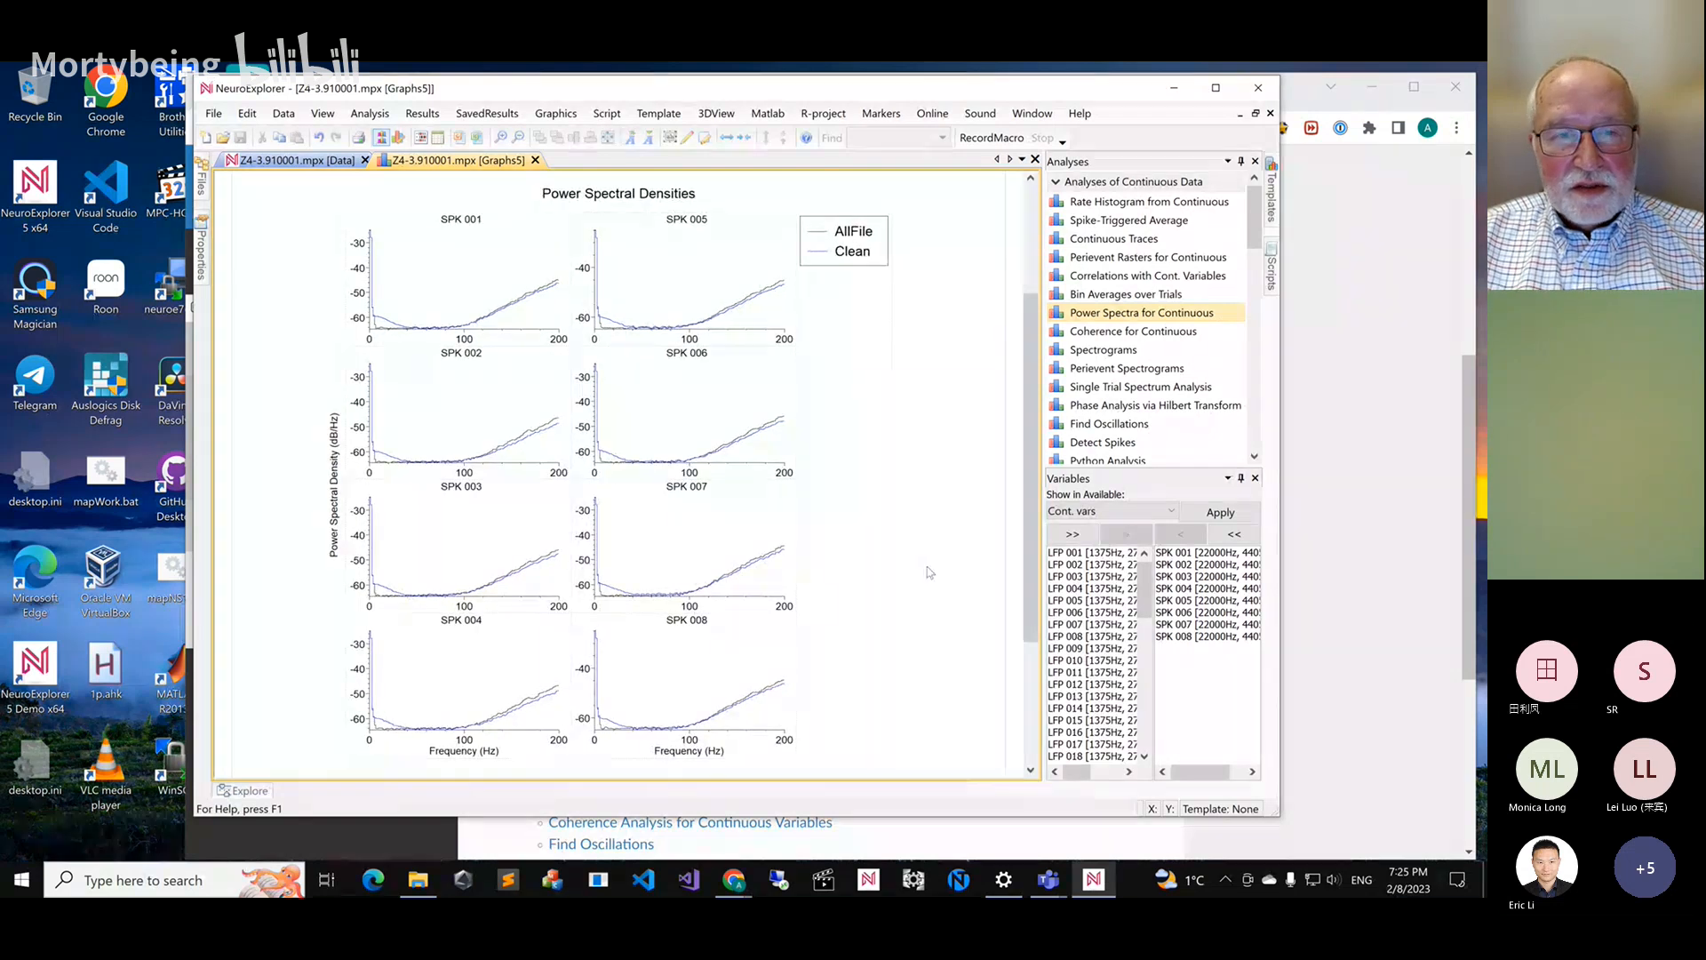
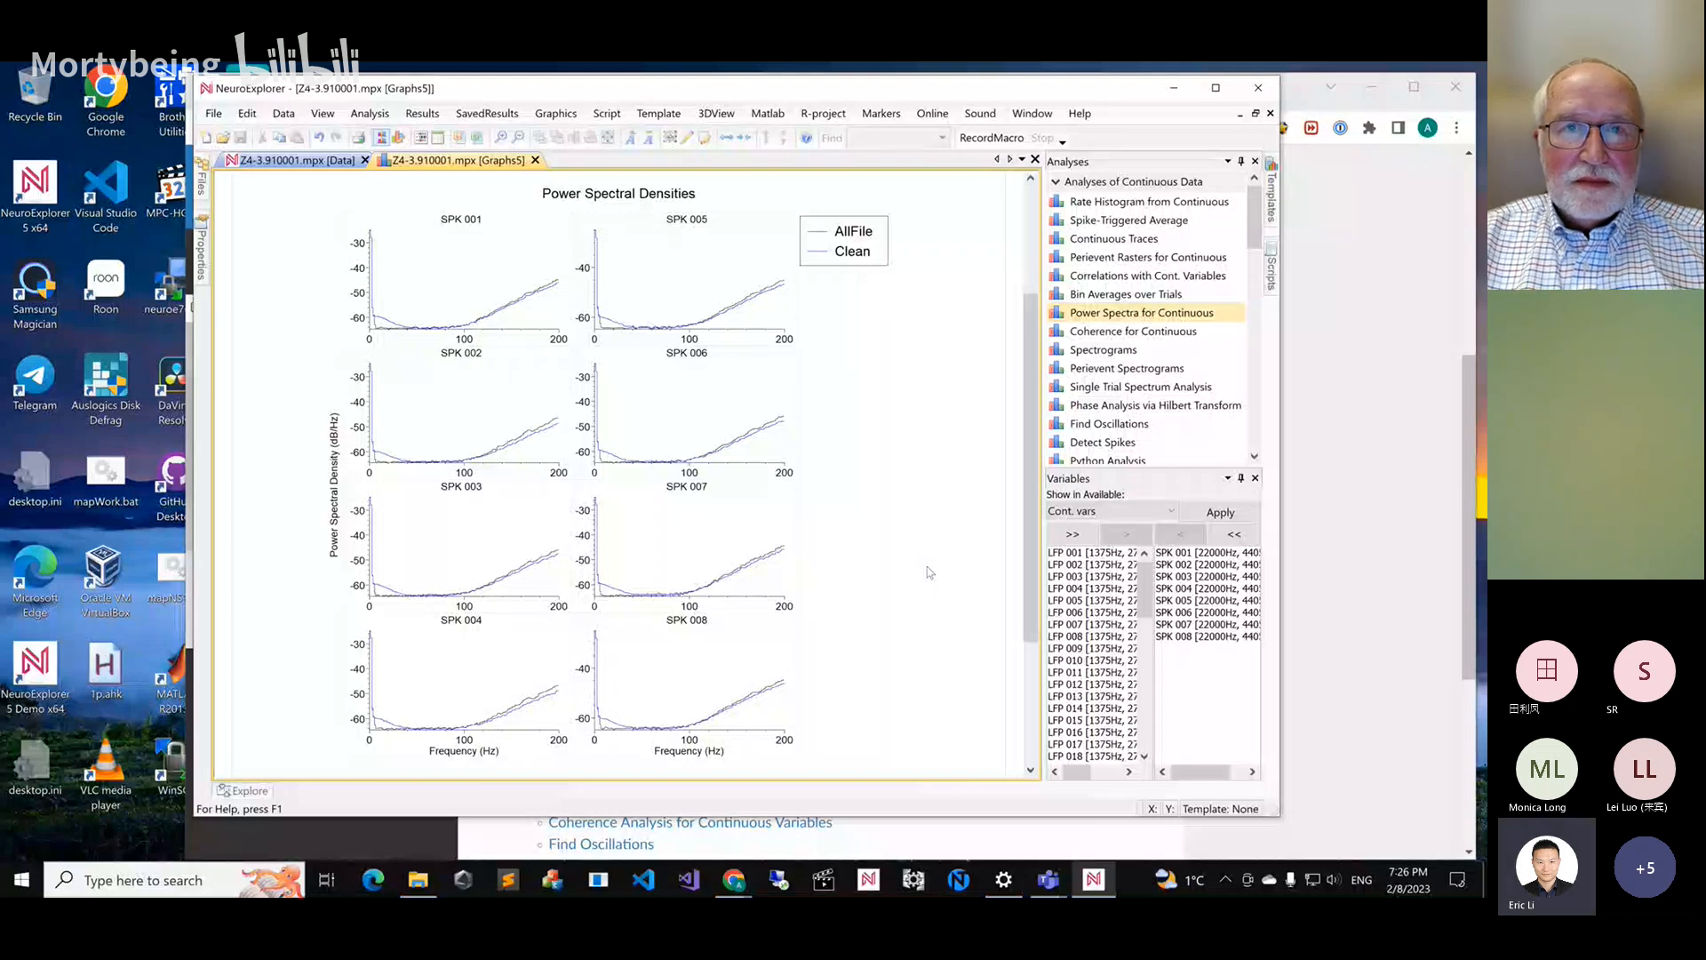
# Set the overlay line thickness to 2 for both the AllFile and Clean spectra and recalculate the graphs
pyautogui.doubleClick(693, 283)
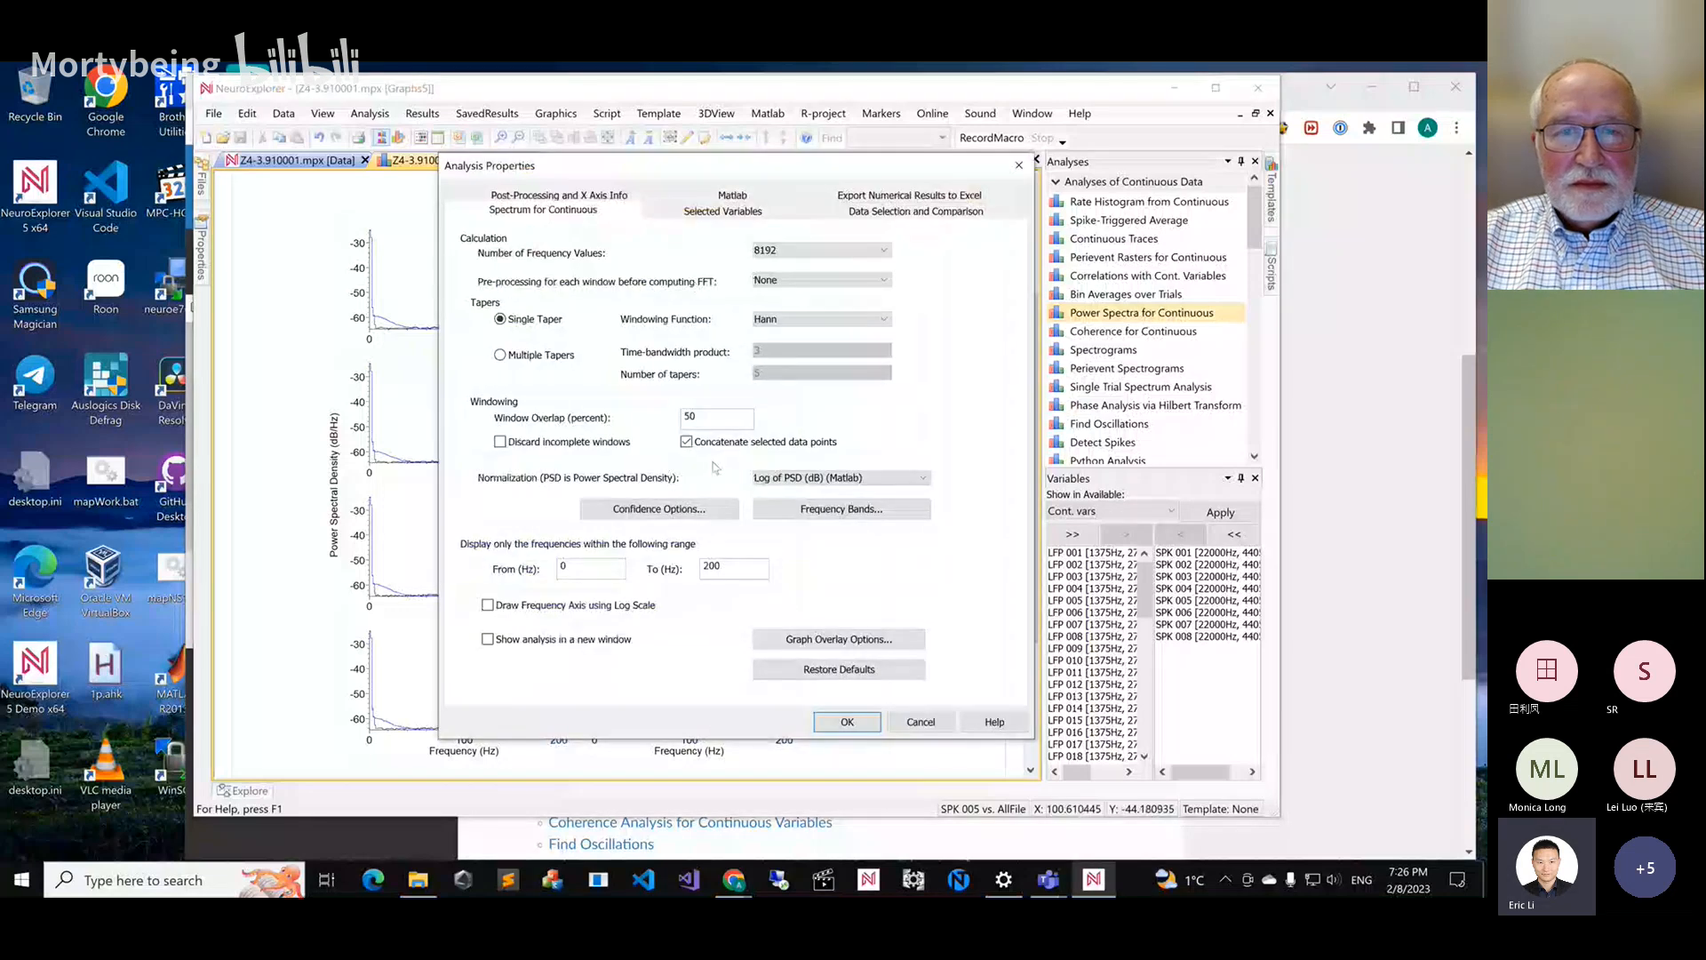
pyautogui.click(814, 646)
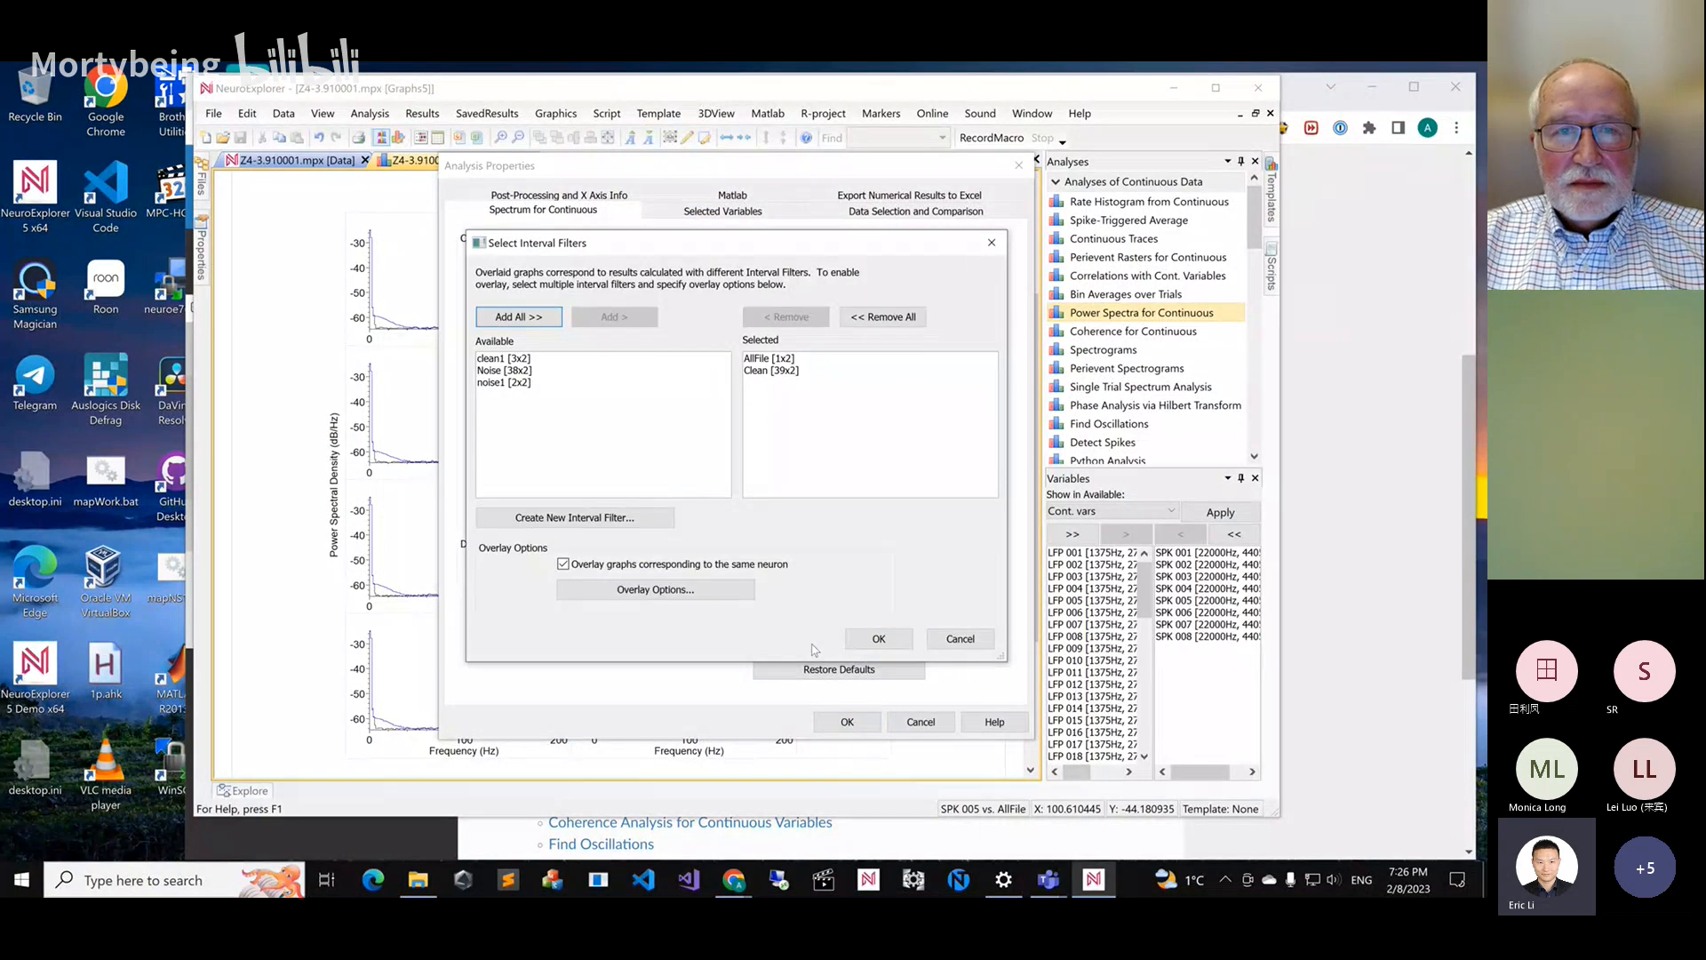
pyautogui.click(655, 589)
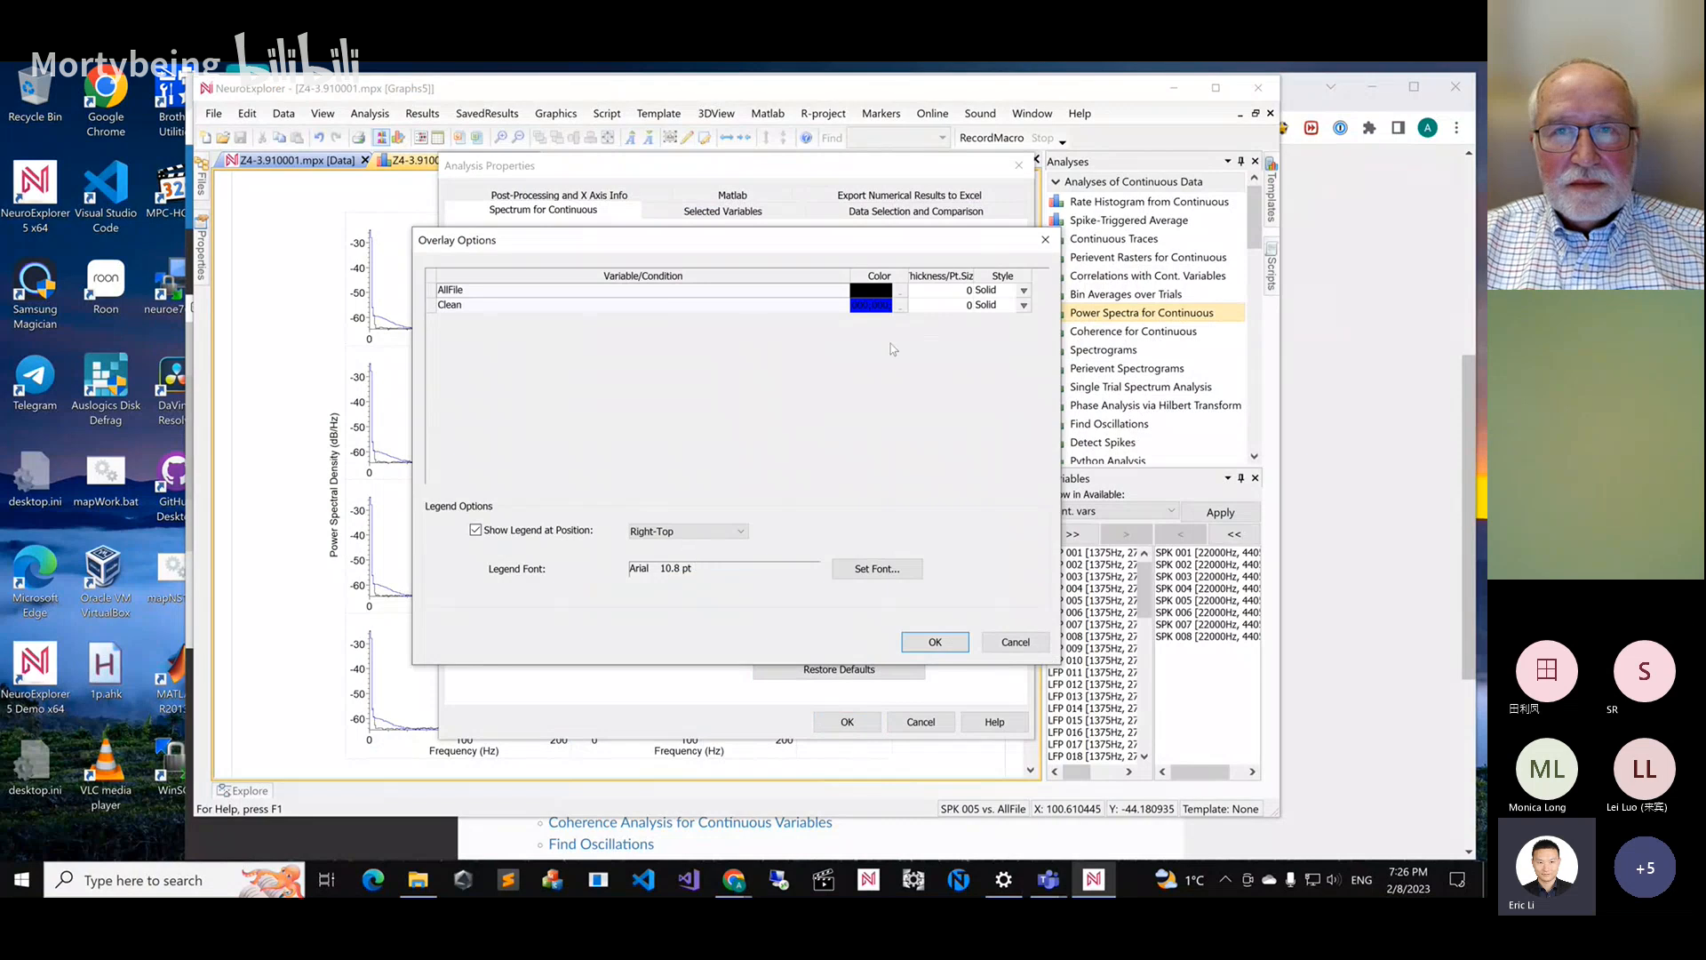
pyautogui.click(967, 292)
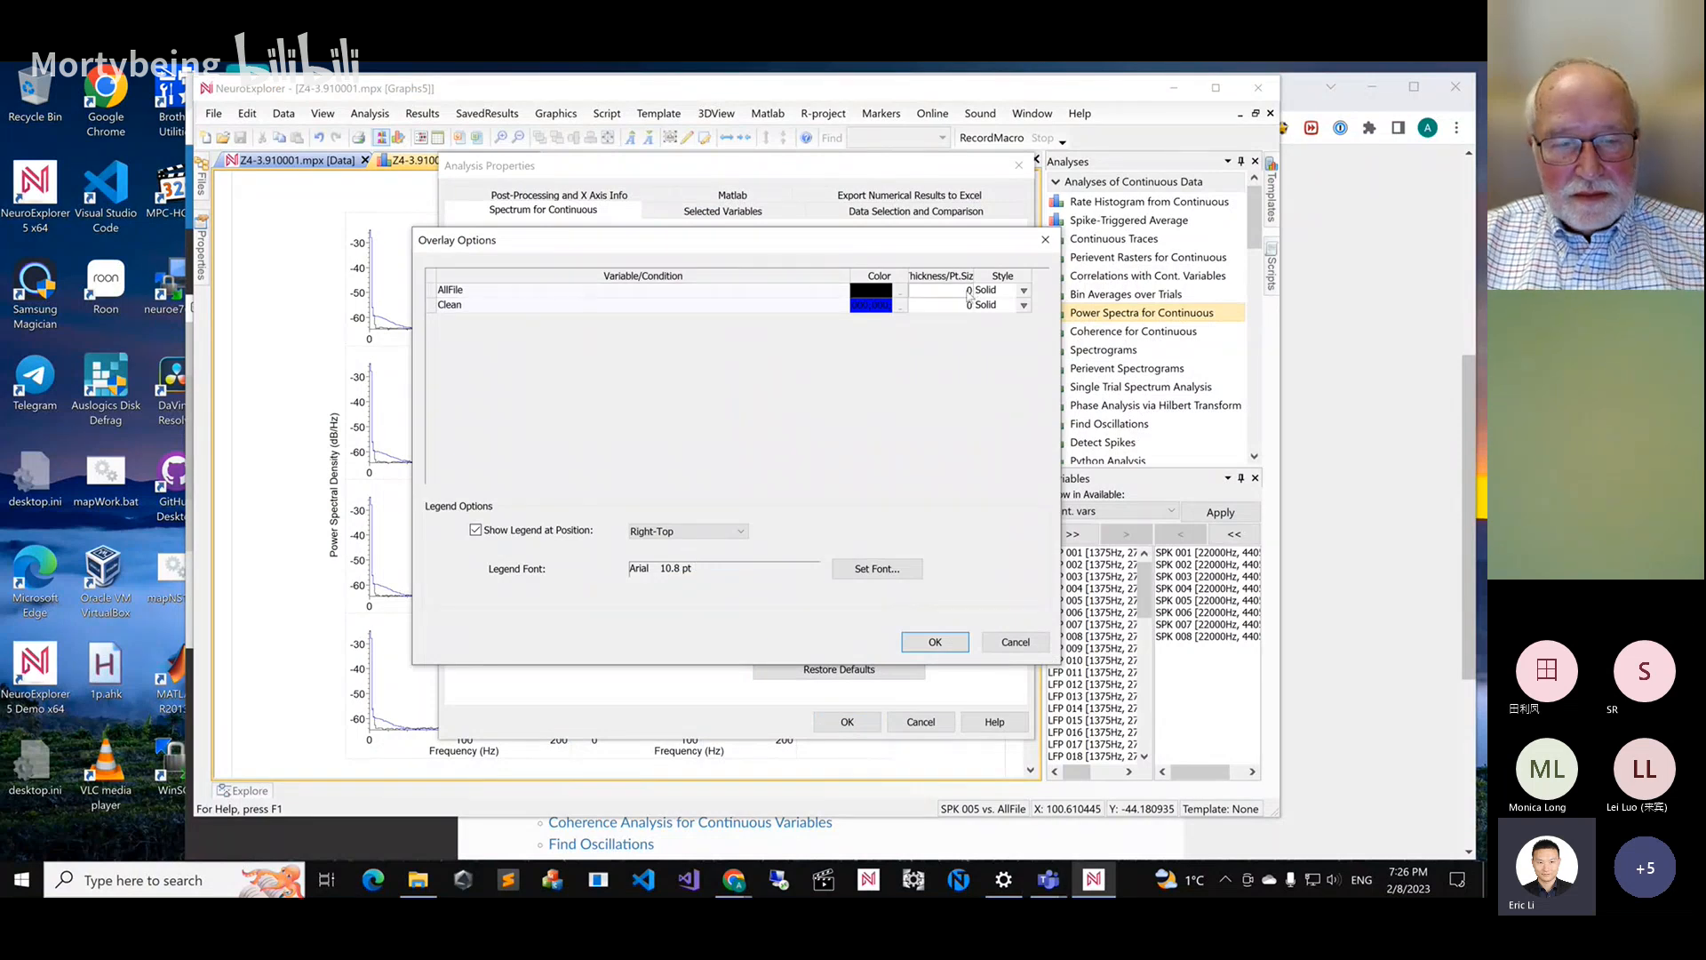
pyautogui.write('2')
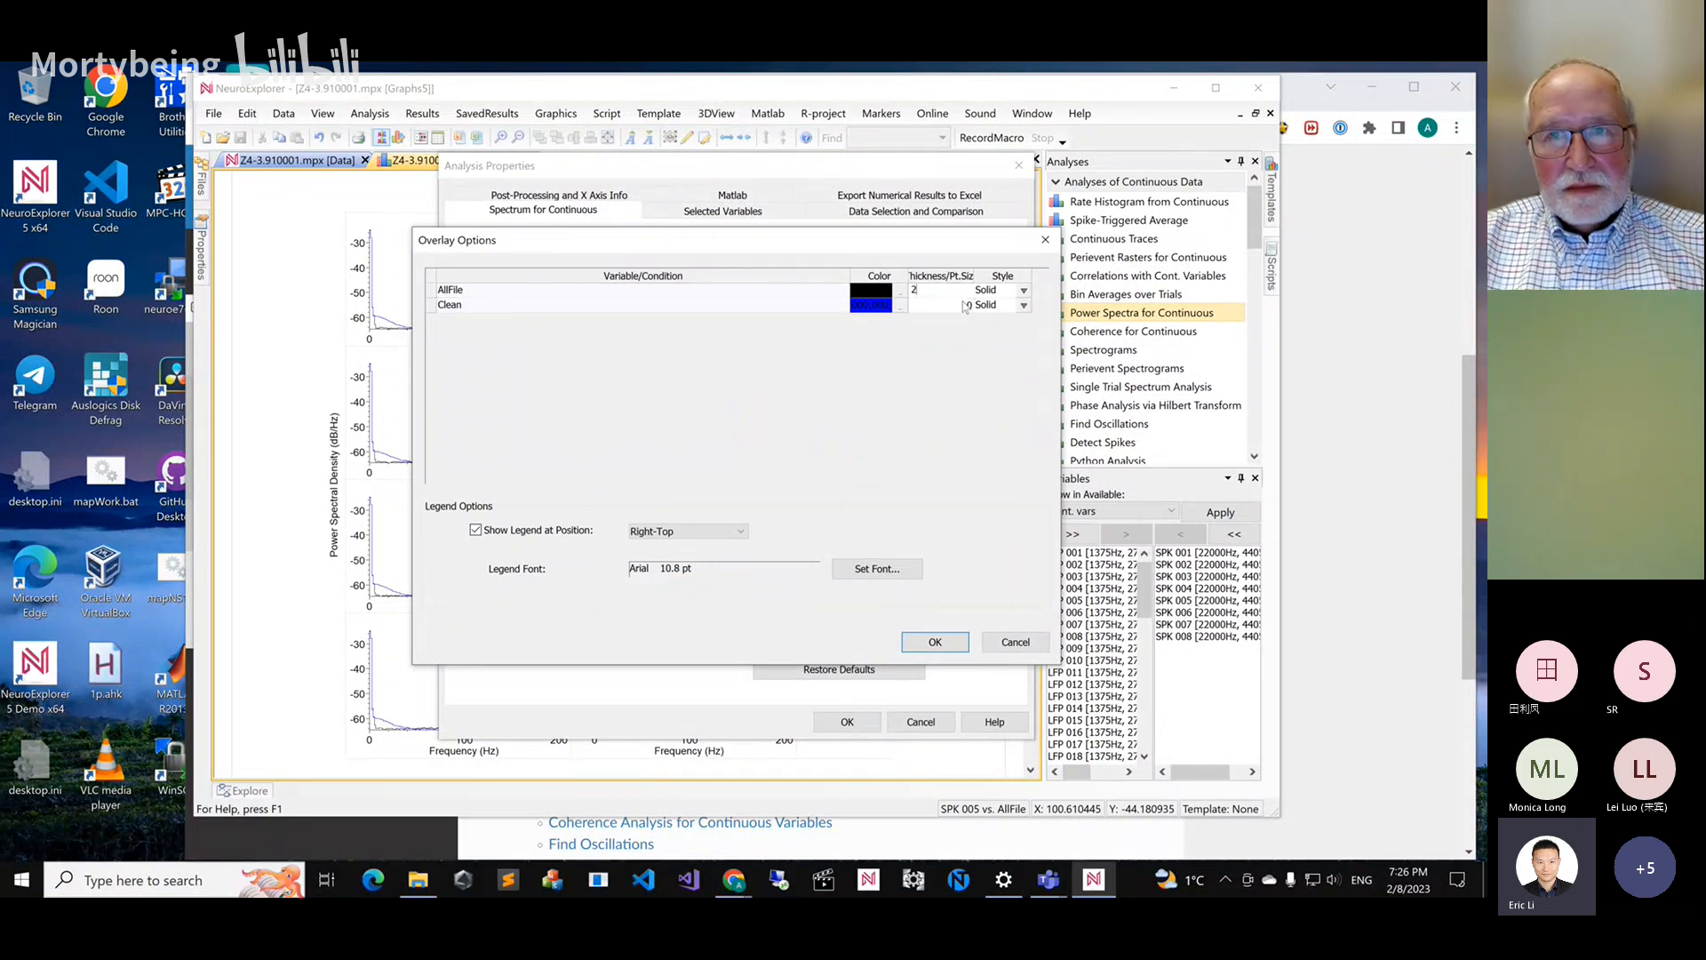
pyautogui.click(962, 305)
pyautogui.write('2')
pyautogui.click(953, 323)
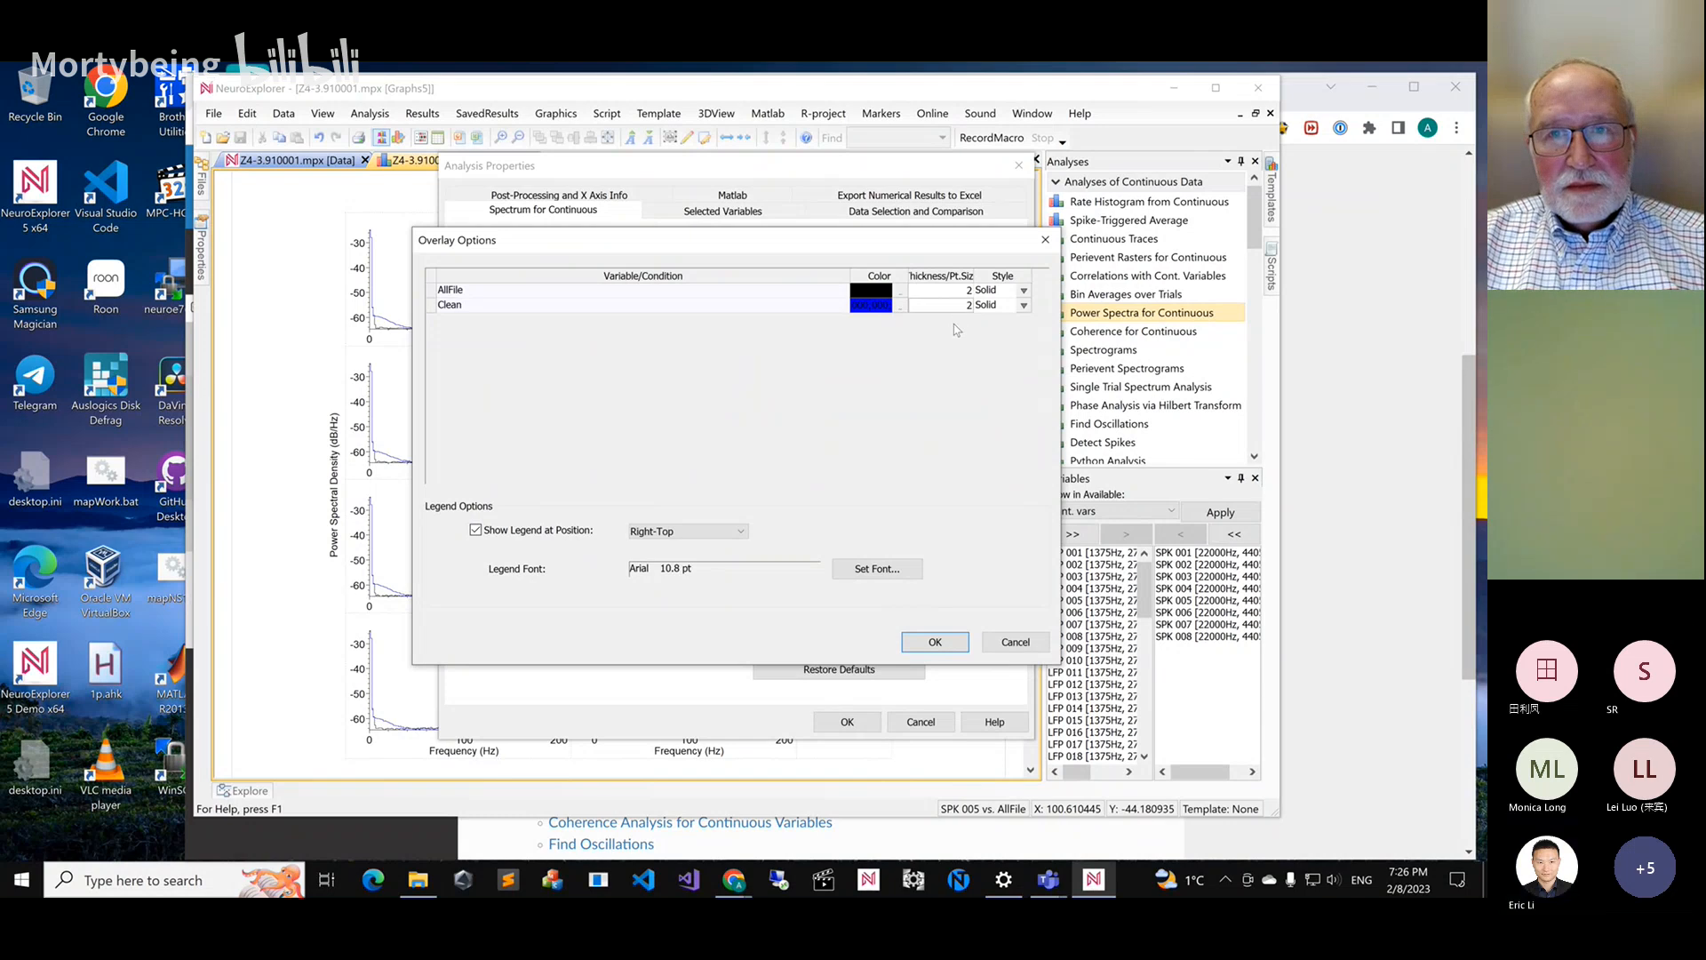
pyautogui.click(933, 641)
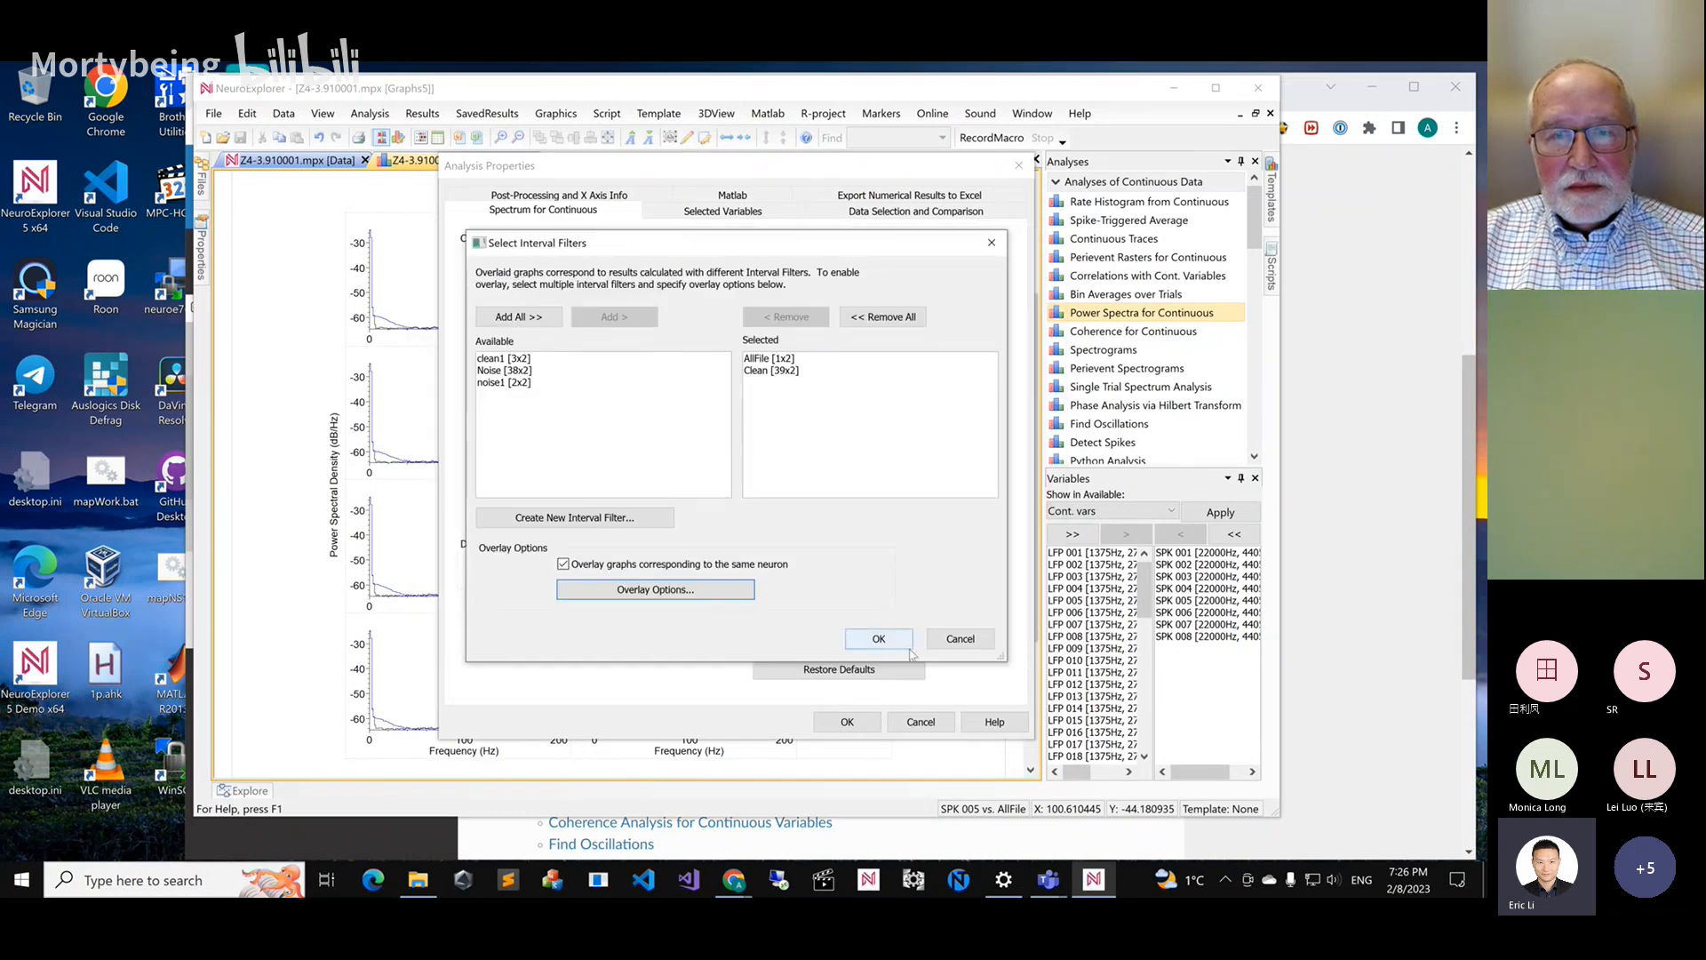
pyautogui.click(883, 643)
pyautogui.click(844, 722)
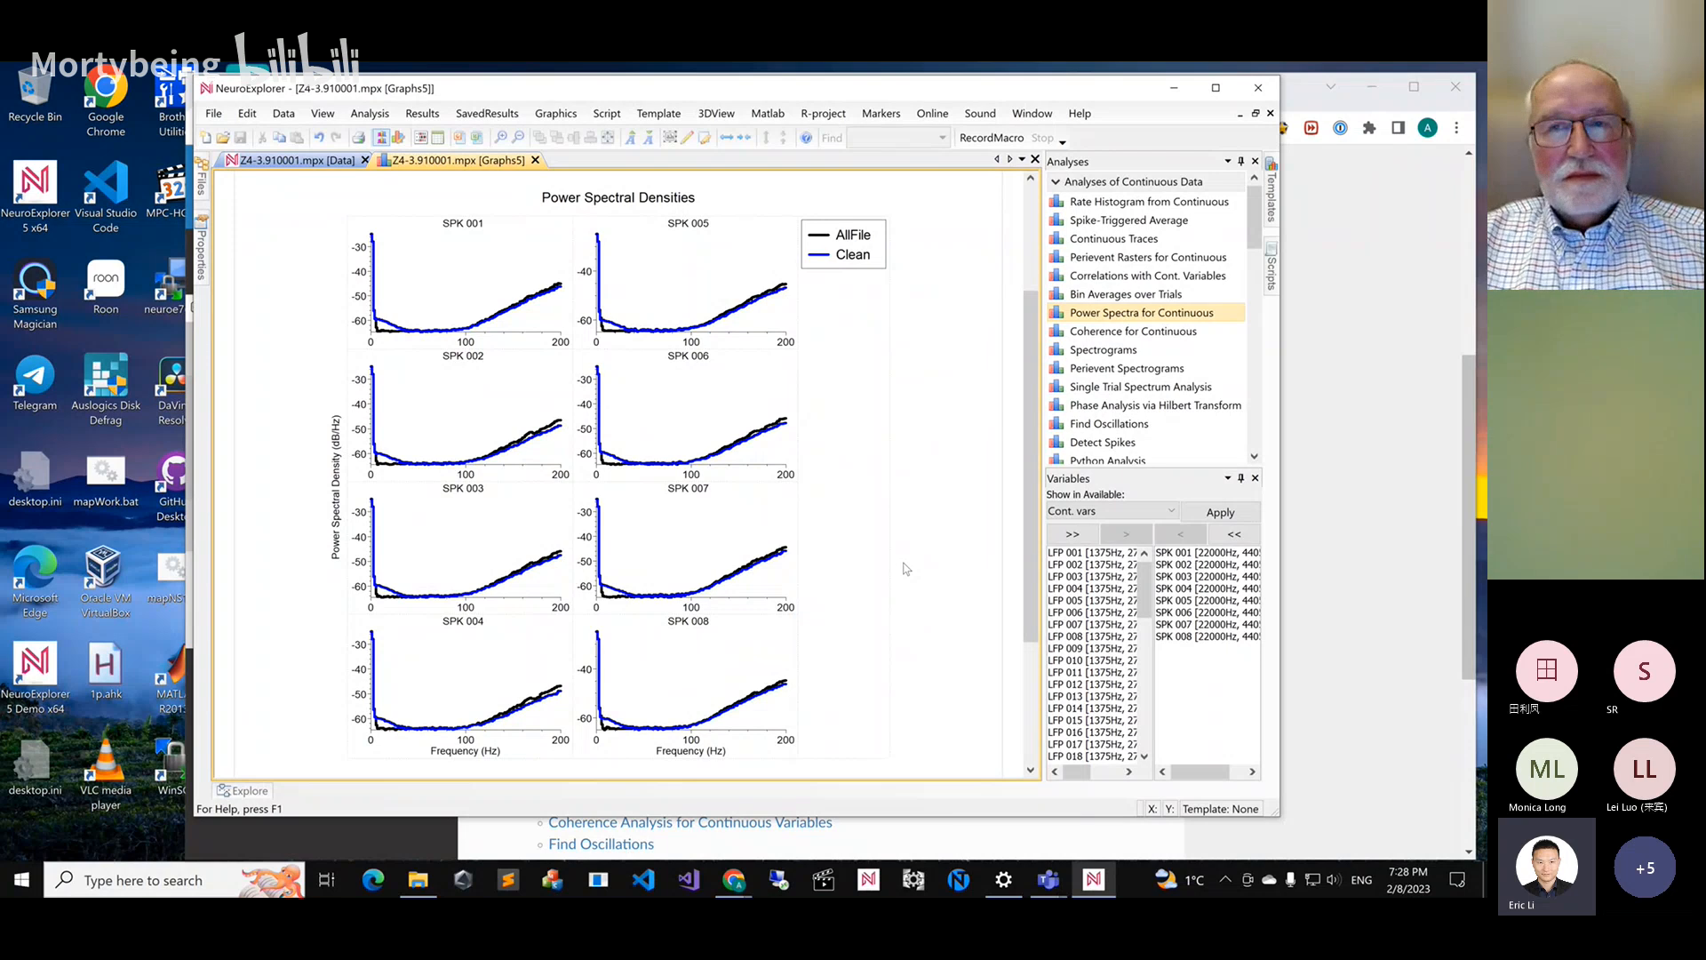
# Review the data selection settings and the filter table of the power spectrum analysis without changing them
pyautogui.doubleClick(628, 256)
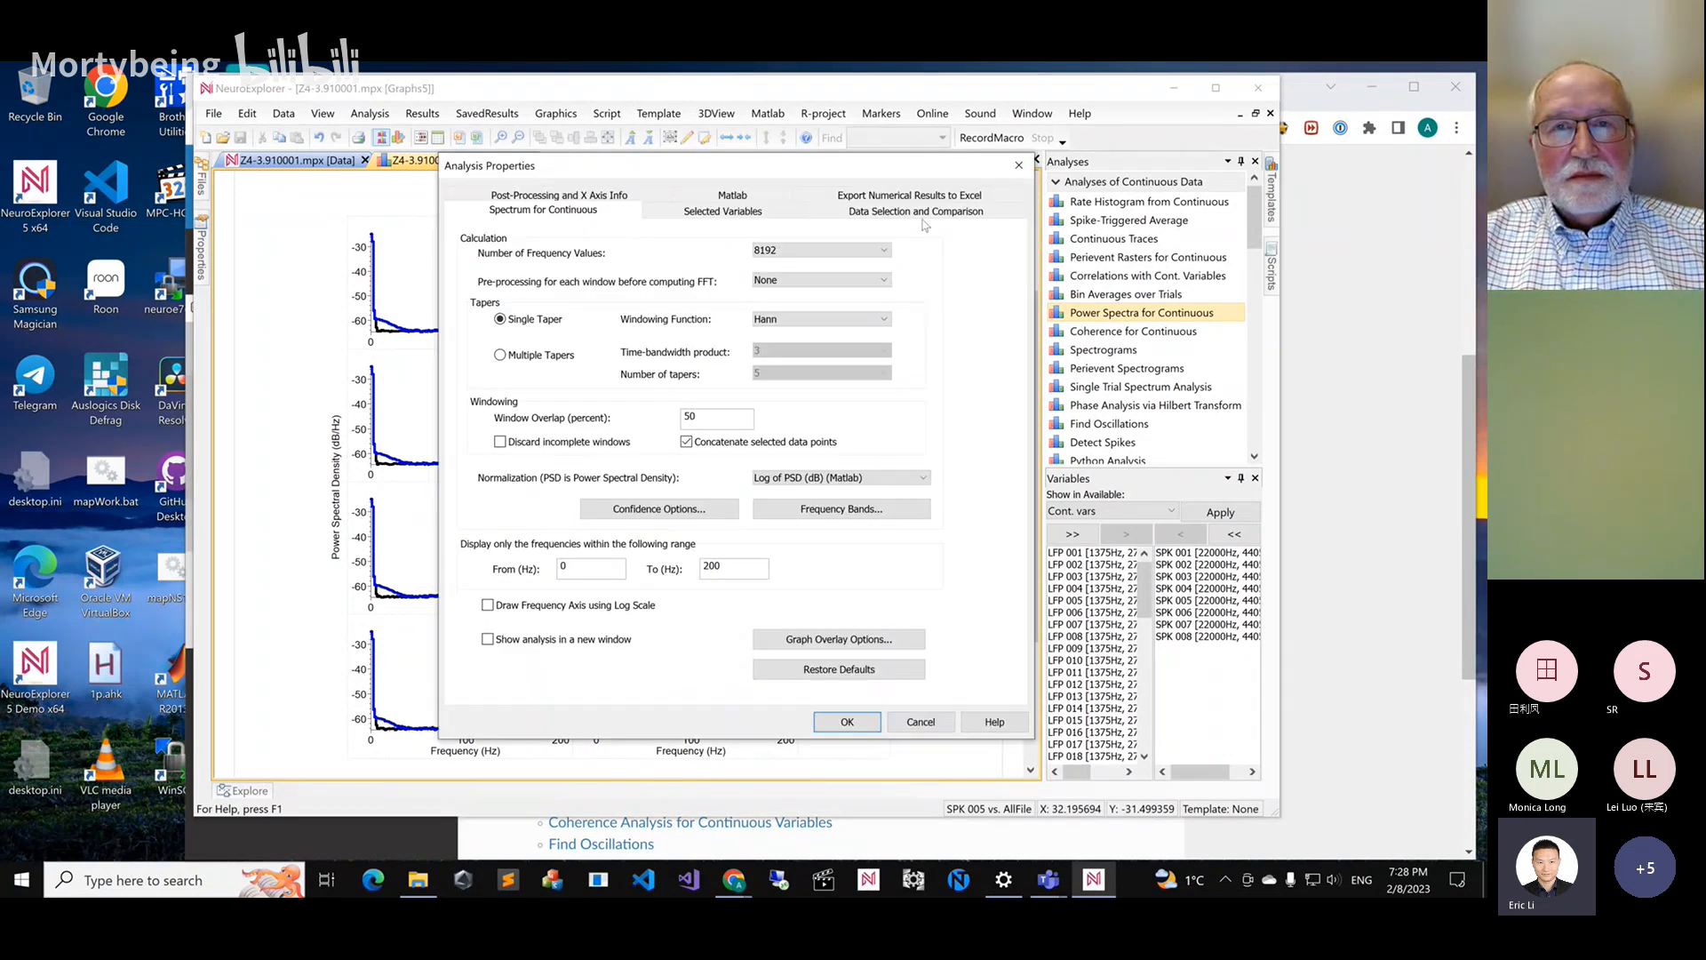
pyautogui.click(924, 216)
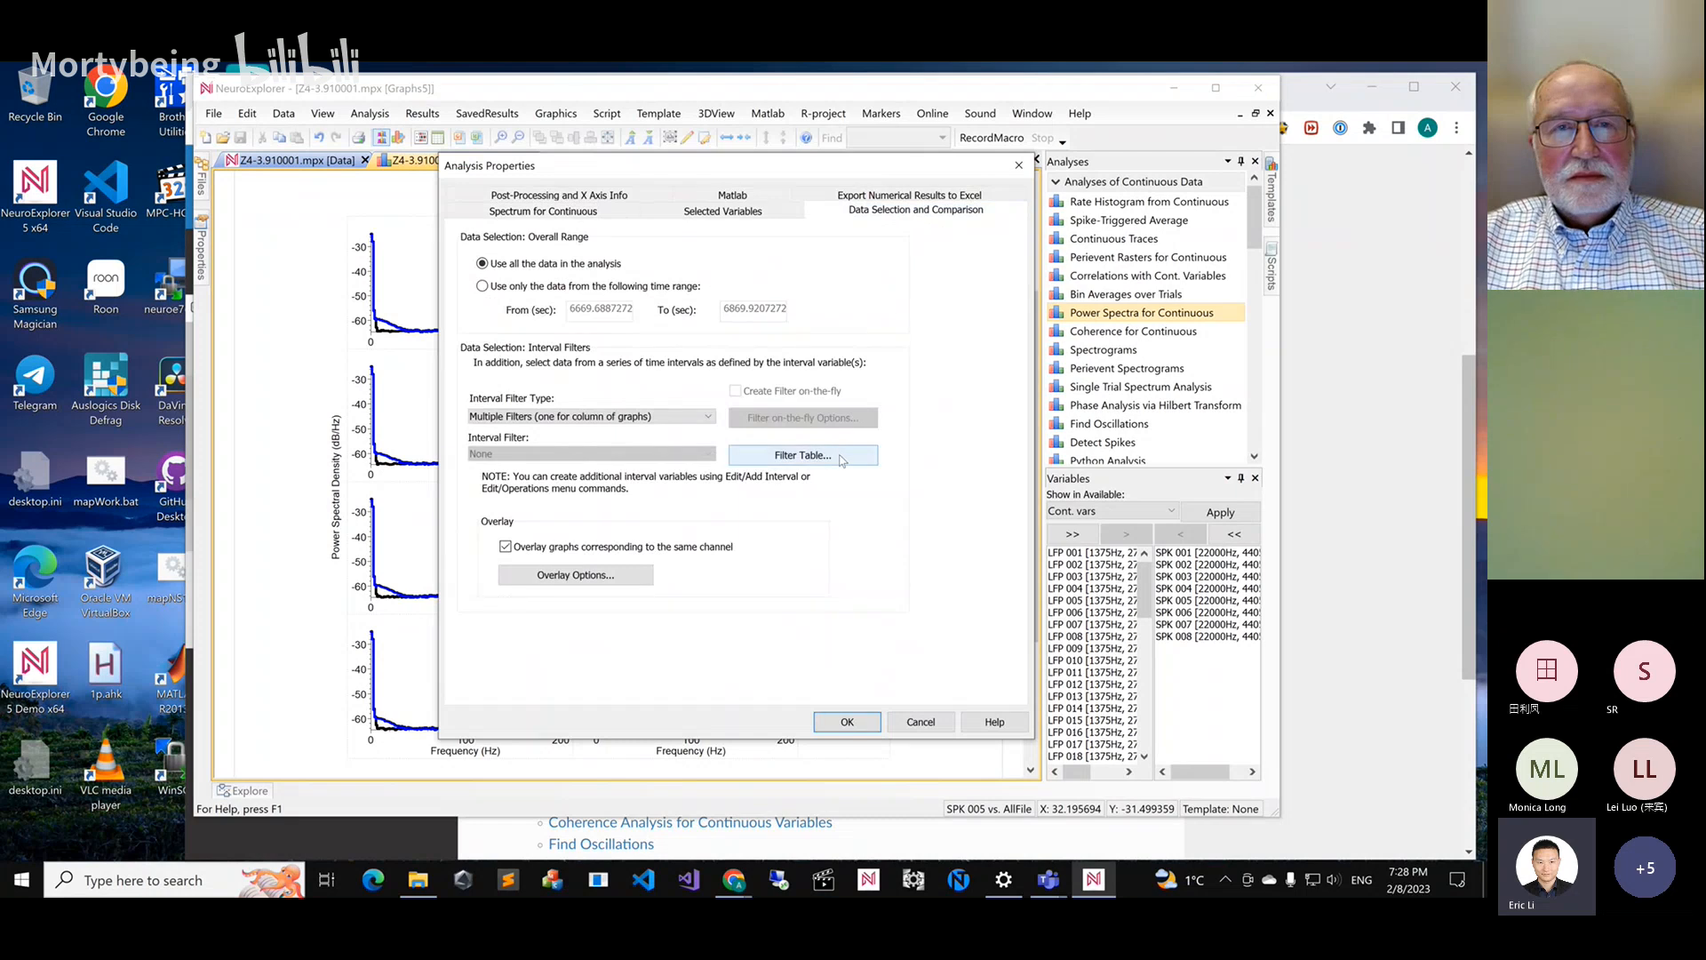
pyautogui.click(842, 457)
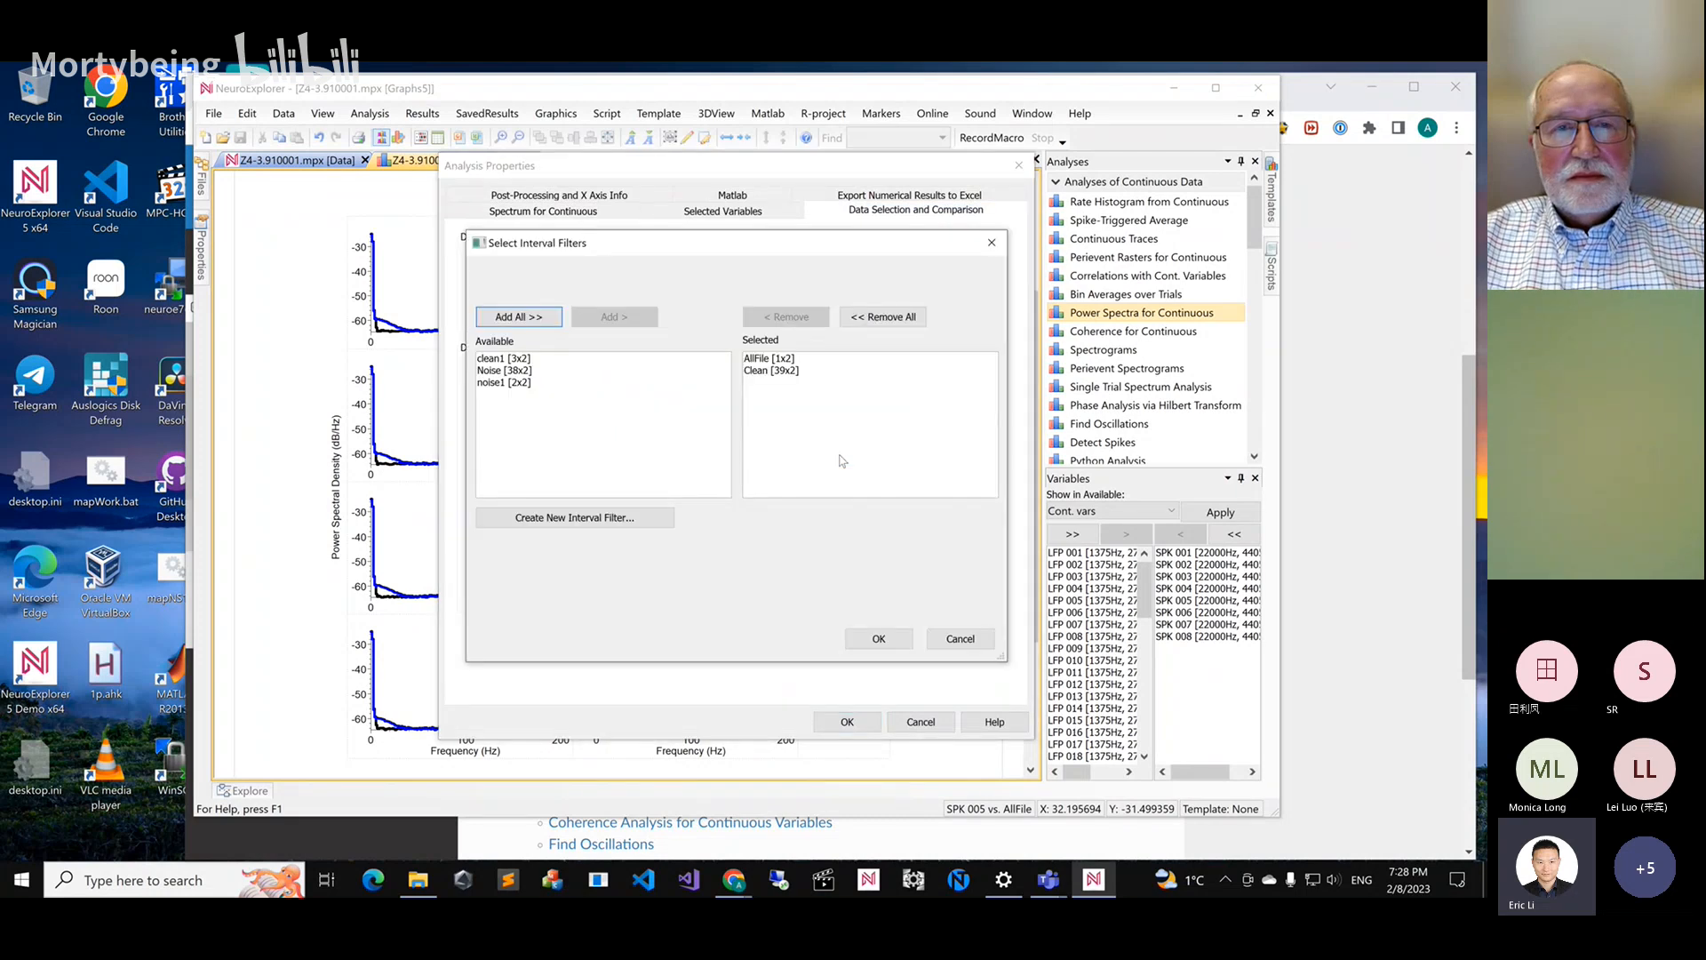
pyautogui.click(961, 640)
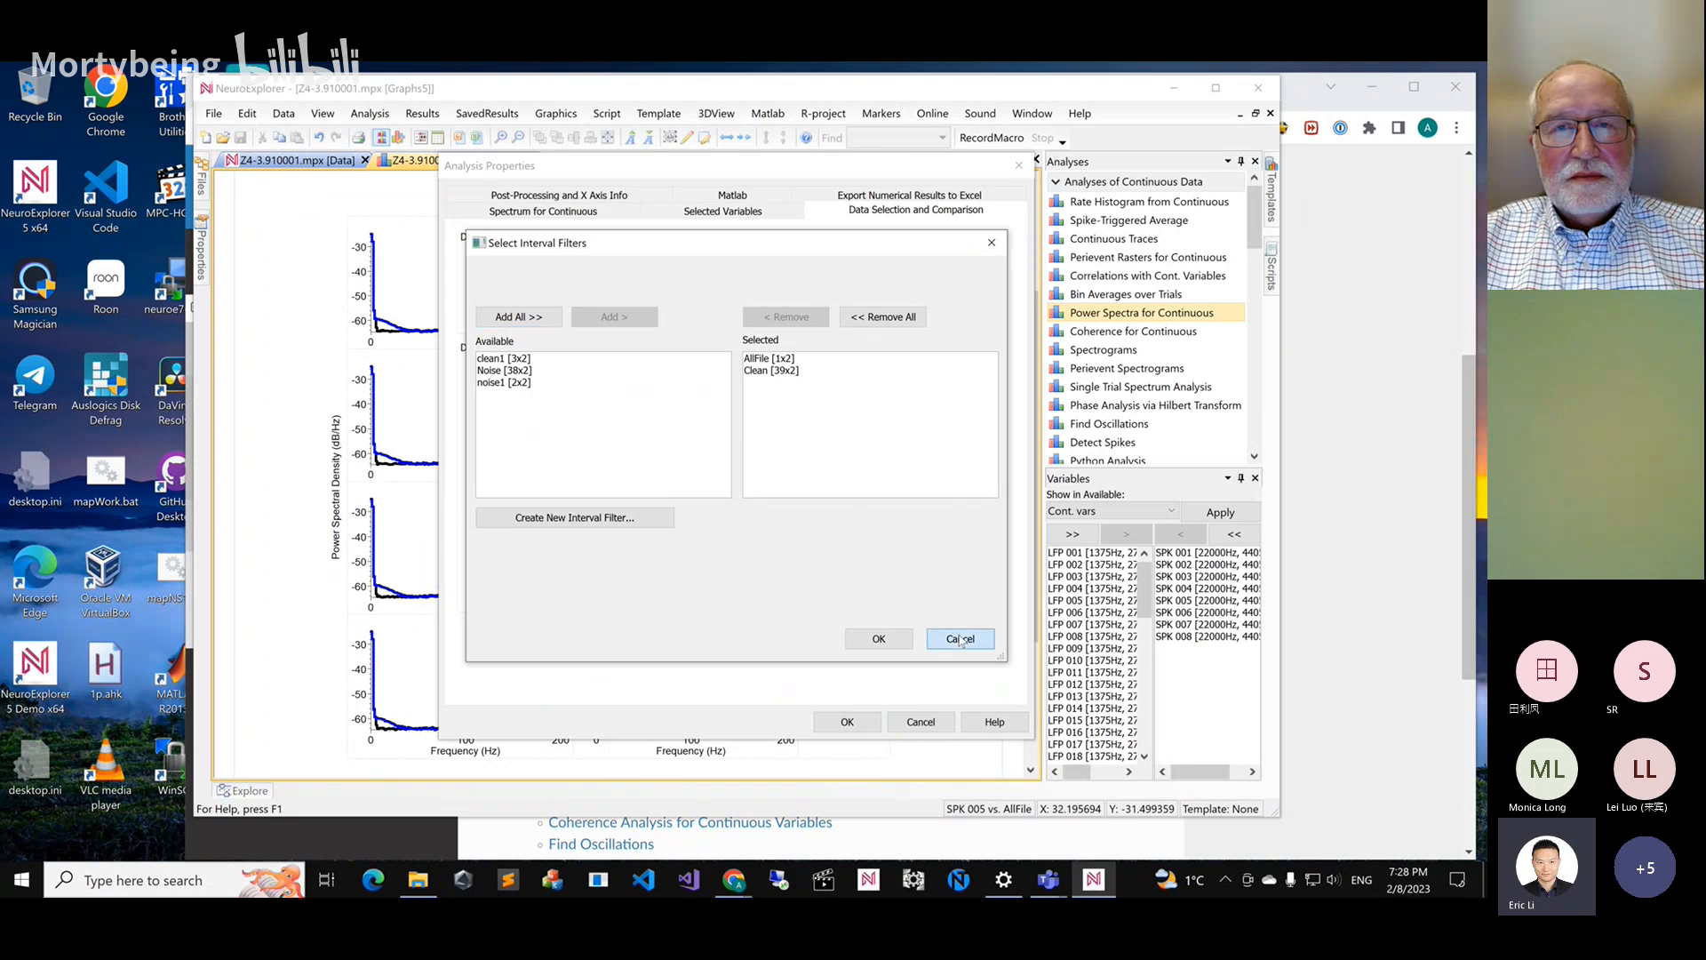
pyautogui.click(942, 724)
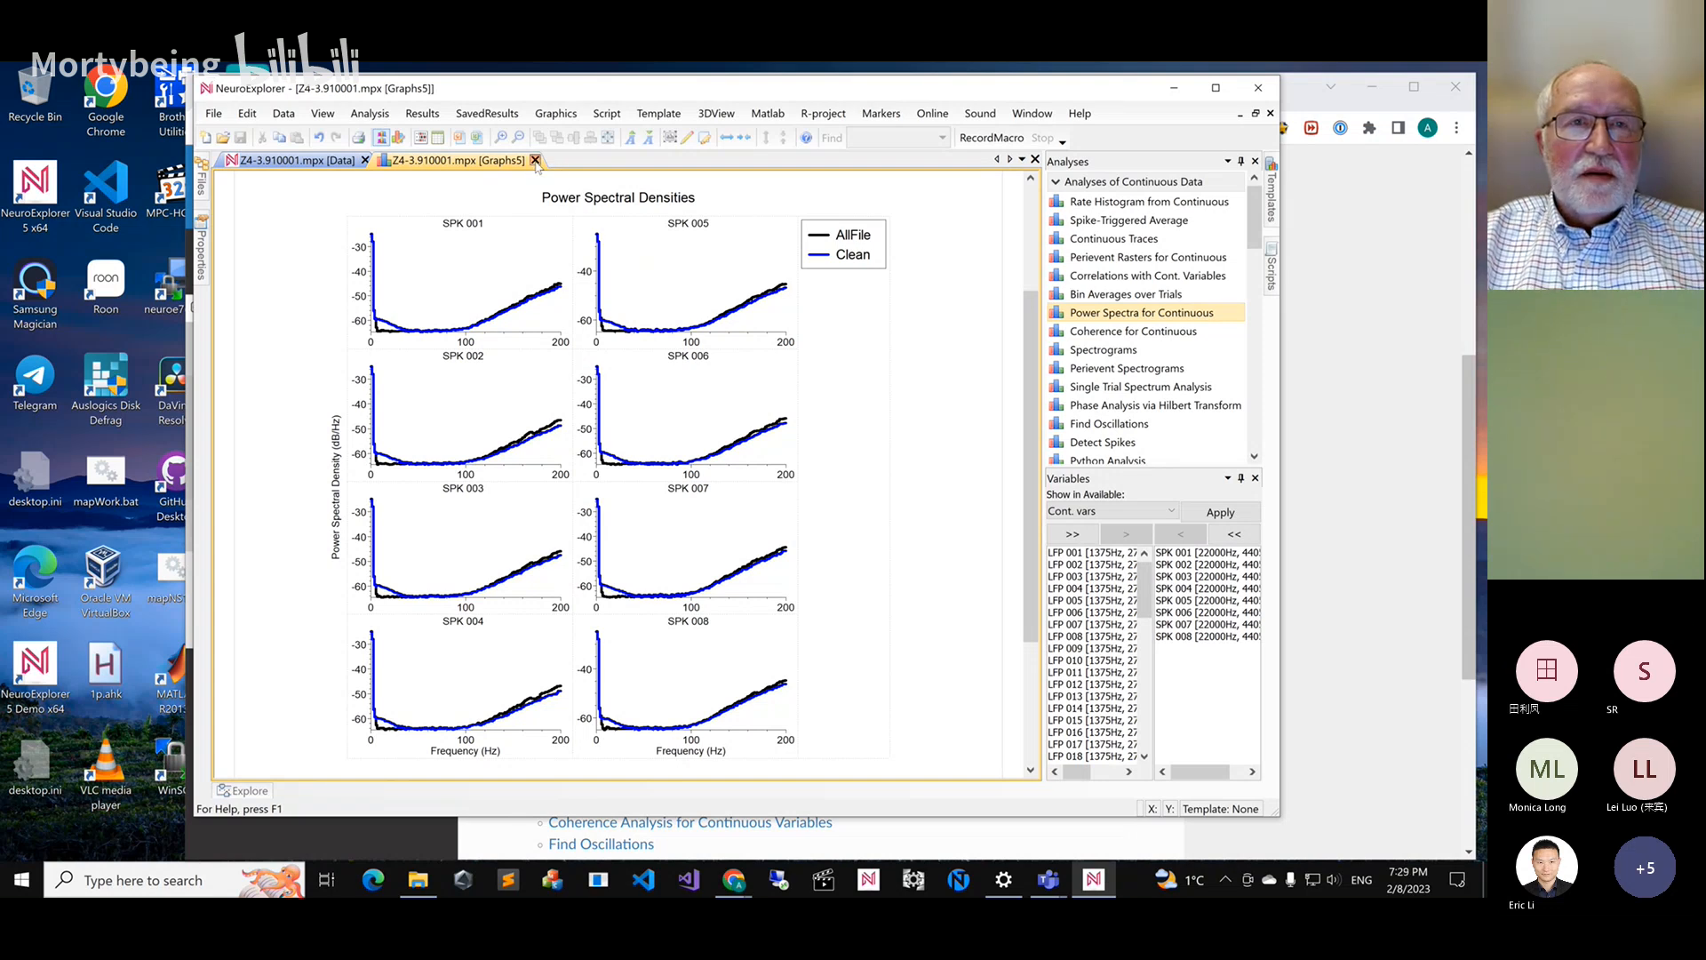
# Close the power spectra graphs and deselect all neurons and continuous channels in the data file
pyautogui.click(535, 160)
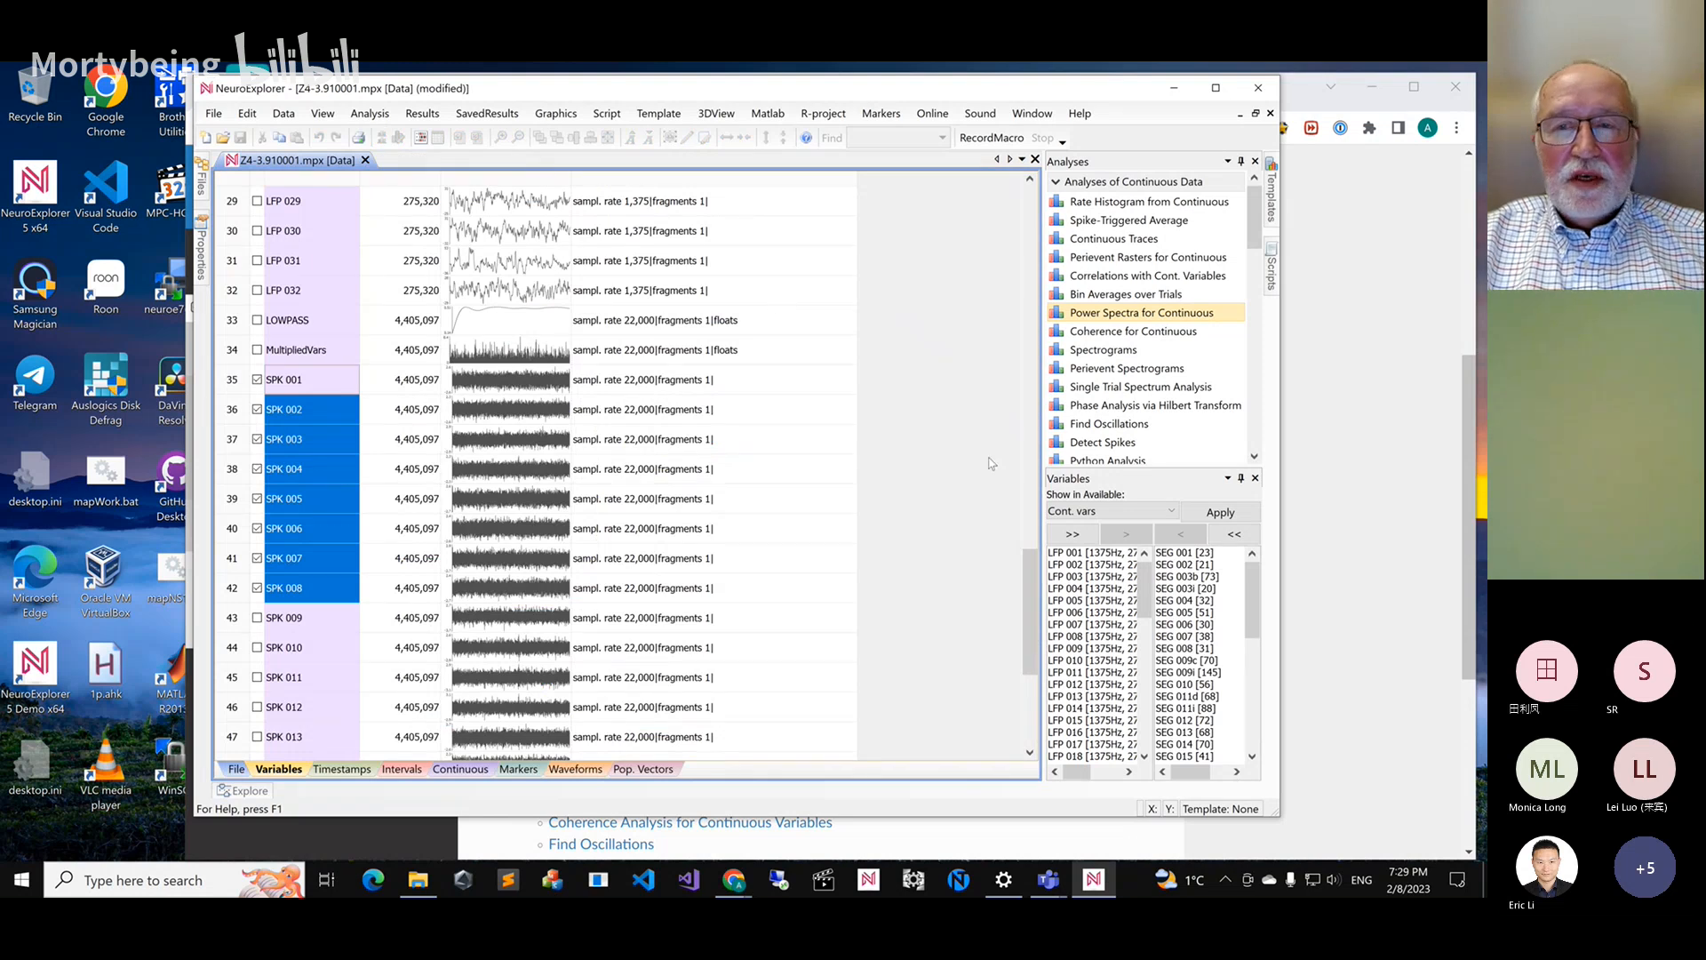
pyautogui.moveTo(1031, 565); pyautogui.dragTo(1015, 175)
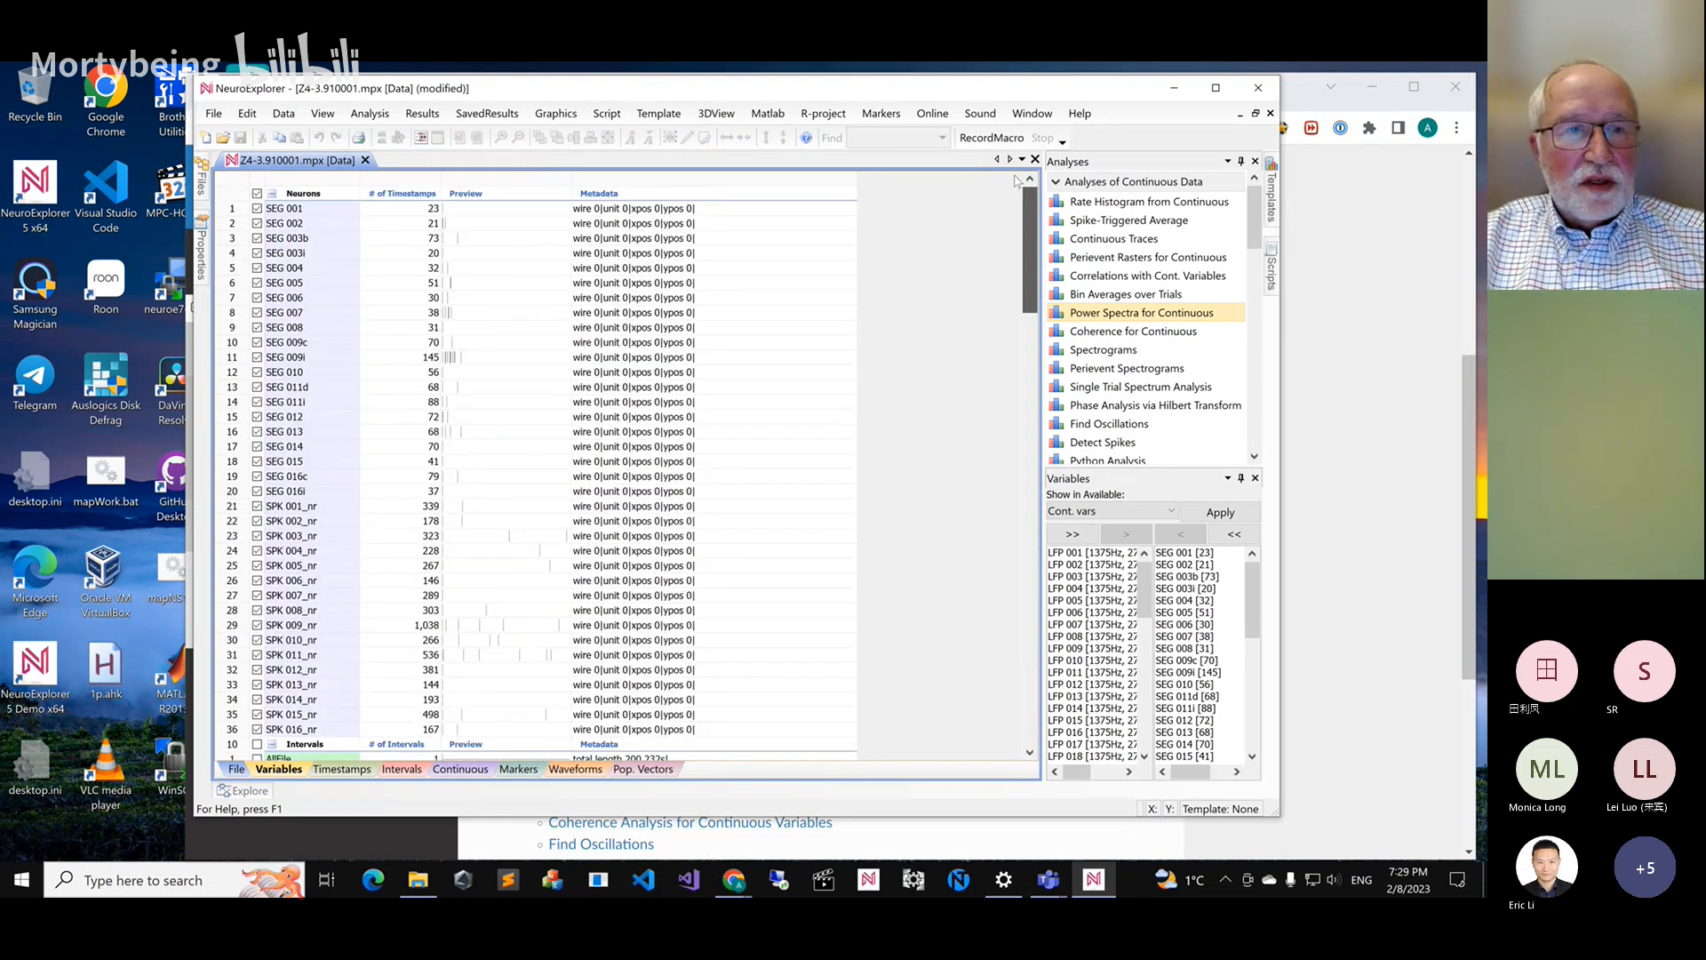
pyautogui.click(257, 193)
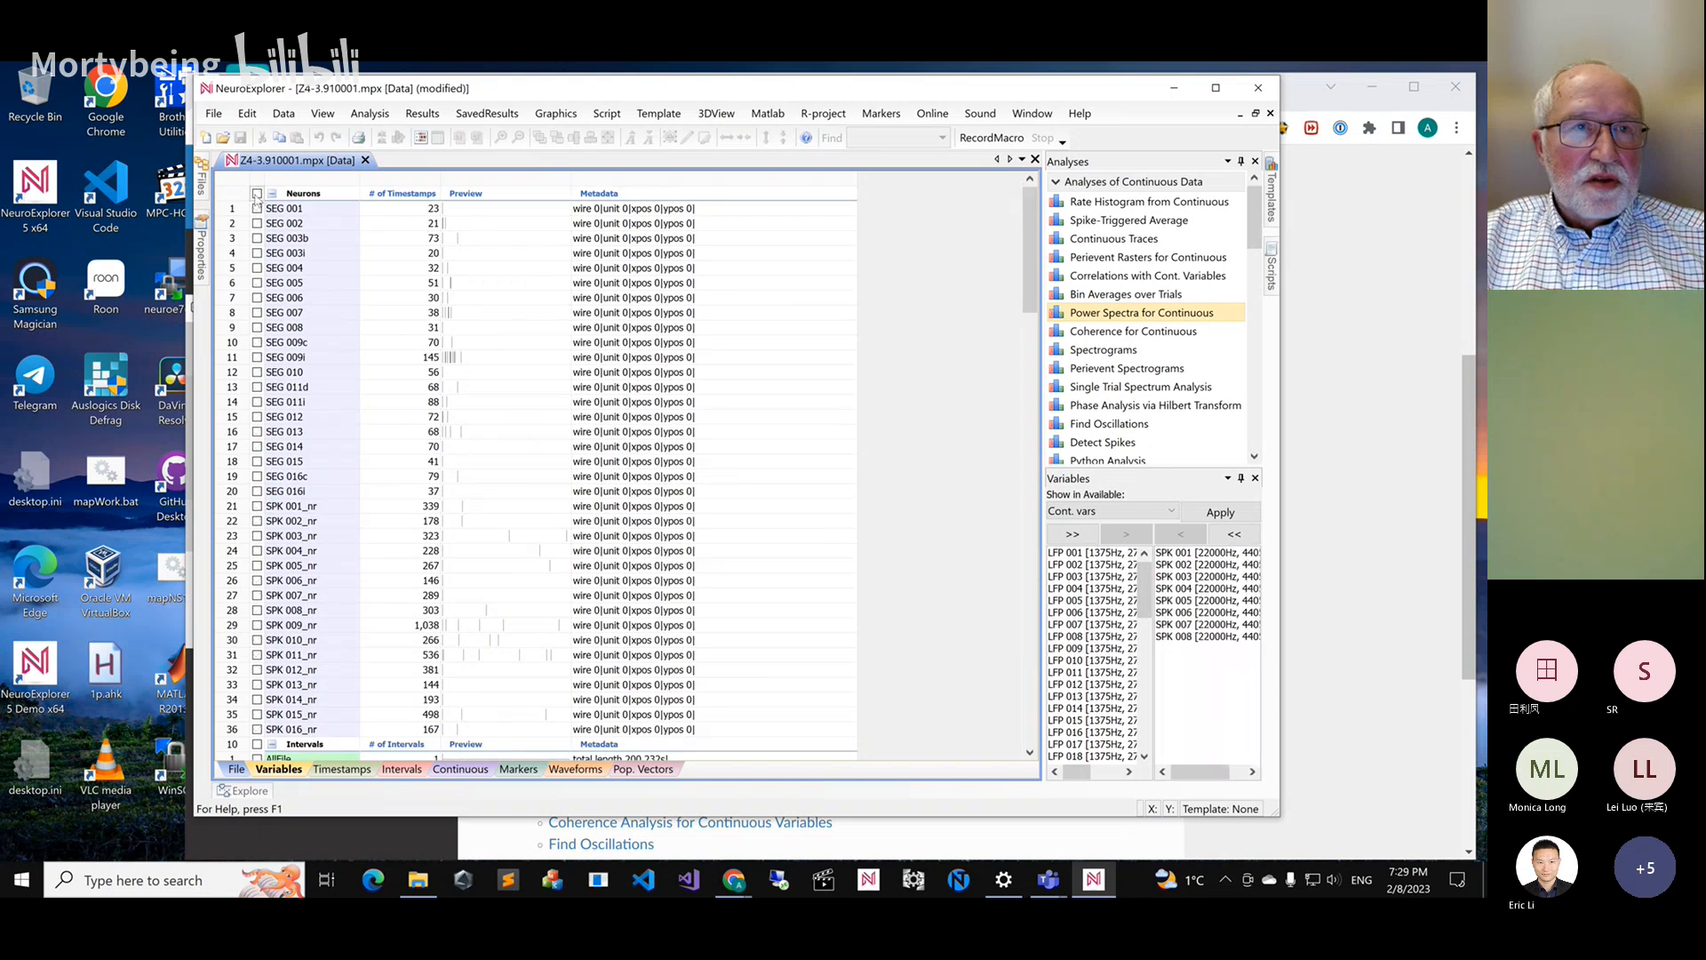
pyautogui.click(285, 510)
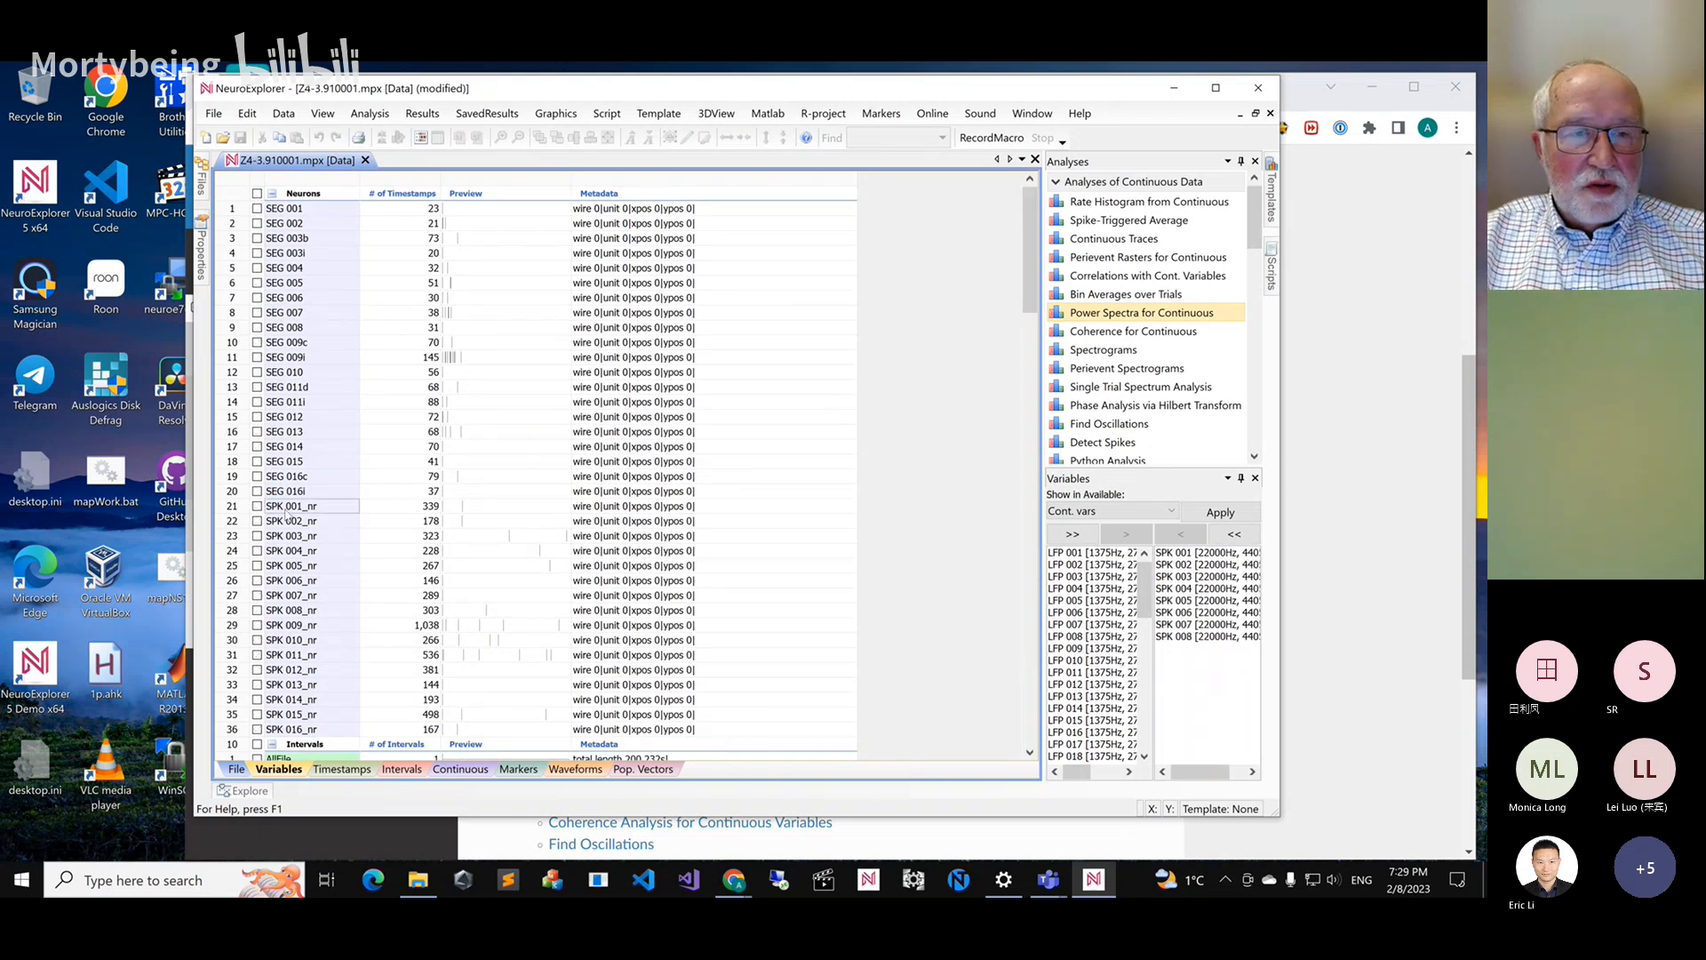
pyautogui.moveTo(286, 517); pyautogui.dragTo(286, 612)
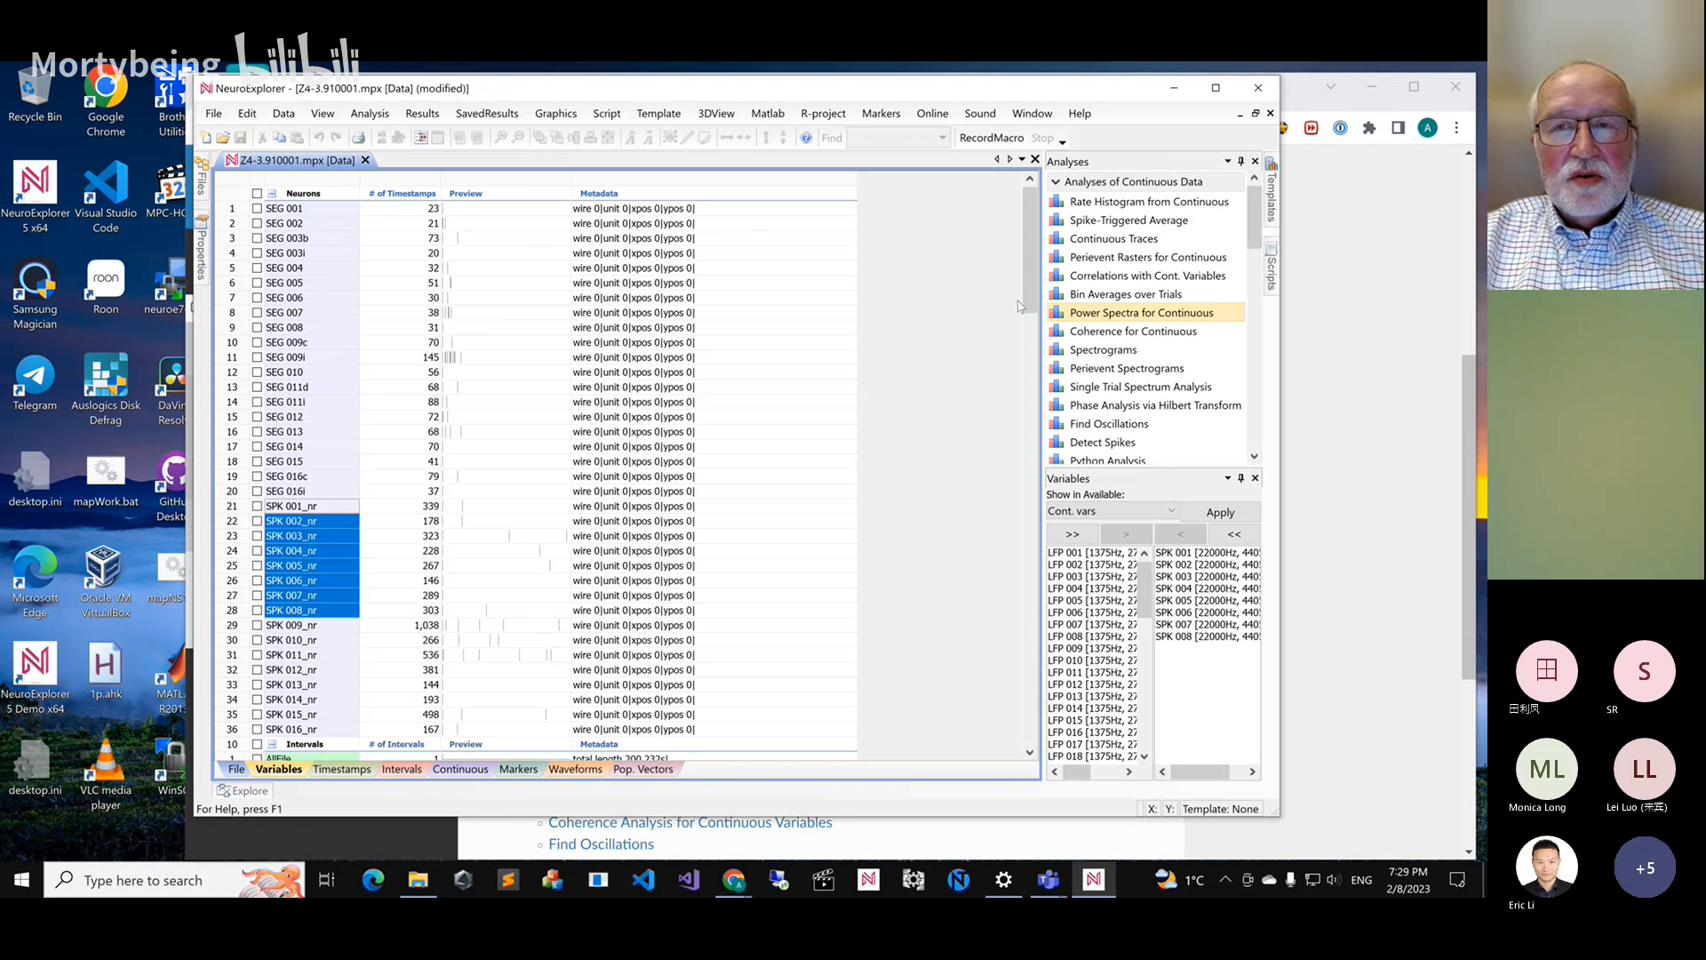
pyautogui.click(1233, 541)
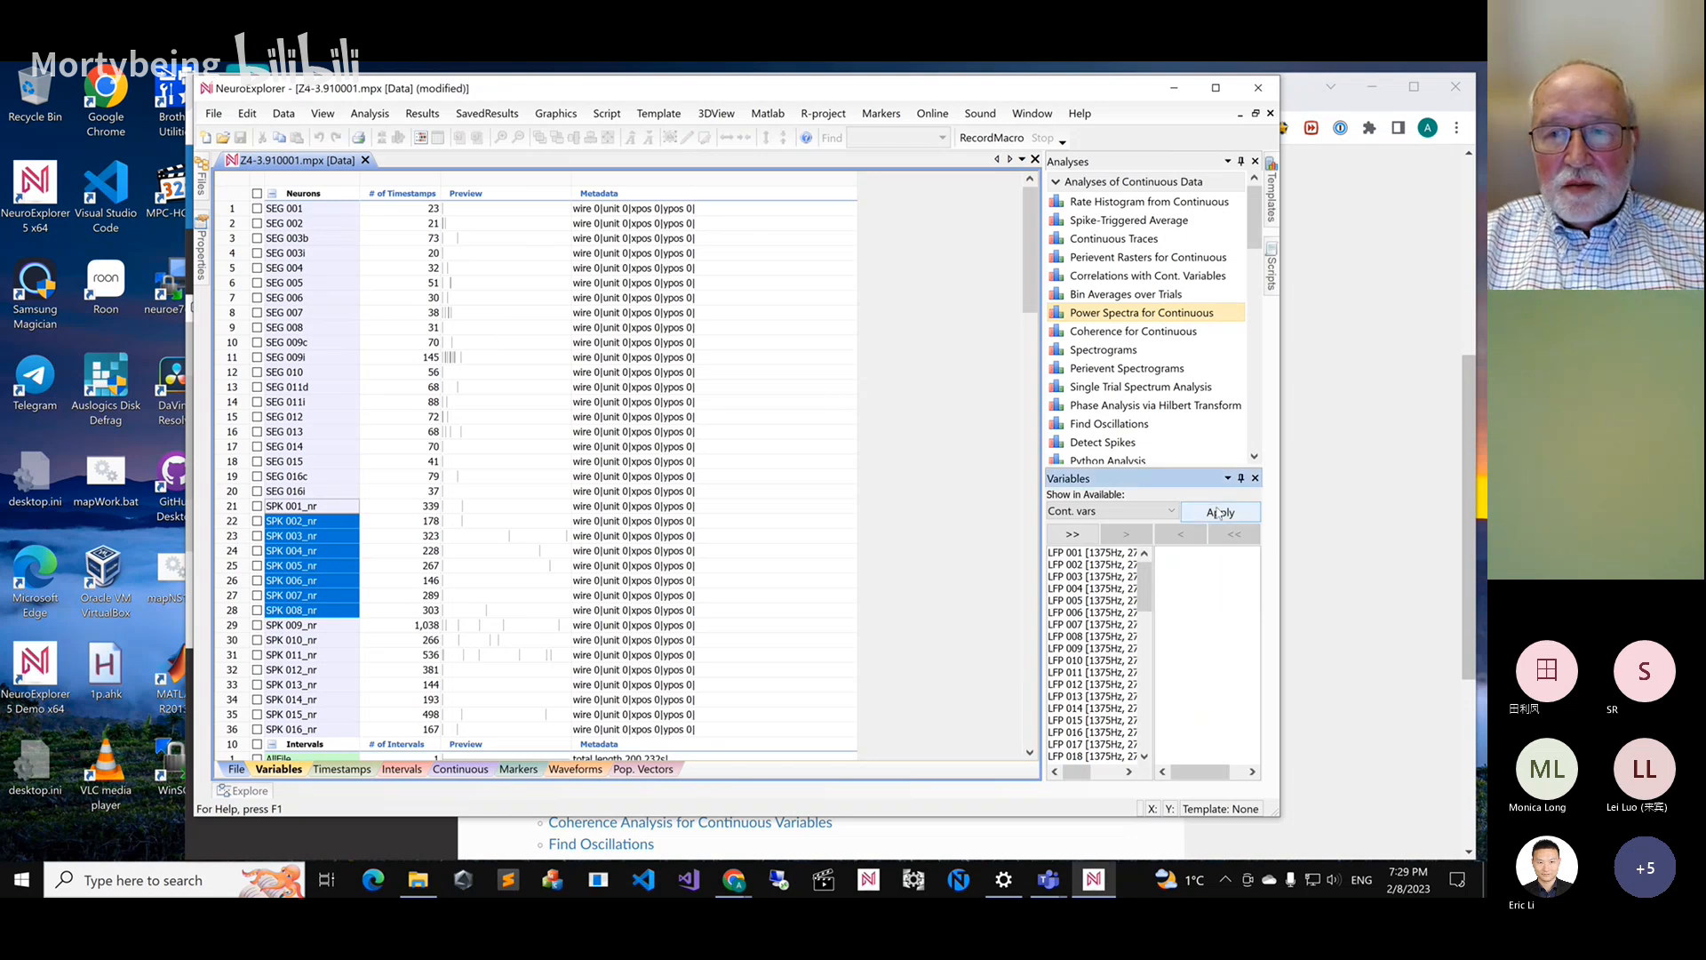
# Select the neurons SPK 001_nr through SPK 007_nr for analysis
pyautogui.moveTo(275, 508); pyautogui.dragTo(280, 598)
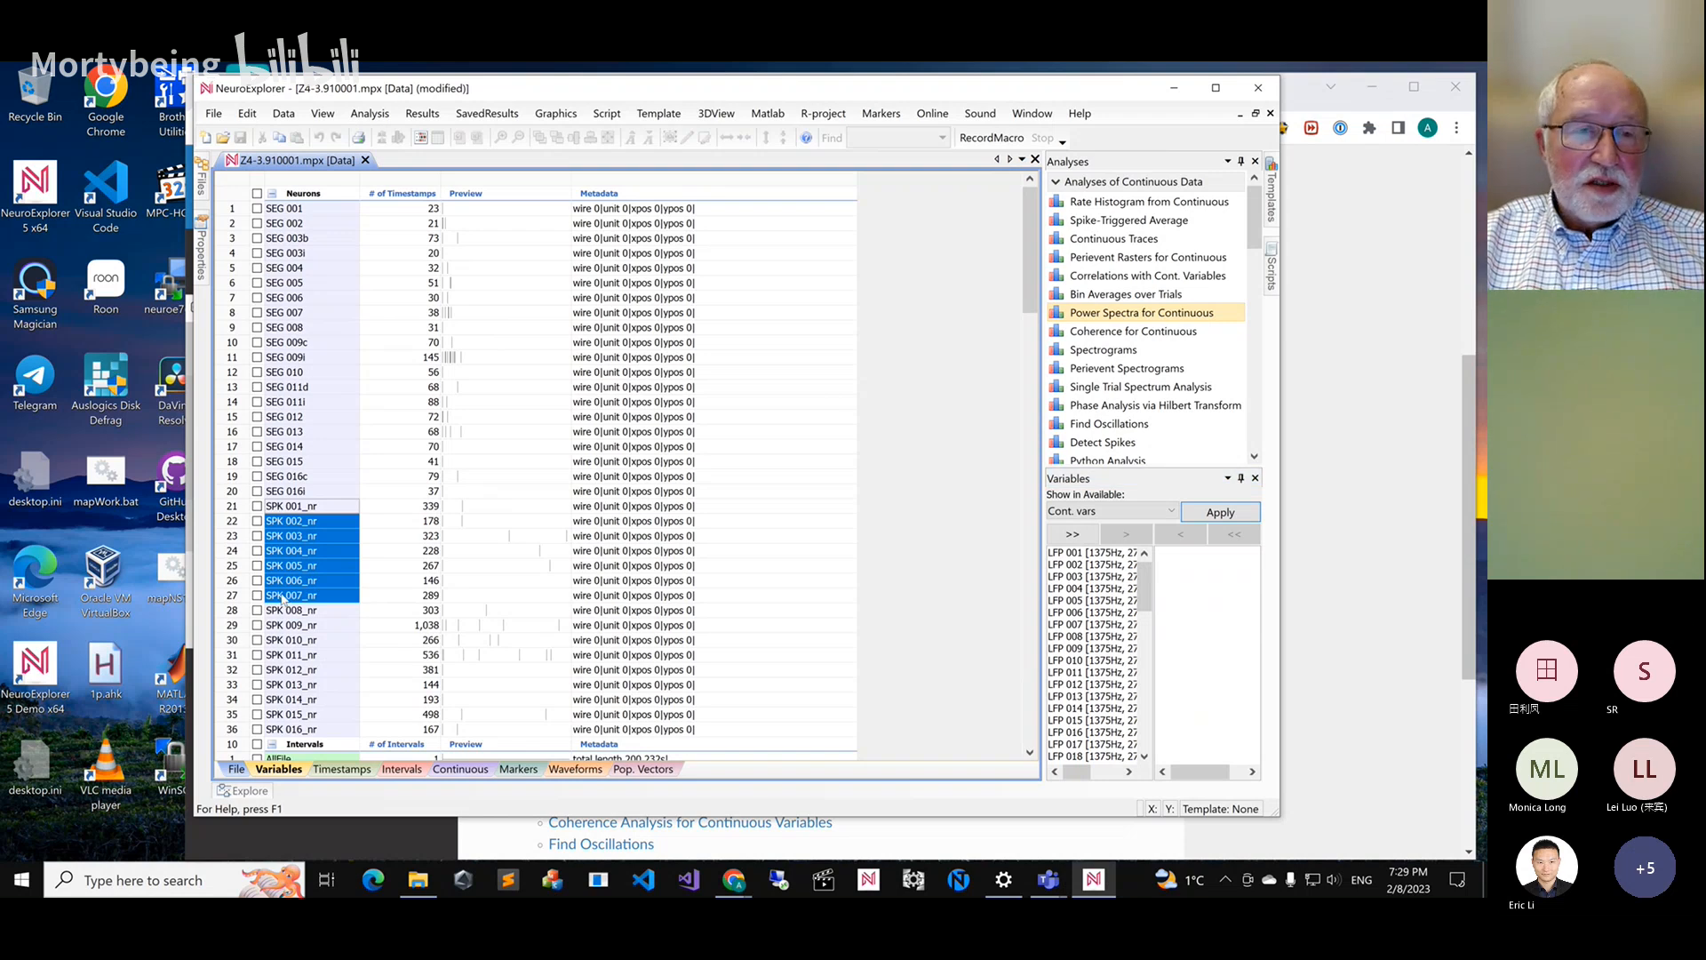
pyautogui.rightClick(282, 600)
pyautogui.click(312, 607)
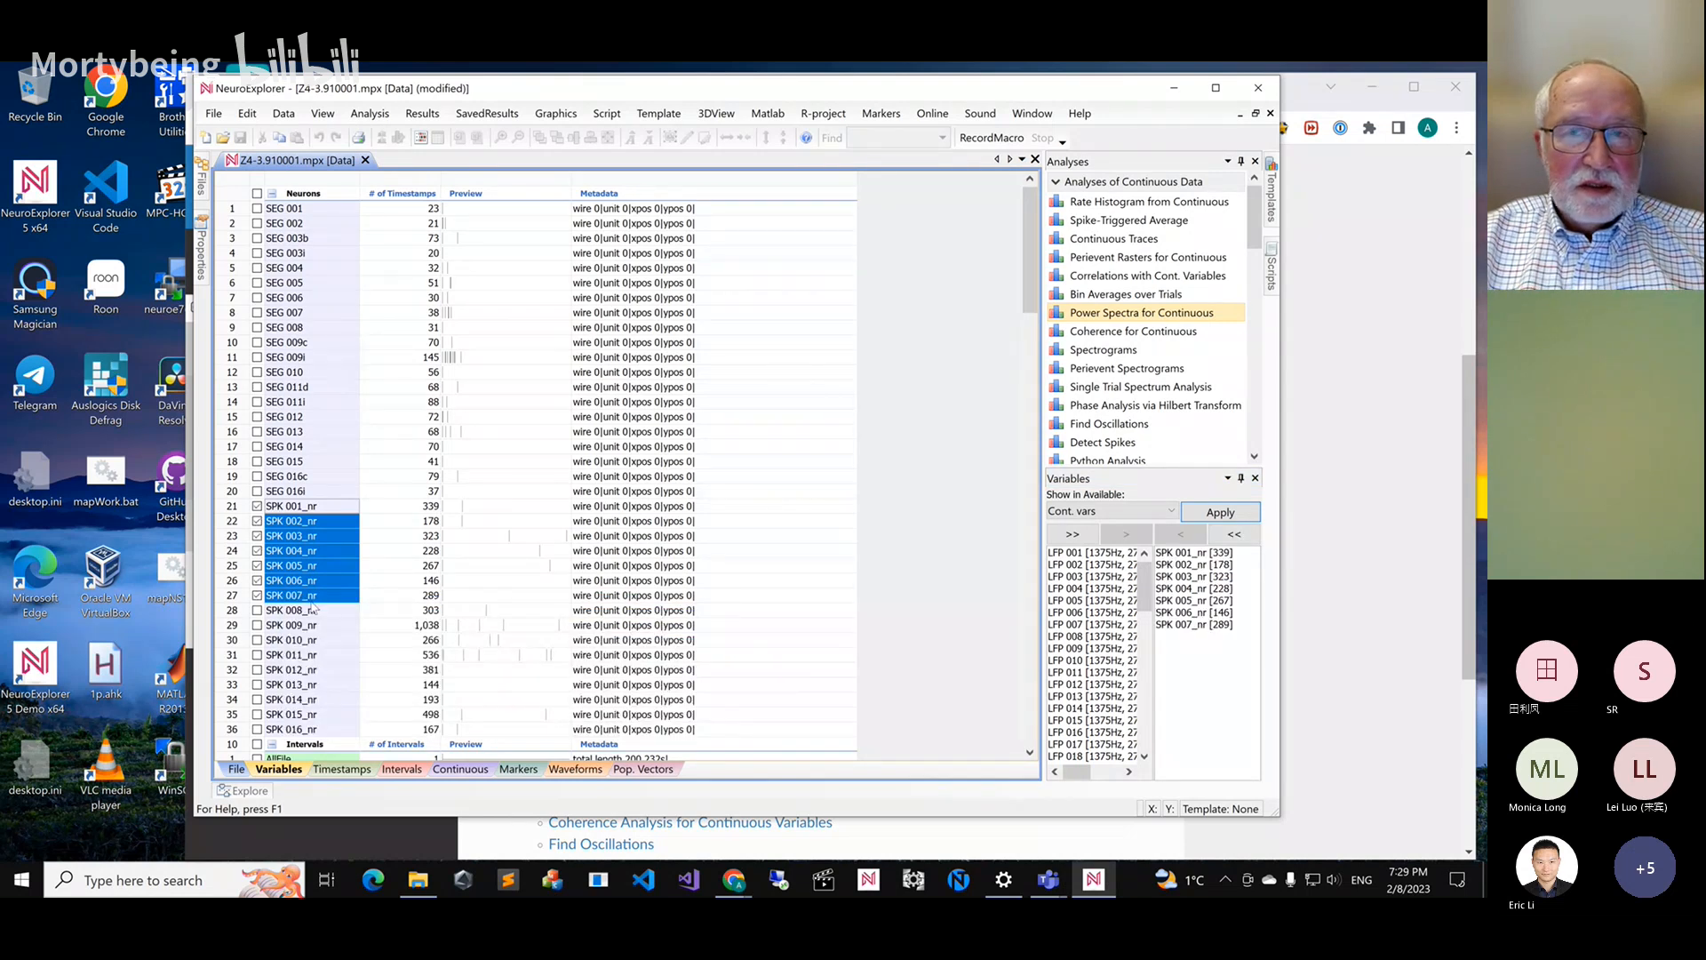
# Run the Rasters analysis on the selected neurons with an X range from 6670 to 6870 seconds
pyautogui.click(1086, 182)
pyautogui.doubleClick(1086, 334)
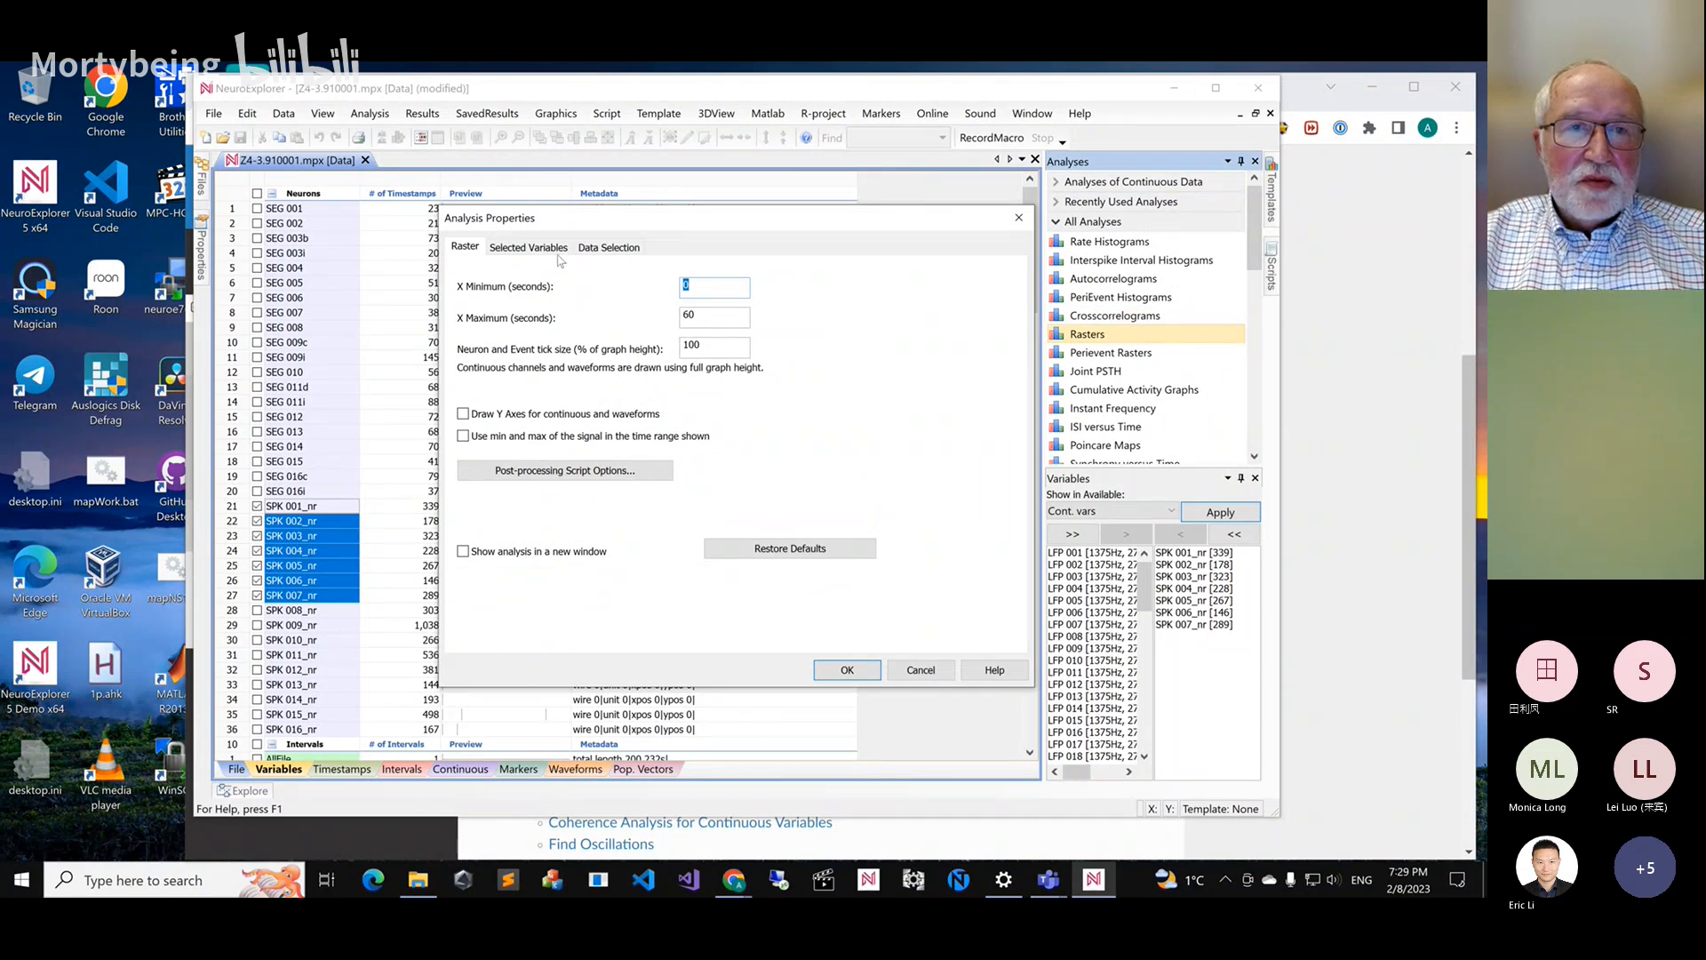
pyautogui.click(709, 286)
pyautogui.press('BackSpace')
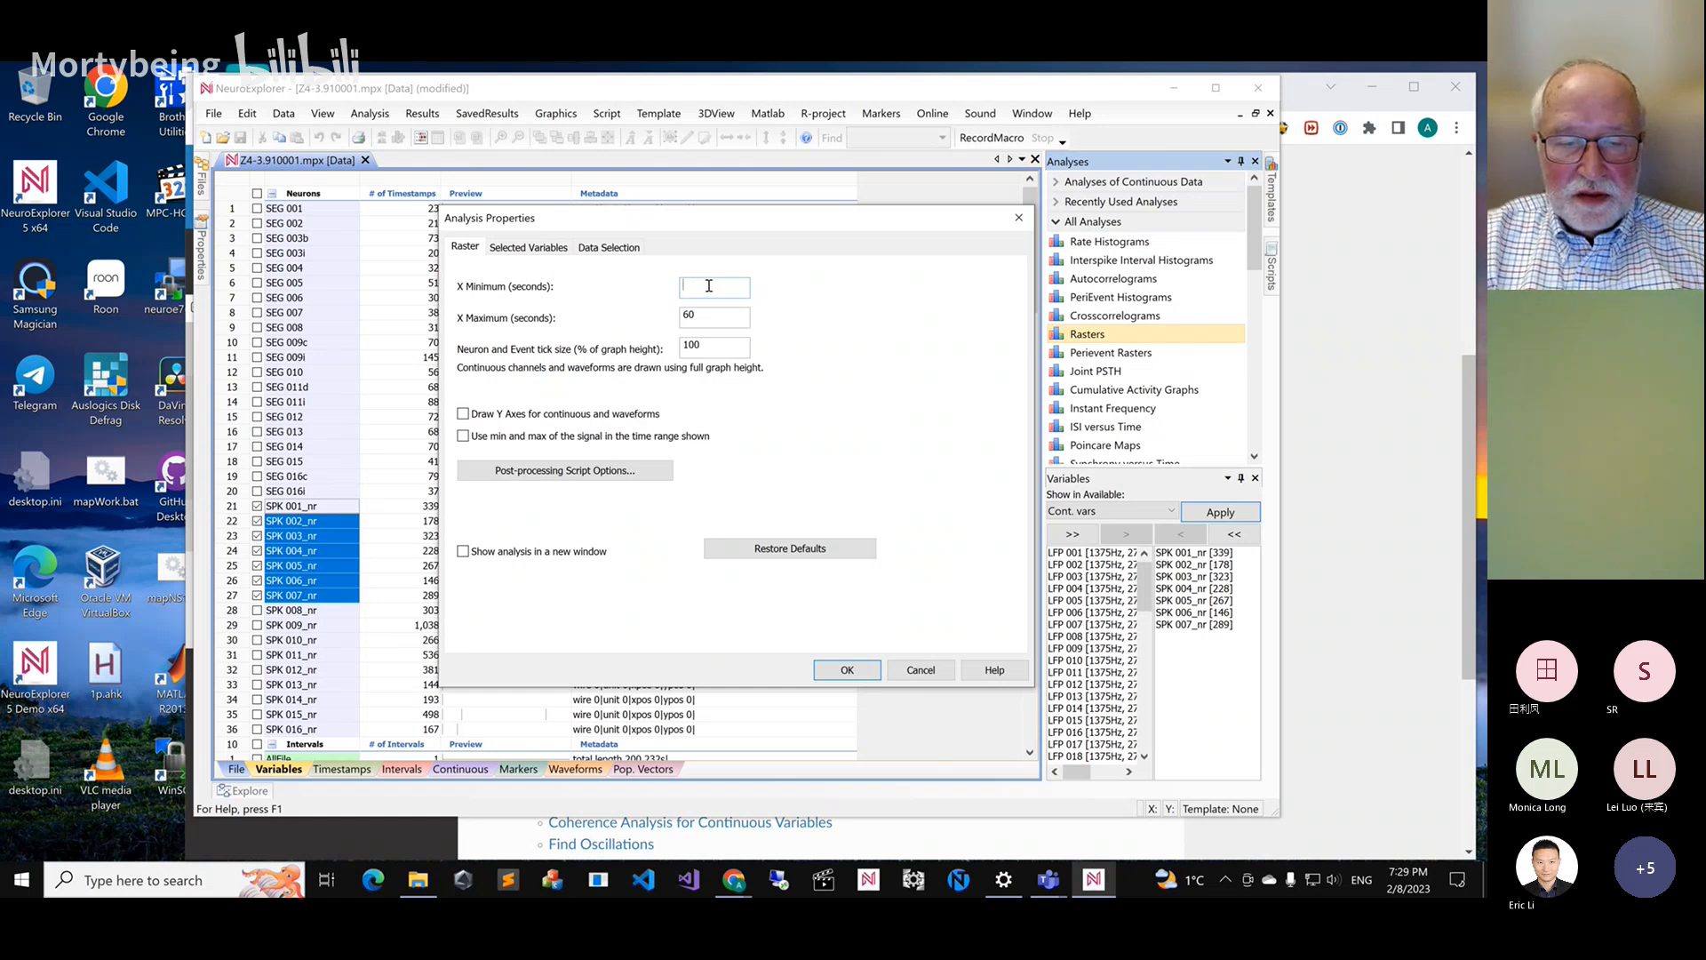
pyautogui.write('6670')
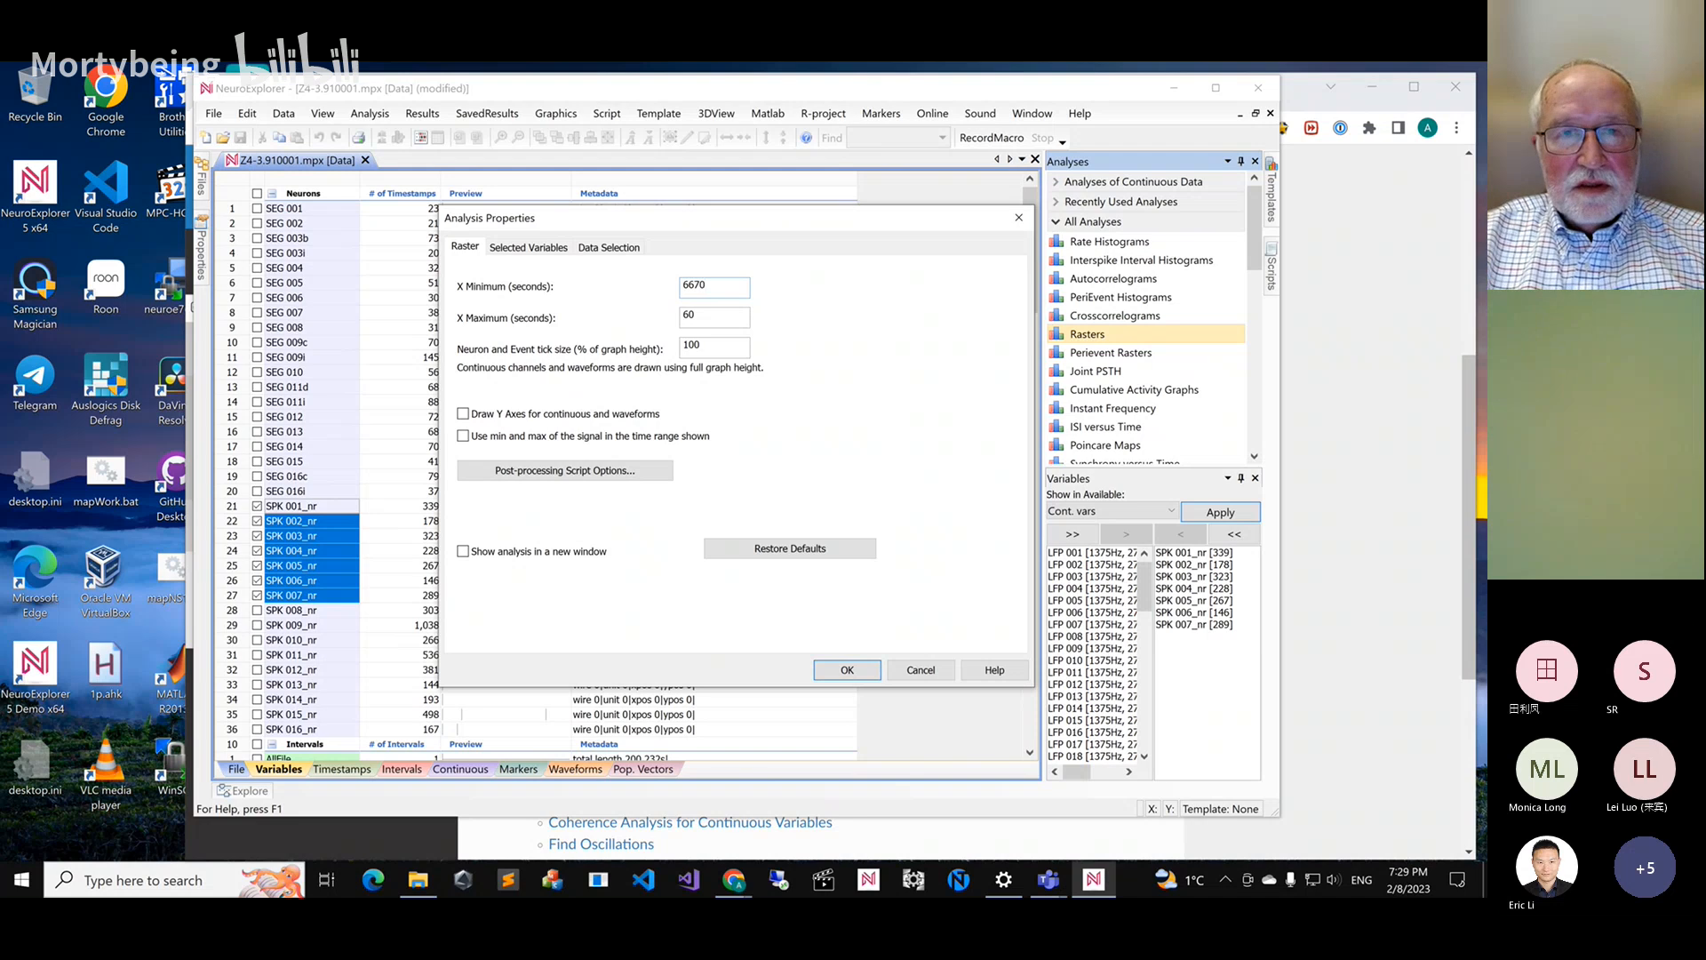
pyautogui.click(707, 316)
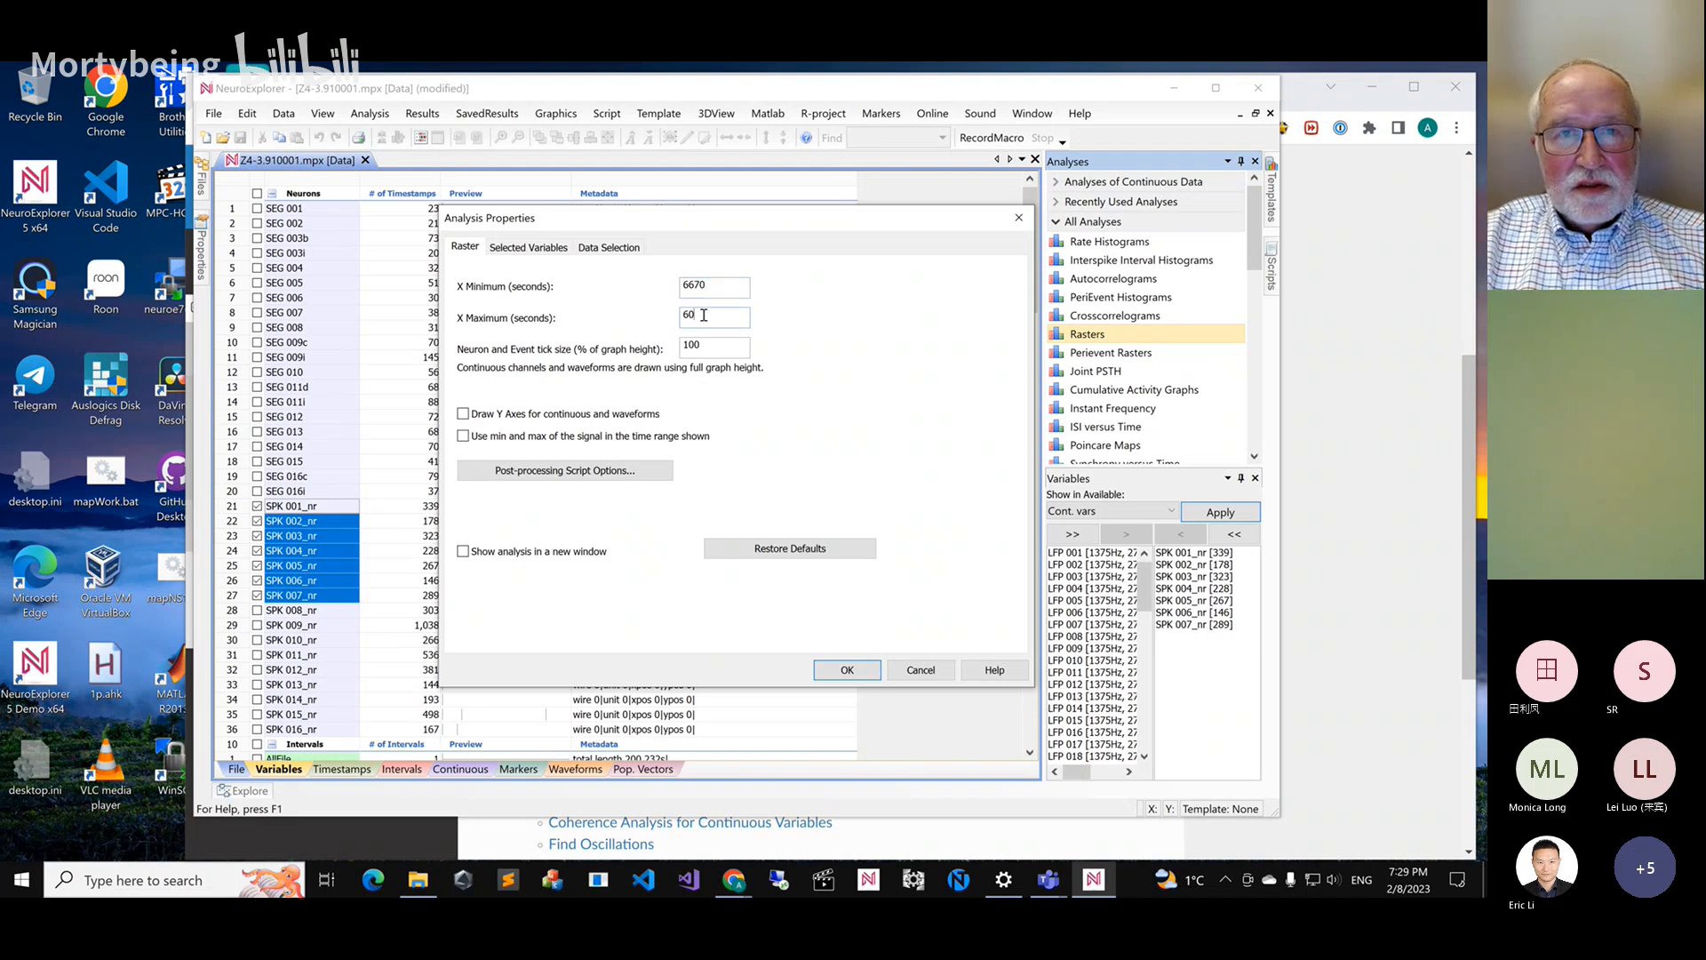
pyautogui.press('BackSpace')
pyautogui.write('8')
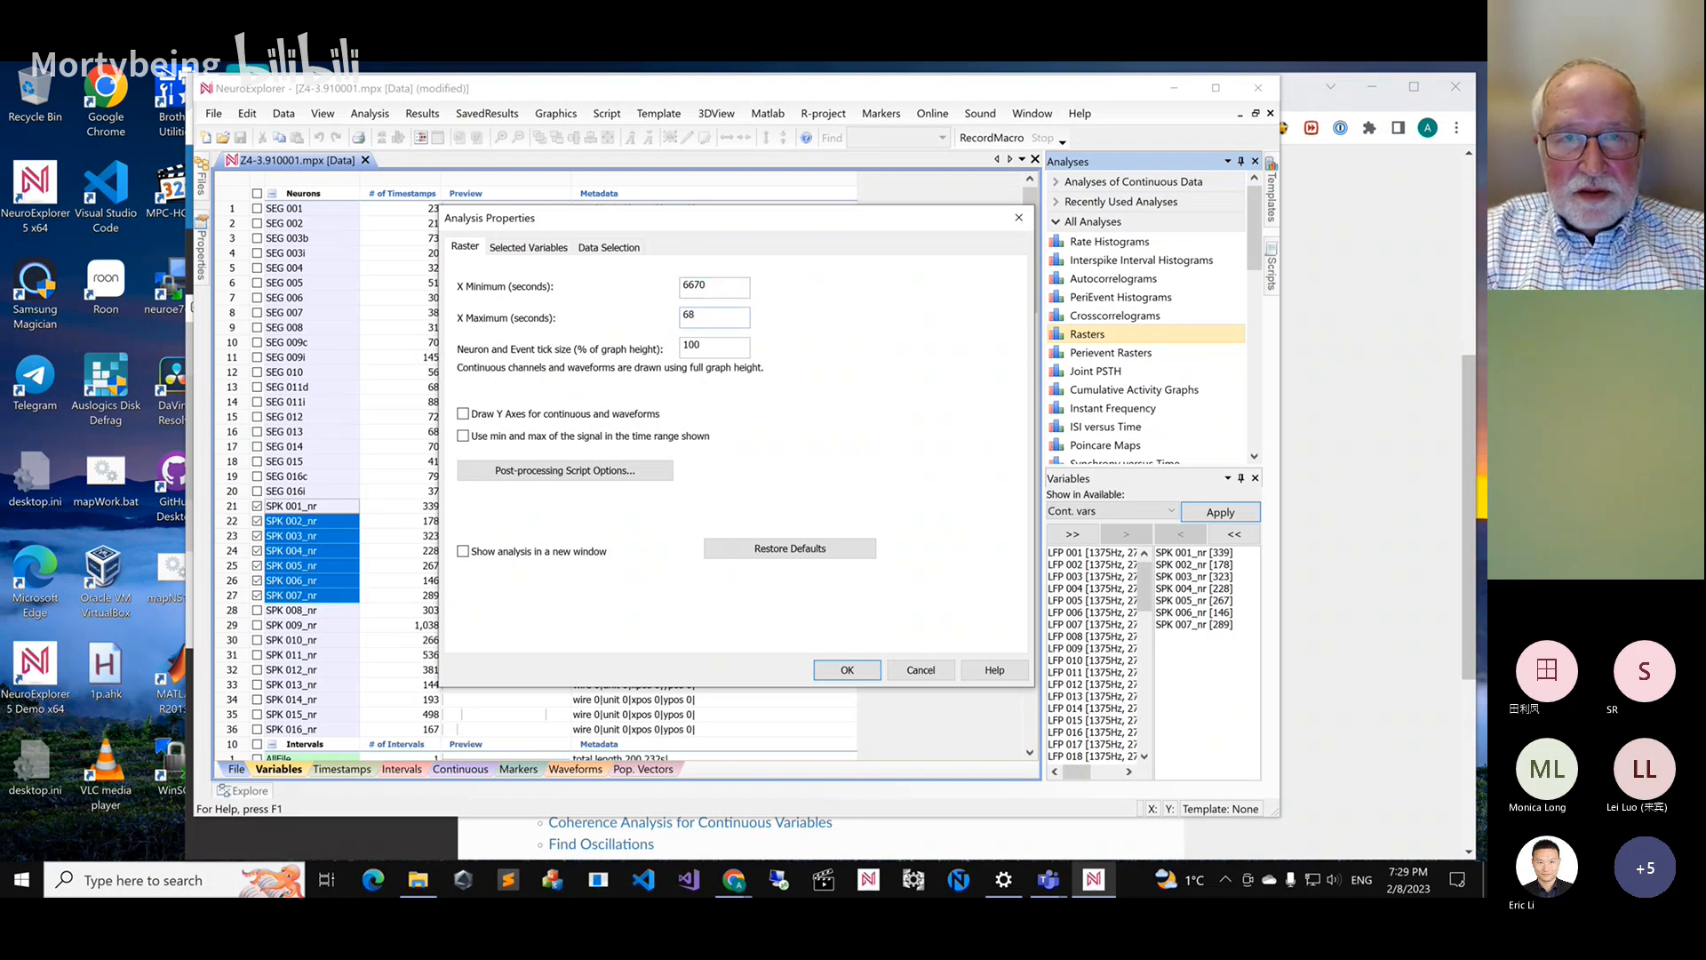
pyautogui.write('70')
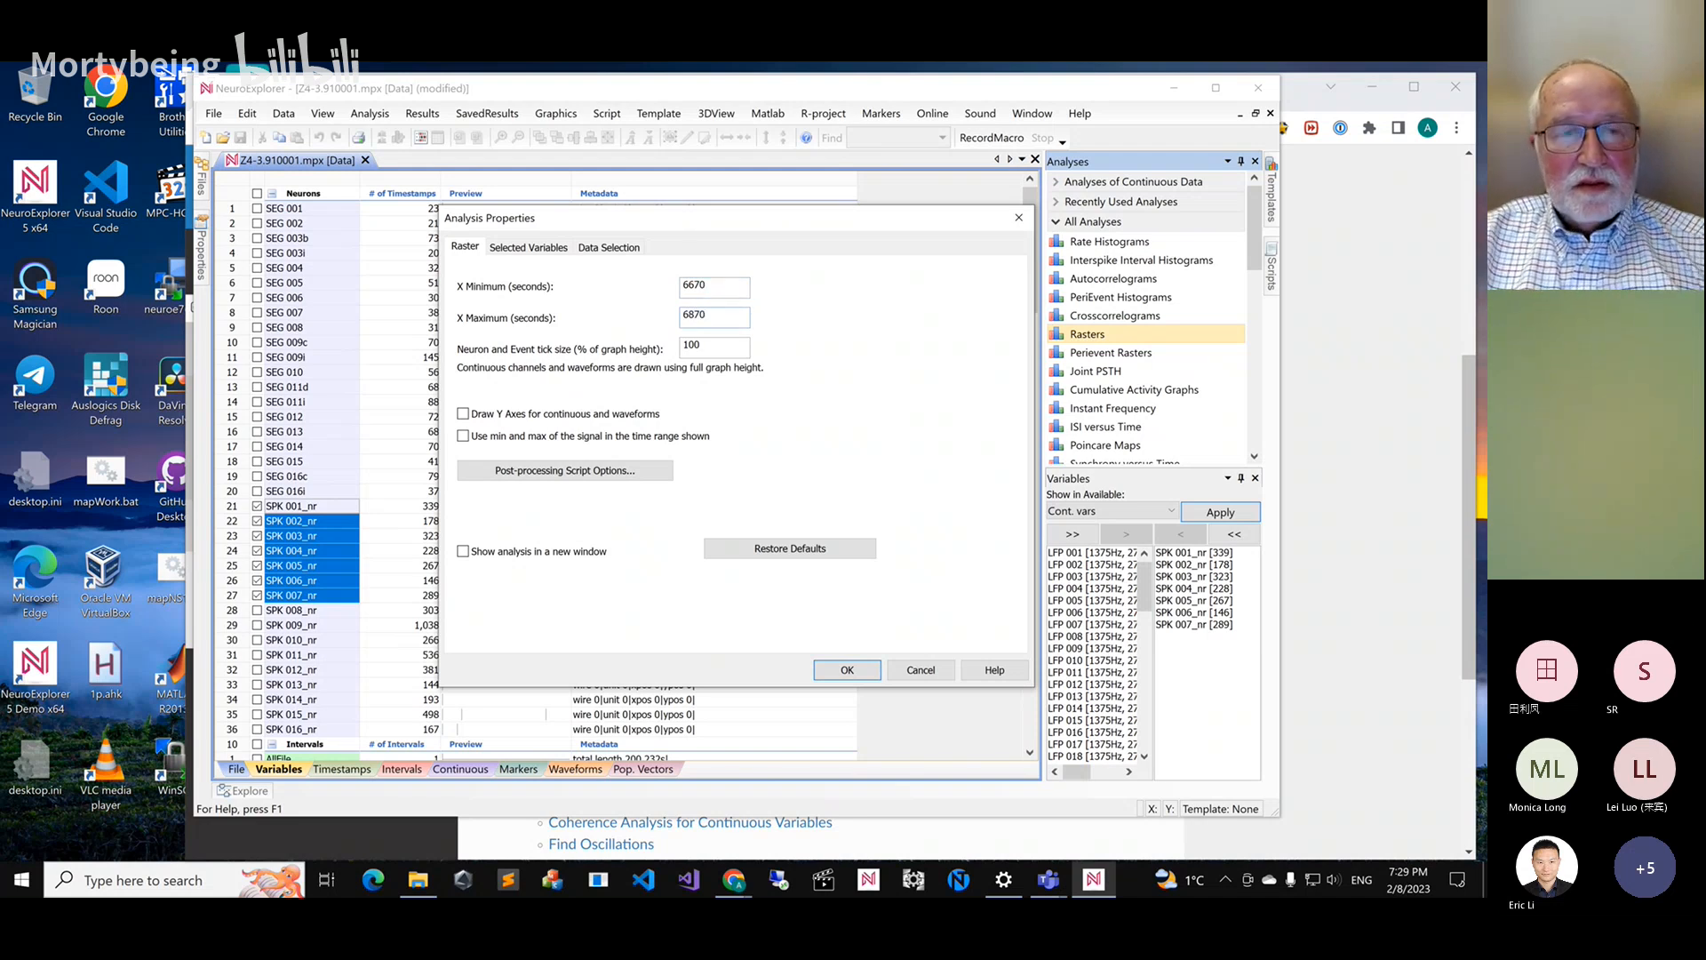
pyautogui.click(859, 667)
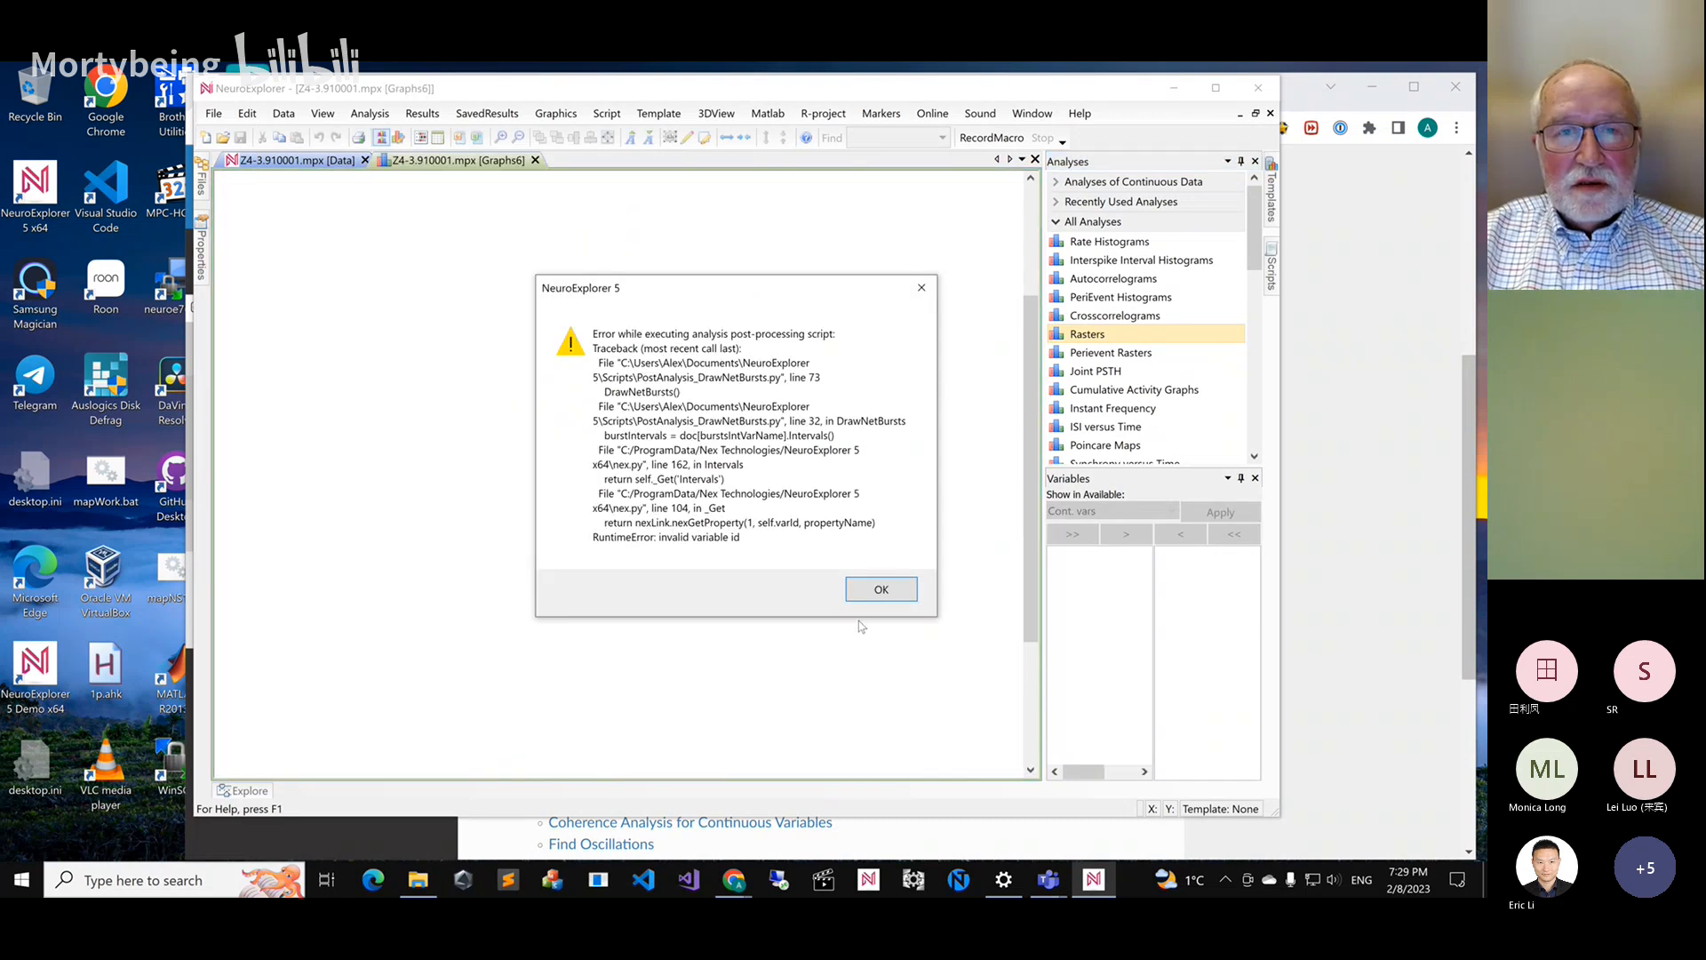
pyautogui.click(866, 589)
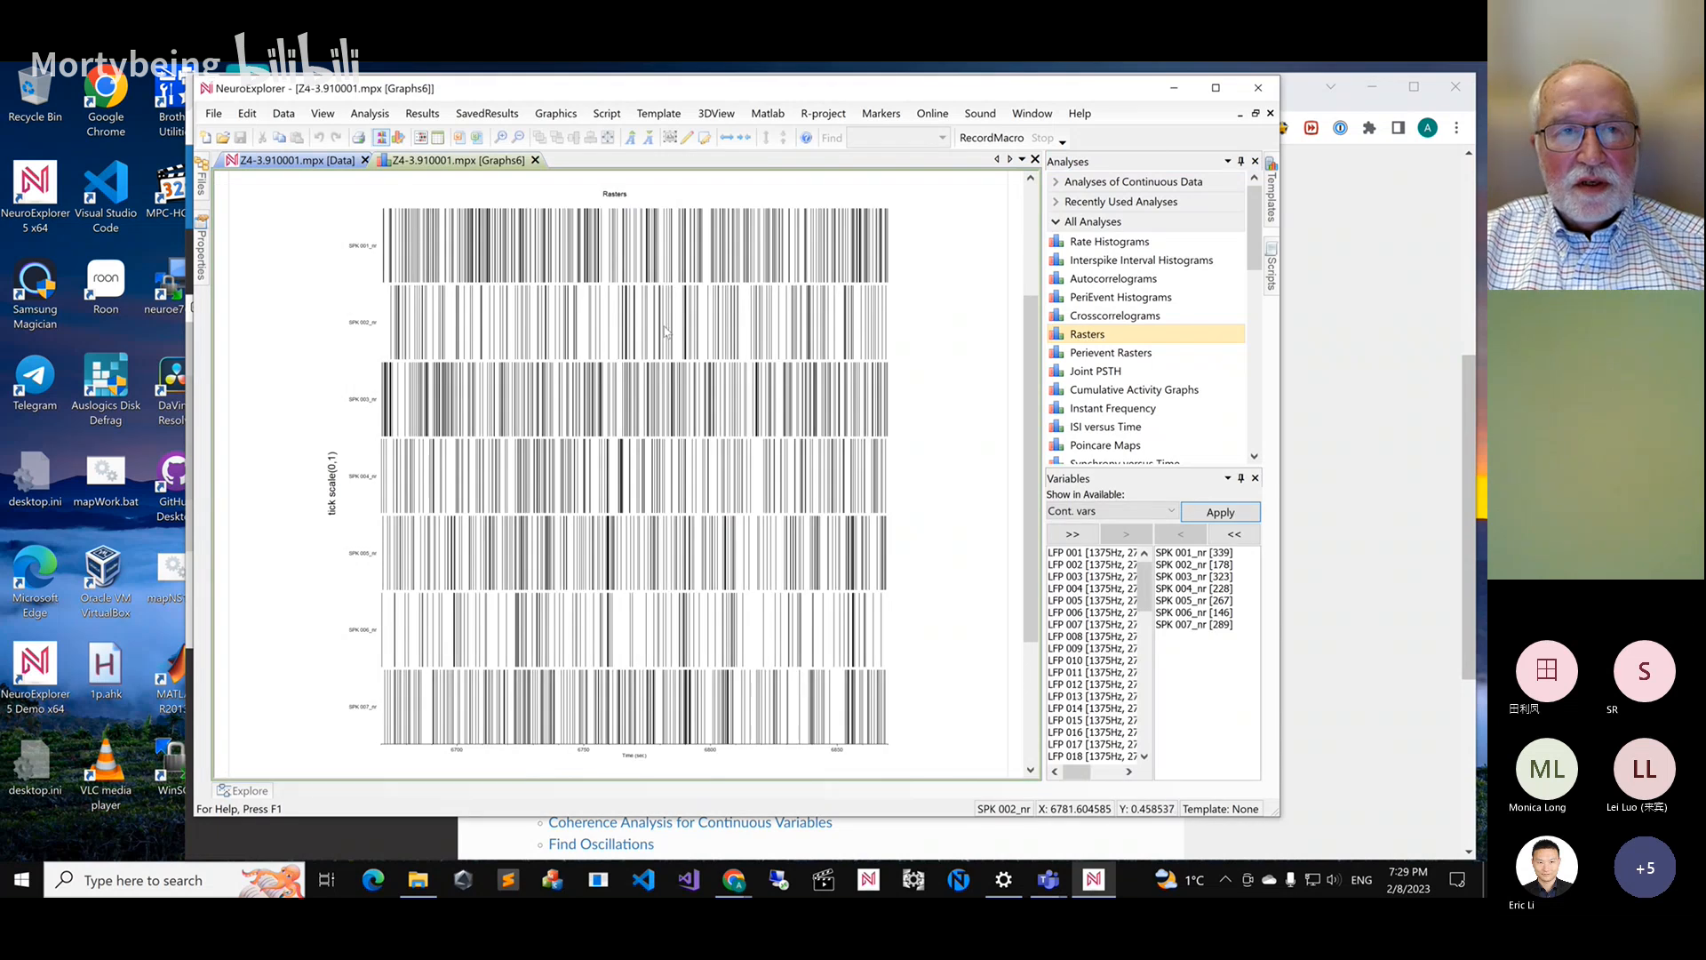
# Turn off the Python post-processing script for the Rasters analysis and recalculate
pyautogui.doubleClick(665, 331)
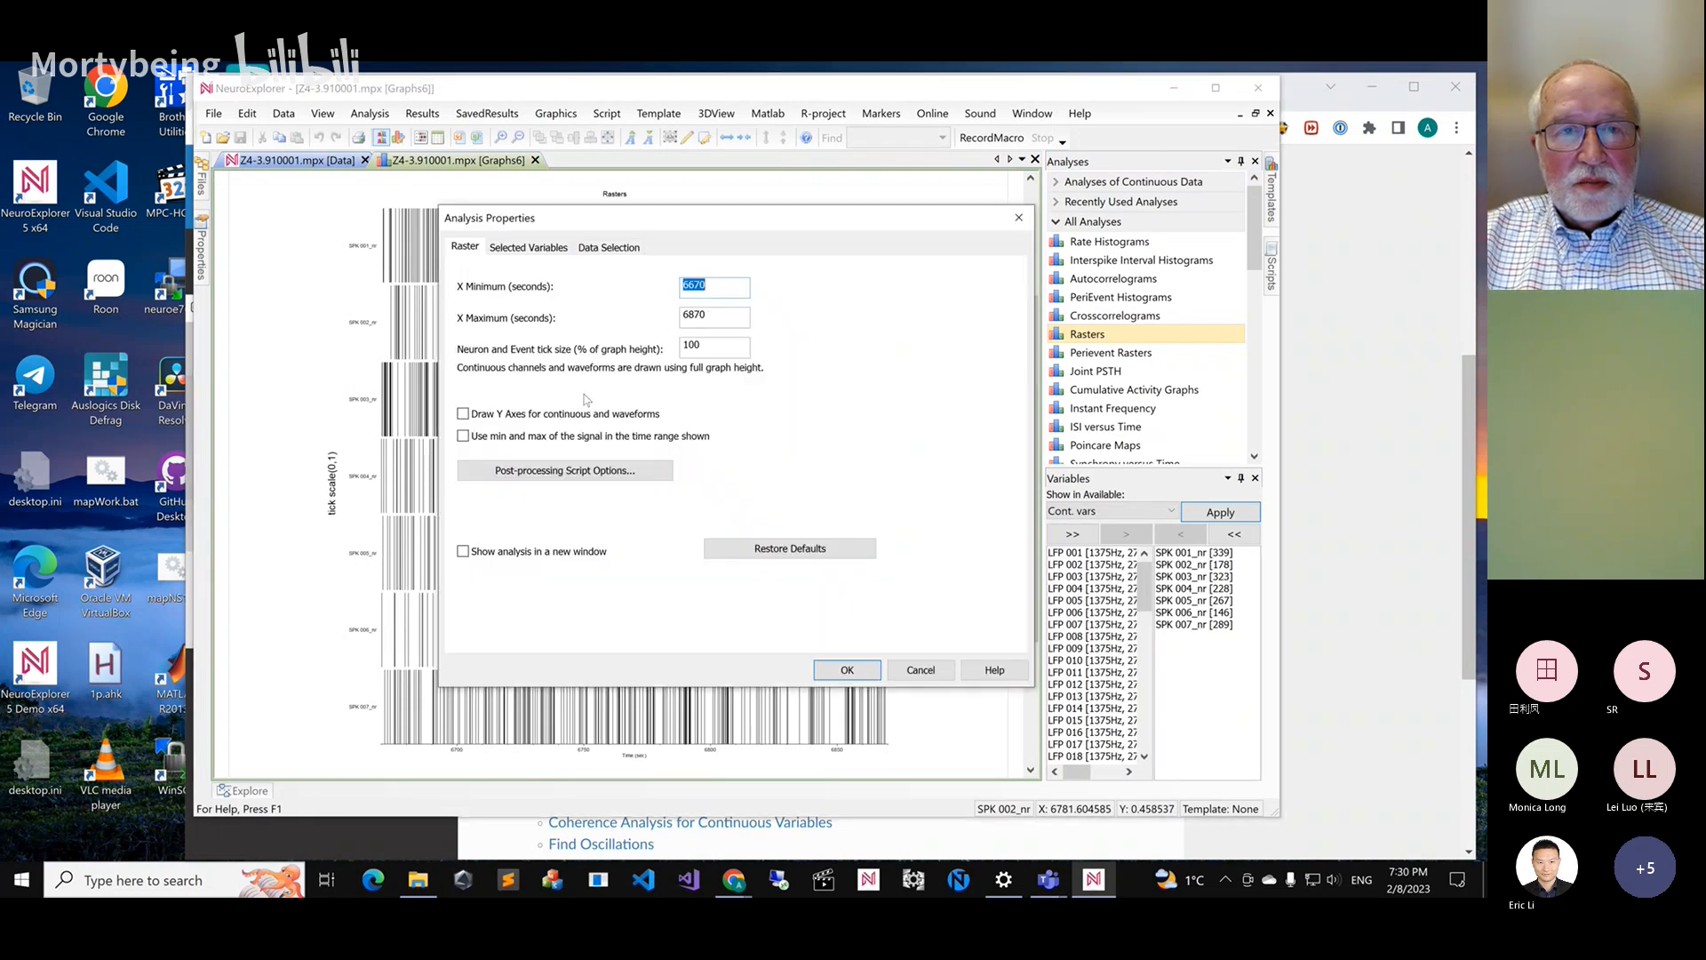
pyautogui.click(595, 473)
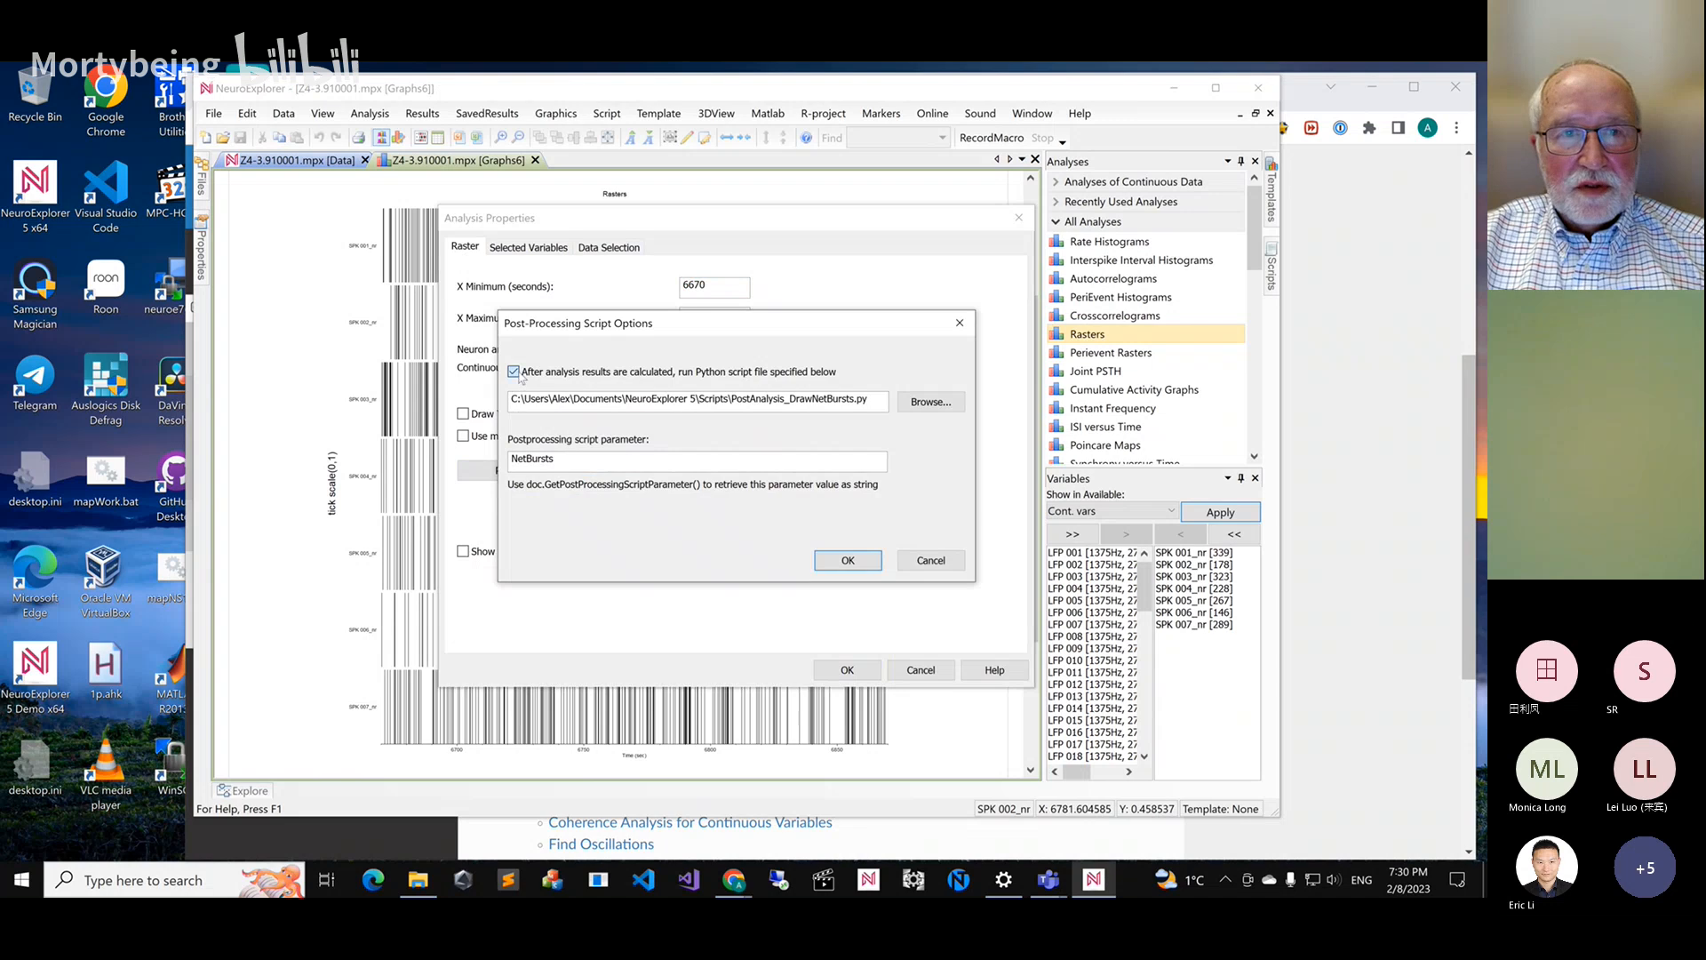
pyautogui.click(843, 559)
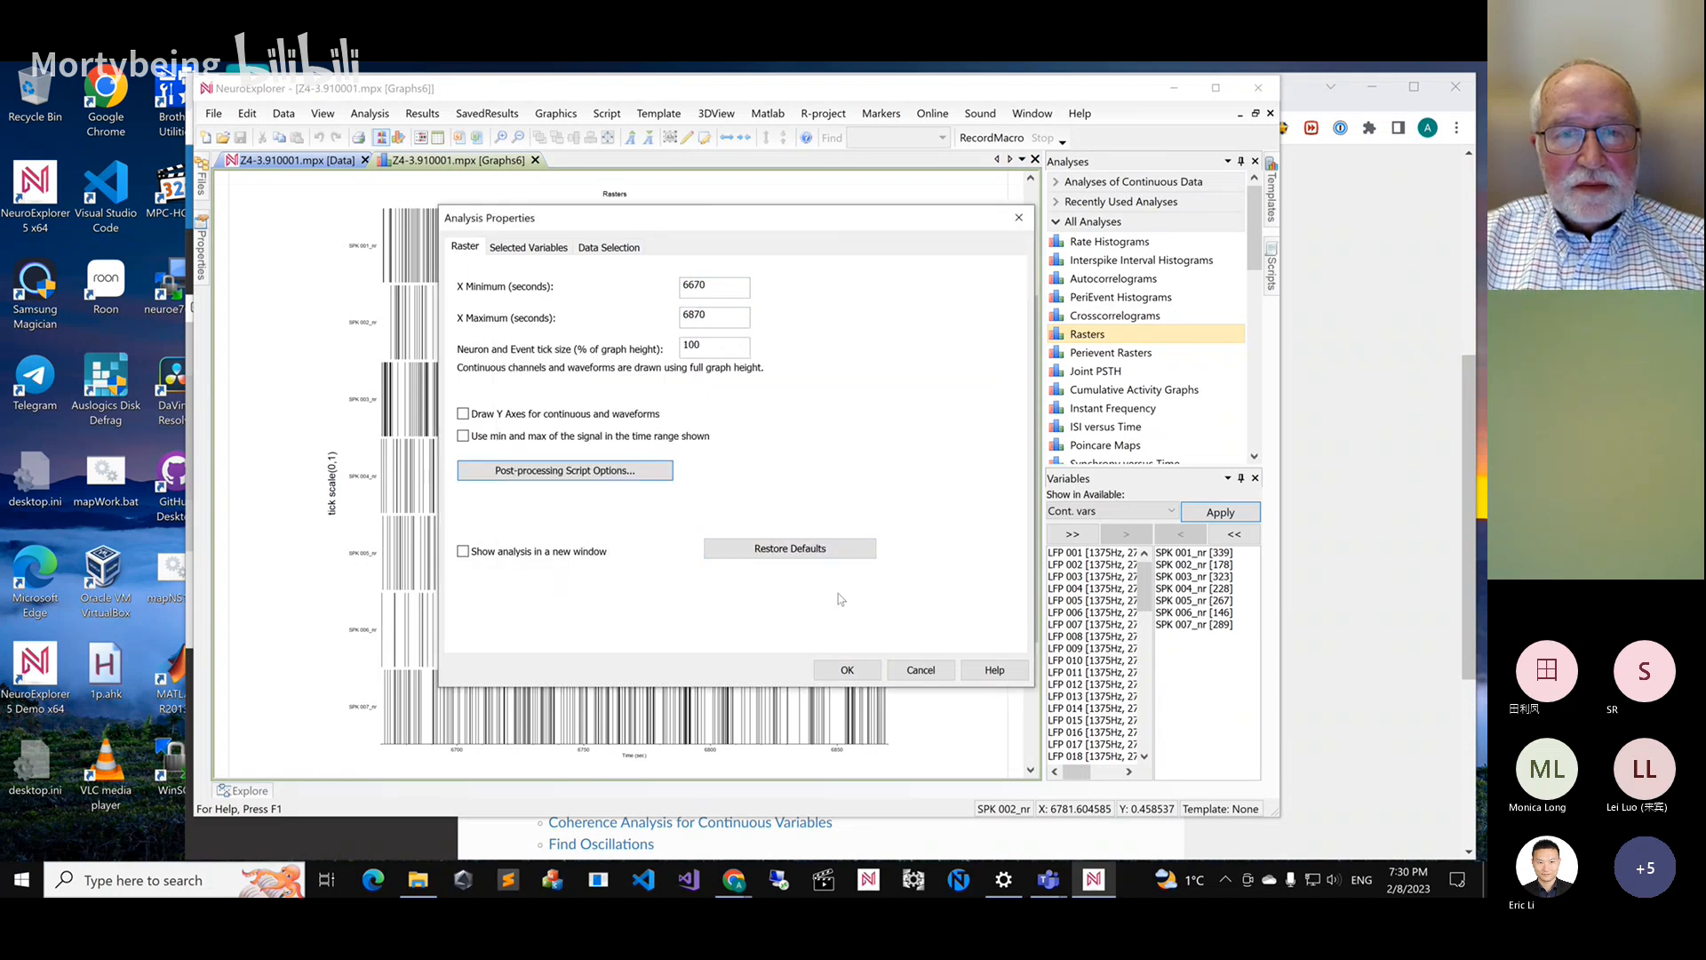
pyautogui.click(847, 670)
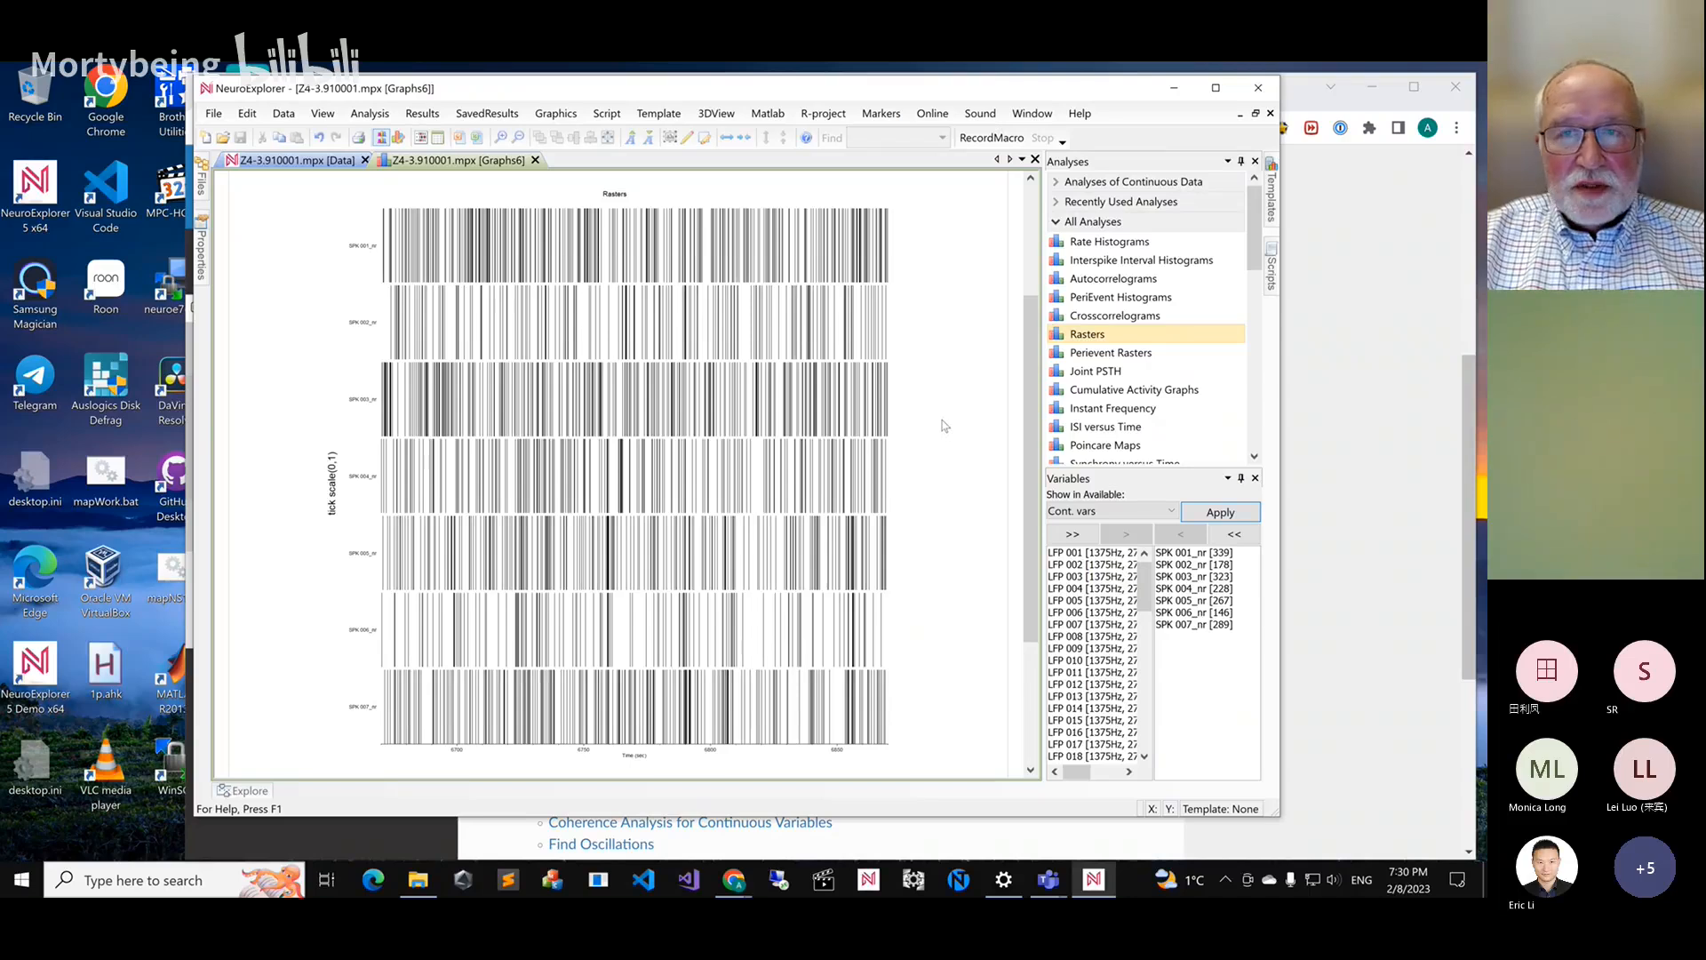
pyautogui.scroll(-2, 948, 428)
pyautogui.scroll(3, 942, 426)
pyautogui.scroll(-1, 880, 400)
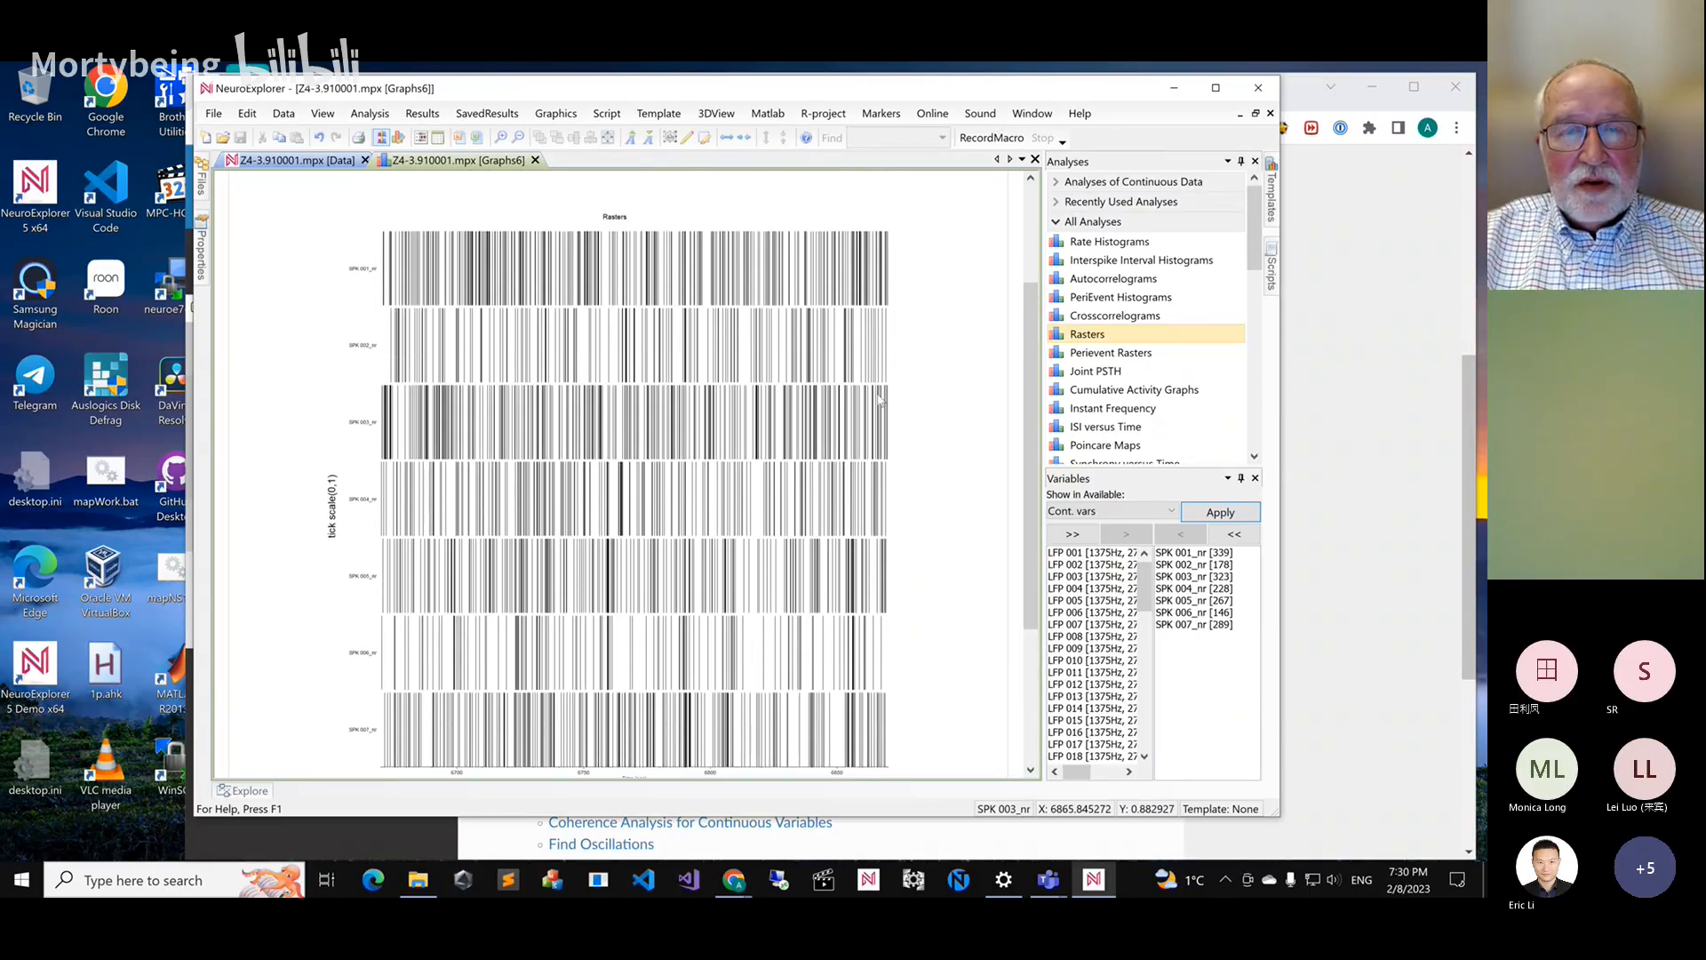
pyautogui.scroll(-1, 880, 400)
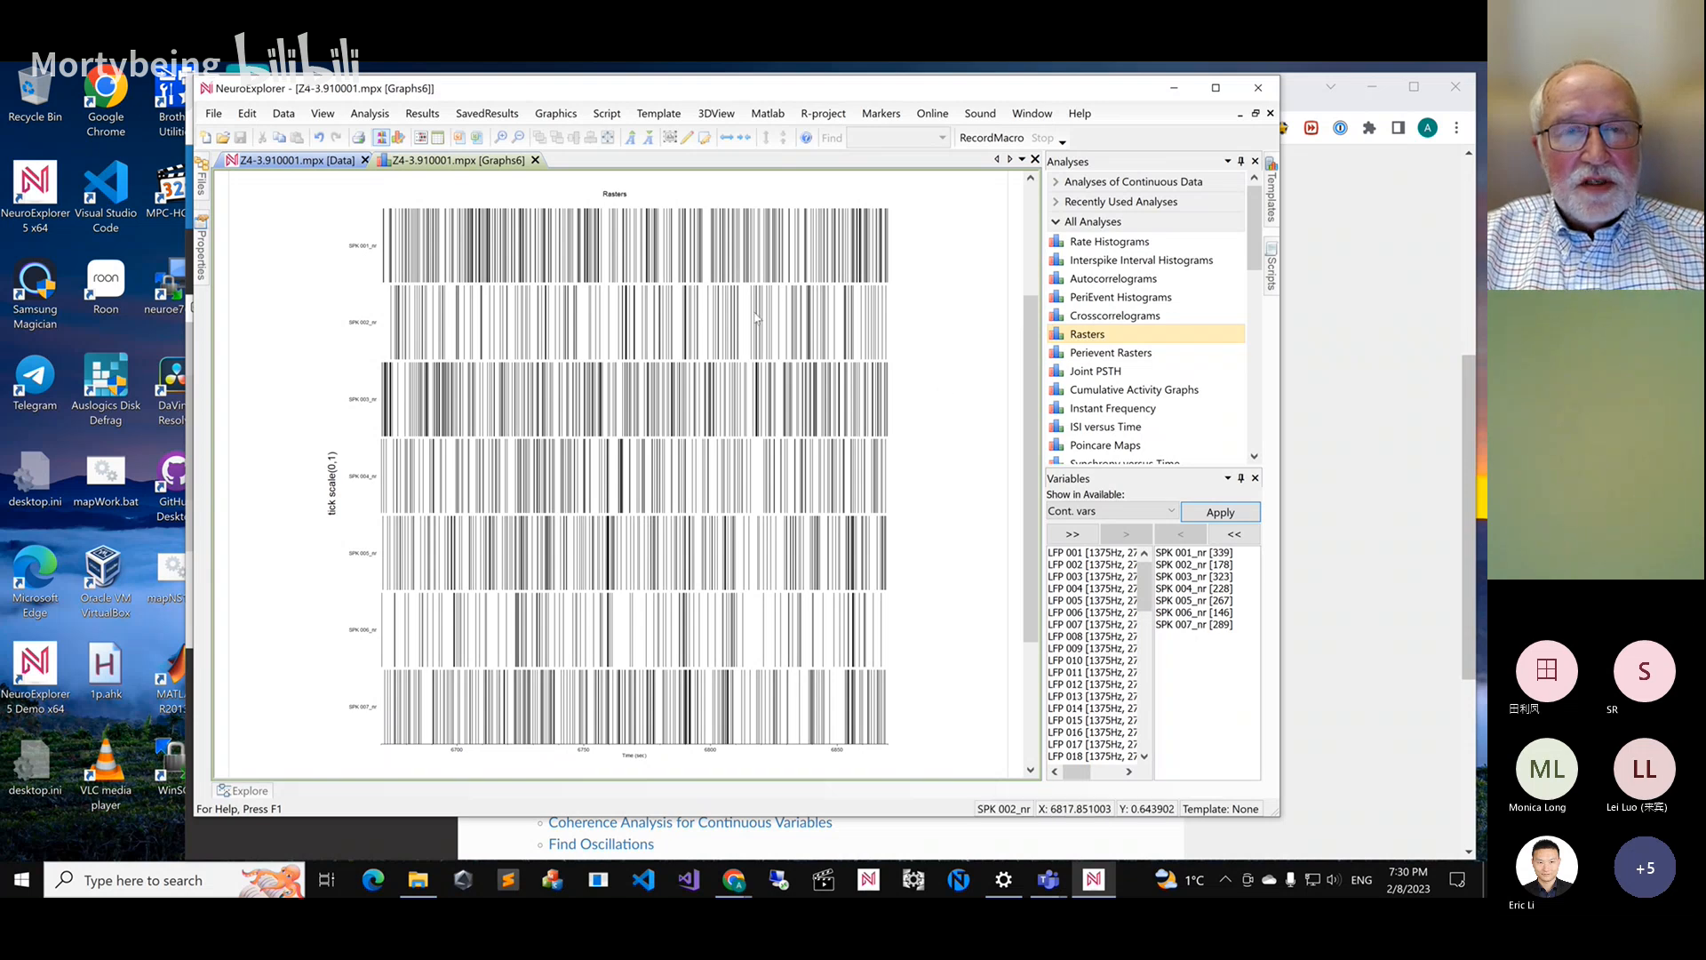
# Restore the Rasters analysis options to their defaults and close the existing raster graph
pyautogui.doubleClick(679, 273)
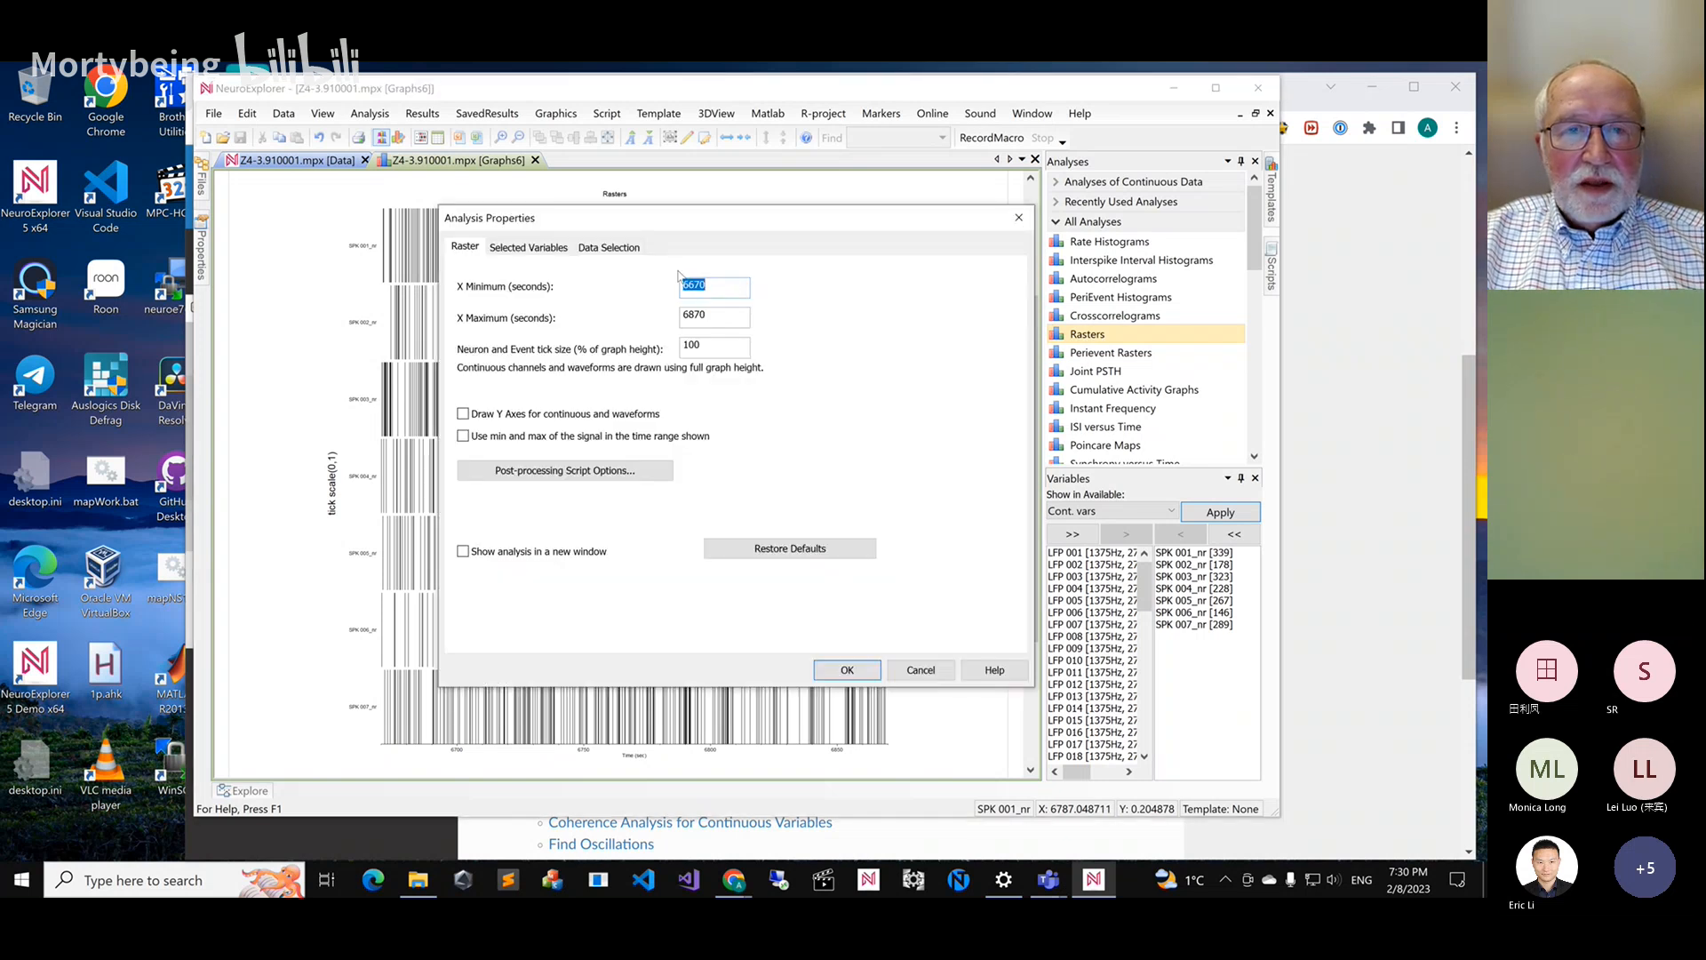
pyautogui.click(770, 553)
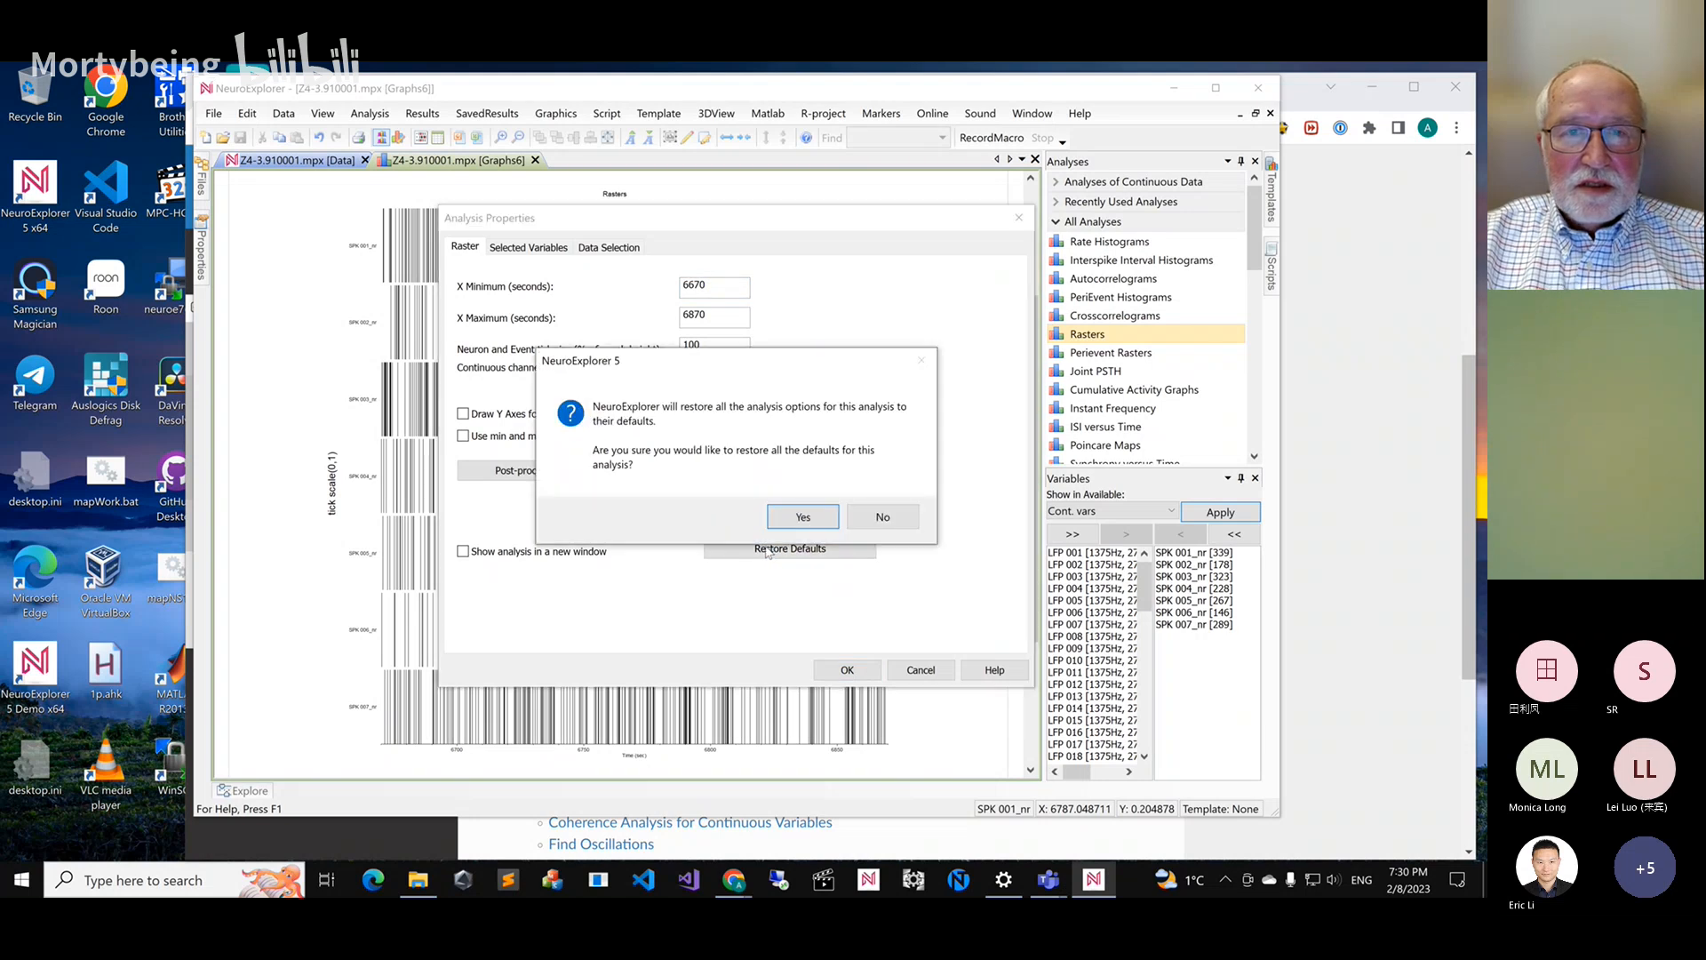
pyautogui.click(784, 520)
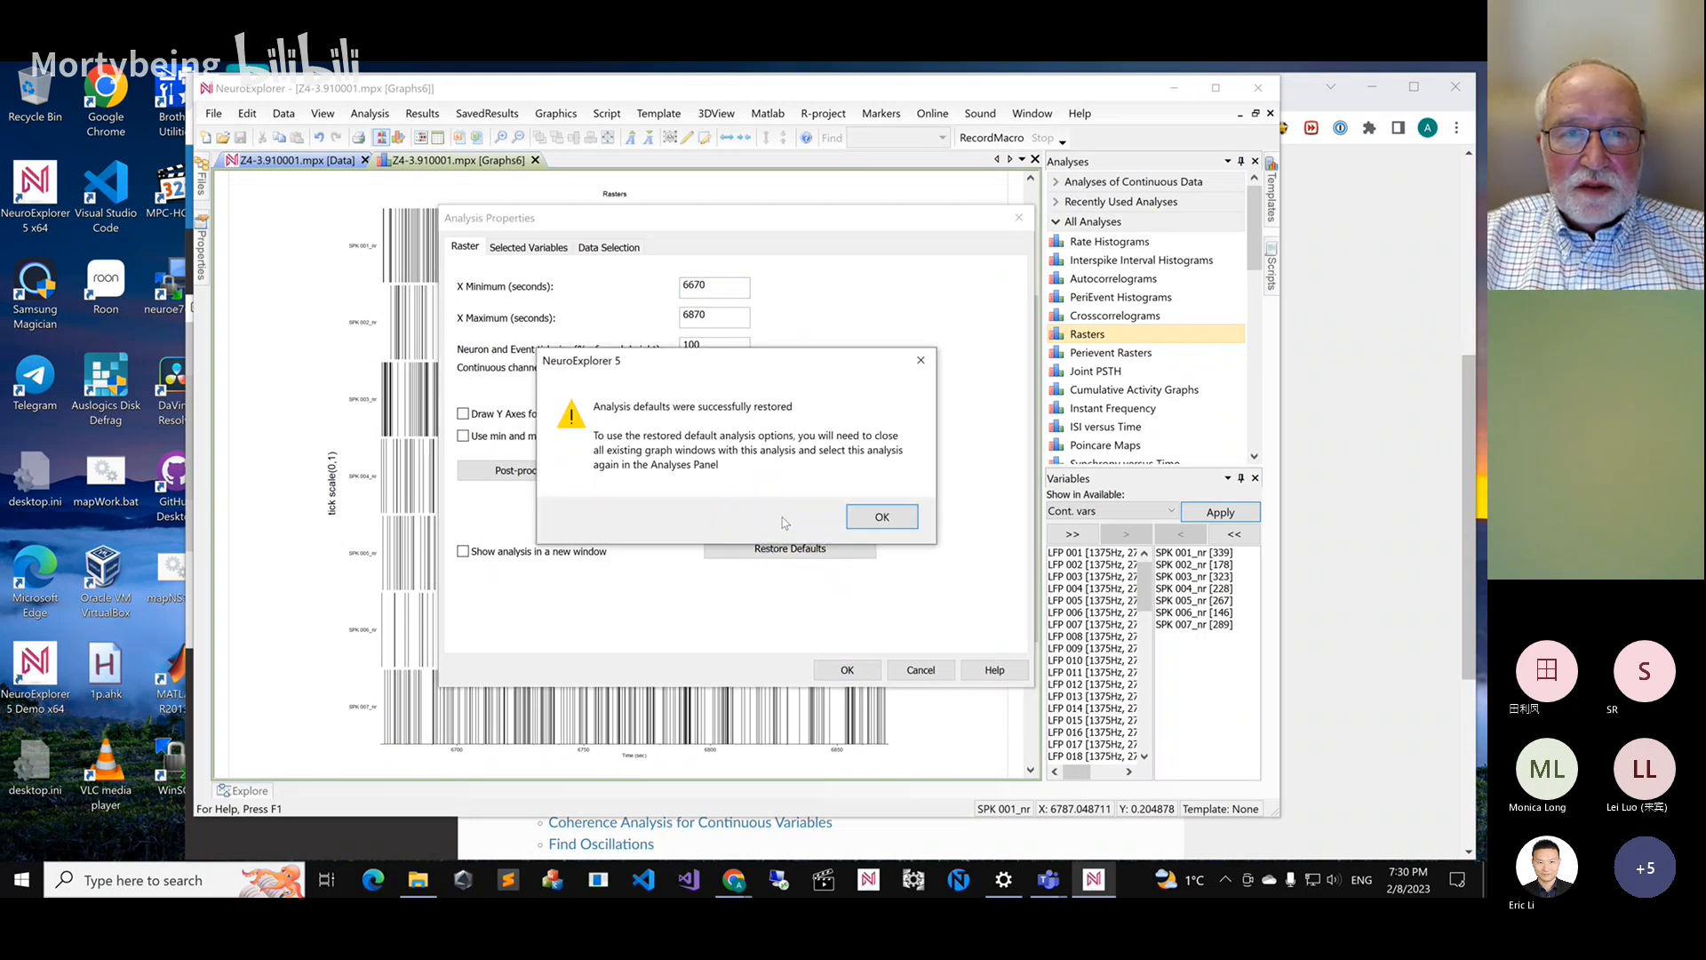
pyautogui.click(855, 513)
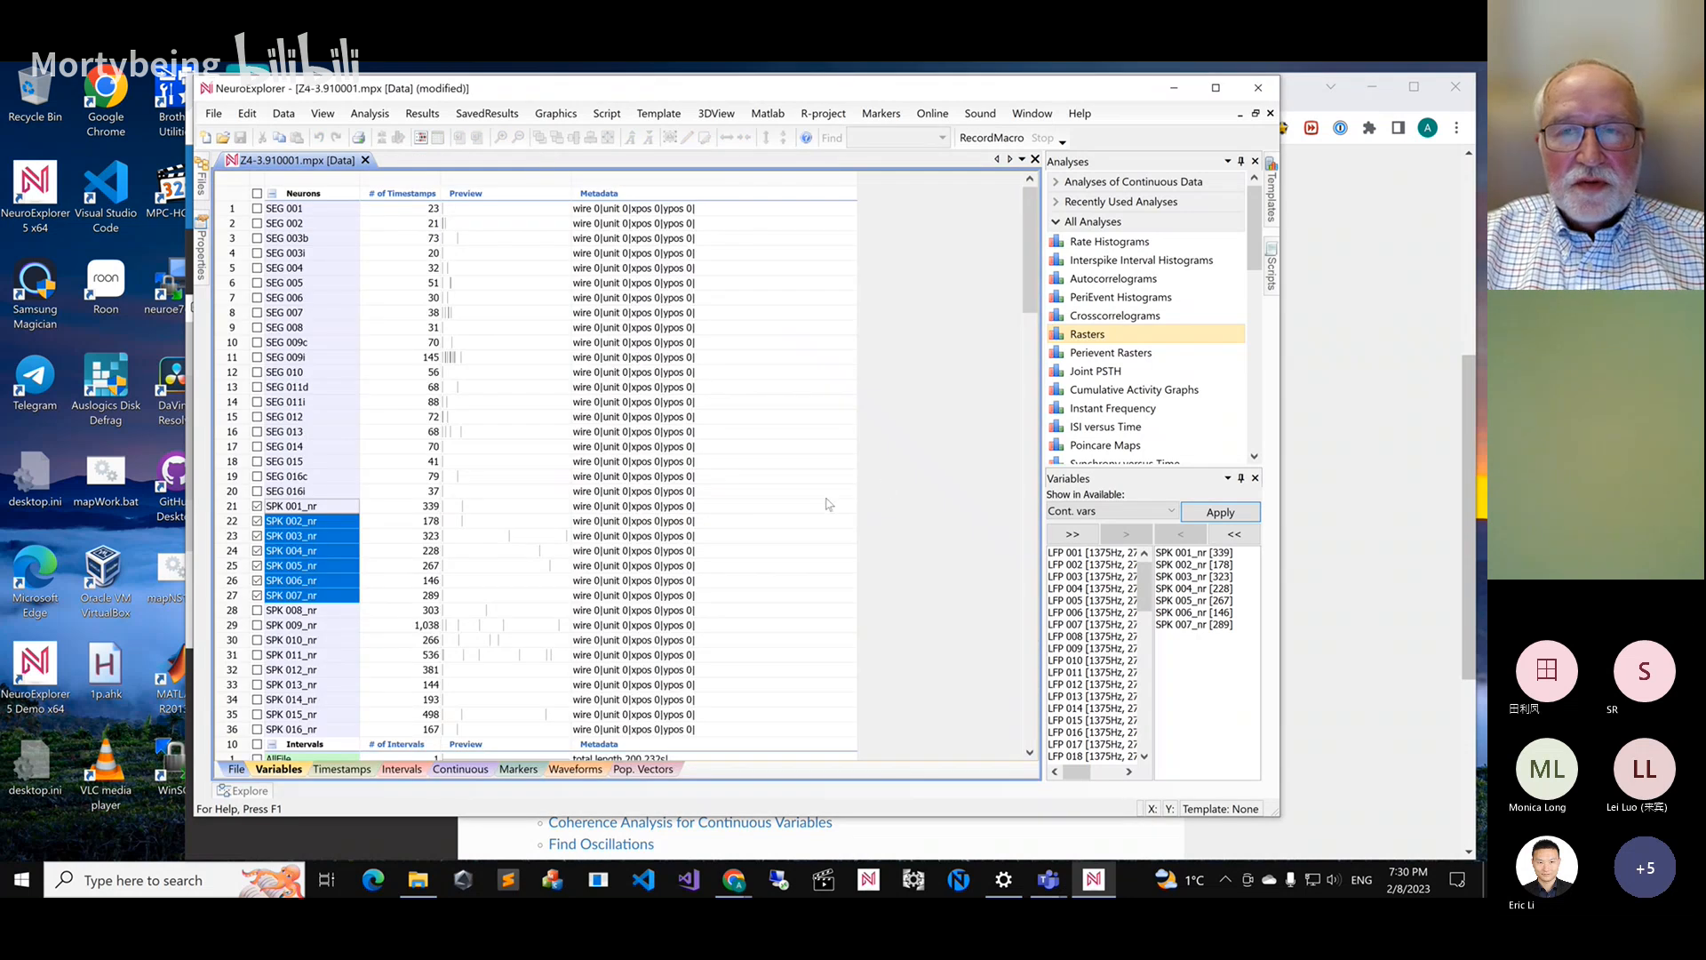
# Run the Rasters analysis on the selected neurons with an X range from 6670 to 6770 seconds
pyautogui.doubleClick(1096, 335)
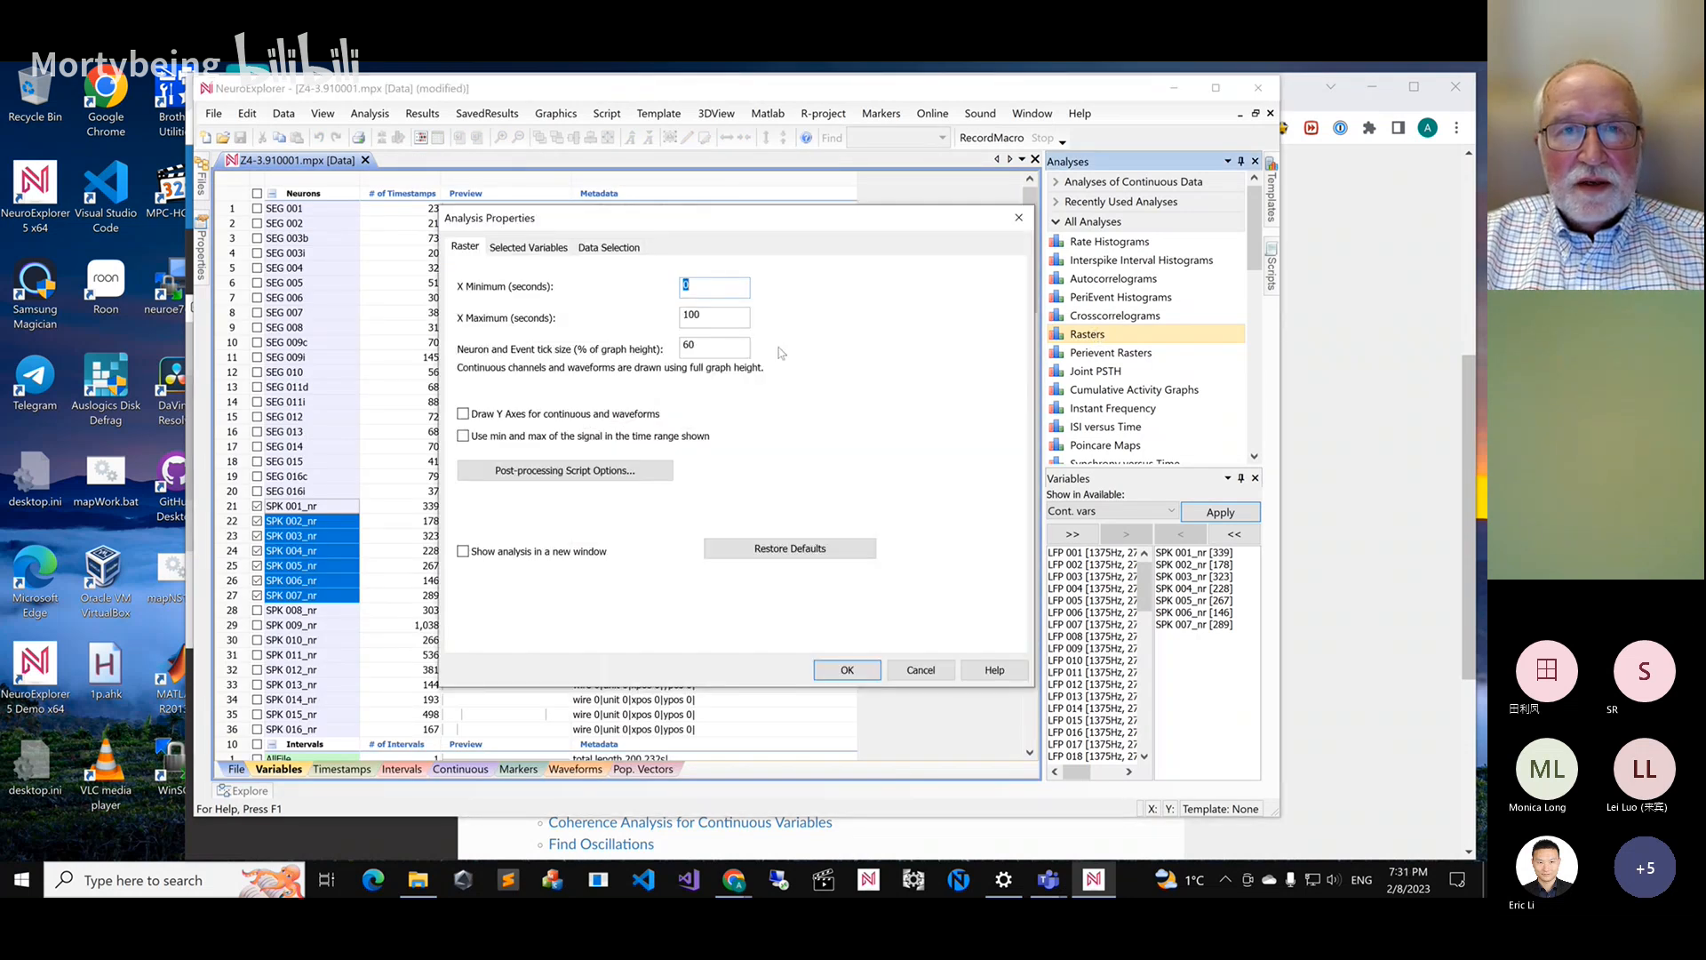
pyautogui.click(704, 290)
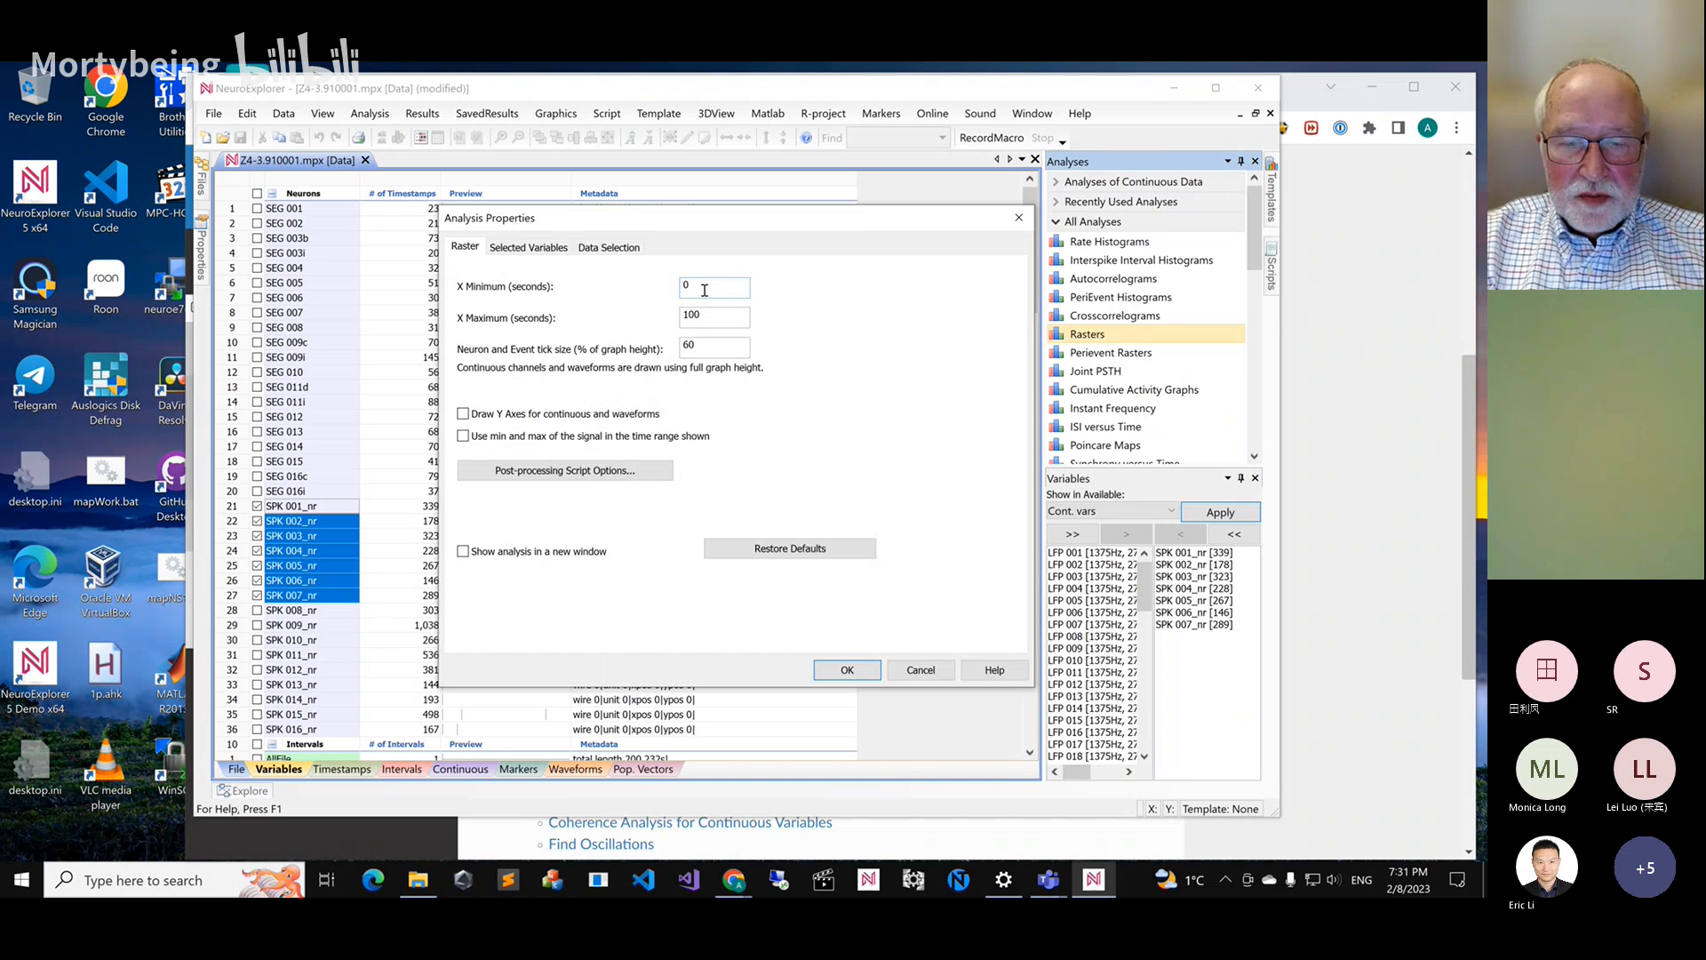
pyautogui.write('667')
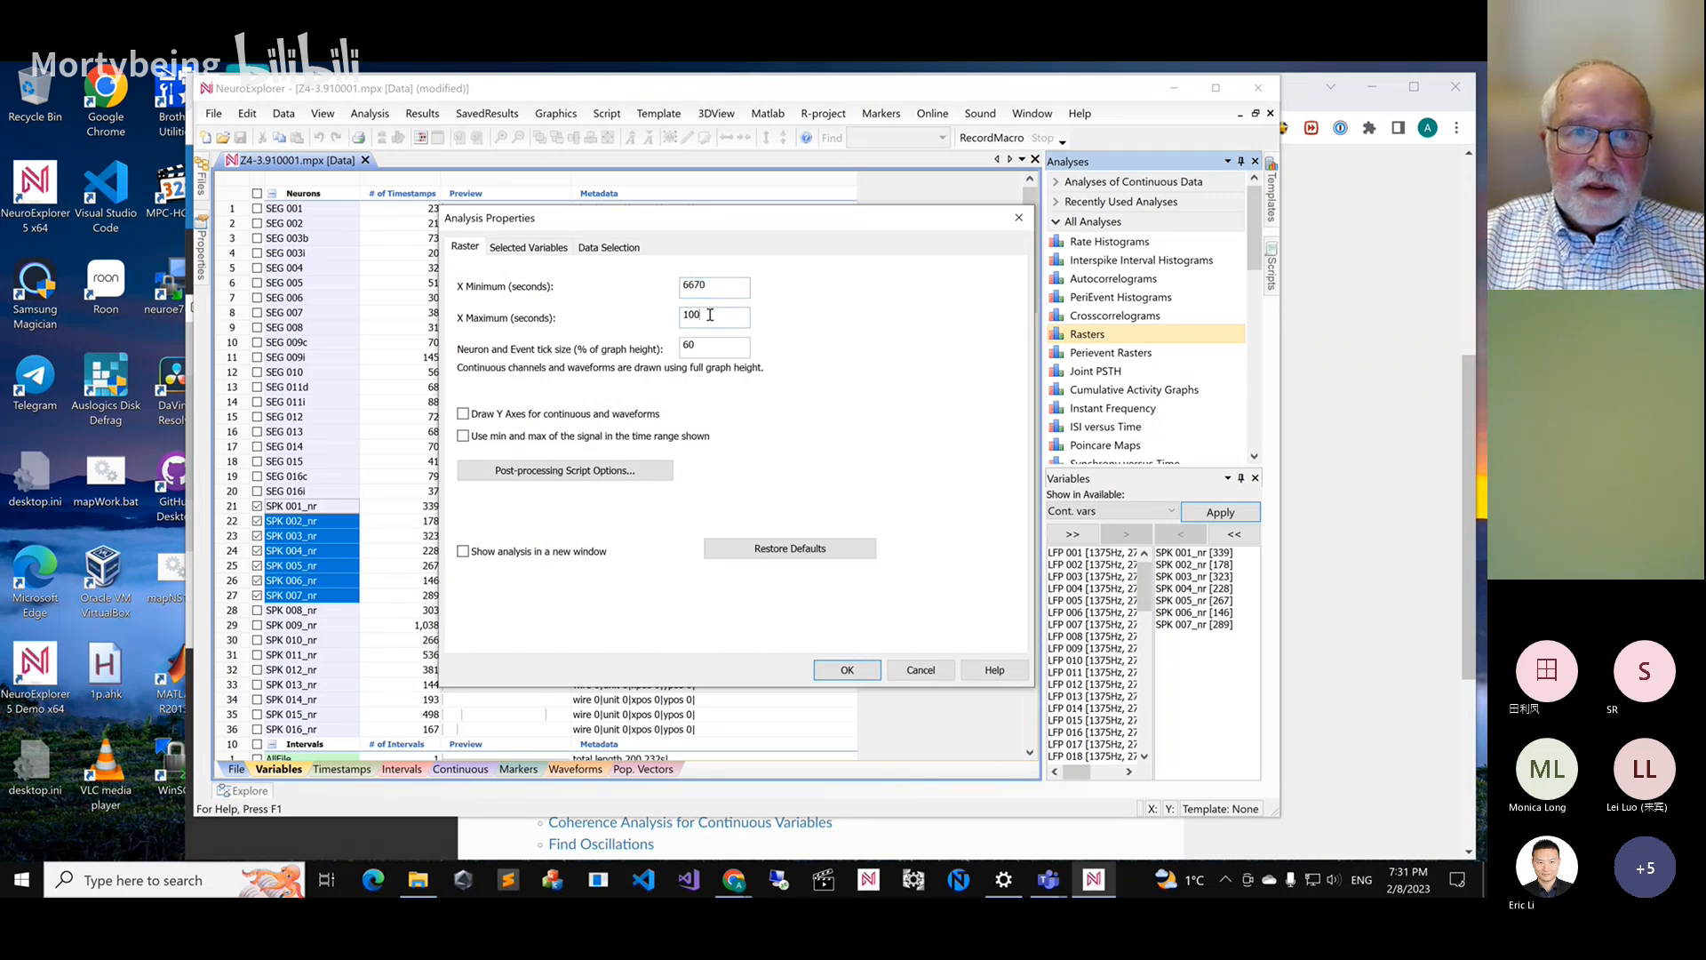
pyautogui.press('BackSpace')
pyautogui.press('BackSpace')
pyautogui.press('BackSpace')
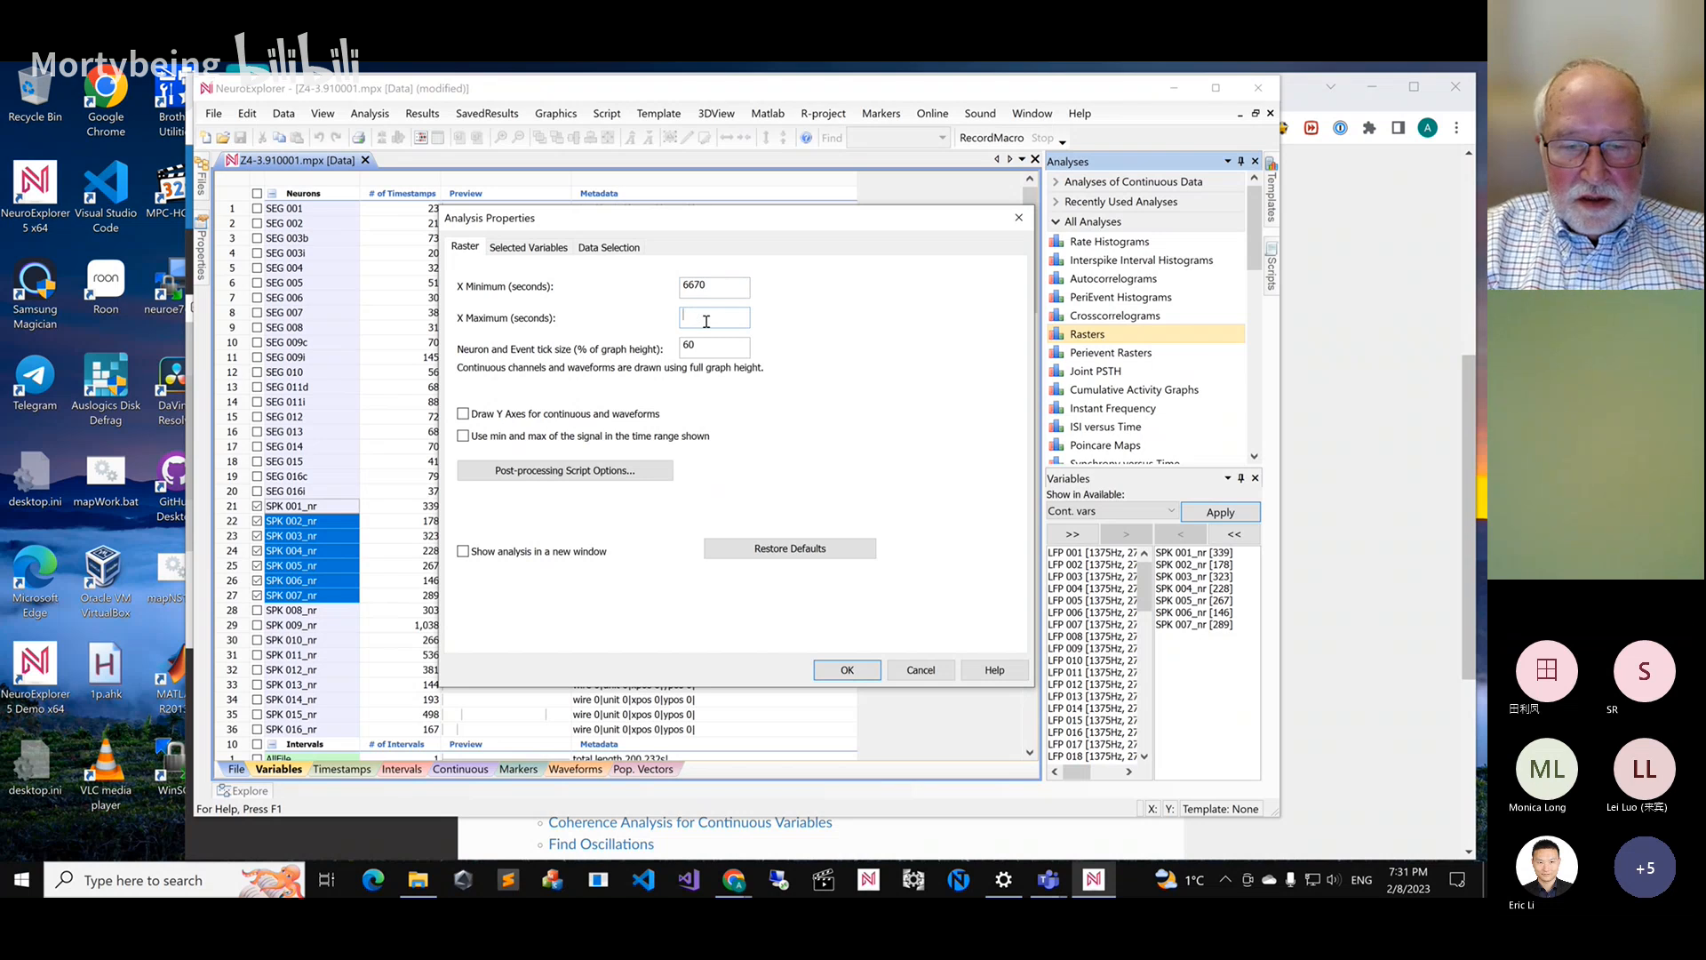
pyautogui.write('6770')
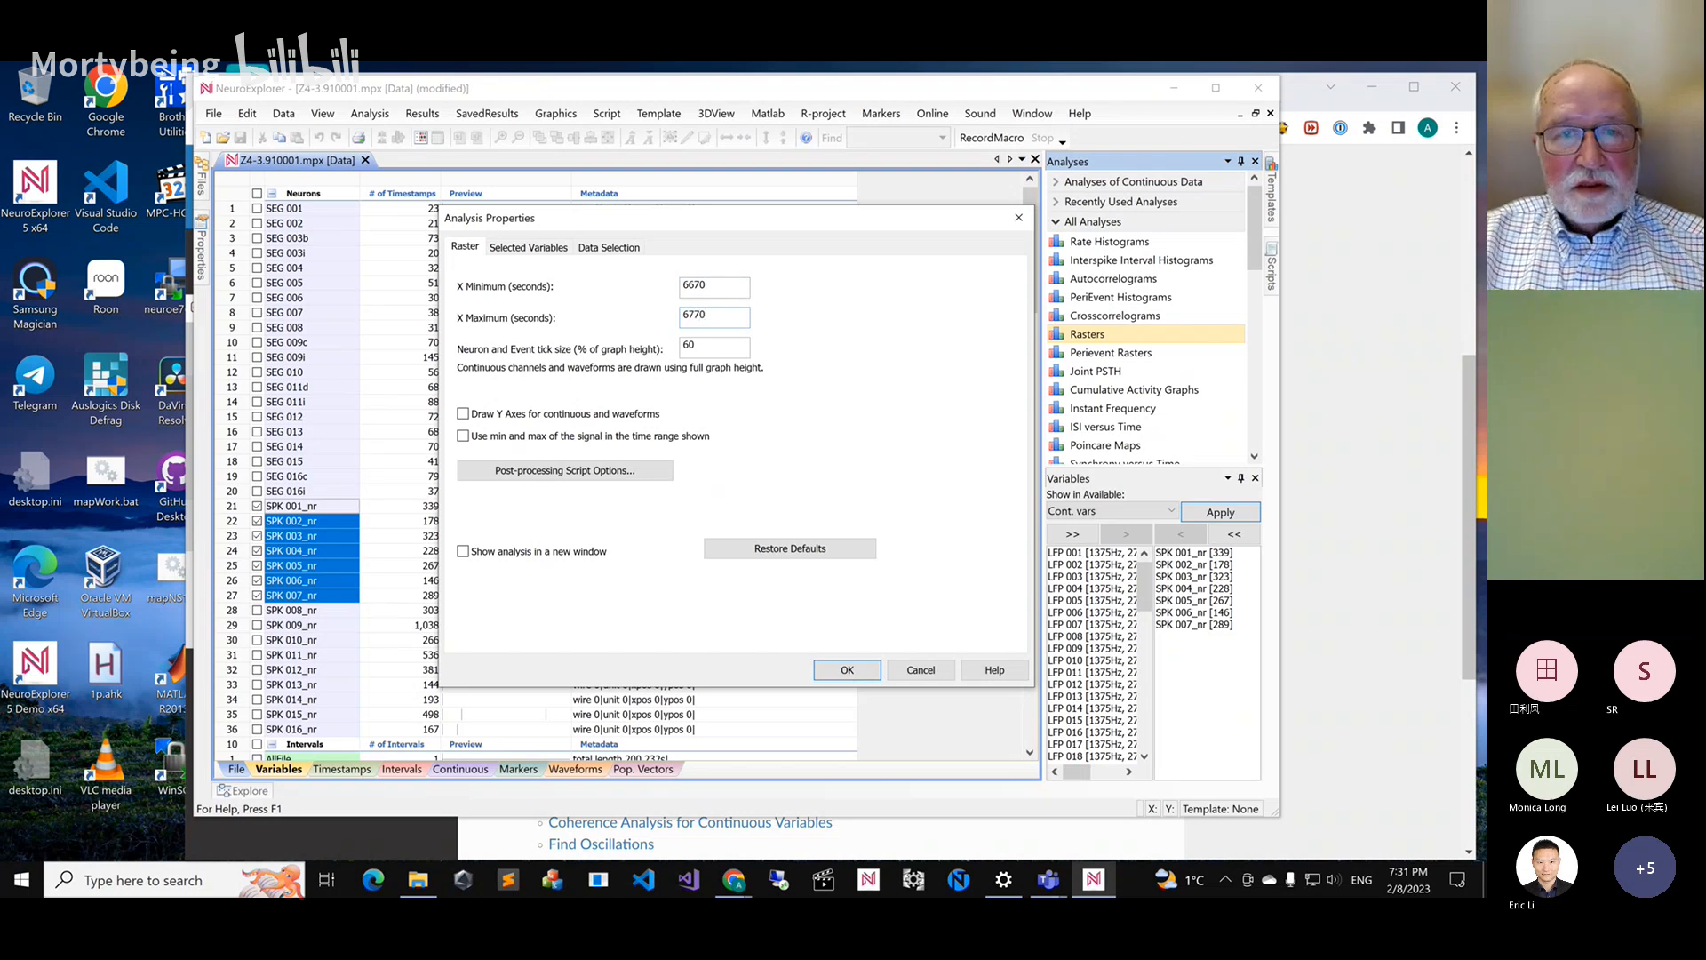
pyautogui.click(826, 669)
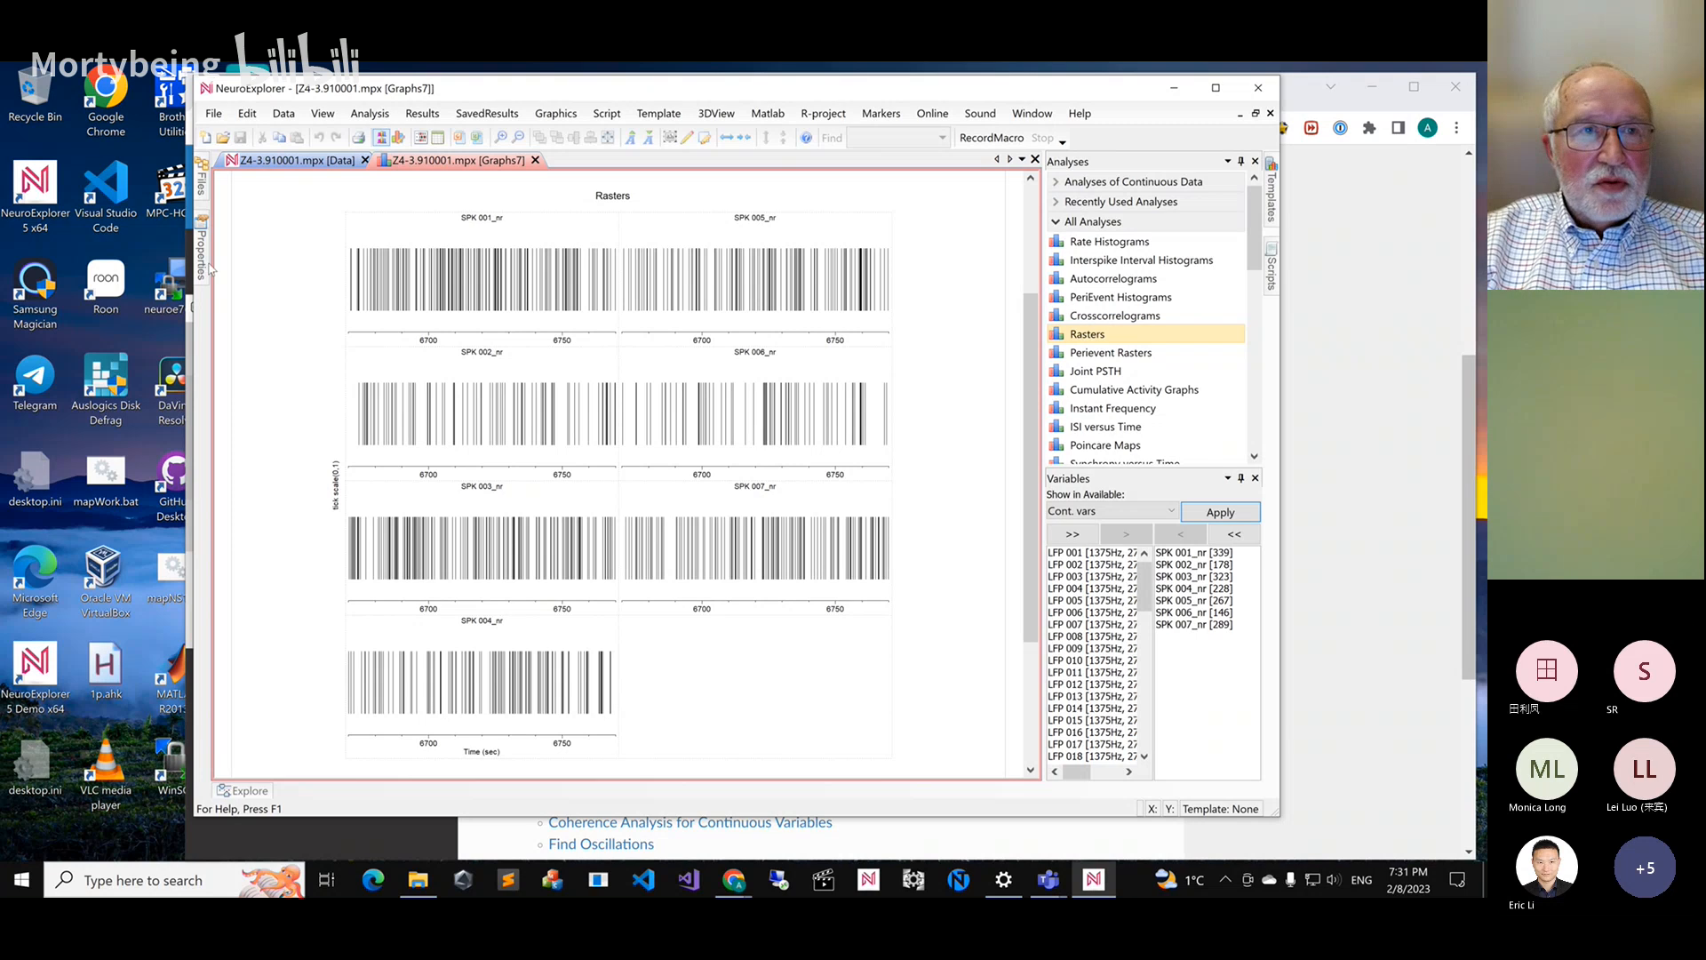
# Arrange the raster graphs in 1 column and apply the change
pyautogui.moveTo(203, 270)
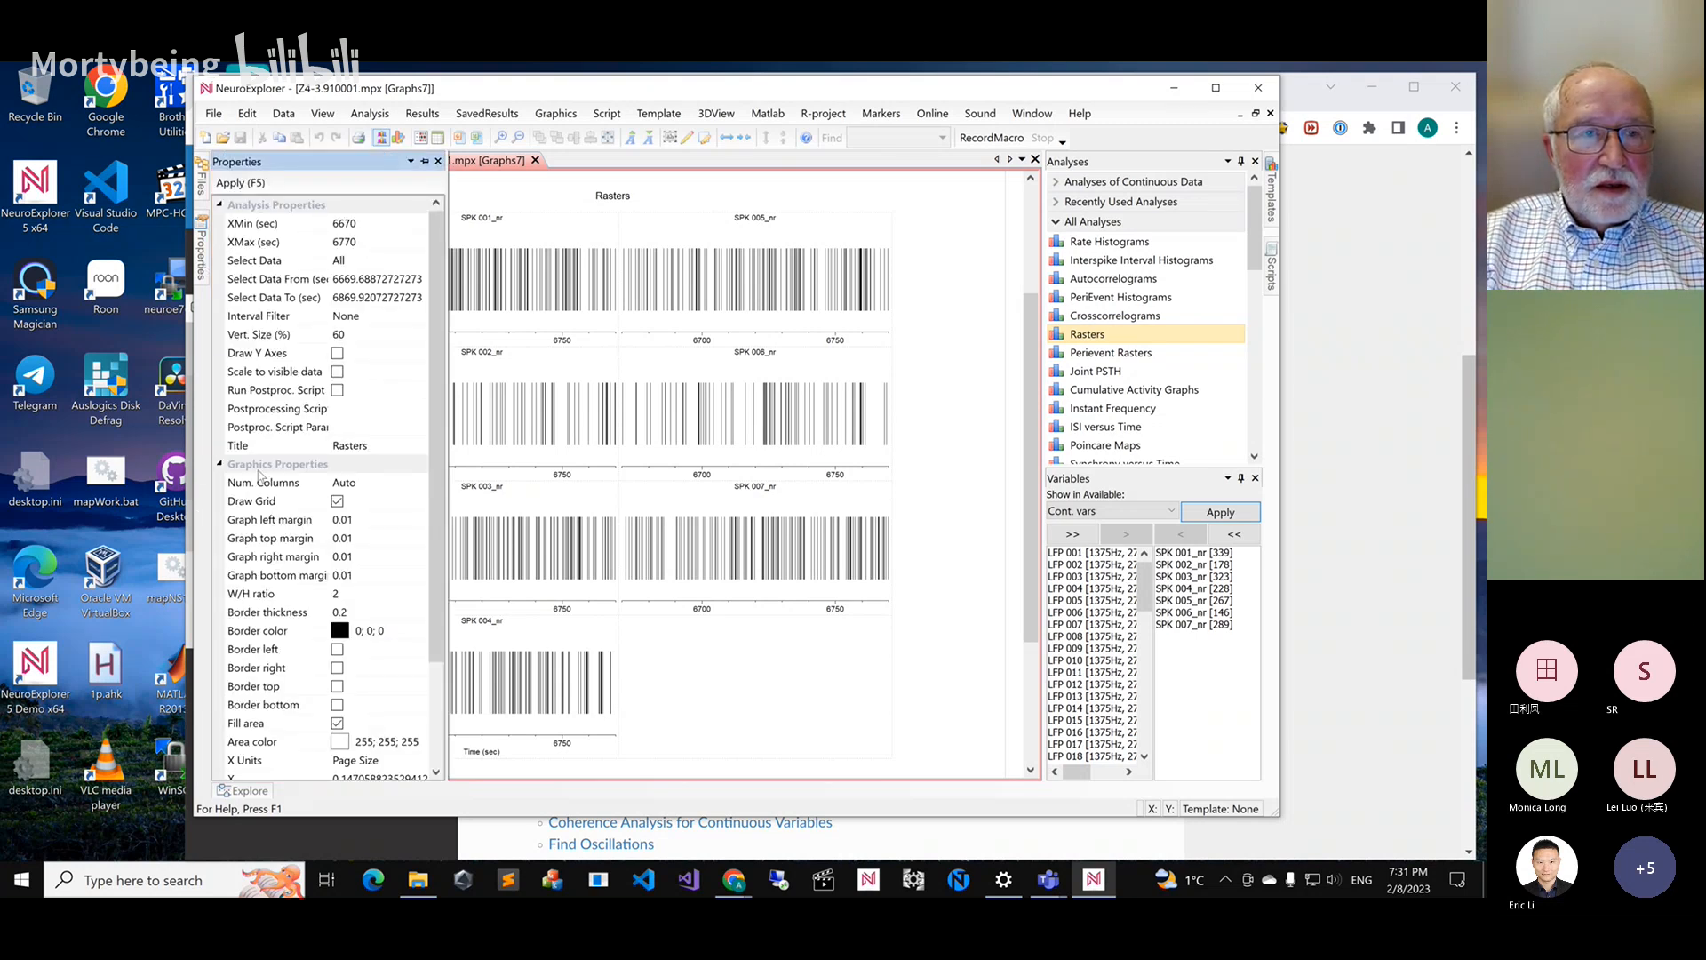
pyautogui.click(385, 483)
pyautogui.click(421, 484)
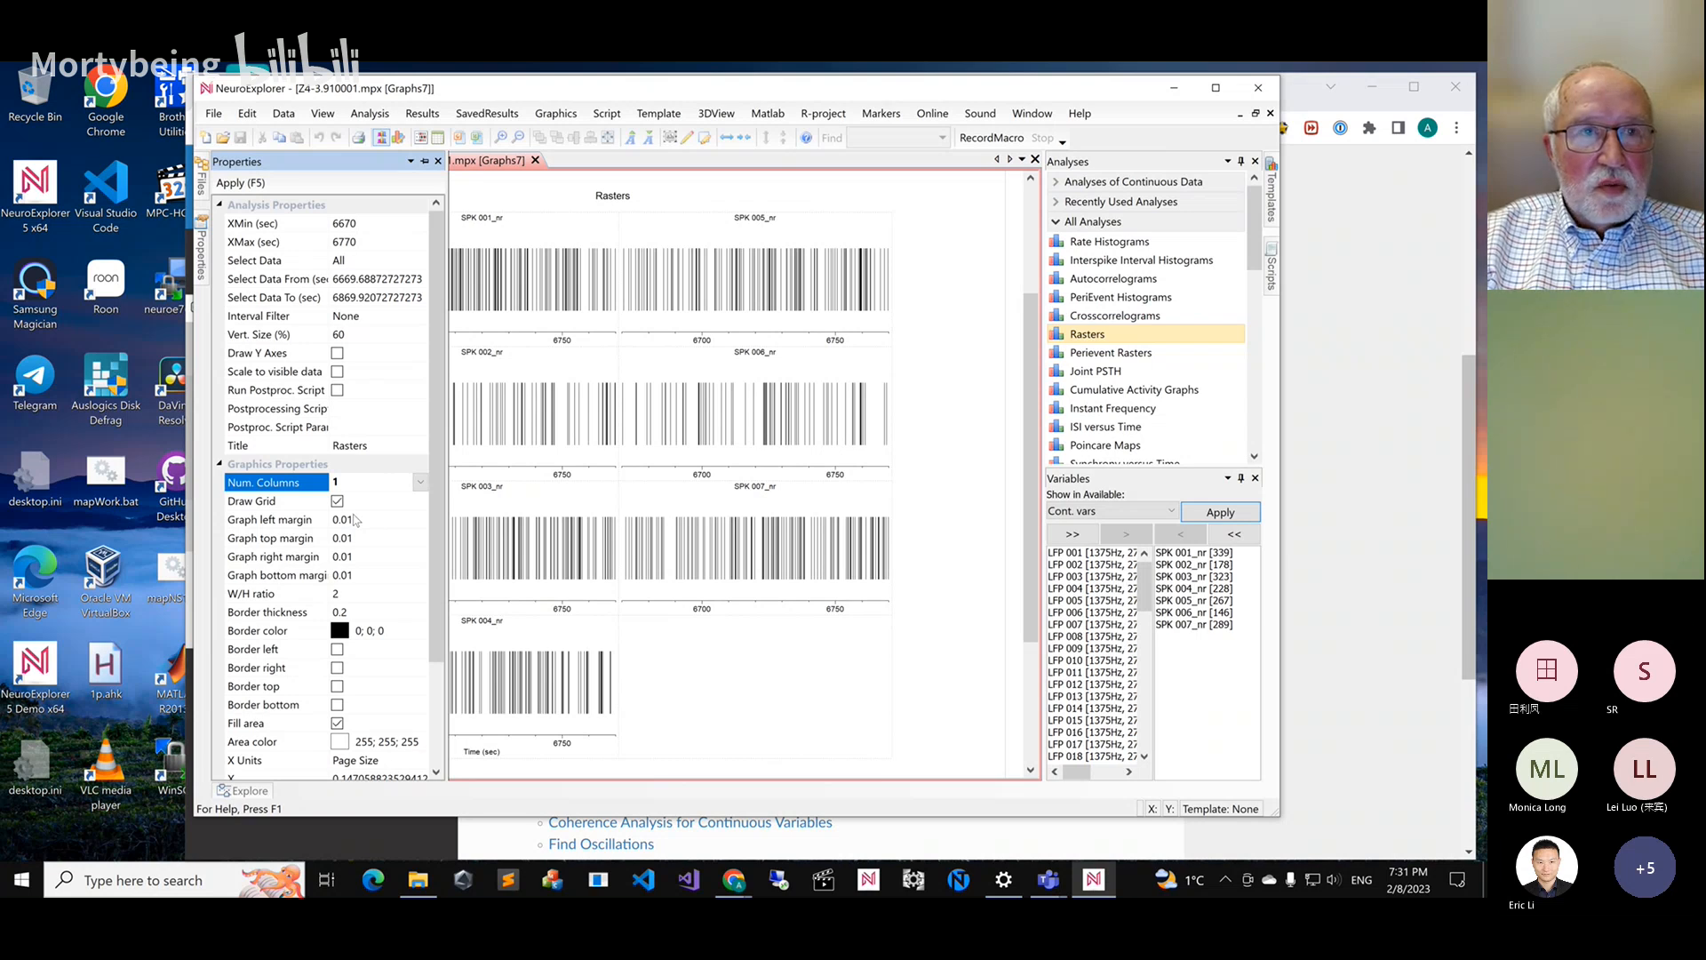
pyautogui.click(238, 182)
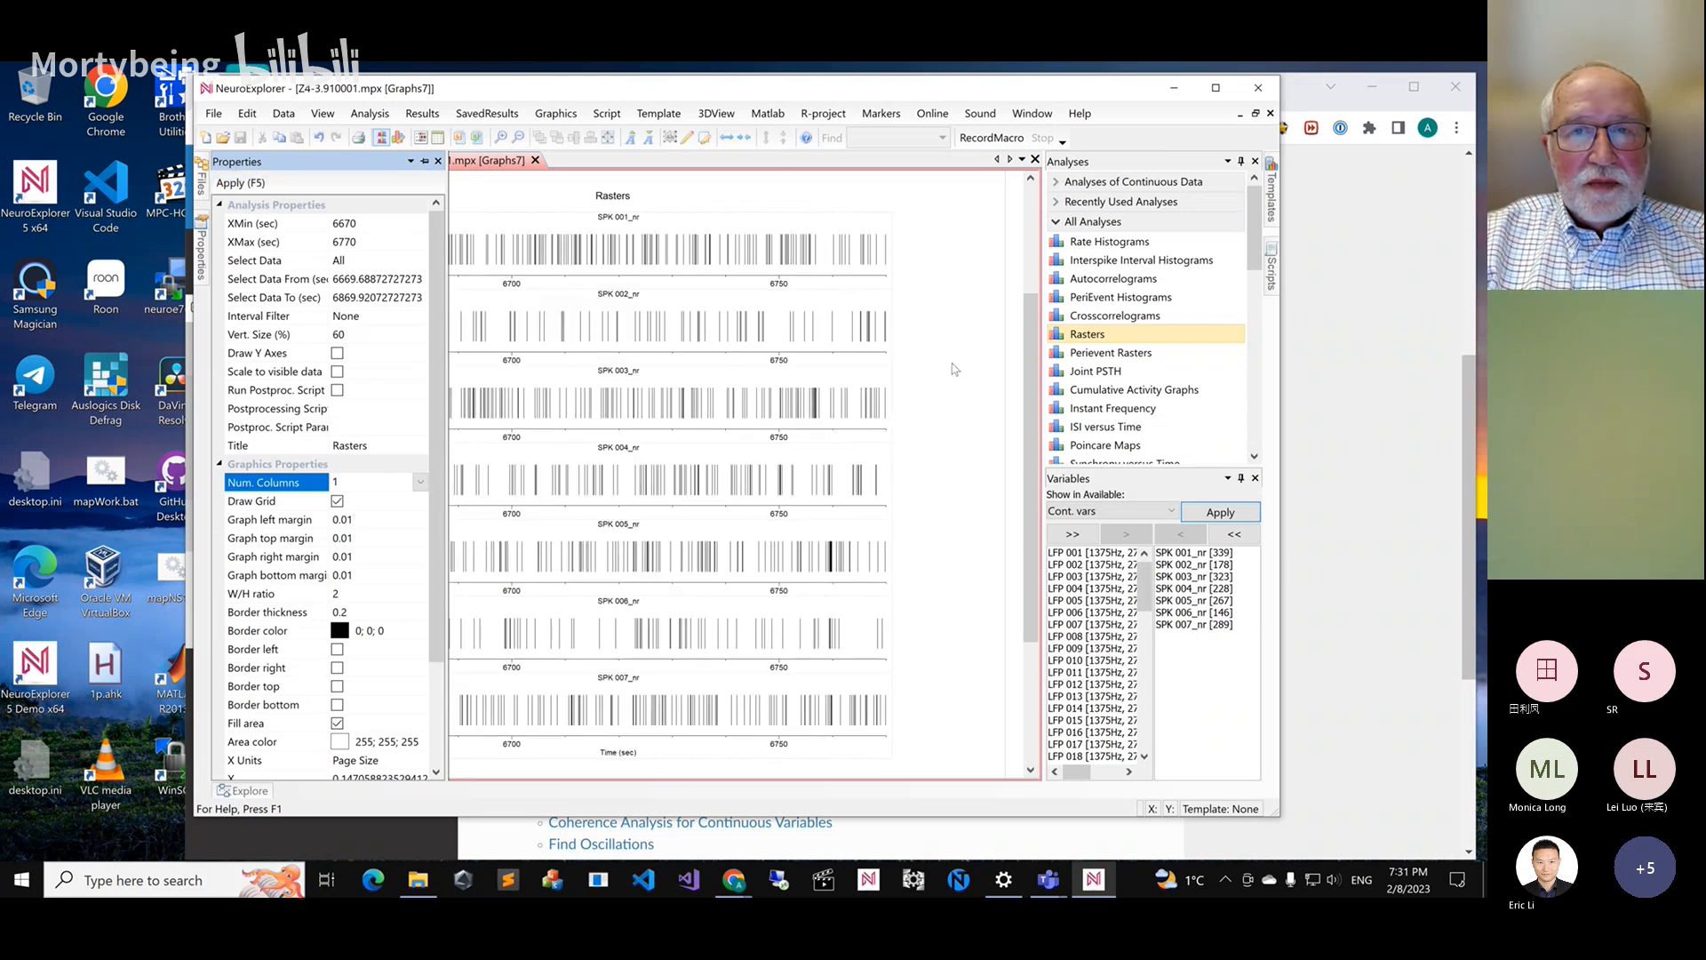
pyautogui.click(956, 269)
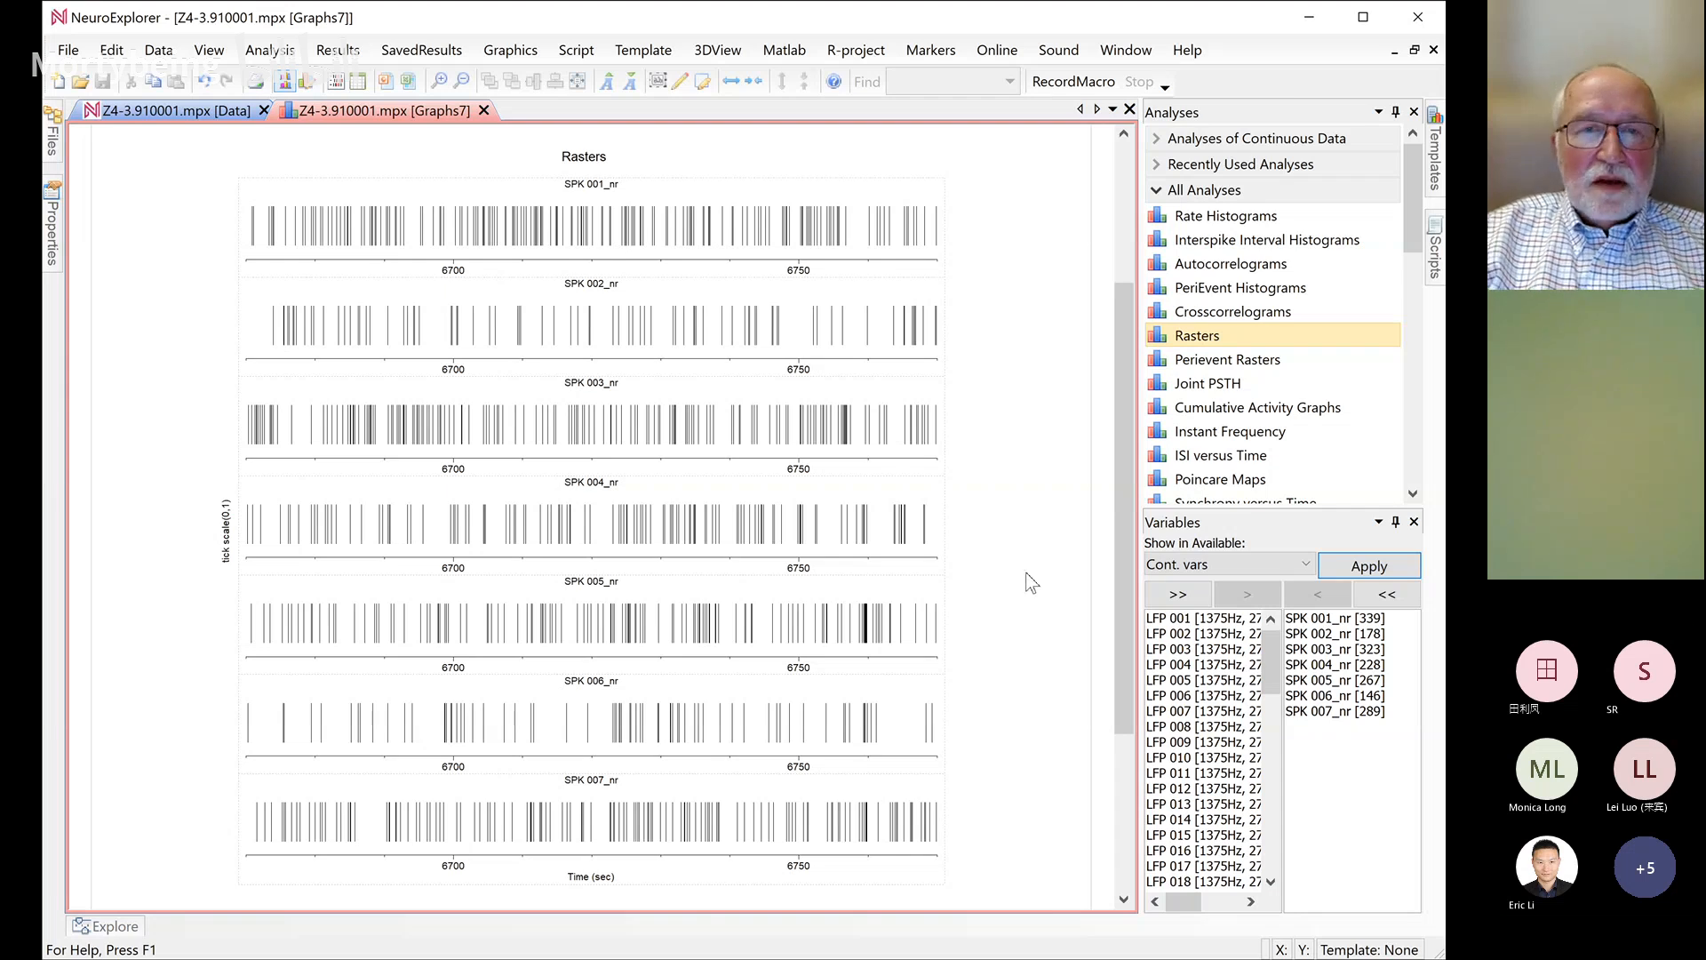
# Examine the spike timestamps of the SEG neurons in the data file
pyautogui.click(199, 113)
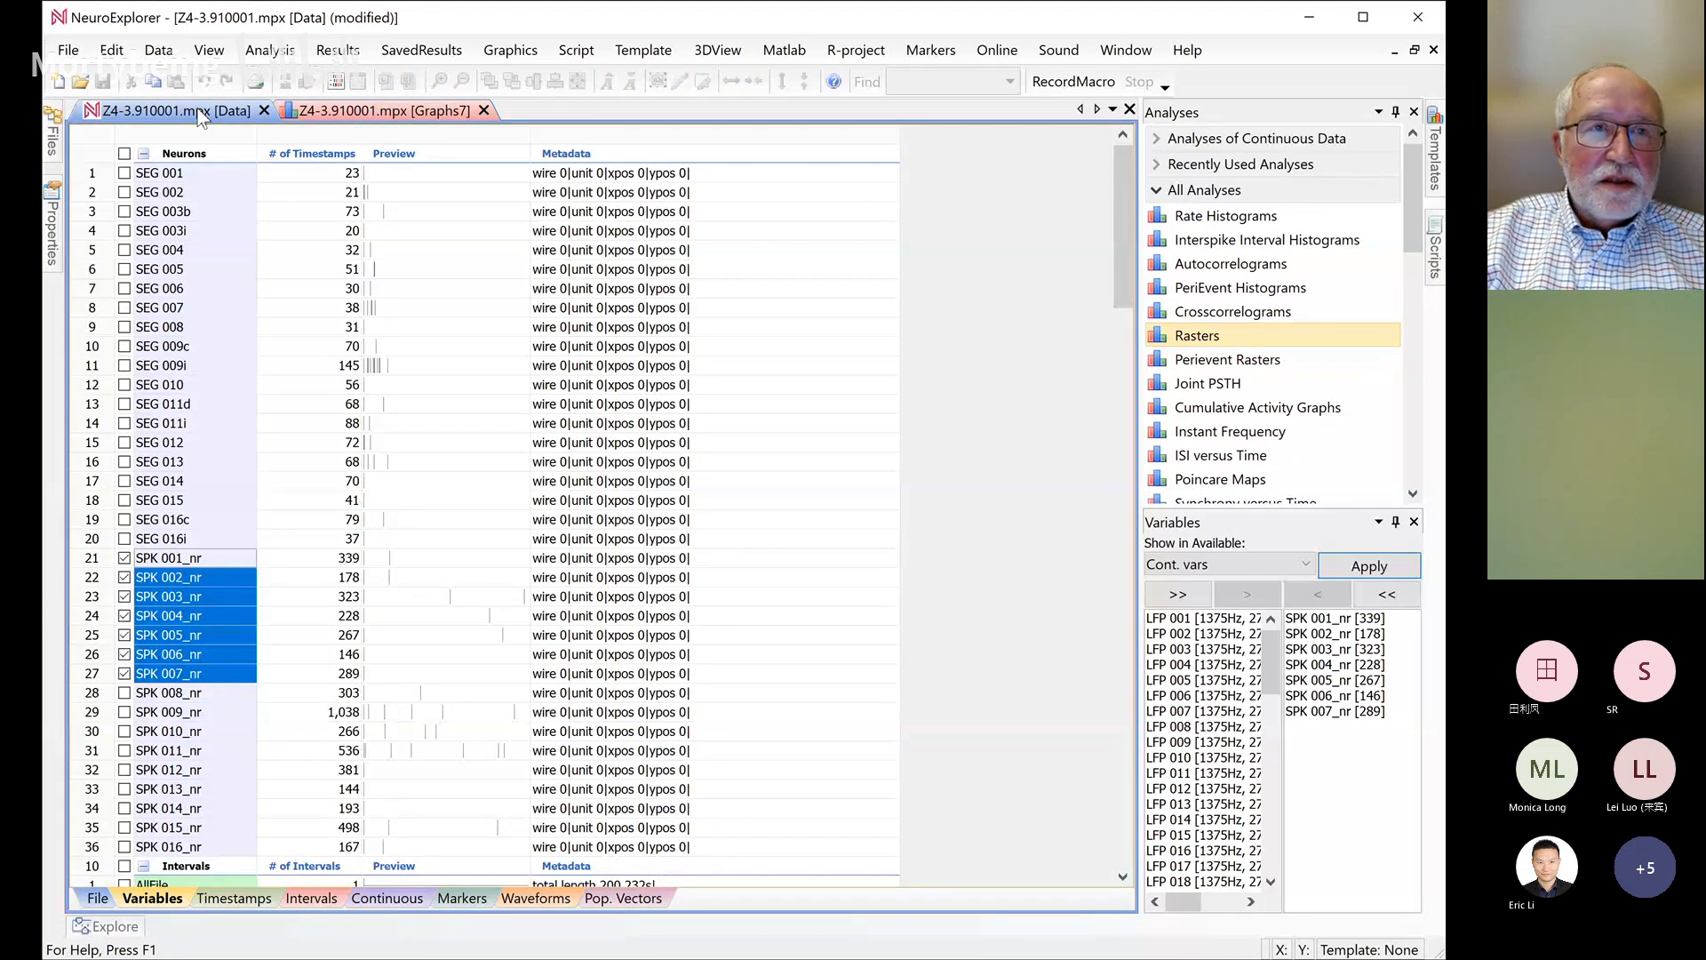
pyautogui.click(242, 899)
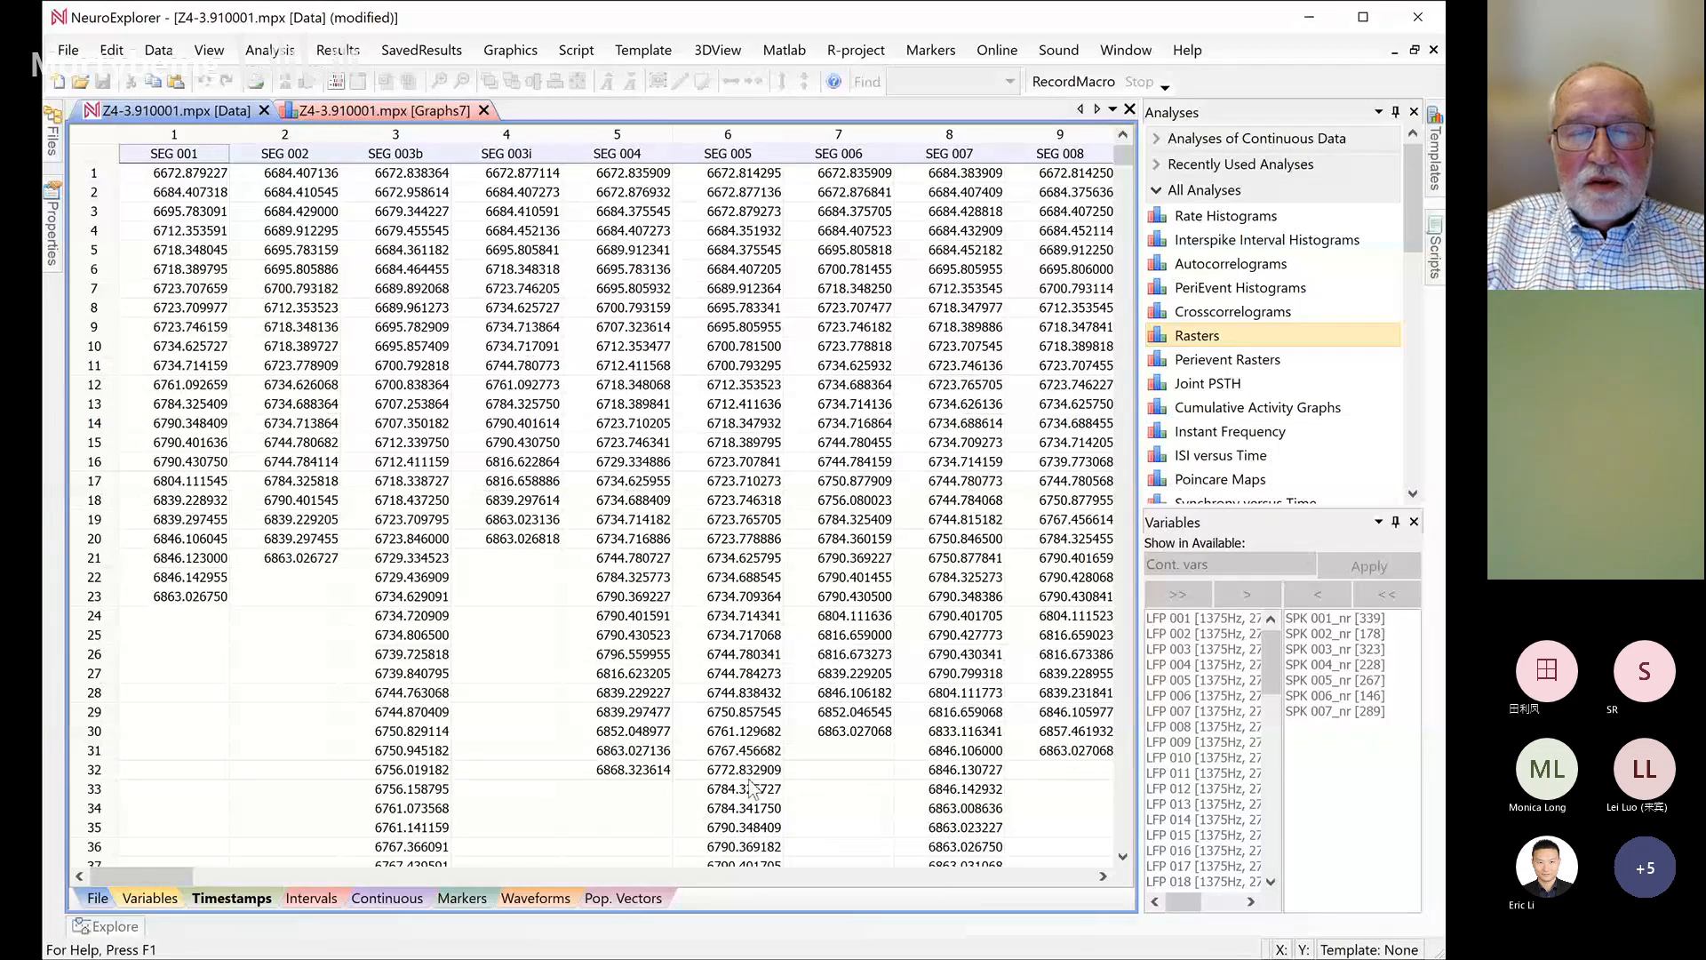
pyautogui.scroll(-1, 800, 786)
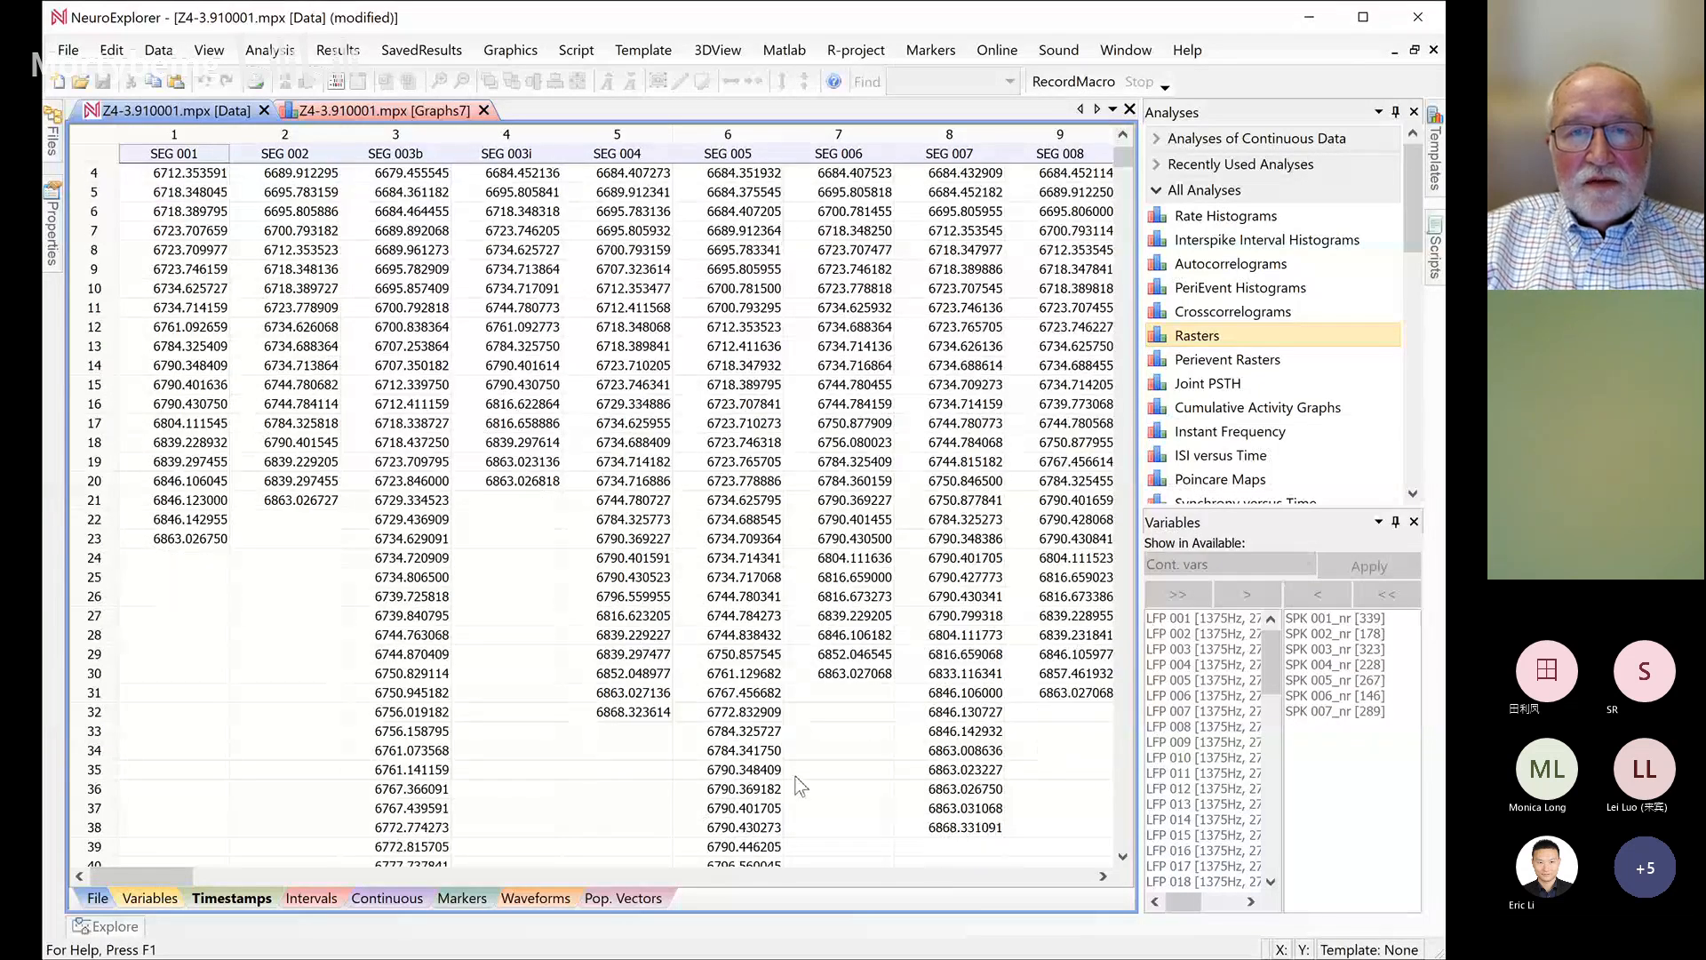
pyautogui.scroll(-3, 800, 786)
pyautogui.scroll(-1, 800, 787)
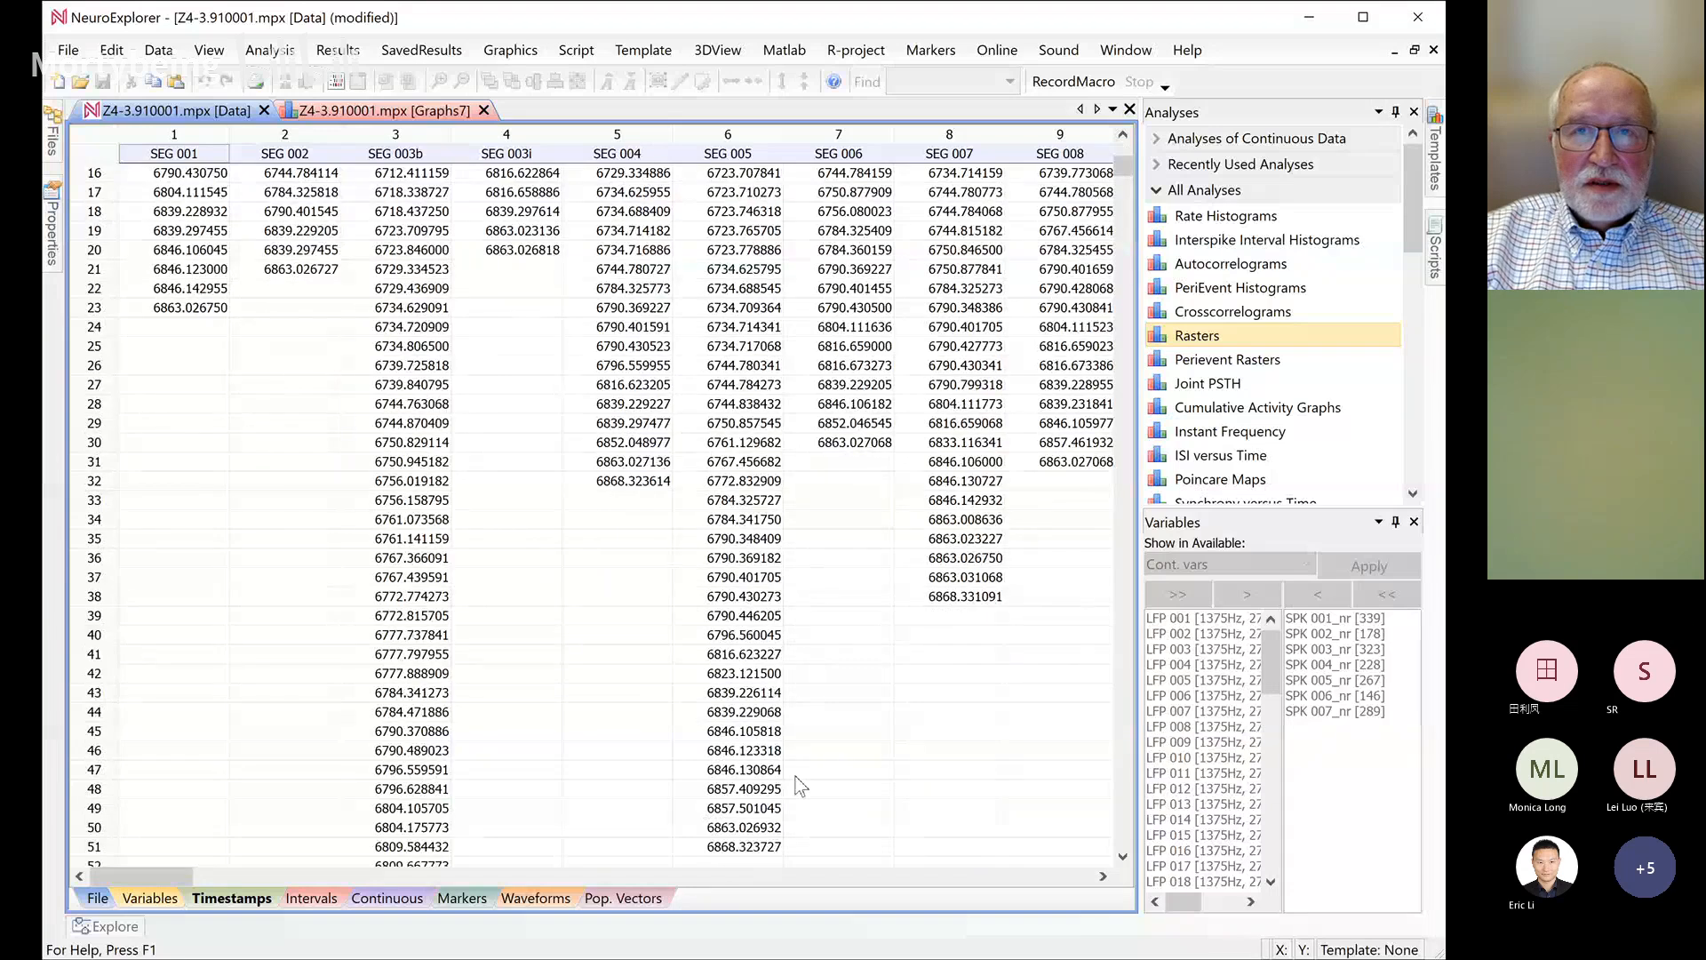
pyautogui.scroll(5, 800, 786)
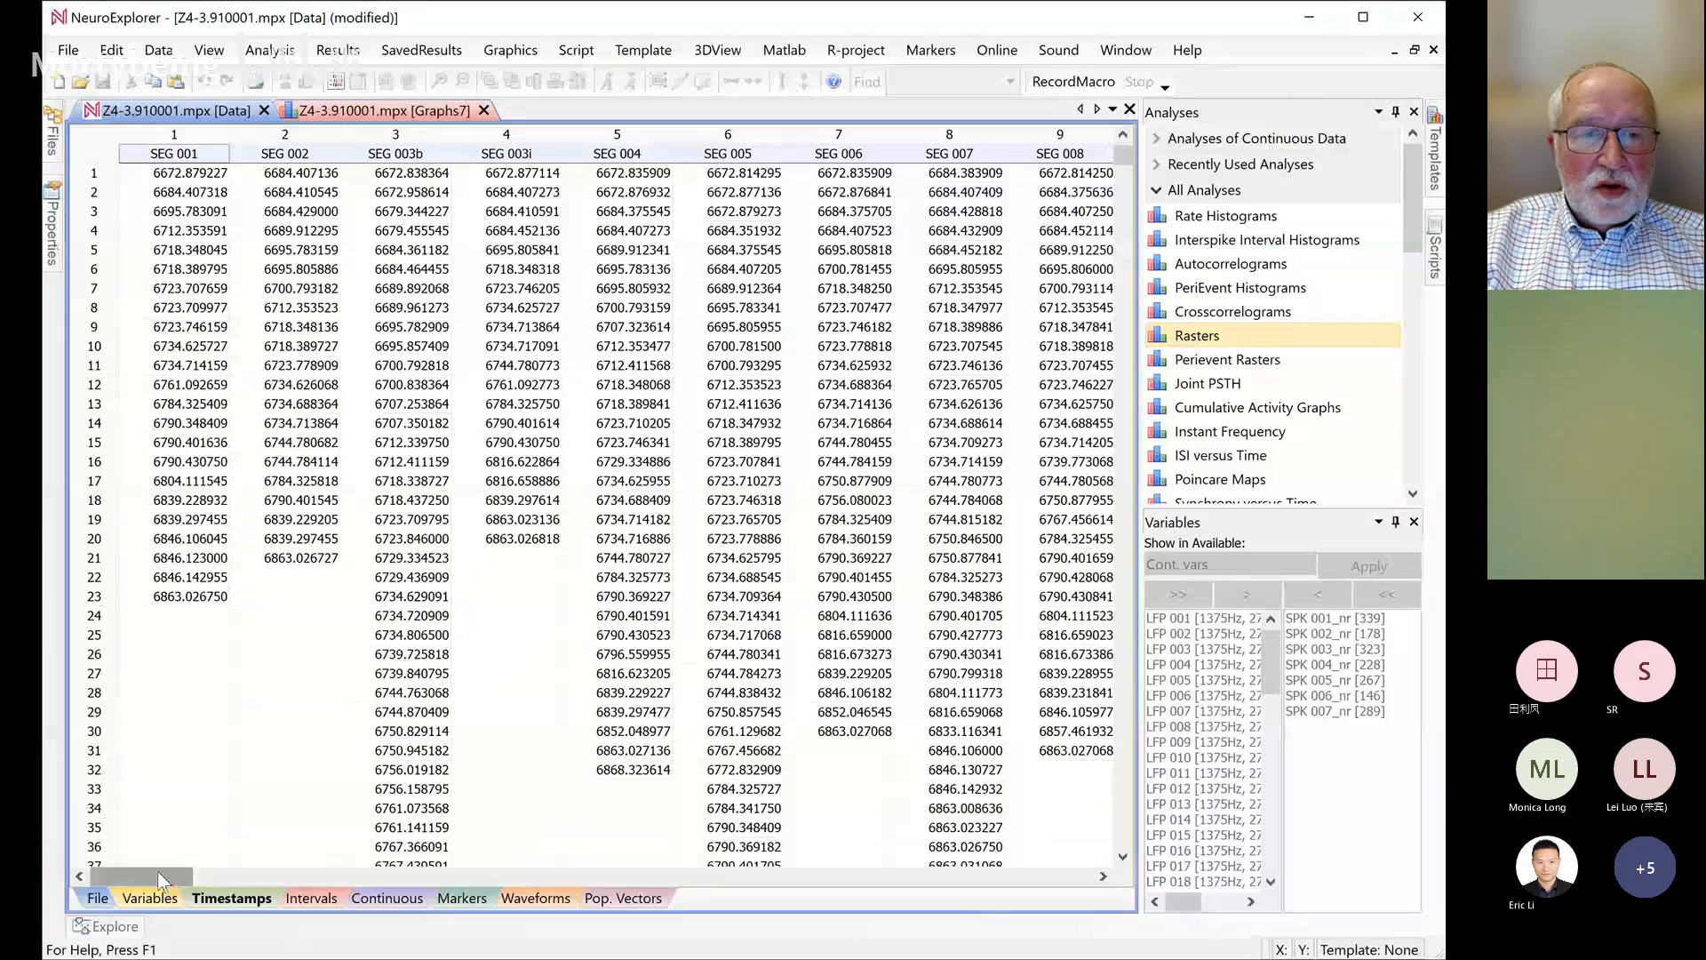
# Select the timestamp columns of SPK 001_nr through SPK 004_nr and show the copy and paste options for them
pyautogui.moveTo(157, 871); pyautogui.dragTo(363, 887)
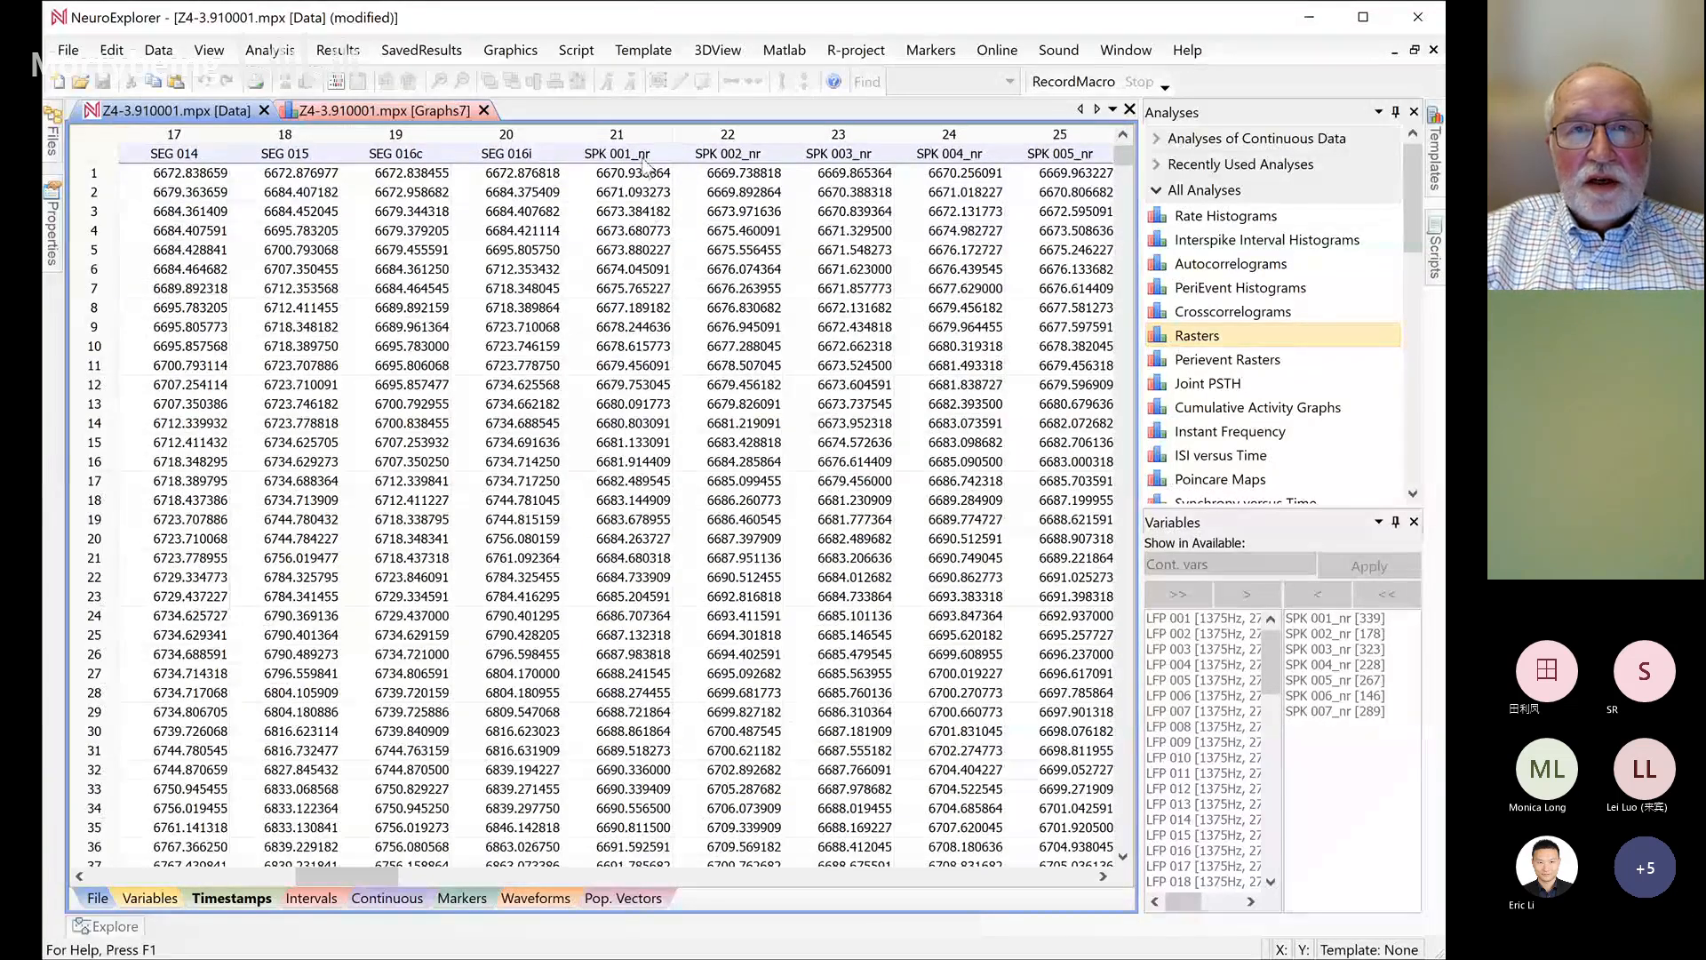
pyautogui.moveTo(642, 144); pyautogui.dragTo(923, 144)
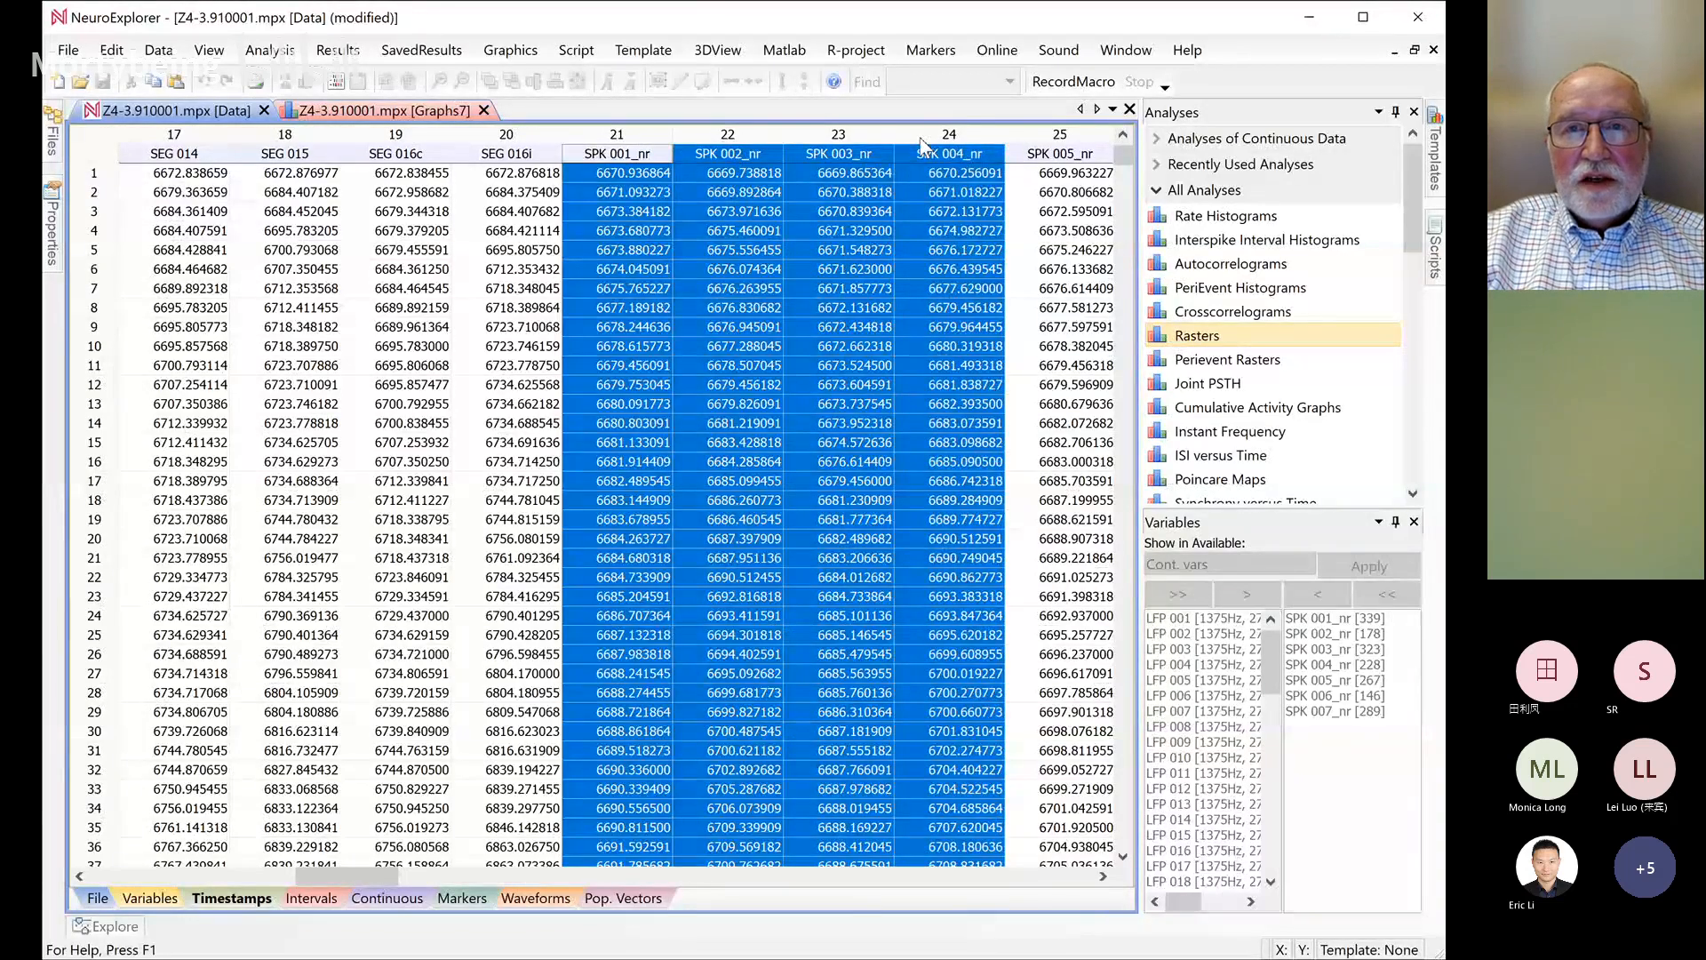
pyautogui.rightClick(924, 158)
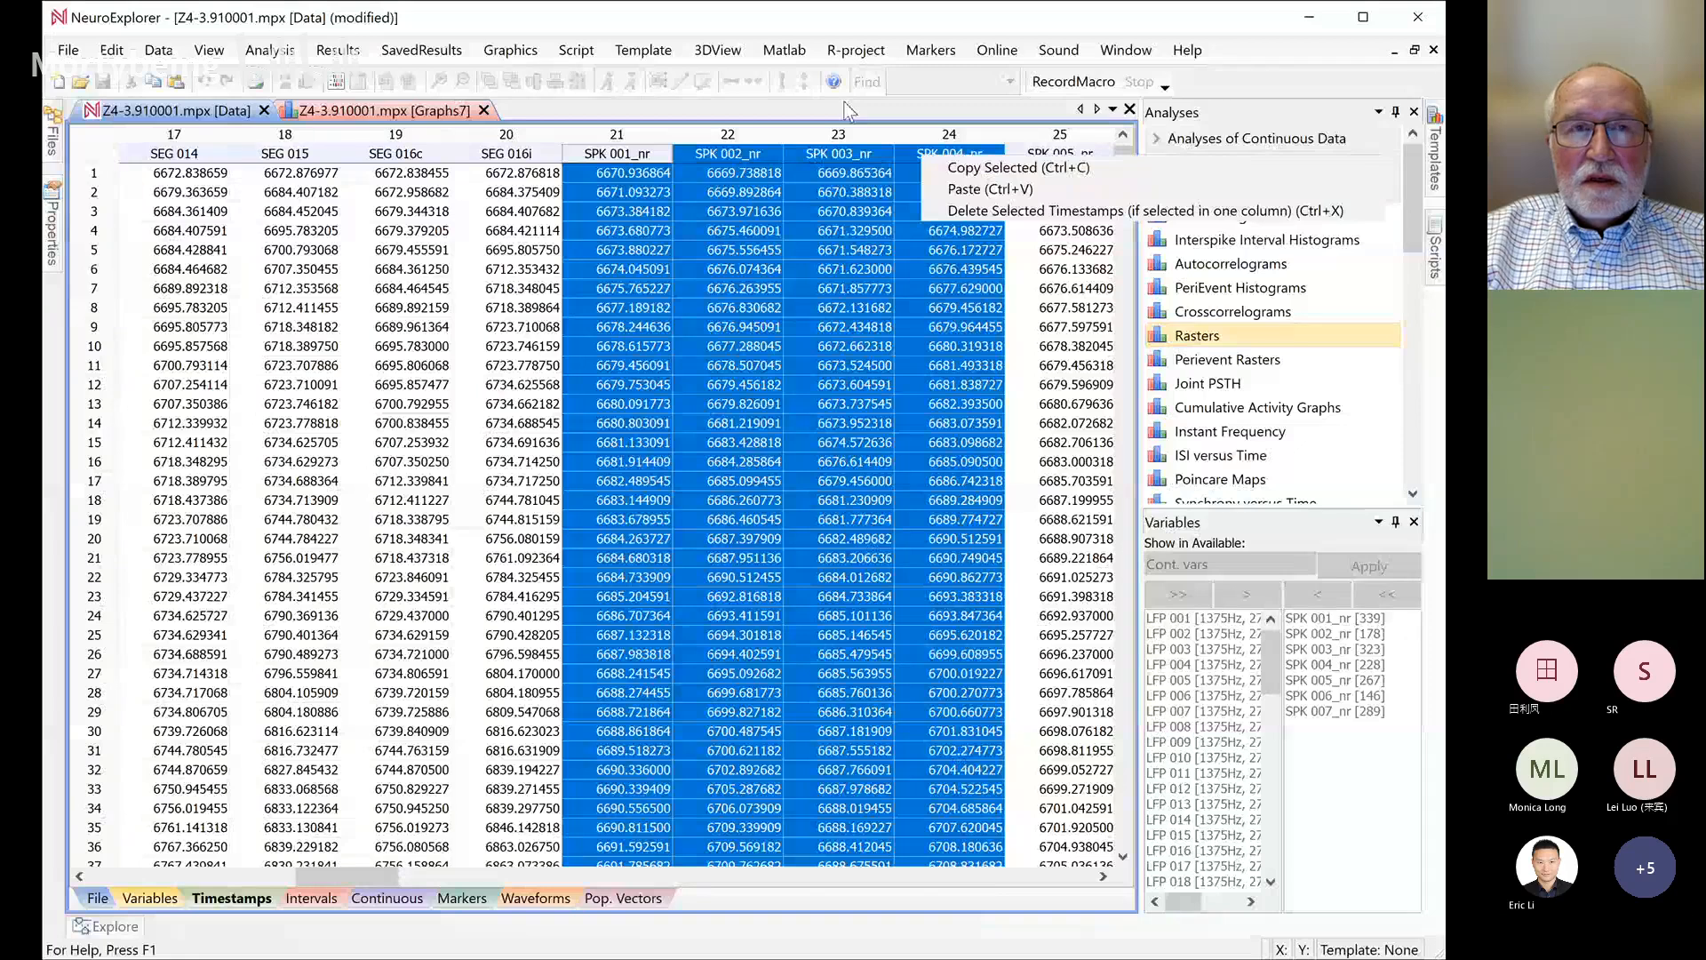
# Close the raster graph and return to the variables list of the data file
pyautogui.click(396, 112)
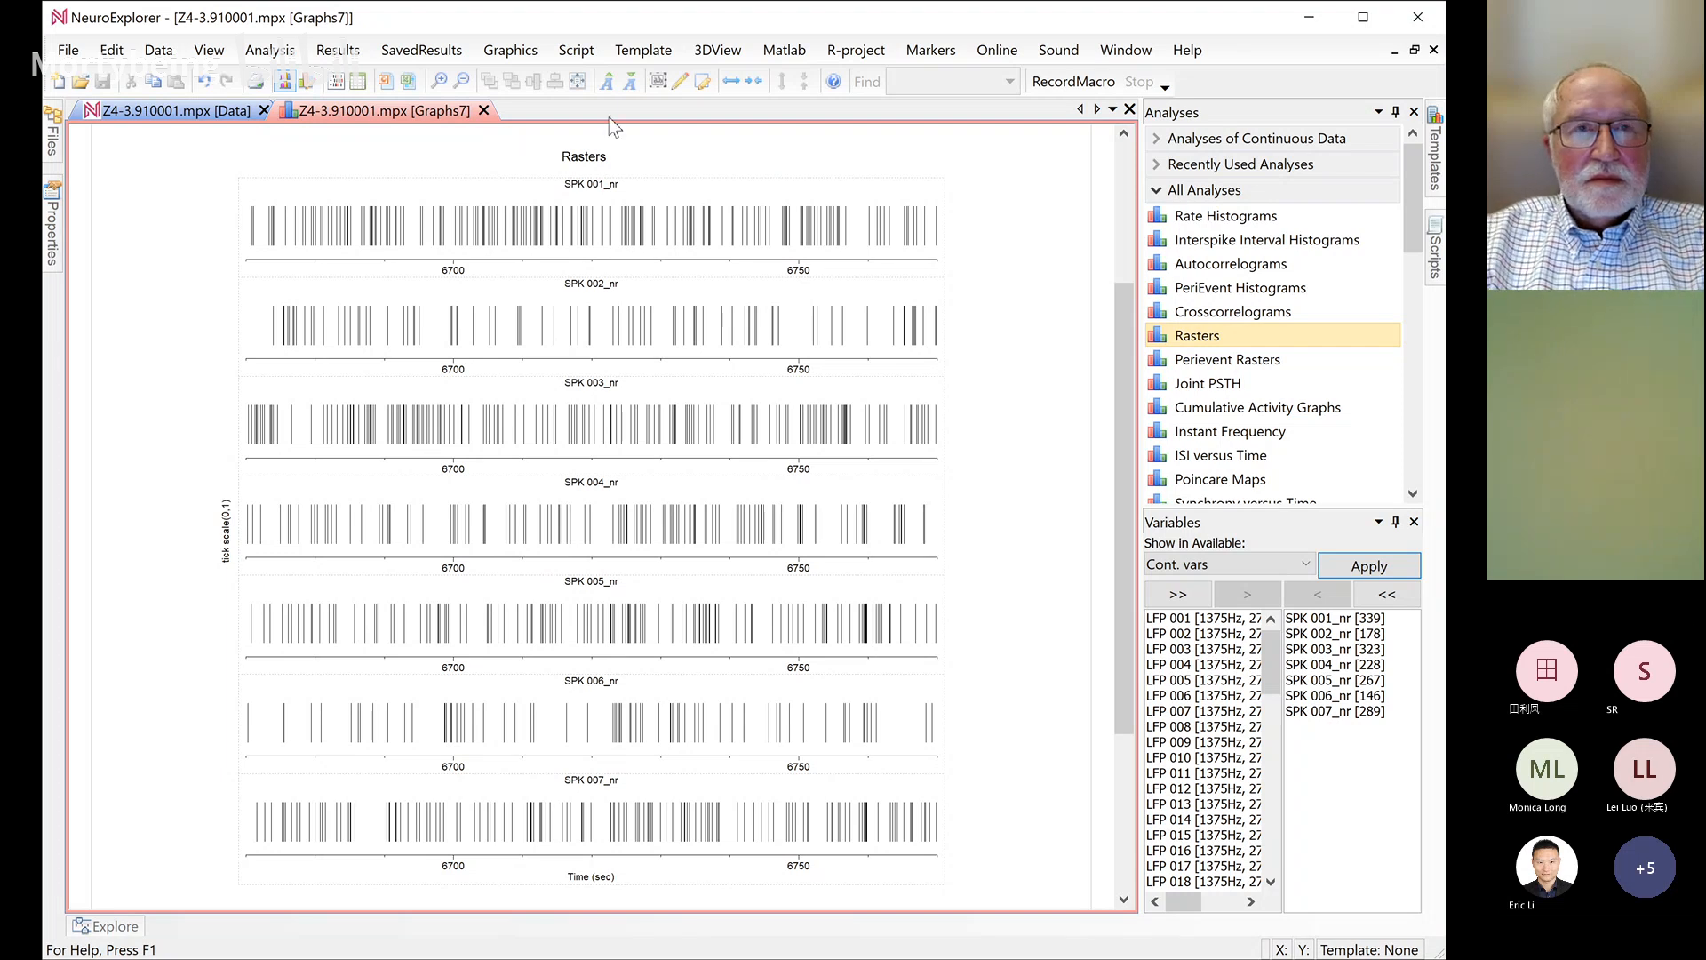
pyautogui.click(484, 110)
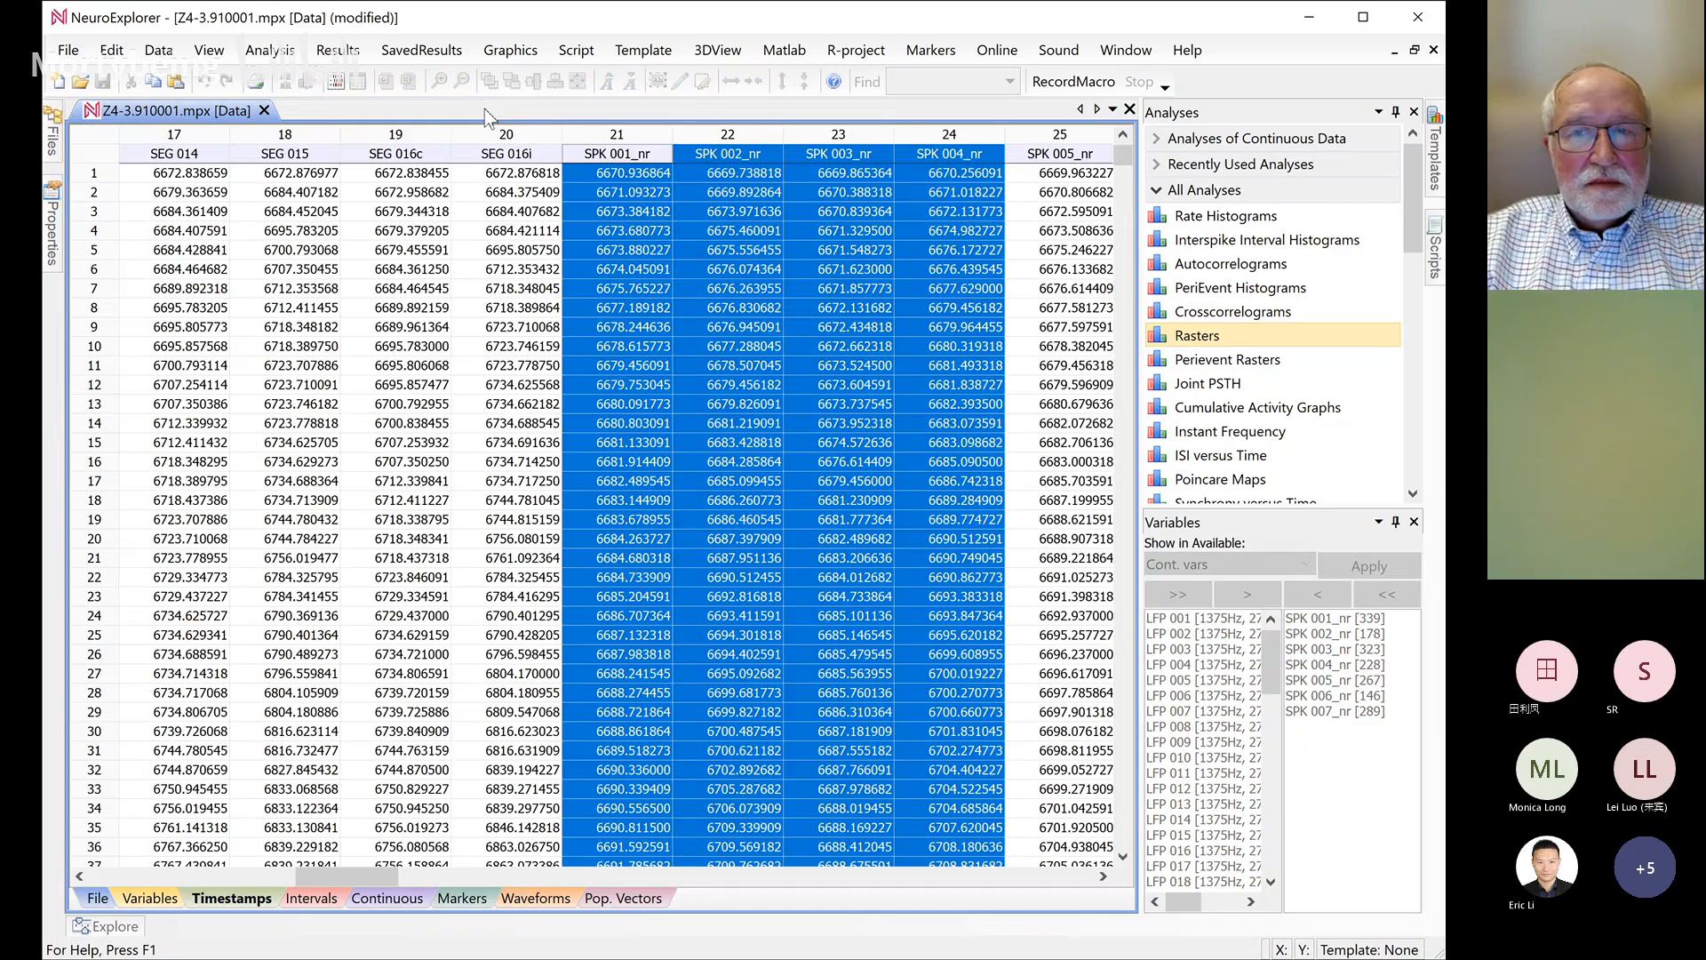
pyautogui.click(150, 899)
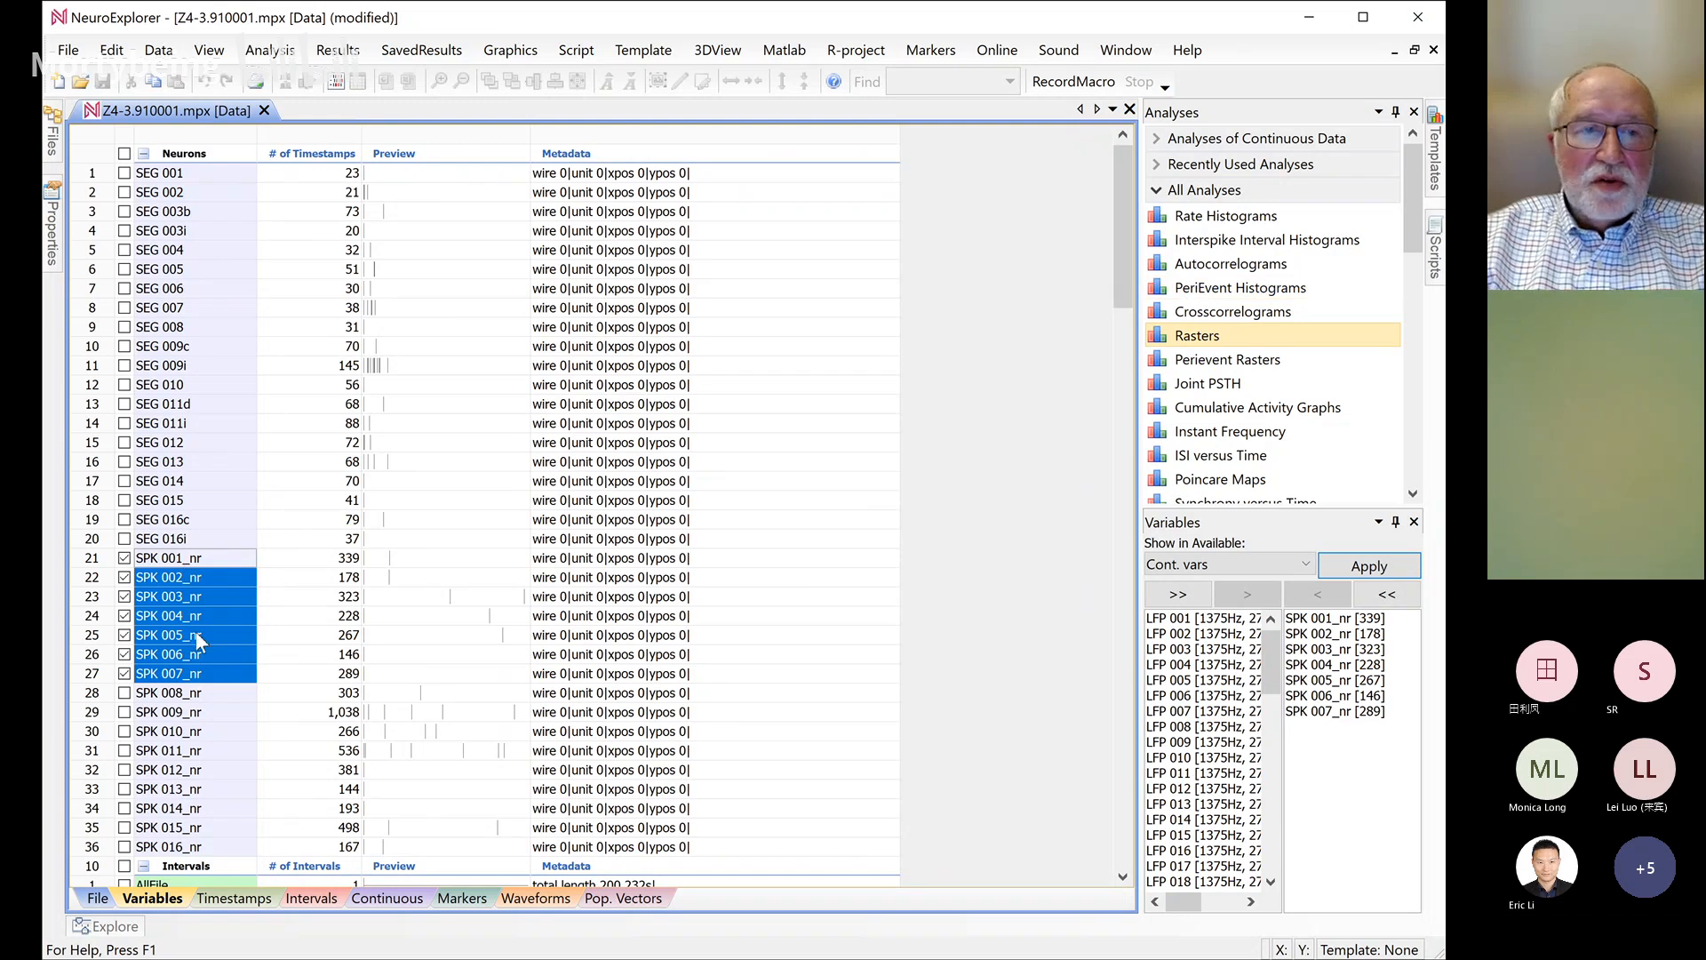
# Start a PeriEvent Histograms analysis with SPK 001_nr as the fixed reference event for all graphs
pyautogui.doubleClick(1240, 288)
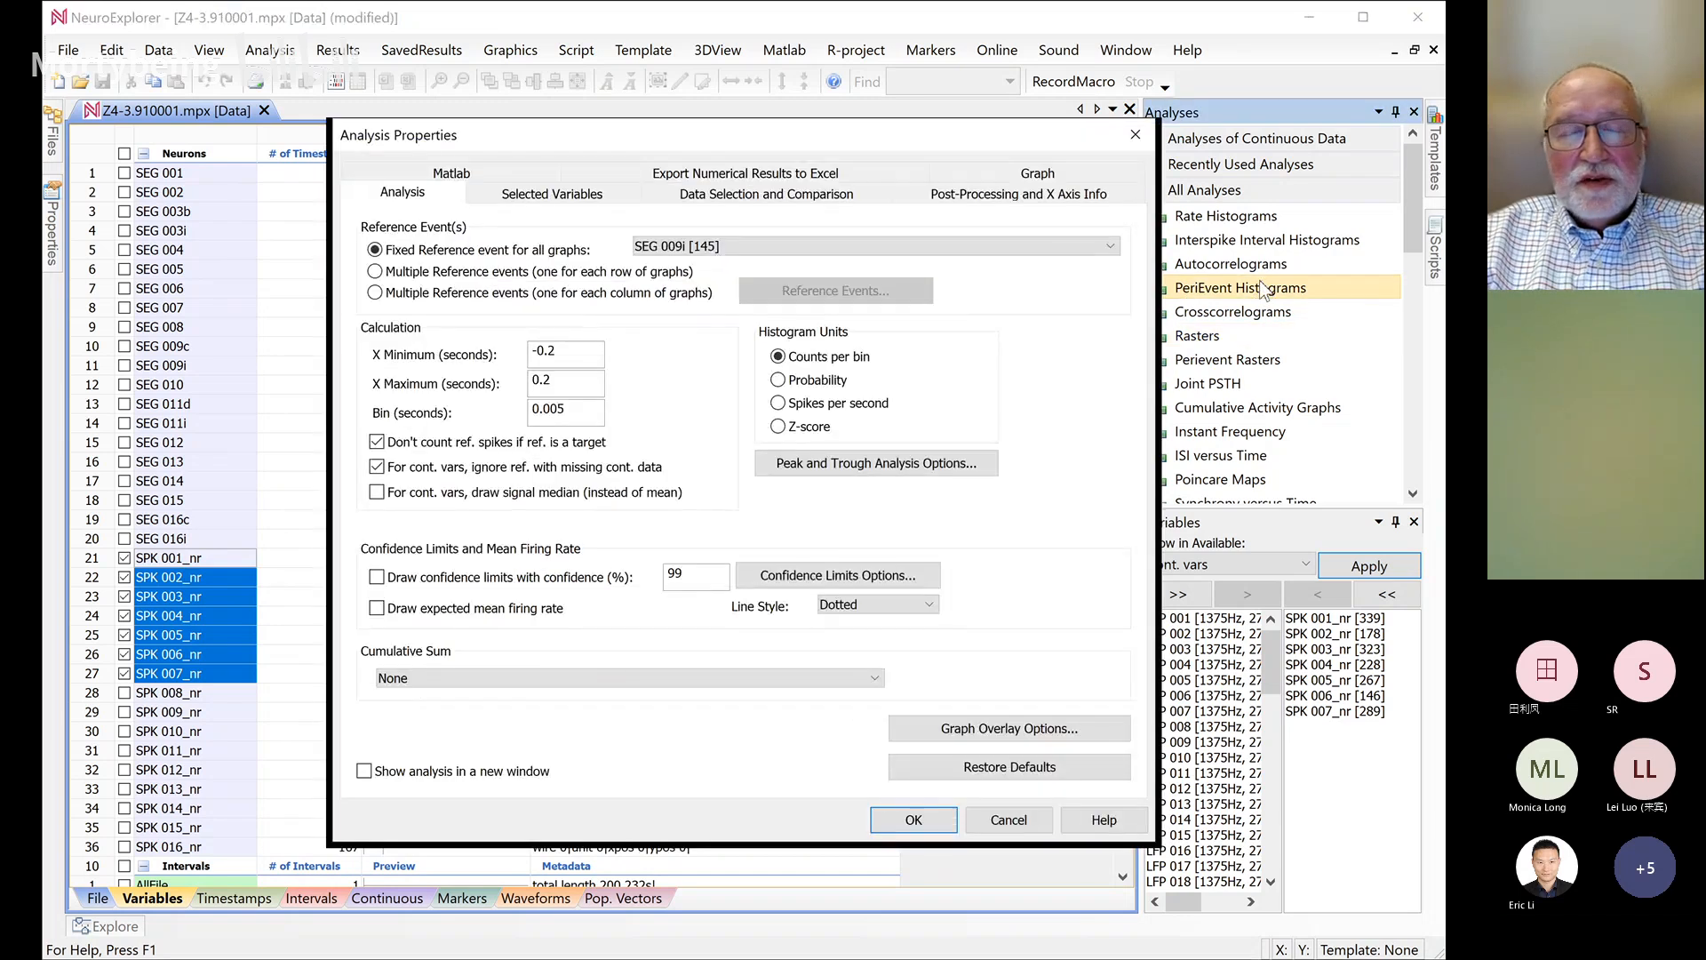
pyautogui.click(651, 249)
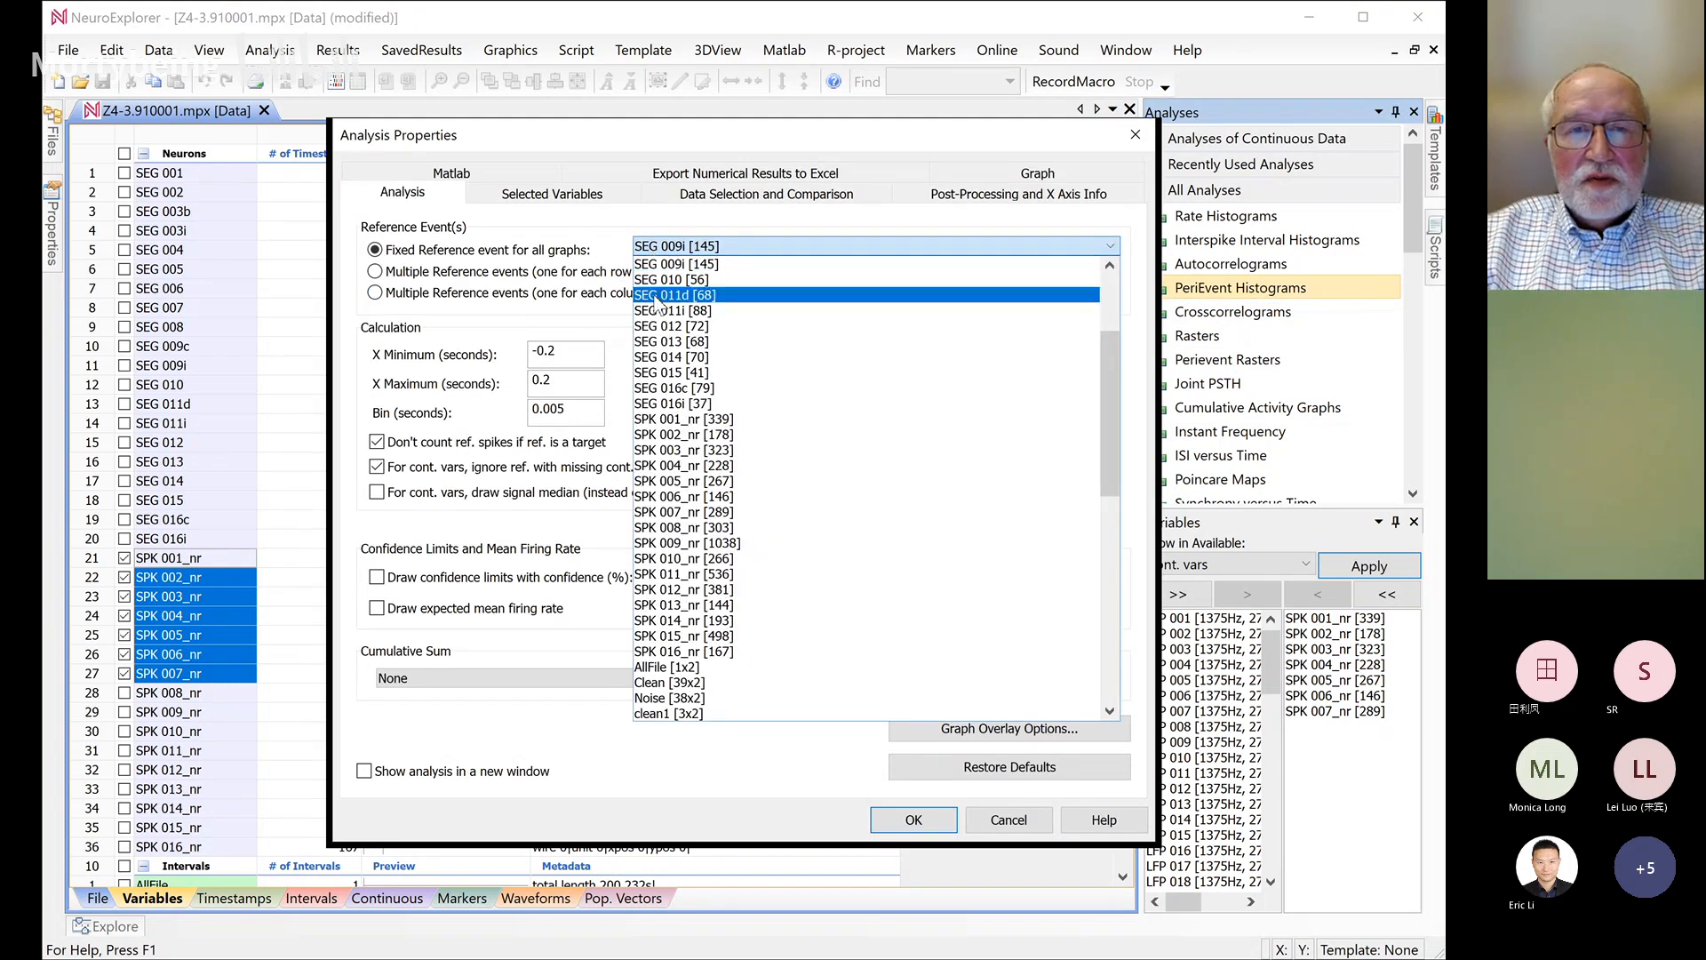
pyautogui.click(658, 422)
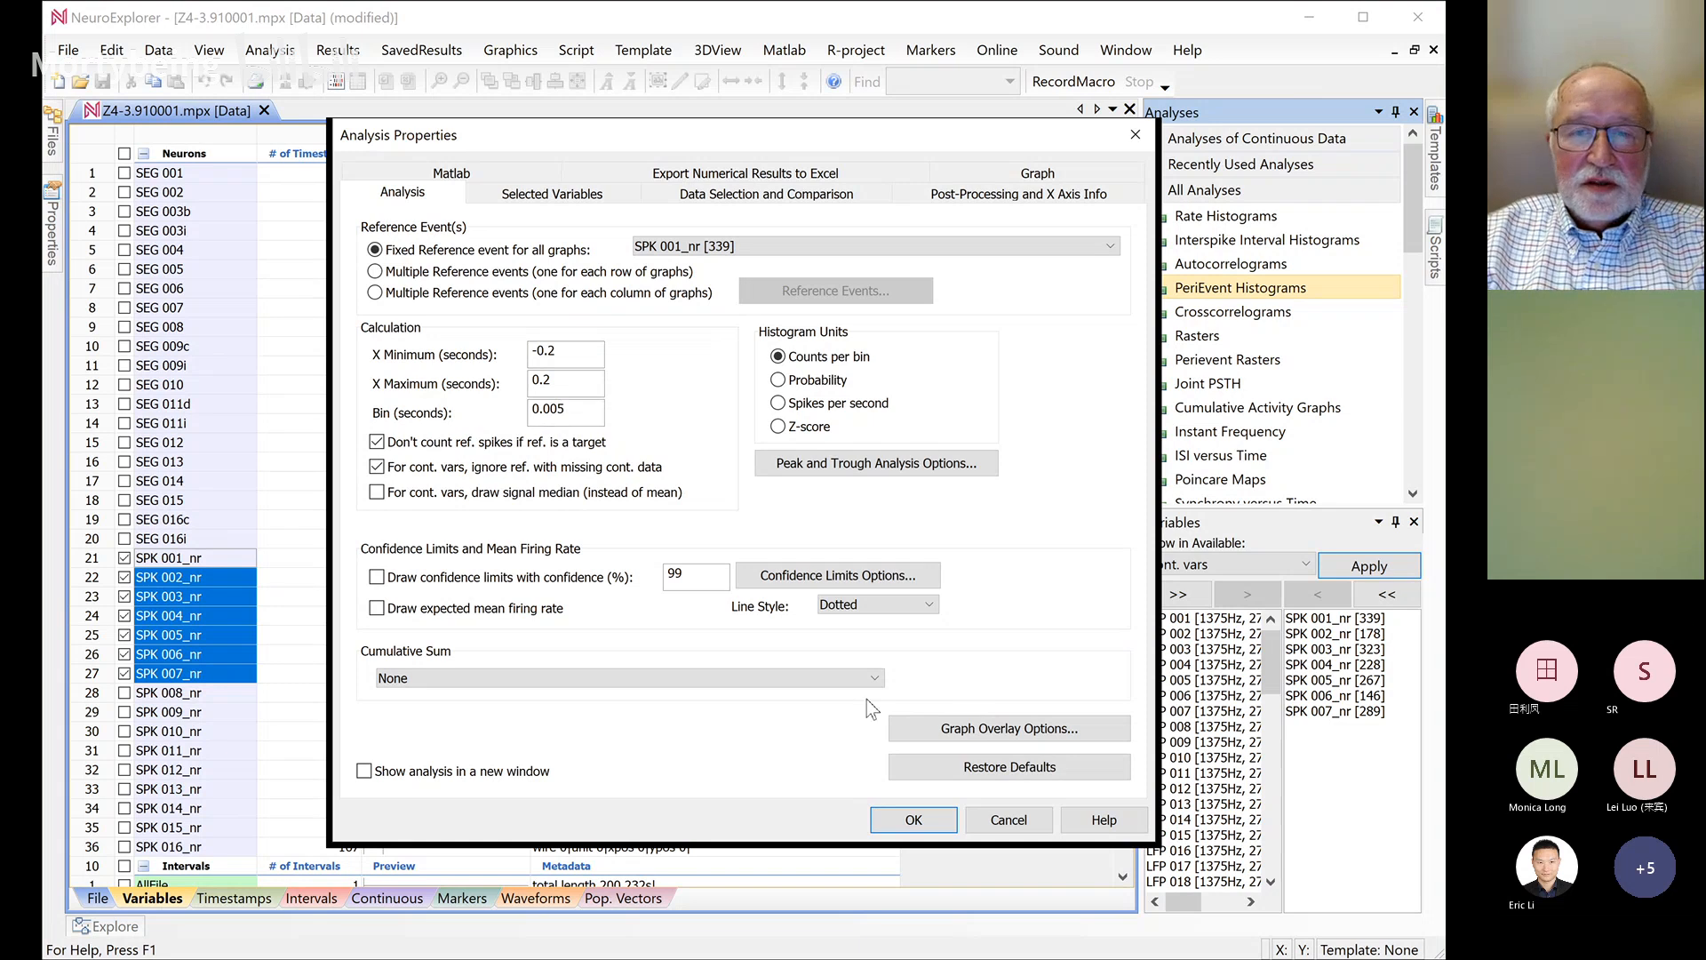
# Keep the Single Filter type, set the interval filter to None, and run the PeriEvent Histograms analysis
pyautogui.click(796, 194)
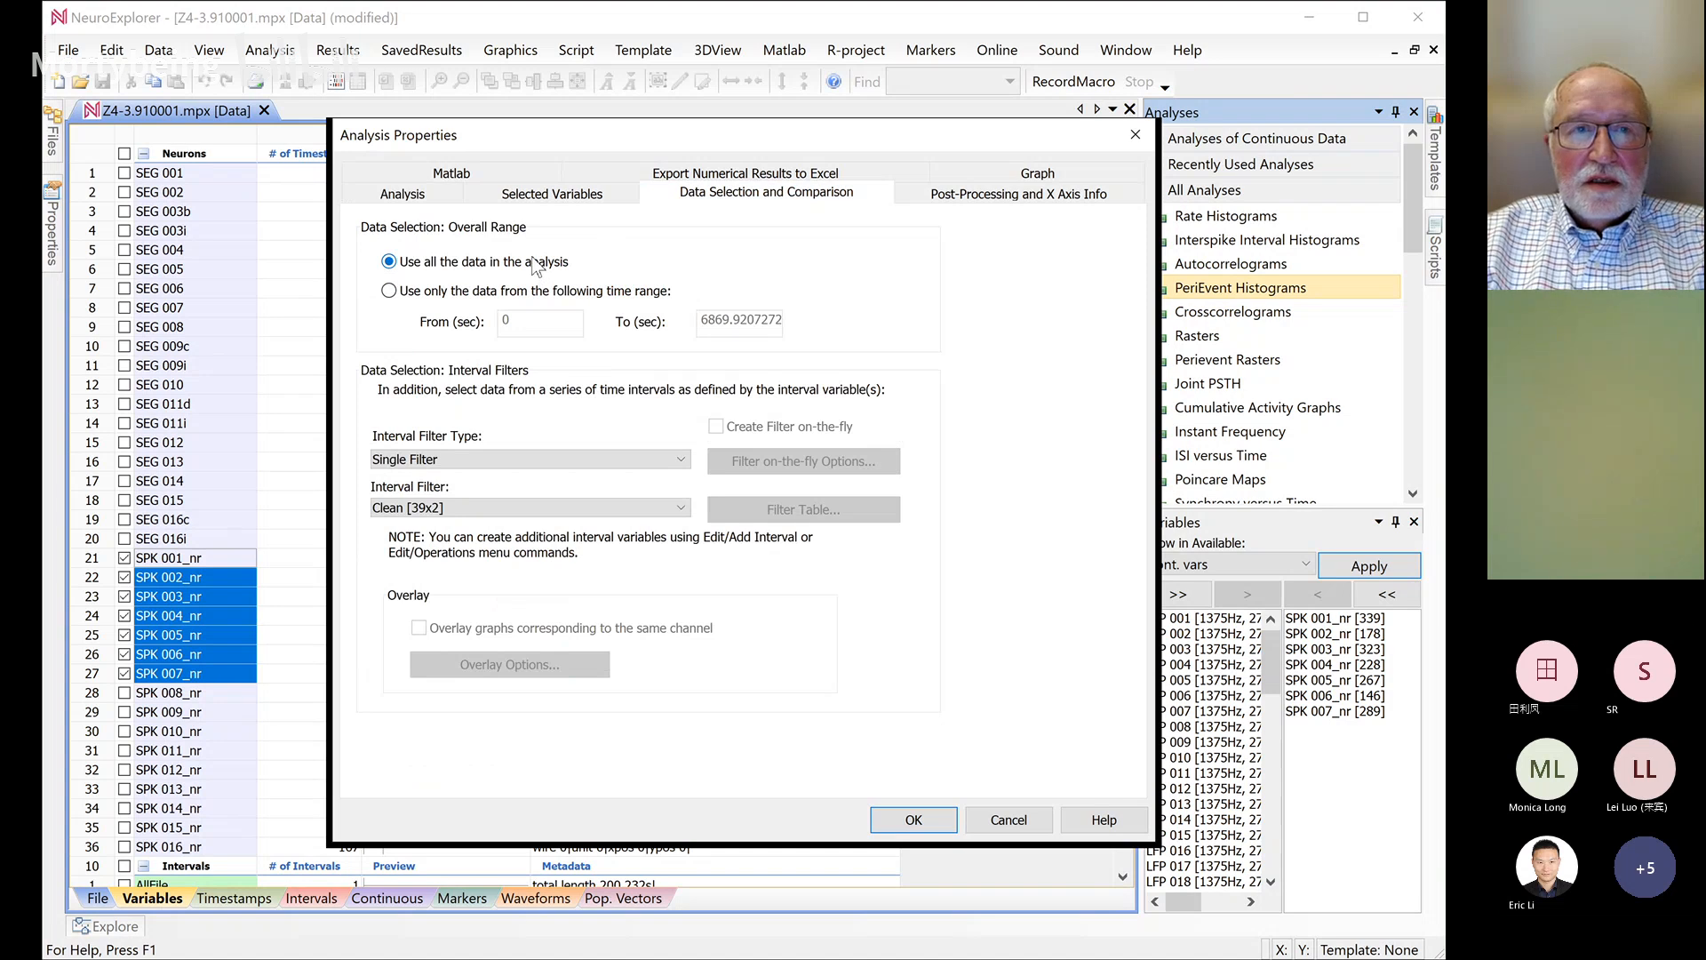
pyautogui.click(569, 461)
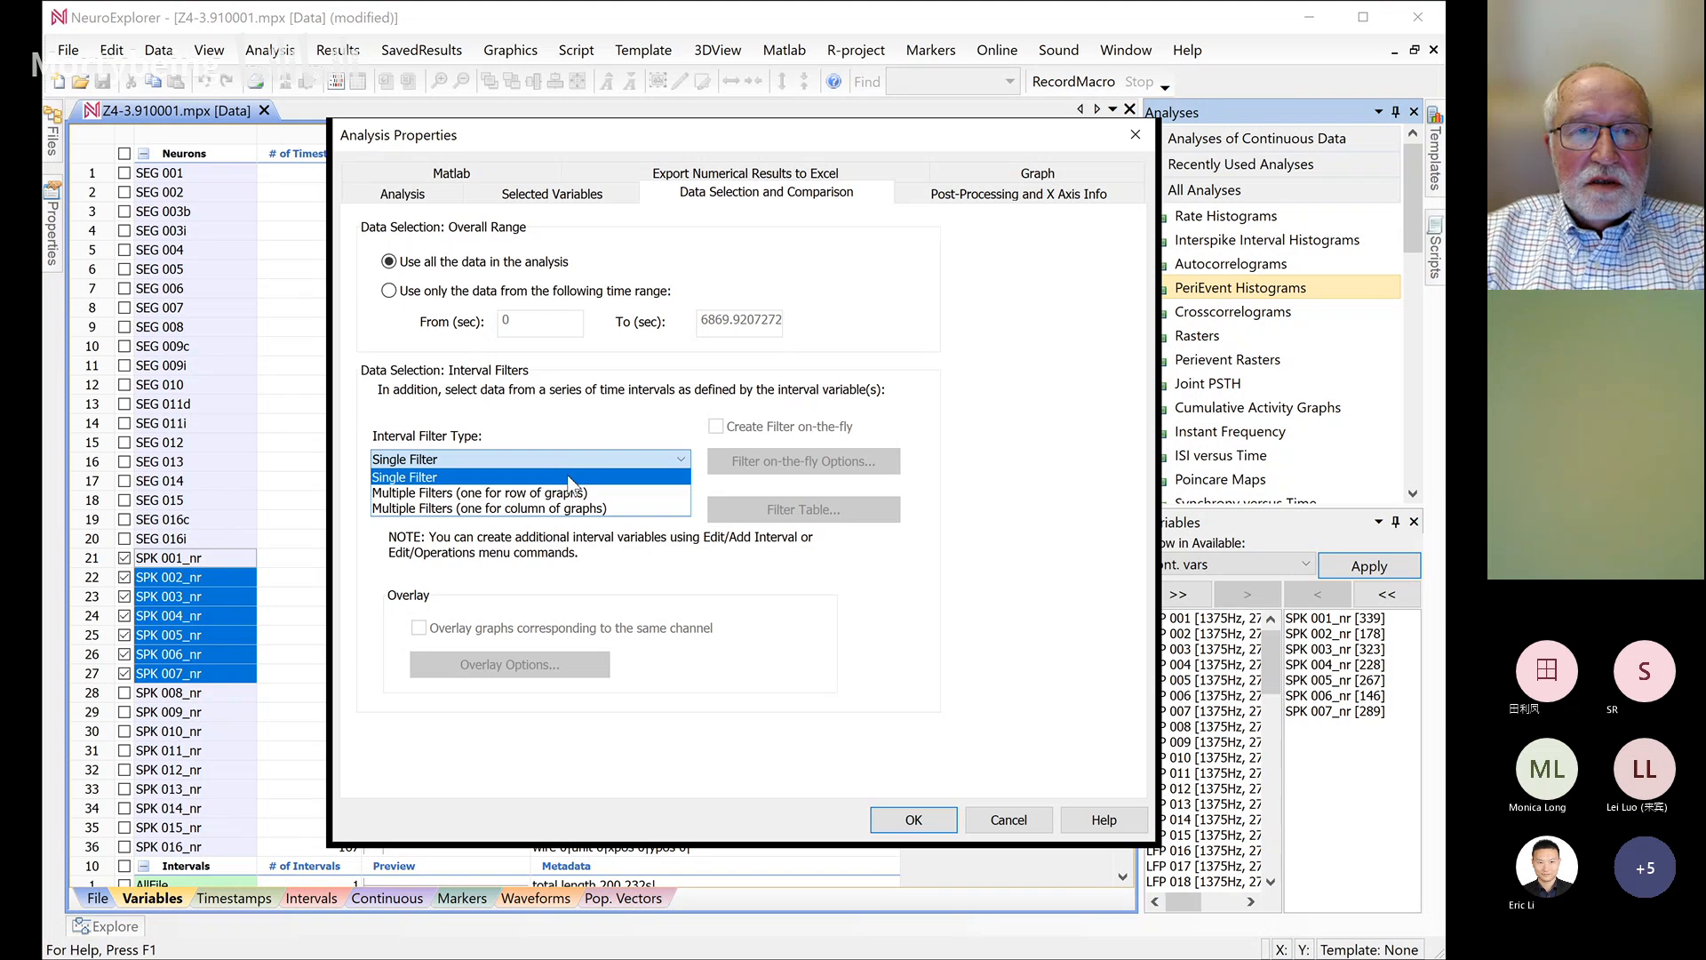
pyautogui.click(569, 479)
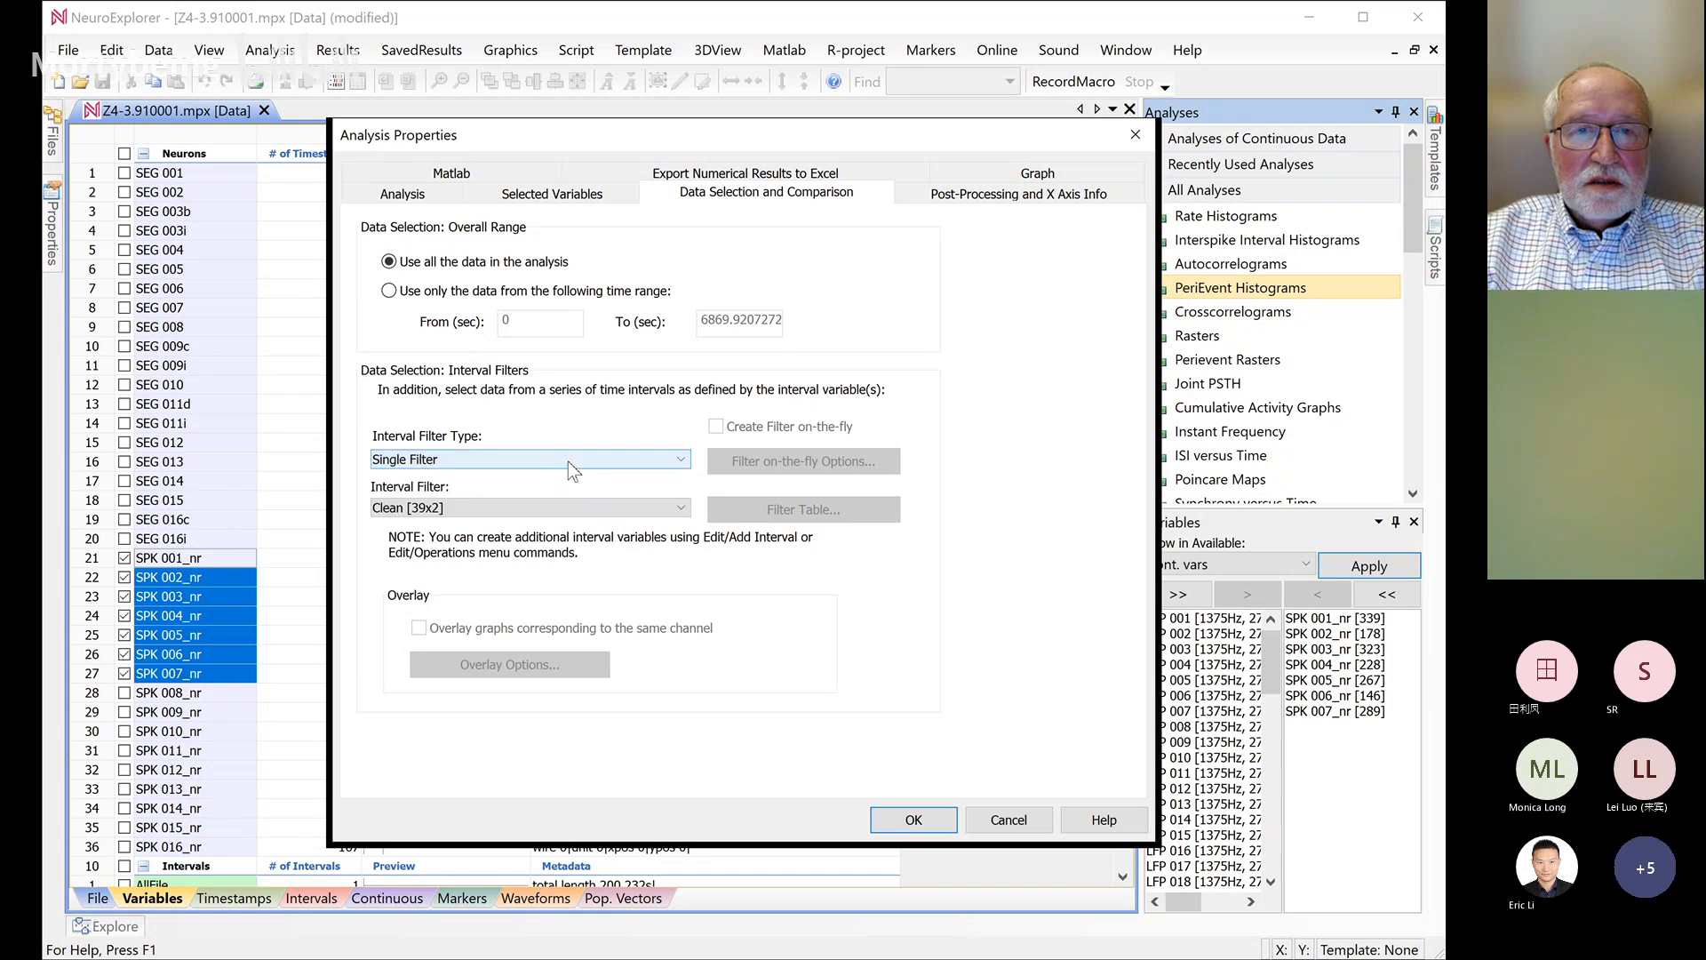
pyautogui.click(574, 508)
pyautogui.click(560, 526)
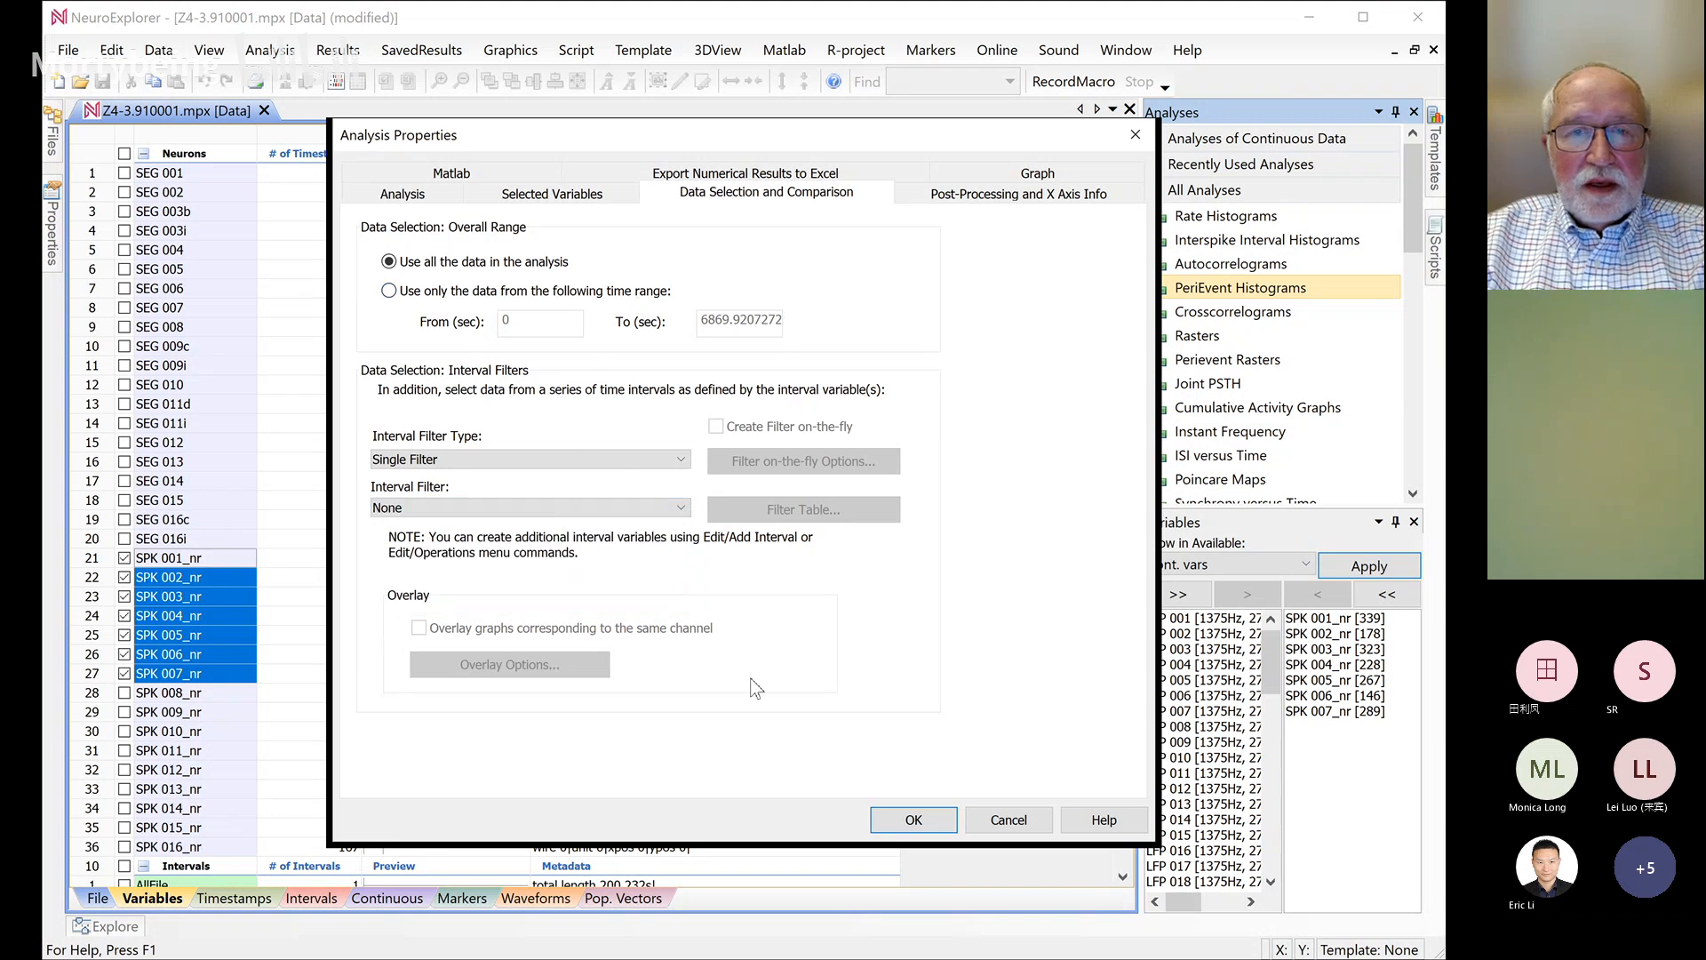
pyautogui.click(913, 819)
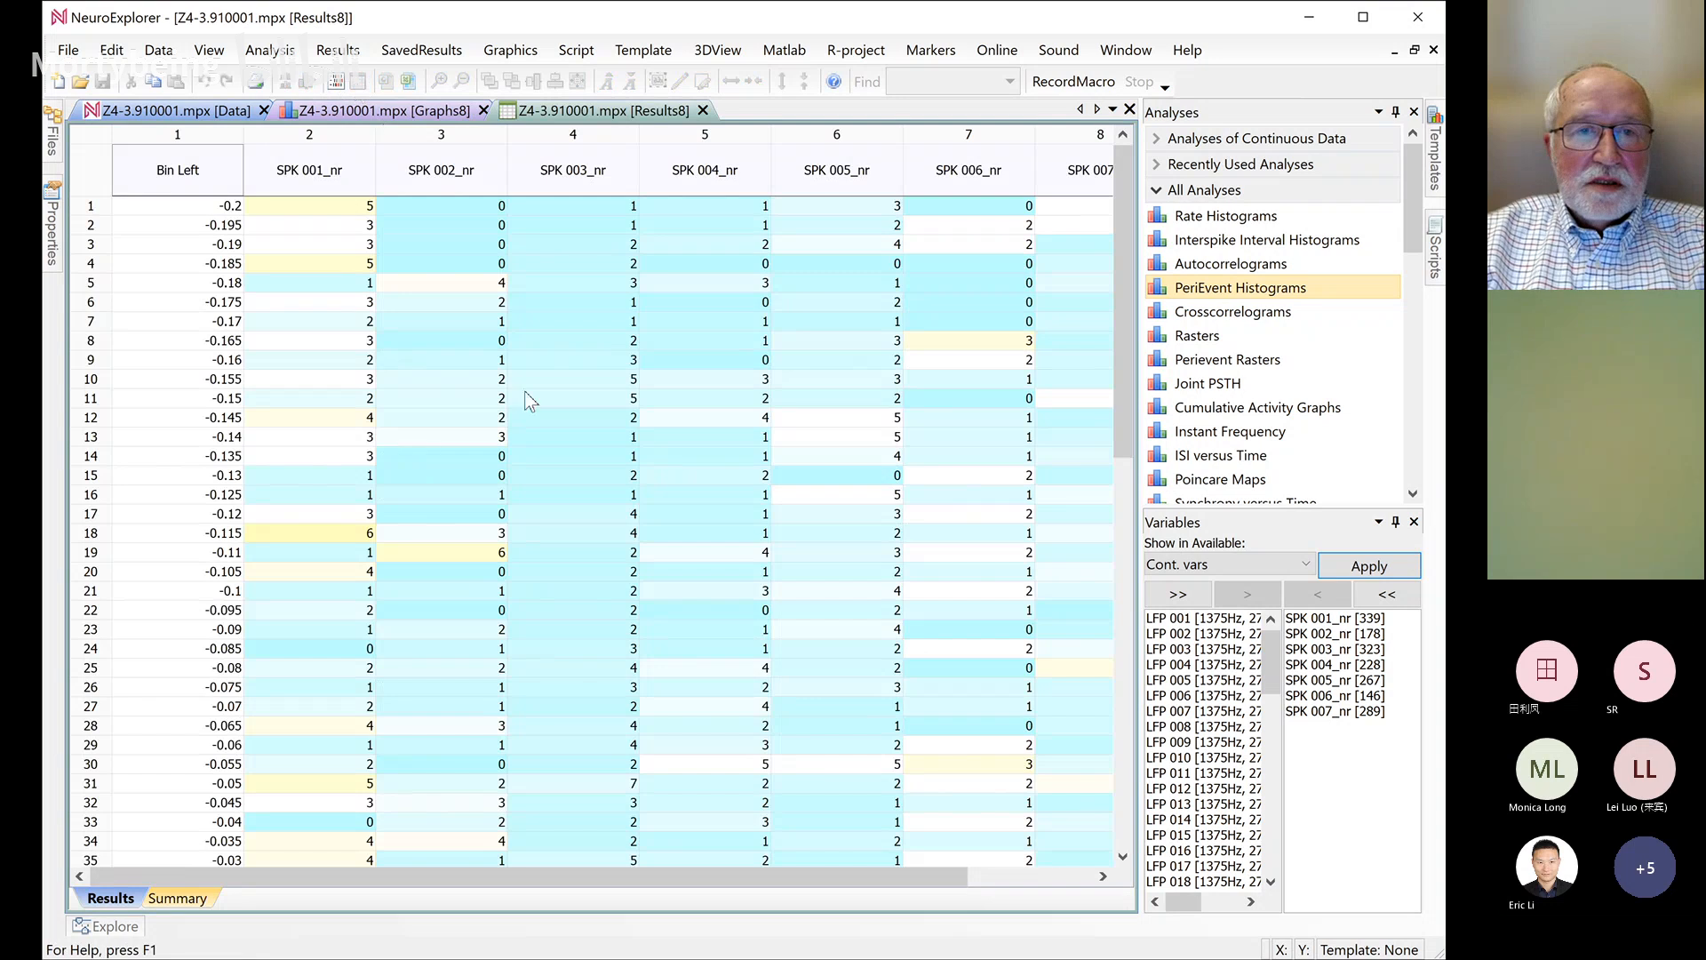
# Examine the perievent histogram bin counts and the summary statistics, including the peak Z-score and peak position of each neuron
pyautogui.scroll(-6, 556, 464)
pyautogui.scroll(6, 556, 464)
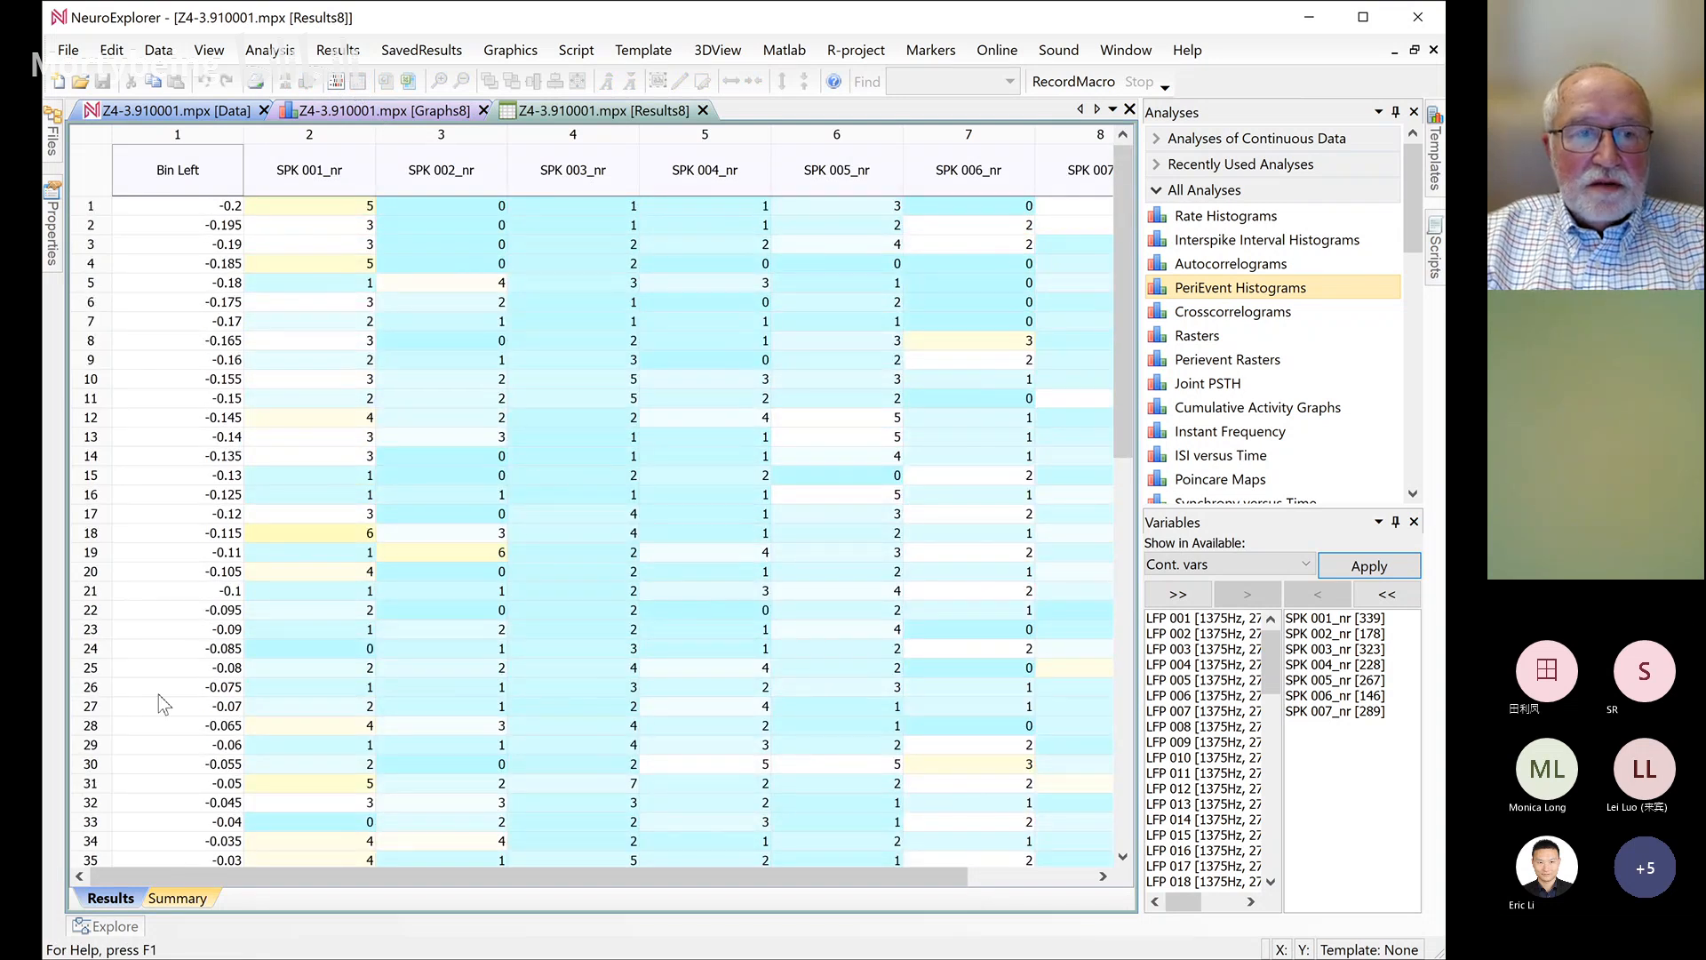
pyautogui.click(199, 887)
pyautogui.moveTo(199, 882); pyautogui.dragTo(825, 892)
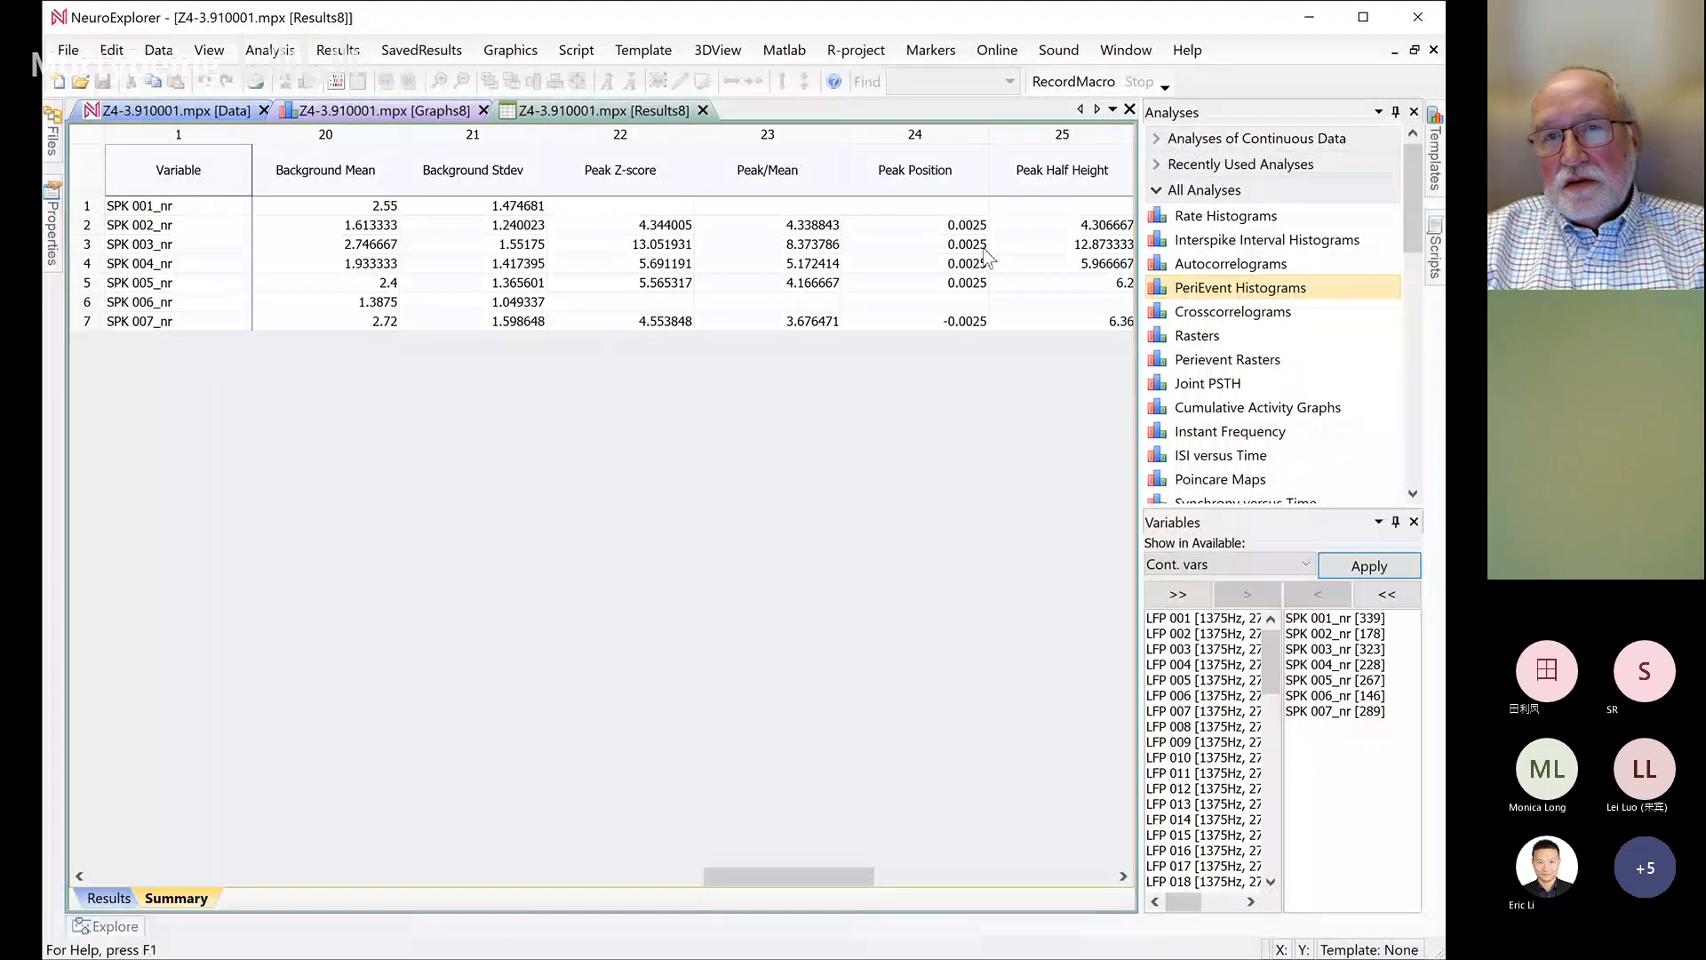
# Return to the histogram graphs and run a Perievent Rasters analysis with SPK 001_nr as the fixed reference event for all graphs
pyautogui.click(366, 111)
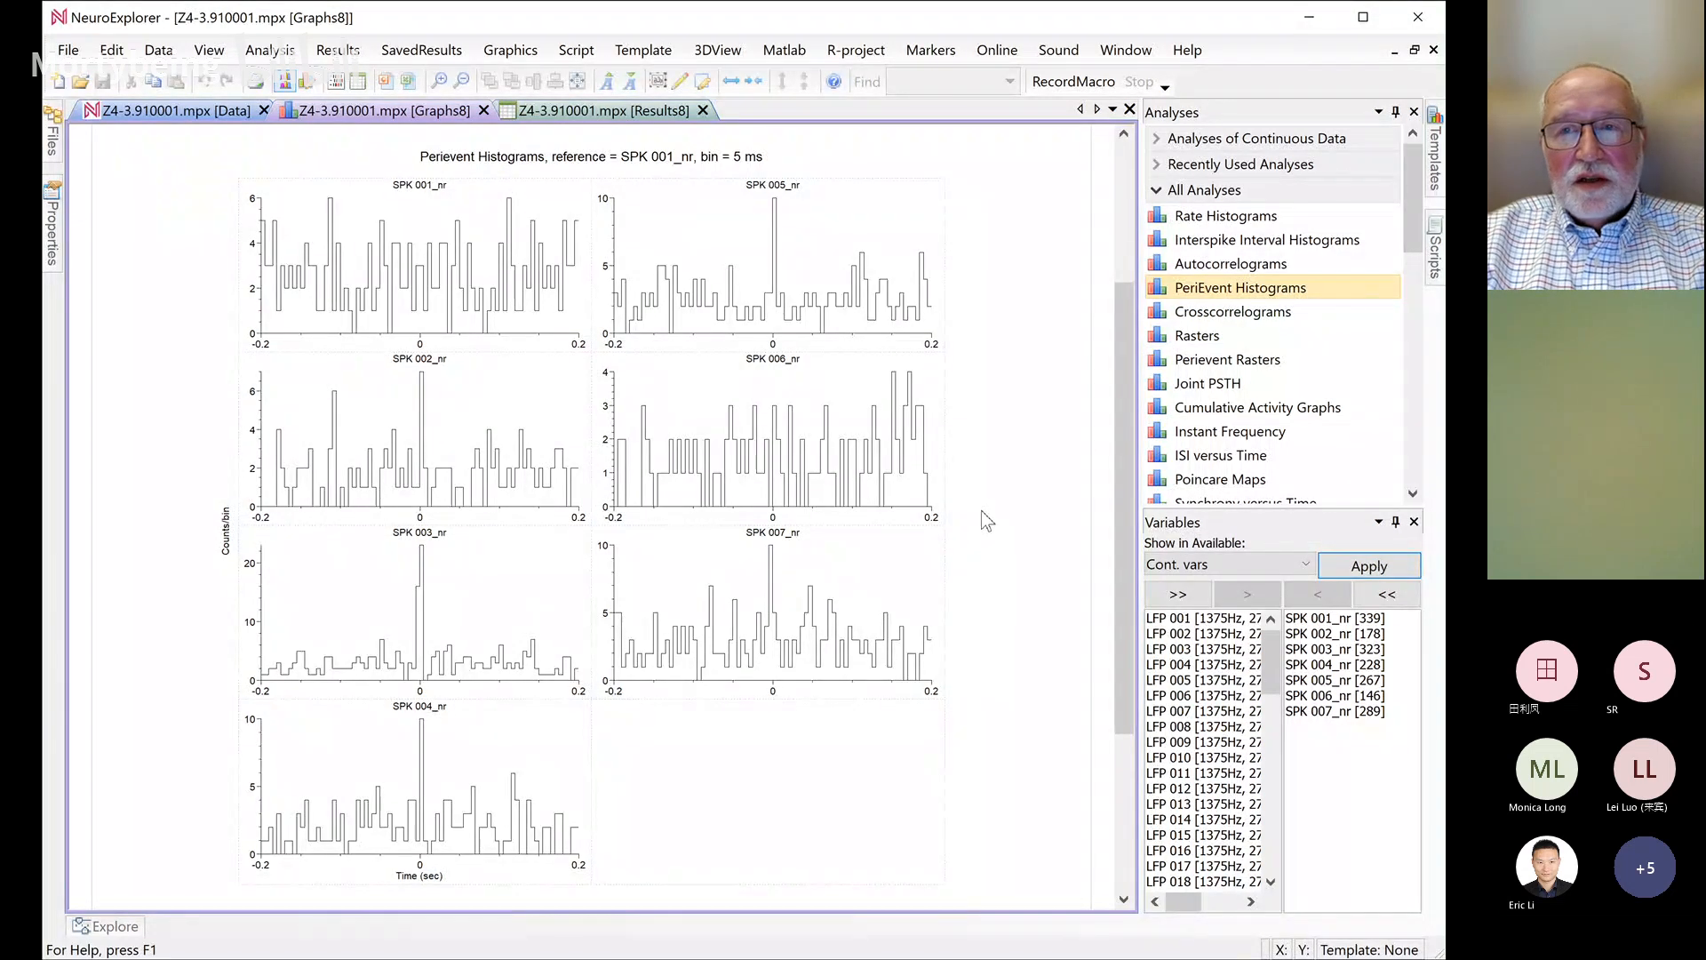
pyautogui.doubleClick(1187, 360)
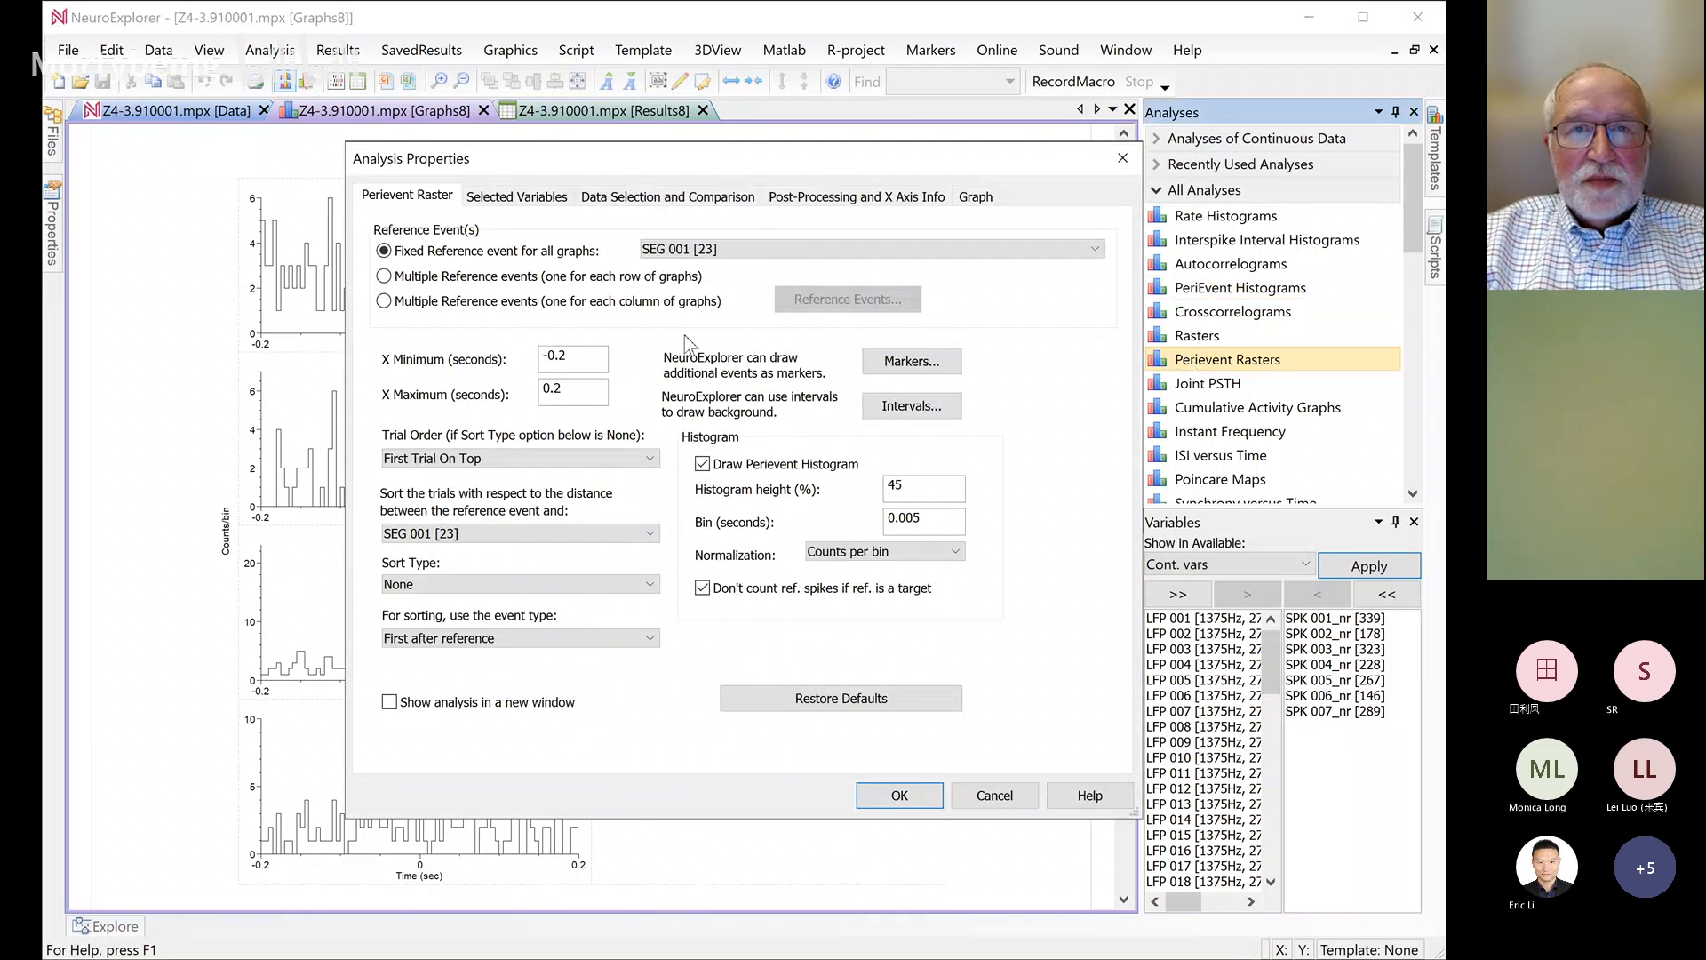
pyautogui.click(689, 250)
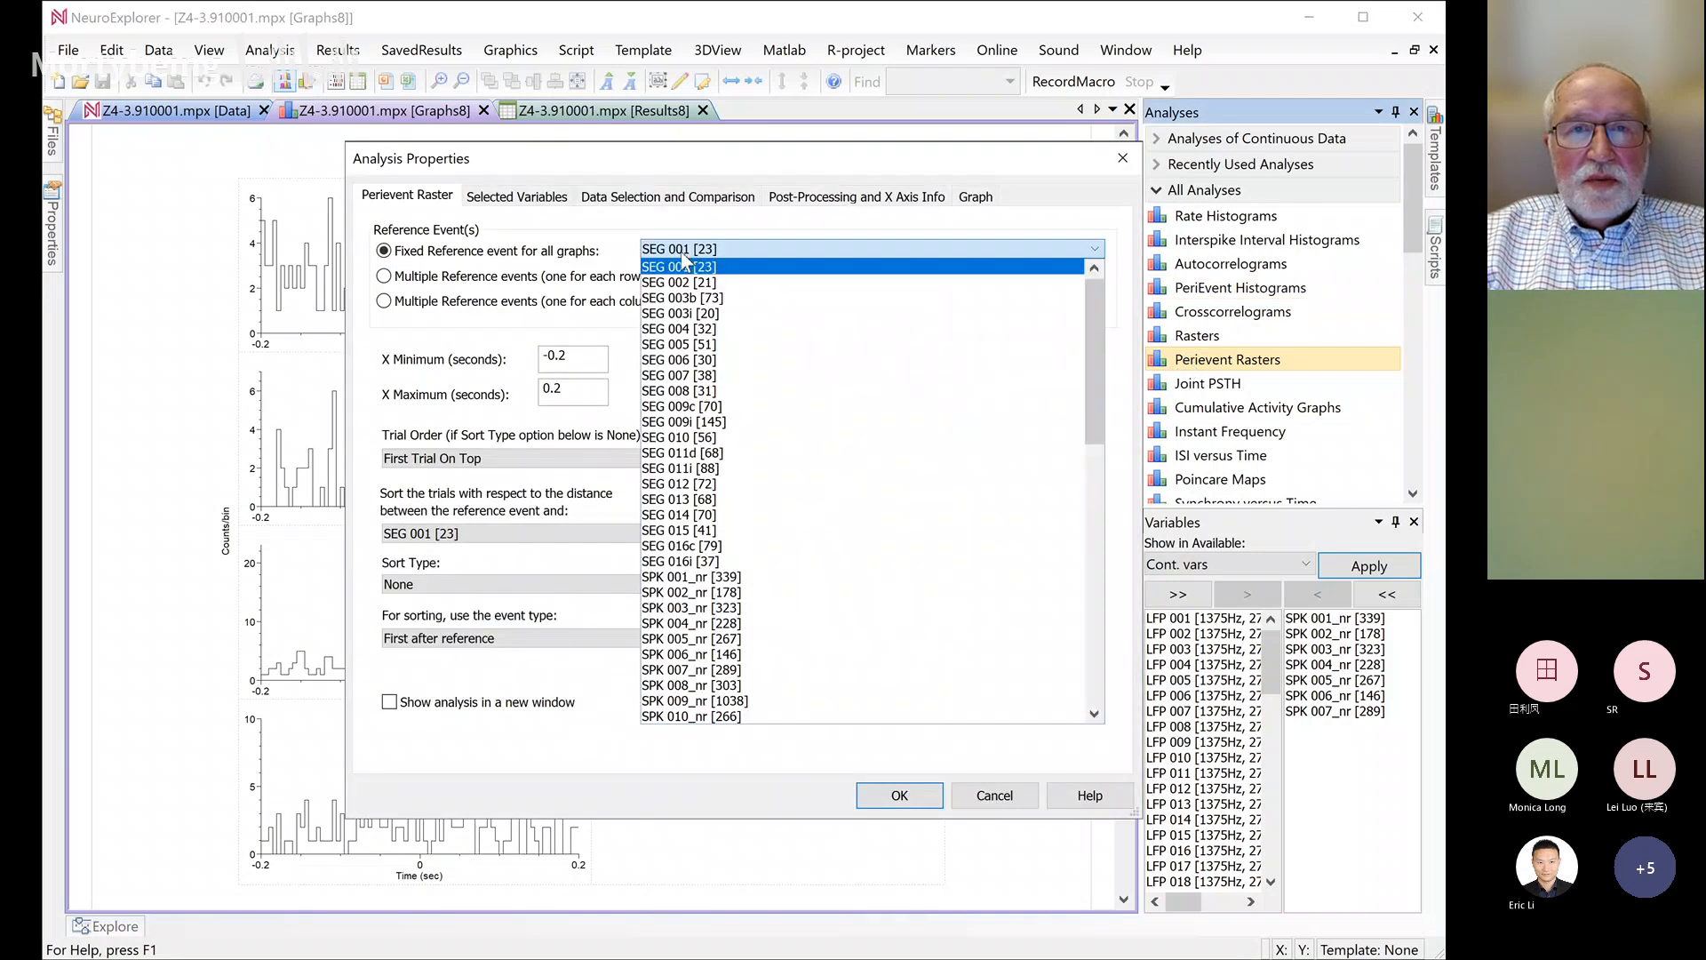
pyautogui.click(707, 578)
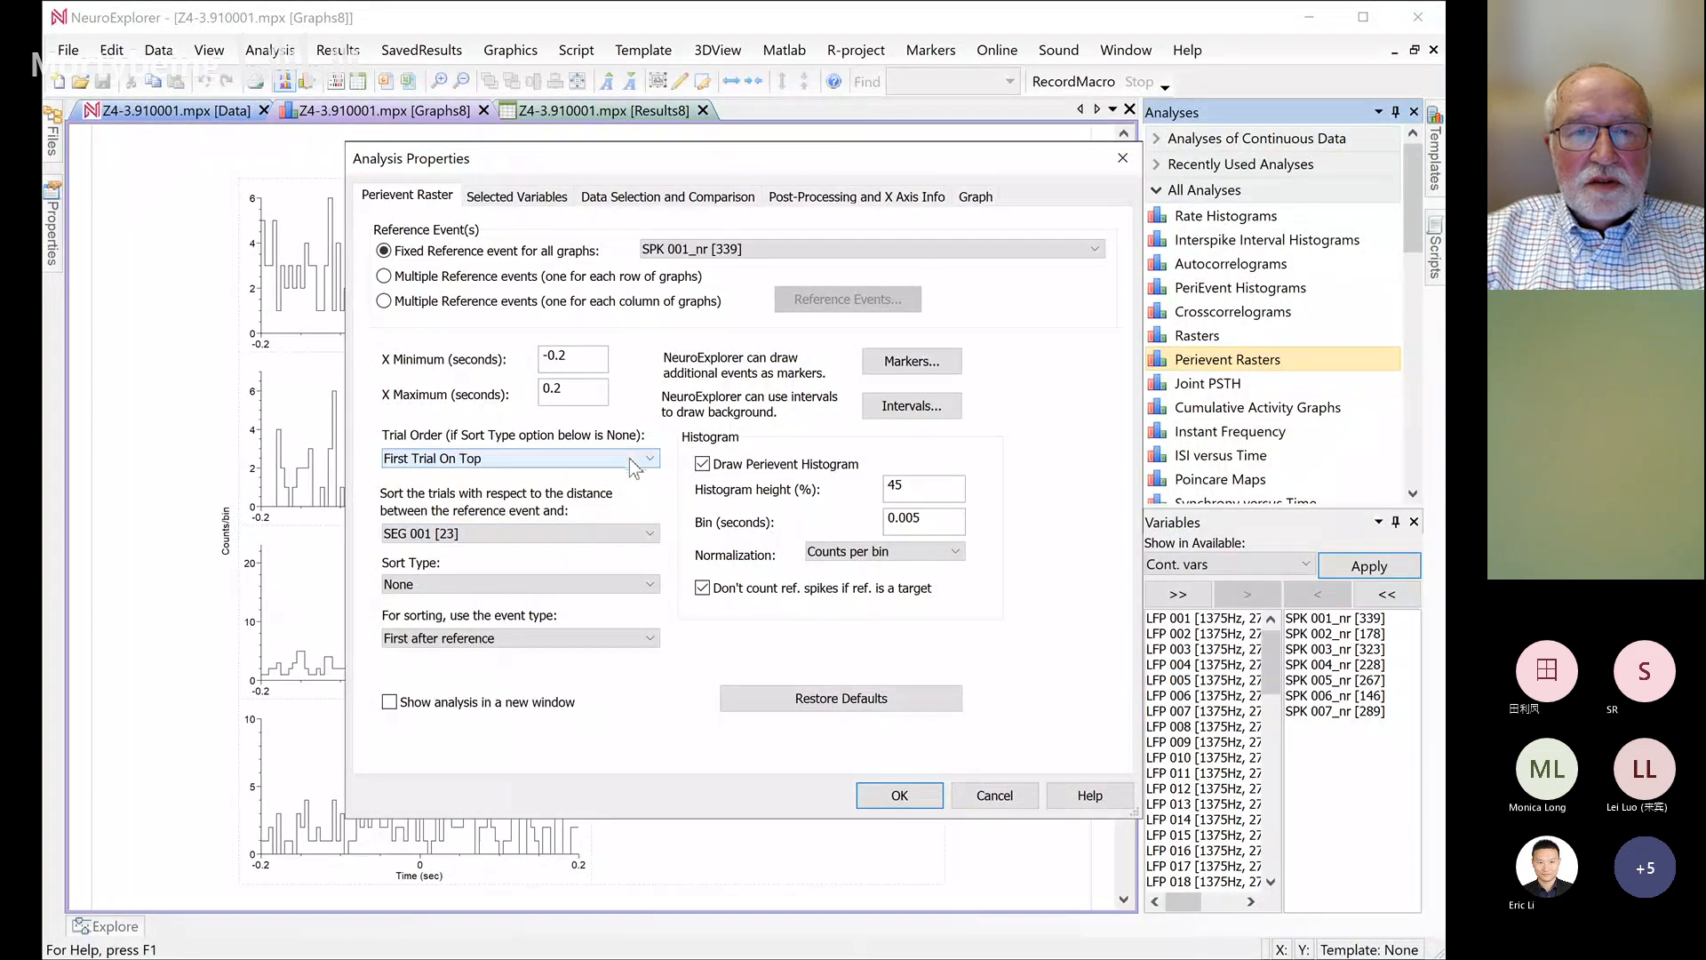
pyautogui.click(913, 799)
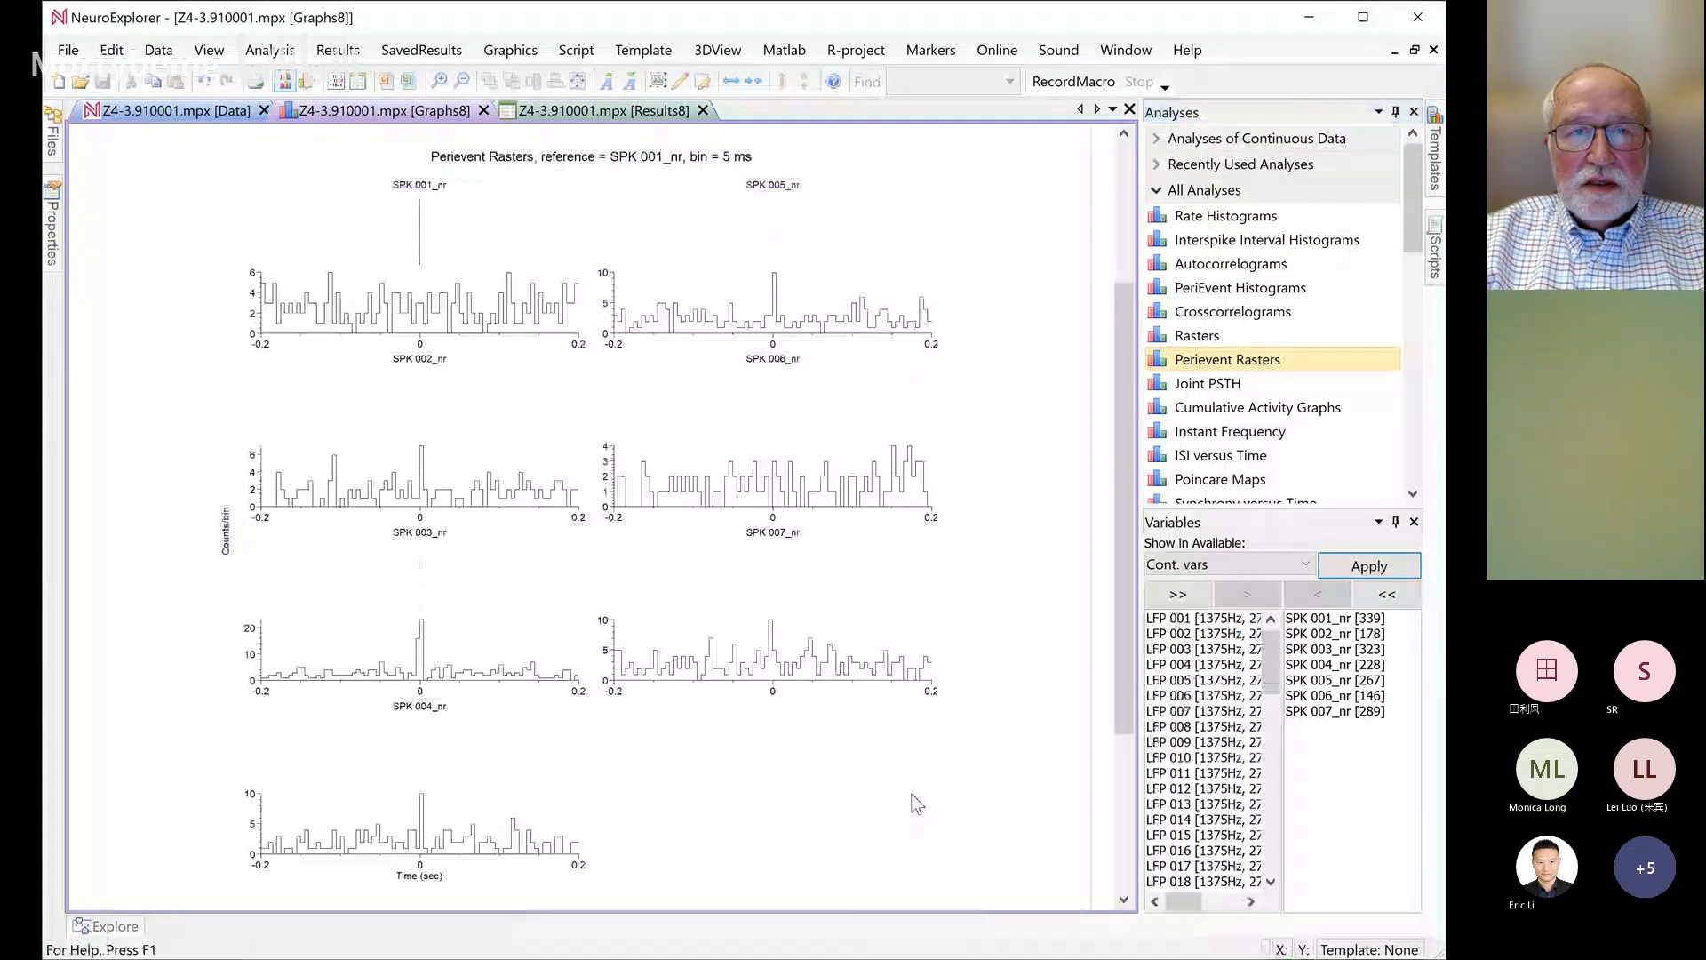
# Set the perievent raster tick thickness to 1 point in the graph properties, keeping the analysis properties unchanged
pyautogui.doubleClick(674, 414)
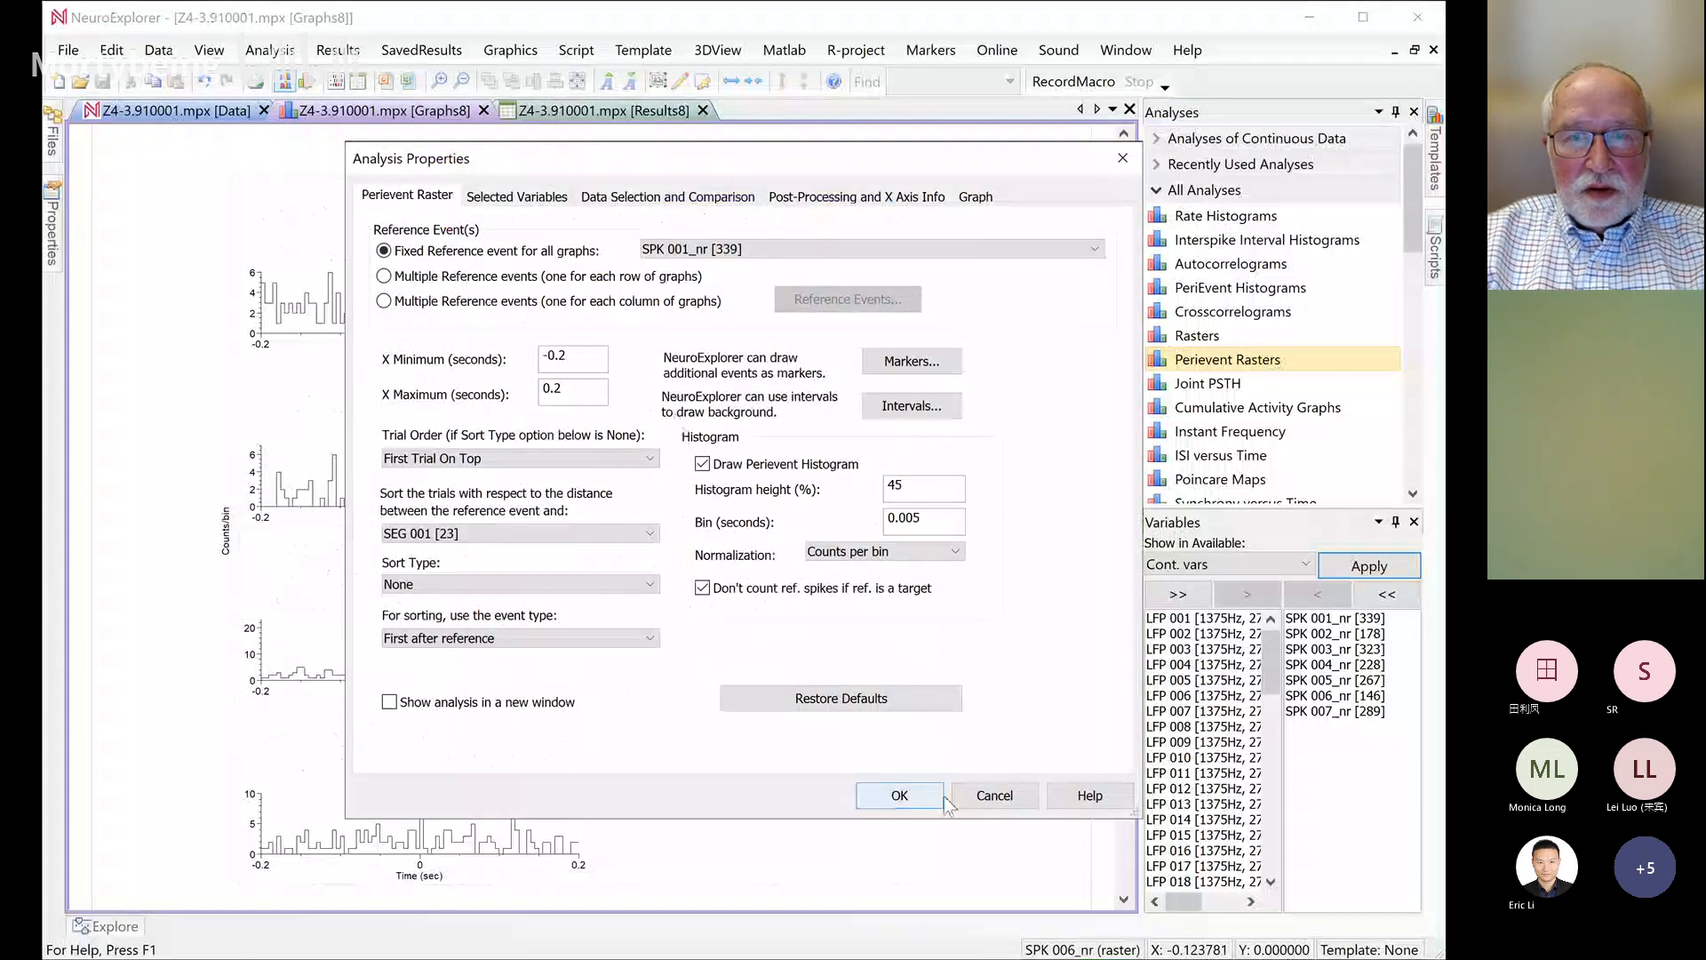
pyautogui.click(899, 796)
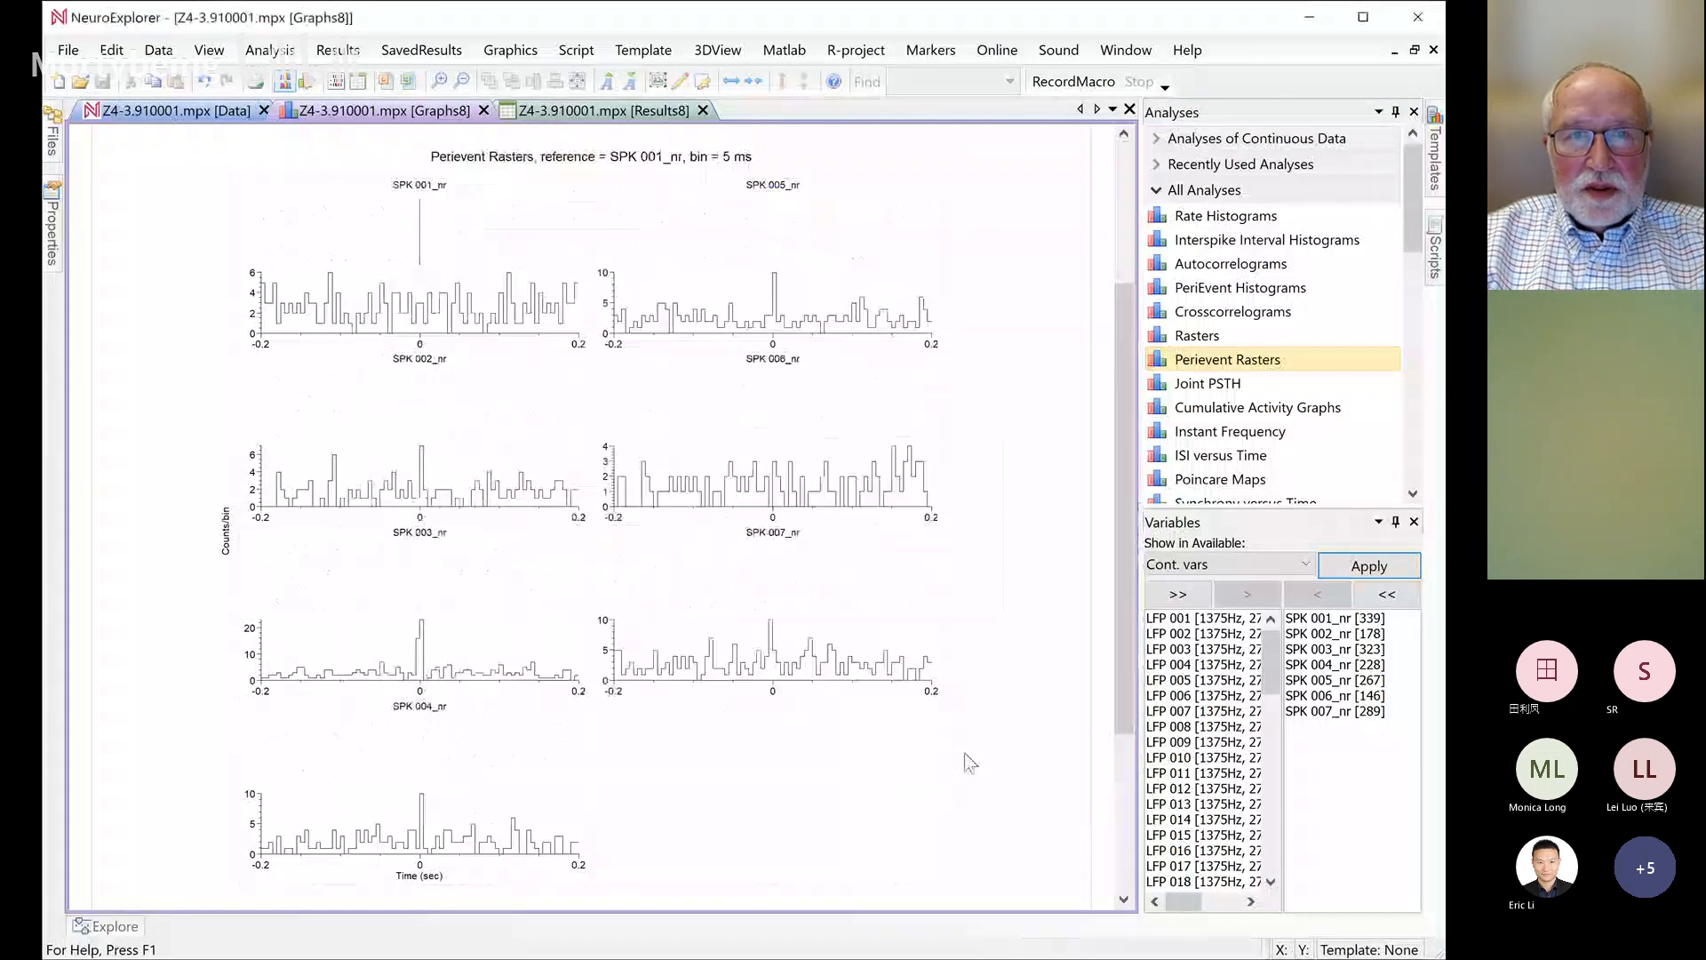
pyautogui.rightClick(704, 251)
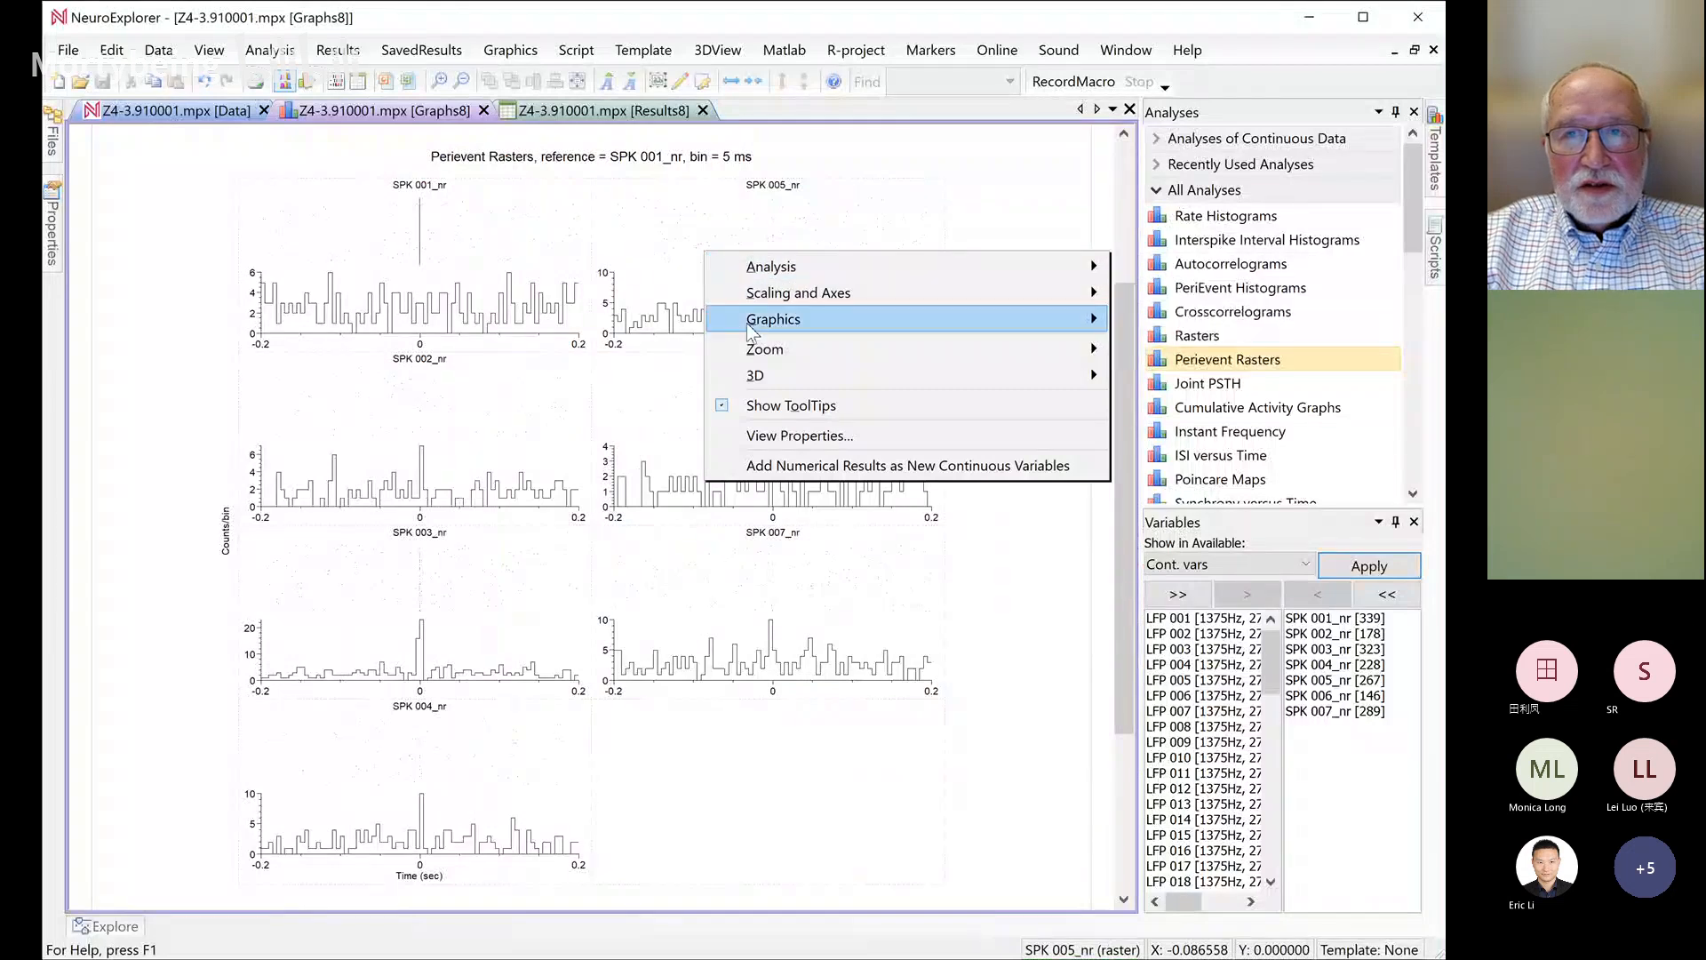
pyautogui.moveTo(746, 319)
pyautogui.moveTo(1191, 322)
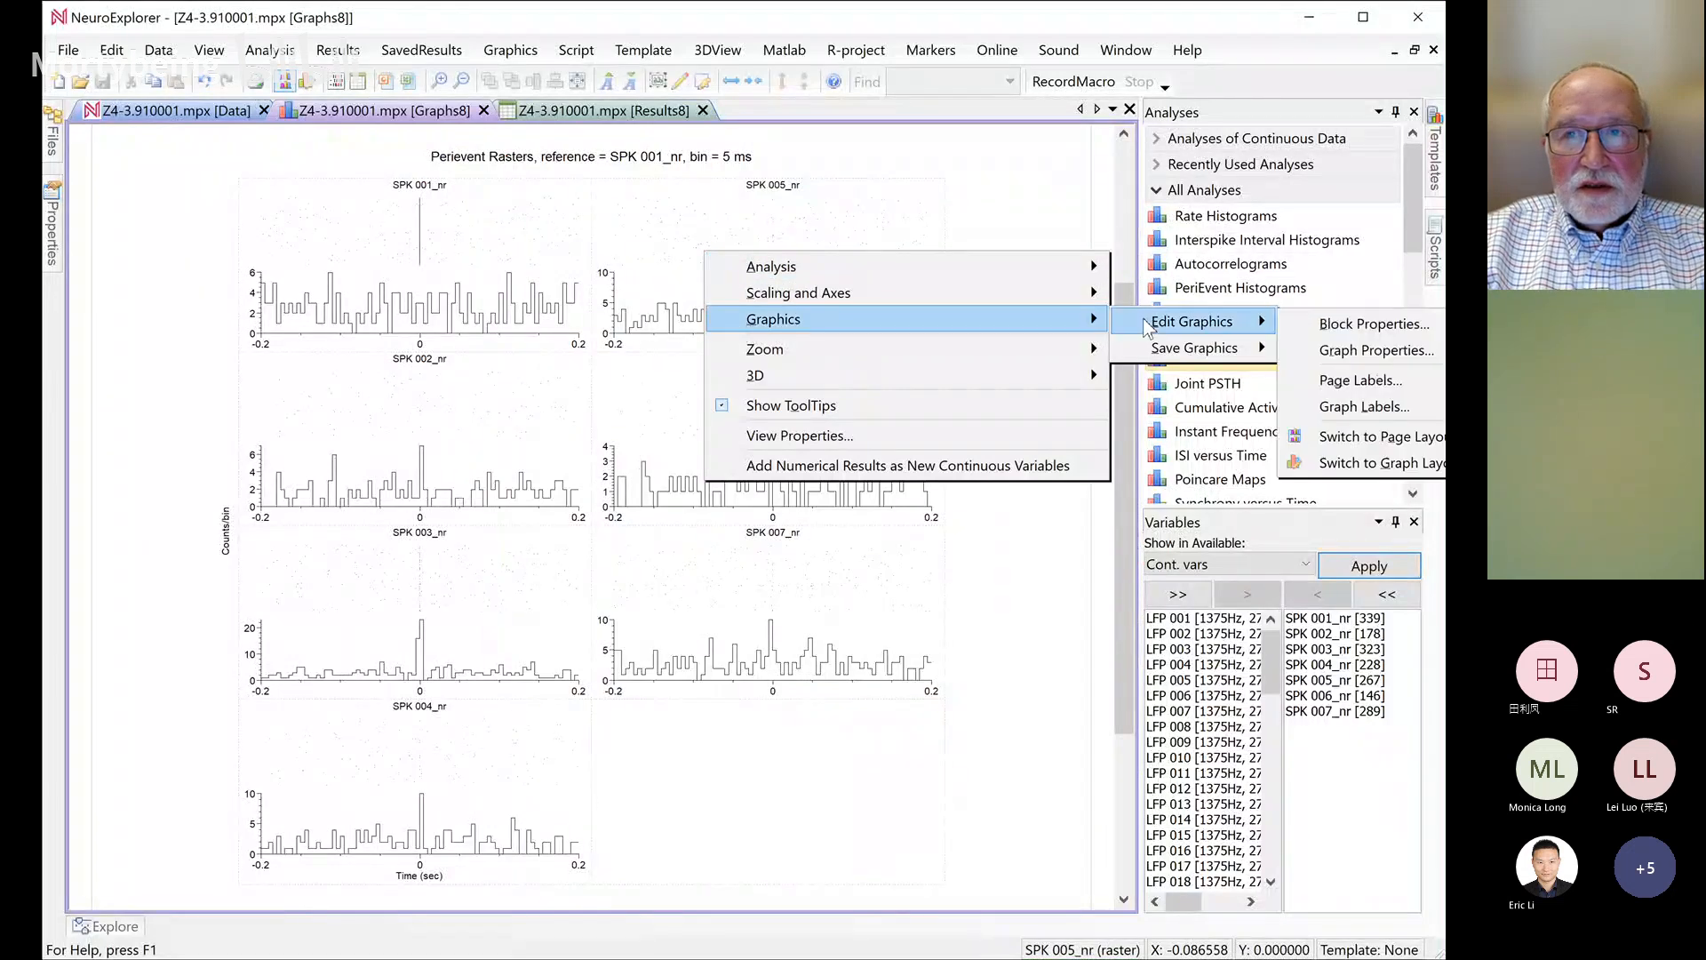
pyautogui.click(1371, 347)
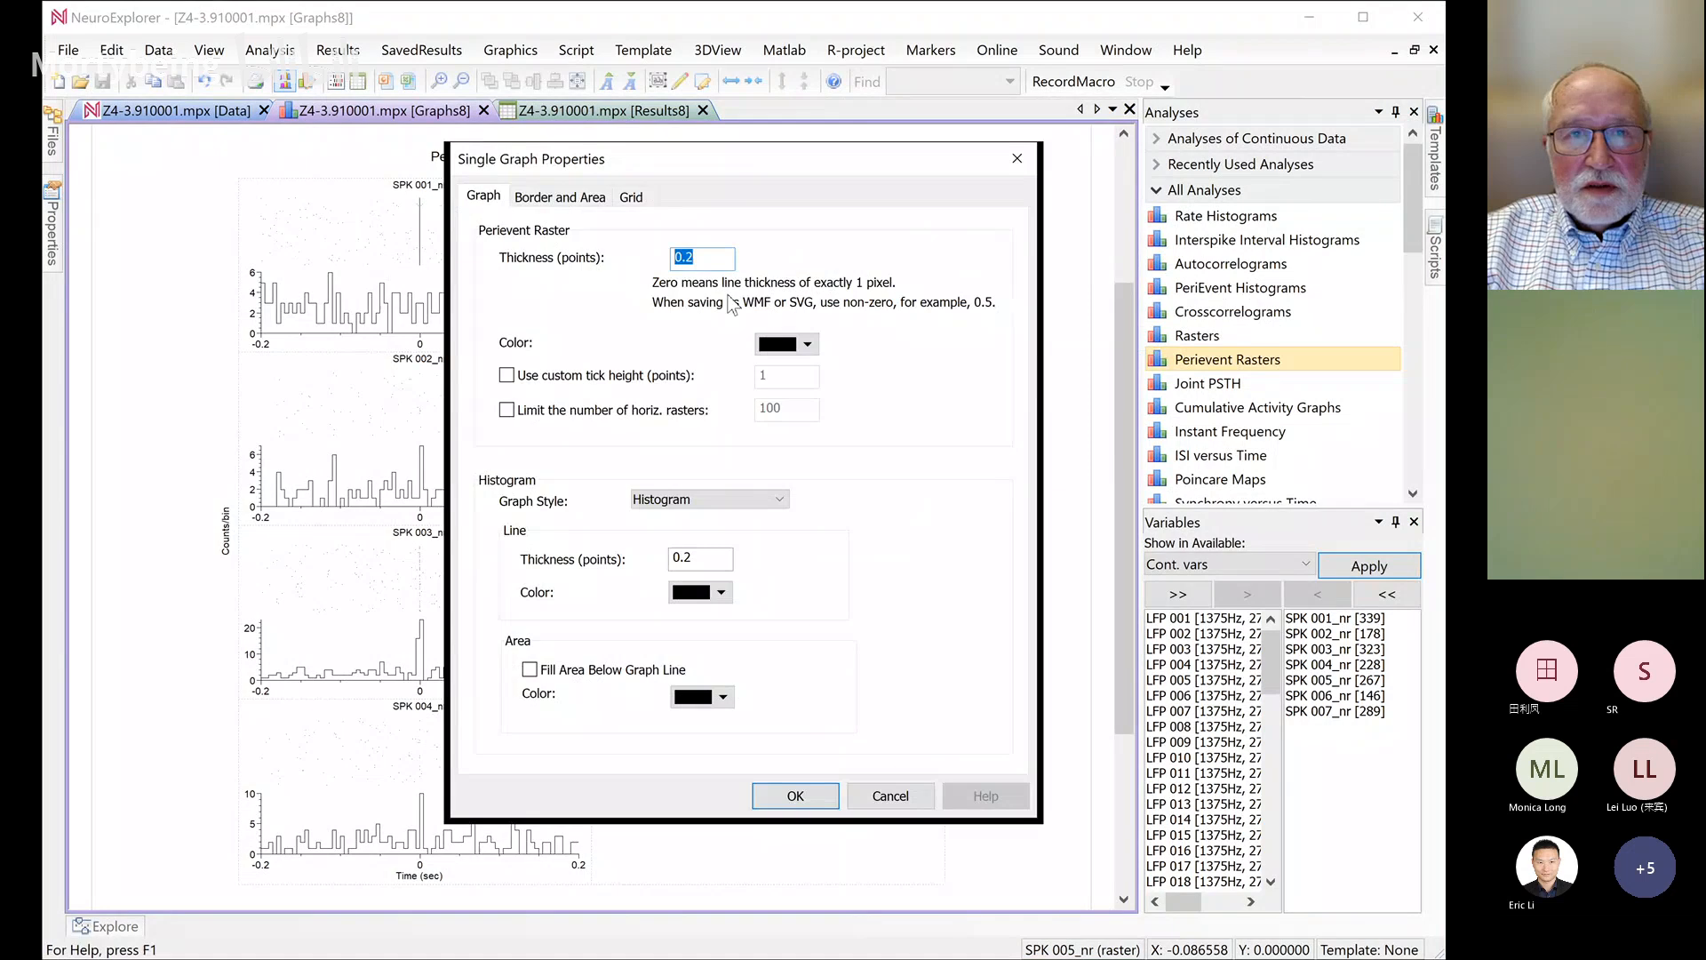
pyautogui.write('1')
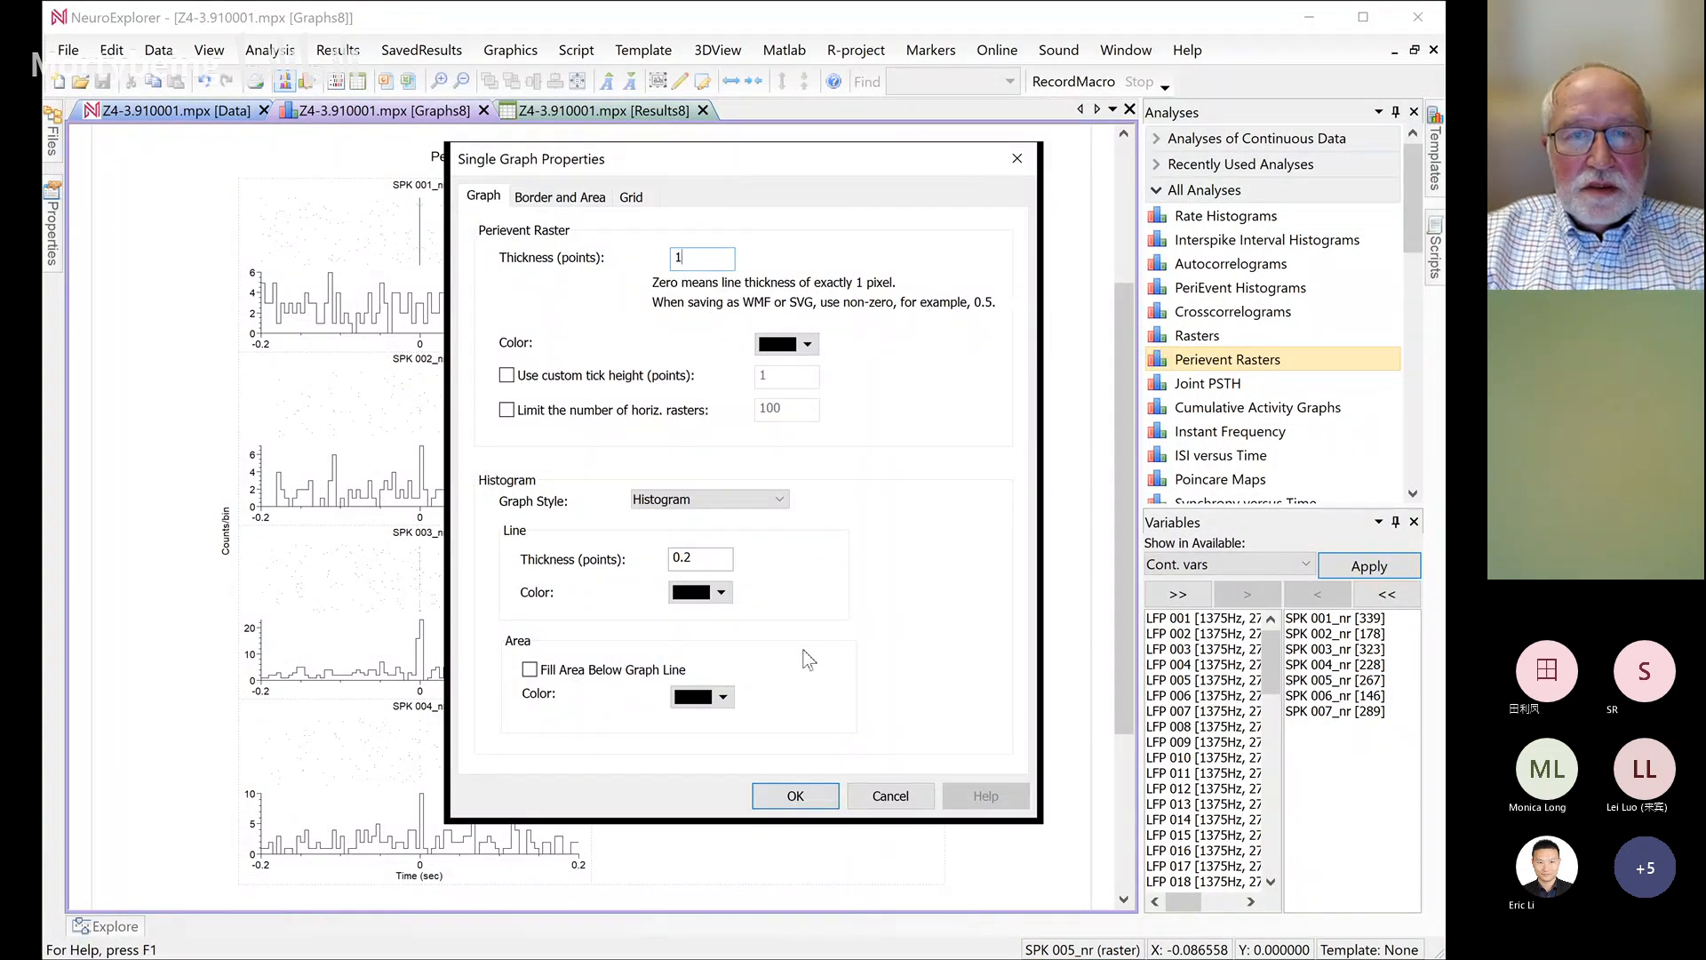
pyautogui.click(816, 798)
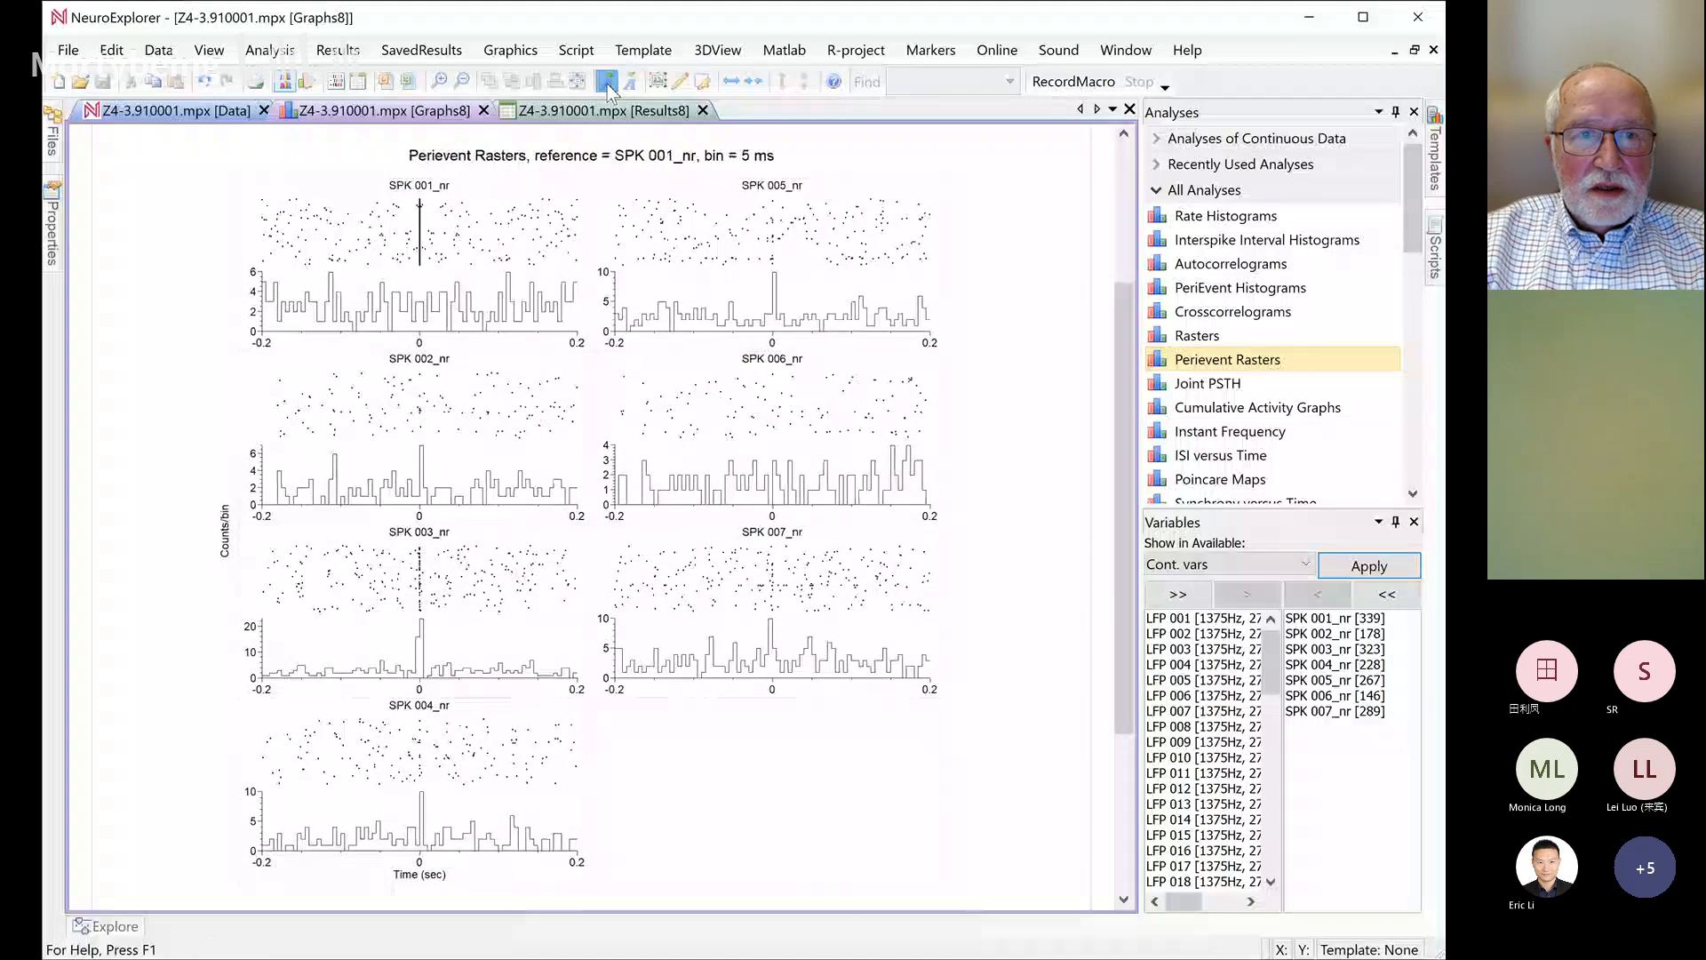
# Enlarge the text of the perievent raster graphs and consult the Crosscorrelation web page in the browser
pyautogui.click(578, 82)
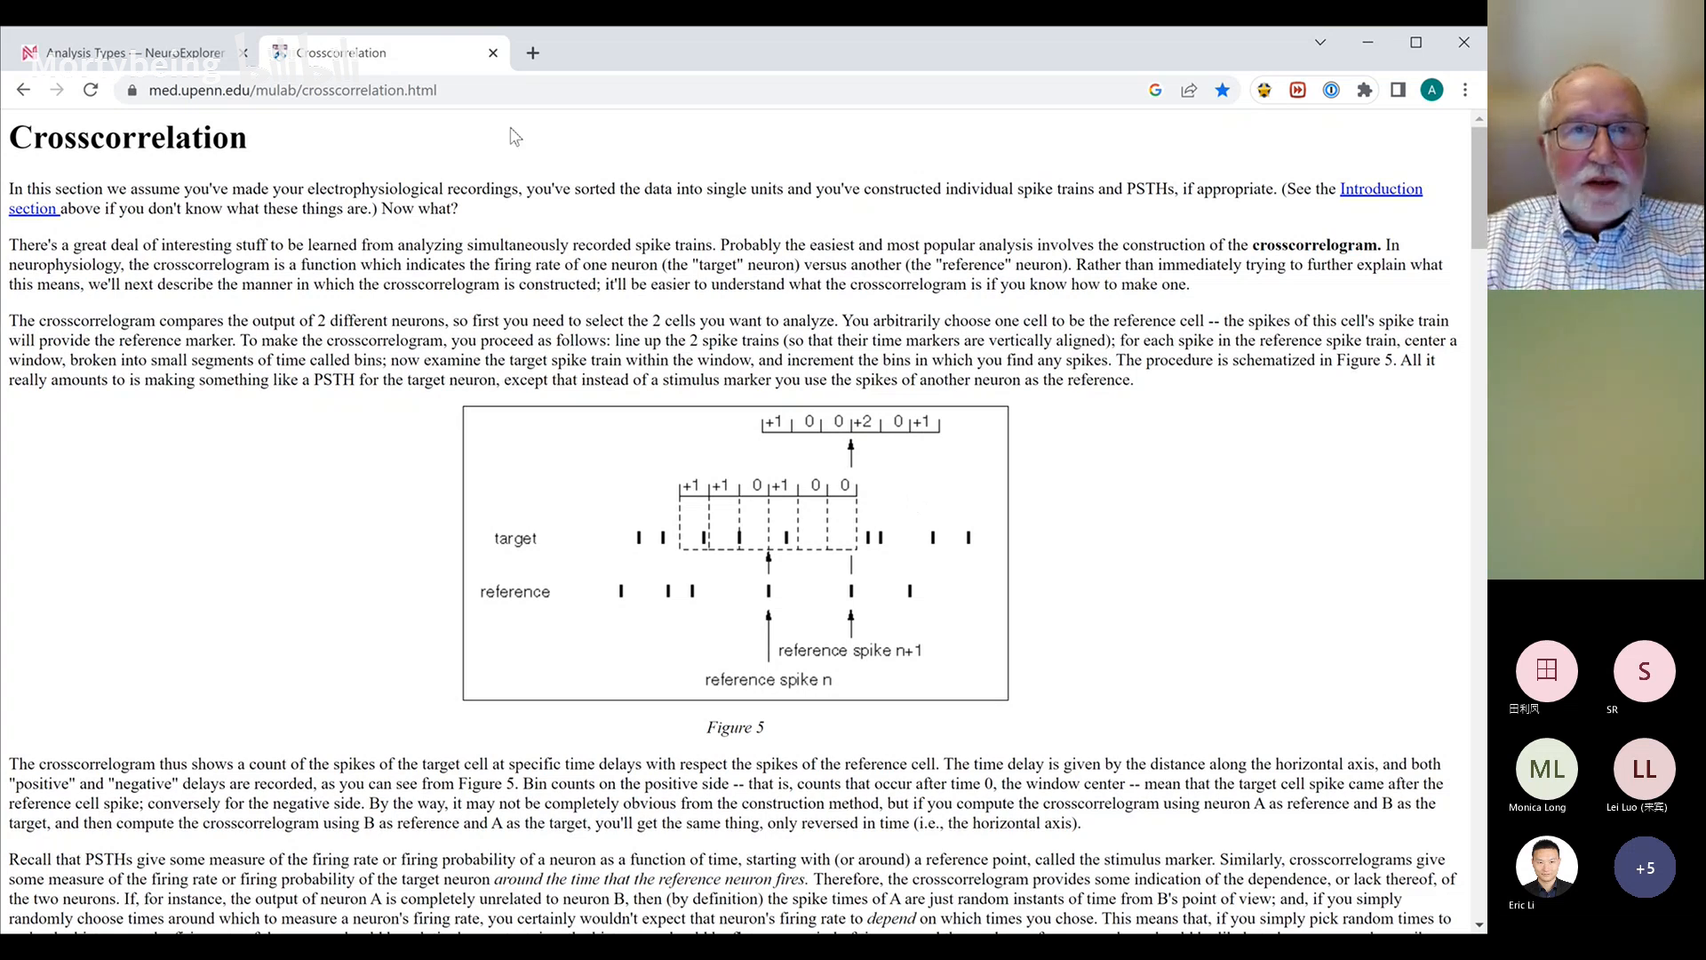
pyautogui.click(494, 91)
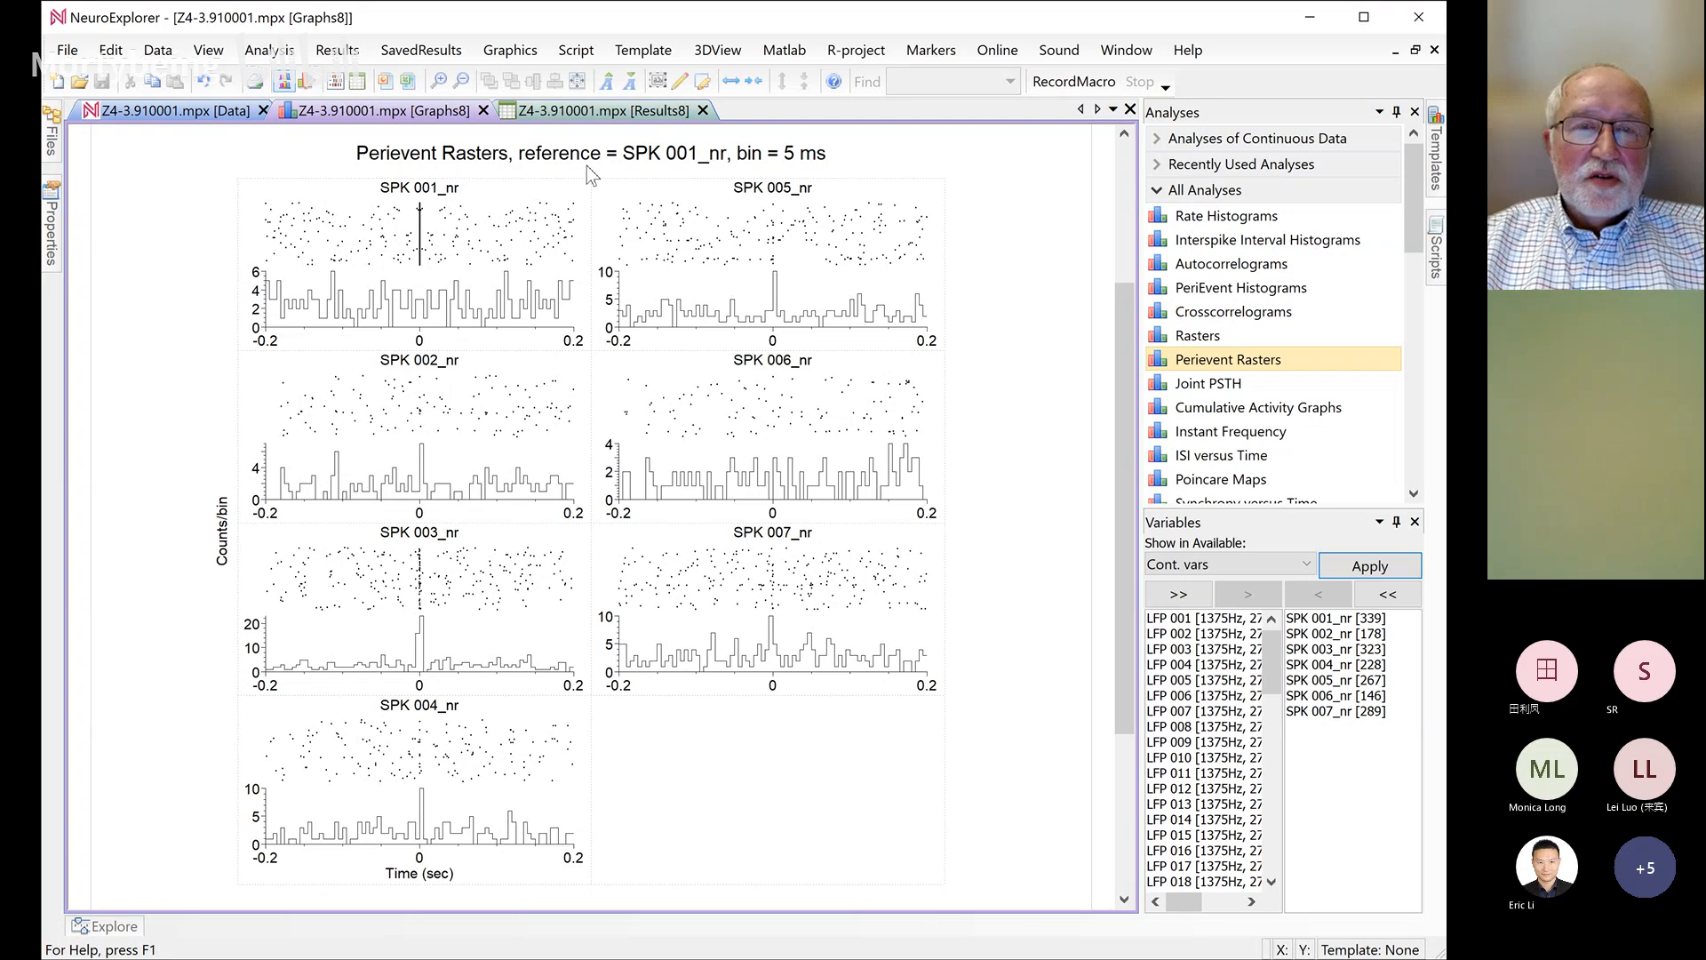
# Rerun the Perievent Rasters analysis with SPK 009_nr as the fixed reference event for all graphs
pyautogui.doubleClick(522, 249)
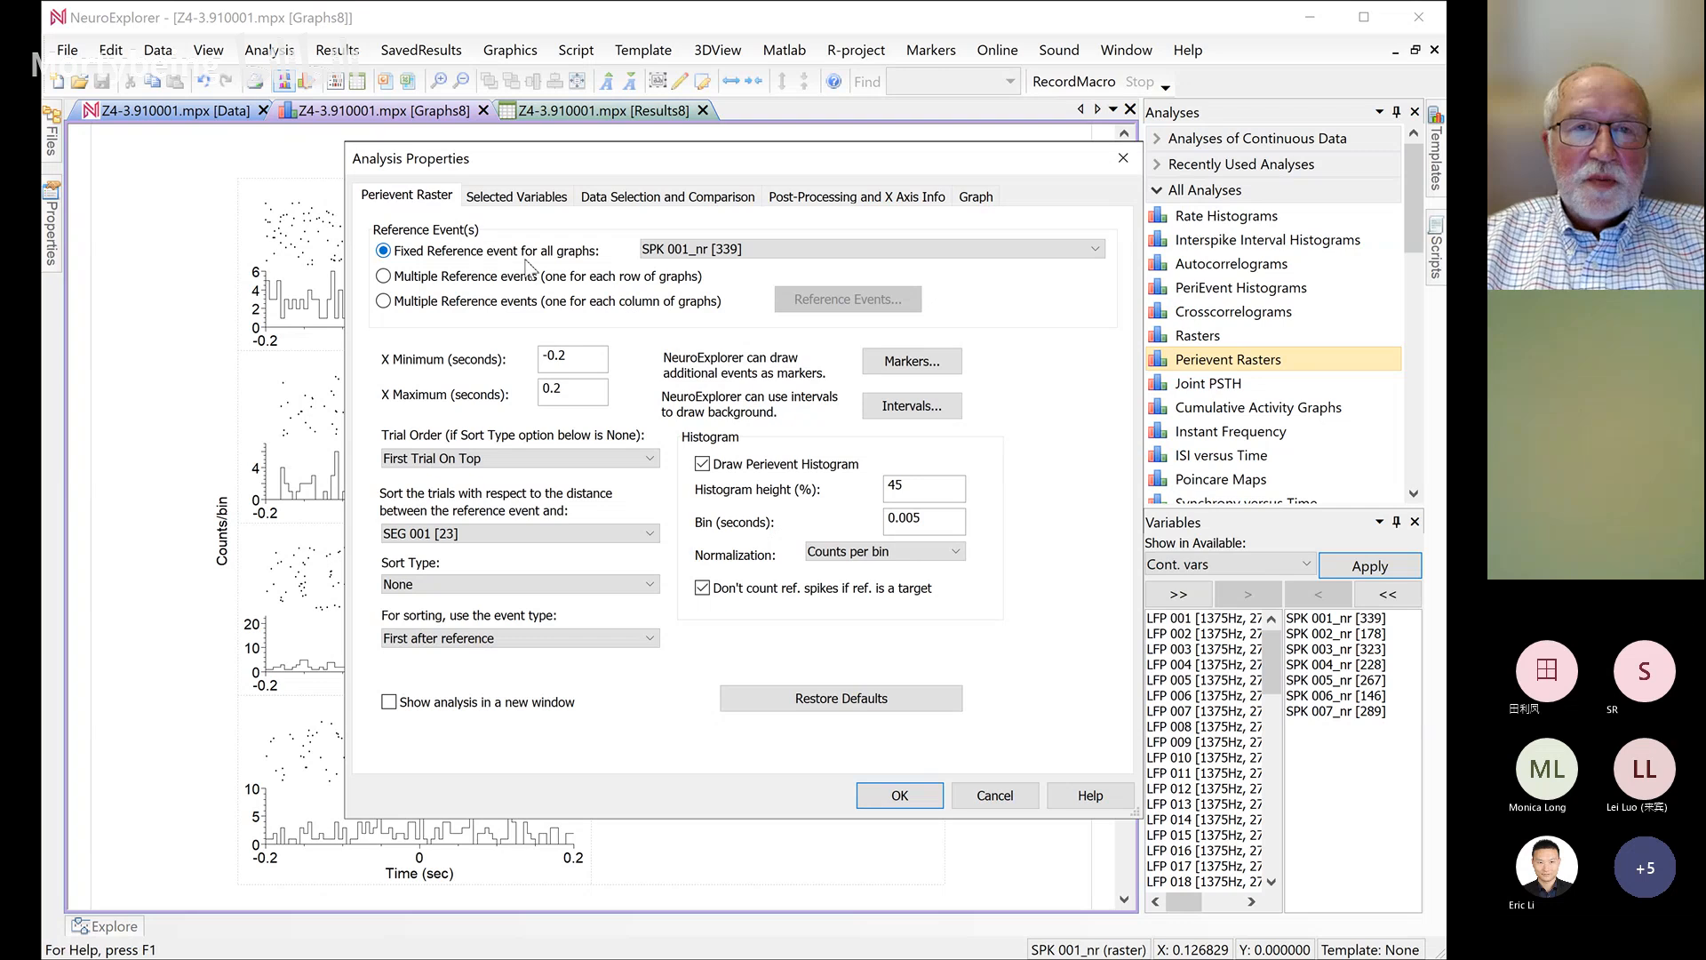
pyautogui.click(658, 251)
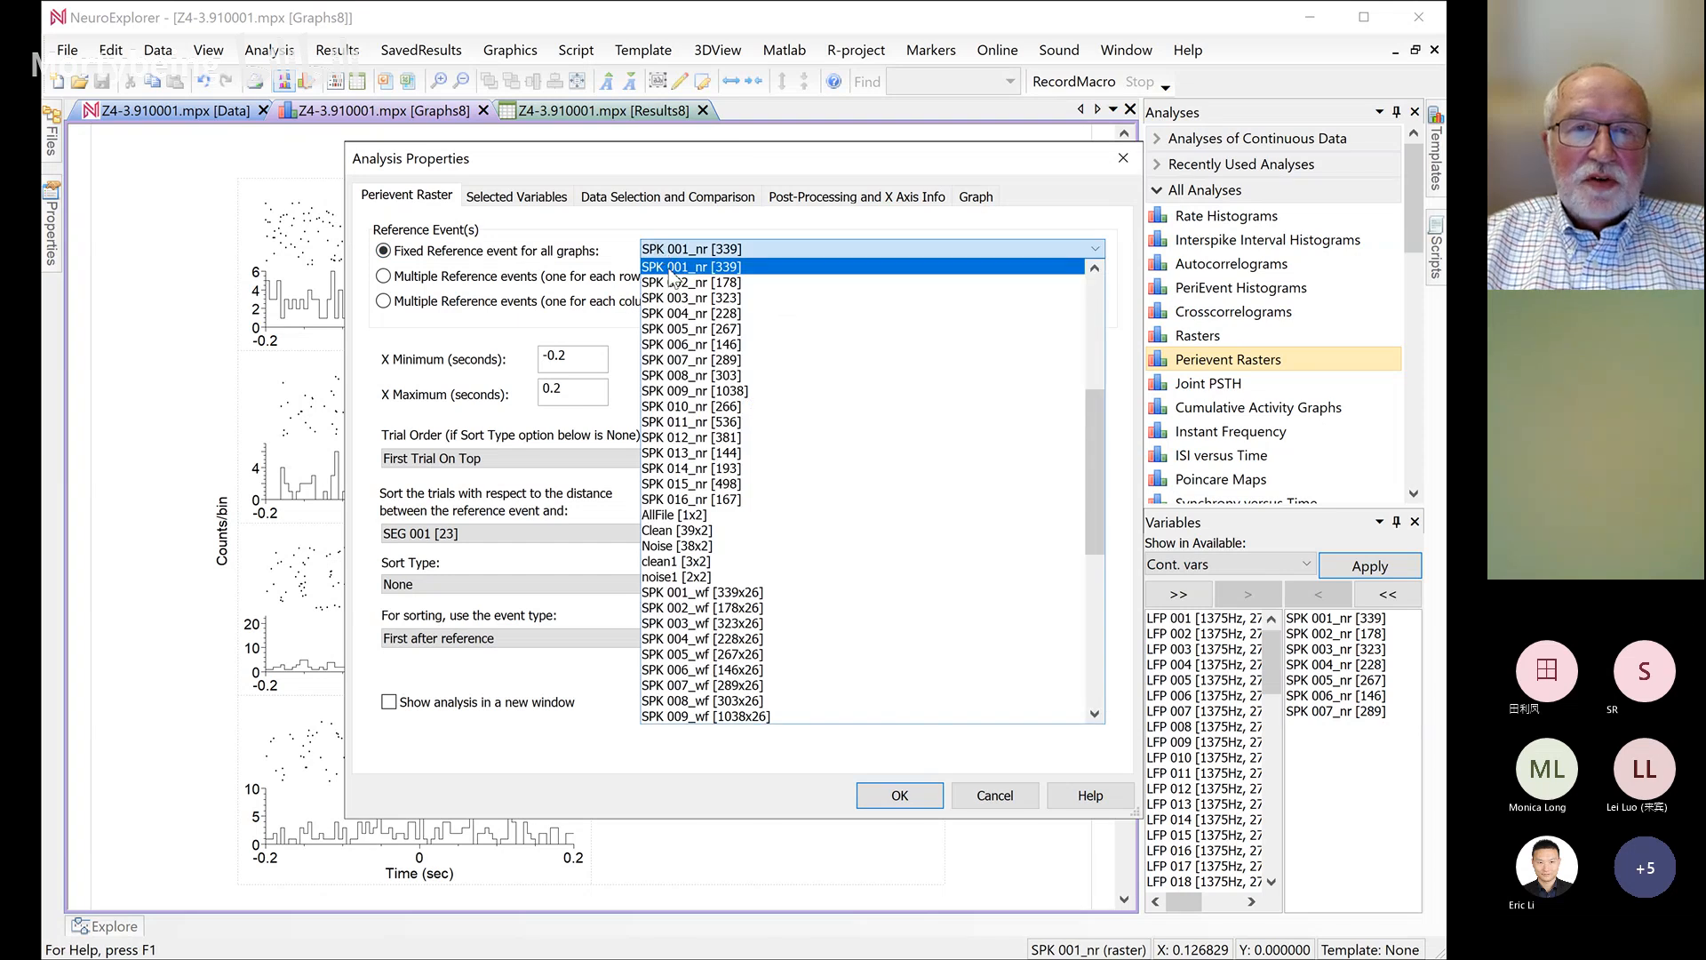
pyautogui.moveTo(1096, 425); pyautogui.dragTo(1089, 384)
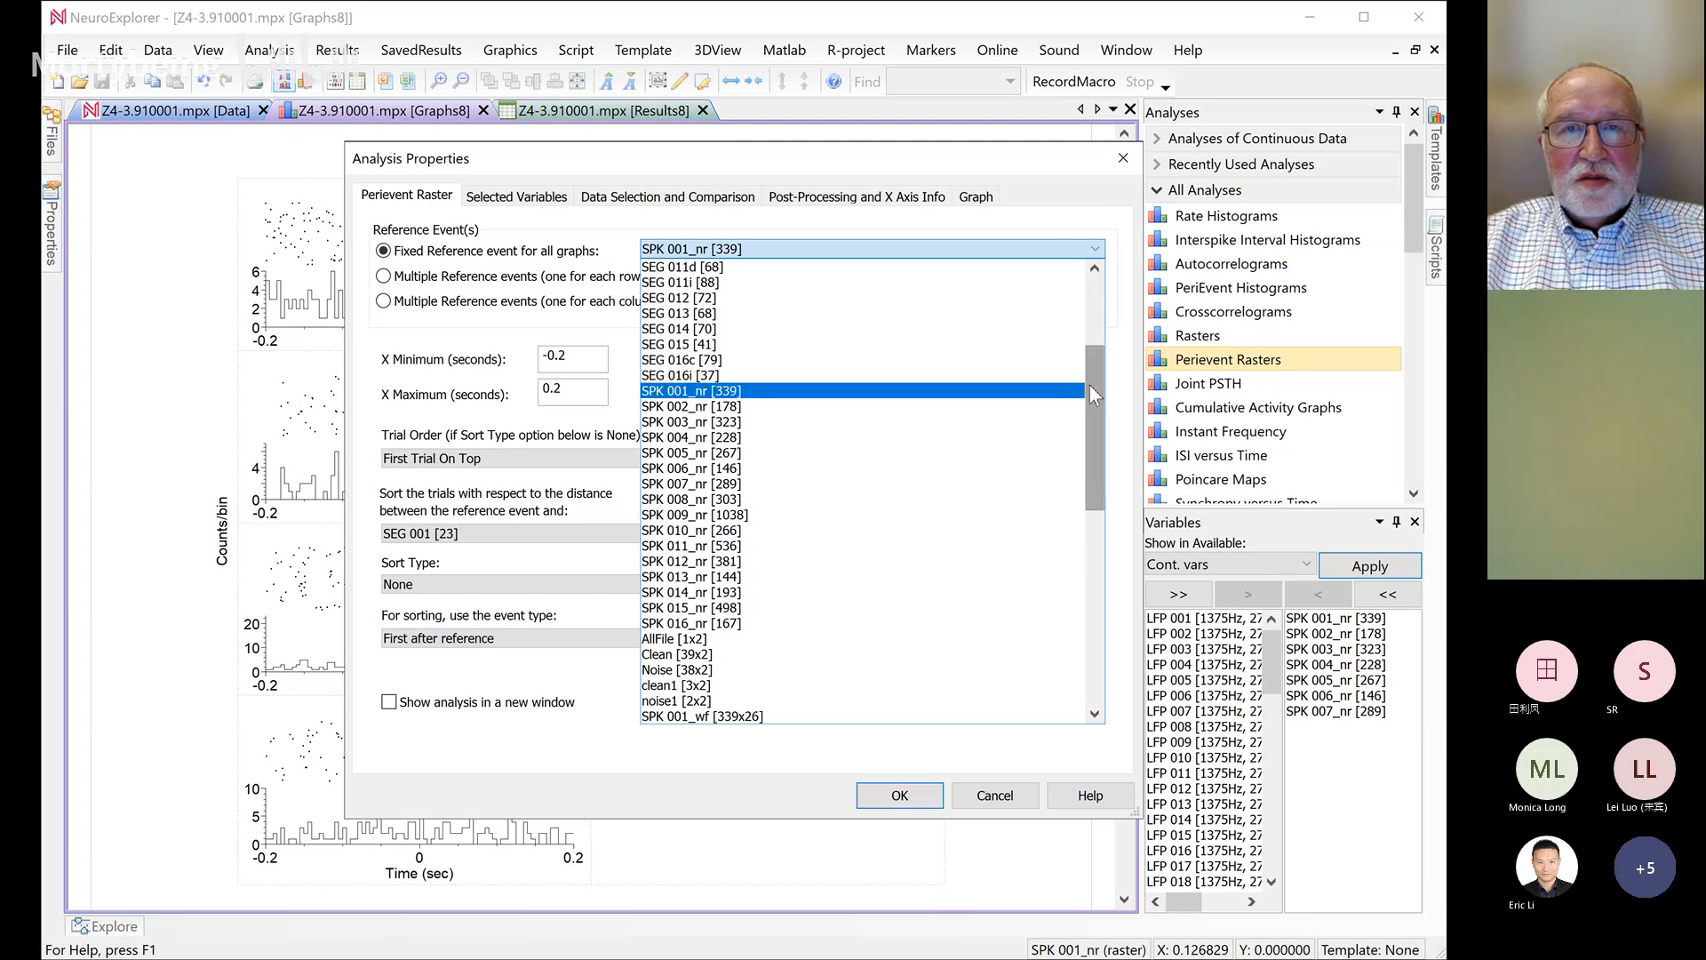
pyautogui.moveTo(1090, 384); pyautogui.dragTo(1070, 345)
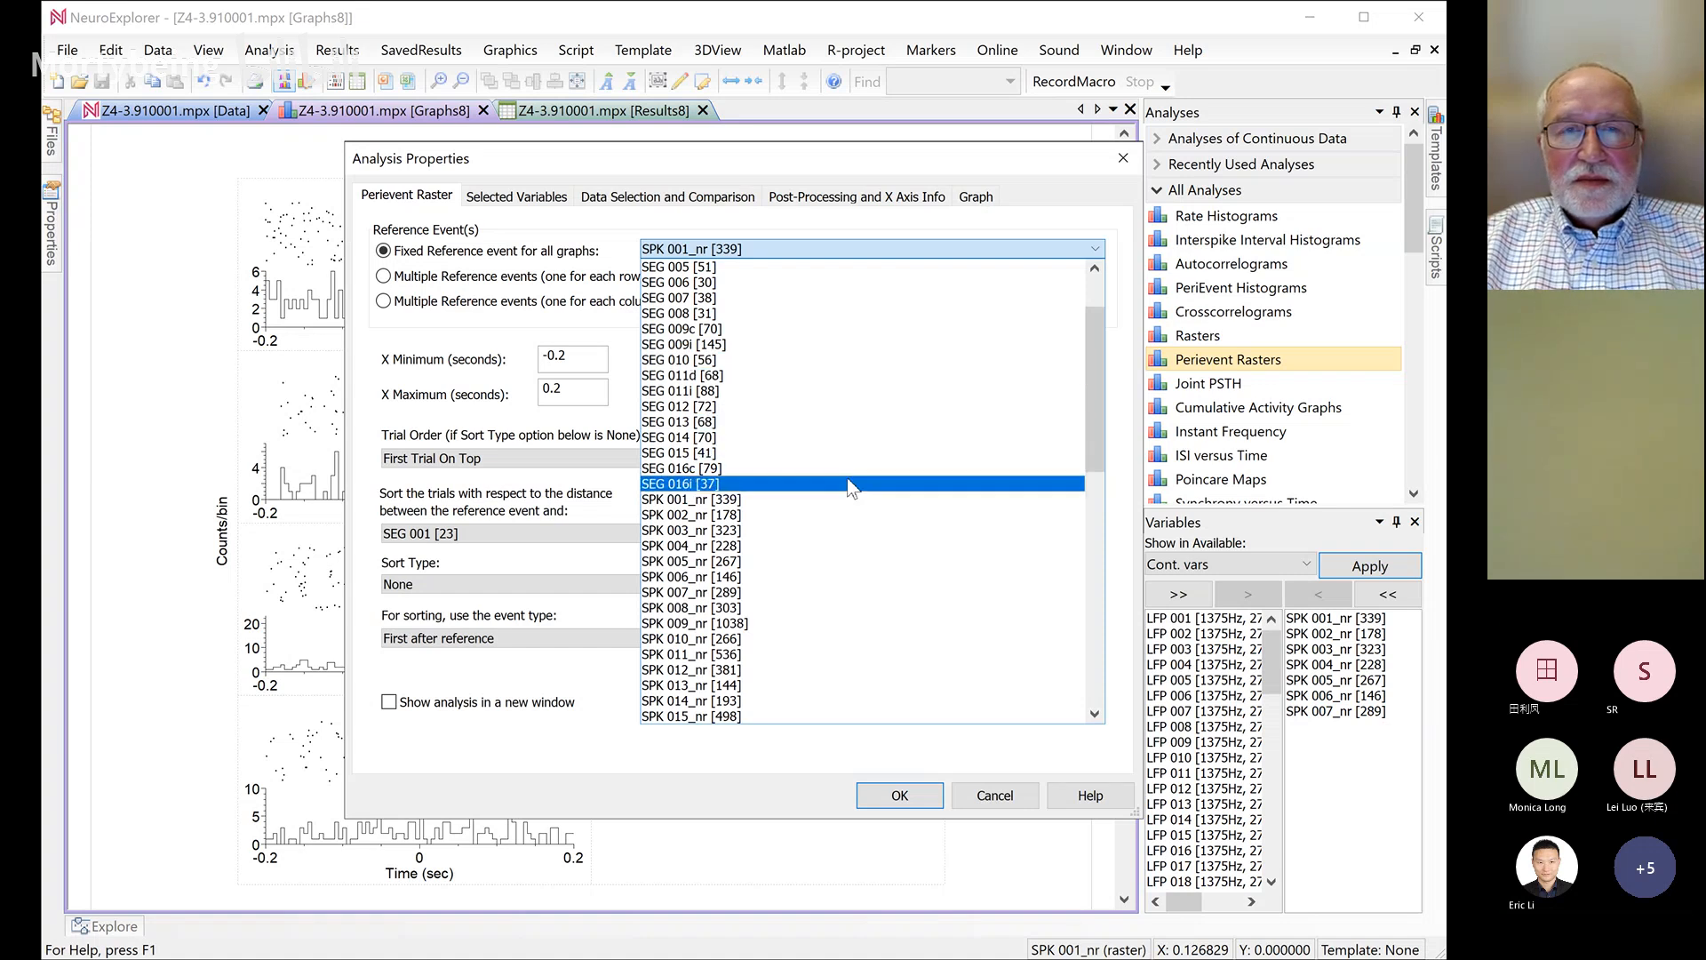
pyautogui.click(780, 624)
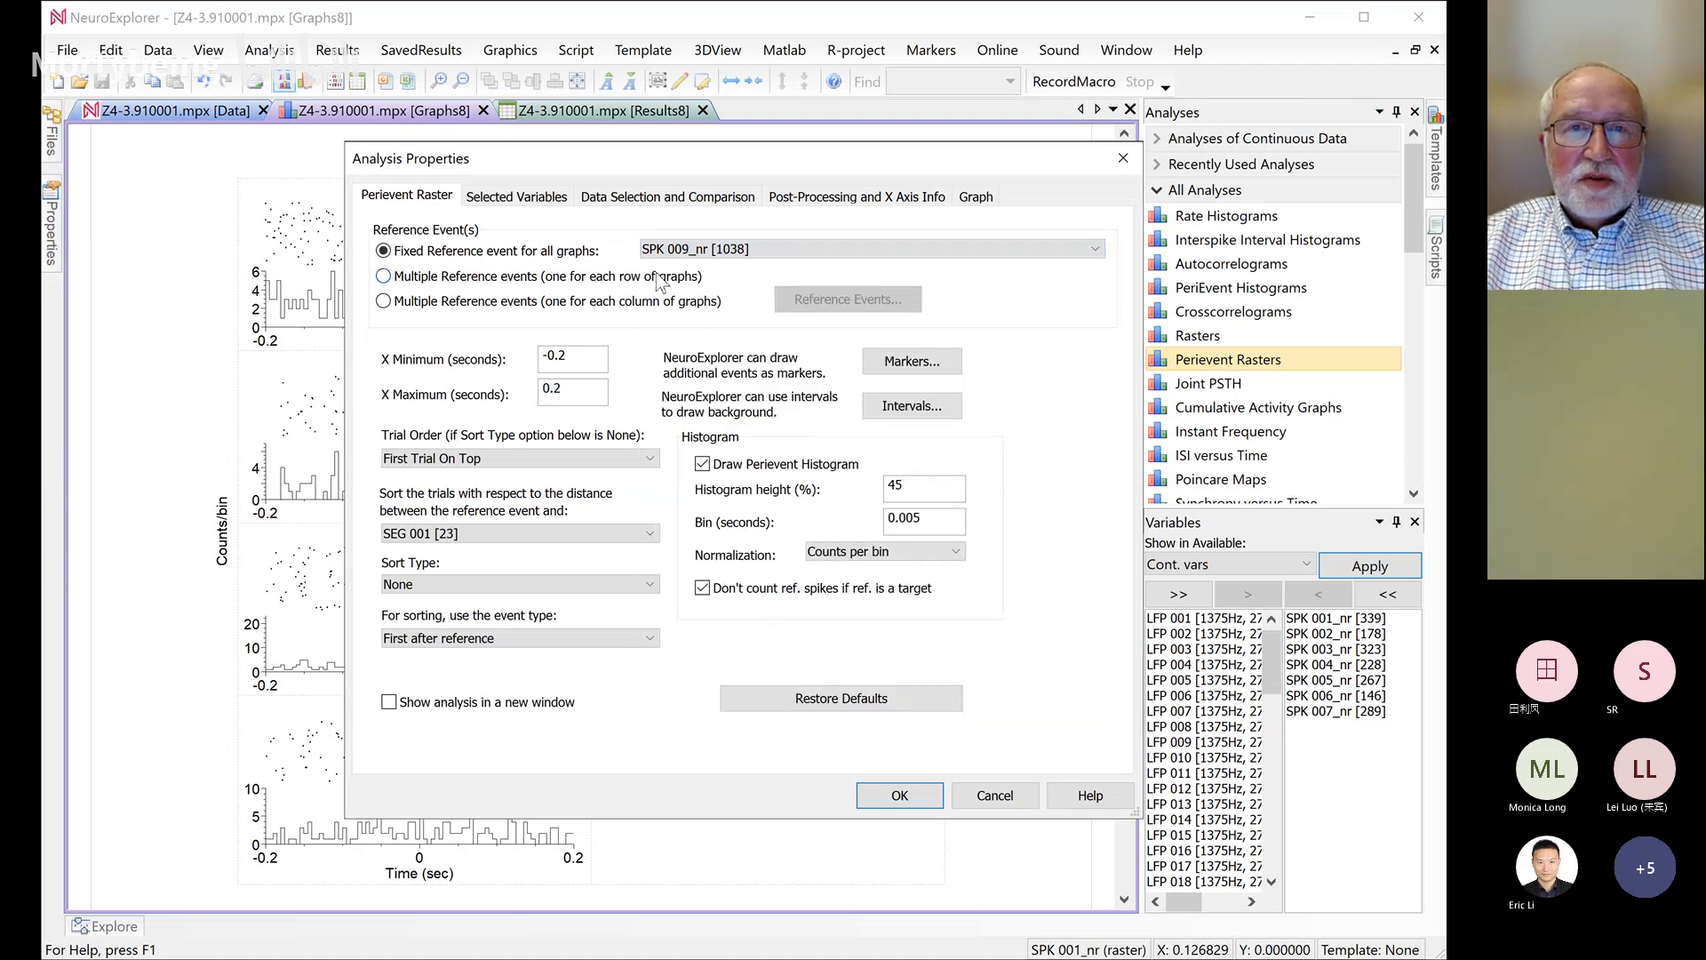
pyautogui.click(889, 793)
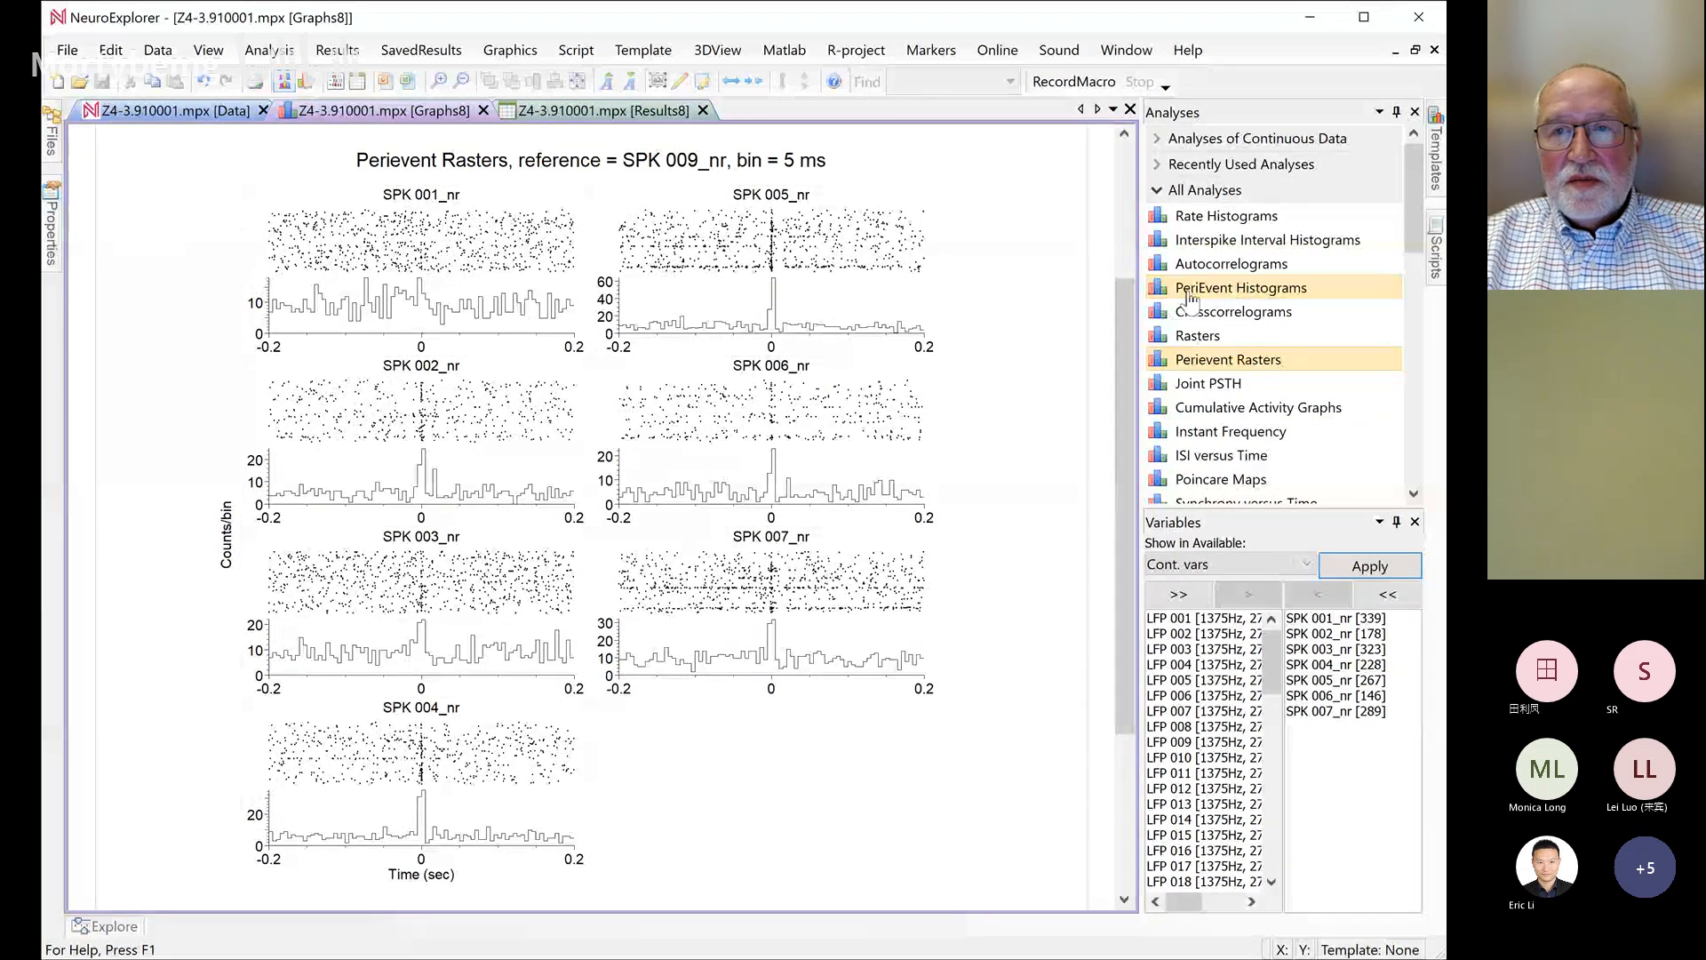
# Run a PeriEvent Histograms analysis with SPK 009_nr as the fixed reference event for all graphs
pyautogui.doubleClick(1241, 287)
pyautogui.scroll(8, 814, 248)
pyautogui.click(814, 249)
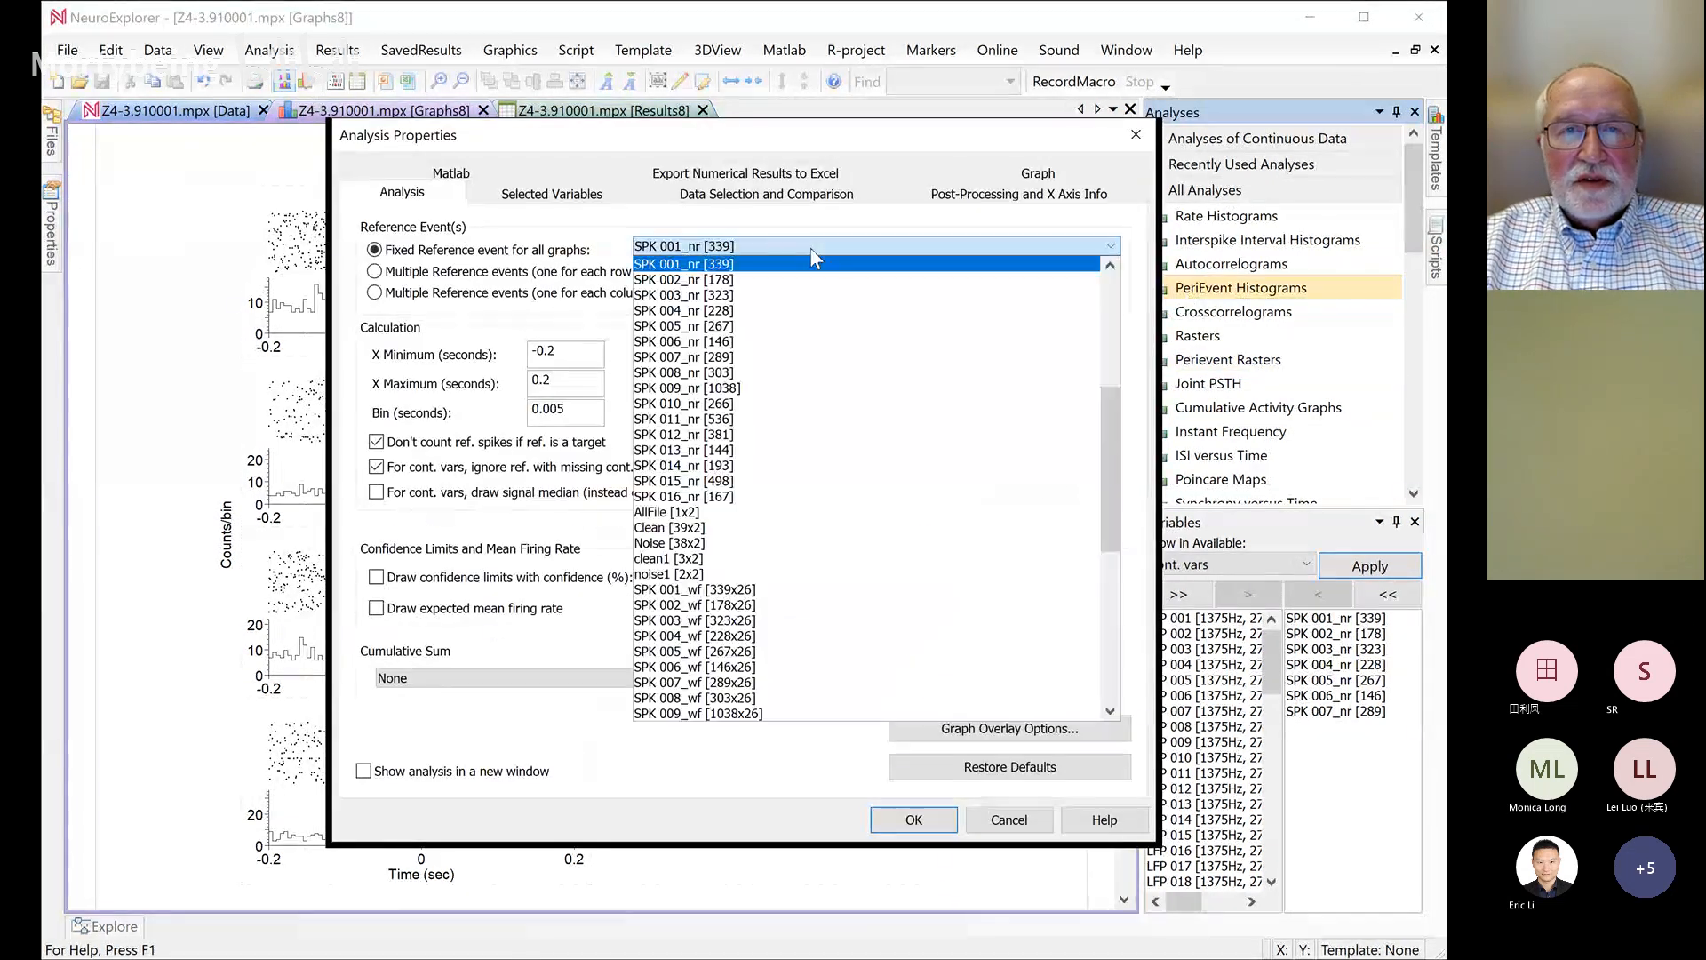
pyautogui.click(808, 385)
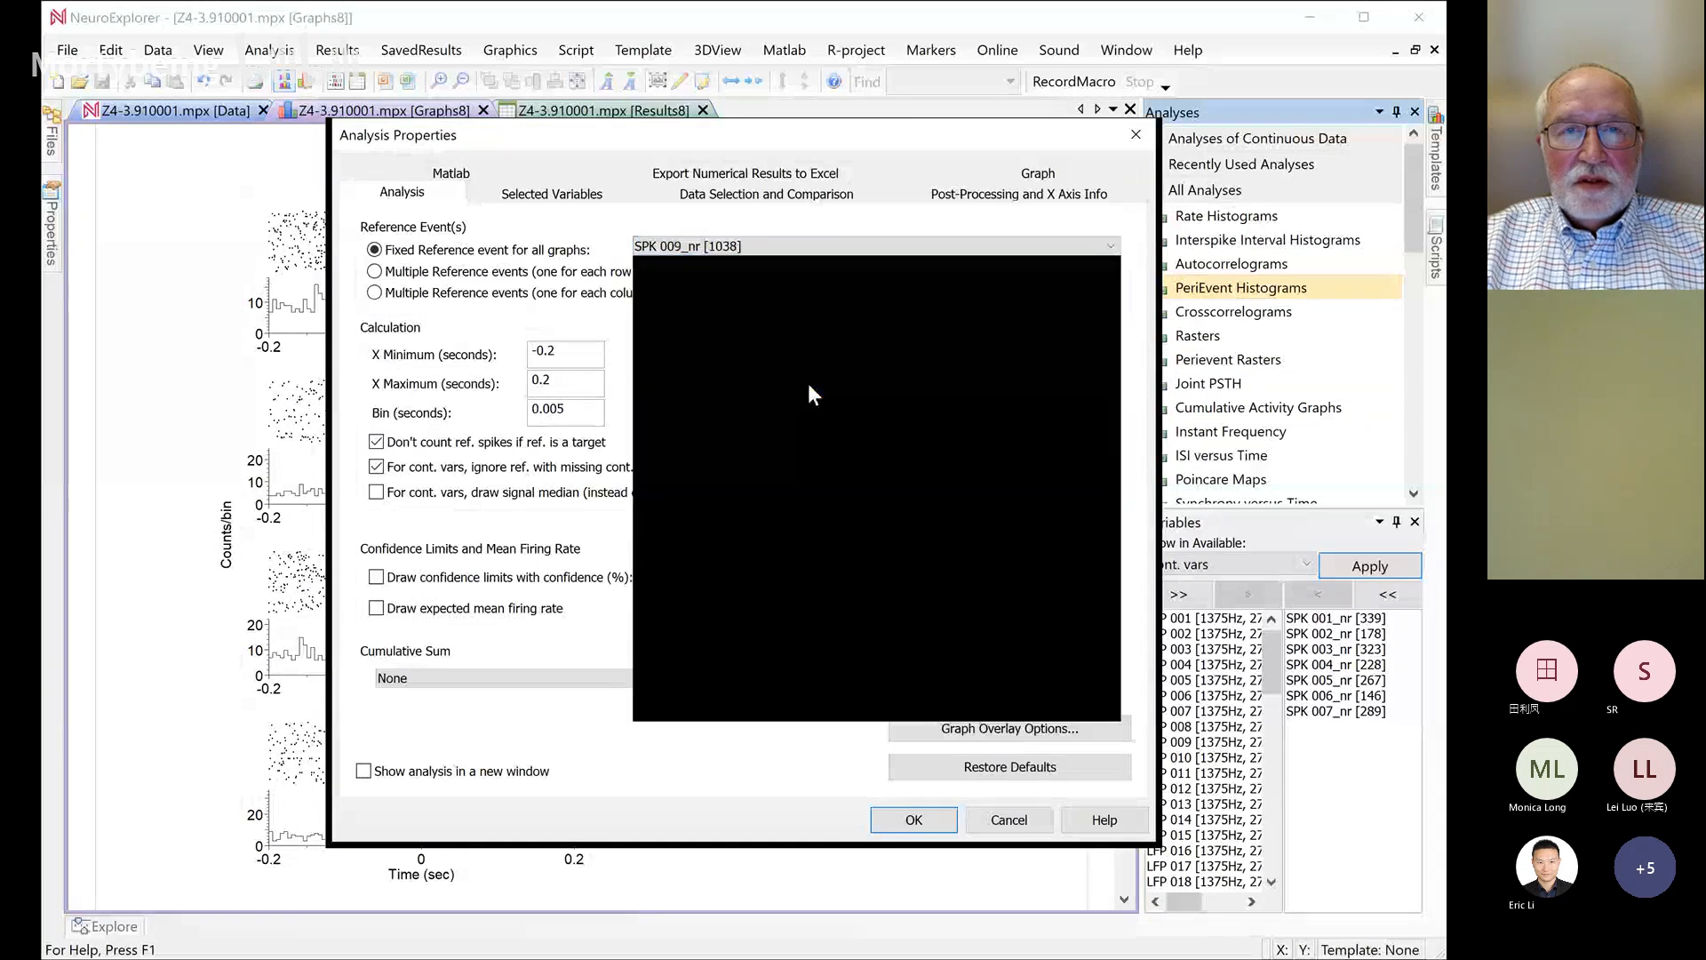
pyautogui.click(902, 824)
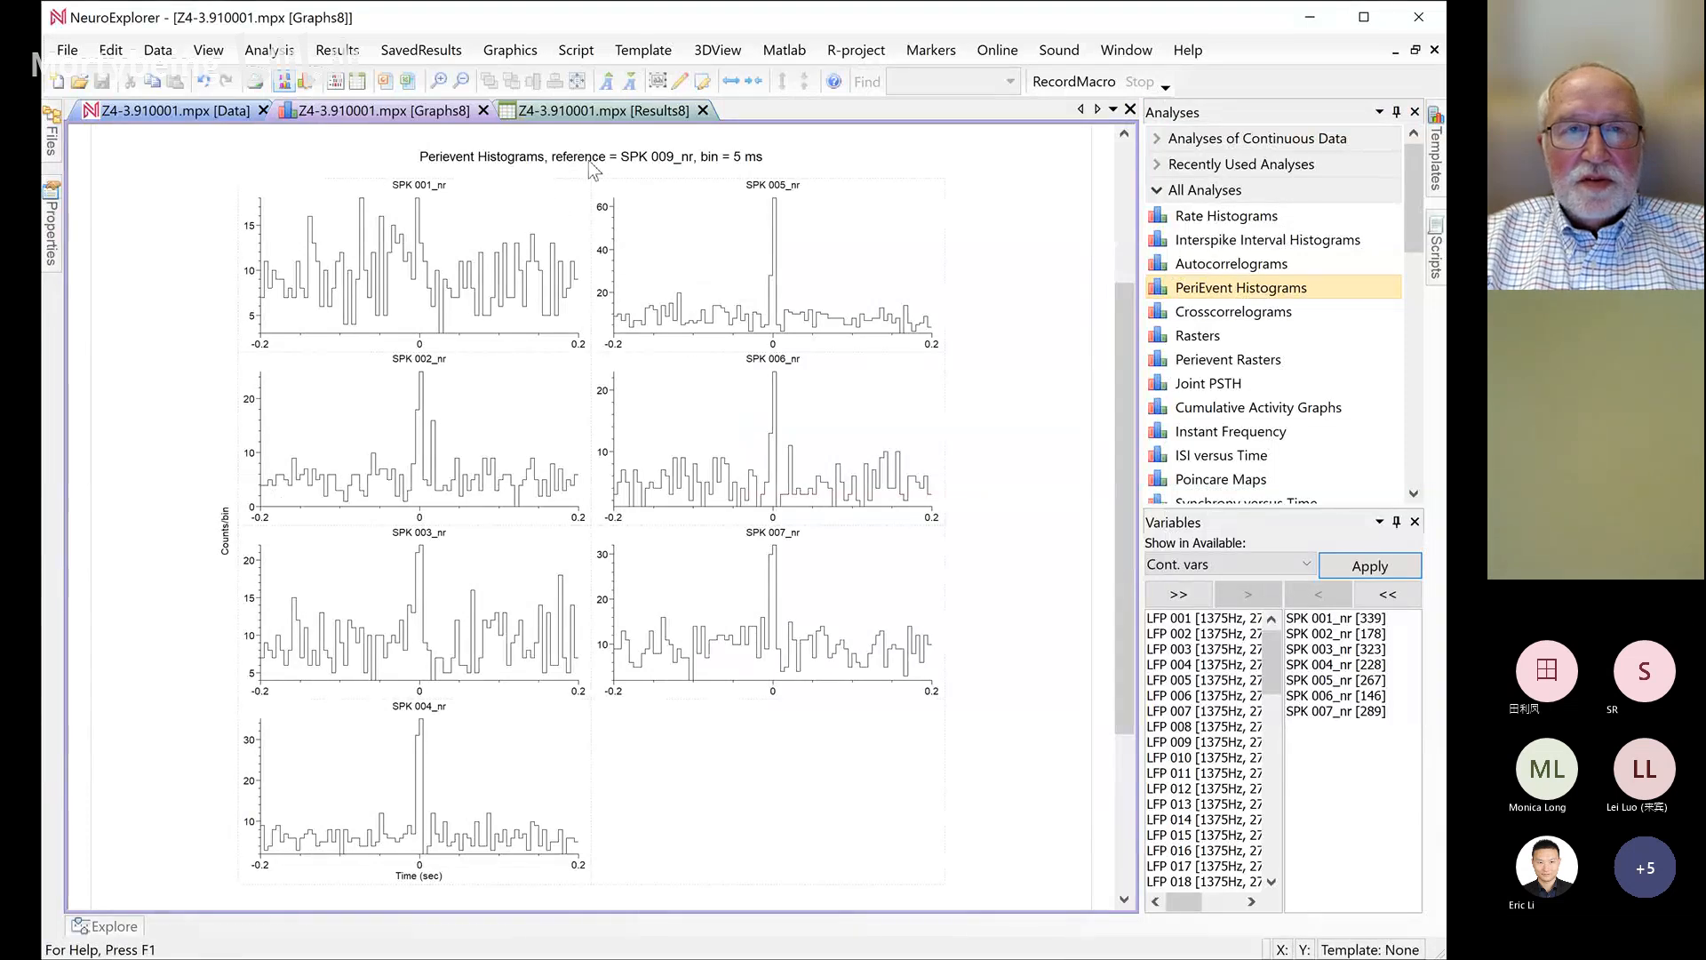
# Review the PeriEvent Histograms analysis properties without changing them, and enlarge the text of the histogram graphs
pyautogui.doubleClick(445, 264)
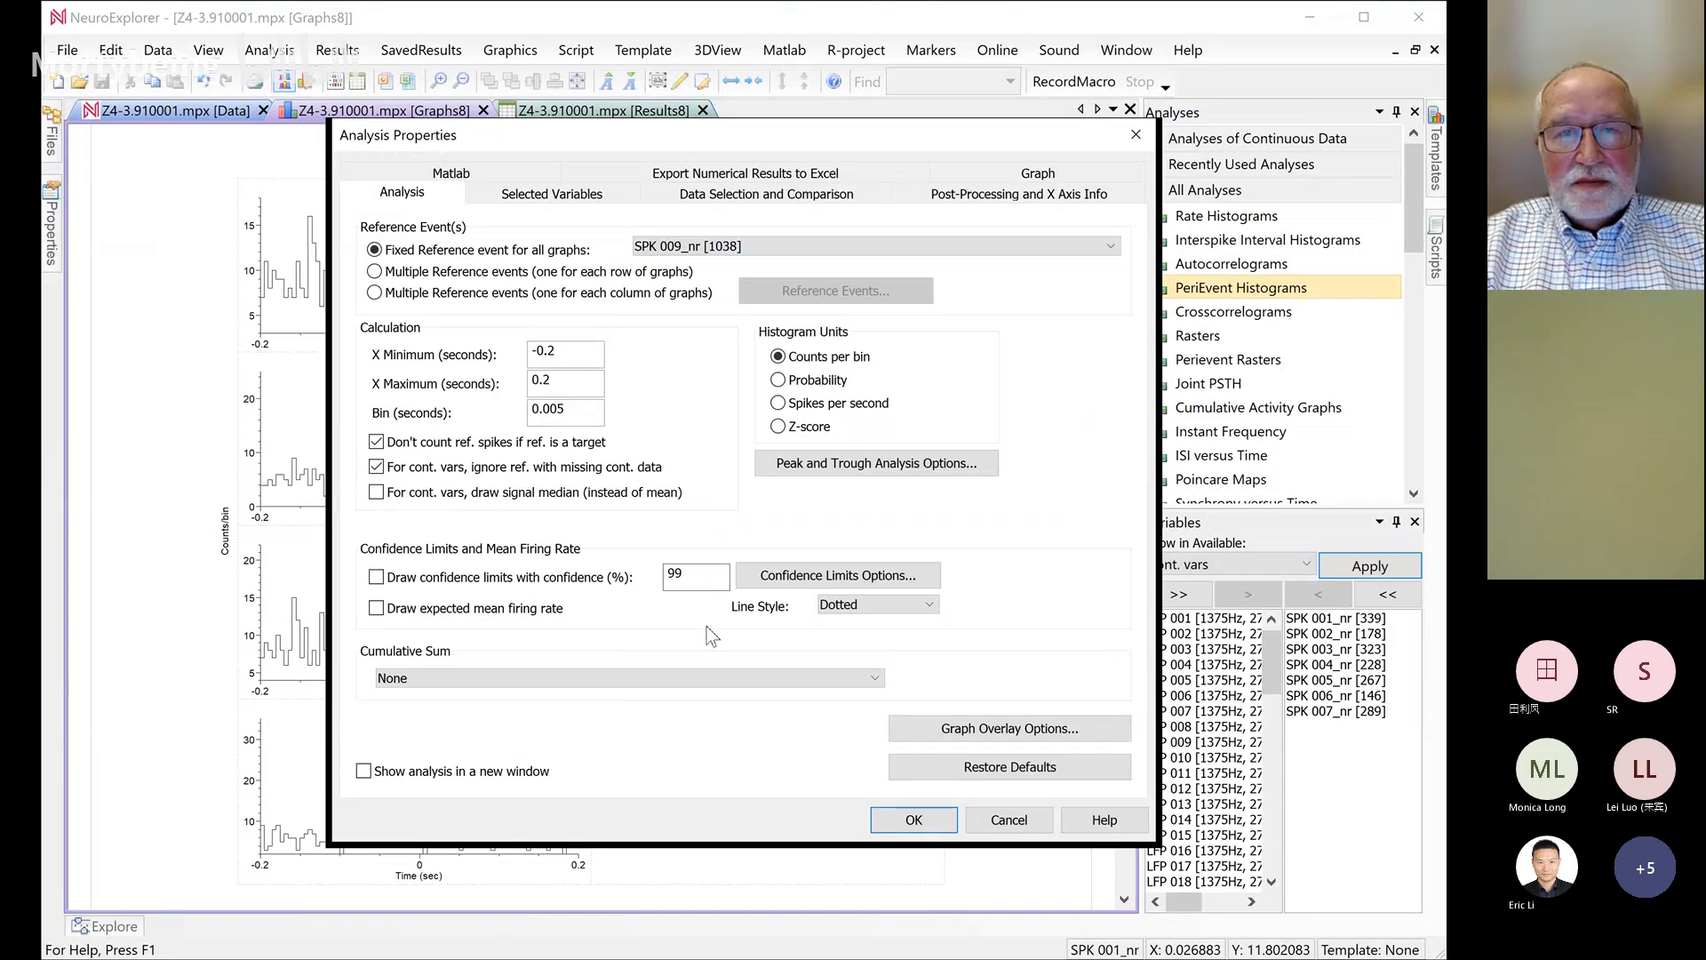
pyautogui.click(1027, 819)
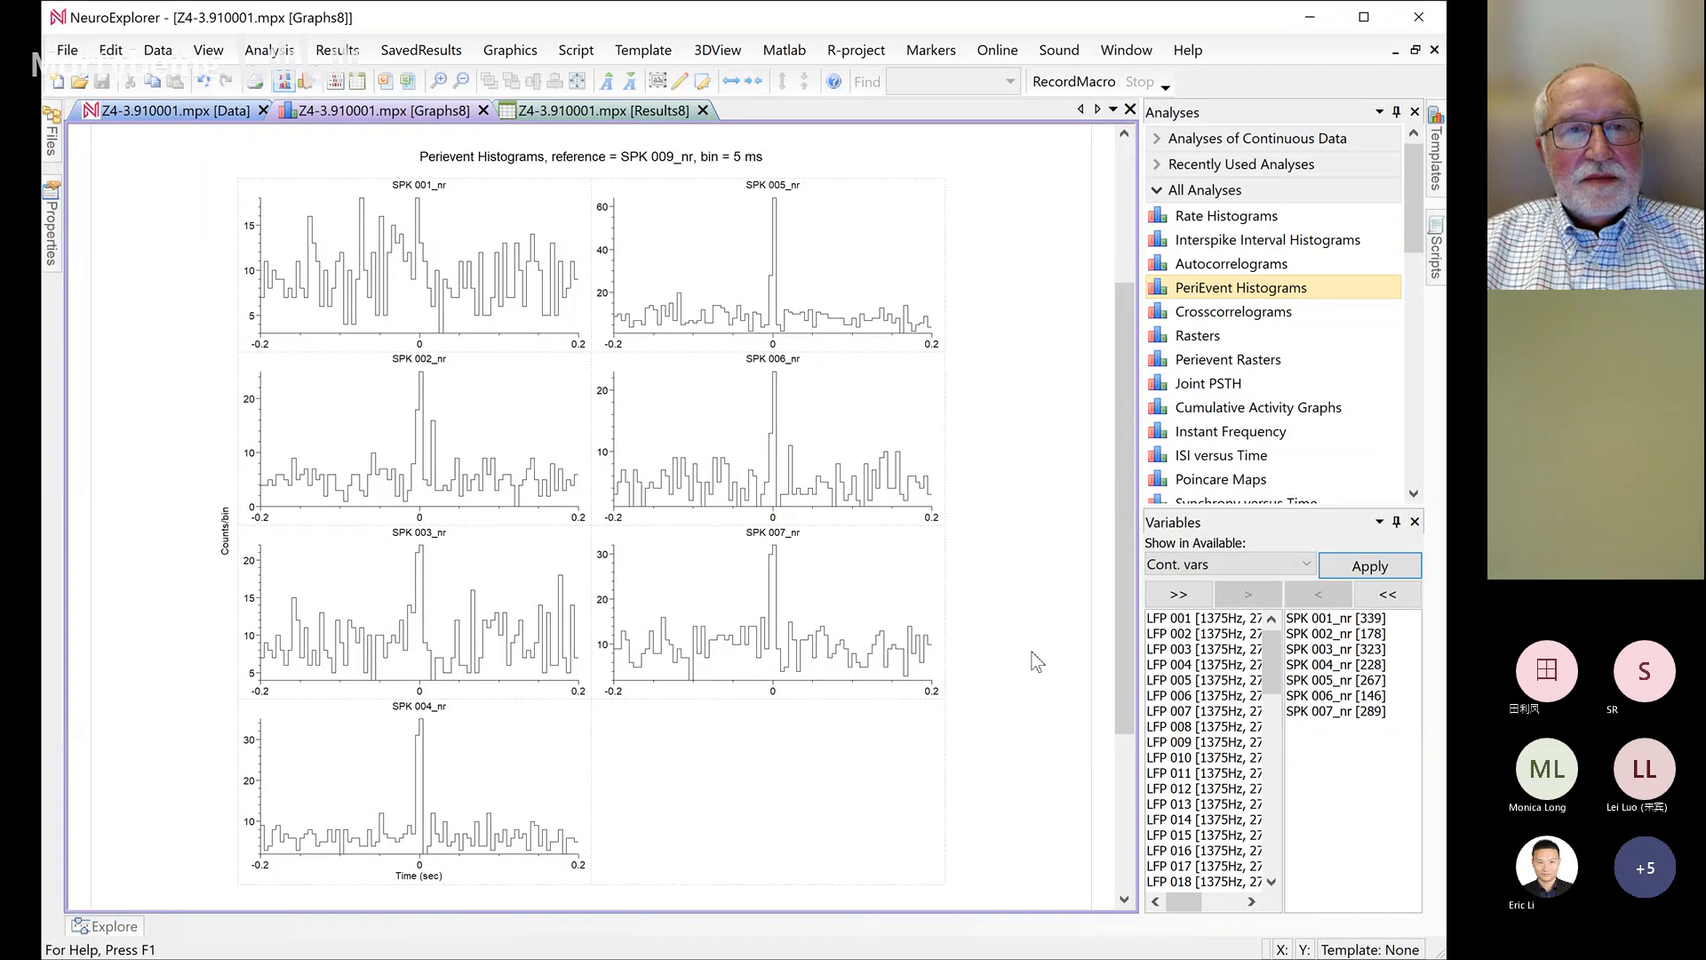
pyautogui.click(607, 83)
pyautogui.click(607, 82)
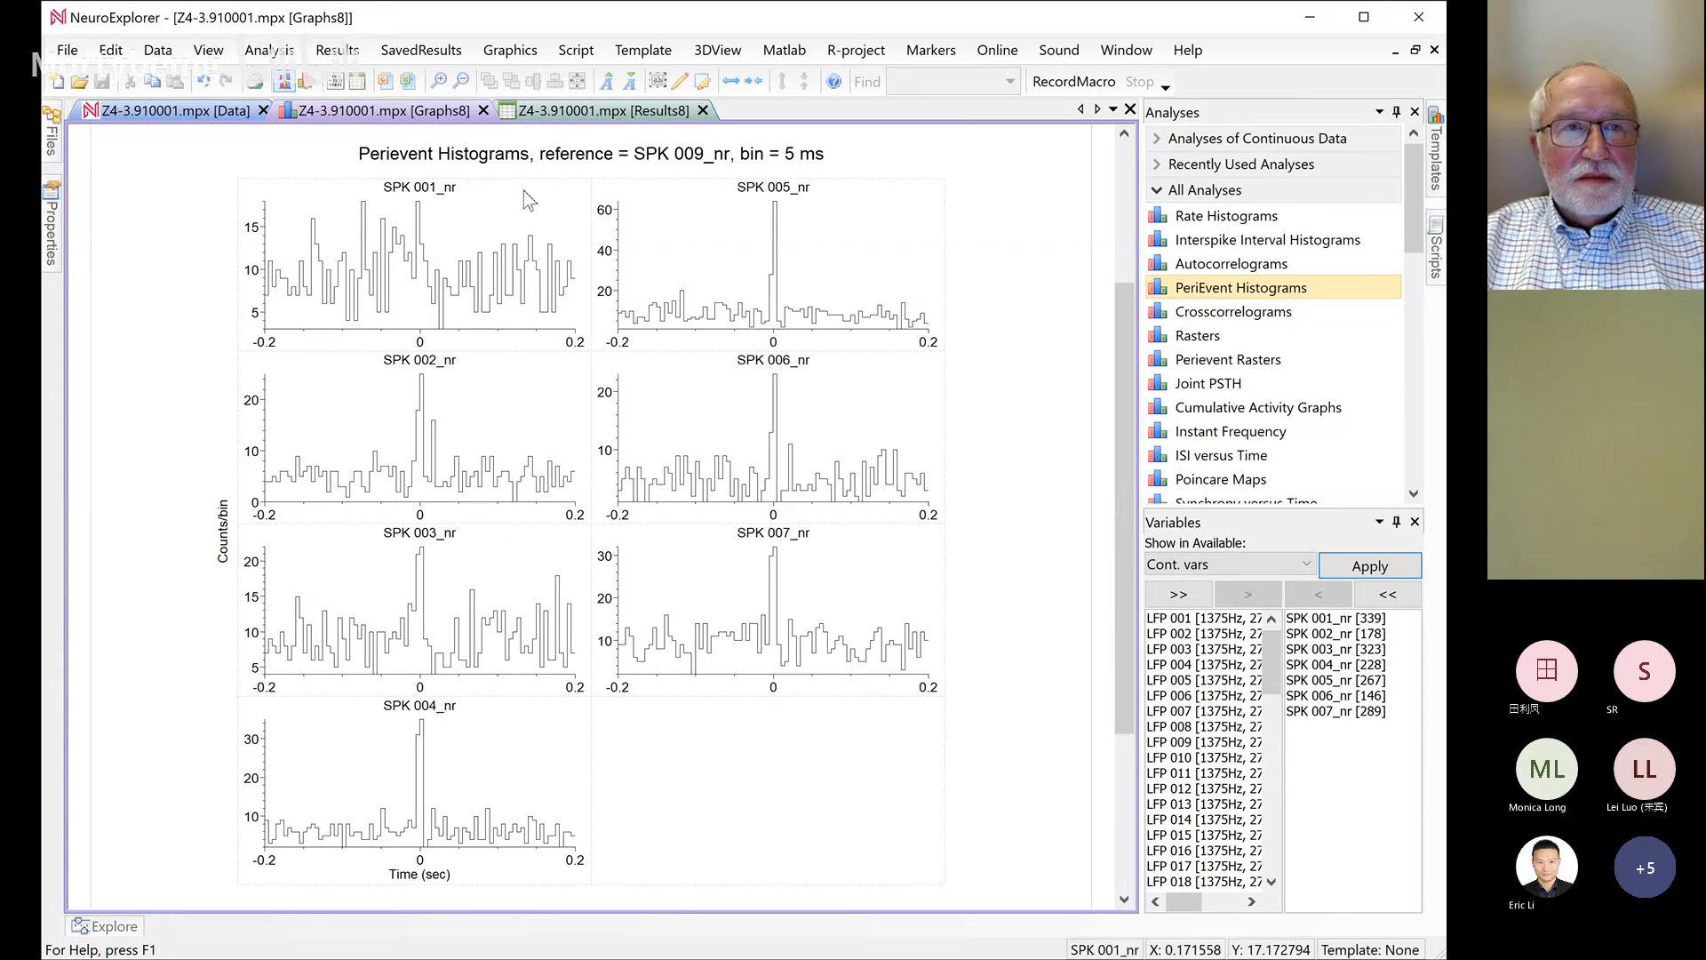
# Check the variables list of the data file and rerun the perievent histograms with the Clean intervals as the fixed reference event
pyautogui.click(184, 111)
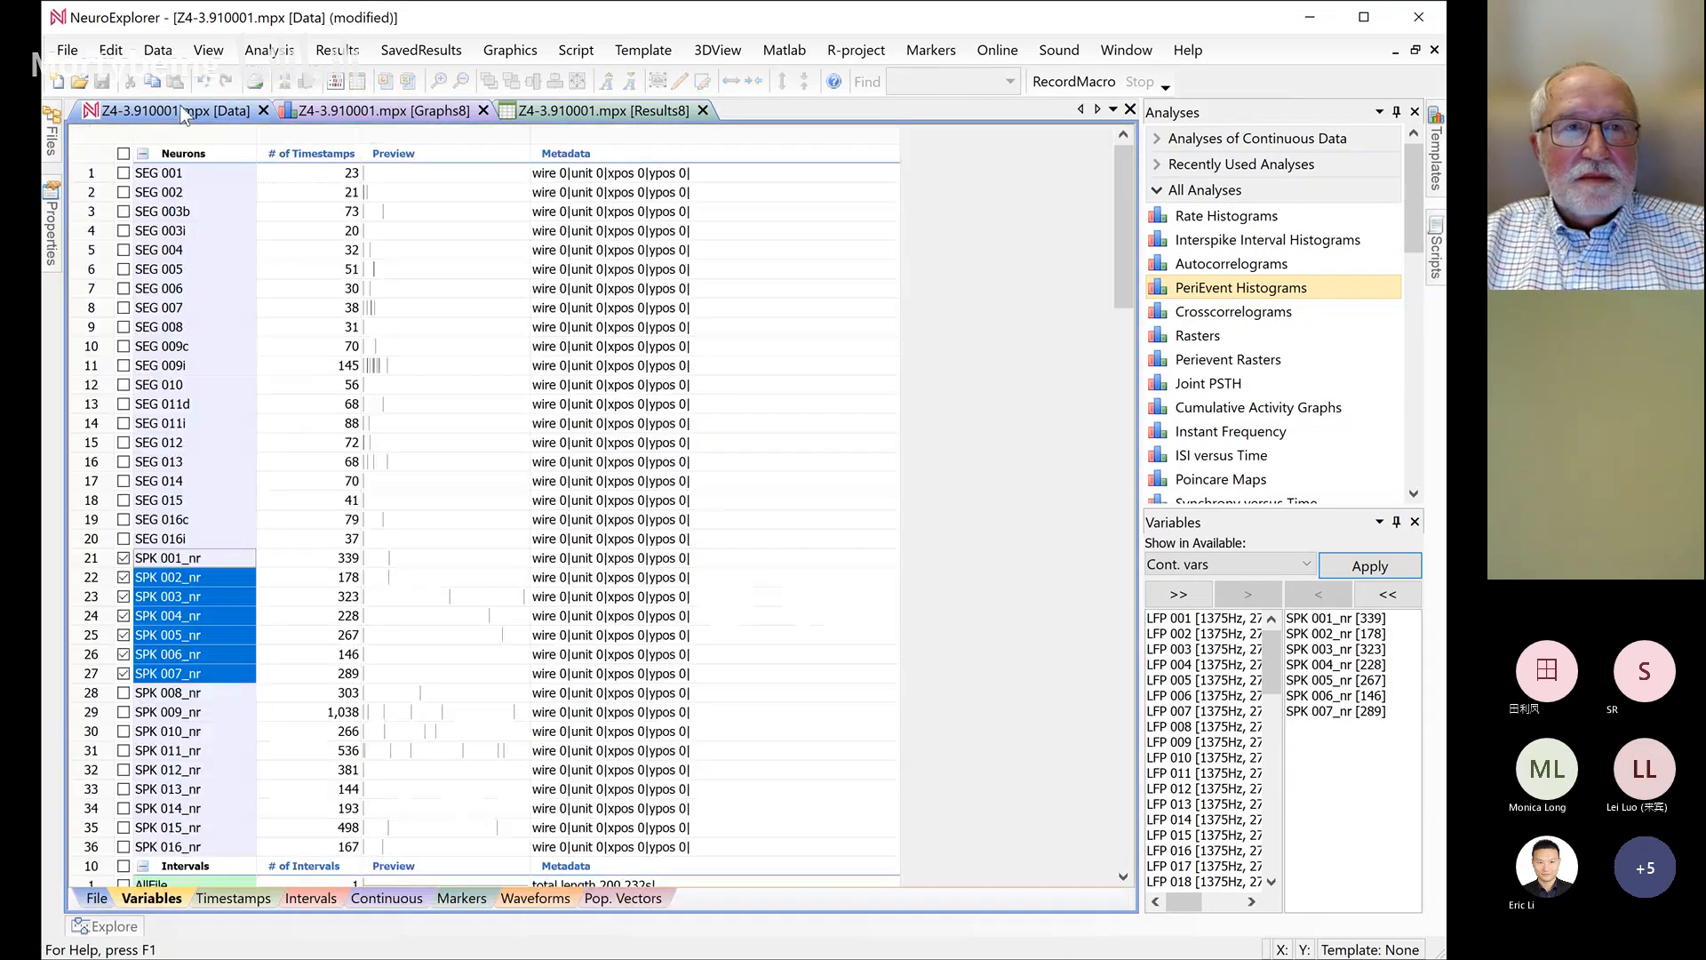
pyautogui.click(360, 112)
pyautogui.doubleClick(492, 238)
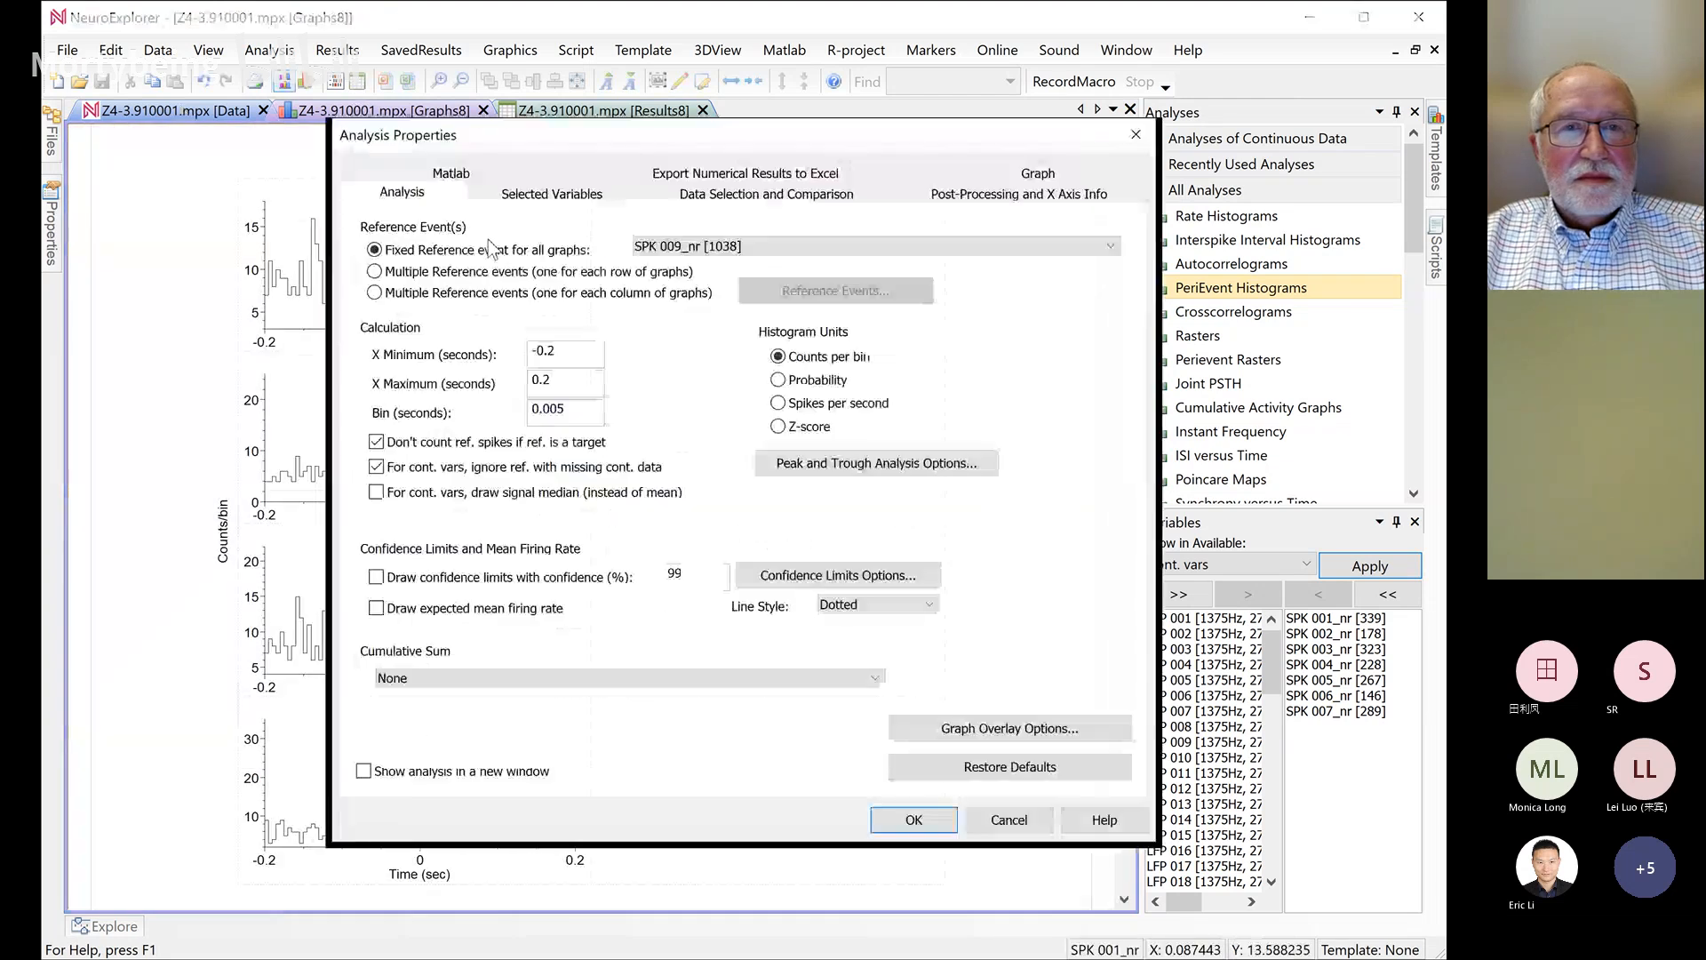
pyautogui.click(652, 252)
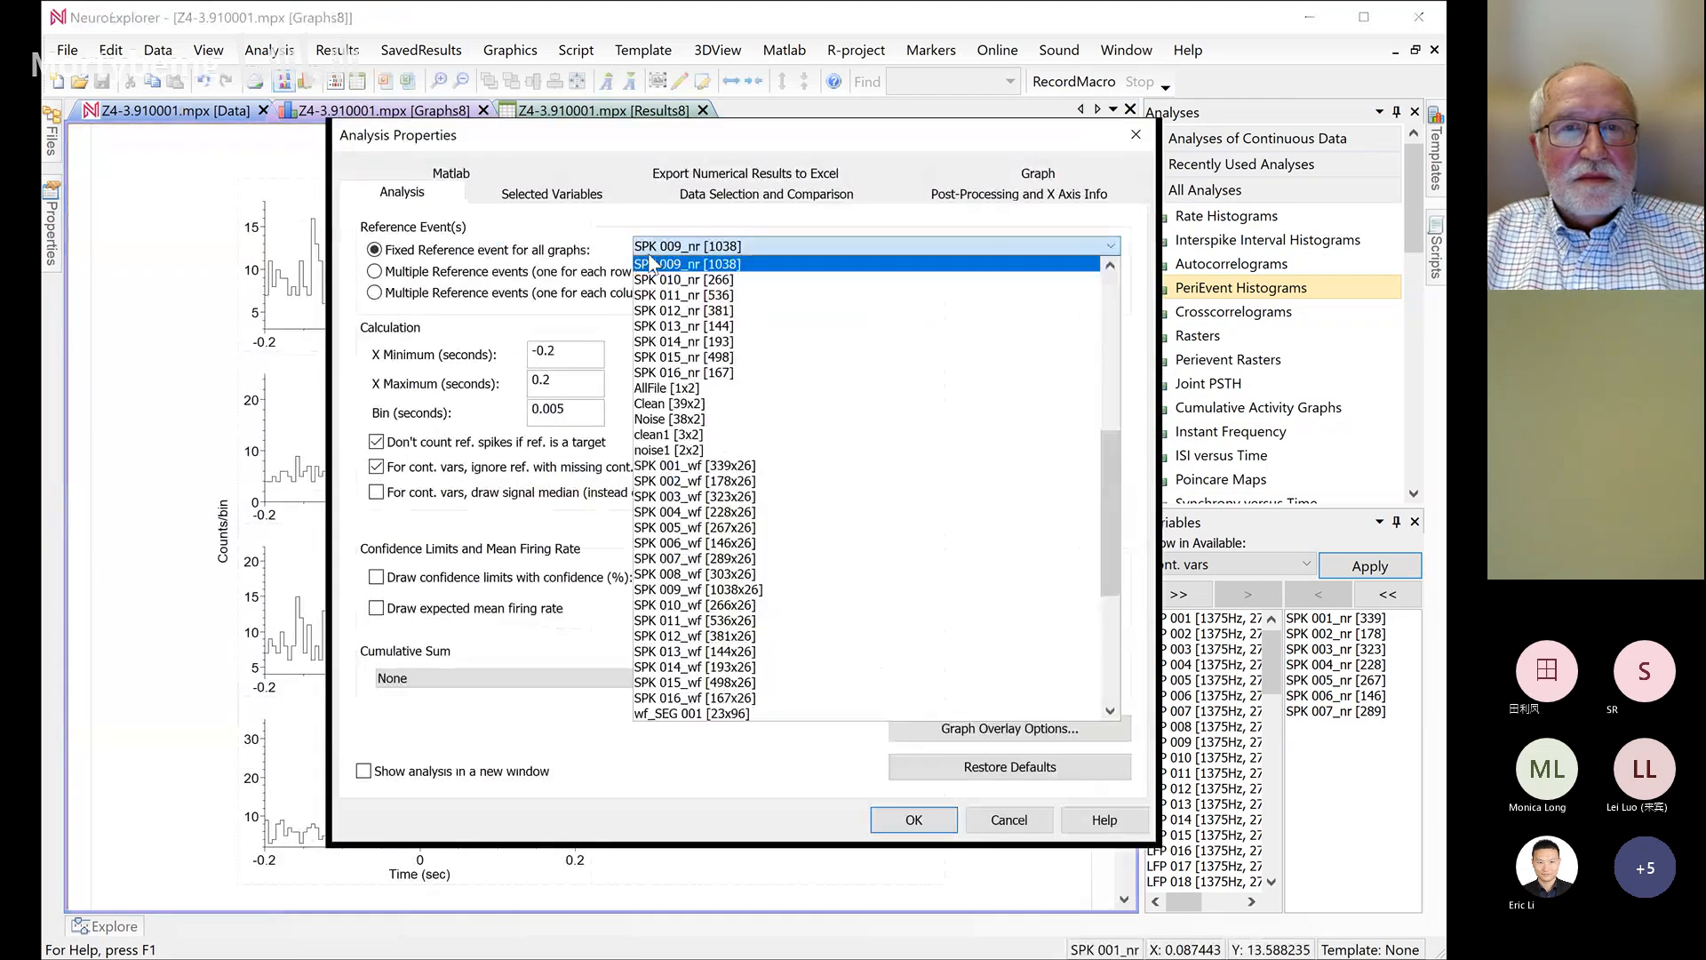
pyautogui.click(684, 421)
pyautogui.click(682, 251)
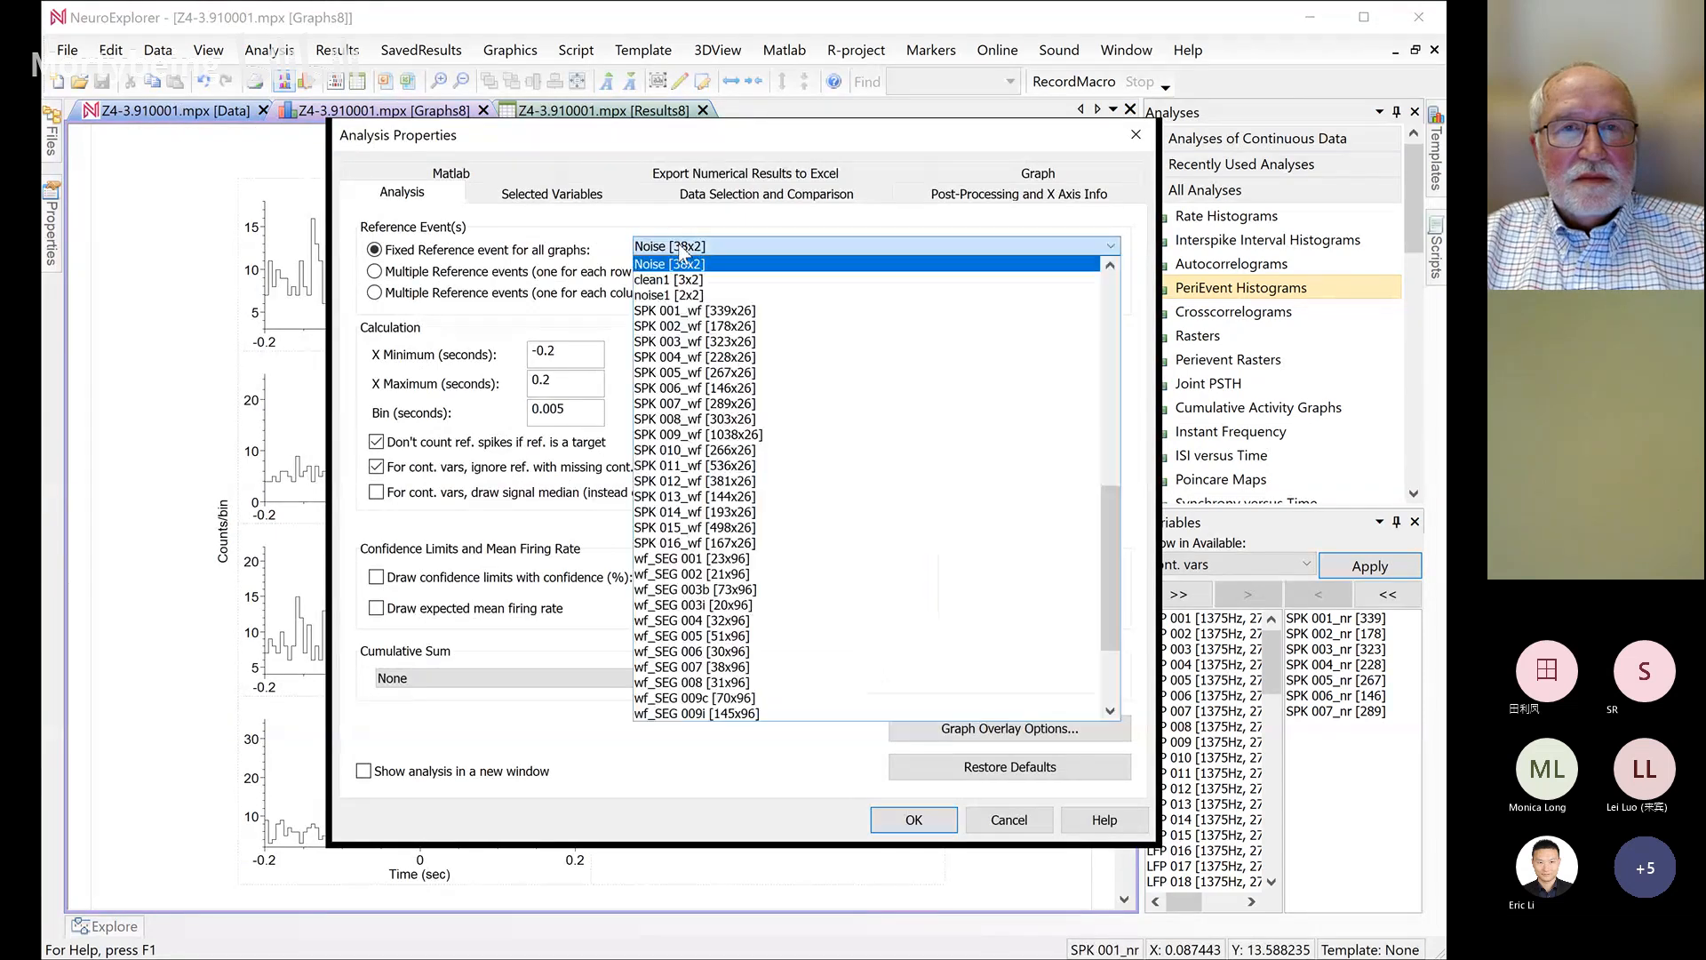
pyautogui.scroll(2, 679, 276)
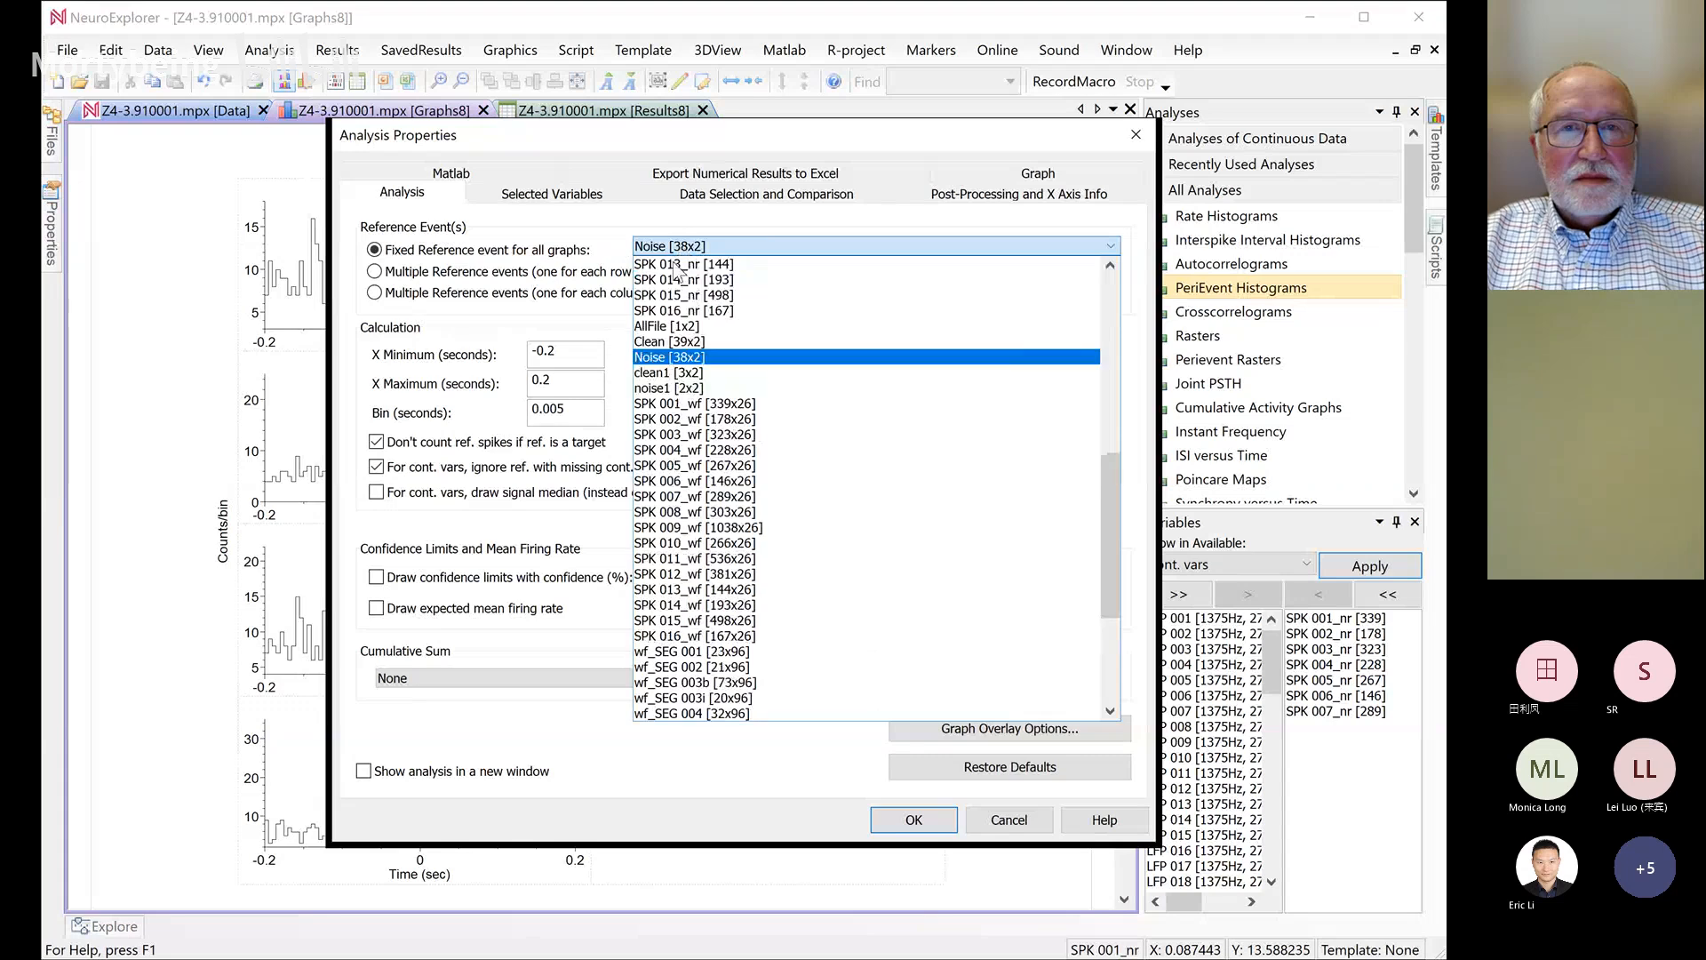
pyautogui.click(667, 342)
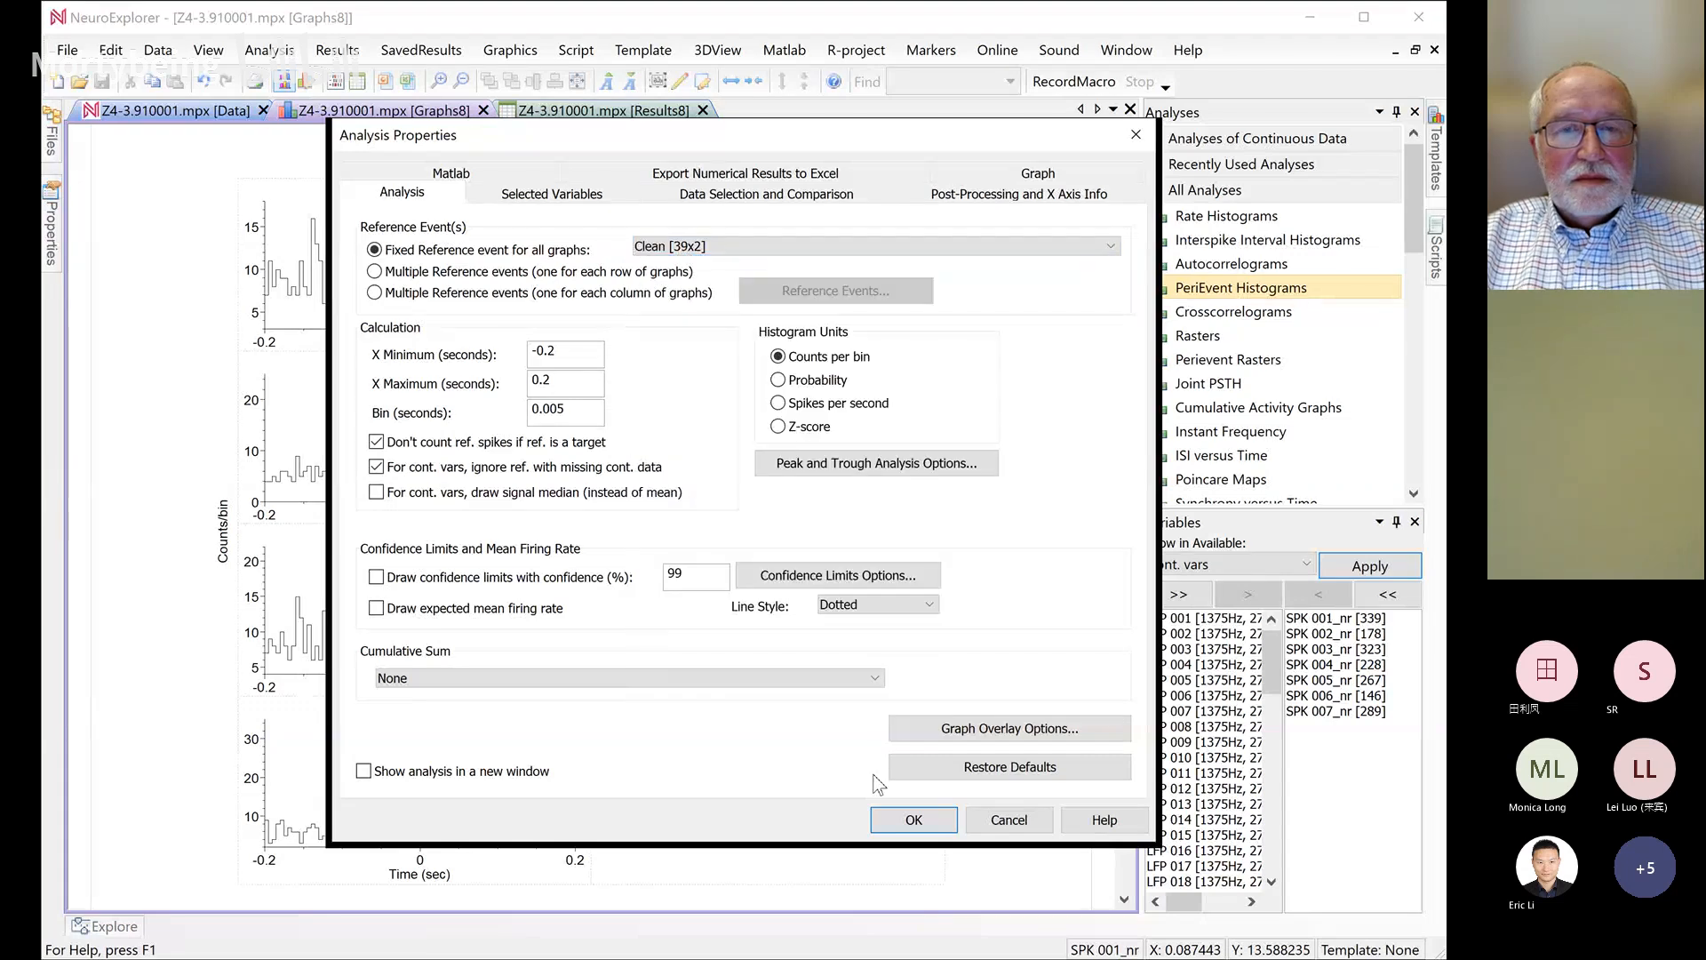
pyautogui.click(892, 818)
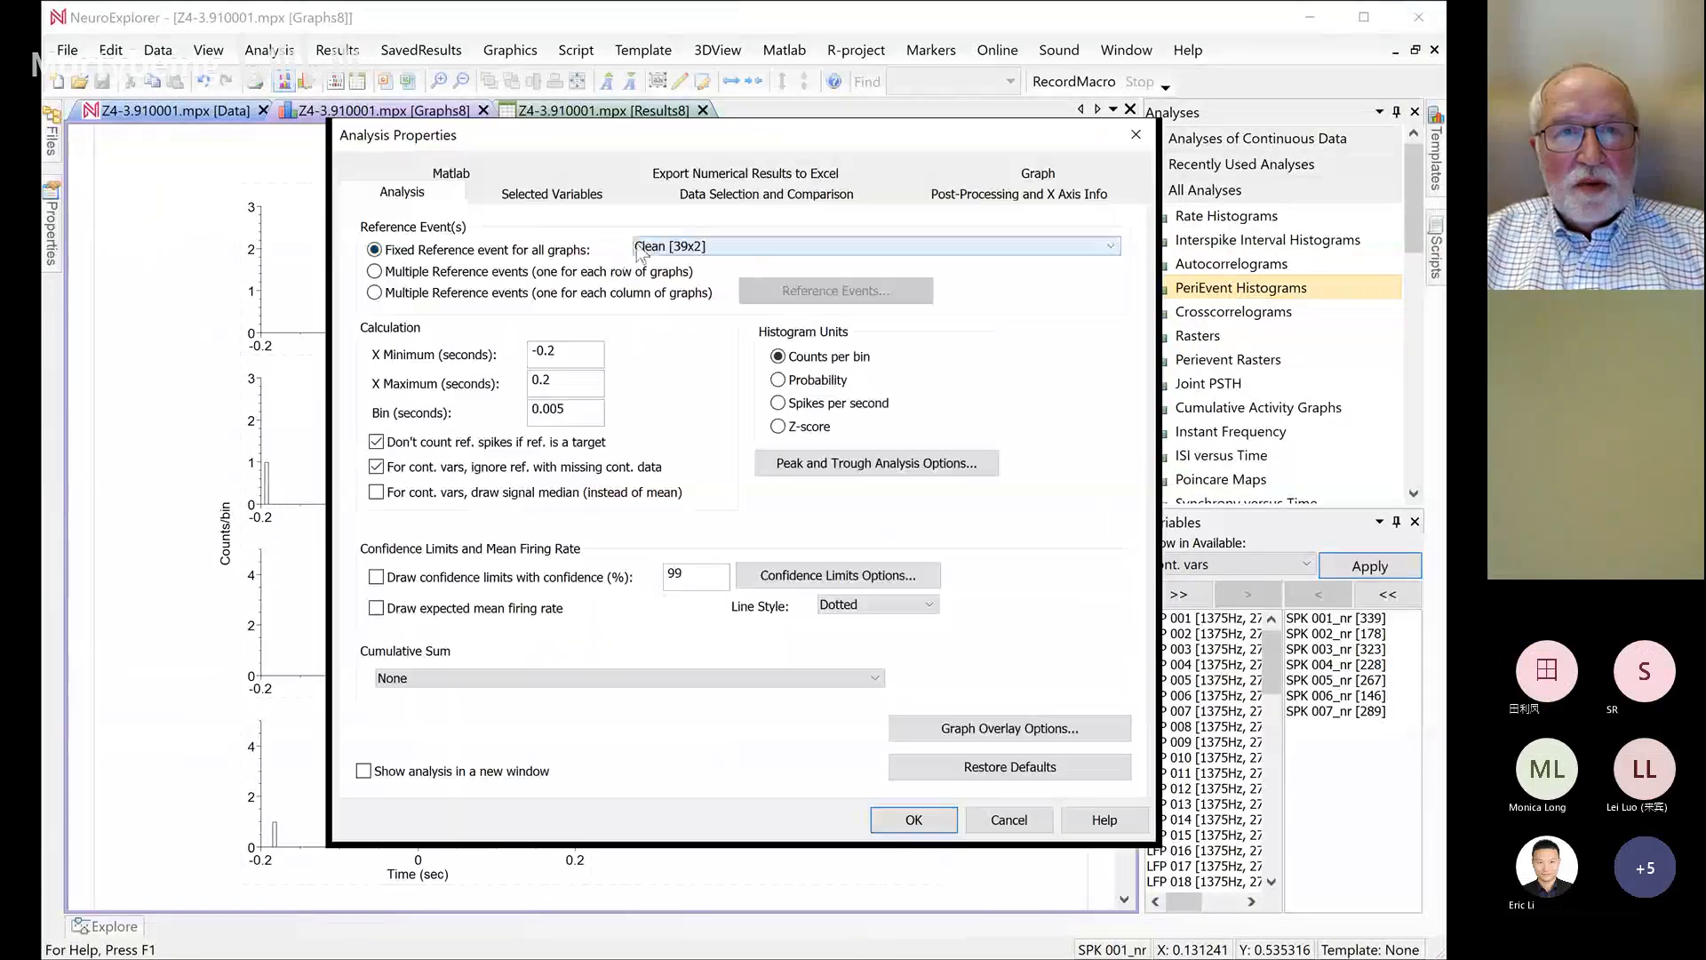
# Rerun the perievent histograms with SPK 001_nr as the fixed reference event and a bin of 0.01 seconds
pyautogui.click(640, 247)
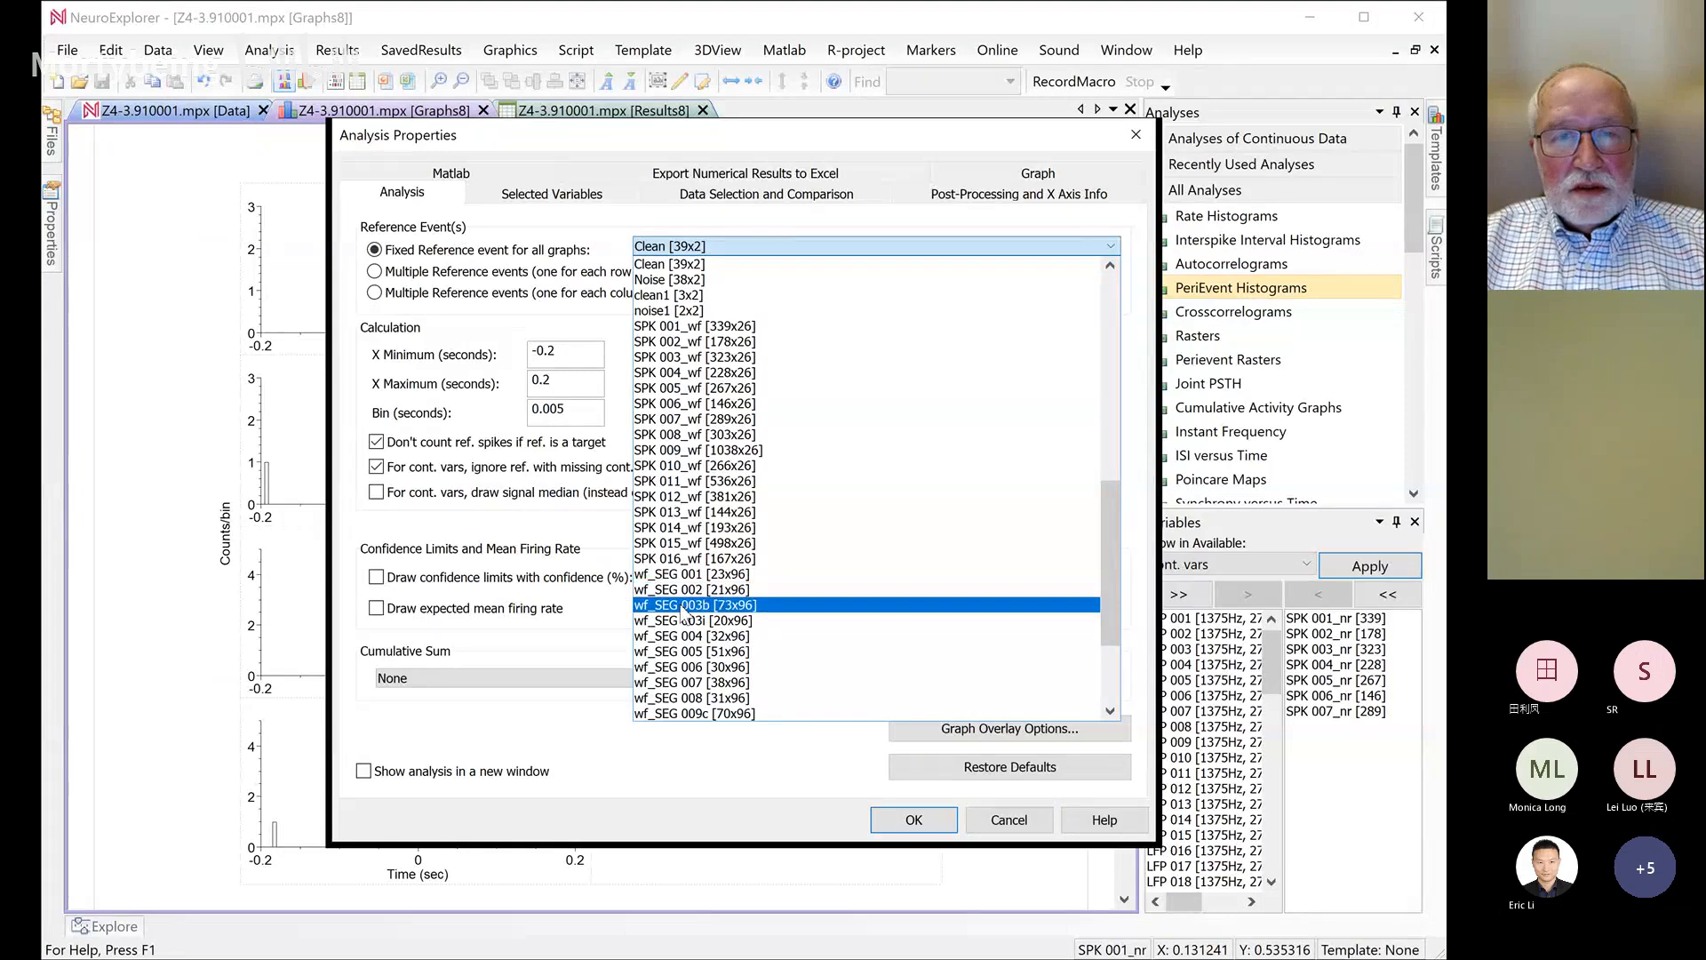
pyautogui.scroll(-2, 672, 600)
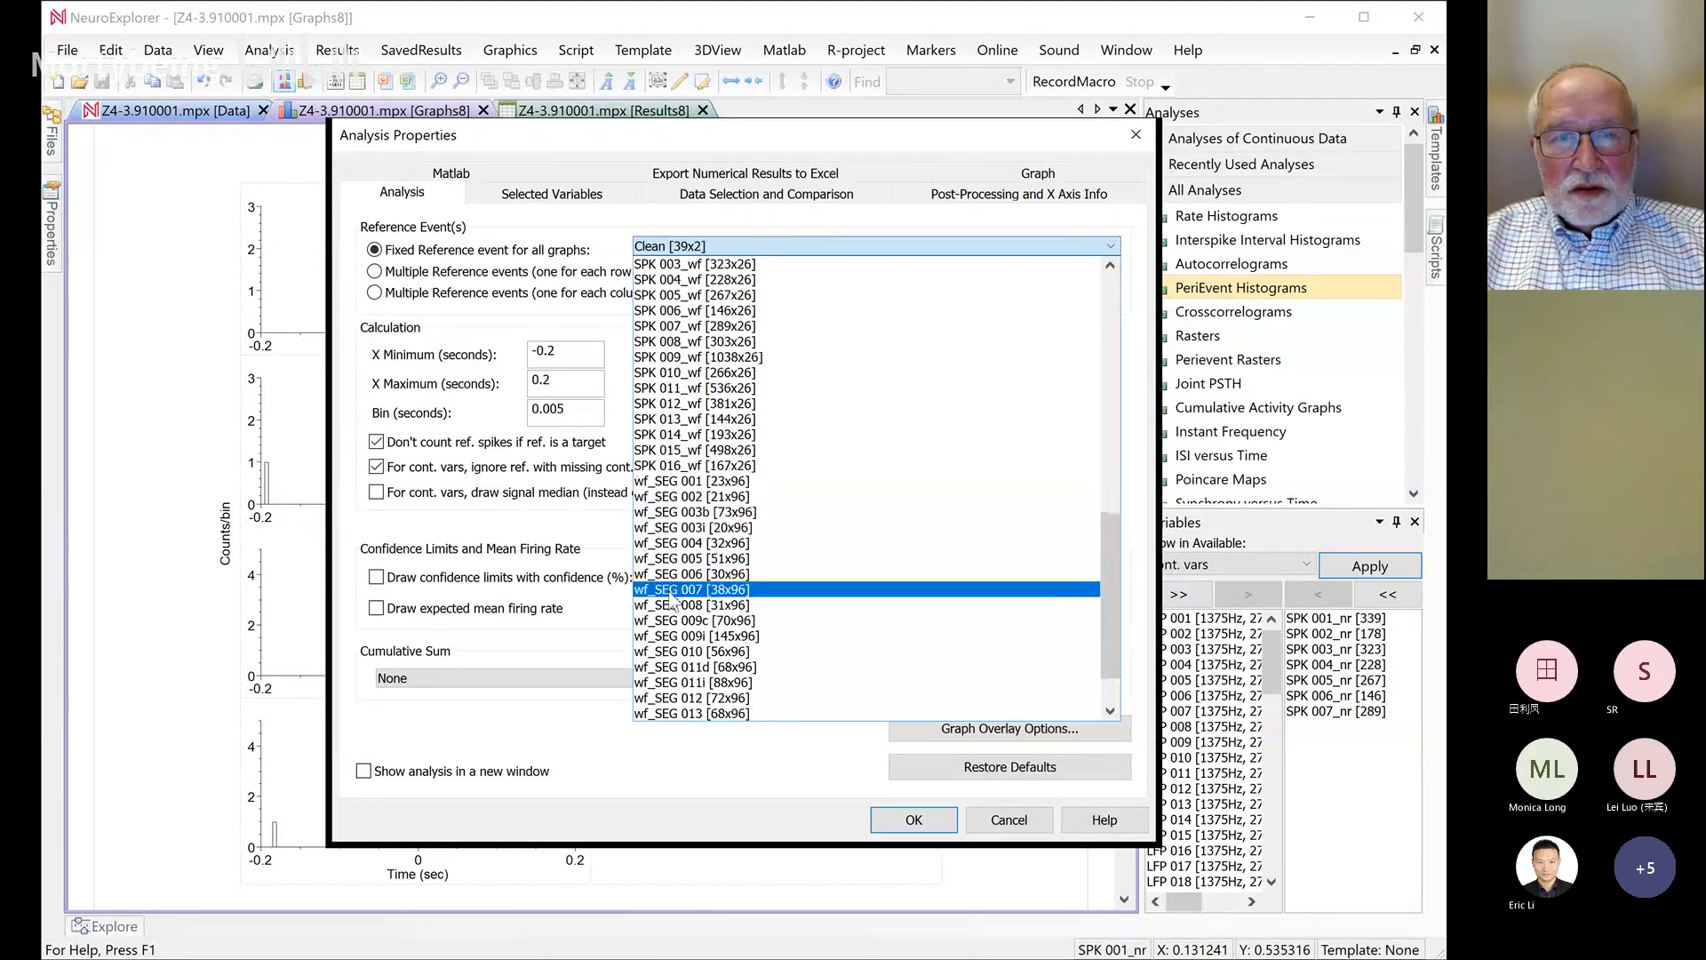
pyautogui.scroll(12, 673, 602)
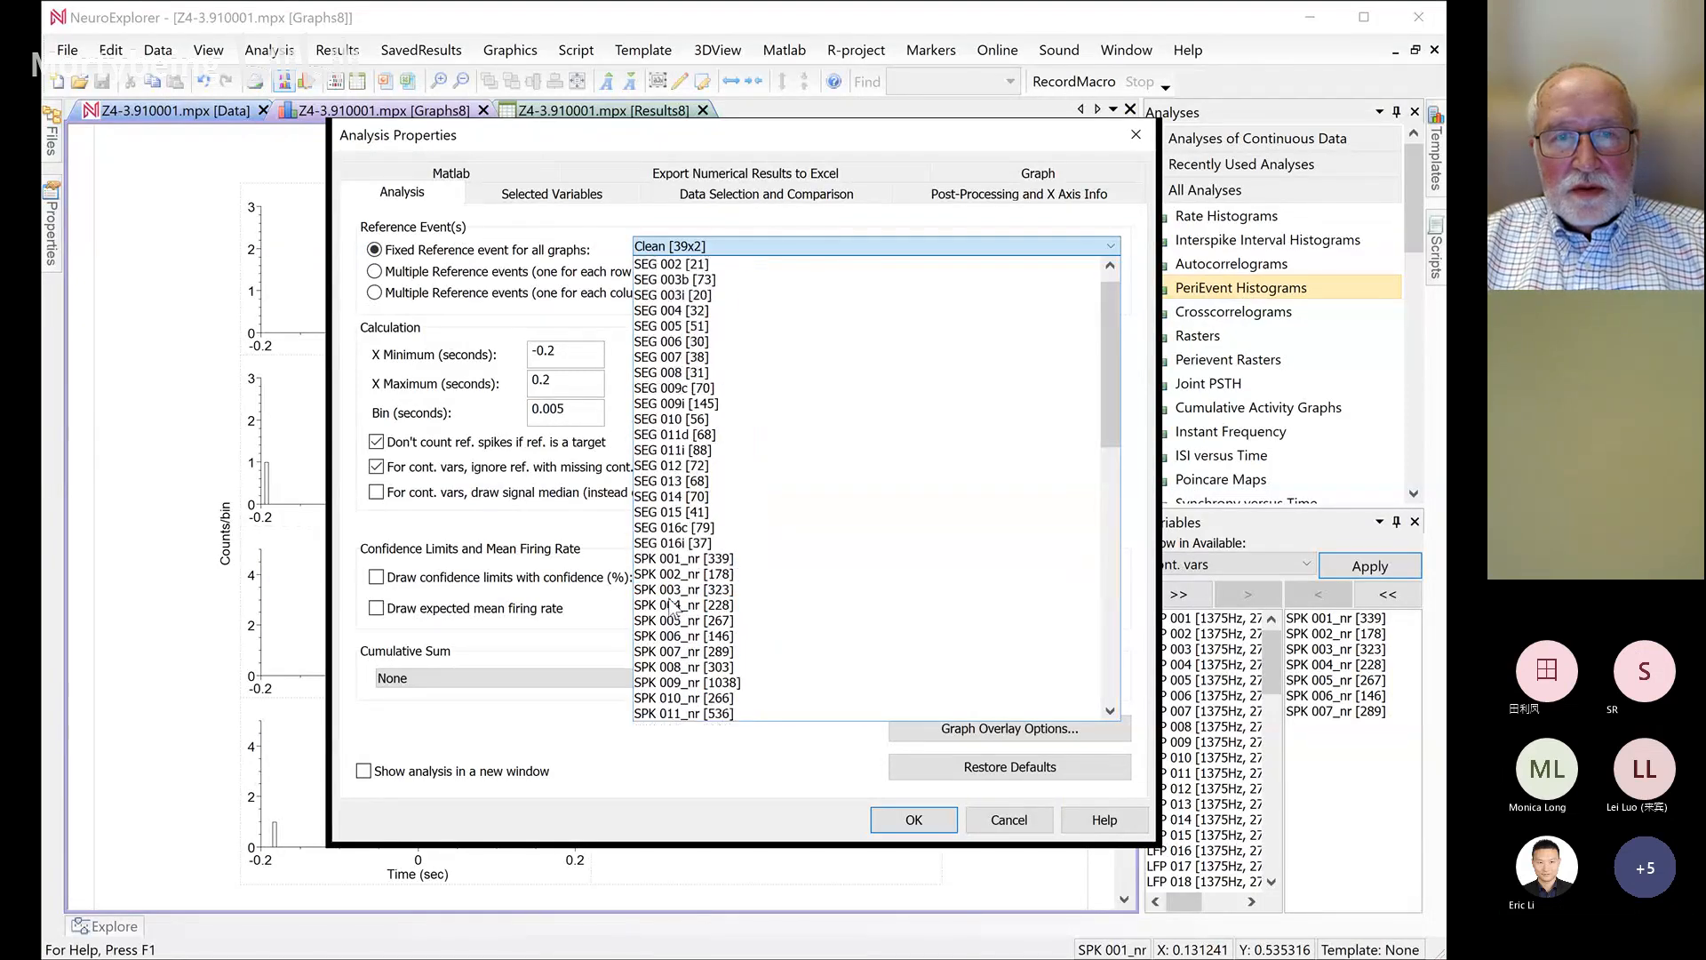
pyautogui.click(683, 560)
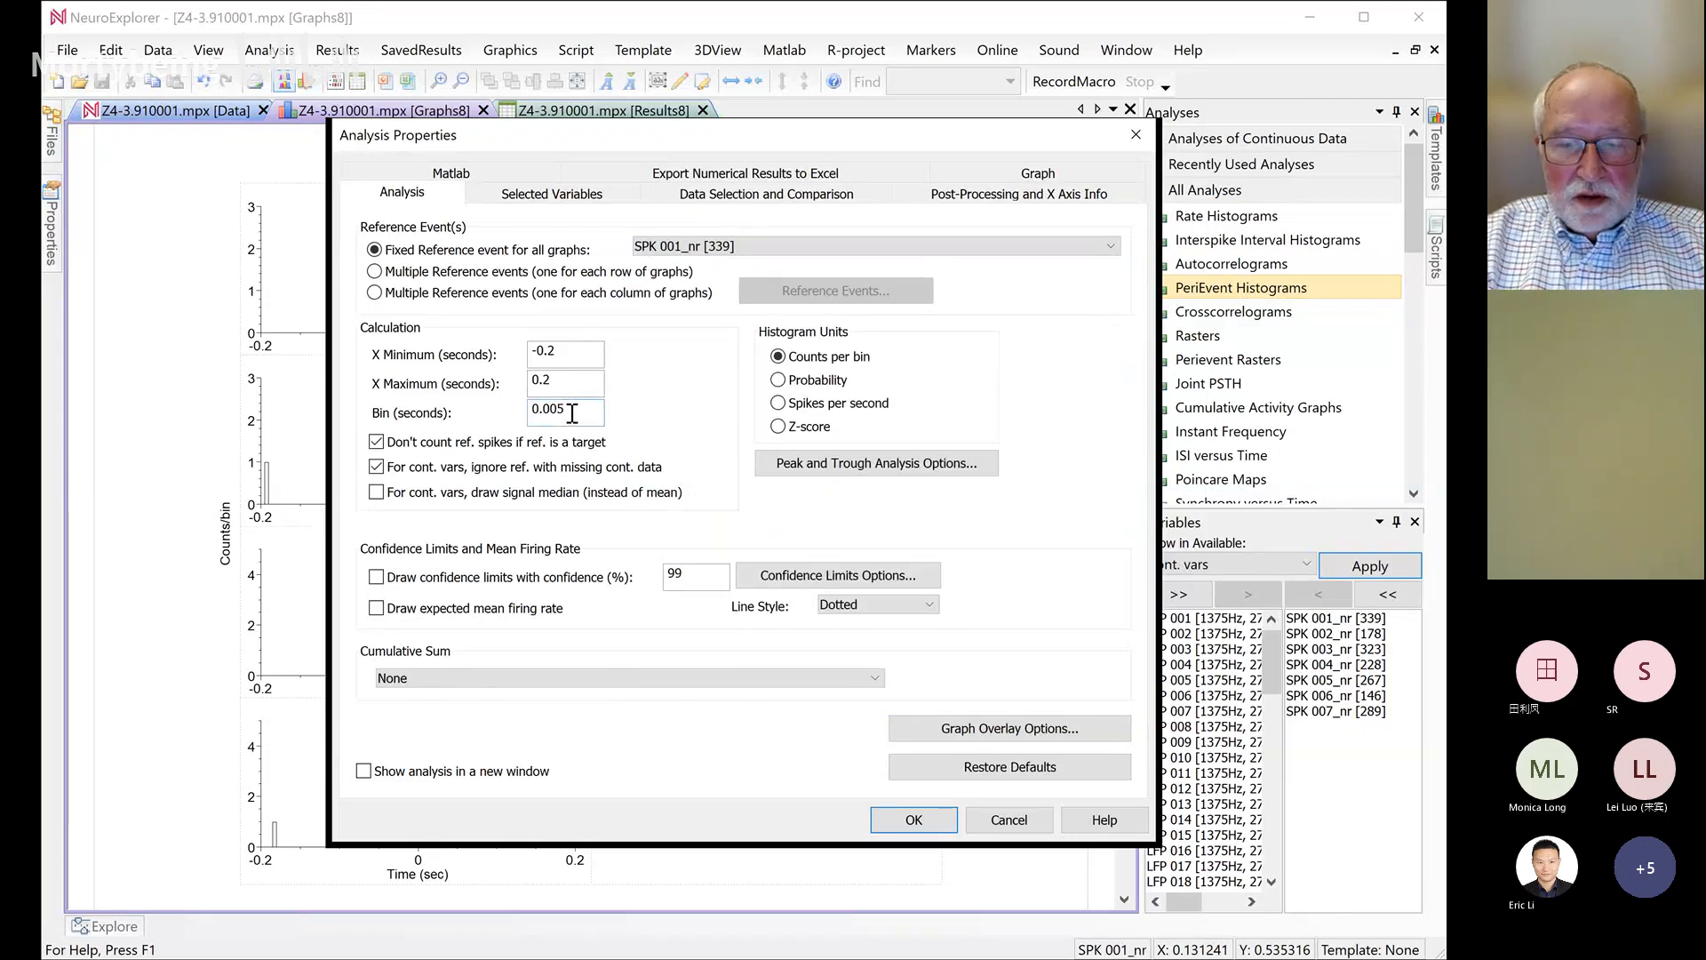
pyautogui.press('BackSpace')
pyautogui.press('BackSpace')
pyautogui.write('1')
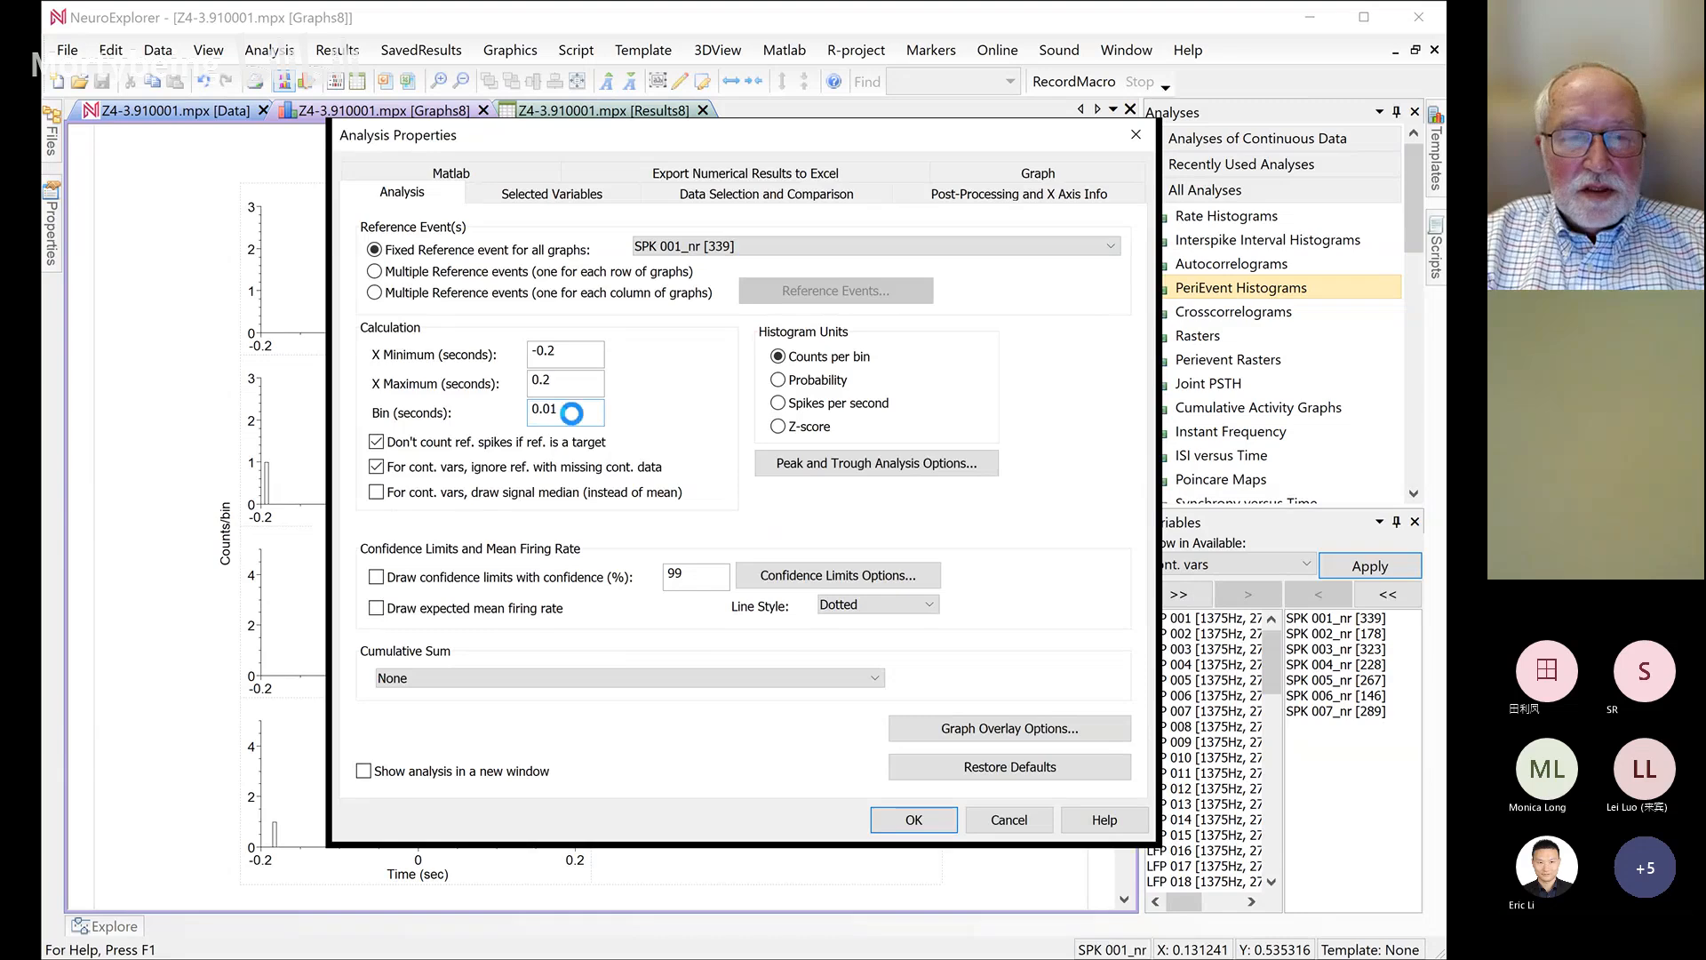
pyautogui.press('Return')
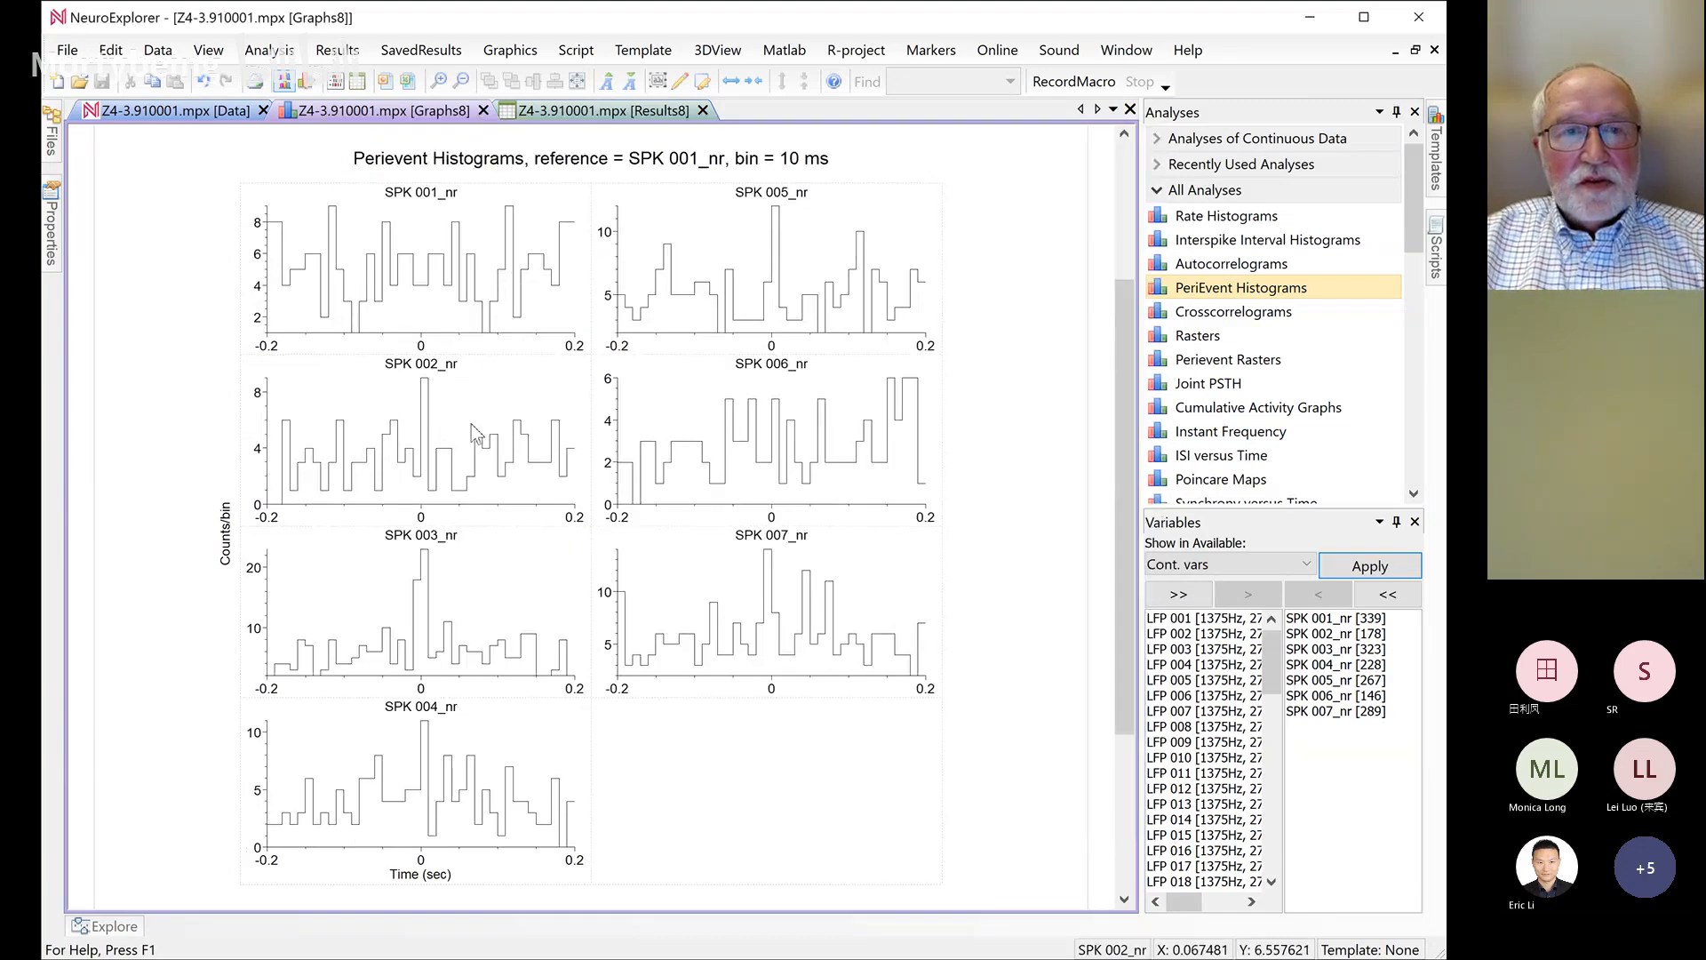
# Rerun the perievent histograms with the bin set to 0.02 seconds
pyautogui.doubleClick(435, 467)
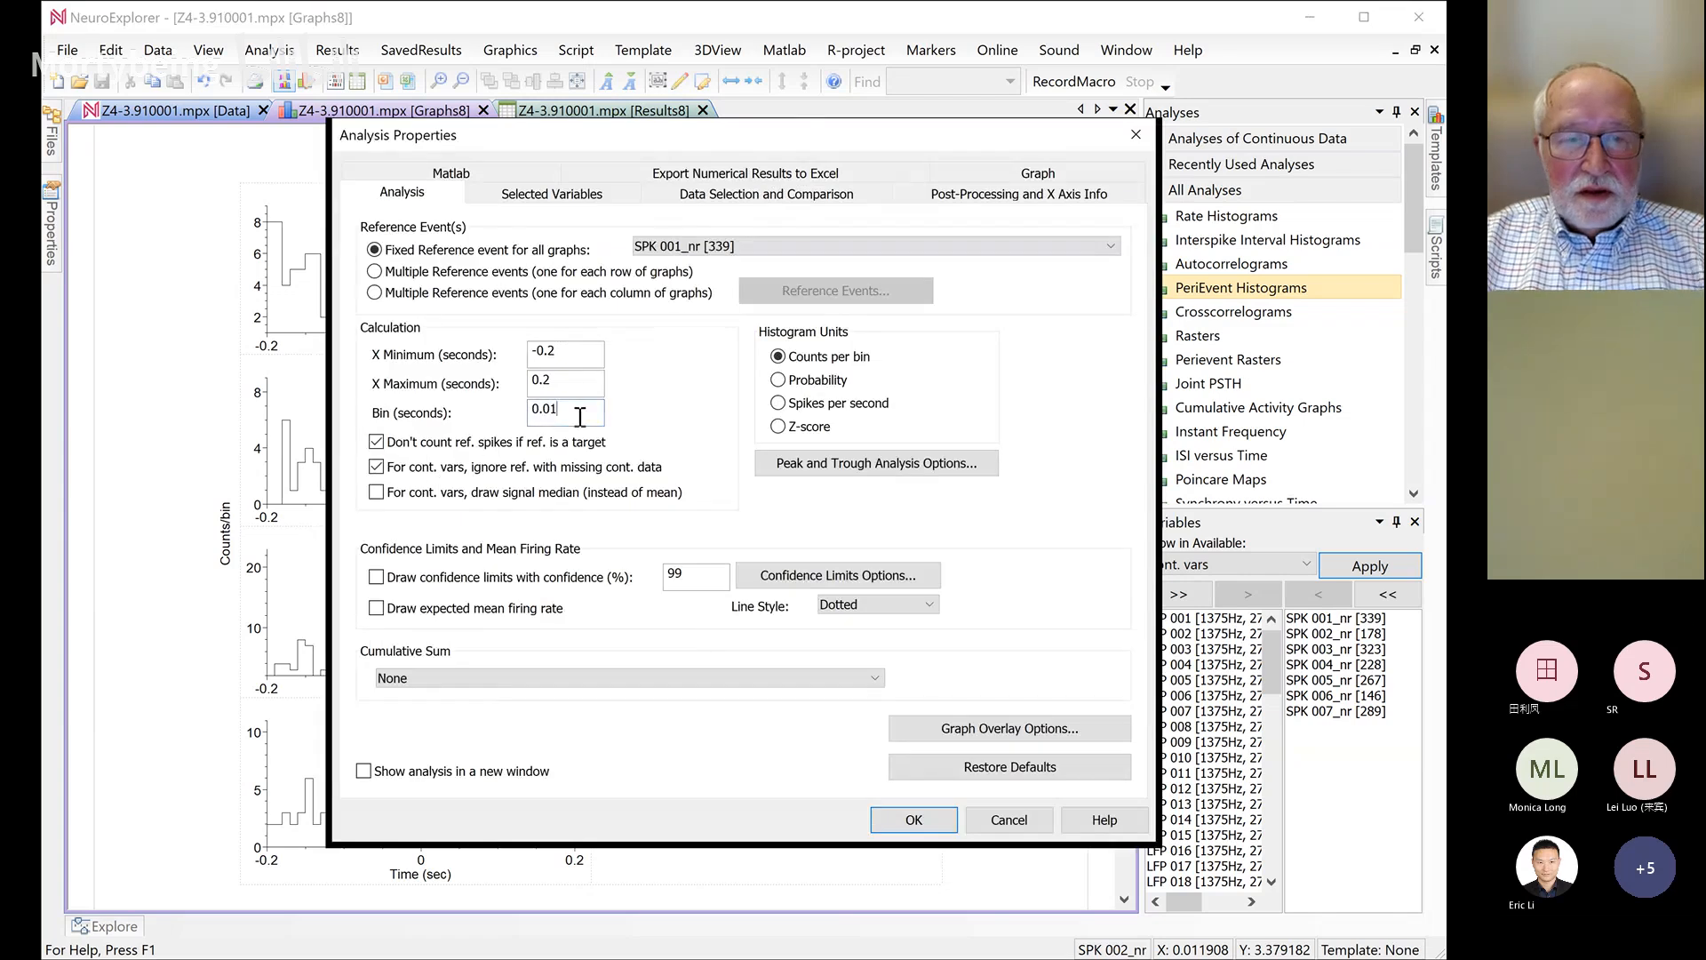
pyautogui.press('BackSpace')
pyautogui.write('2')
pyautogui.press('Return')
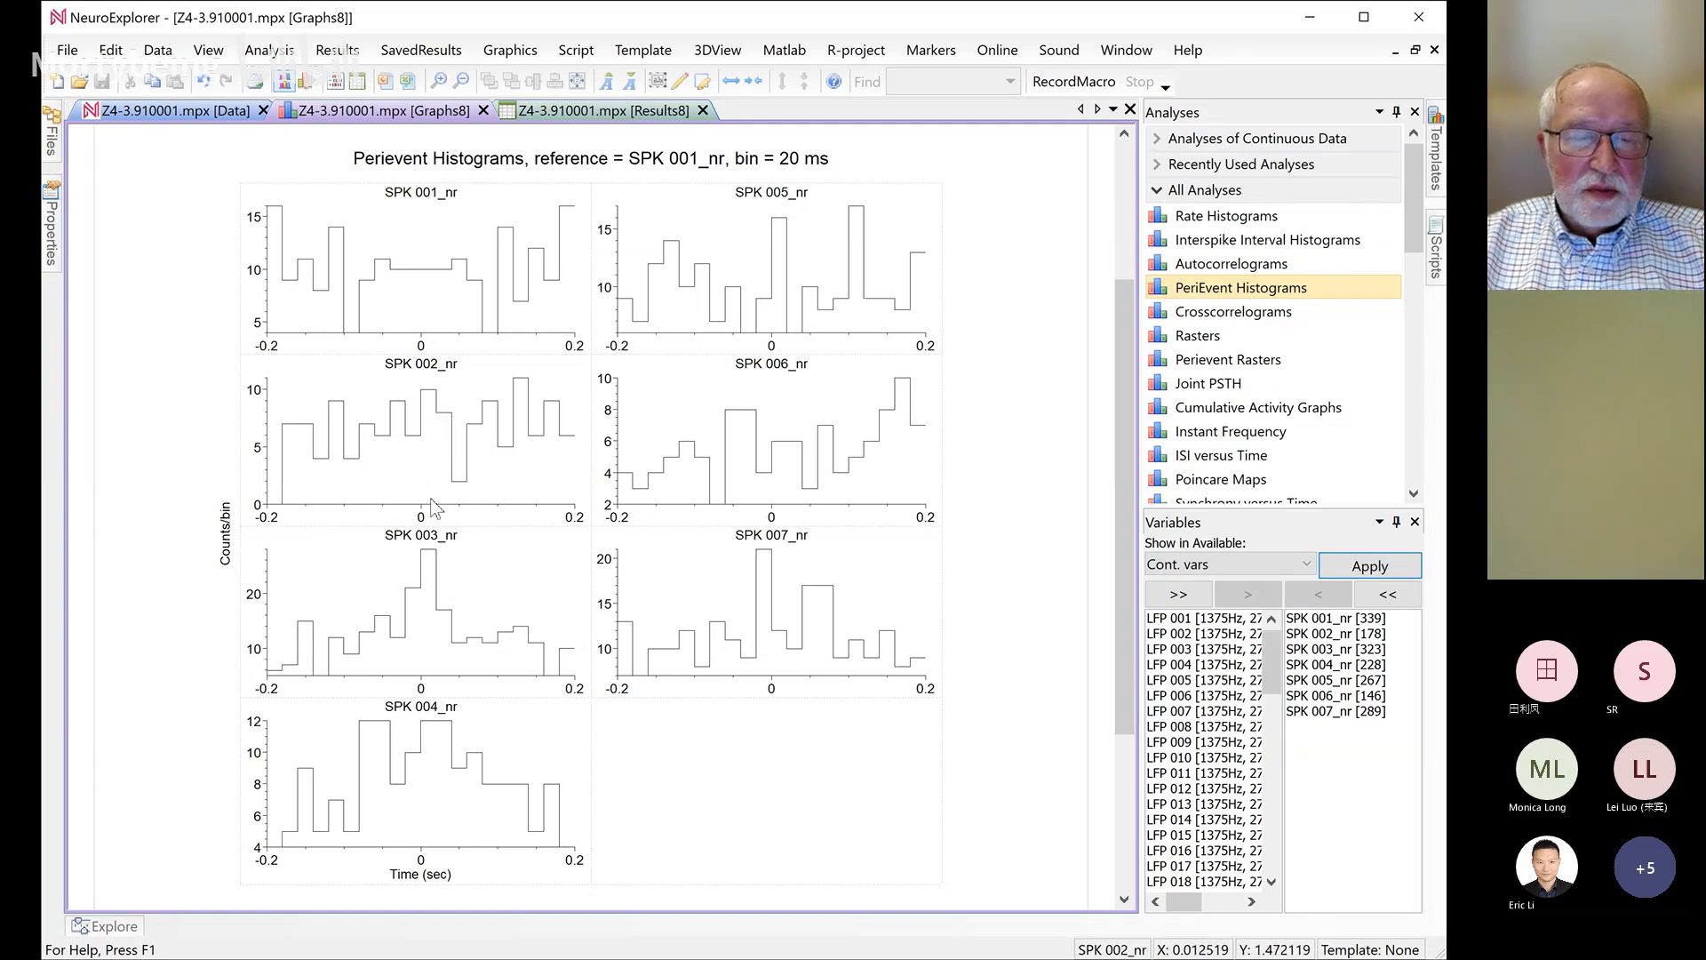
# Rerun the perievent histograms with the bin set to 0.001 seconds
pyautogui.doubleClick(434, 433)
pyautogui.click(554, 414)
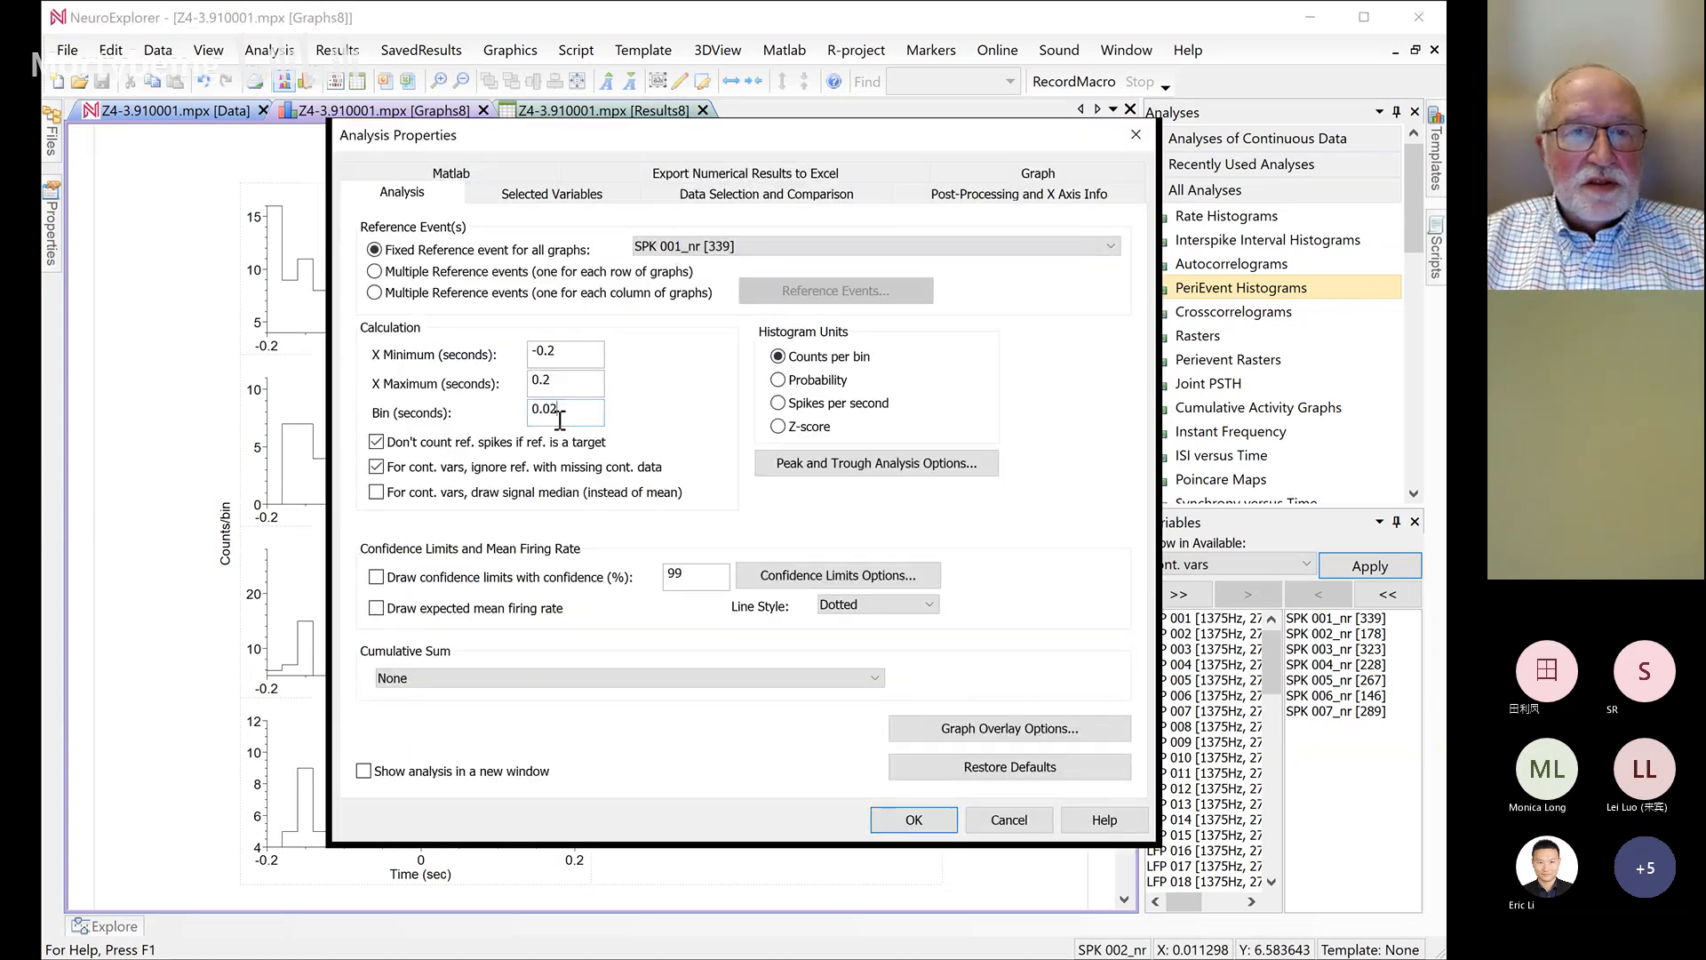
pyautogui.write('0')
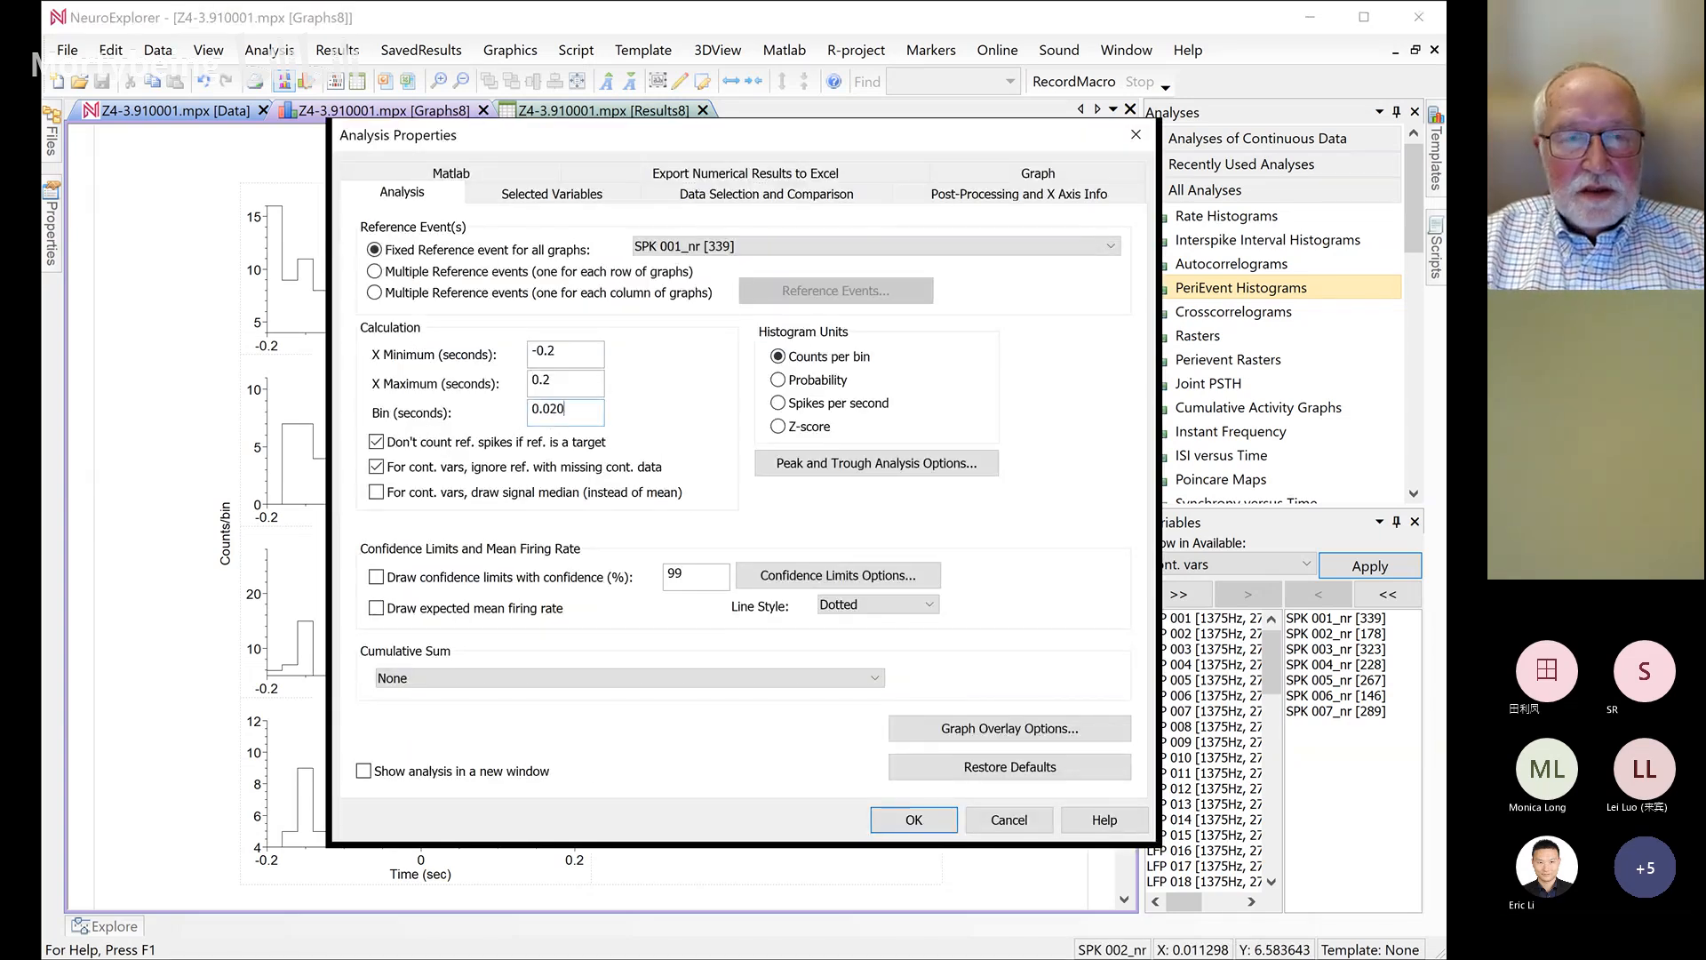
pyautogui.press('BackSpace')
pyautogui.press('BackSpace')
pyautogui.write('01')
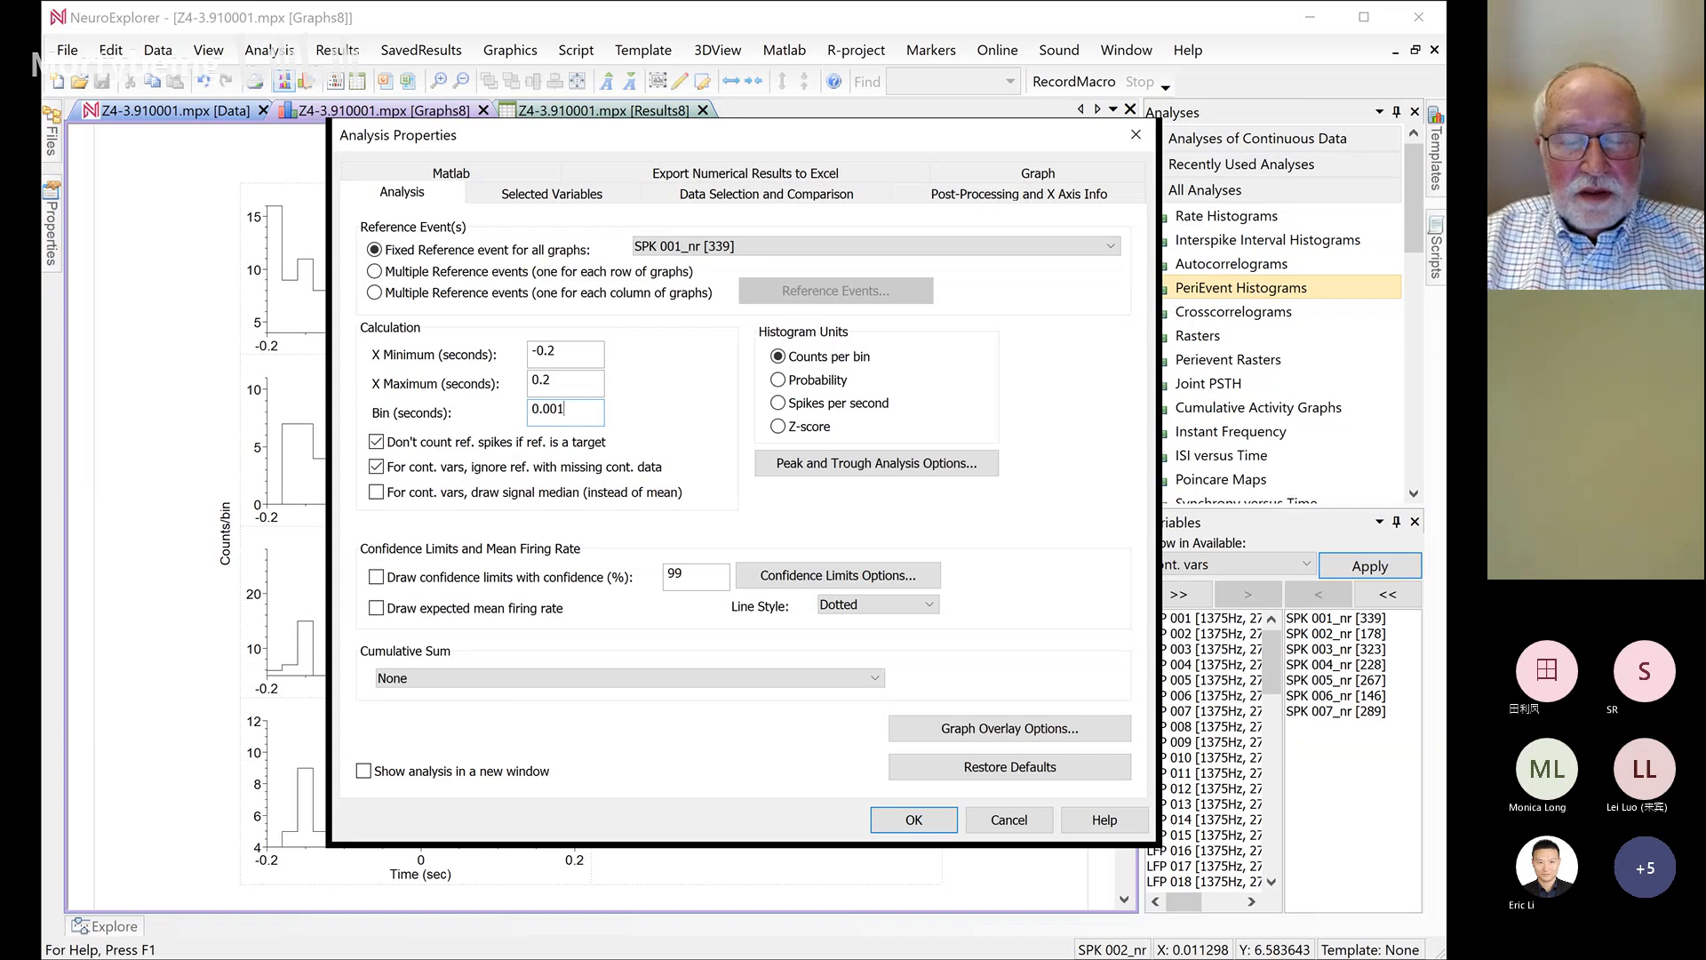
pyautogui.press('Return')
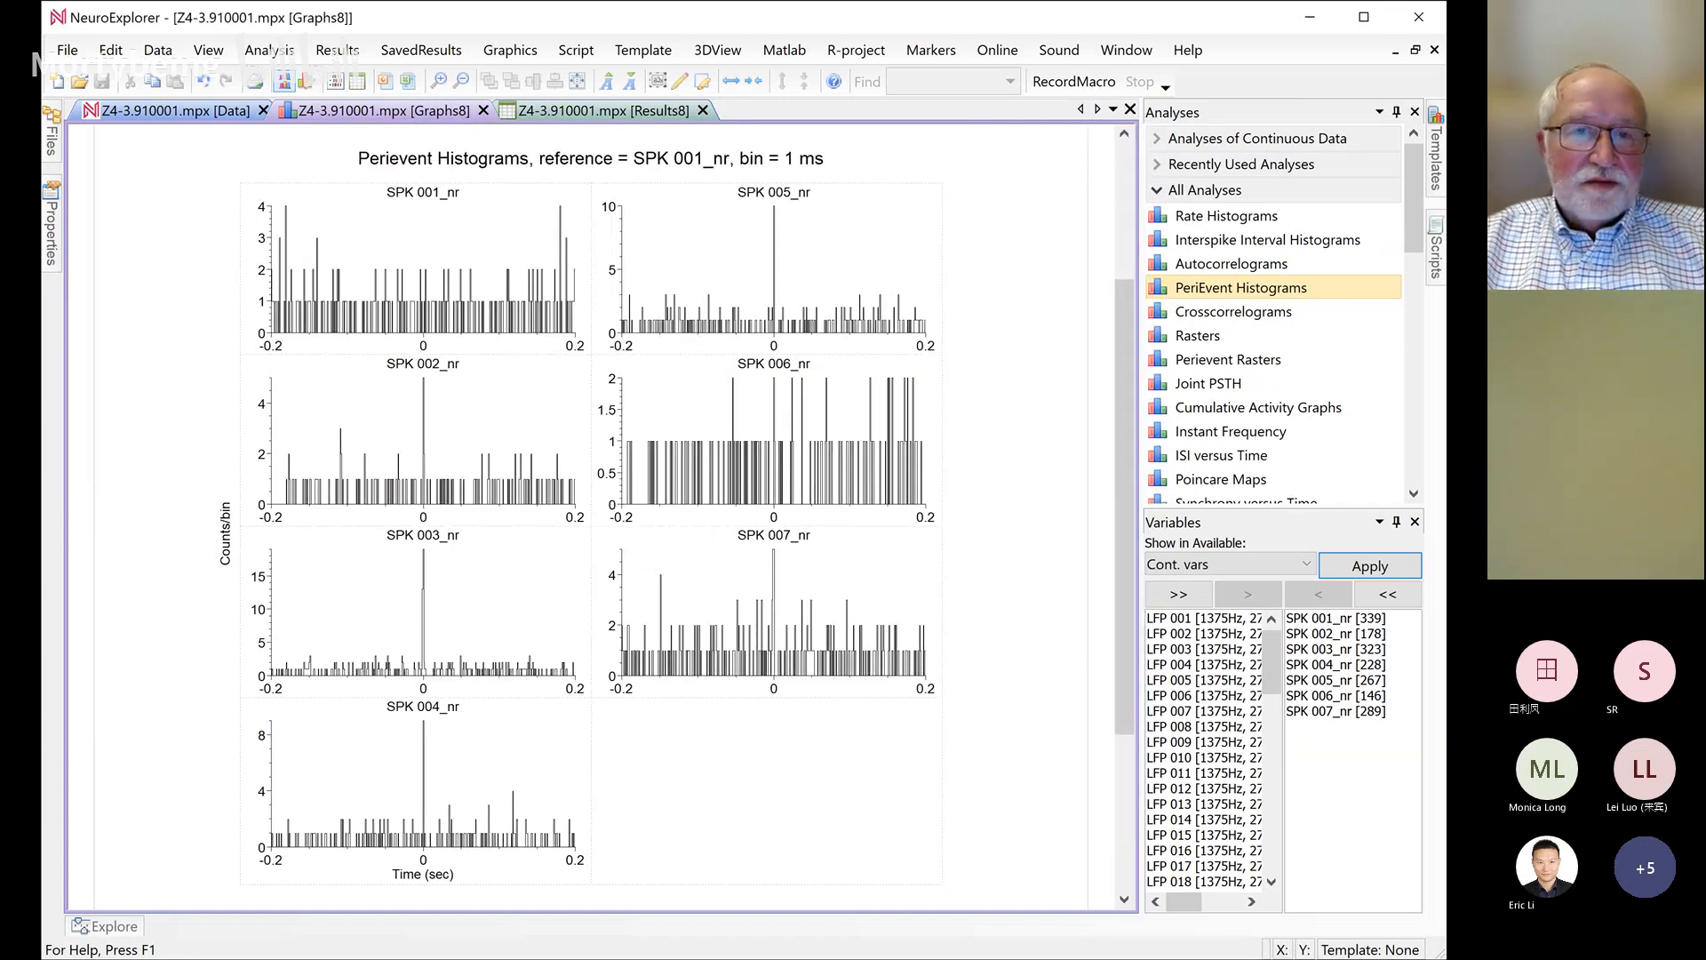
# Set the bin of the perievent histograms to 0.005 seconds and rerun the analysis
pyautogui.doubleClick(471, 491)
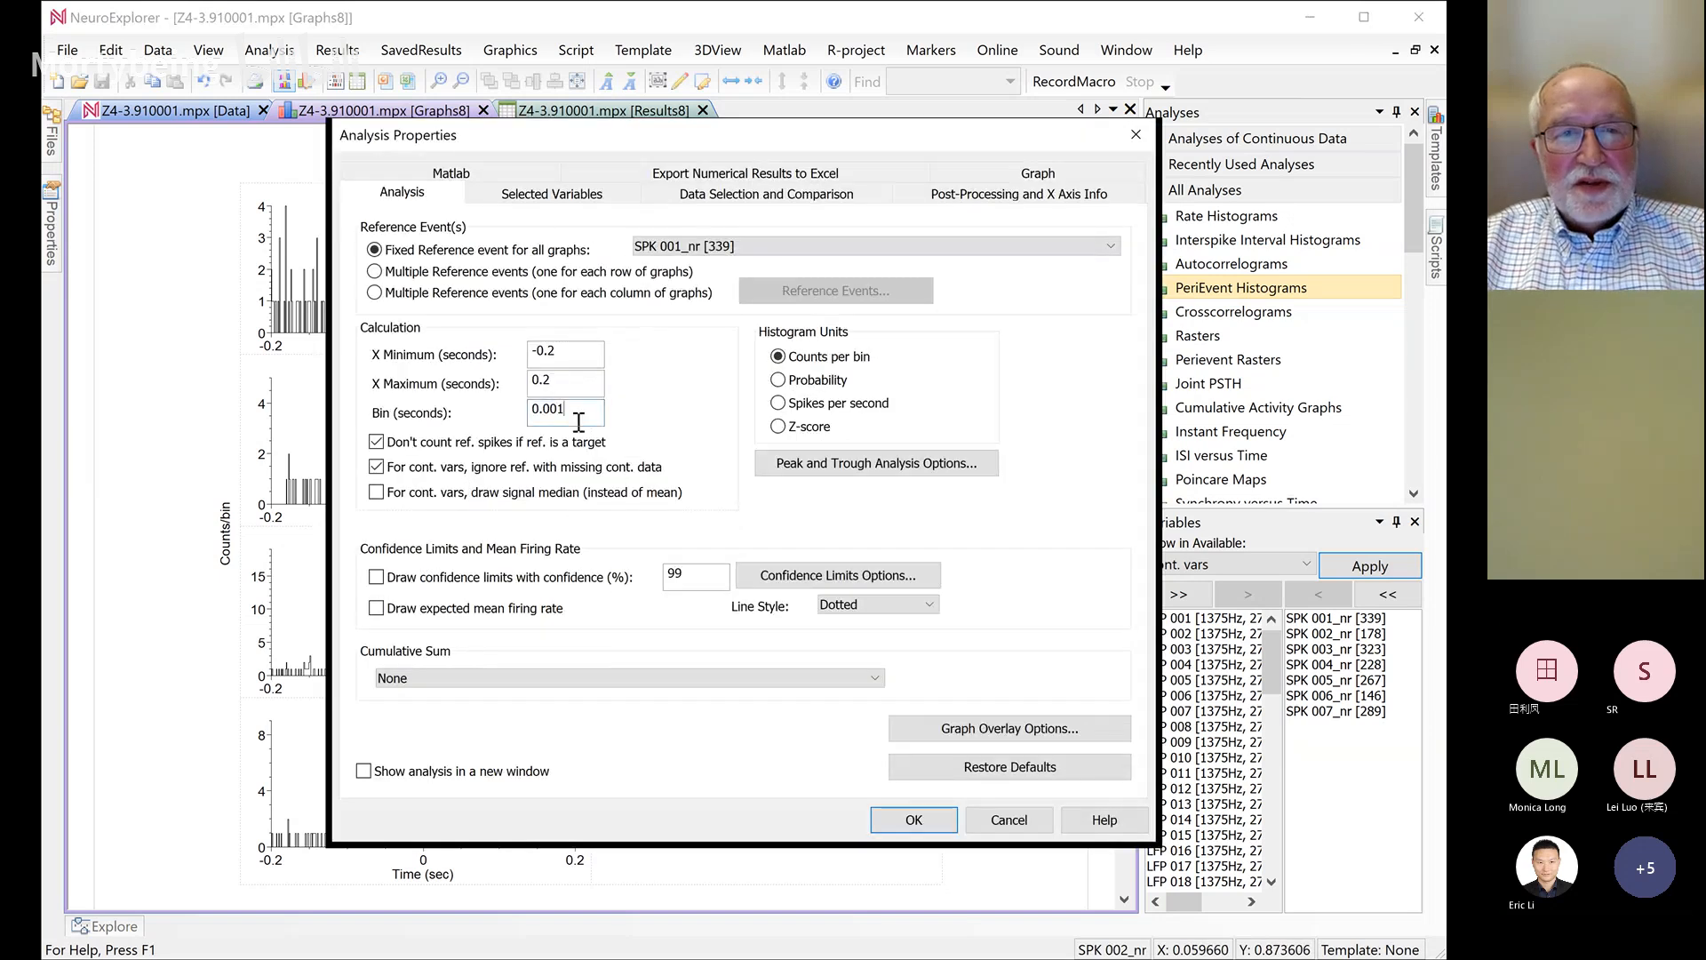
pyautogui.press('BackSpace')
pyautogui.write('5')
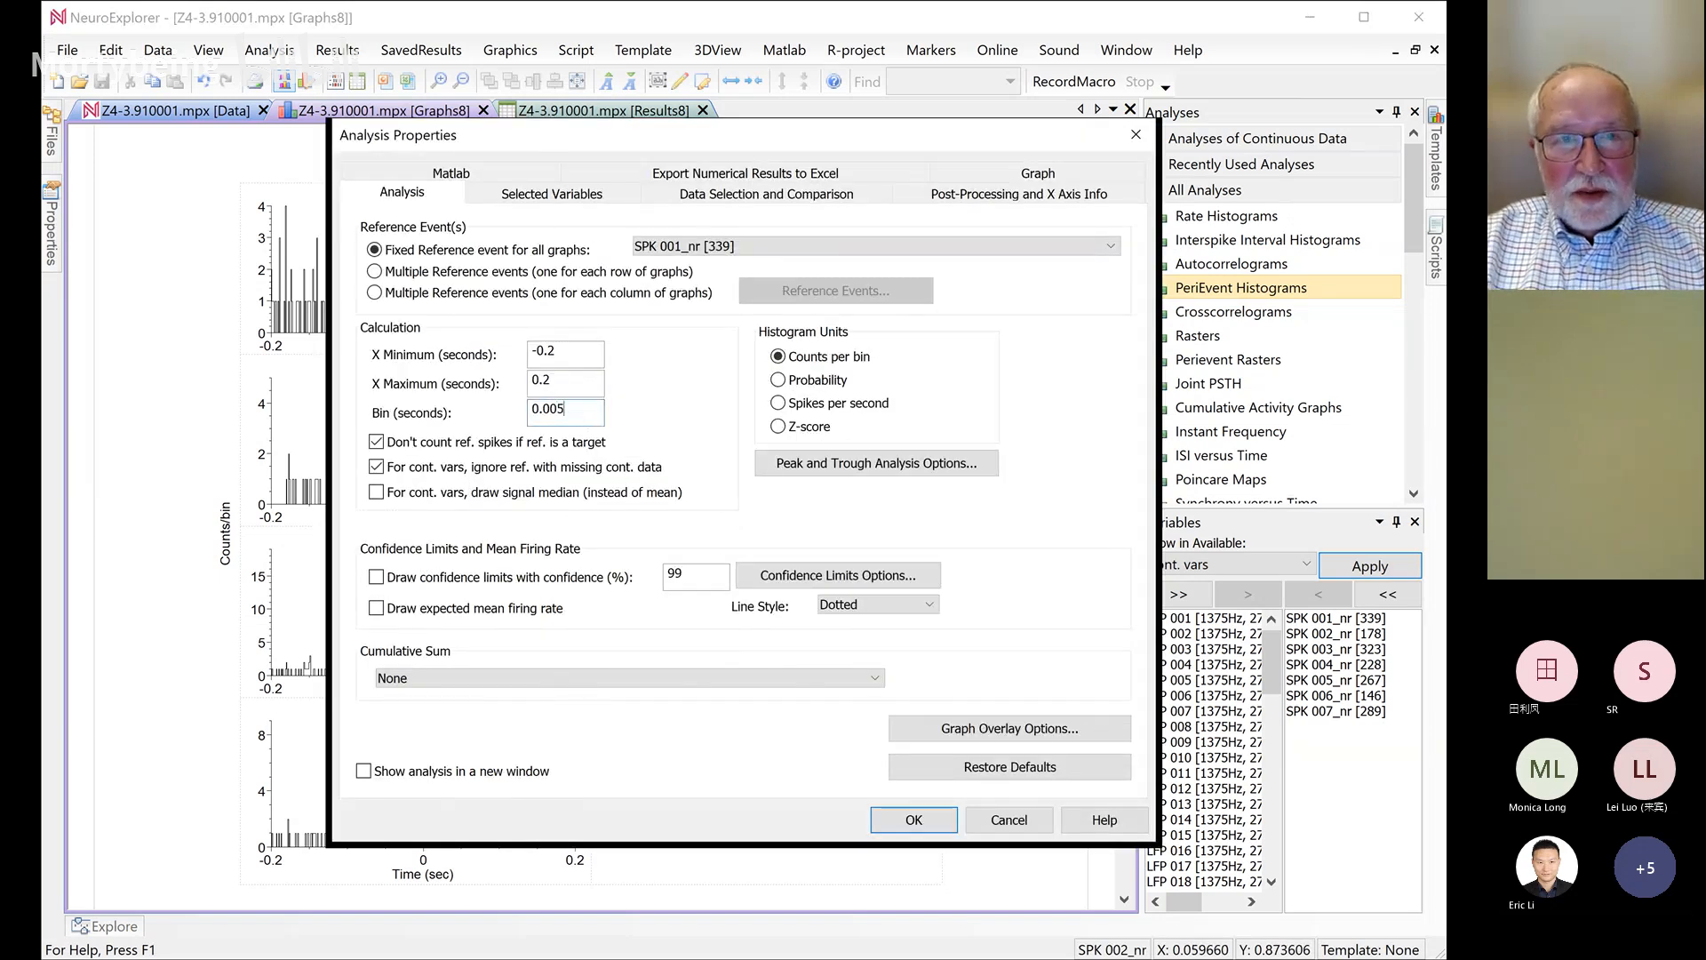
pyautogui.press('Return')
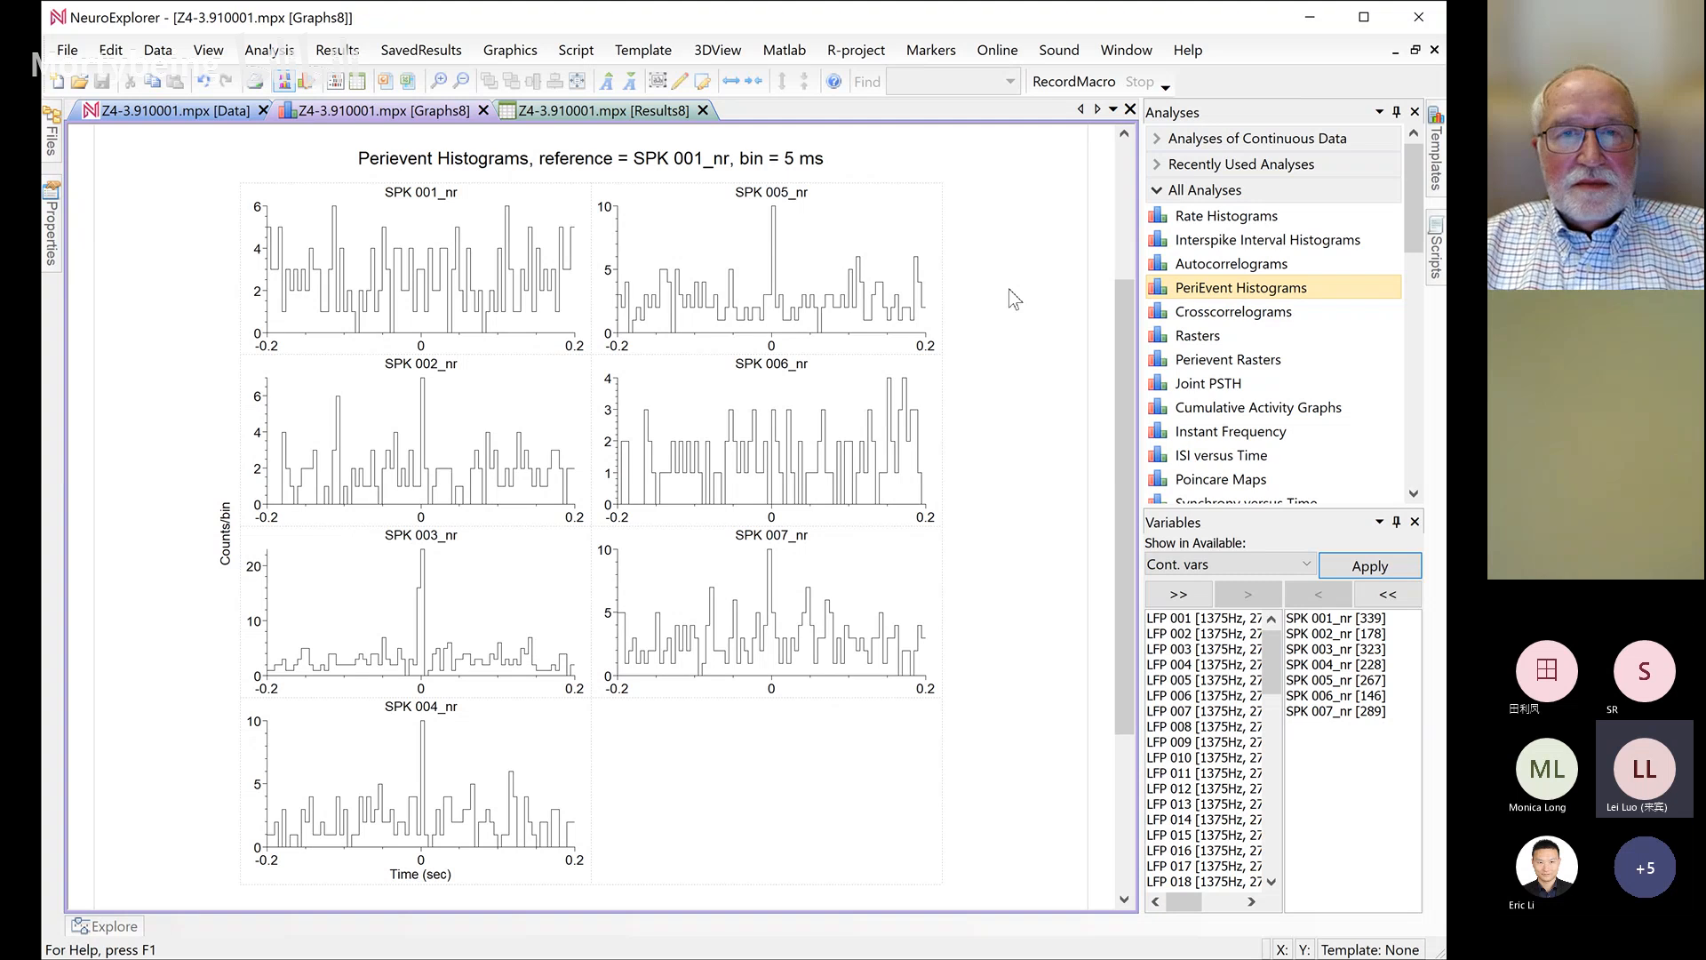
# Smooth the perievent histograms with a Gaussian filter in the post-processing options
pyautogui.doubleClick(773, 480)
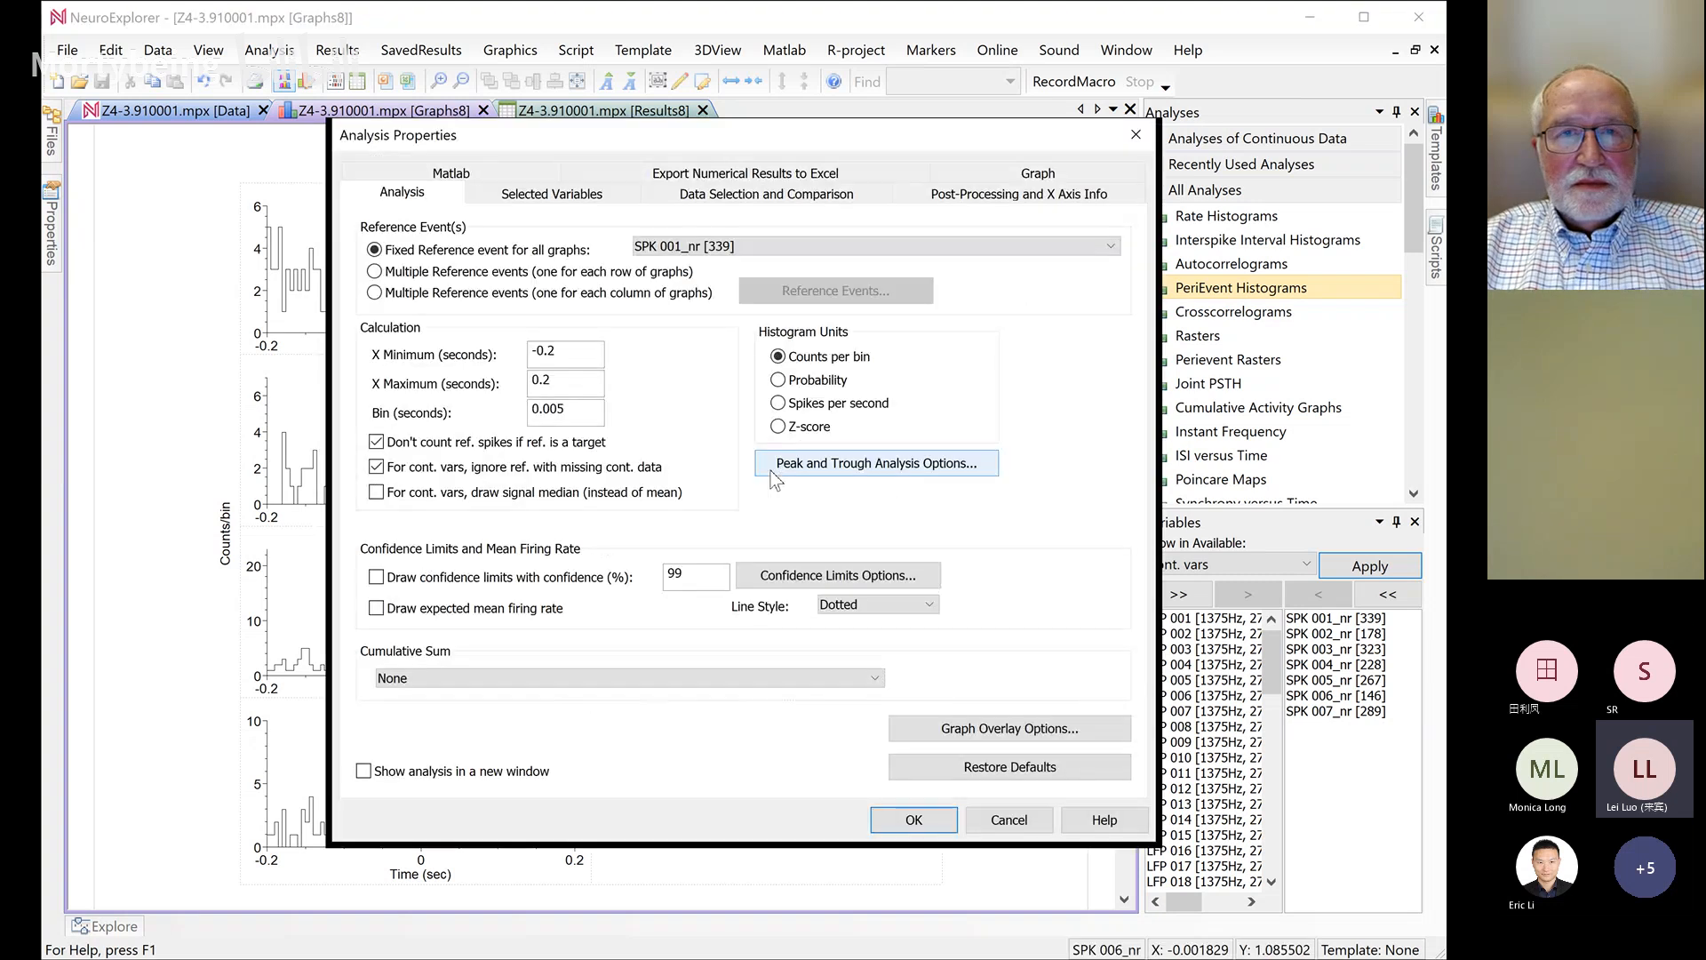
pyautogui.click(991, 198)
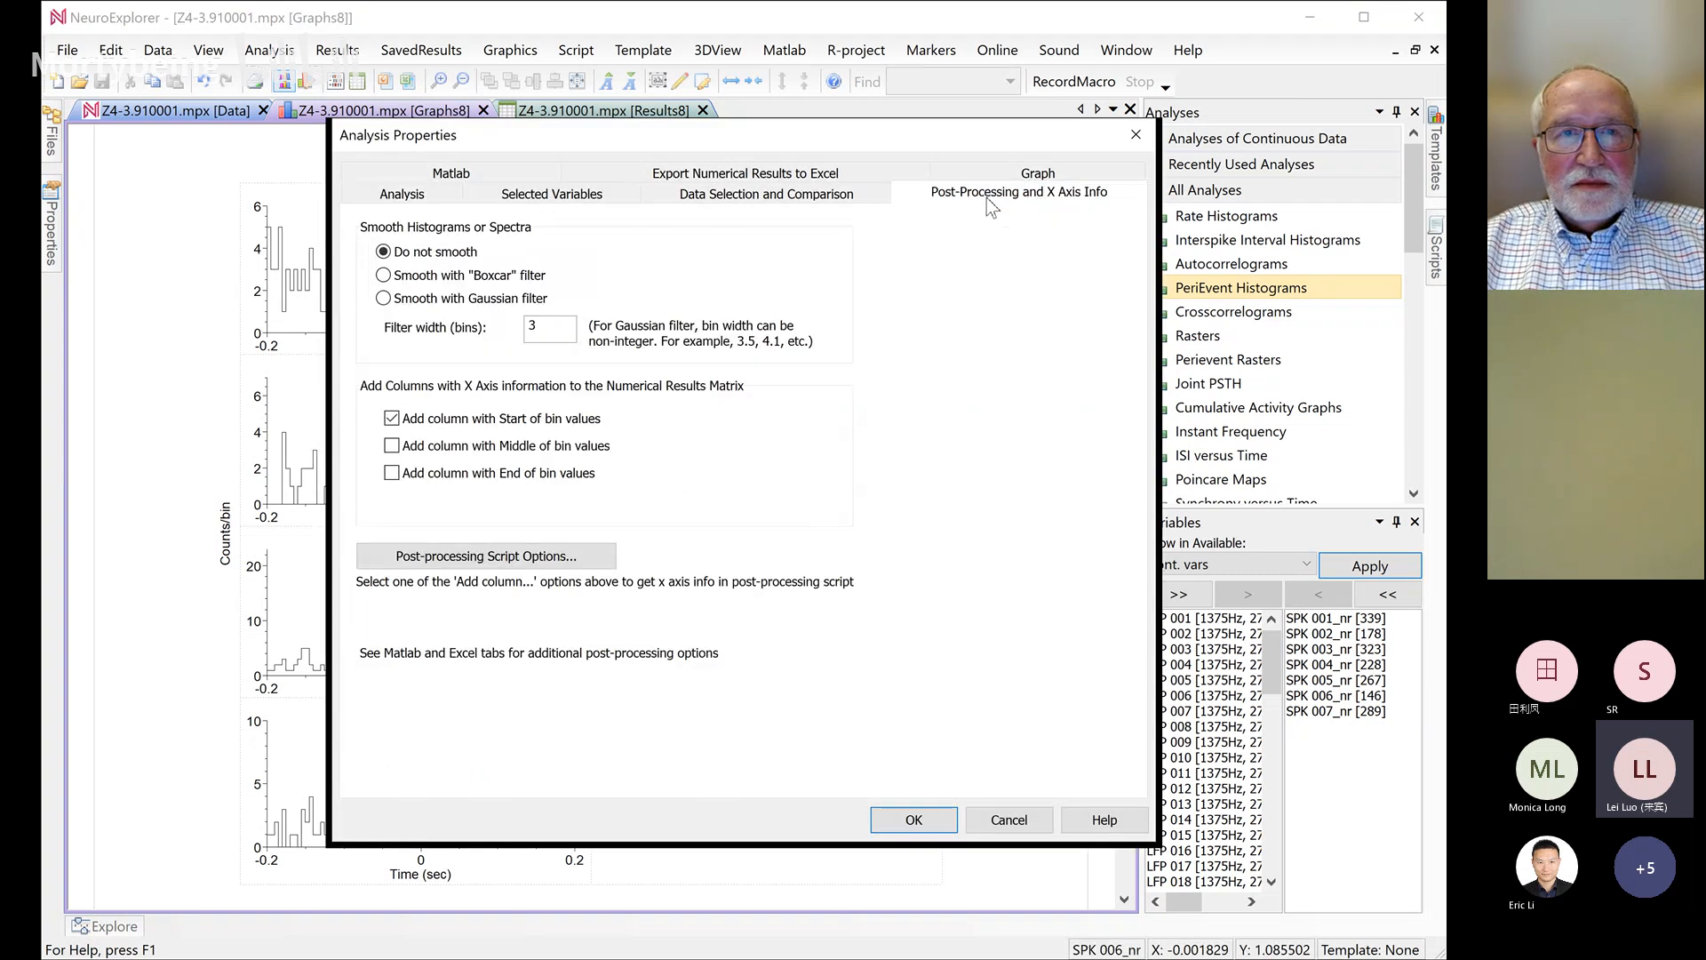
pyautogui.click(461, 300)
pyautogui.click(915, 821)
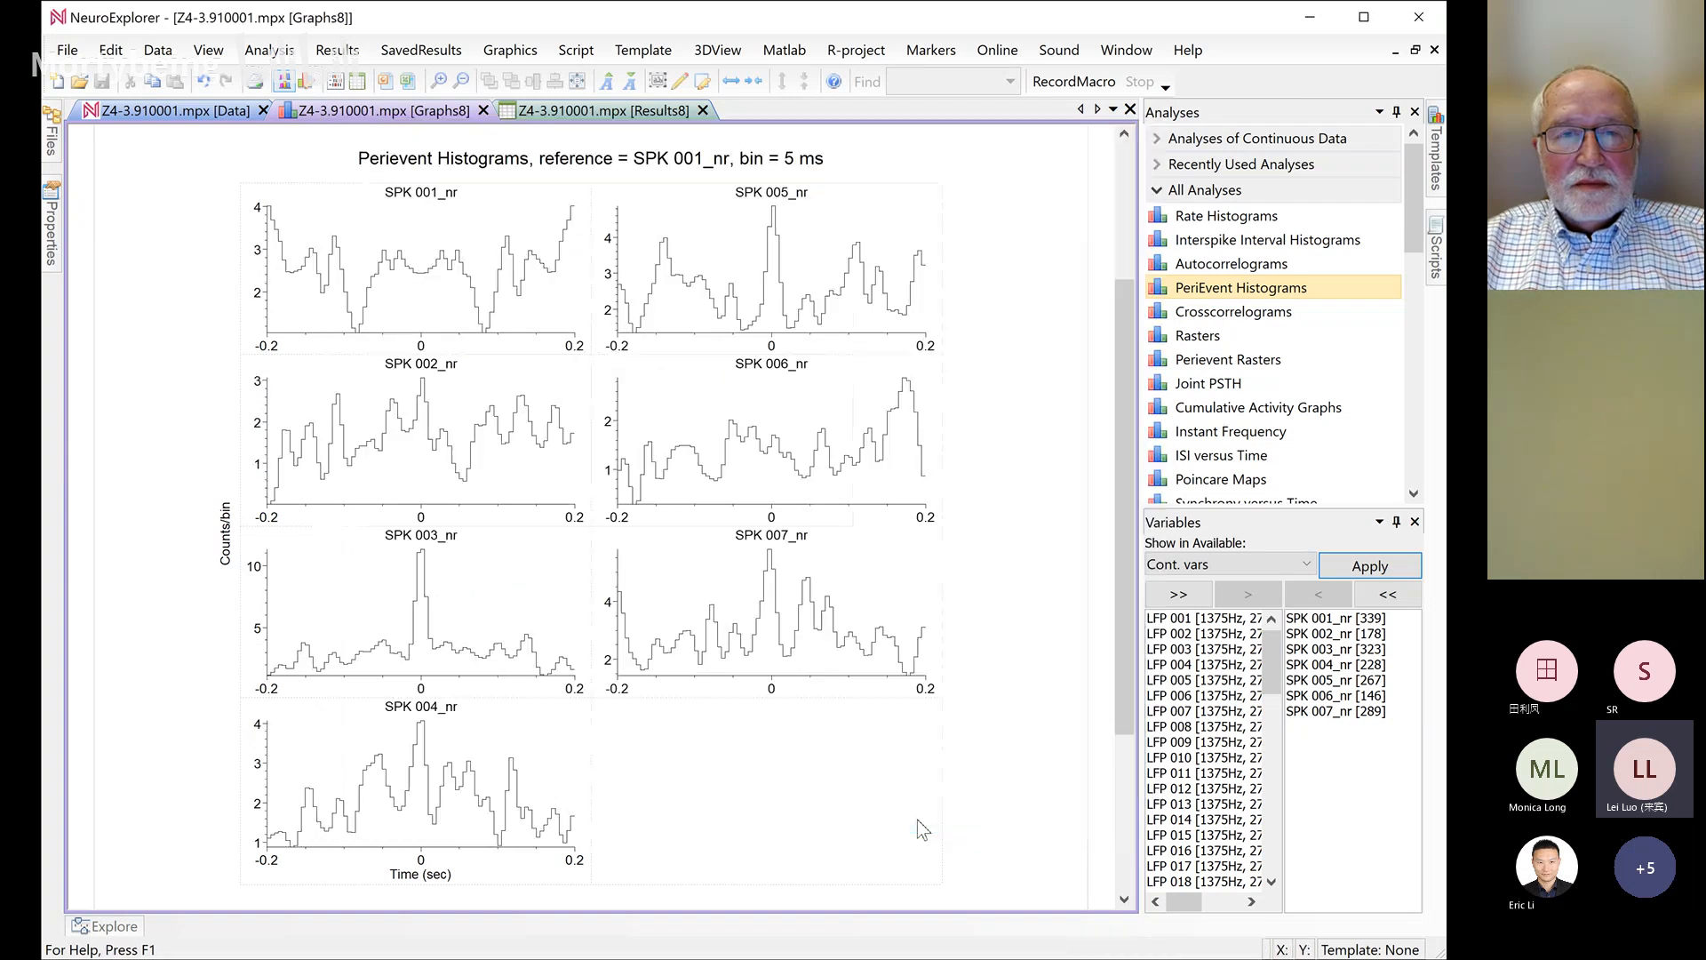
pyautogui.doubleClick(763, 471)
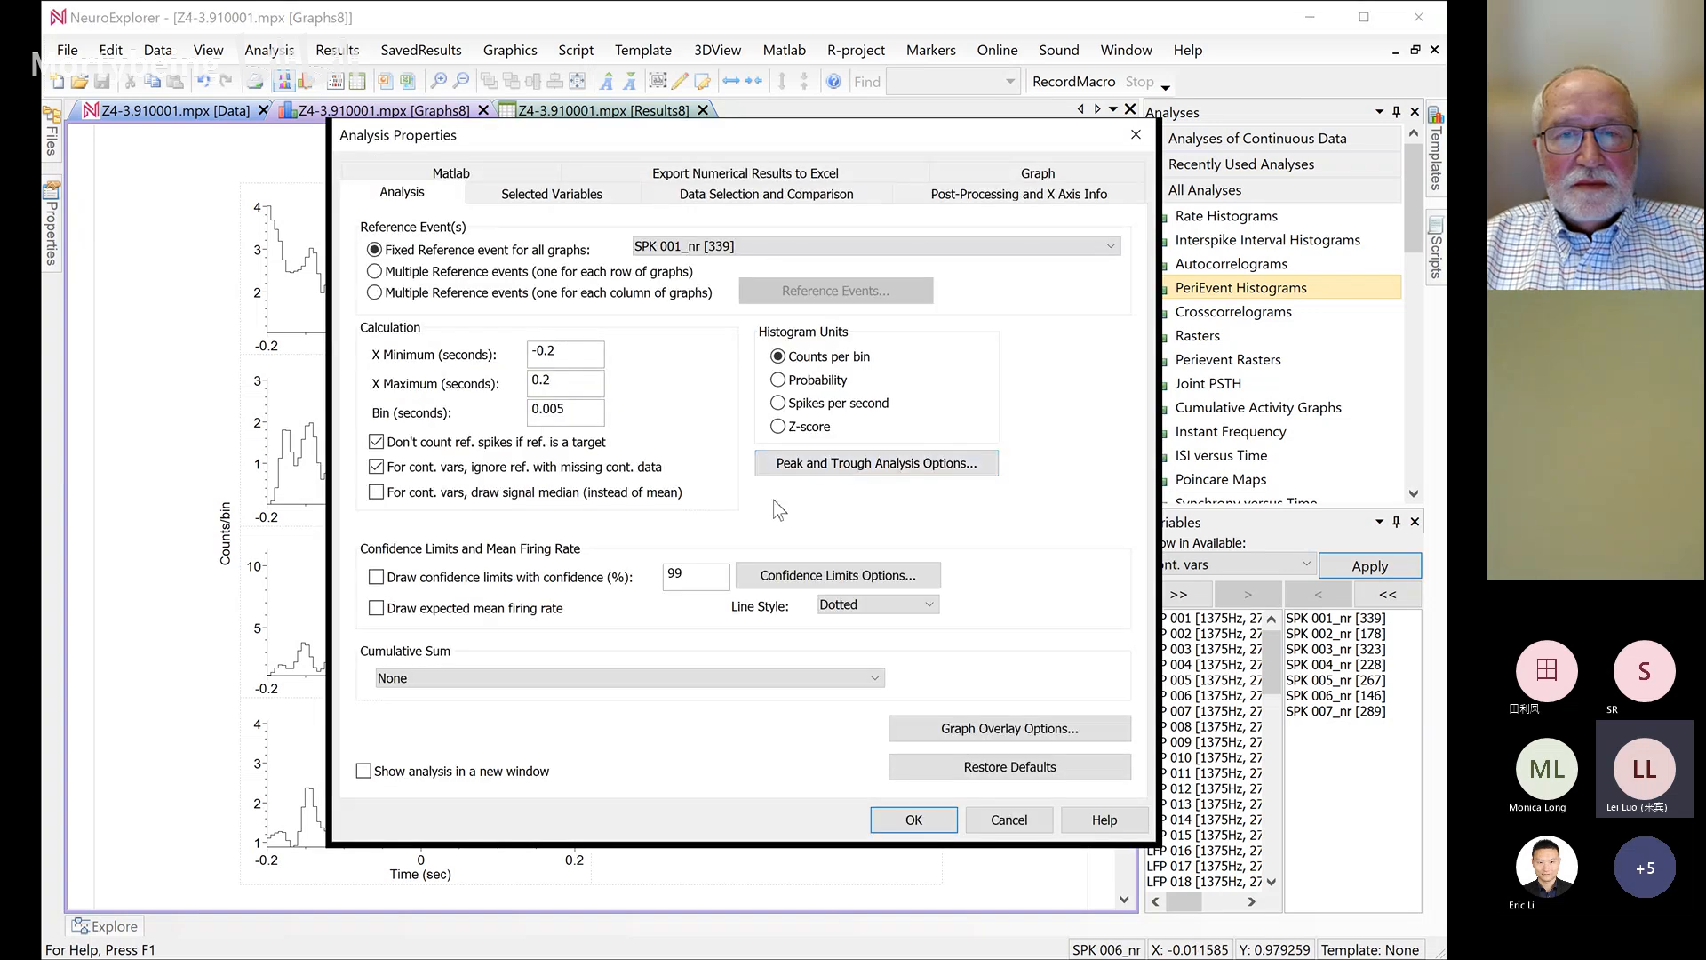
pyautogui.click(1010, 819)
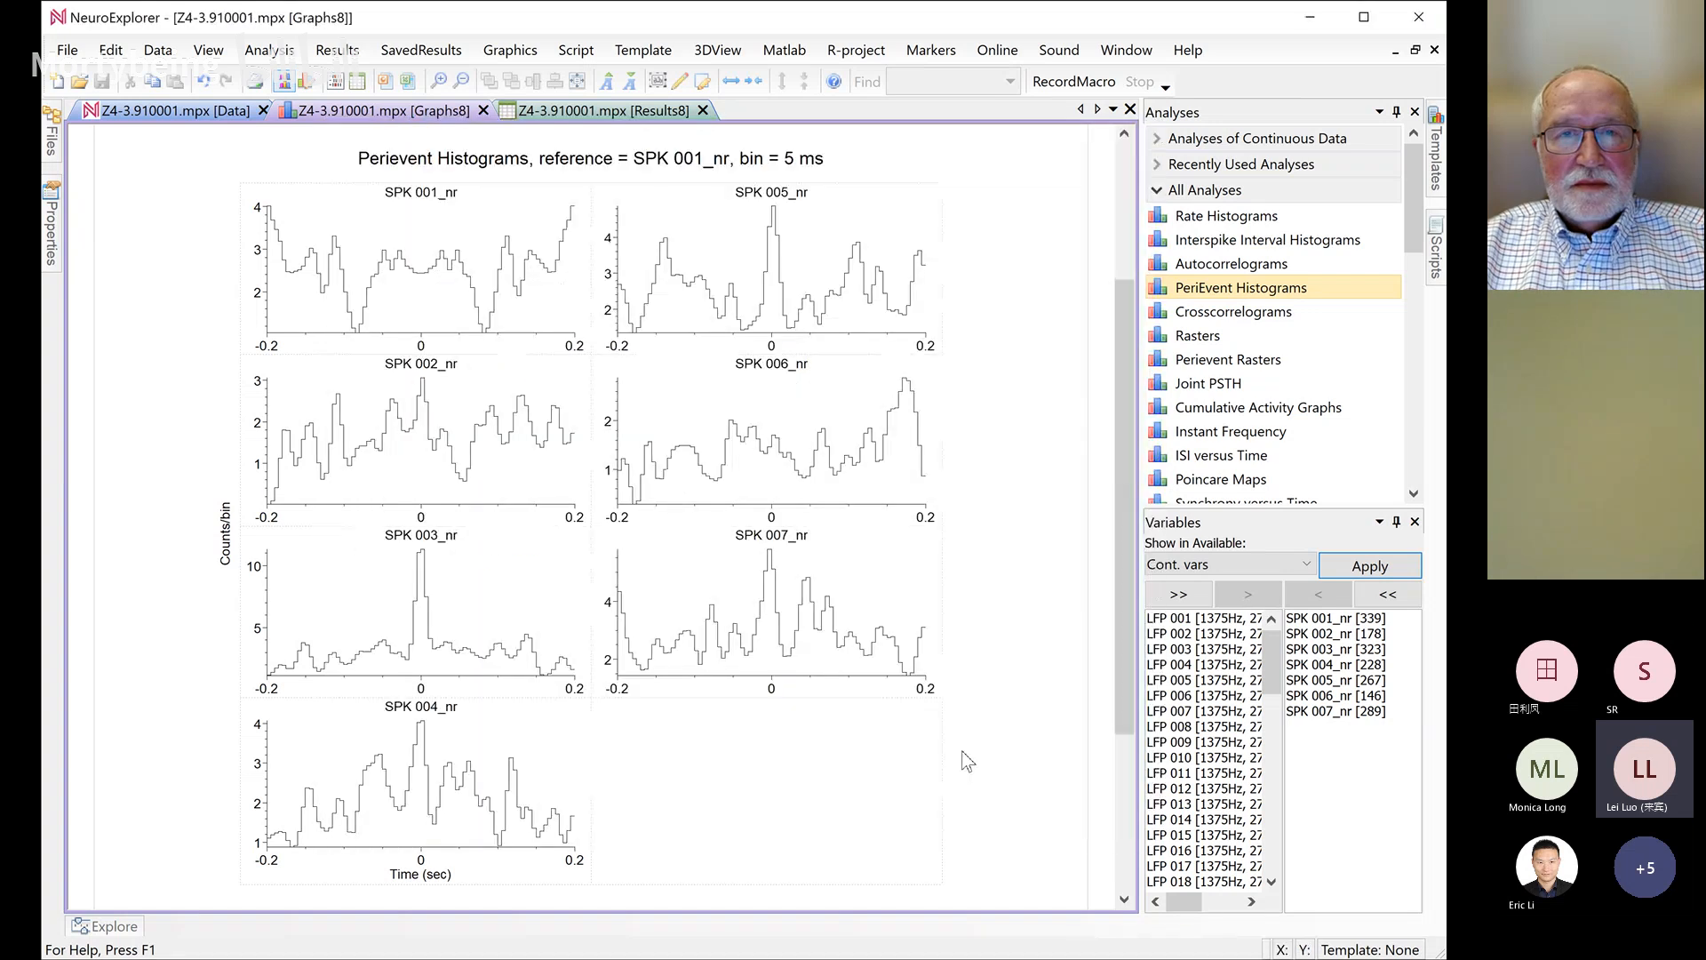
# Fill the area below the graph line in the perievent histograms using the graph properties
pyautogui.rightClick(773, 305)
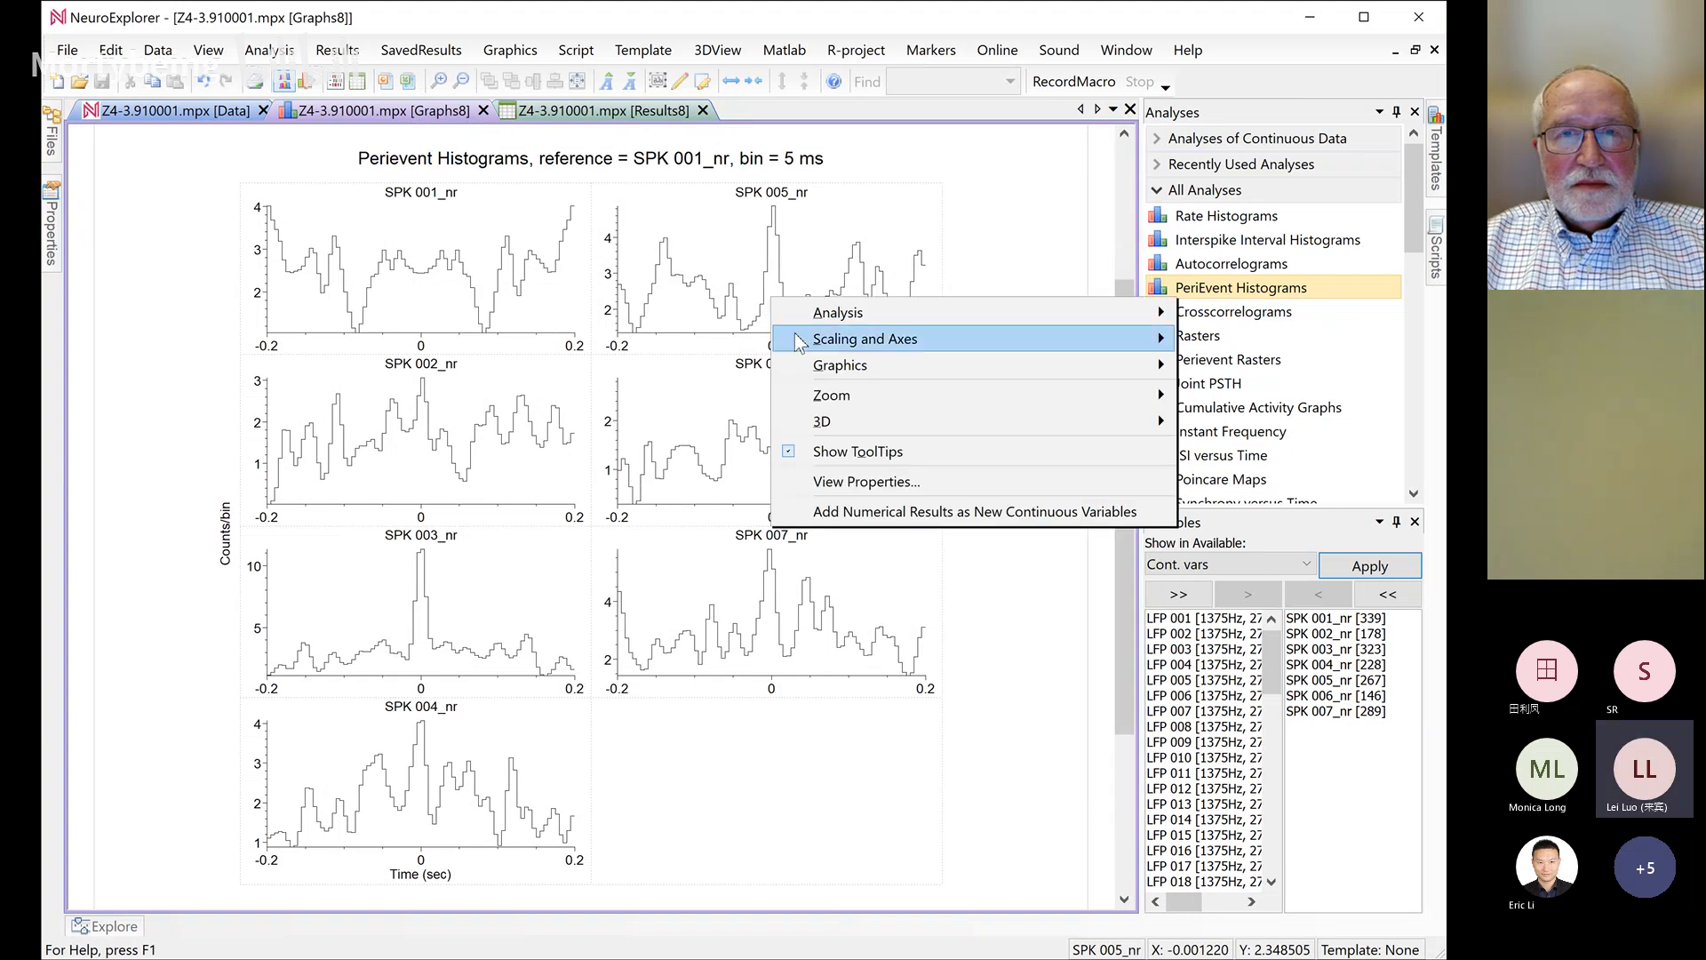
pyautogui.moveTo(1155, 365)
pyautogui.moveTo(1293, 373)
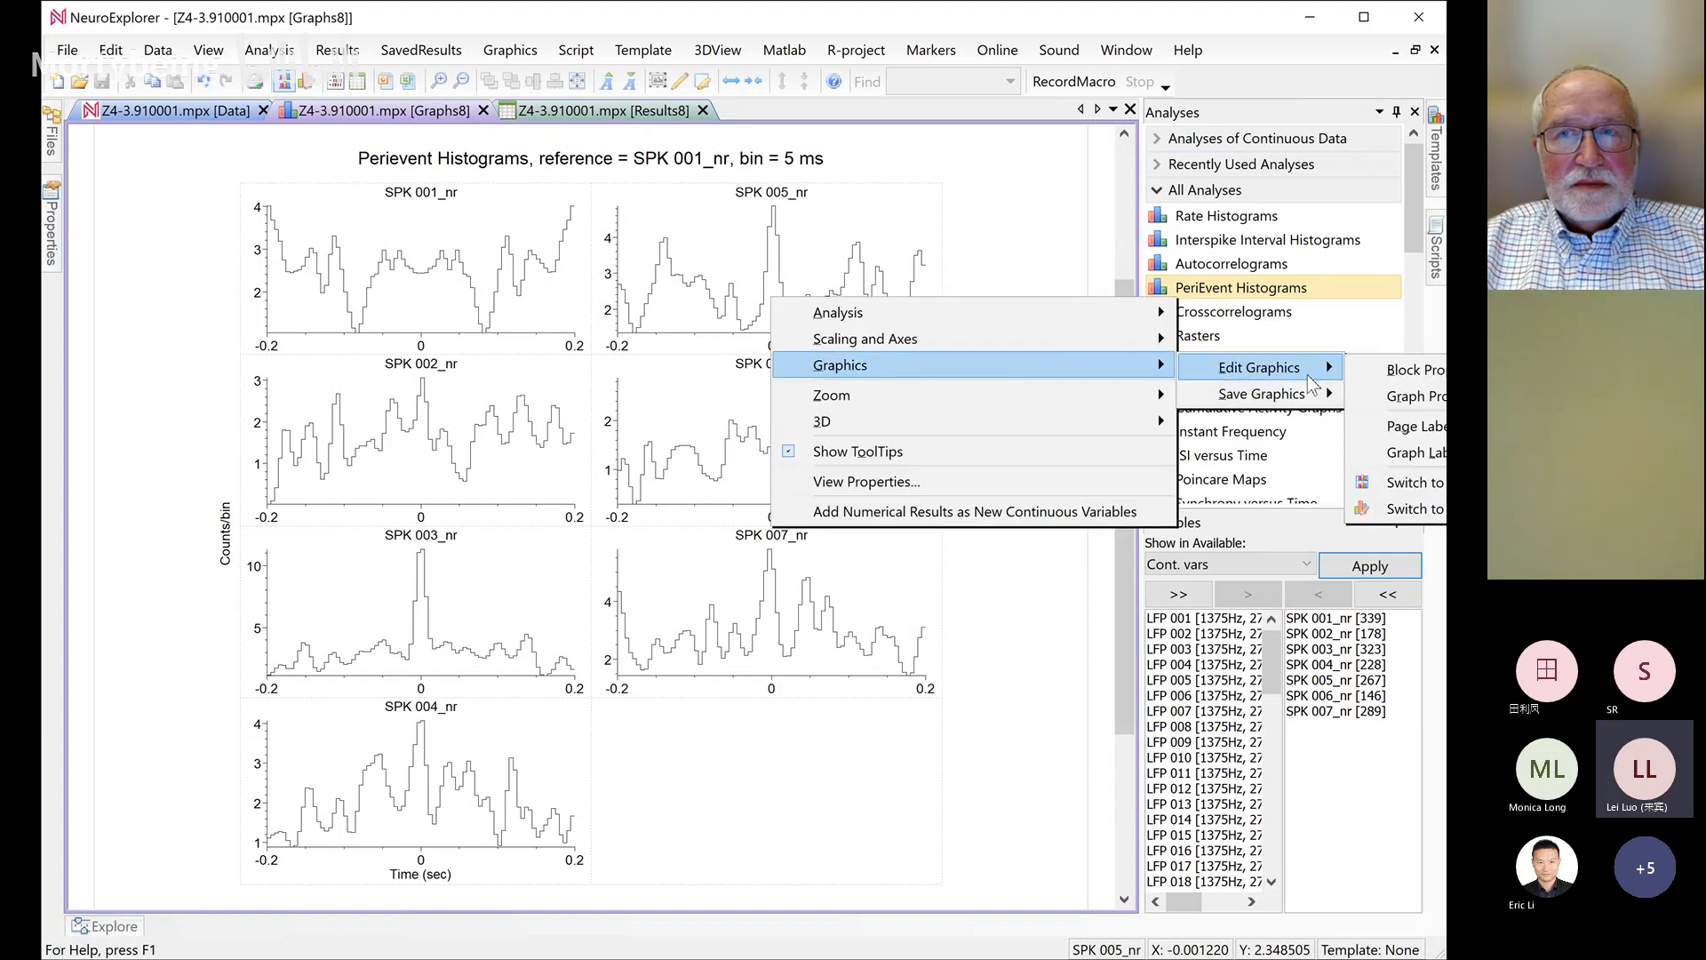
pyautogui.click(1386, 389)
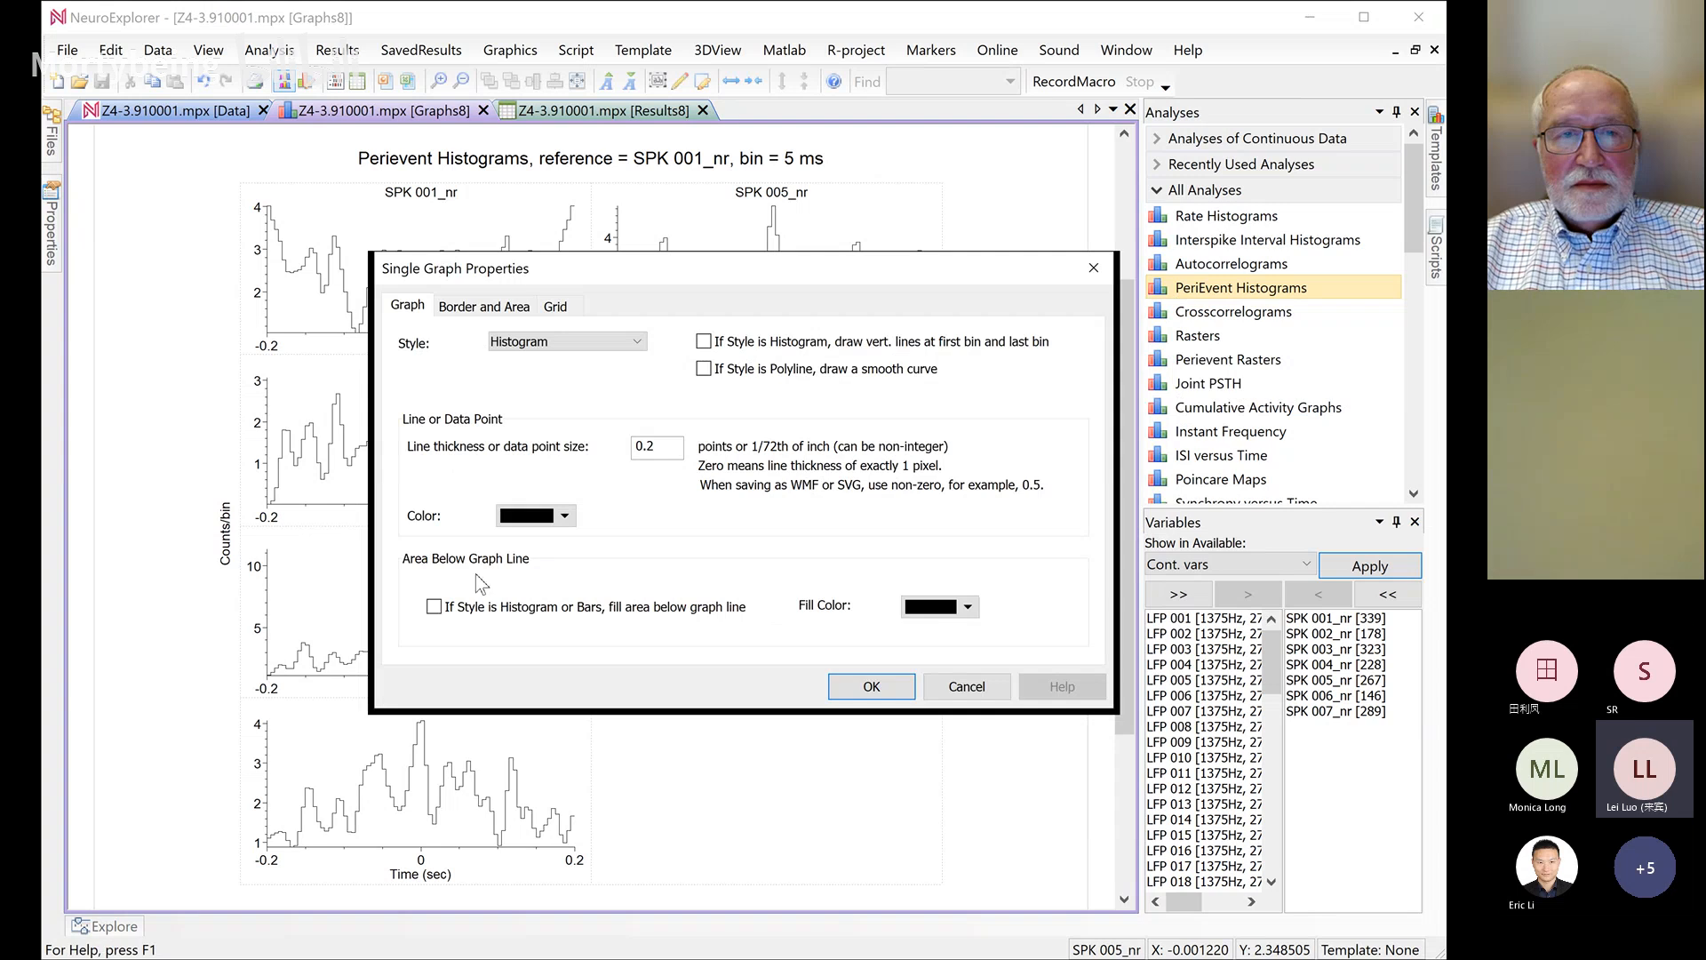
pyautogui.click(451, 609)
pyautogui.click(866, 688)
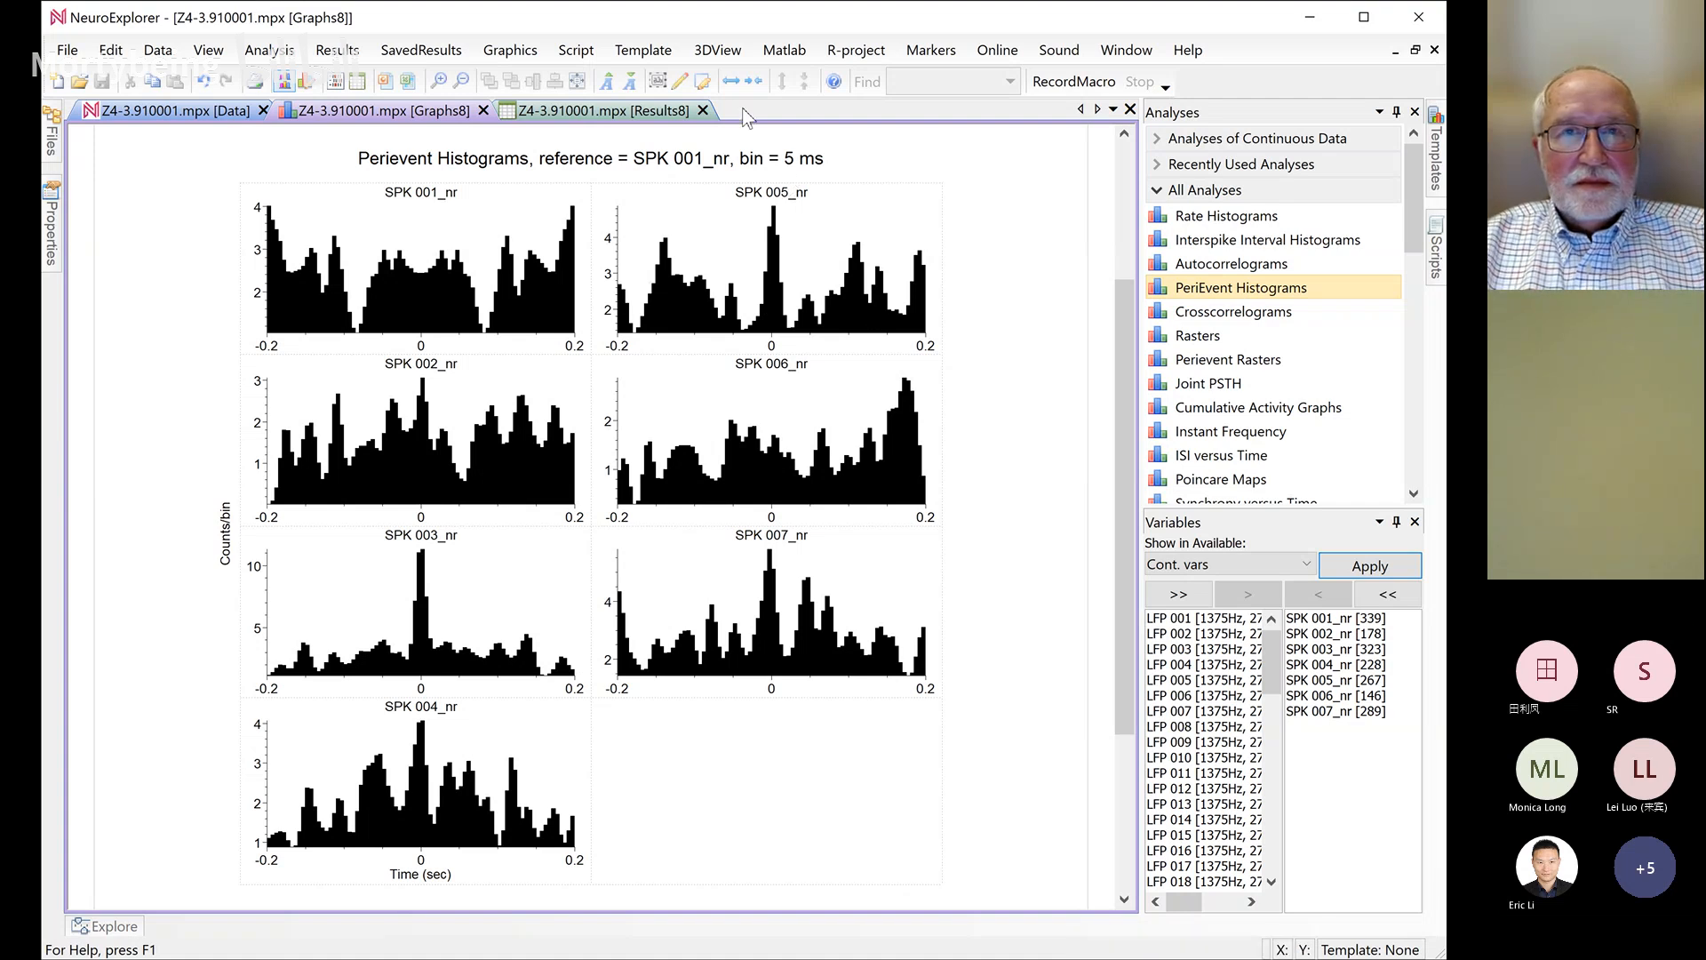
# Increase the X range of the perievent histograms three times, up to a bin of 40 ms
pyautogui.click(729, 85)
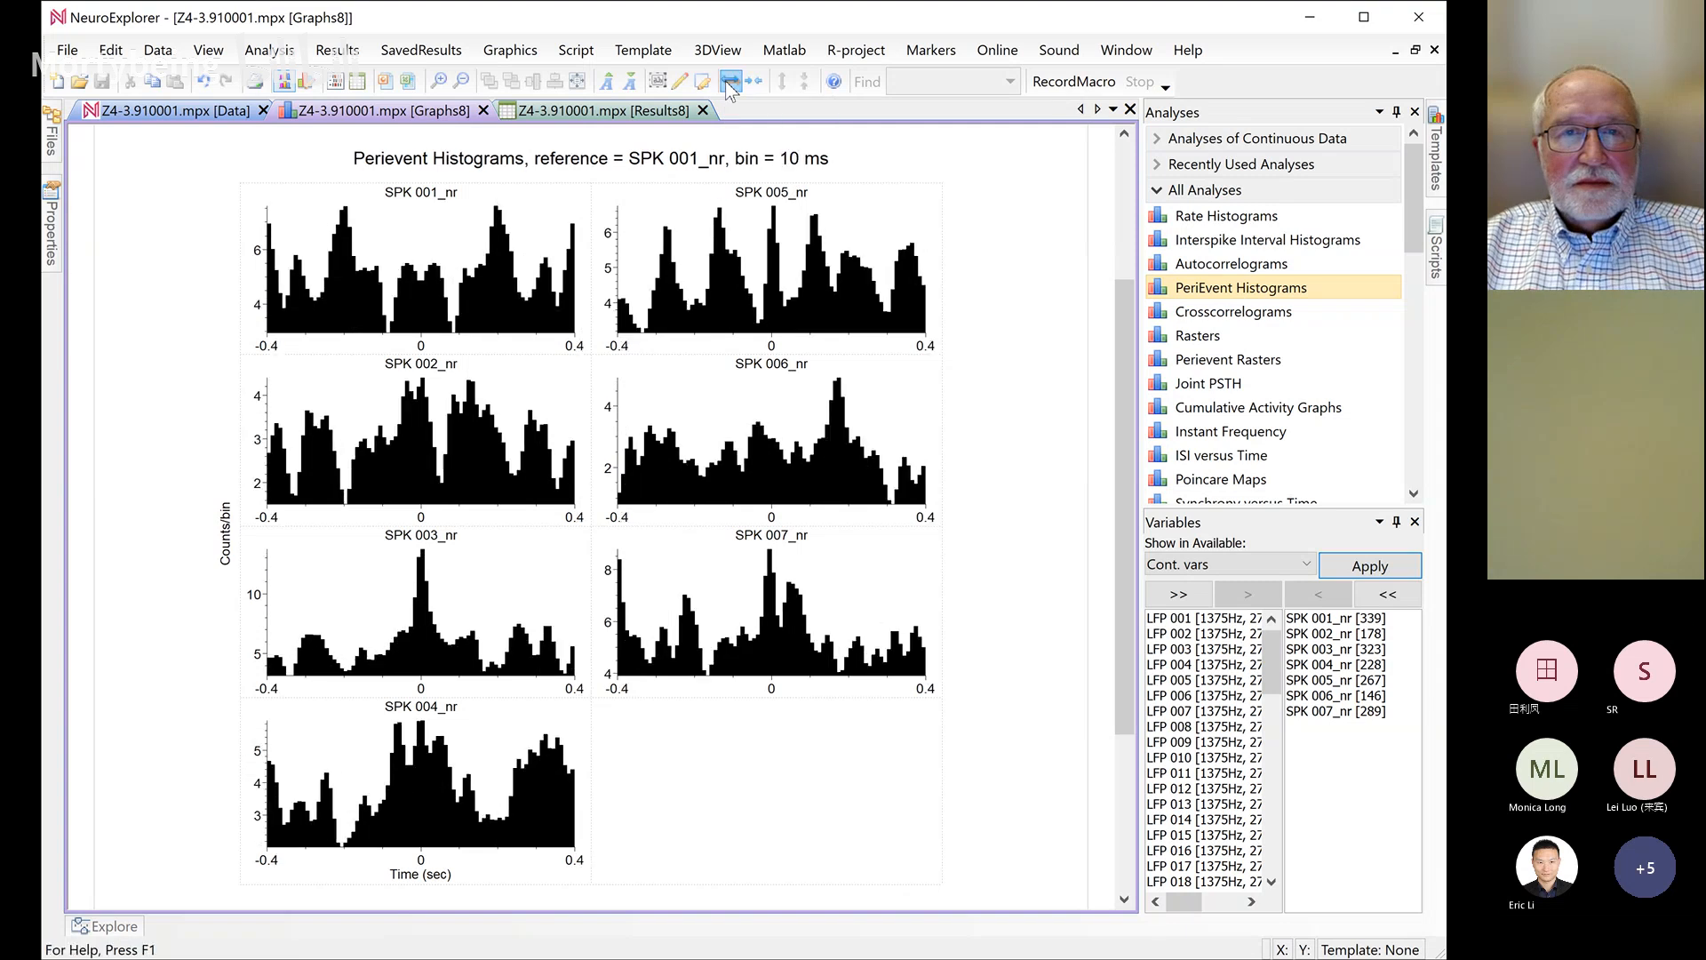
pyautogui.click(730, 84)
pyautogui.click(730, 85)
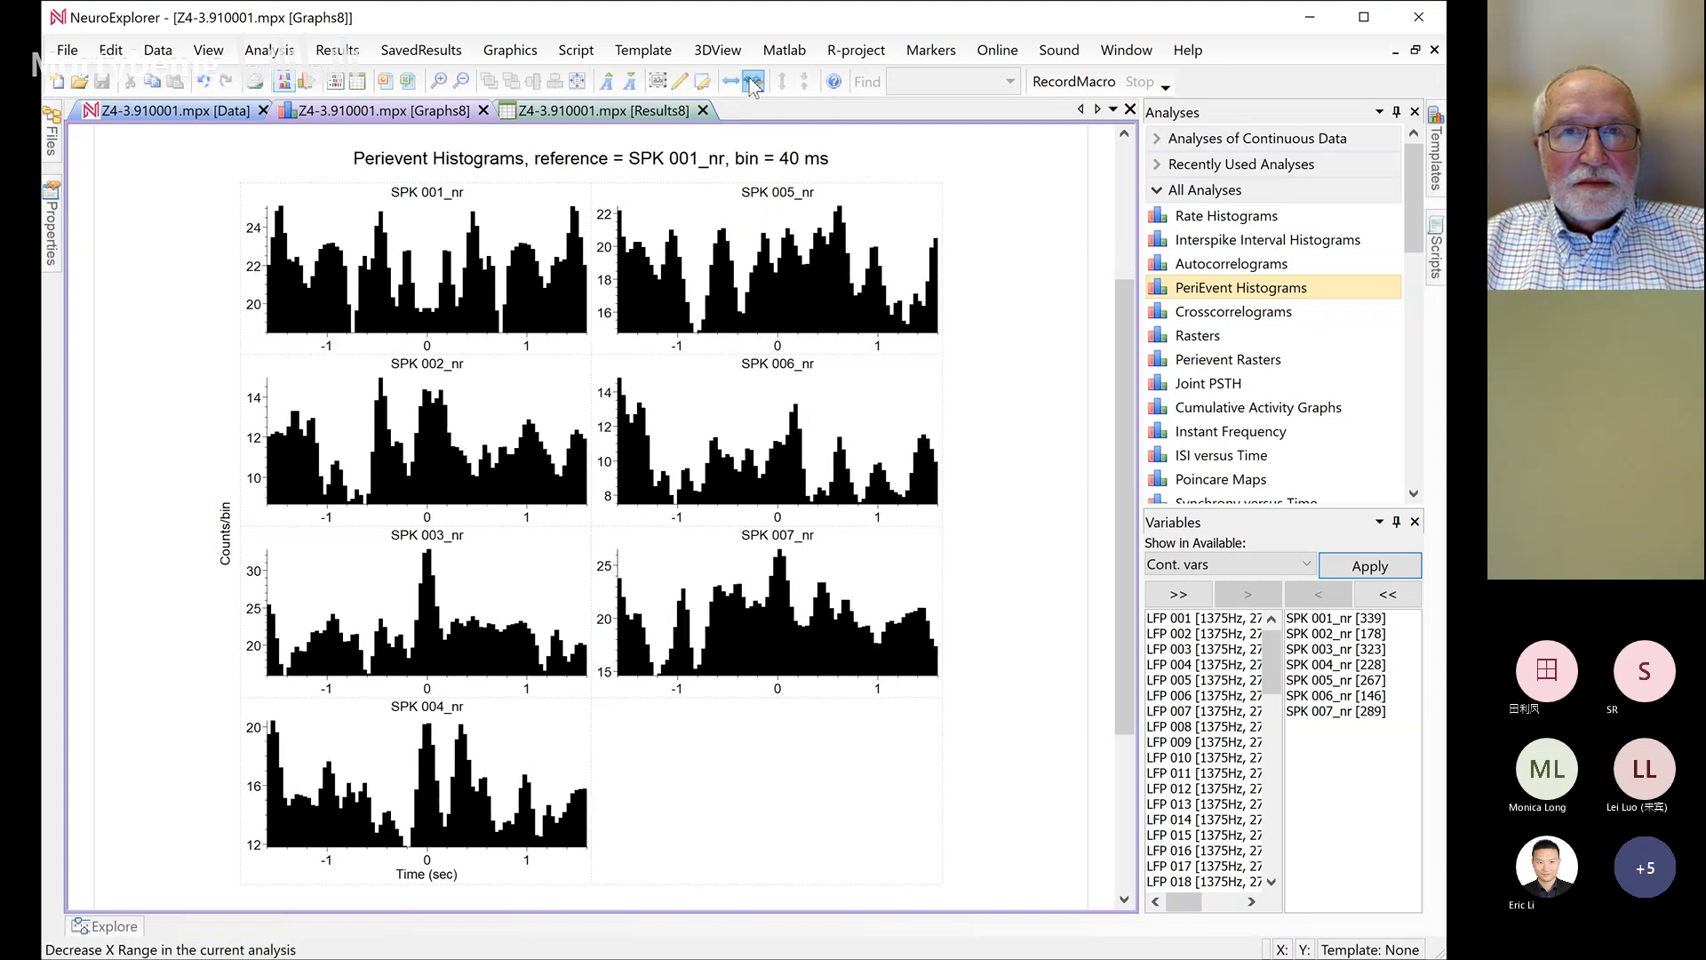
# Decrease the X range of the perievent histograms to -0.1 to 0.1 seconds with a 2.5 ms bin
pyautogui.click(754, 81)
pyautogui.click(754, 81)
pyautogui.click(754, 81)
pyautogui.click(754, 82)
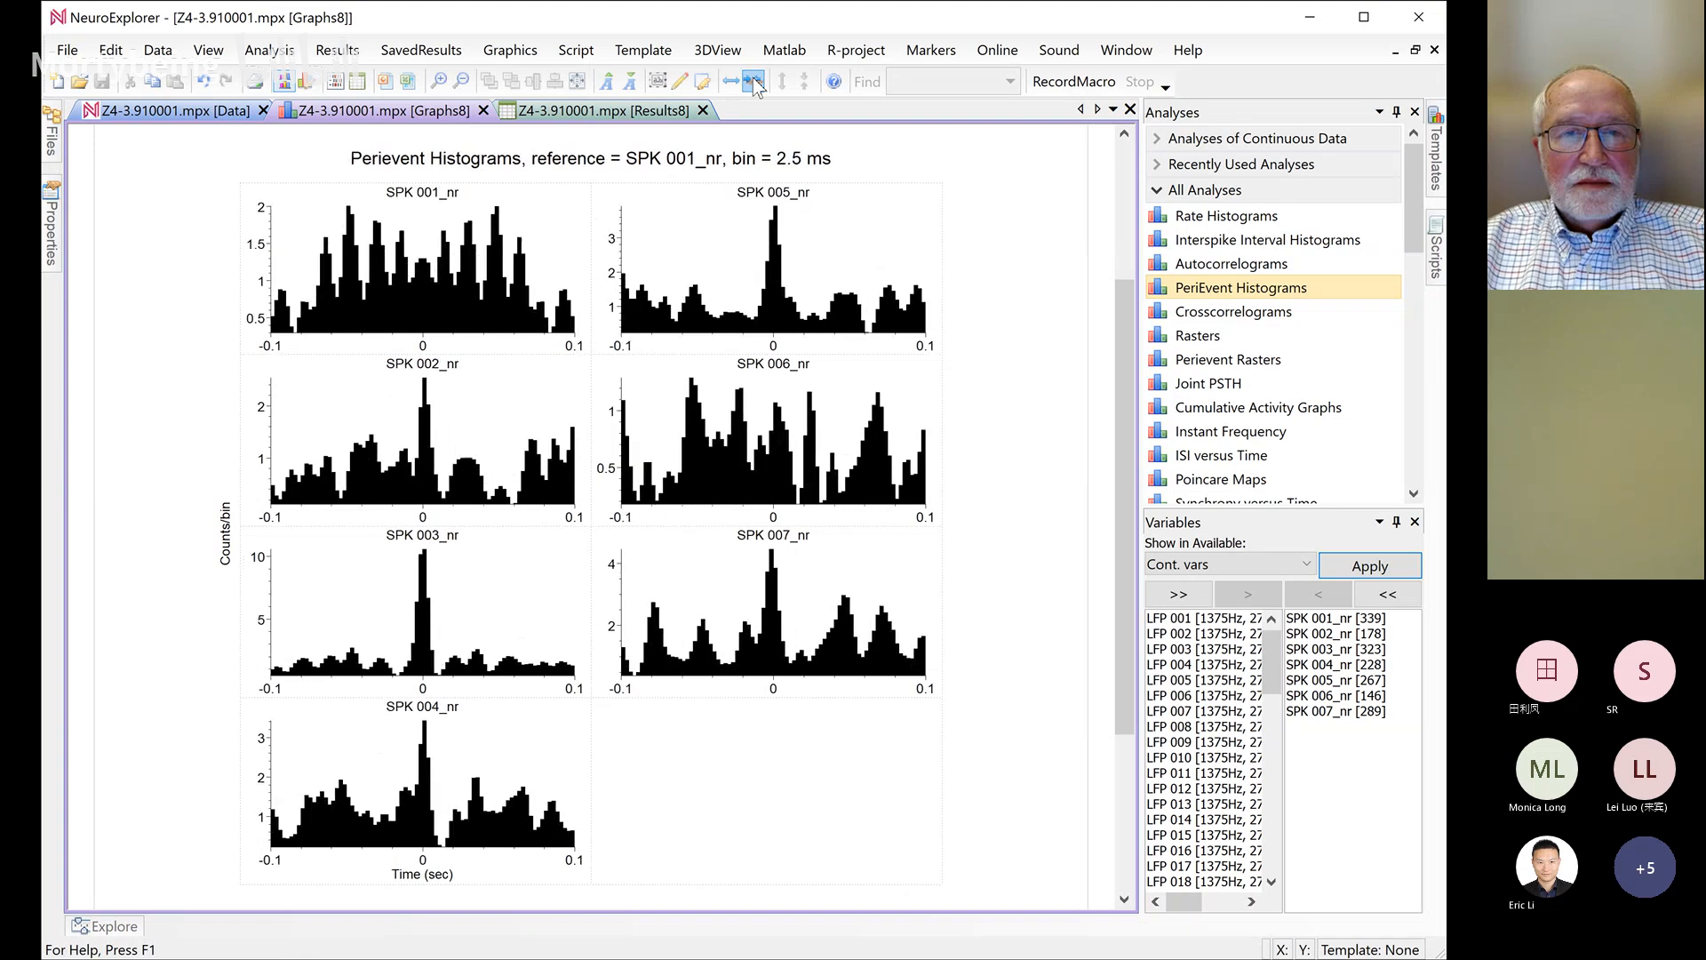